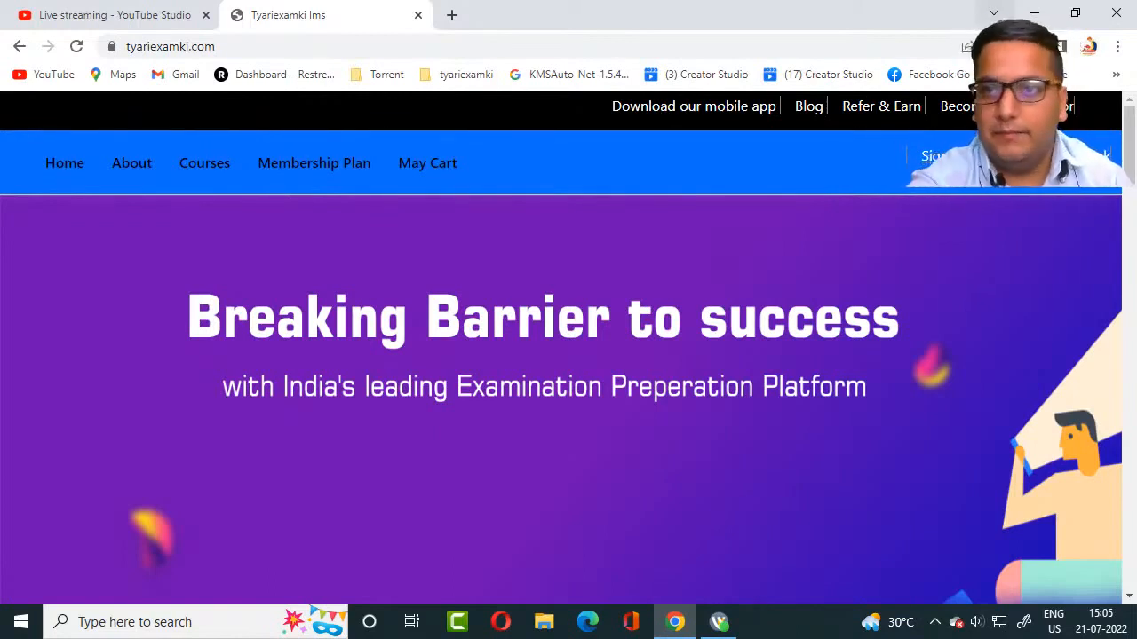
# Switch to Busy 21 and dismiss the startup message about automatic Google Drive backup.
pyautogui.click(1034, 13)
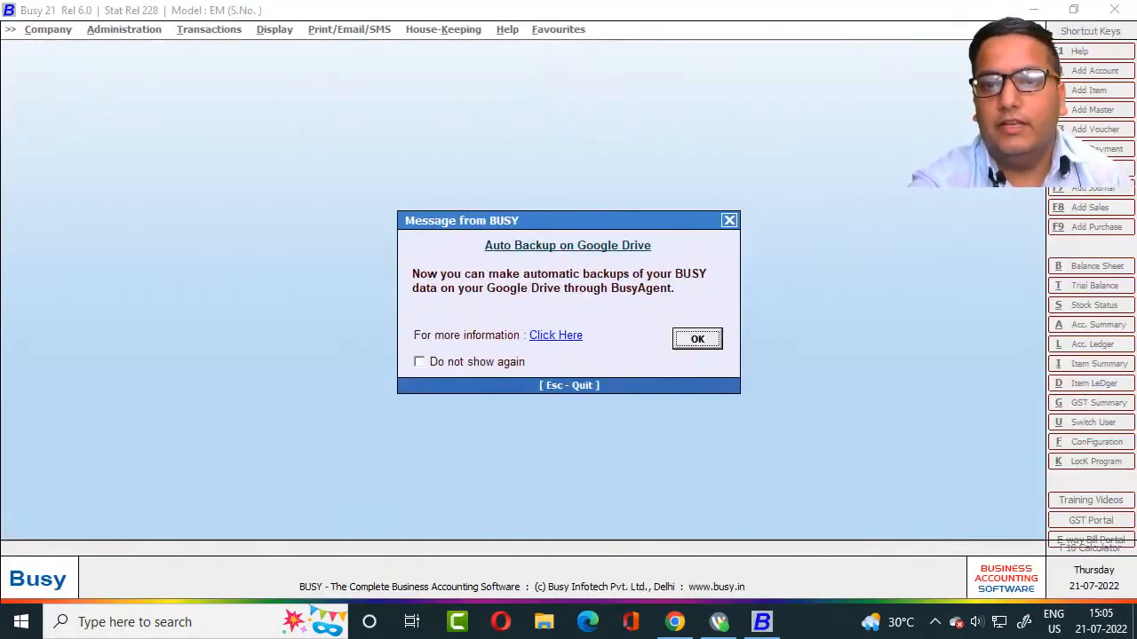
pyautogui.press('Return')
pyautogui.press('Return')
# Open the existing company ABC PVT LTD 1 (COMP0006).
pyautogui.hotkey('alt', 'c')
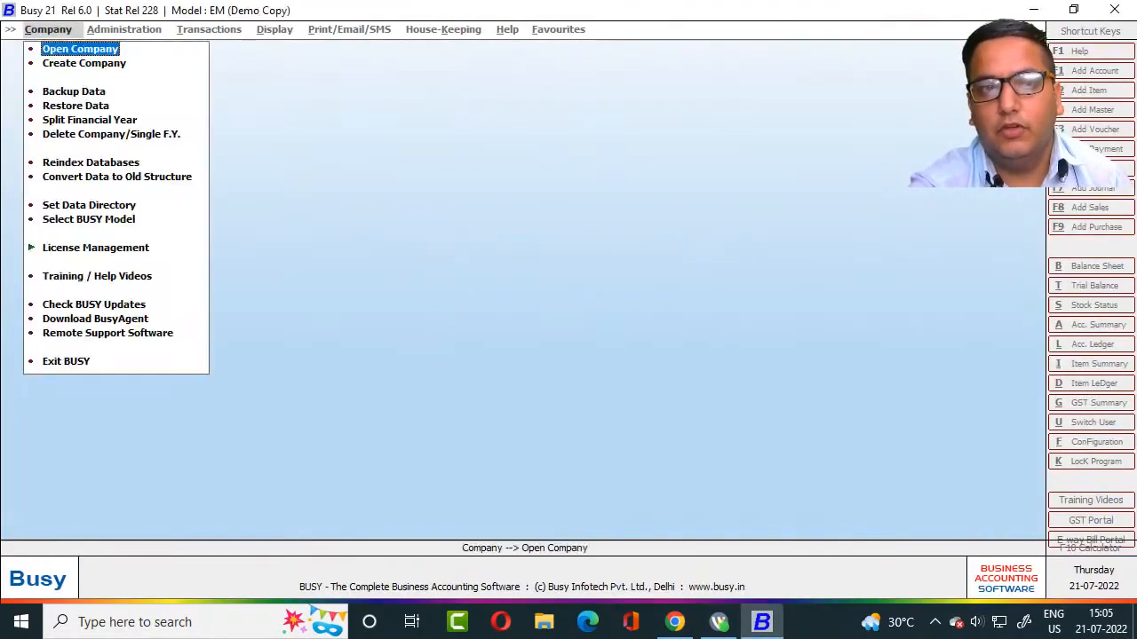
pyautogui.press('Down')
pyautogui.press('Up')
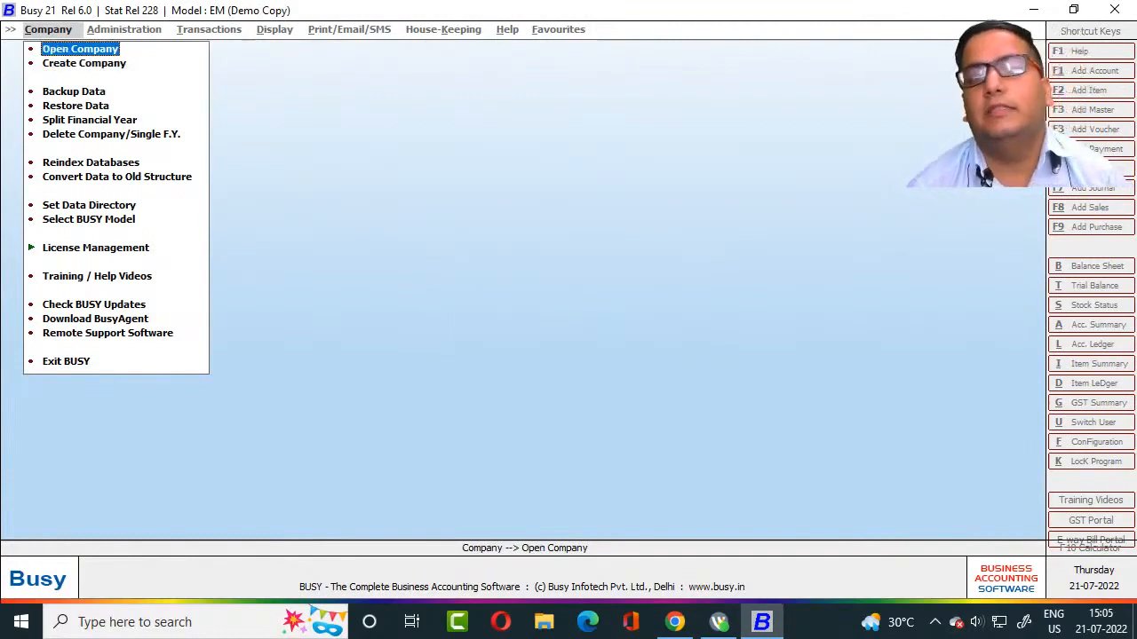
pyautogui.press('Down')
pyautogui.press('Down')
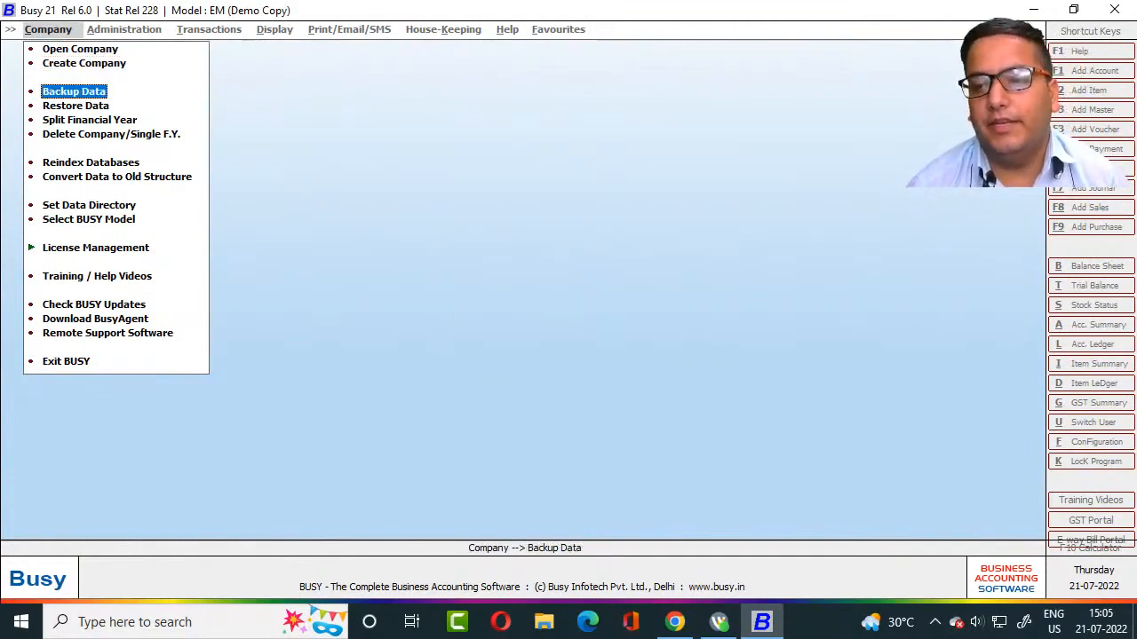
pyautogui.press('Up')
pyautogui.press('Up')
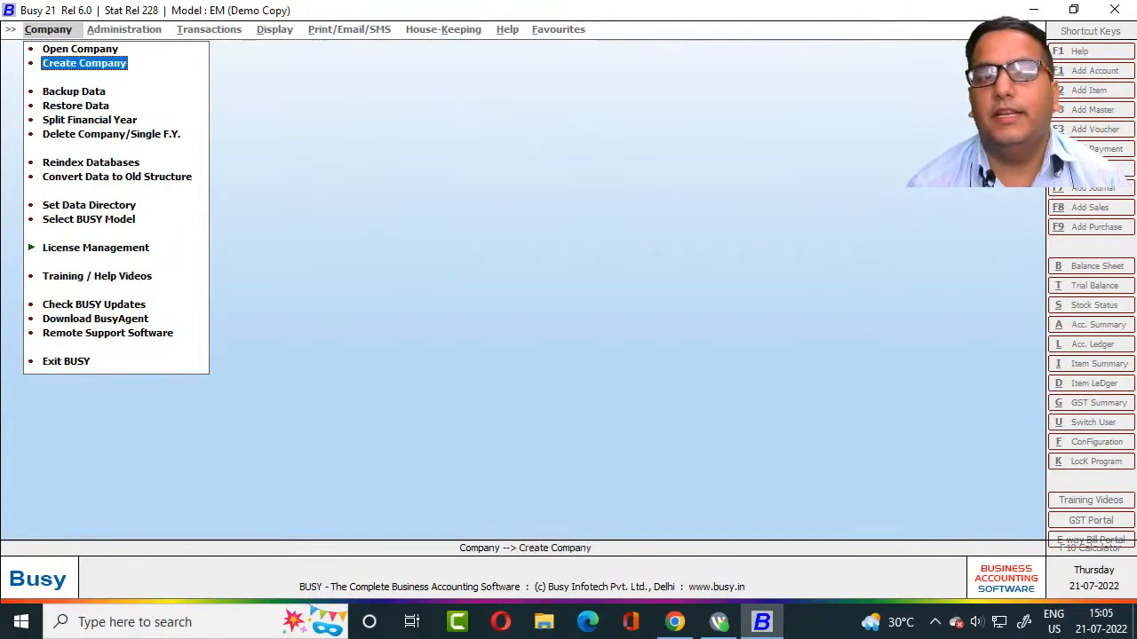
pyautogui.press('Return')
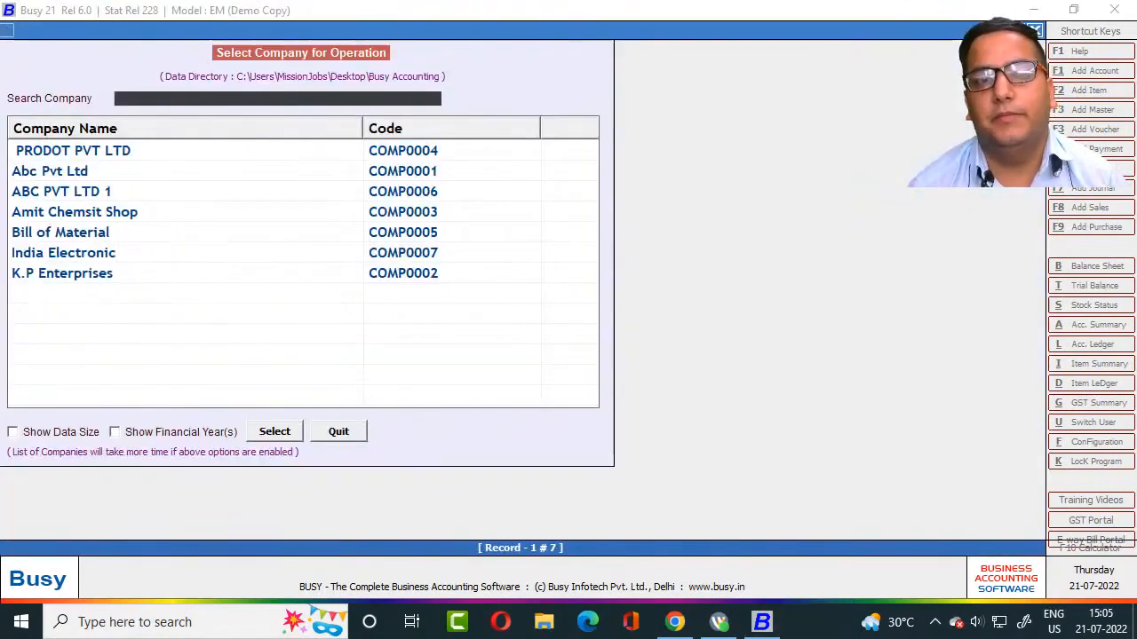
pyautogui.press('Down')
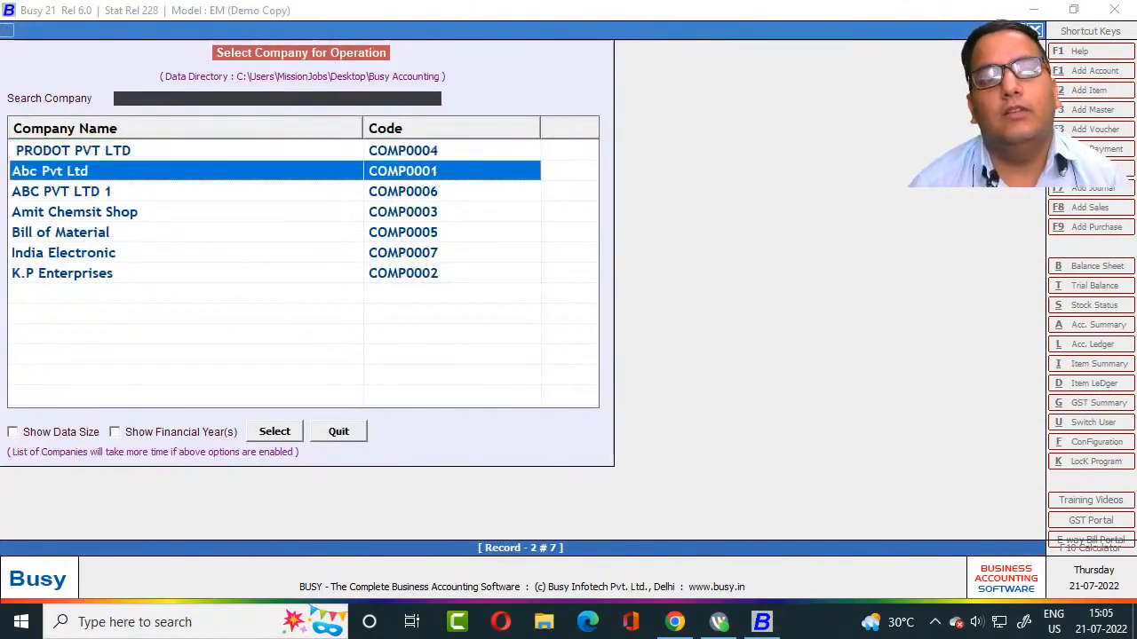
pyautogui.press('Down')
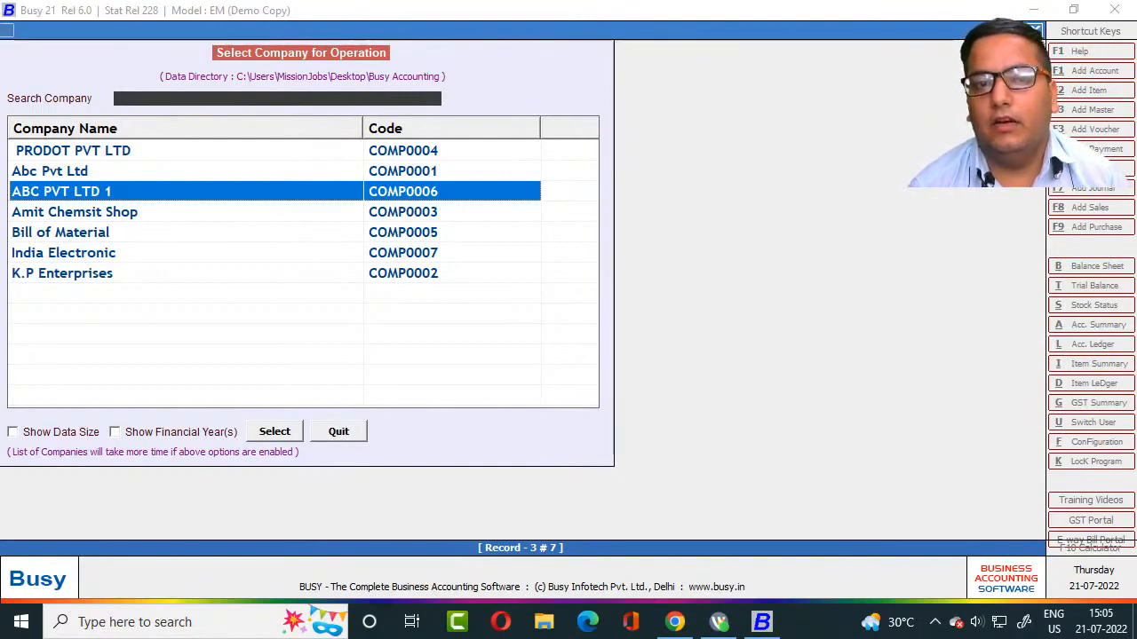
pyautogui.press('Return')
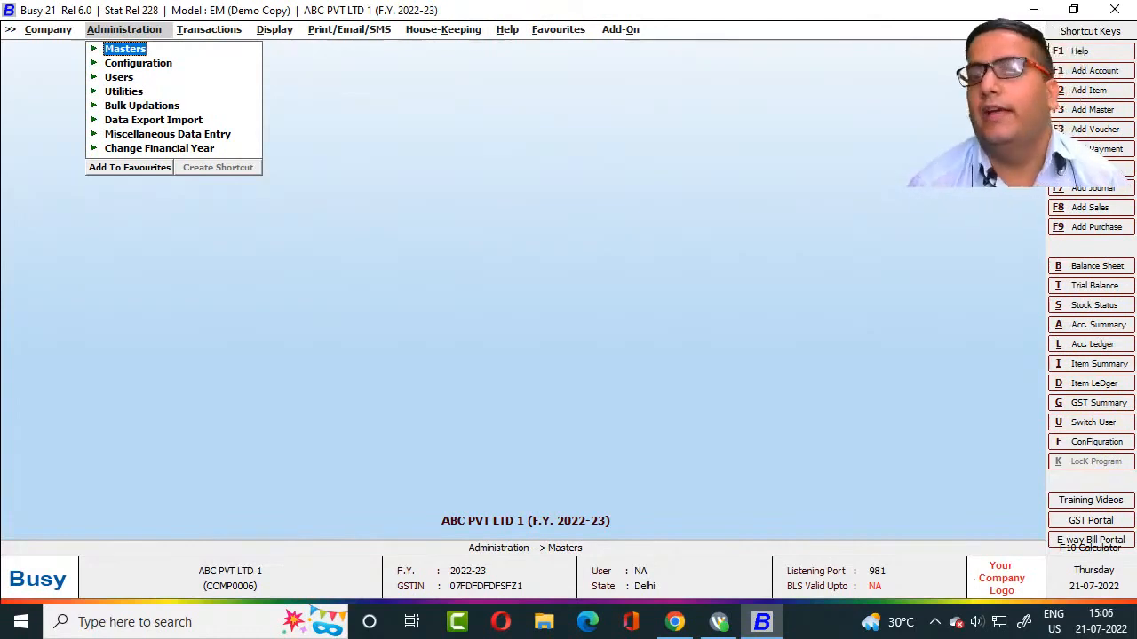
pyautogui.press('Right')
pyautogui.press('Left')
pyautogui.press('Left')
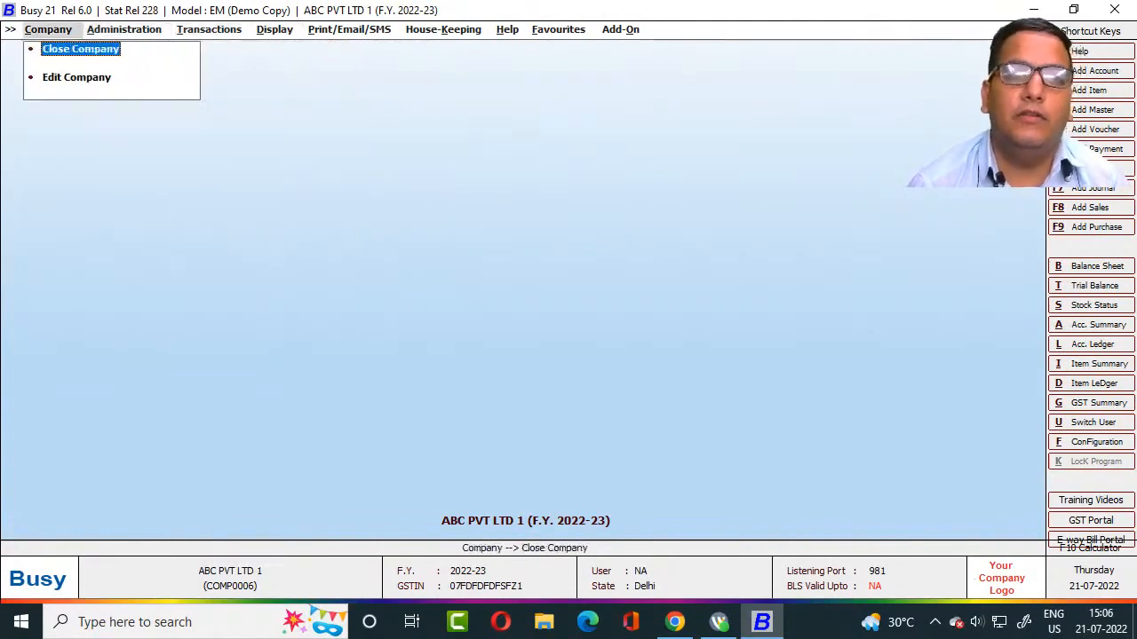
pyautogui.press('Right')
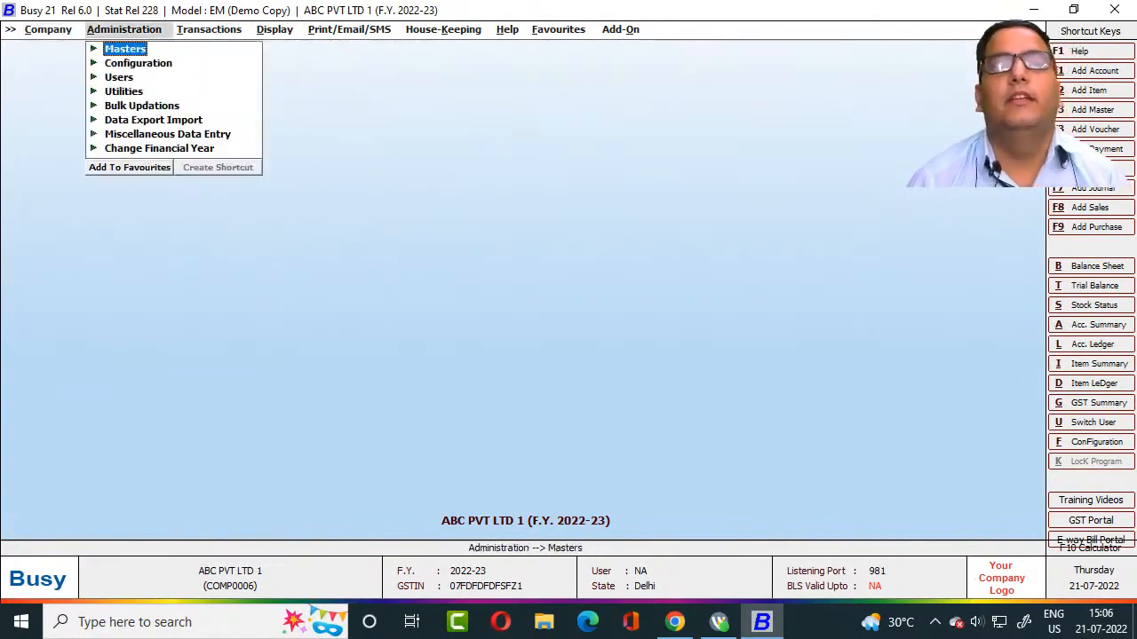
pyautogui.press('Right')
pyautogui.press('Right')
pyautogui.press('Right')
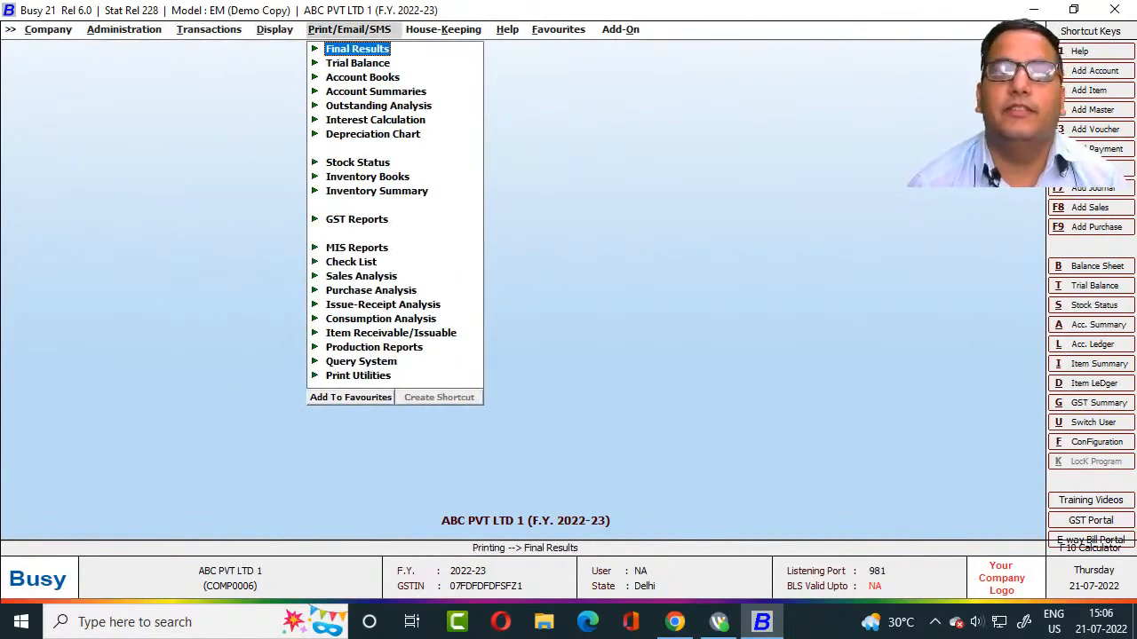
pyautogui.press('Left')
pyautogui.press('Right')
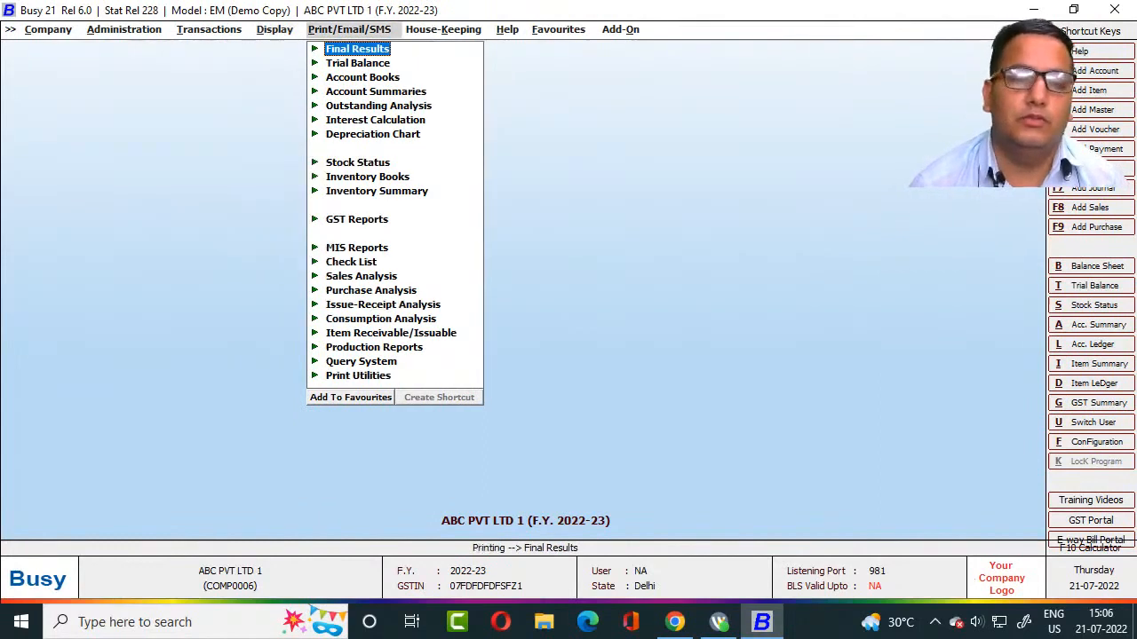
pyautogui.press('Left')
pyautogui.press('Left')
pyautogui.press('Left')
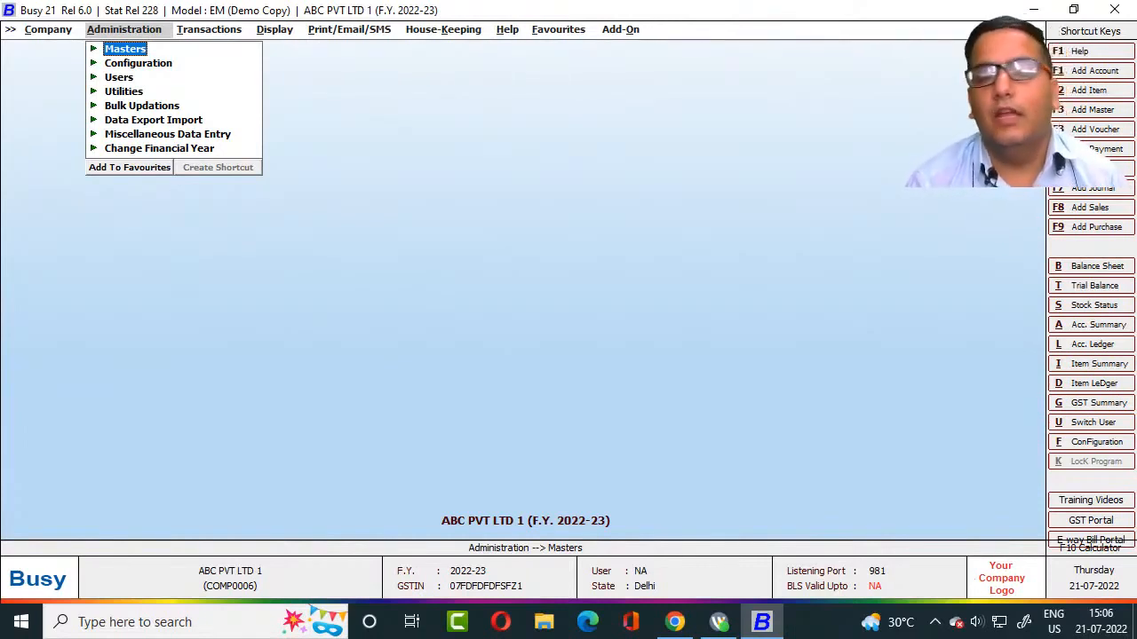
# Examine the Add, Modify and List options available for the Account master.
pyautogui.press('Return')
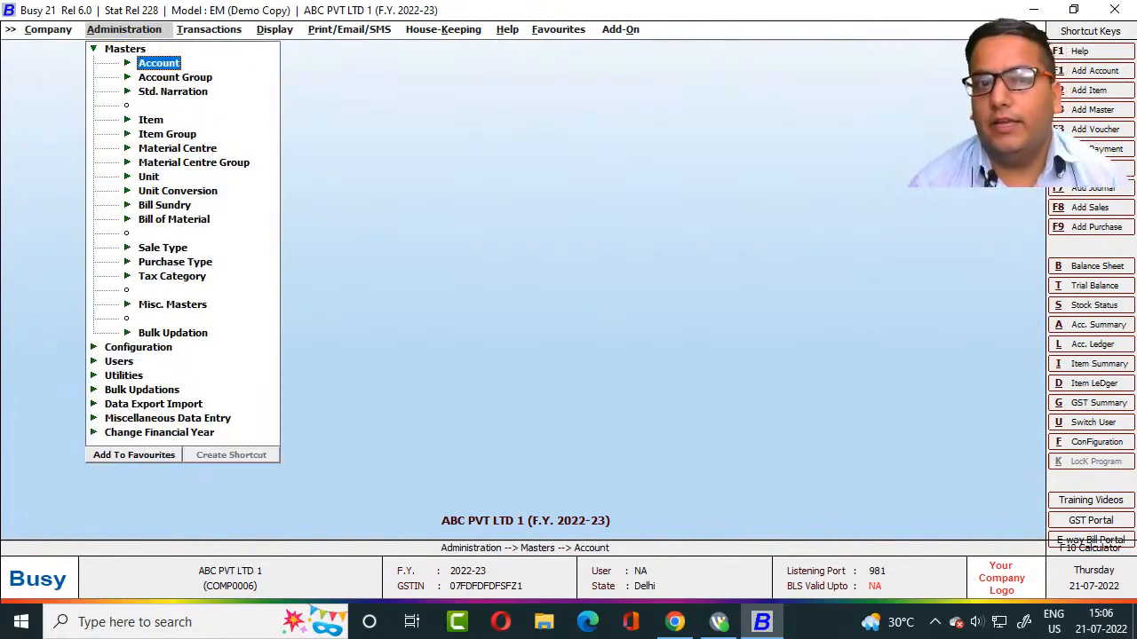
pyautogui.press('Return')
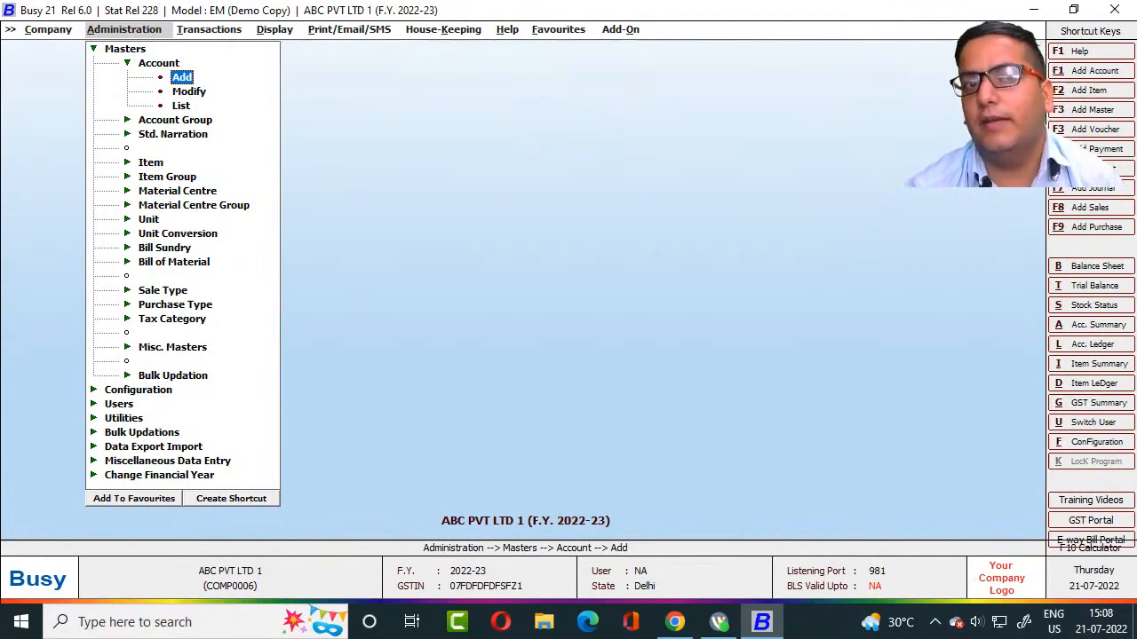
pyautogui.press('Down')
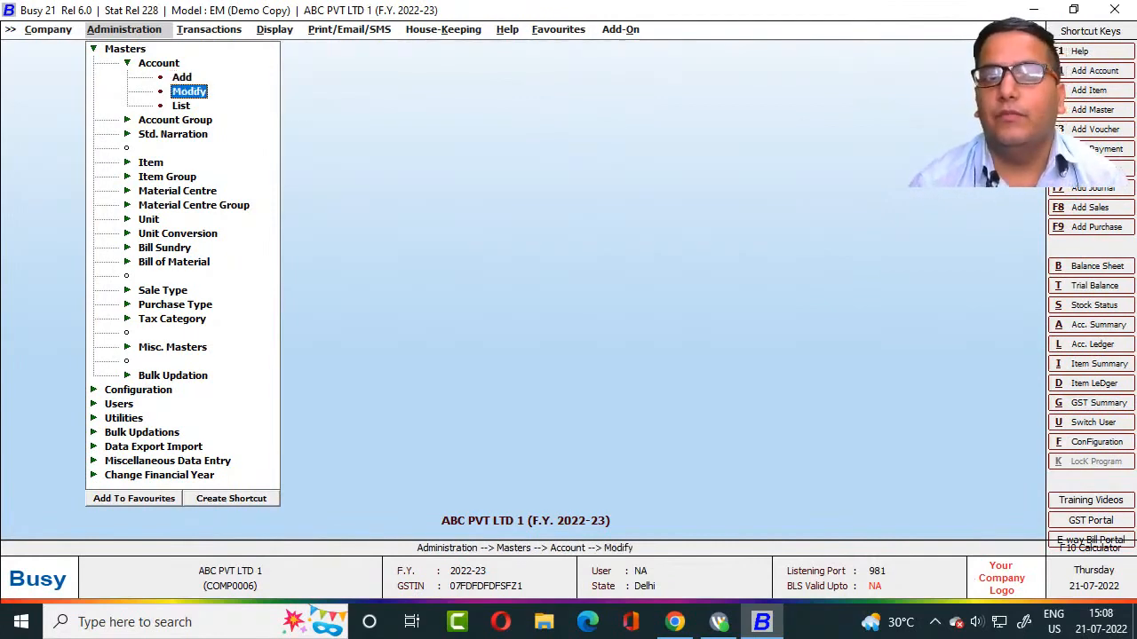
pyautogui.press('Up')
pyautogui.press('Down')
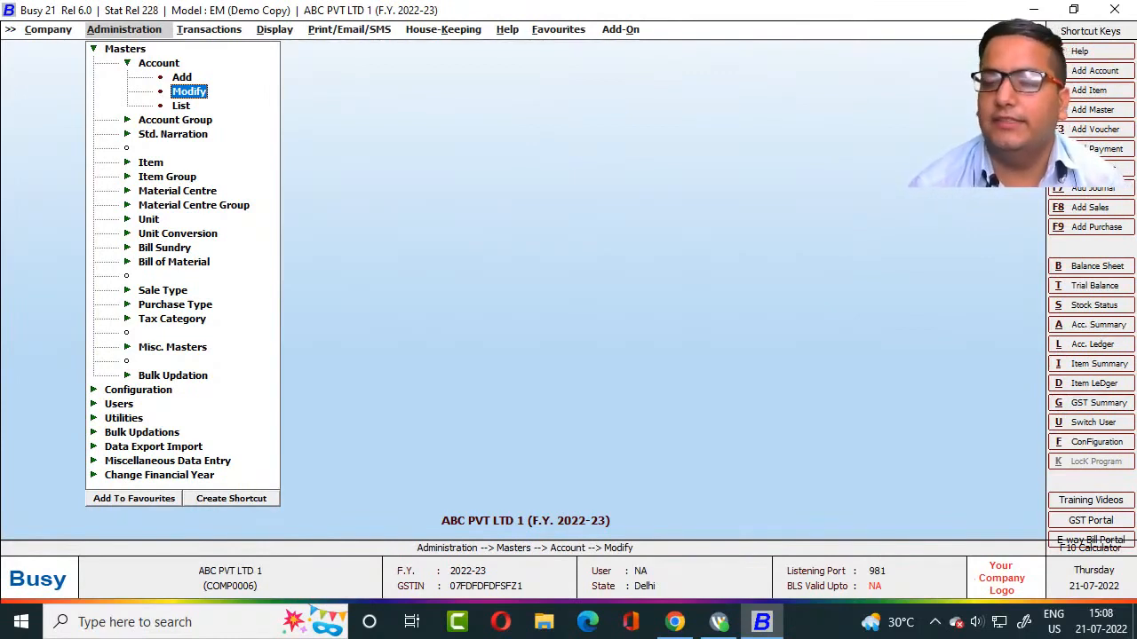
pyautogui.press('Up')
pyautogui.press('Down')
pyautogui.press('Down')
pyautogui.press('Up')
pyautogui.press('Up')
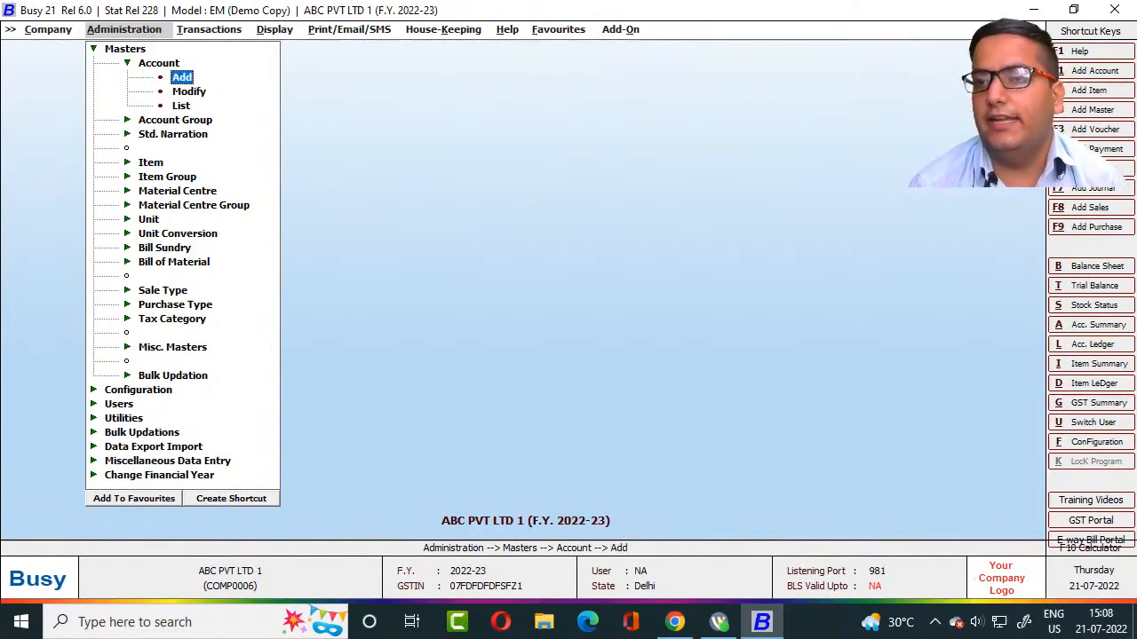
pyautogui.press('Down')
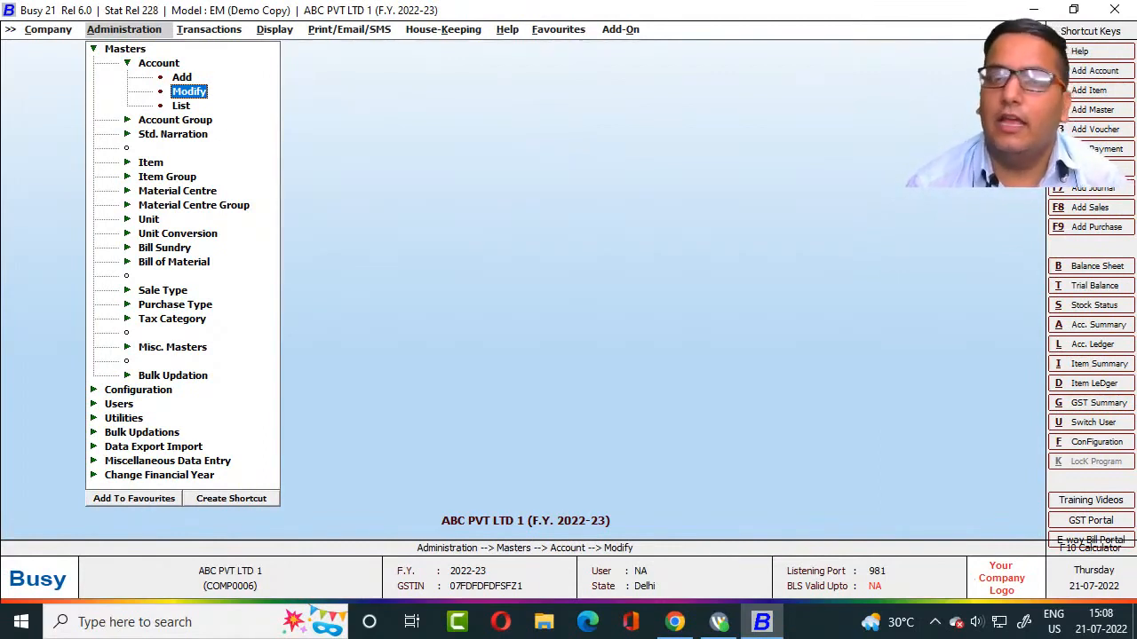
pyautogui.press('Up')
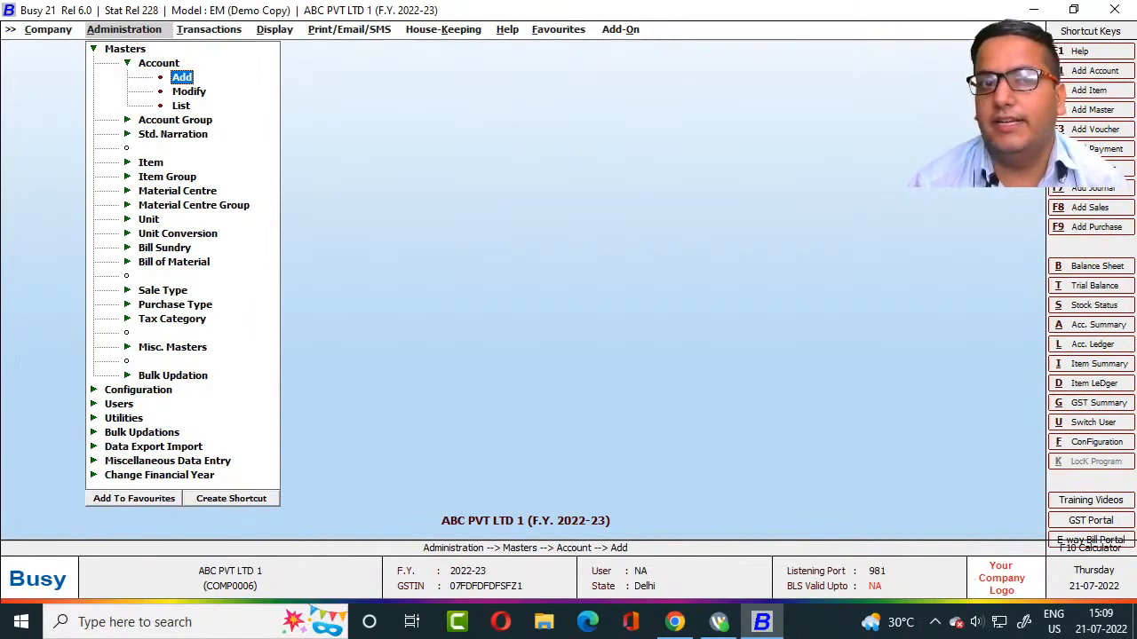
pyautogui.press('Down')
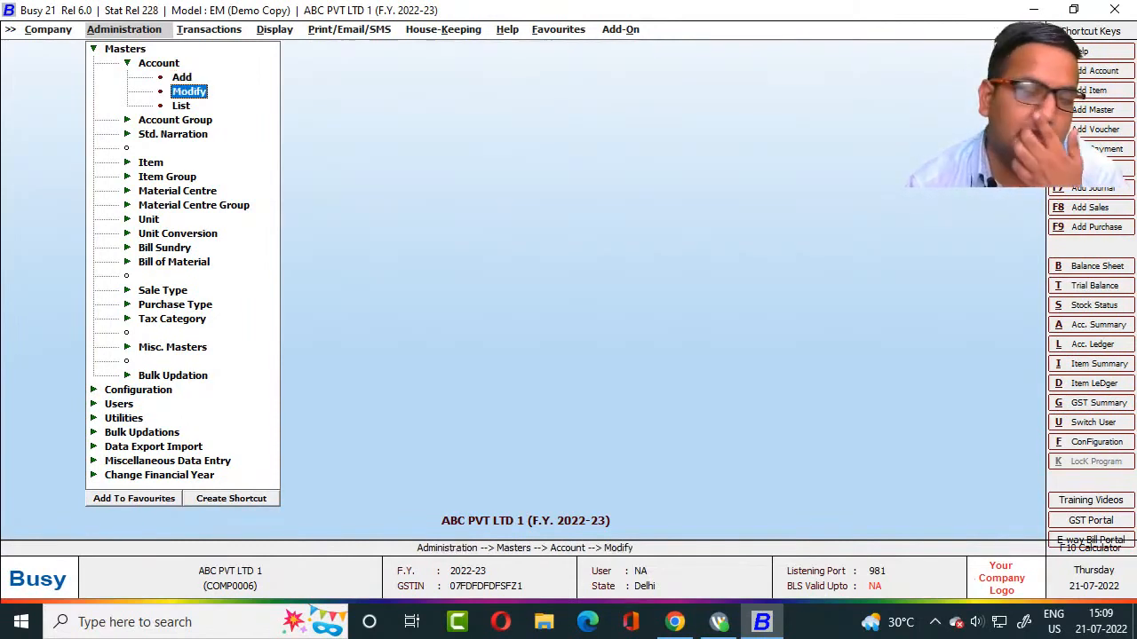
pyautogui.press('Down')
pyautogui.press('Down')
pyautogui.press('Down')
pyautogui.press('Down')
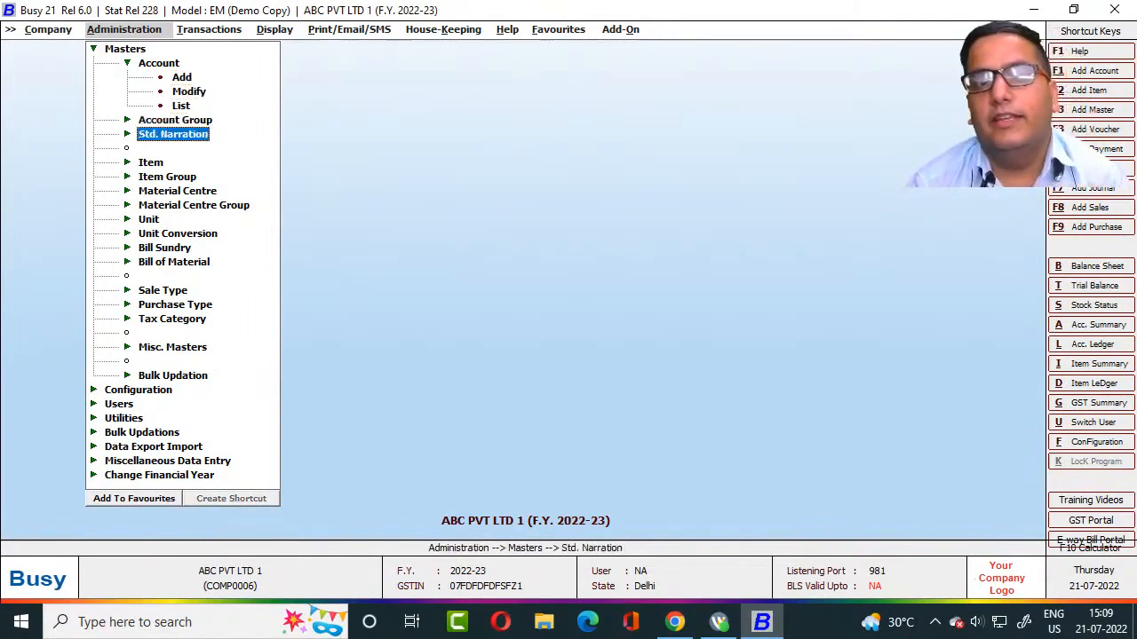
pyautogui.press('Up')
pyautogui.press('Up')
pyautogui.press('Up')
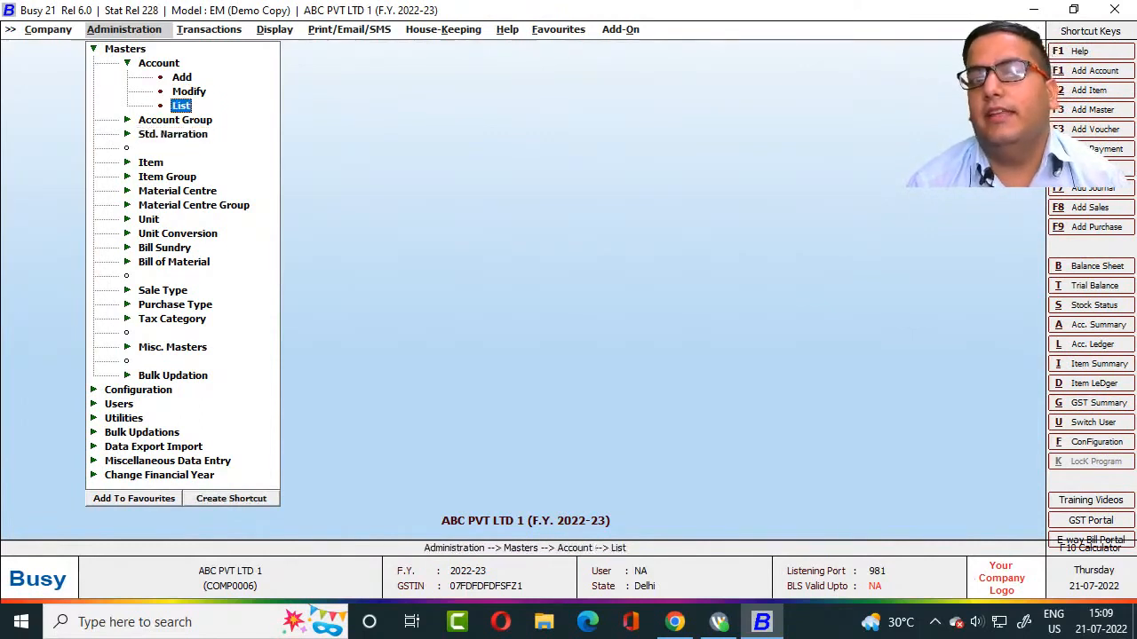
pyautogui.press('Up')
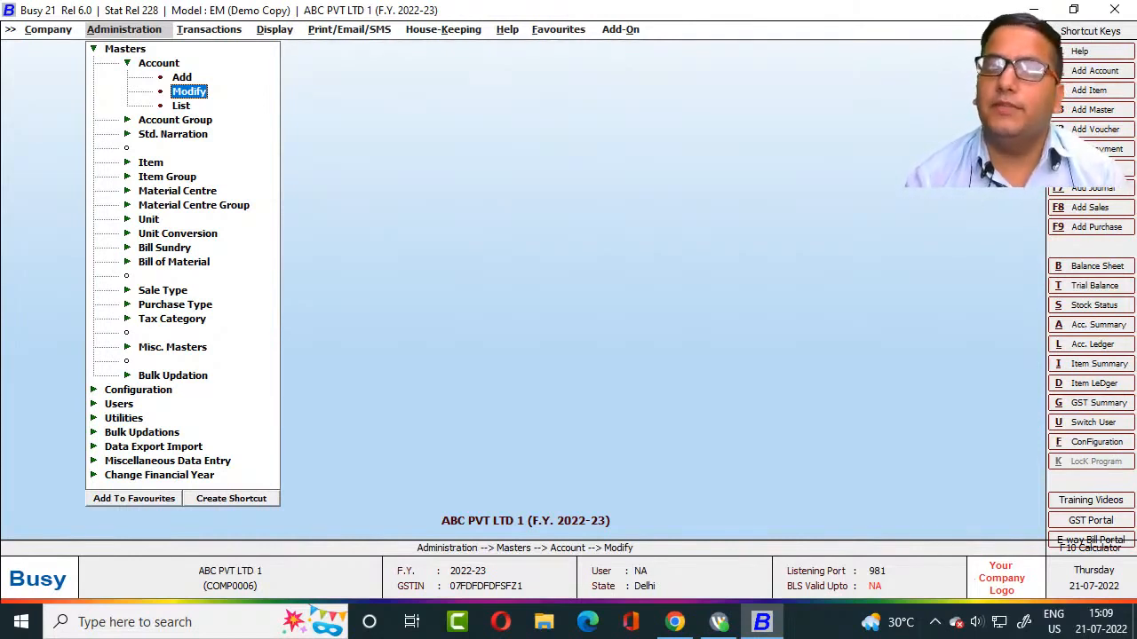
pyautogui.press('Up')
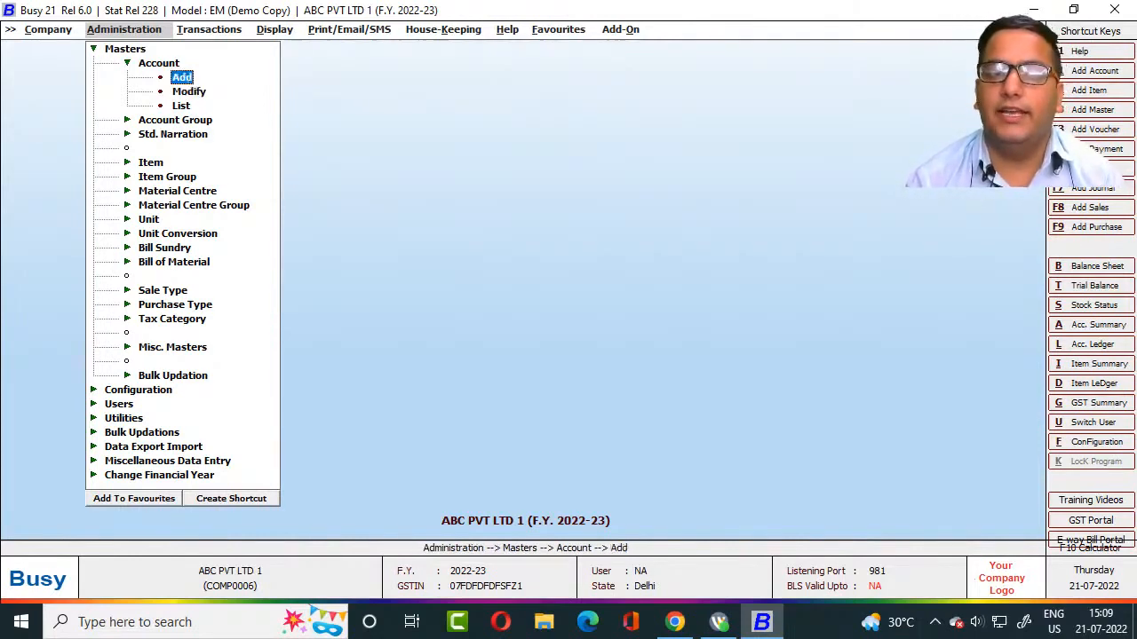
pyautogui.press('Down')
pyautogui.press('Up')
pyautogui.press('Escape')
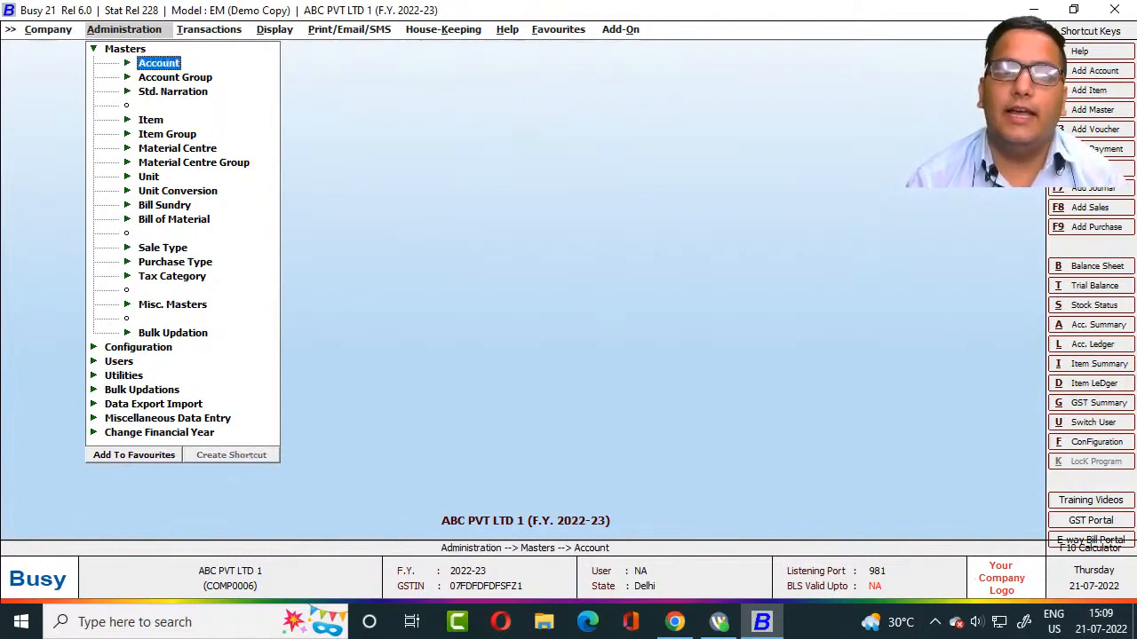
pyautogui.press('Escape')
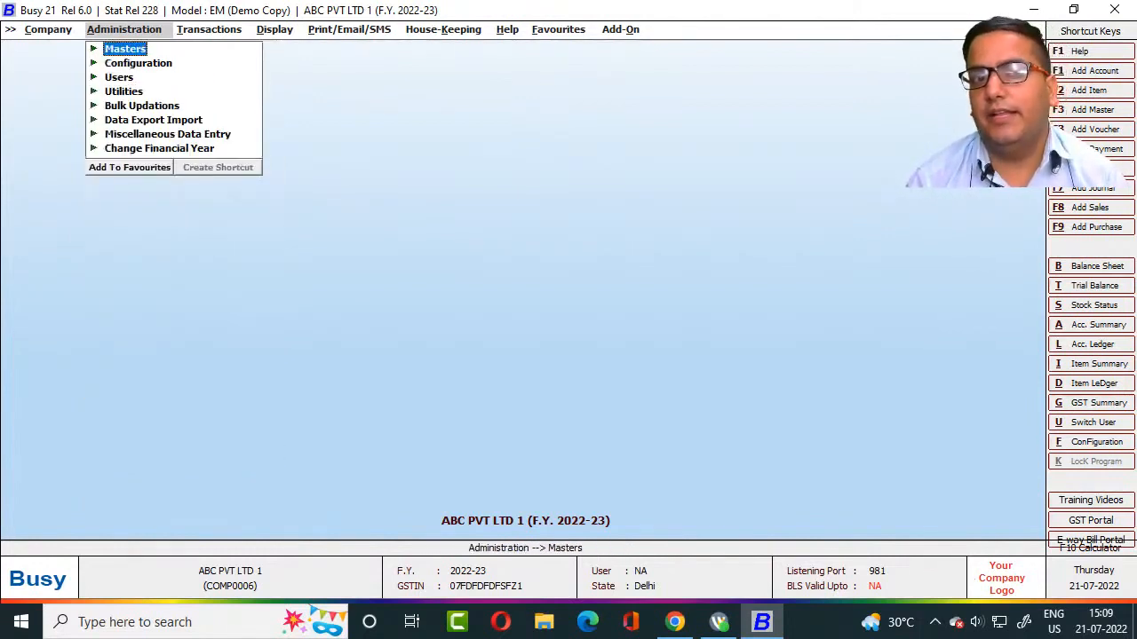
# Open the list of account groups from the Account Group master.
pyautogui.press('Return')
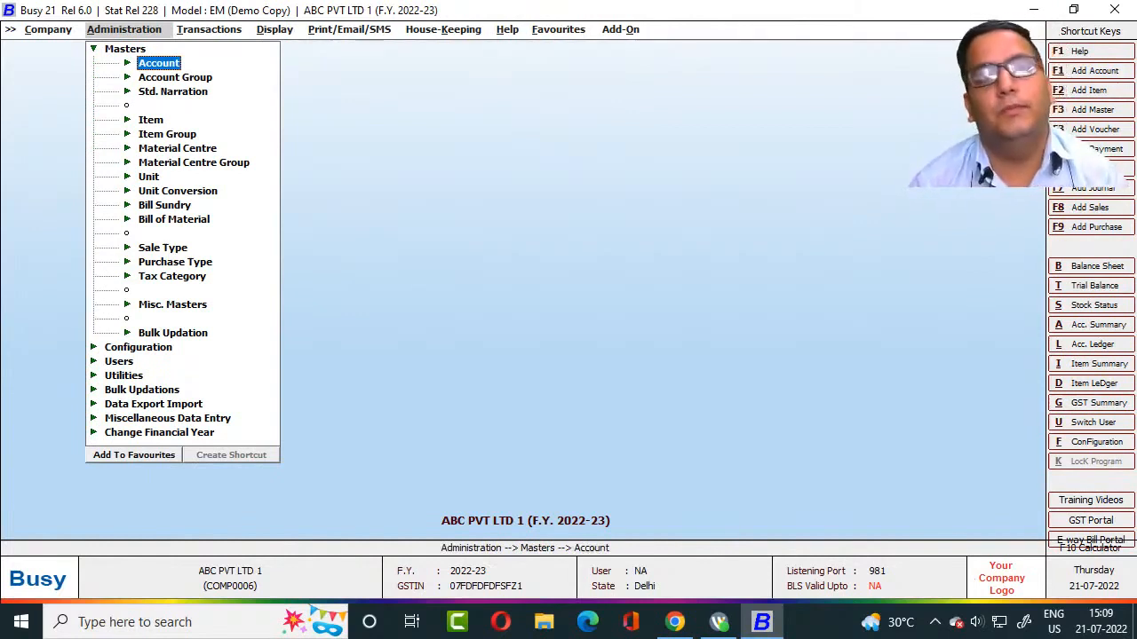
pyautogui.press('Down')
pyautogui.press('Return')
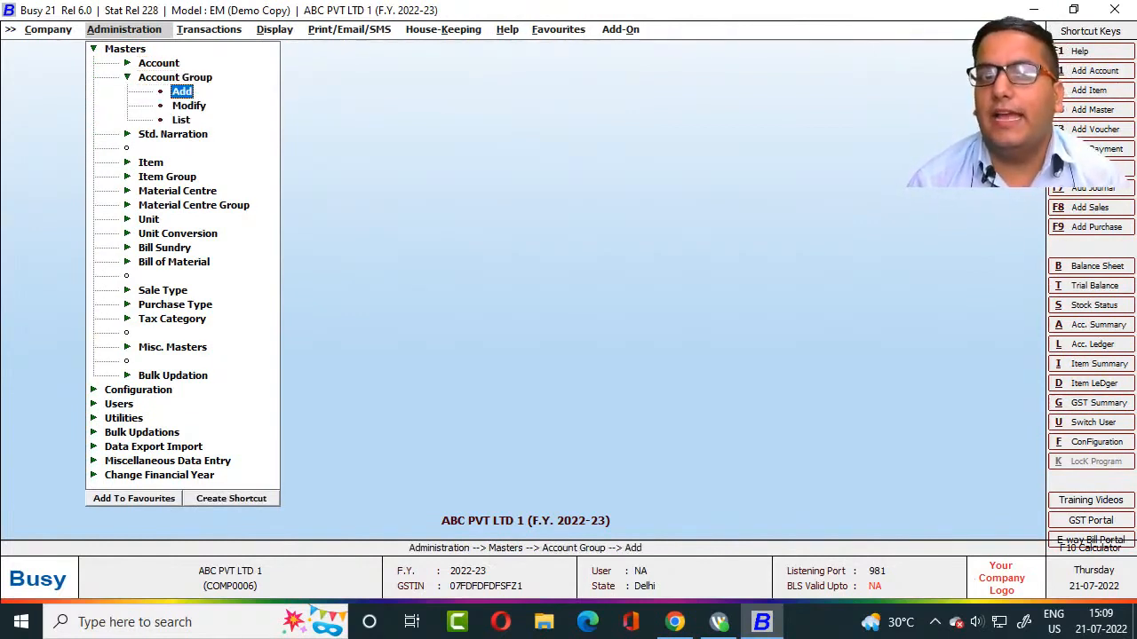
pyautogui.press('Escape')
pyautogui.press('Return')
pyautogui.press('Down')
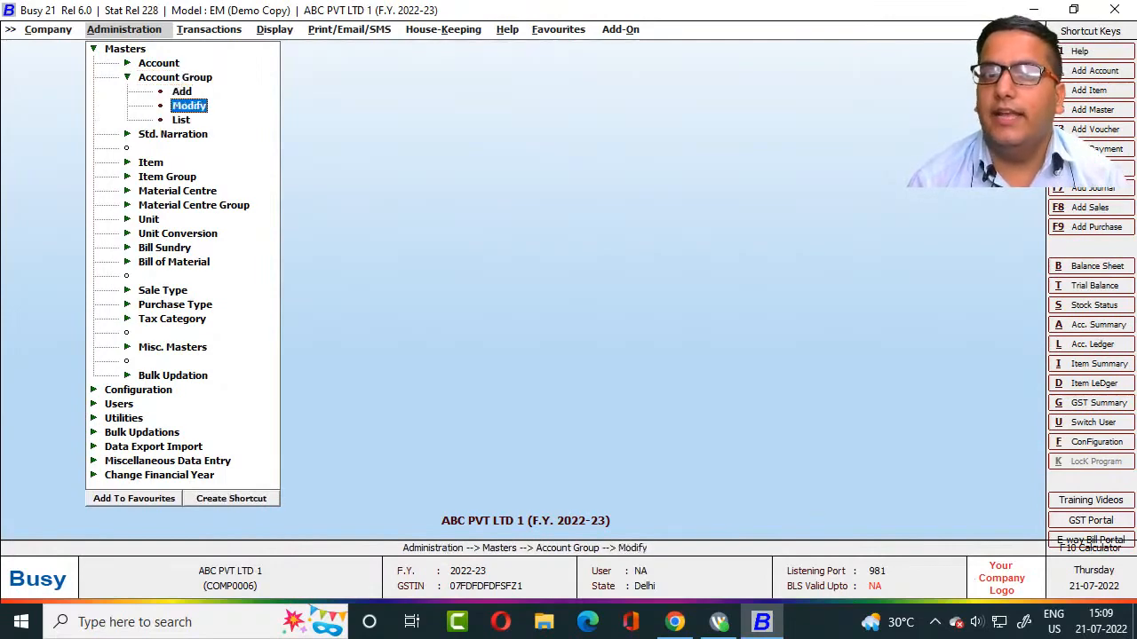
pyautogui.press('Down')
pyautogui.press('Return')
# Examine every account group with its primary status and parent group, and close the list.
pyautogui.press('Down')
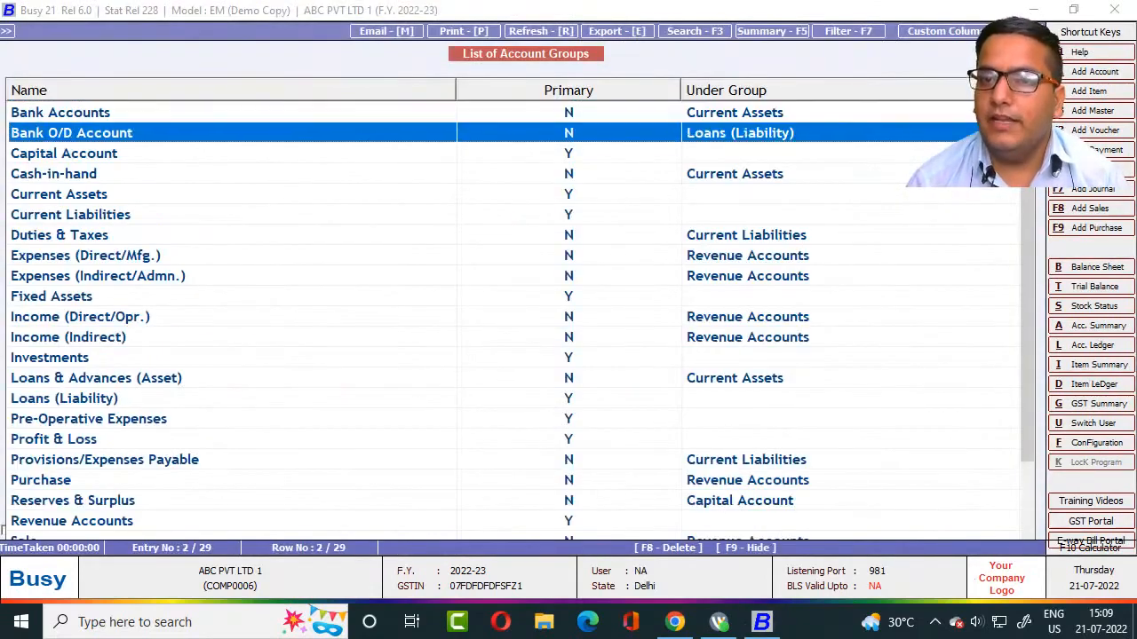
pyautogui.press('Down')
pyautogui.press('Down')
pyautogui.press('Down')
pyautogui.press('Down')
pyautogui.press('Down')
pyautogui.press('Down')
pyautogui.press('Down')
pyautogui.press('Down')
pyautogui.press('Down')
pyautogui.press('Down')
pyautogui.press('Down')
pyautogui.press('Down')
pyautogui.press('Down')
pyautogui.press('Down')
pyautogui.press('Down')
pyautogui.press('Down')
pyautogui.press('Down')
pyautogui.press('Down')
pyautogui.press('Down')
pyautogui.press('Down')
pyautogui.press('Down')
pyautogui.press('Down')
pyautogui.press('Down')
pyautogui.press('Down')
pyautogui.press('Down')
pyautogui.press('Down')
pyautogui.press('Down')
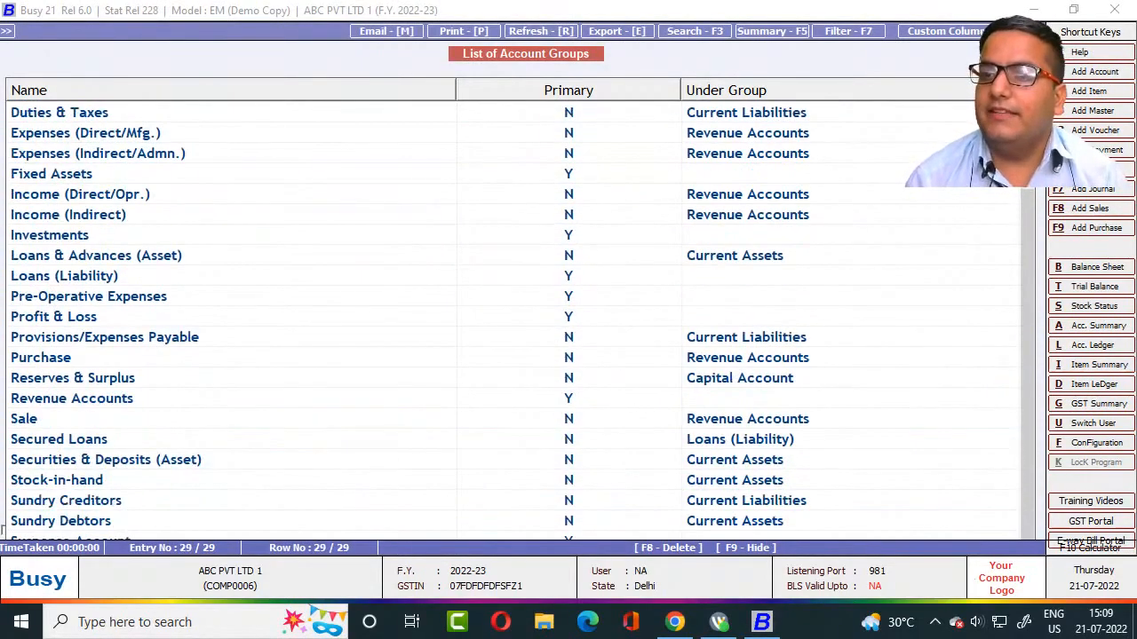
pyautogui.press('Up')
pyautogui.press('Up')
pyautogui.press('Up')
pyautogui.press('Up')
pyautogui.press('Up')
pyautogui.press('Up')
pyautogui.press('Up')
pyautogui.press('Up')
pyautogui.press('Up')
pyautogui.press('Up')
pyautogui.press('Up')
pyautogui.press('Up')
pyautogui.press('Up')
pyautogui.press('Up')
pyautogui.press('Up')
pyautogui.press('Up')
pyautogui.press('Up')
pyautogui.press('Up')
pyautogui.press('Up')
pyautogui.press('Up')
pyautogui.press('Up')
pyautogui.press('Up')
pyautogui.press('Up')
pyautogui.press('Up')
pyautogui.press('Up')
pyautogui.press('Up')
pyautogui.press('Up')
pyautogui.press('Up')
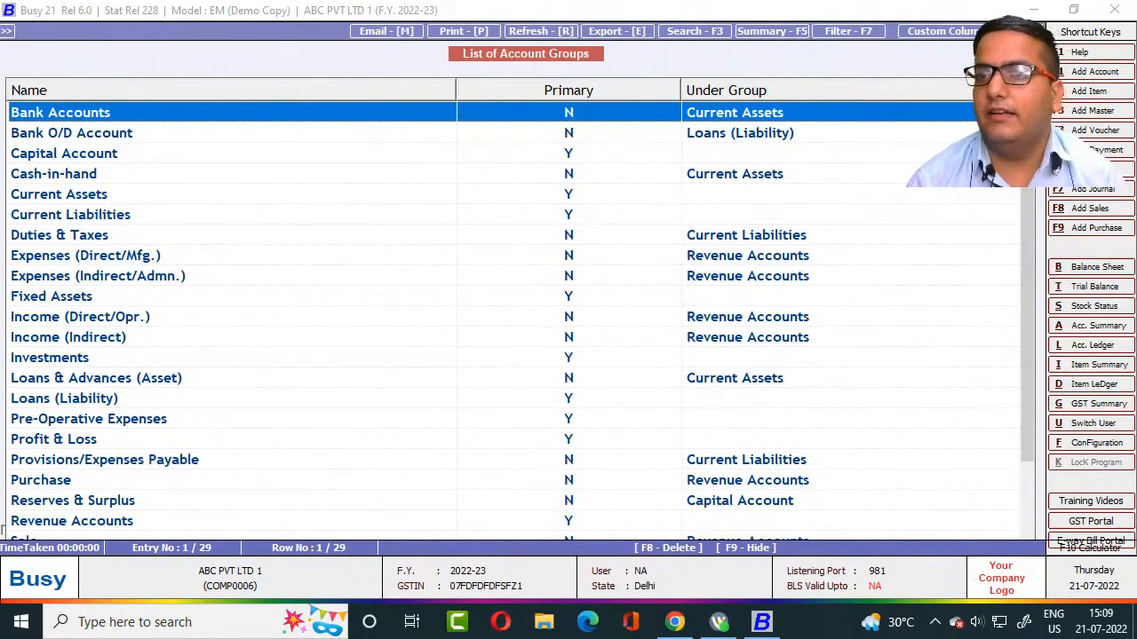
pyautogui.press('Escape')
pyautogui.press('Escape')
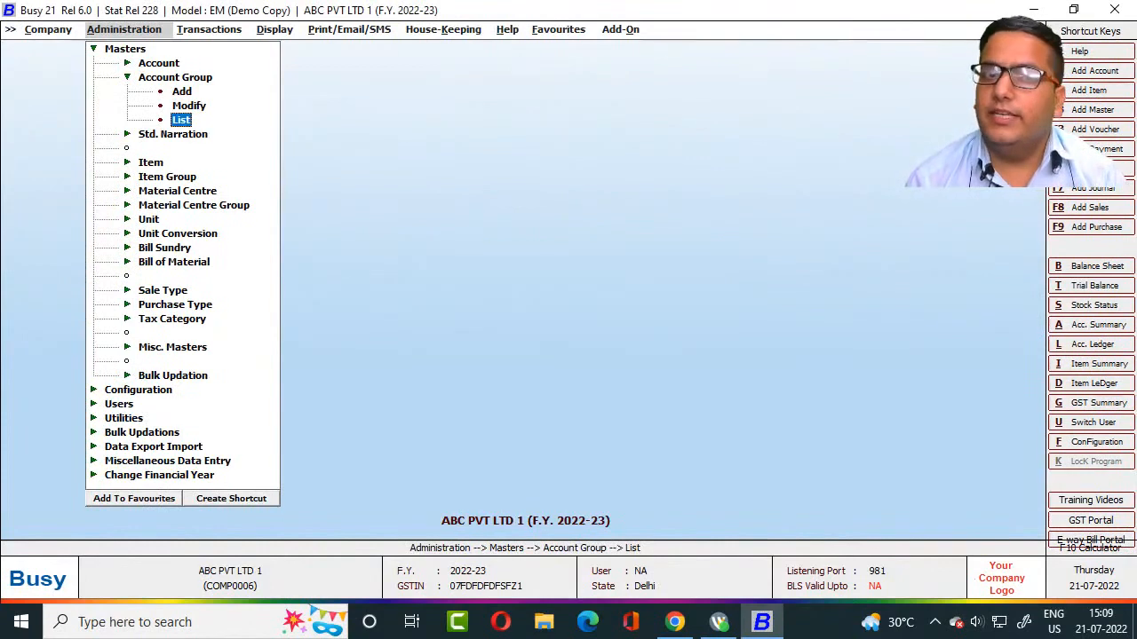
# Open the form for adding a new account from the Account master.
pyautogui.press('Escape')
pyautogui.press('Down')
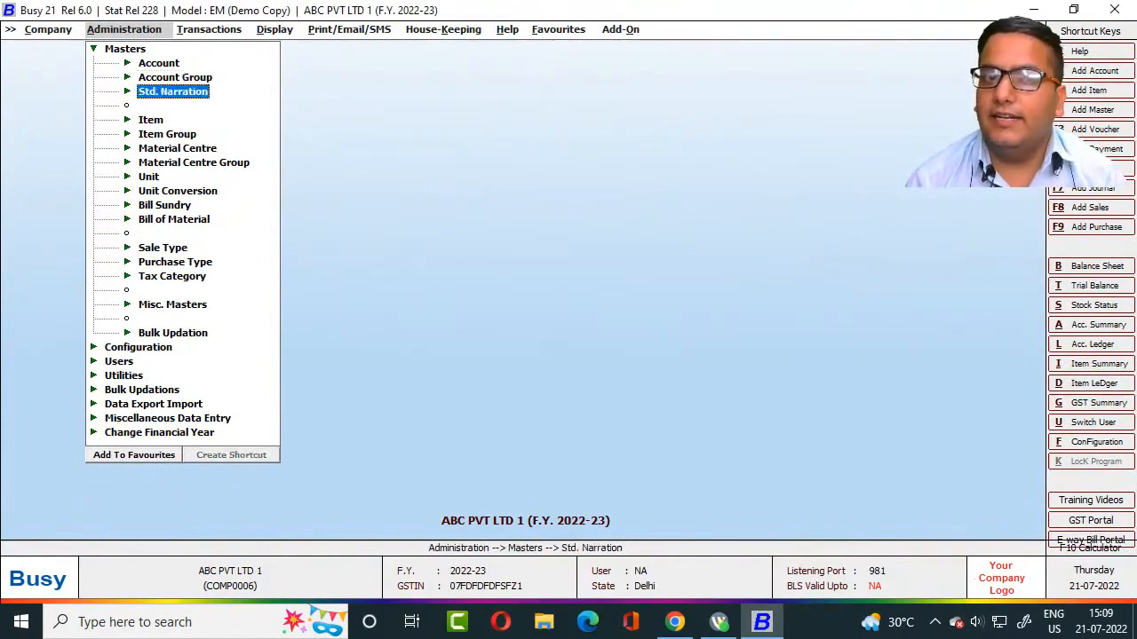
pyautogui.press('Up')
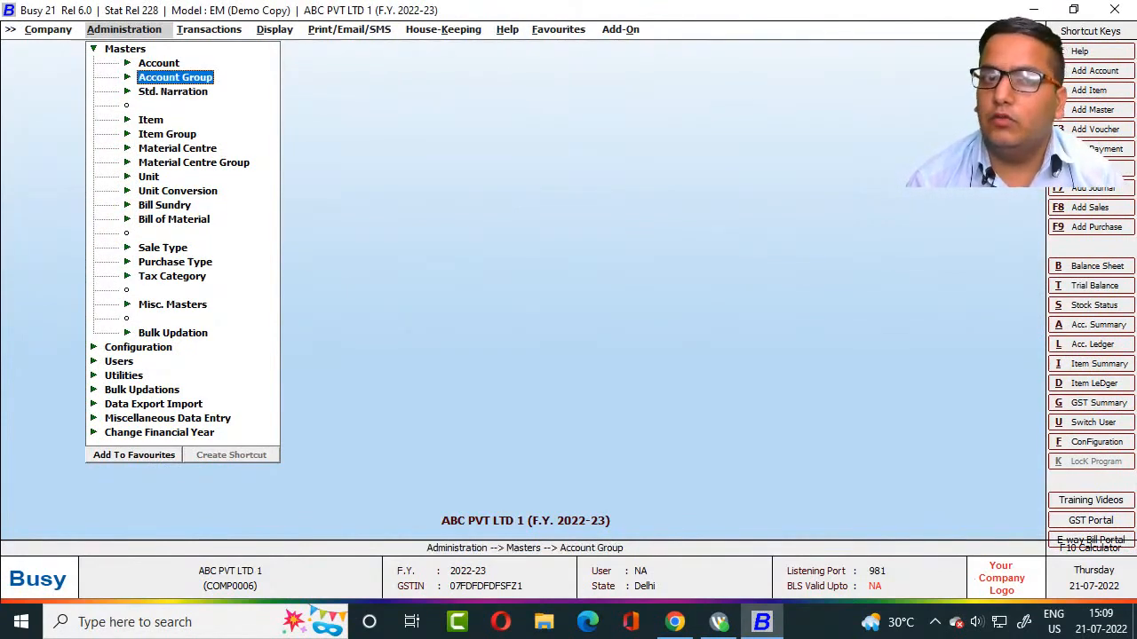
pyautogui.press('Up')
pyautogui.press('Return')
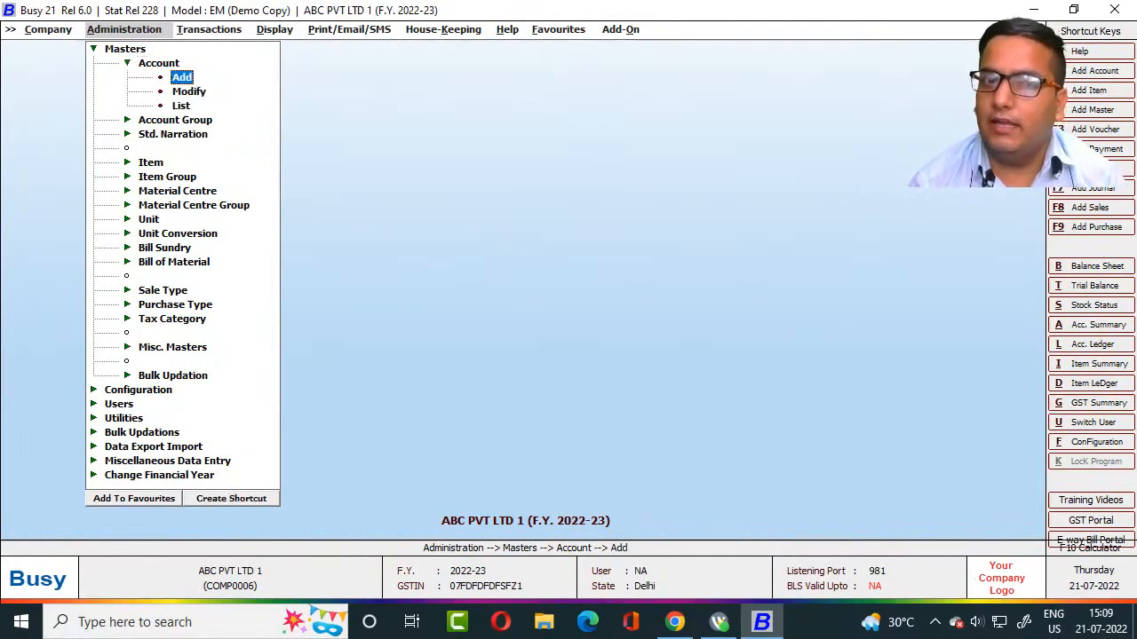
pyautogui.press('Down')
pyautogui.press('Up')
pyautogui.press('Down')
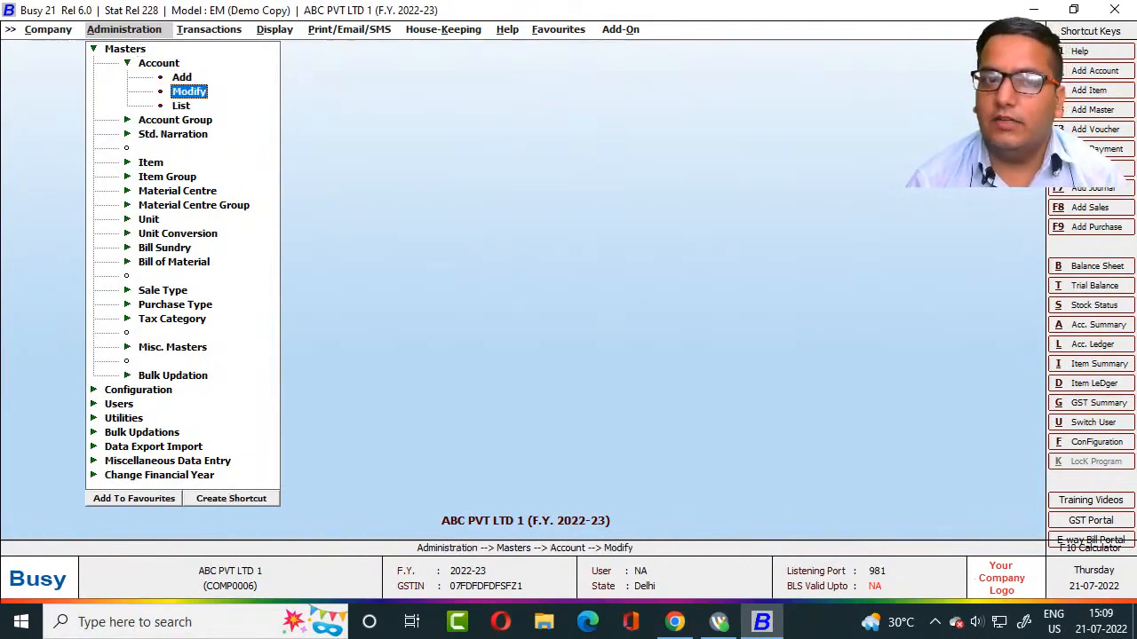
pyautogui.press('Down')
pyautogui.press('Up')
pyautogui.press('Up')
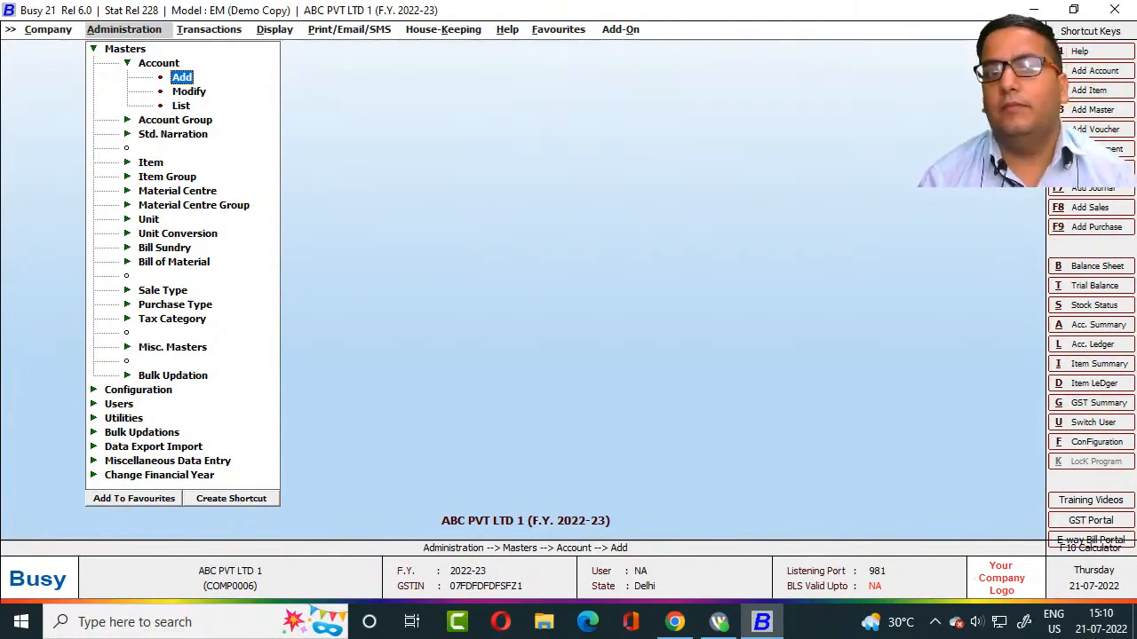
pyautogui.press('Return')
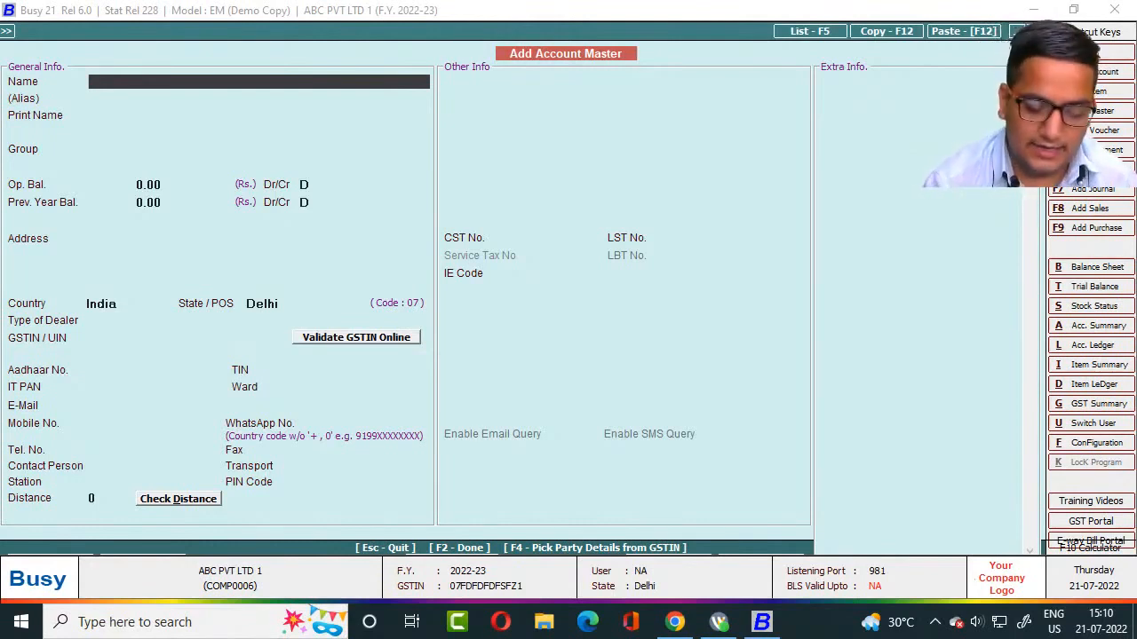
# Name the new account CAPITAL A/C and assign it to the Capital Account group.
pyautogui.write('ca')
pyautogui.press('BackSpace')
pyautogui.press('BackSpace')
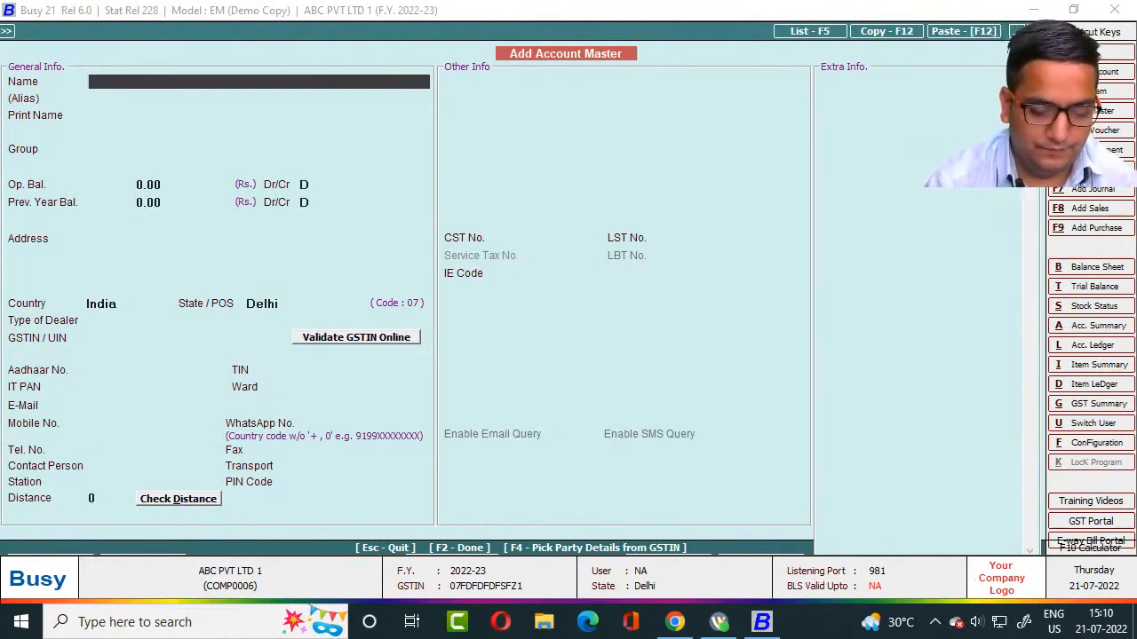
pyautogui.write('CAPITAL')
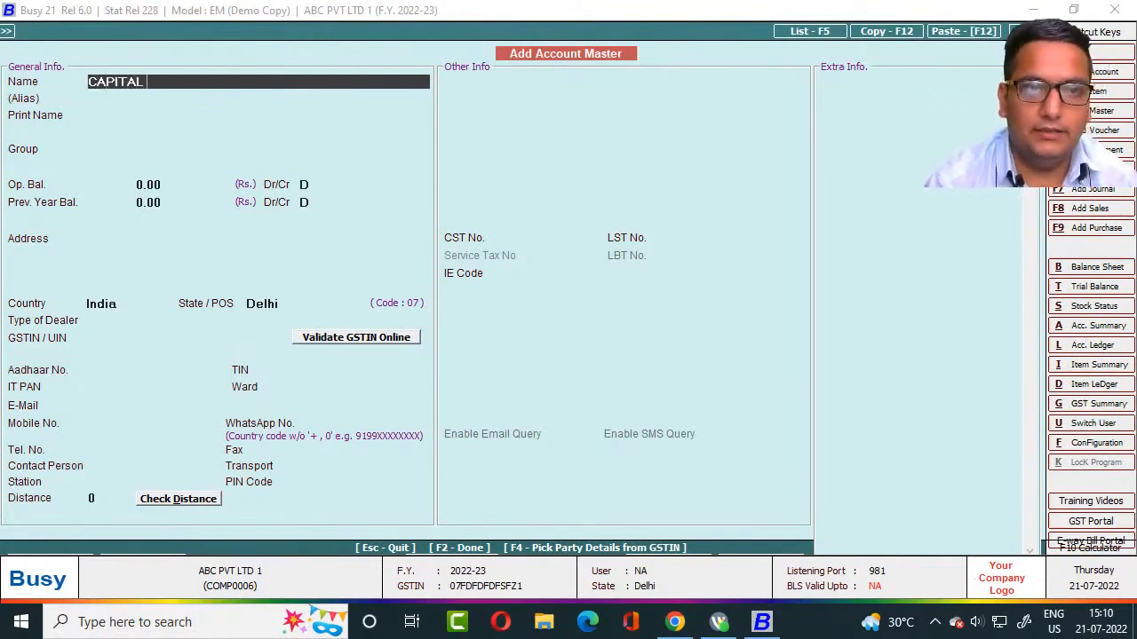
pyautogui.write(' A/C')
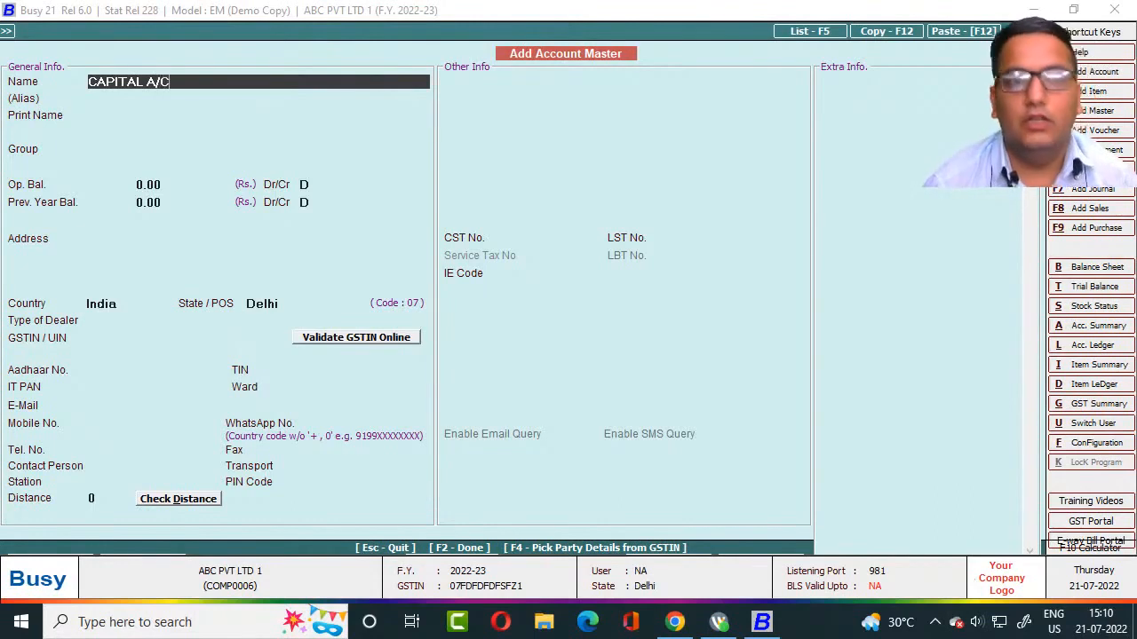
pyautogui.press('Return')
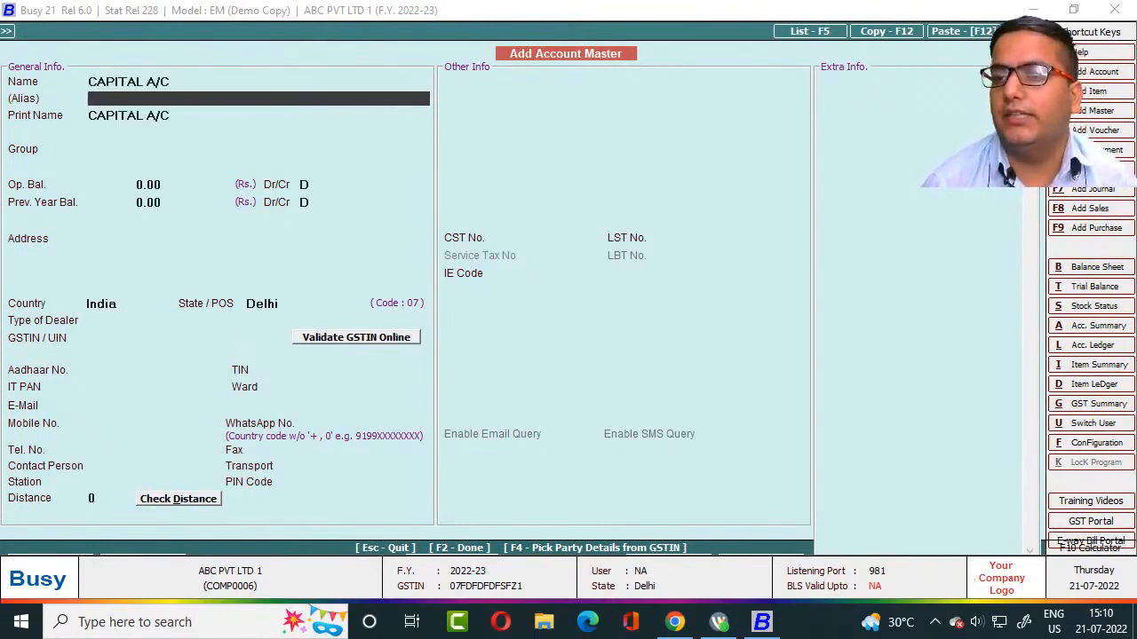
pyautogui.press('Return')
pyautogui.press('Return')
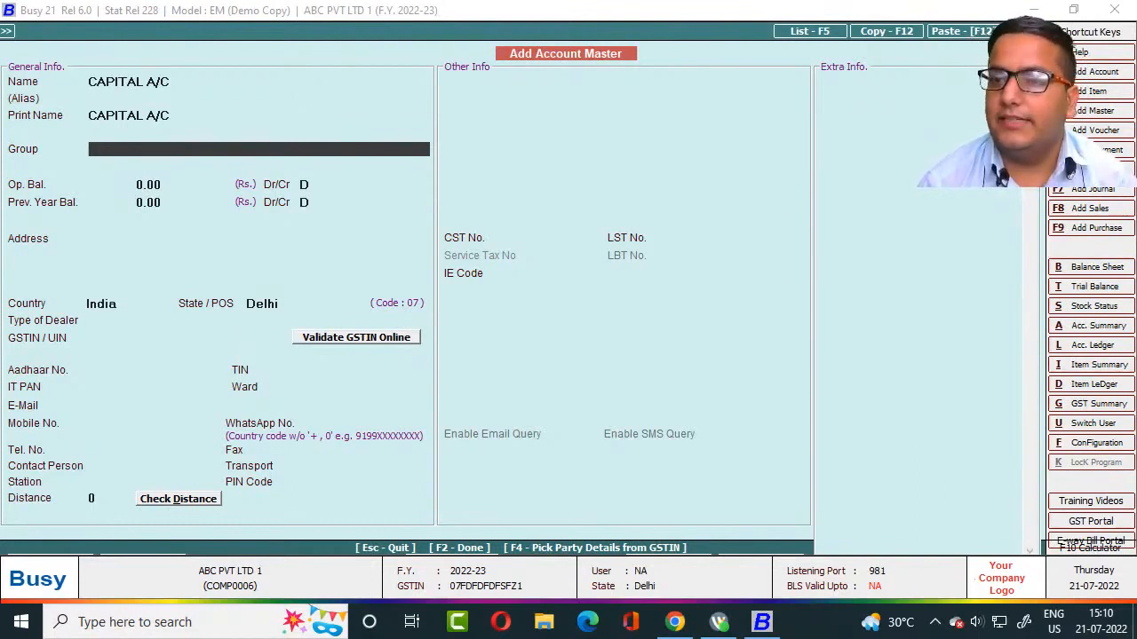
pyautogui.write('CA')
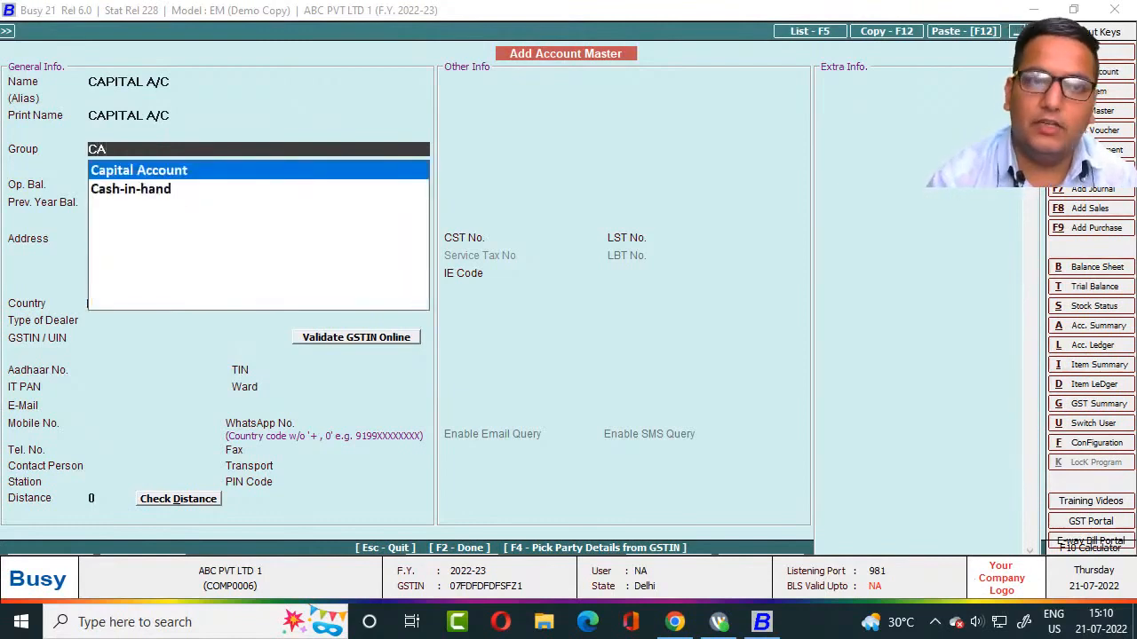
pyautogui.press('Return')
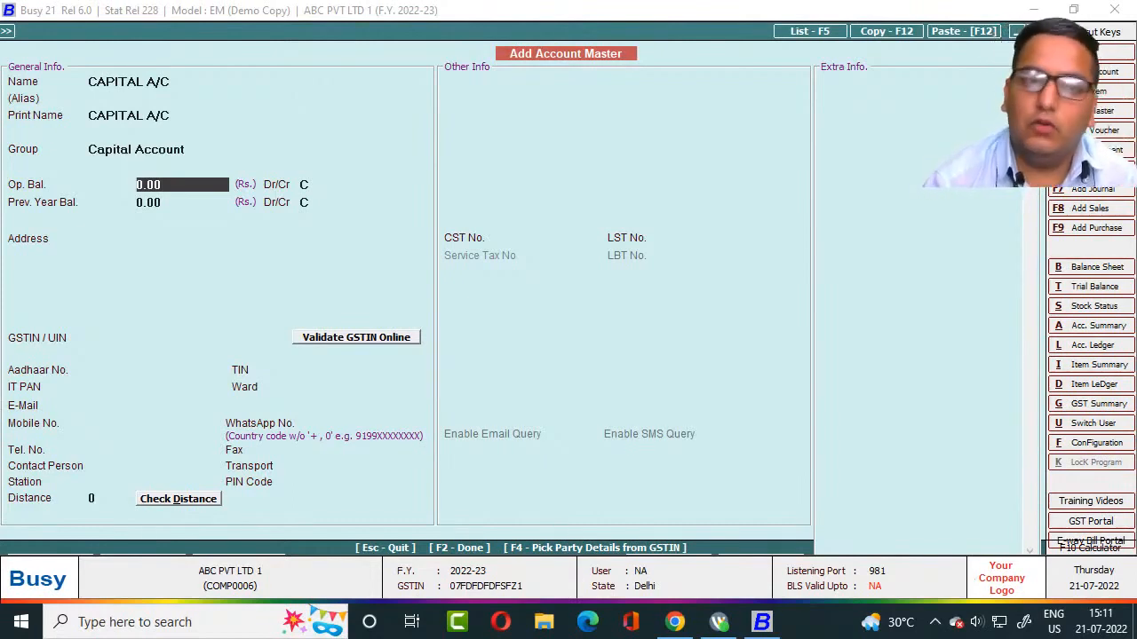
# Keep the default balances, leave the address and tax details blank, and save the capital account, closing the form.
pyautogui.press('Return')
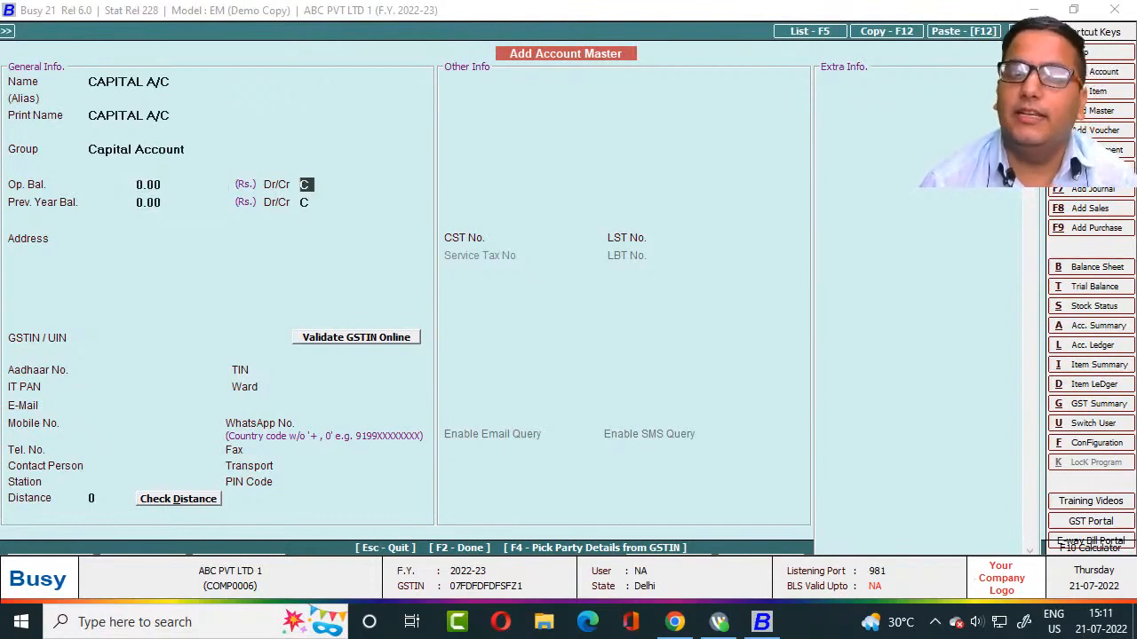
pyautogui.press('Return')
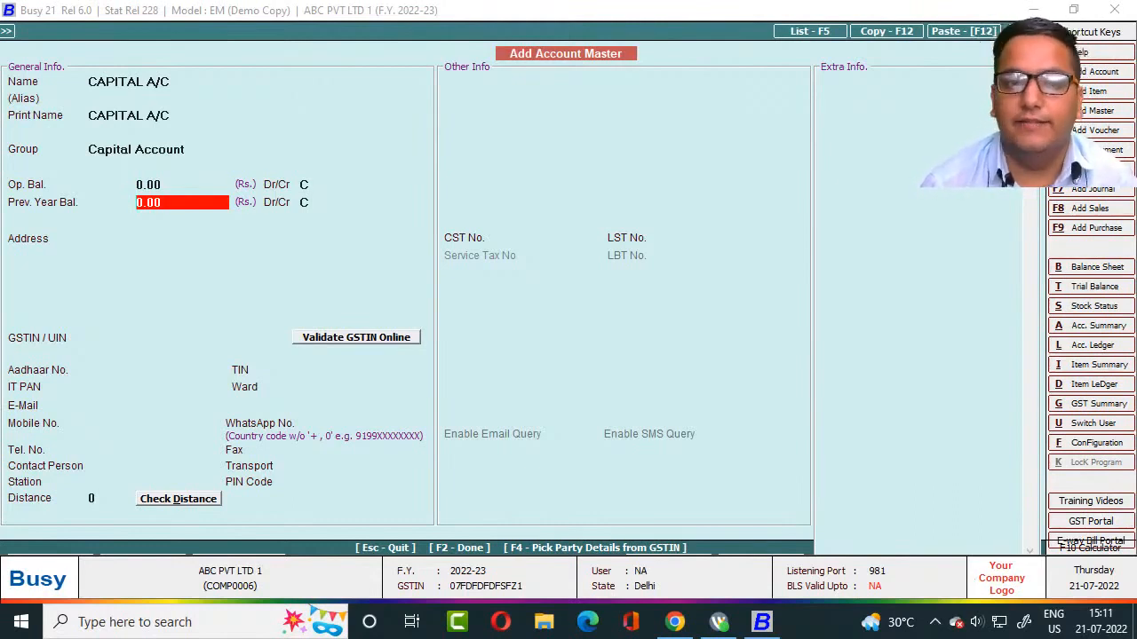
pyautogui.press('Return')
pyautogui.press('Return')
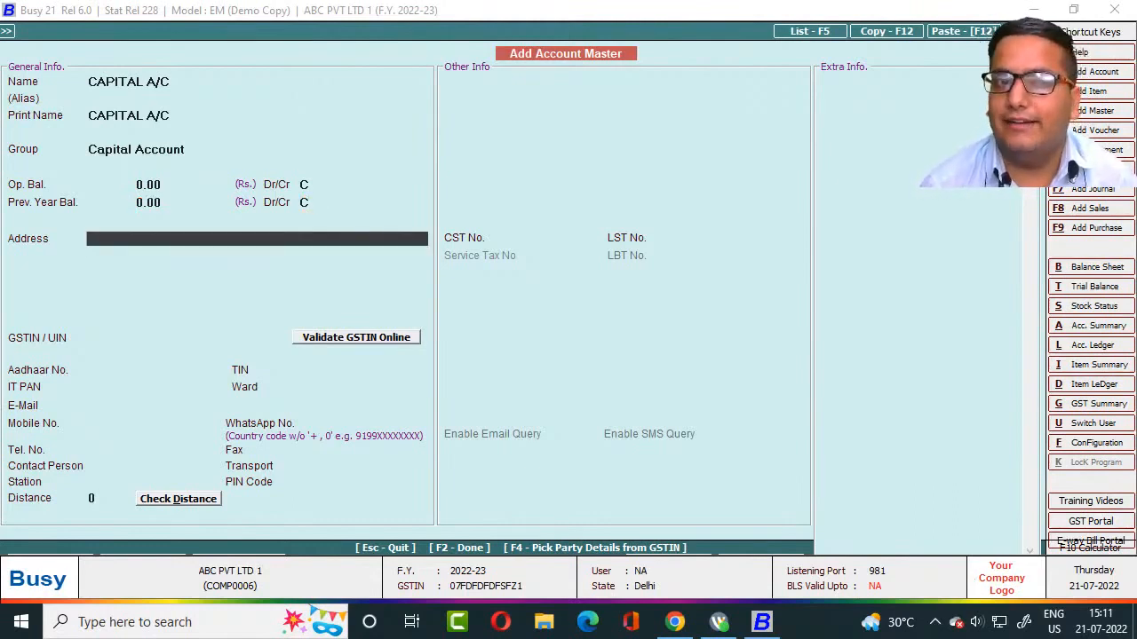
pyautogui.press('Return')
pyautogui.press('Return')
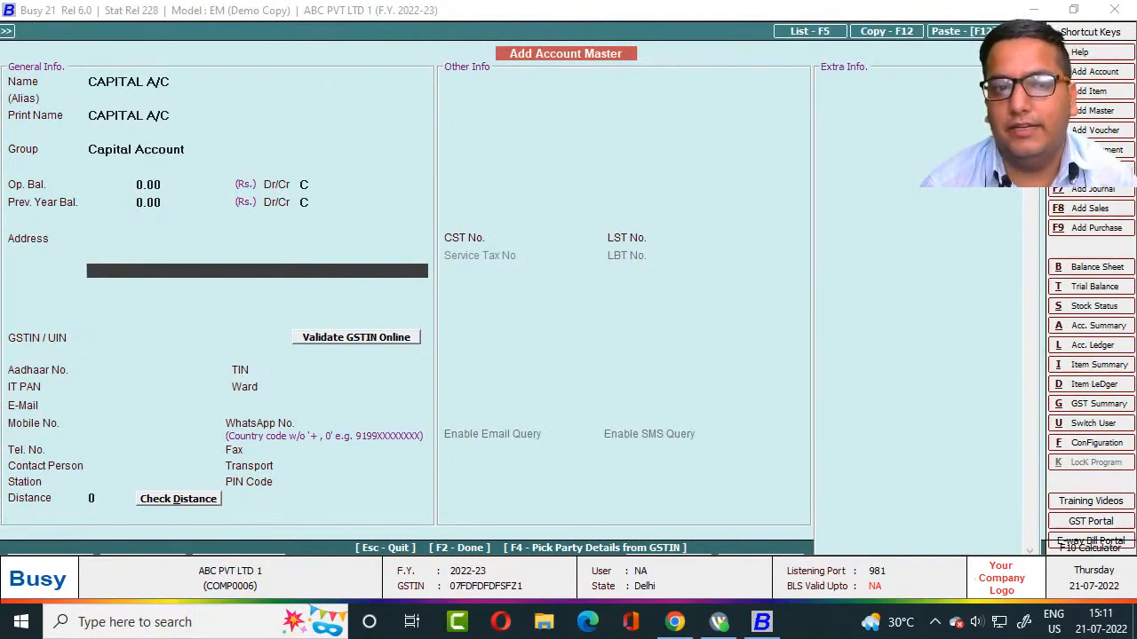
pyautogui.press('Return')
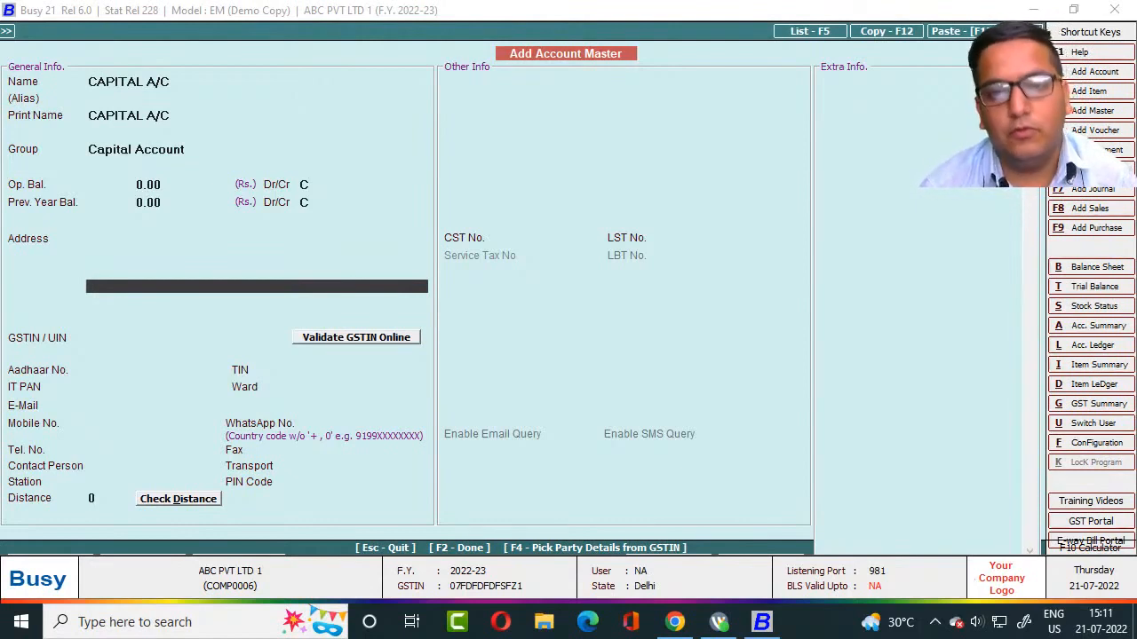
pyautogui.press('Return')
pyautogui.press('Return')
pyautogui.press('Return')
pyautogui.press('Return')
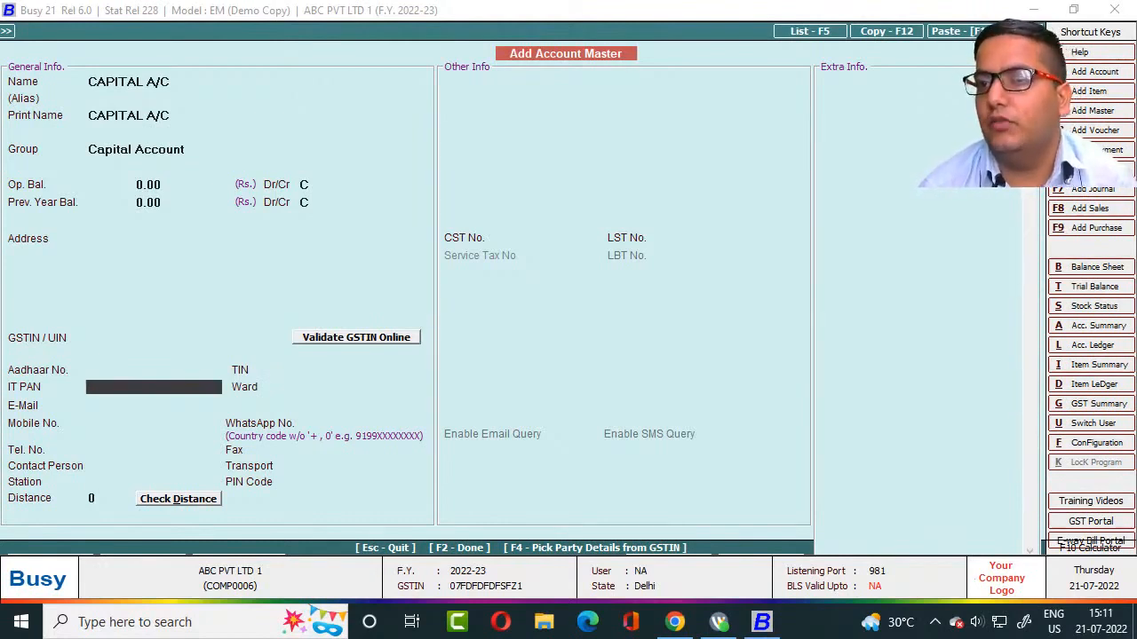
pyautogui.press('F2')
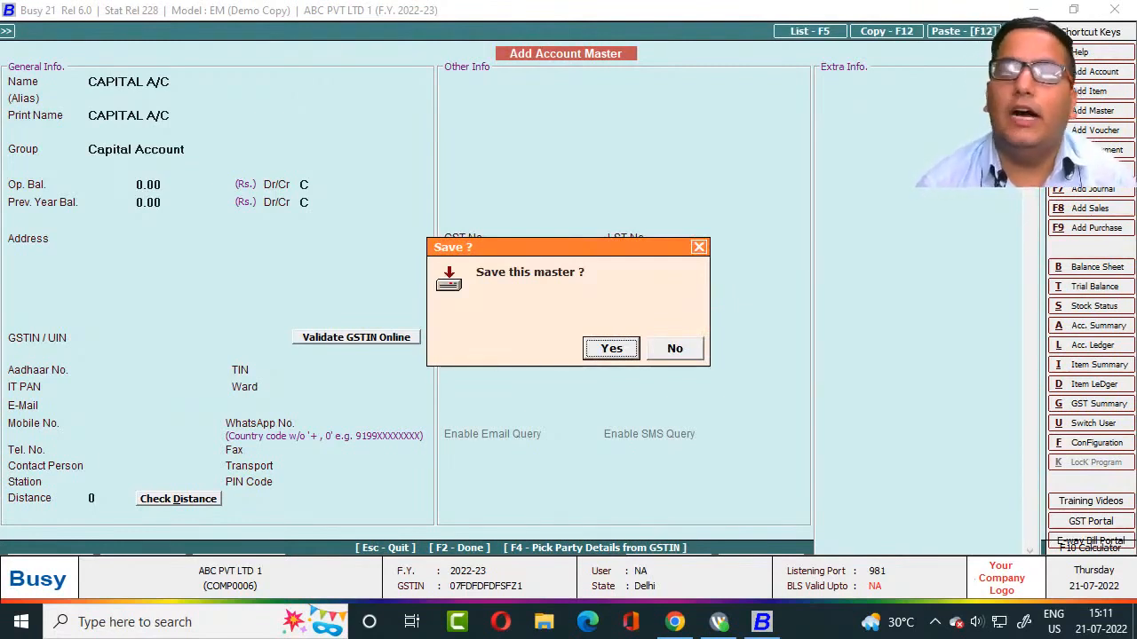
pyautogui.press('Return')
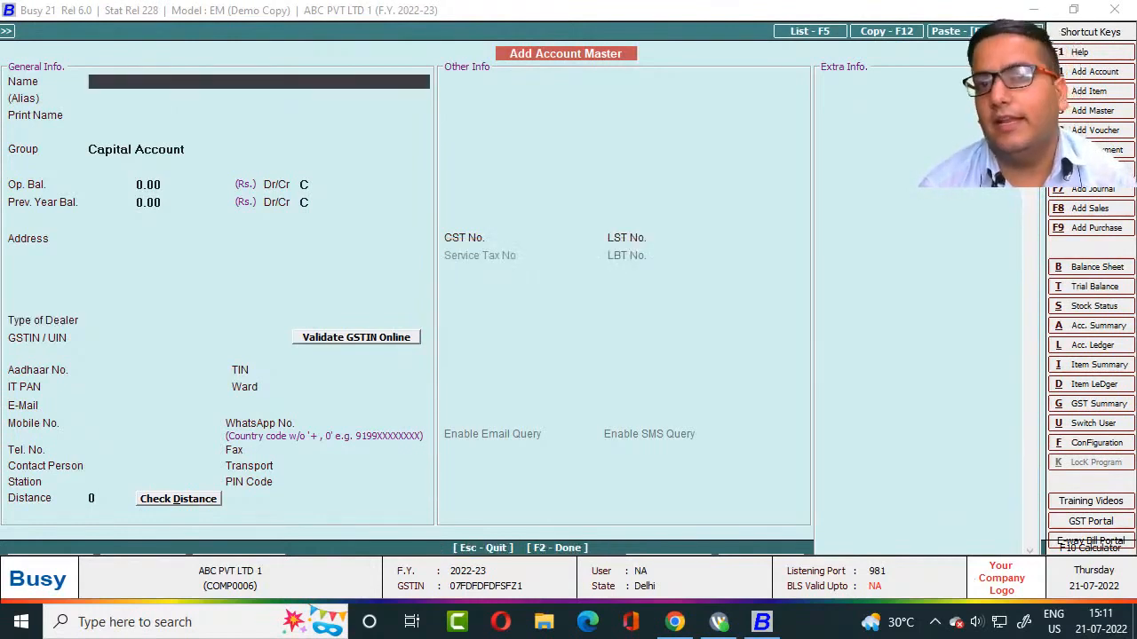
pyautogui.press('Escape')
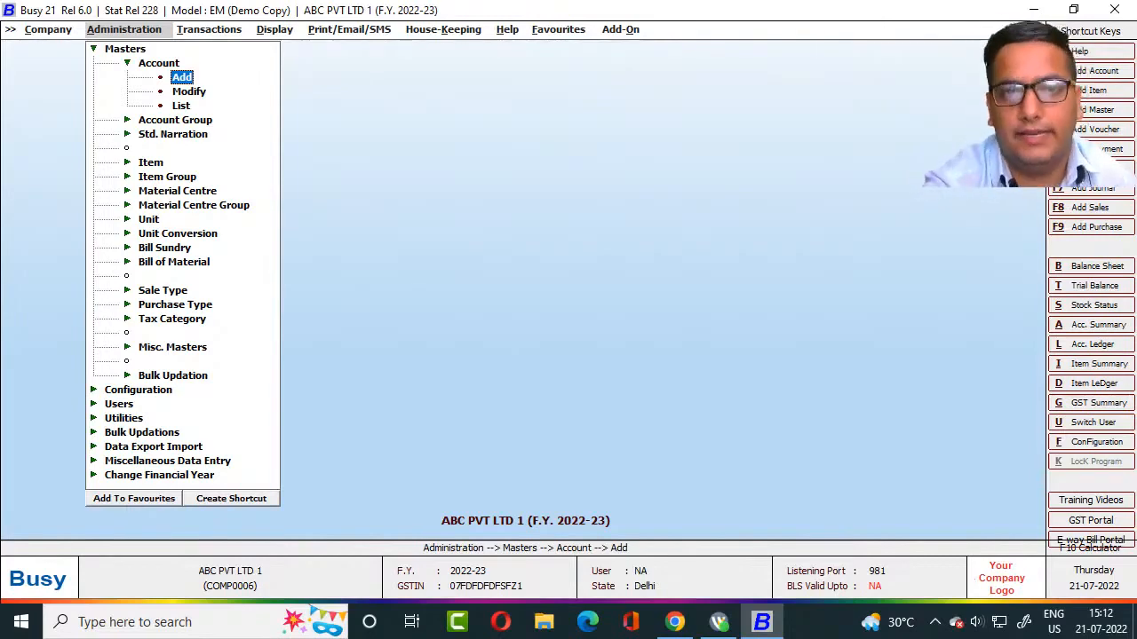
# Open the document Ledgers with Specified Groups from the LEDGERS AND GROUPS folder inside BUSY ASSIGMENTS on the desktop.
pyautogui.click(1033, 10)
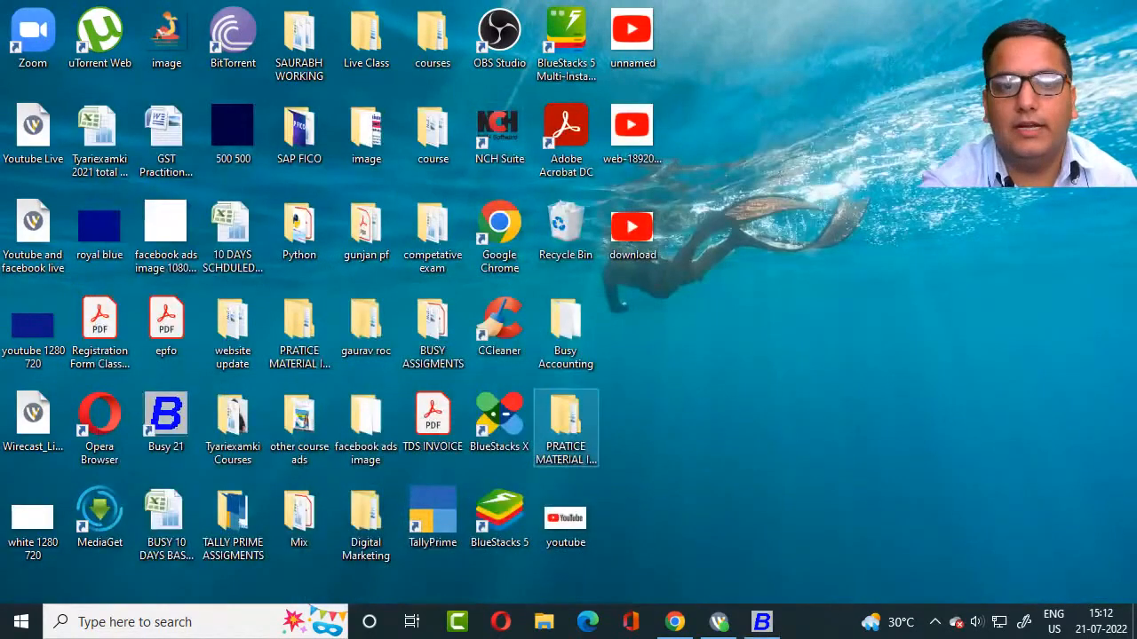
pyautogui.doubleClick(432, 330)
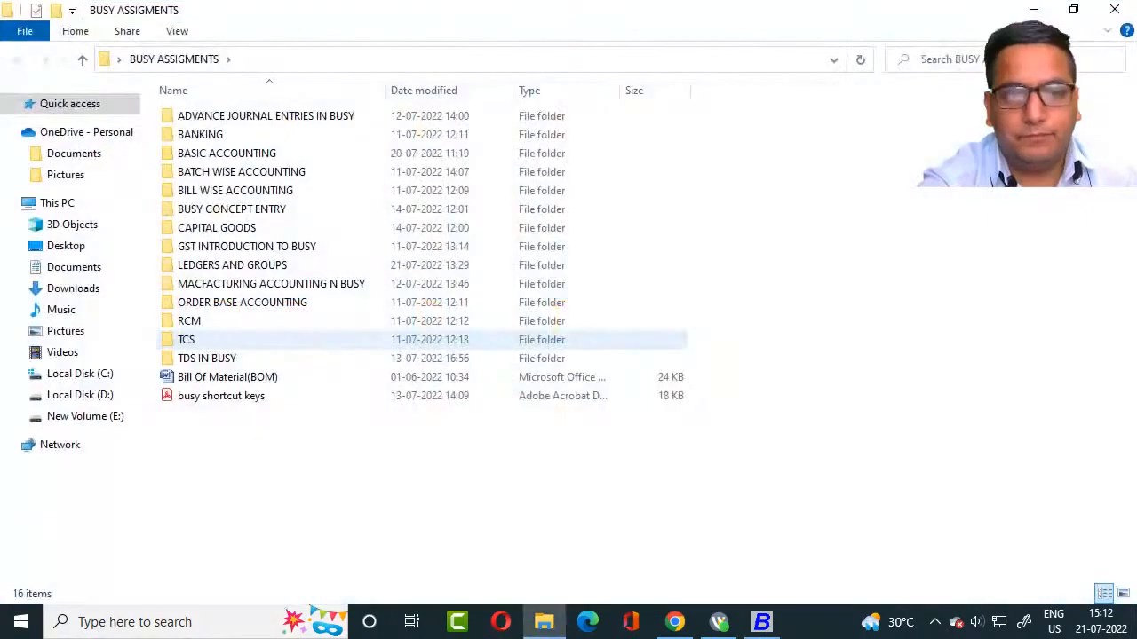
pyautogui.doubleClick(232, 265)
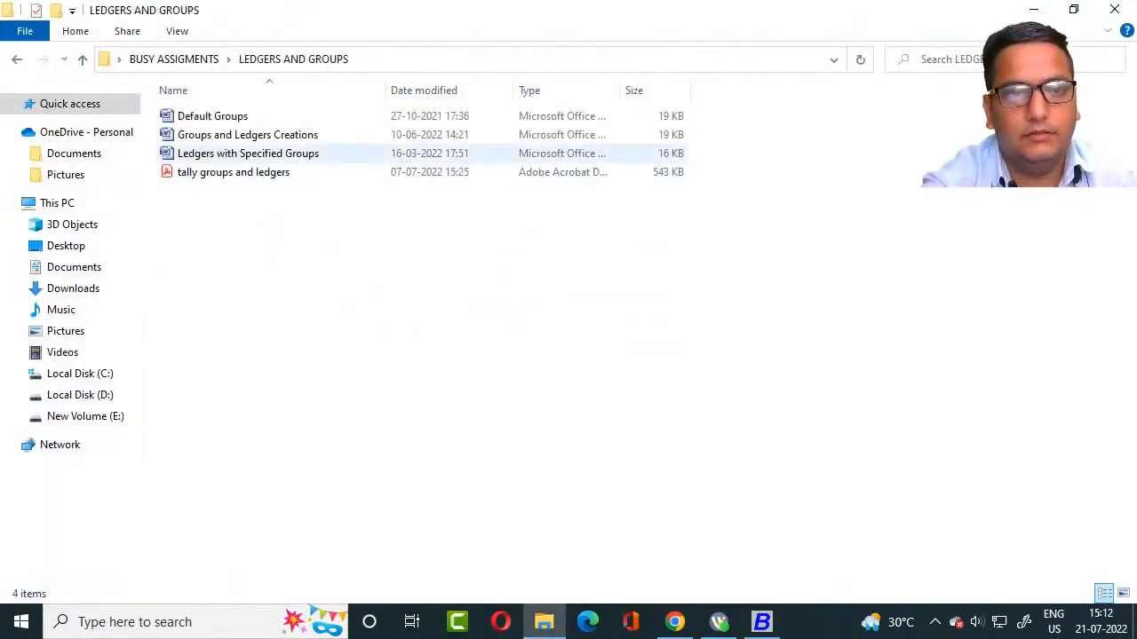
pyautogui.click(248, 153)
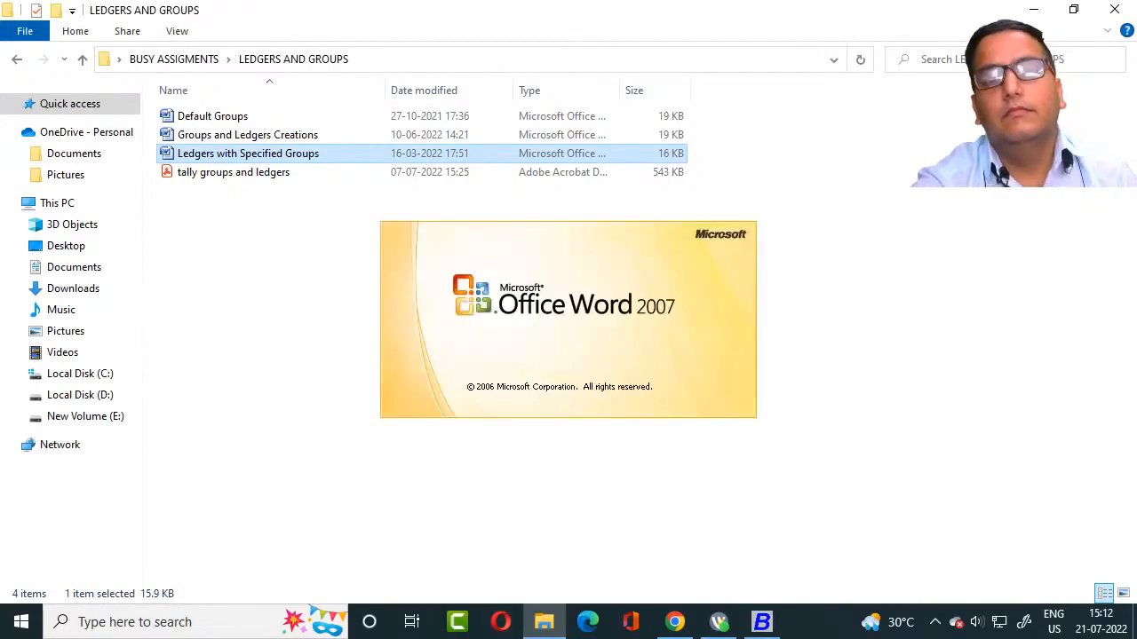
# Examine the document's list of ledgers and the group assigned to each one.
pyautogui.scroll(-2, 570, 366)
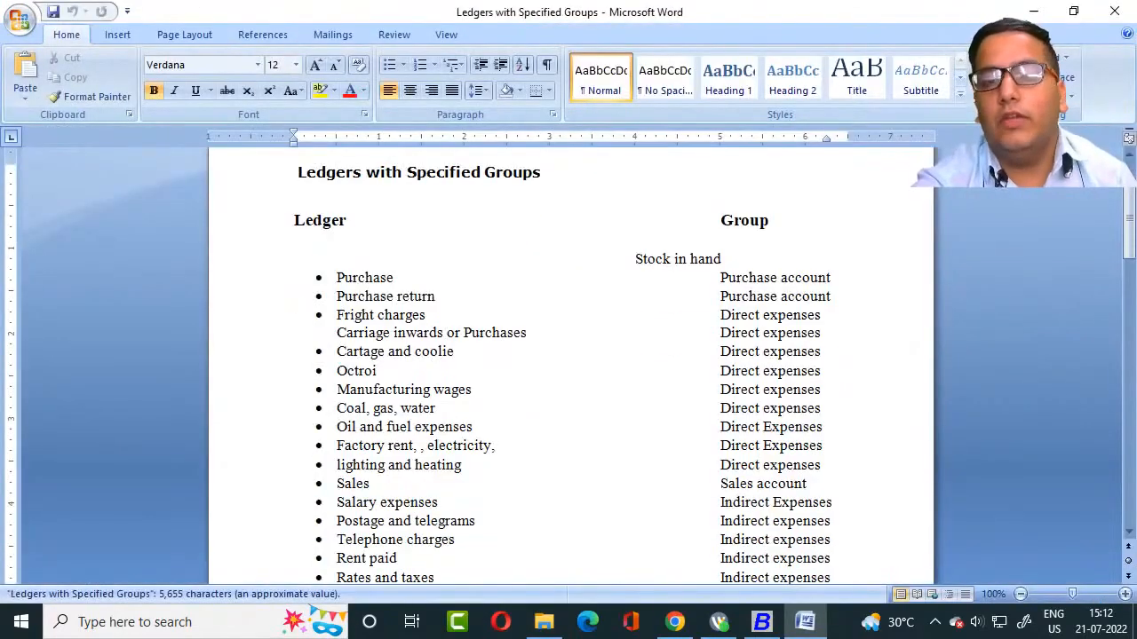
pyautogui.scroll(2, 570, 366)
pyautogui.scroll(-2, 570, 366)
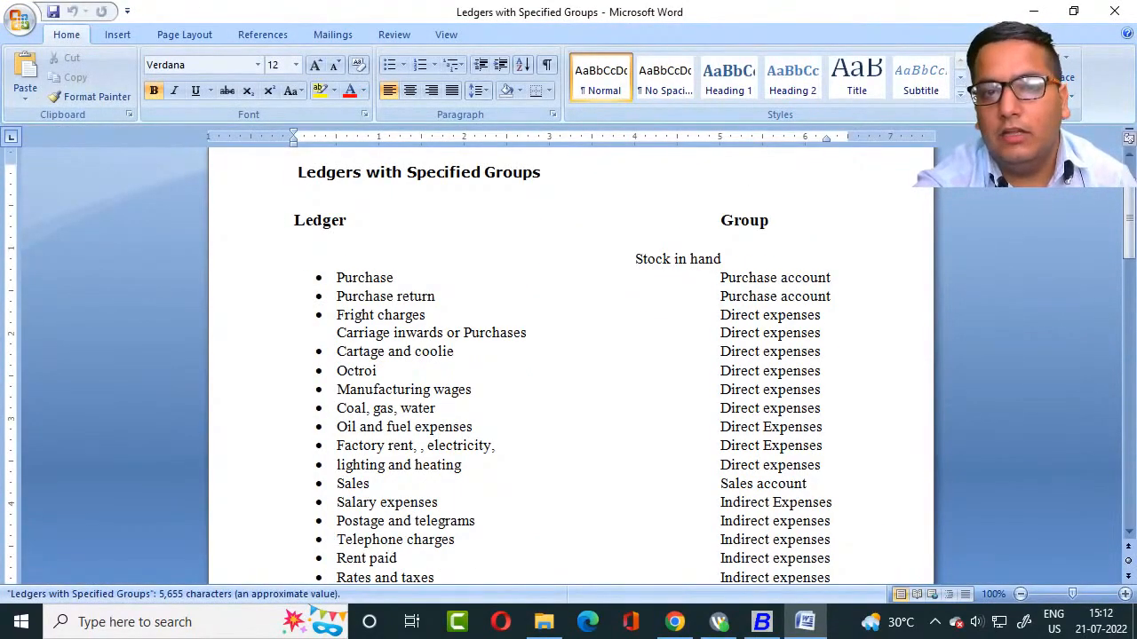
pyautogui.scroll(-4, 571, 366)
pyautogui.scroll(2, 570, 366)
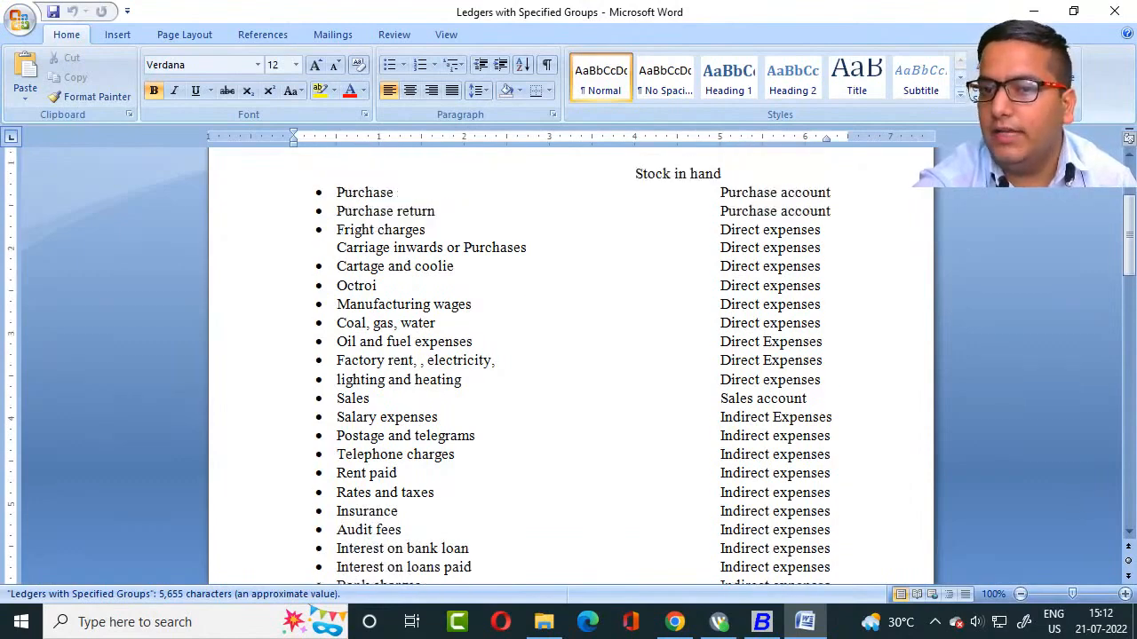
pyautogui.scroll(3, 570, 366)
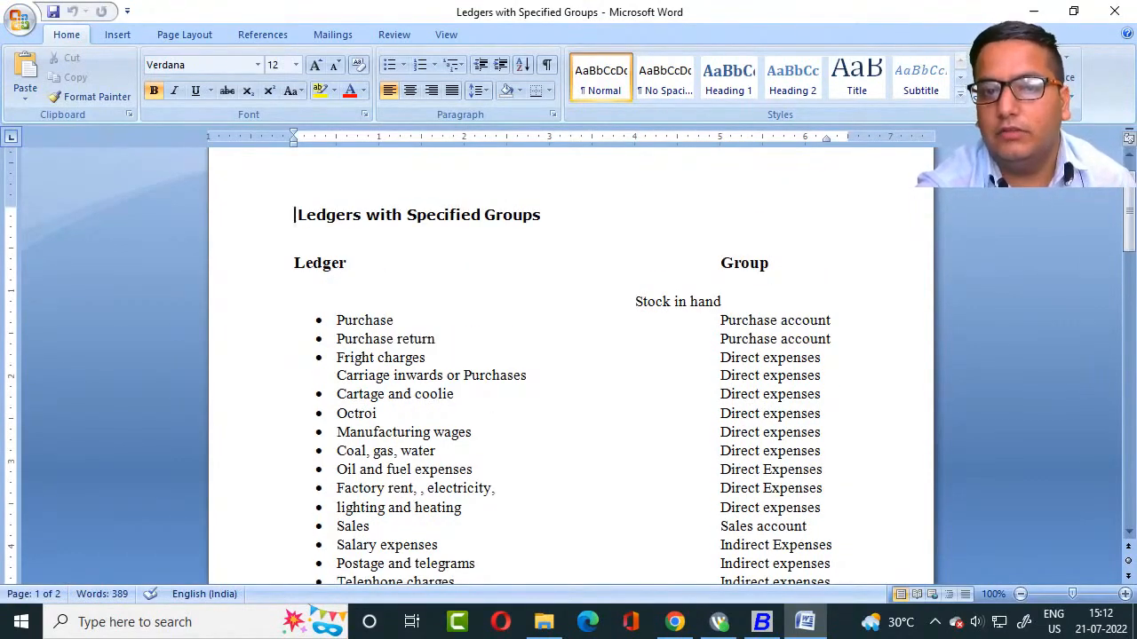
# Select the ledger name Purchase in the document and switch back to Busy to start adding another account.
pyautogui.moveTo(336, 320); pyautogui.dragTo(408, 321)
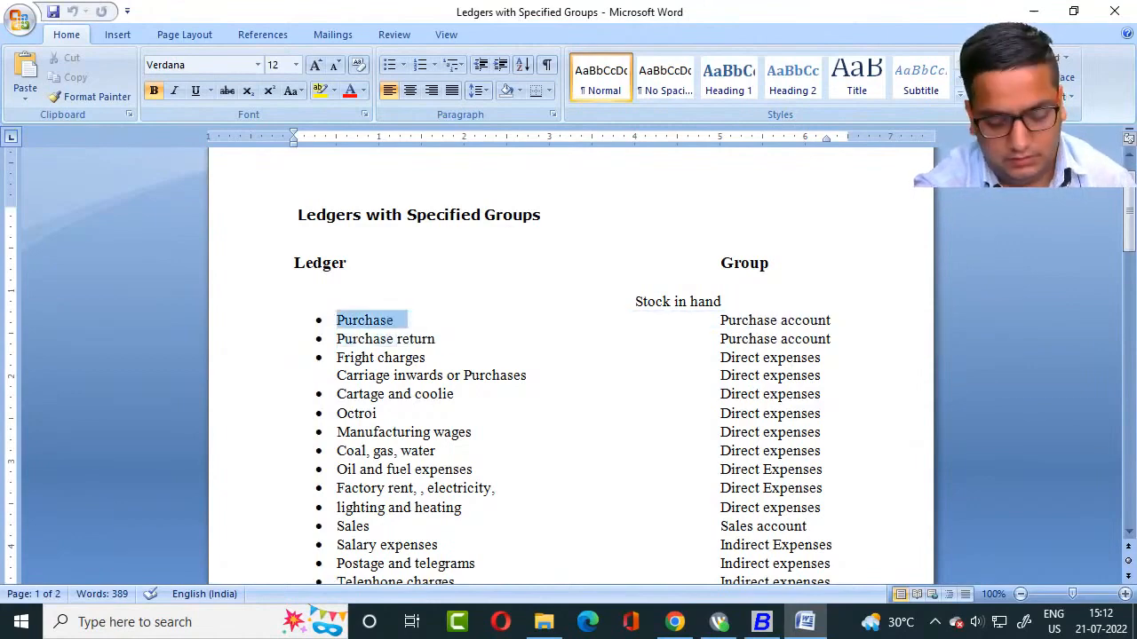
pyautogui.hotkey('alt', 'Tab')
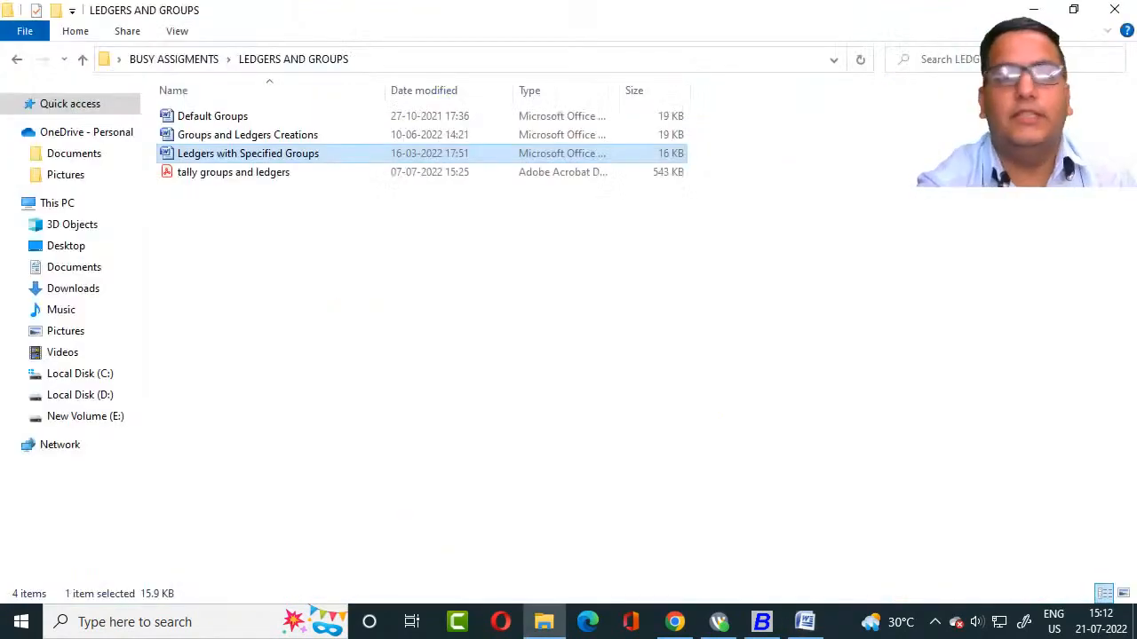
pyautogui.hotkey('alt', 'Tab')
pyautogui.hotkey('alt', 'Tab')
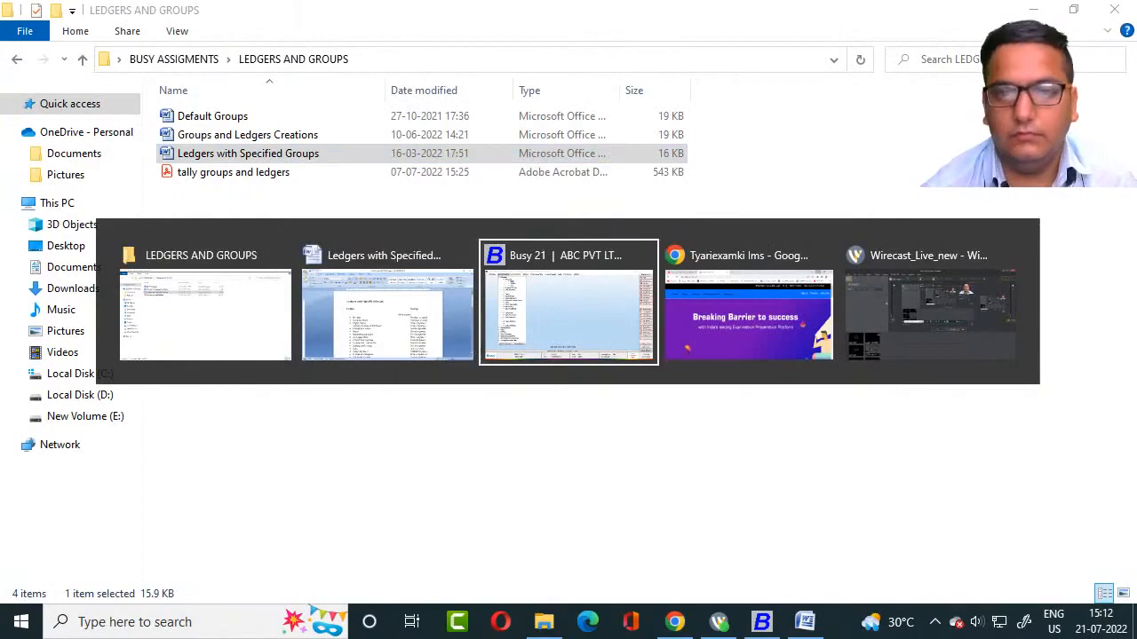
pyautogui.press('Return')
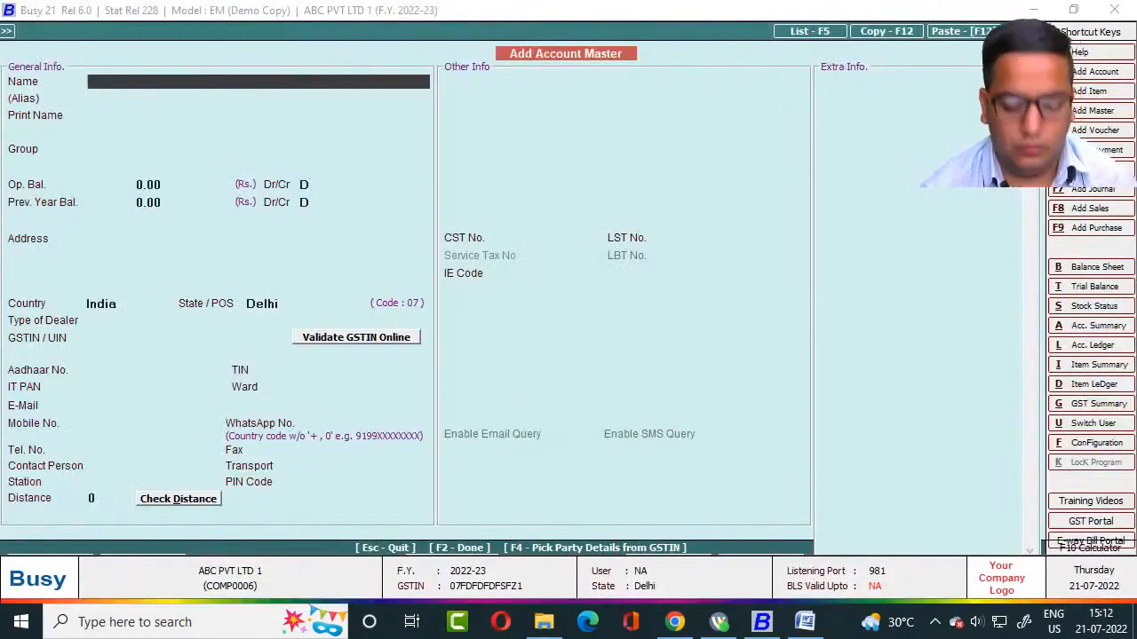
pyautogui.hotkey('ctrl', 'v')
pyautogui.press('BackSpace')
pyautogui.press('BackSpace')
pyautogui.press('BackSpace')
pyautogui.press('BackSpace')
pyautogui.press('BackSpace')
pyautogui.press('BackSpace')
pyautogui.press('BackSpace')
pyautogui.press('BackSpace')
pyautogui.press('BackSpace')
pyautogui.press('BackSpace')
pyautogui.press('BackSpace')
pyautogui.press('BackSpace')
pyautogui.press('BackSpace')
pyautogui.press('BackSpace')
pyautogui.press('BackSpace')
pyautogui.press('BackSpace')
pyautogui.press('BackSpace')
pyautogui.press('BackSpace')
pyautogui.press('BackSpace')
pyautogui.press('BackSpace')
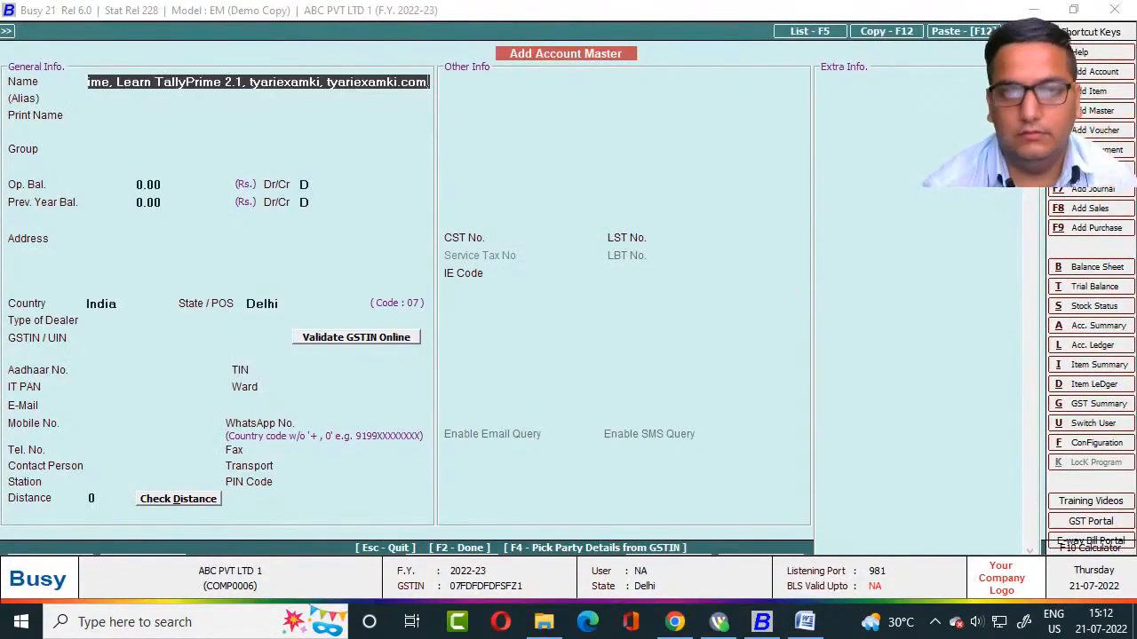
pyautogui.press('BackSpace')
pyautogui.press('BackSpace')
pyautogui.press('BackSpace')
pyautogui.press('BackSpace')
pyautogui.press('BackSpace')
pyautogui.press('BackSpace')
pyautogui.press('BackSpace')
pyautogui.press('BackSpace')
pyautogui.press('BackSpace')
pyautogui.press('BackSpace')
pyautogui.press('BackSpace')
pyautogui.press('BackSpace')
pyautogui.press('BackSpace')
pyautogui.press('BackSpace')
pyautogui.press('BackSpace')
pyautogui.press('BackSpace')
pyautogui.press('BackSpace')
pyautogui.press('BackSpace')
pyautogui.press('BackSpace')
pyautogui.press('BackSpace')
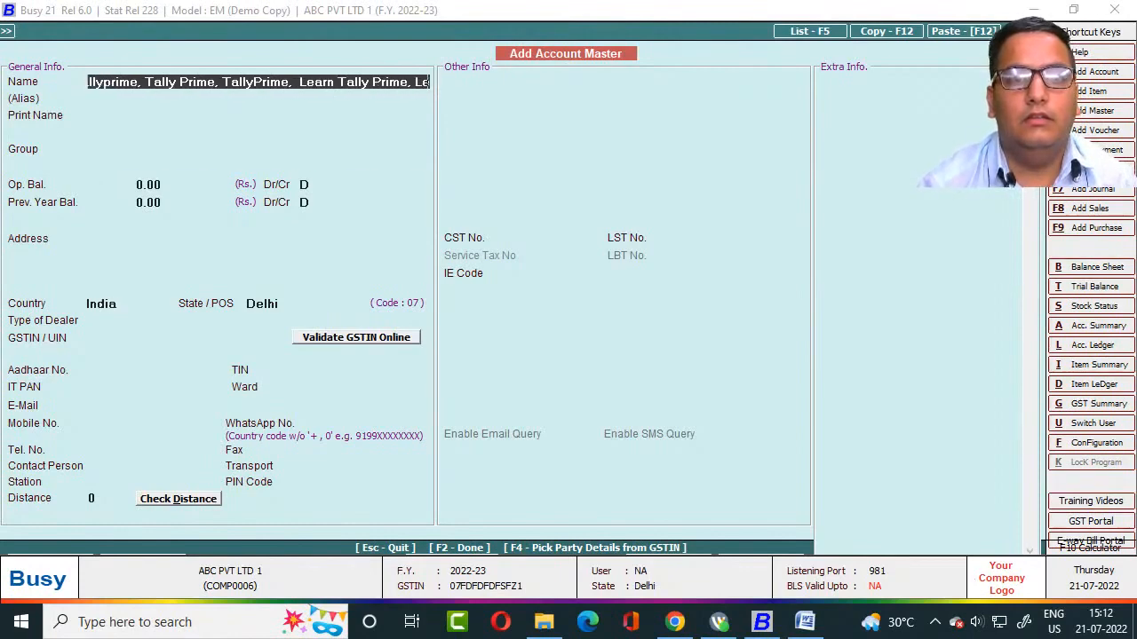
pyautogui.press('Escape')
pyautogui.press('Return')
pyautogui.press('Return')
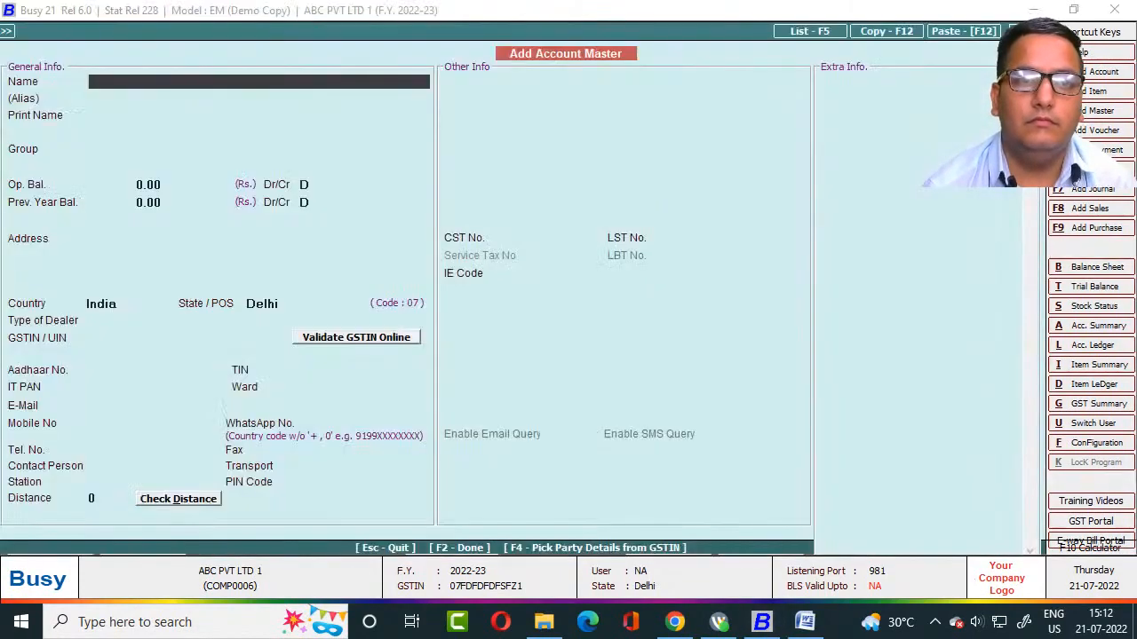
# Copy the ledger name Purchase from the Word document and try pasting it as the new account's name in Busy.
pyautogui.hotkey('alt', 'Tab')
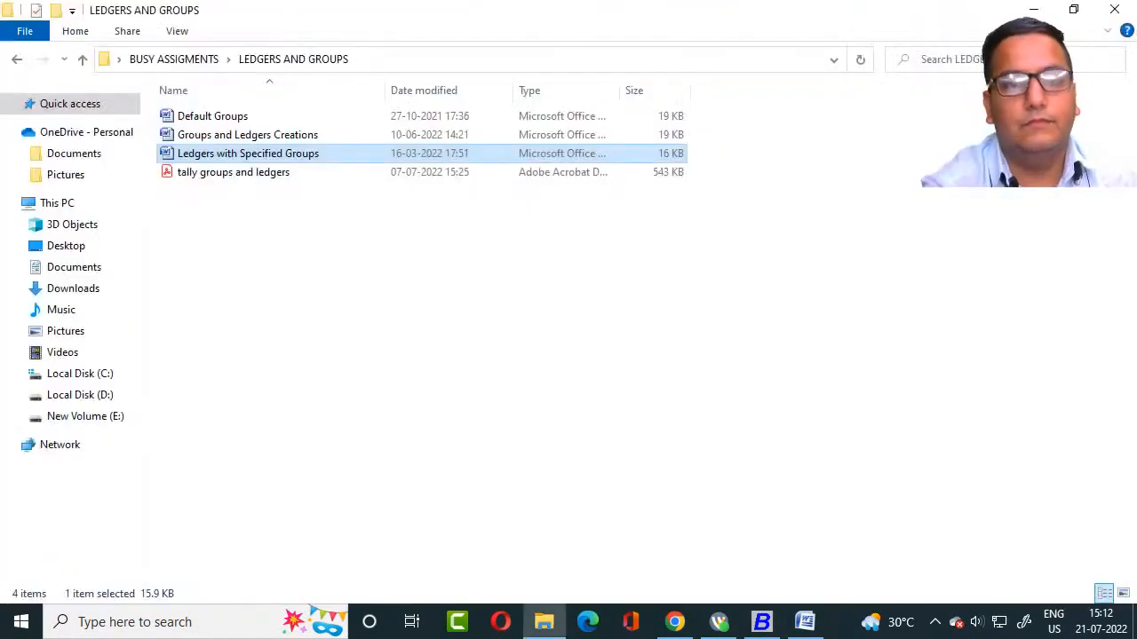
pyautogui.hotkey('alt', 'Tab')
pyautogui.press('Tab')
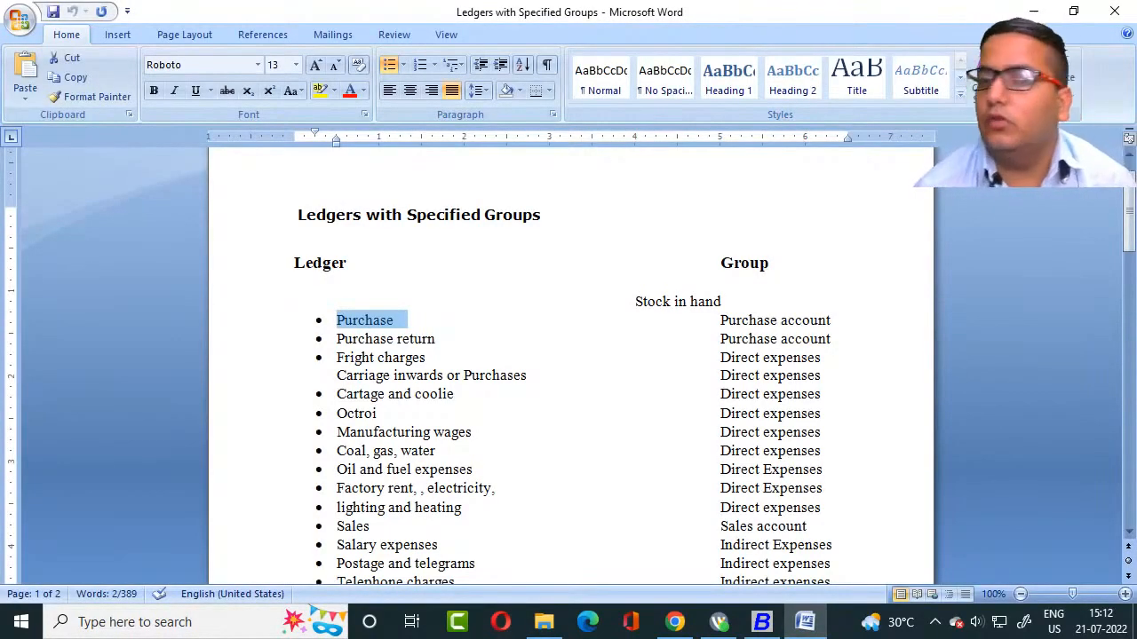
pyautogui.hotkey('alt', 'Tab')
pyautogui.press('Tab')
pyautogui.write('▪\tPurchase')
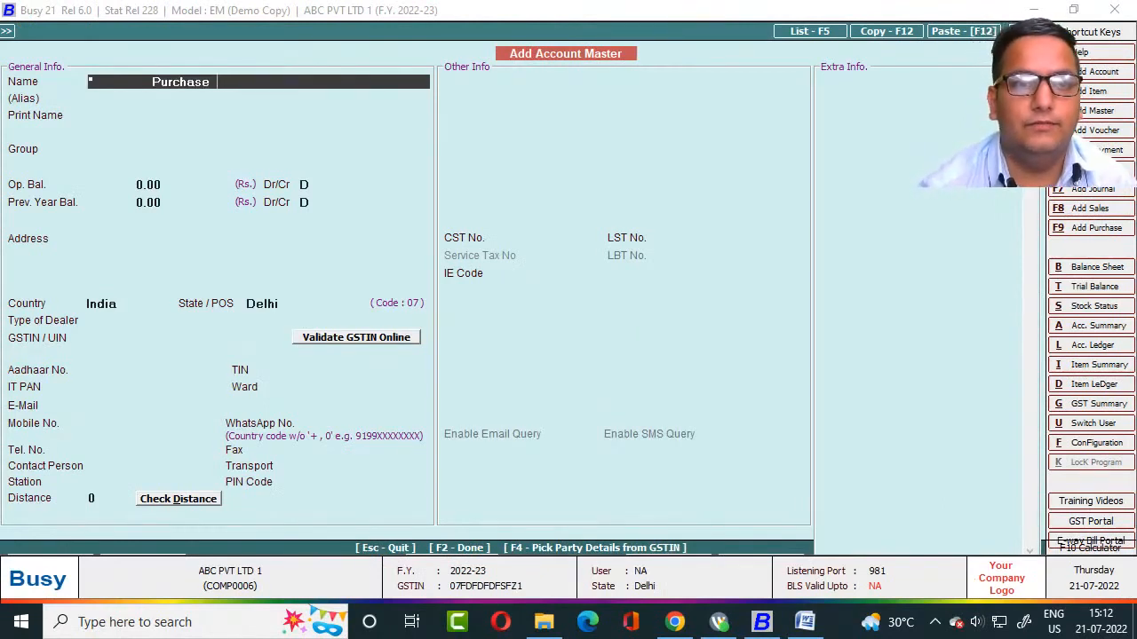
pyautogui.press('BackSpace')
pyautogui.press('BackSpace')
pyautogui.press('BackSpace')
pyautogui.press('BackSpace')
pyautogui.press('BackSpace')
pyautogui.press('BackSpace')
pyautogui.press('BackSpace')
pyautogui.press('BackSpace')
pyautogui.press('BackSpace')
pyautogui.press('BackSpace')
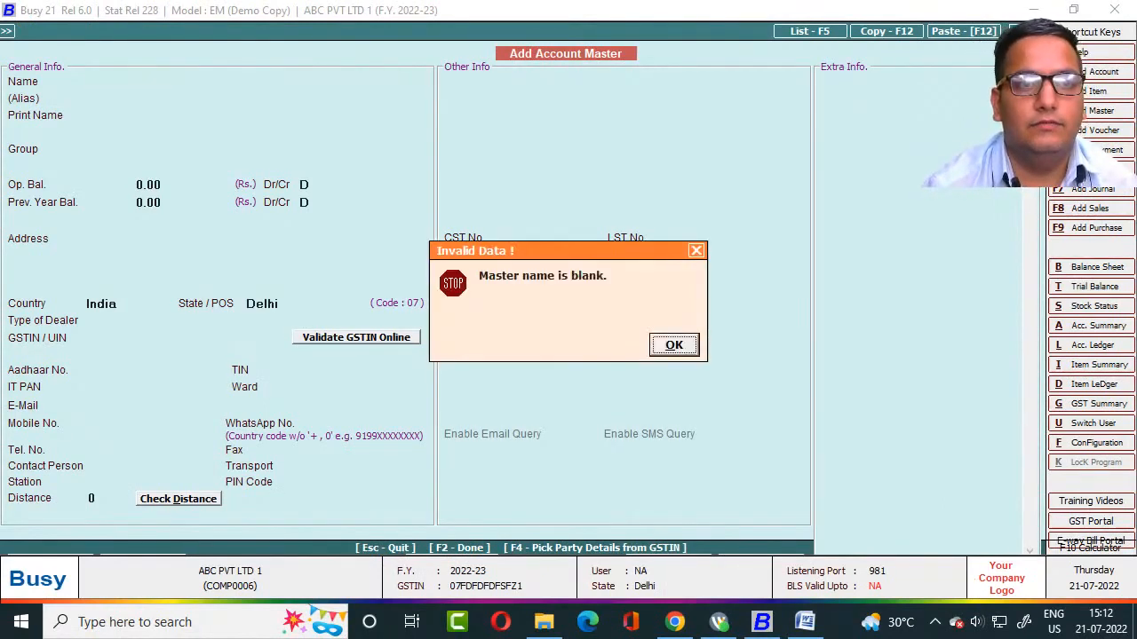
pyautogui.press('Return')
pyautogui.press('Return')
# Enter PURCHASE A/C as the new account's name.
pyautogui.write('P')
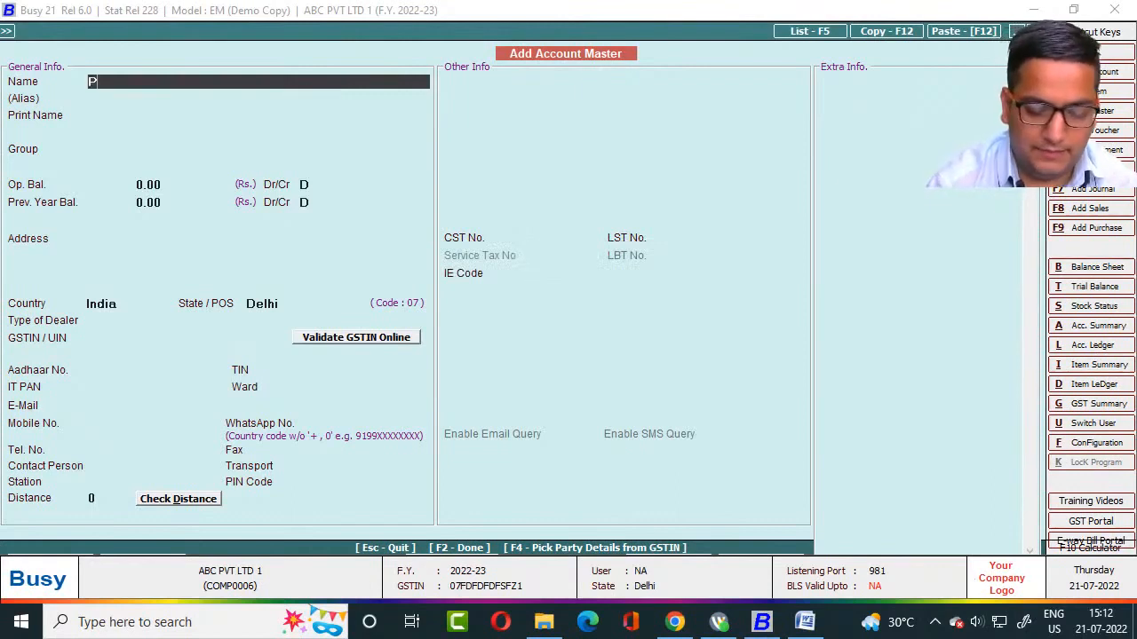
pyautogui.write('URCHASE A')
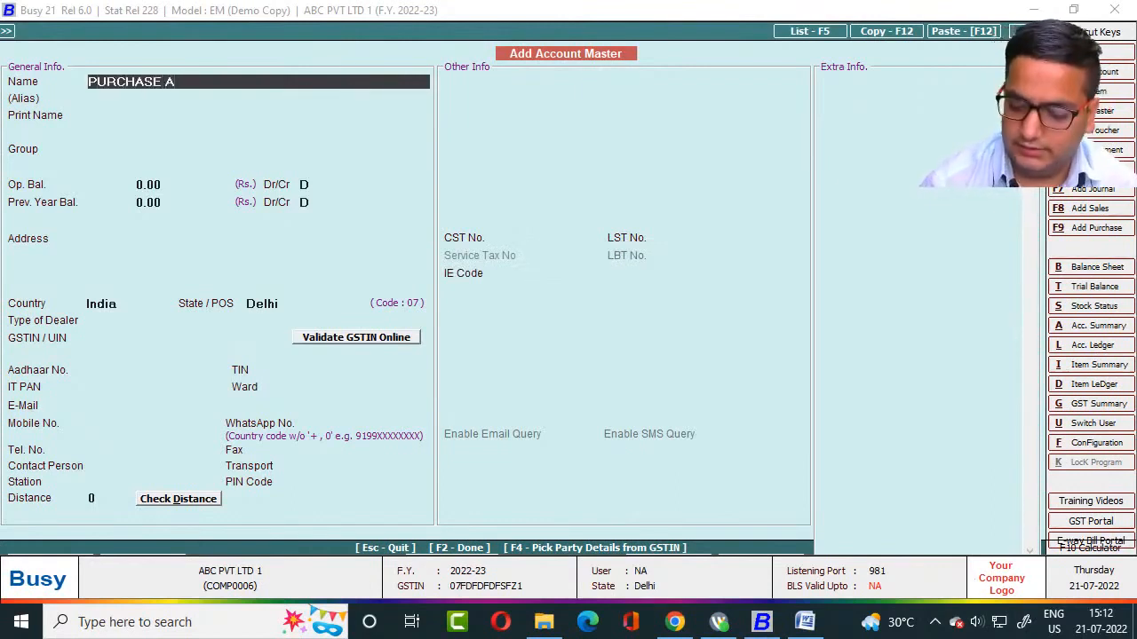
pyautogui.write('/C')
pyautogui.press('Return')
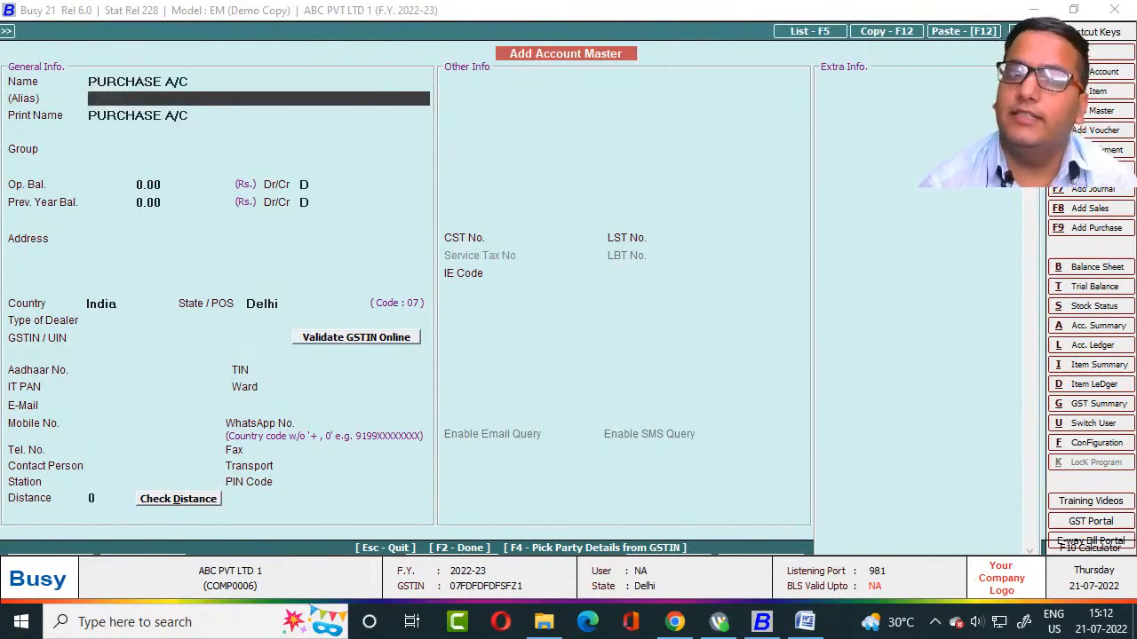
# Check the Purchase ledger's group in the Word document, assign the account to the Purchase group in Busy and save it.
pyautogui.hotkey('alt', 'Tab')
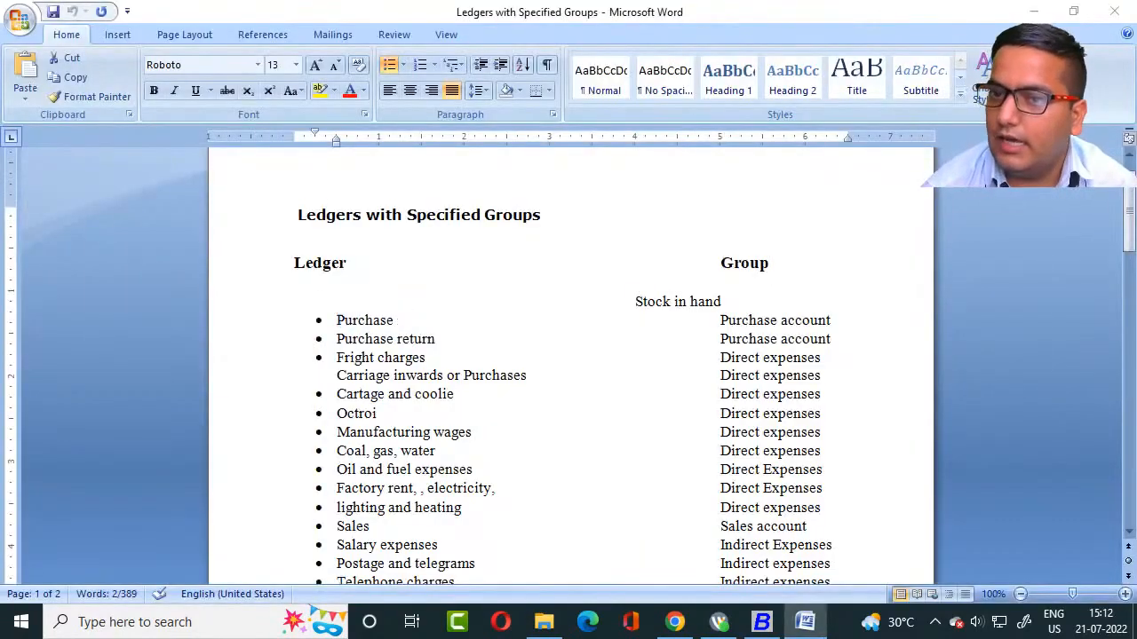
pyautogui.hotkey('alt', 'Tab')
pyautogui.press('Return')
pyautogui.press('Return')
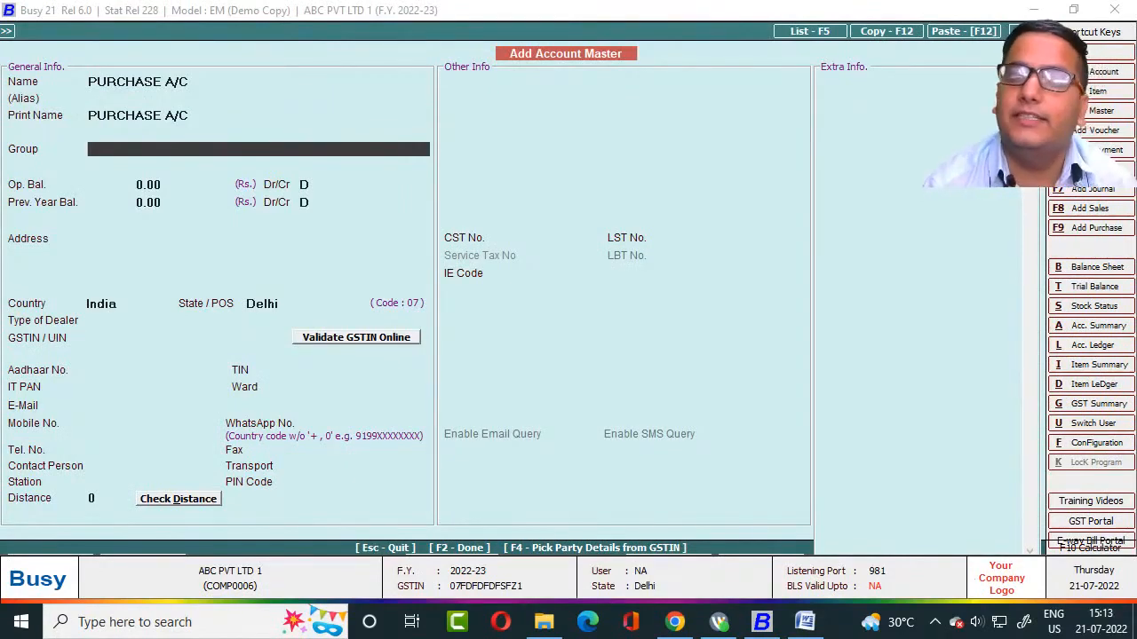
pyautogui.hotkey('alt', 'Tab')
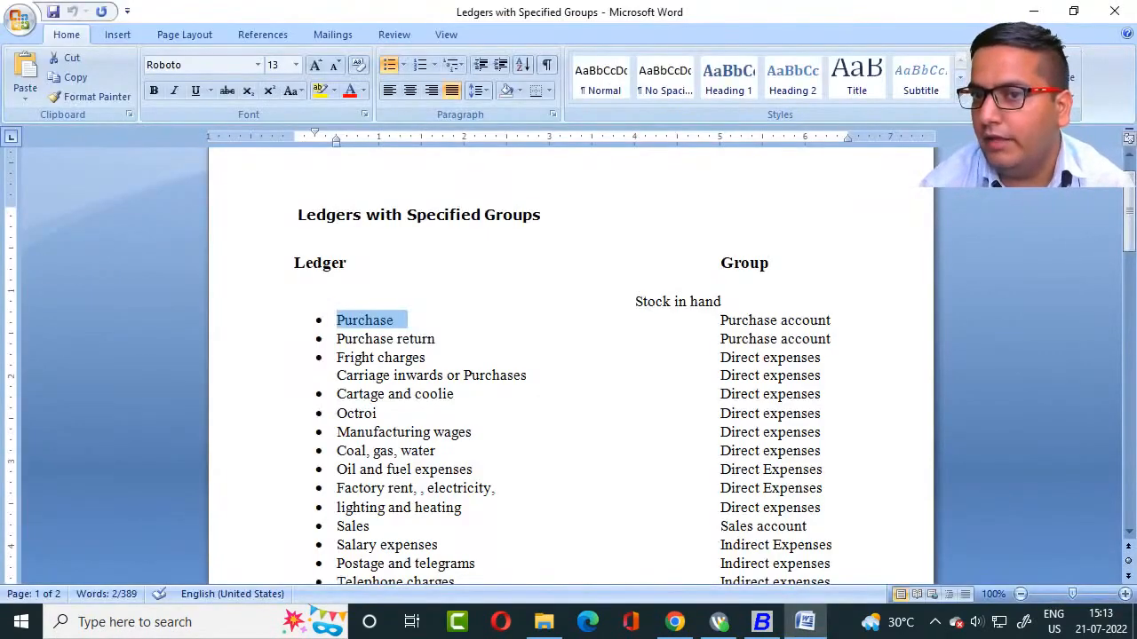
pyautogui.hotkey('alt', 'Tab')
pyautogui.write('PU')
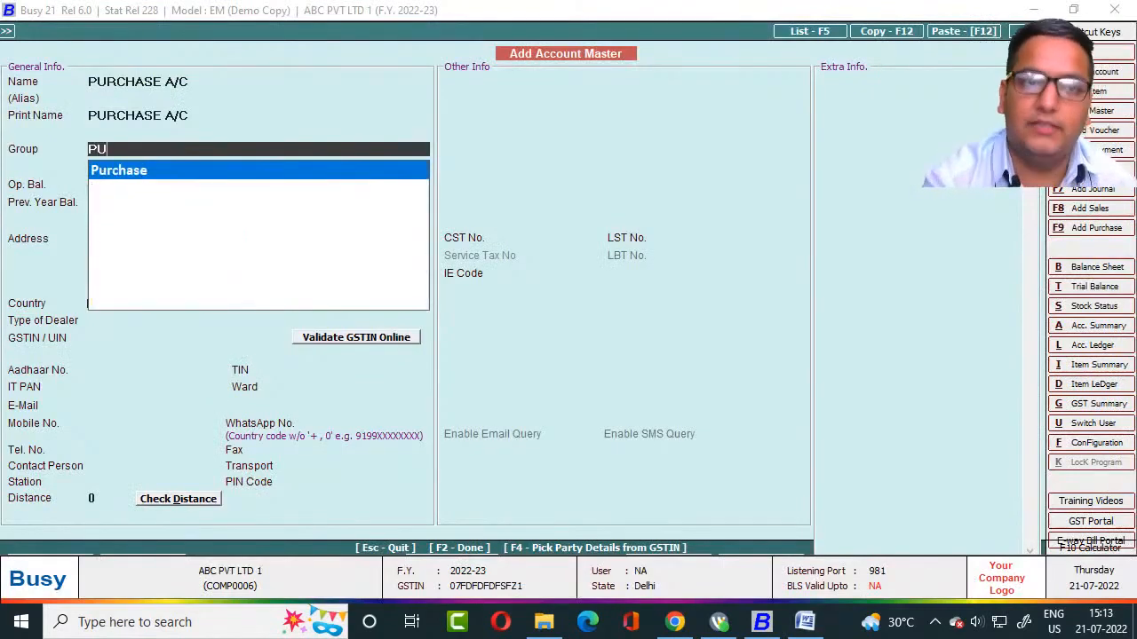
pyautogui.press('Return')
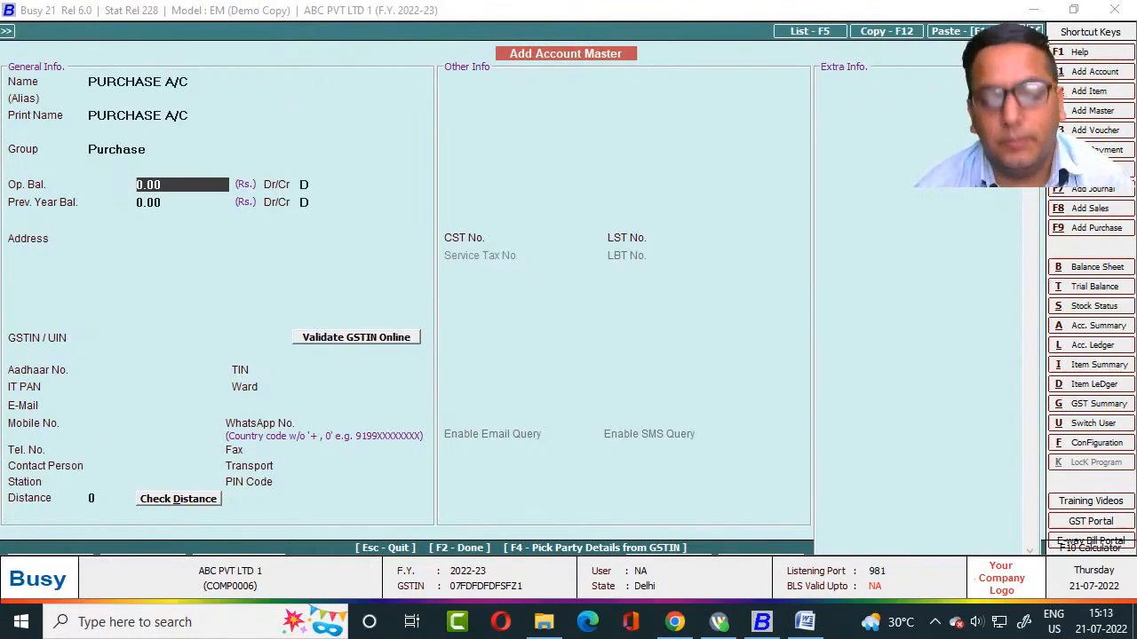
pyautogui.press('F2')
pyautogui.press('Return')
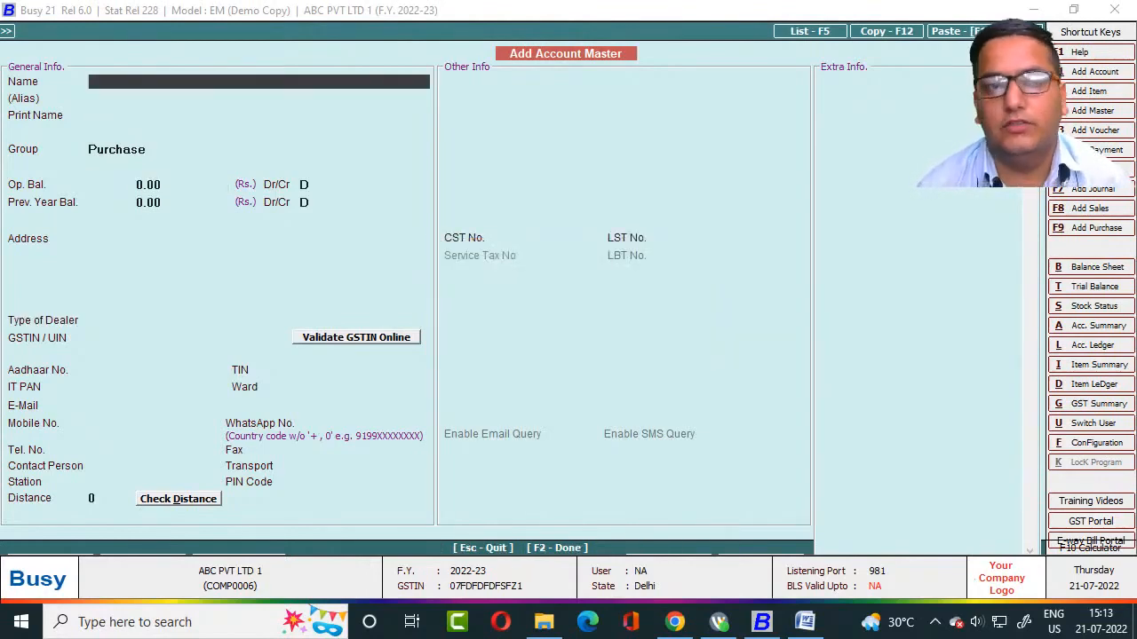
# Look up the next ledger in the Word document and name the new account in Busy PURCHASE RETURN, leaving the alias blank.
pyautogui.hotkey('alt', 'Tab')
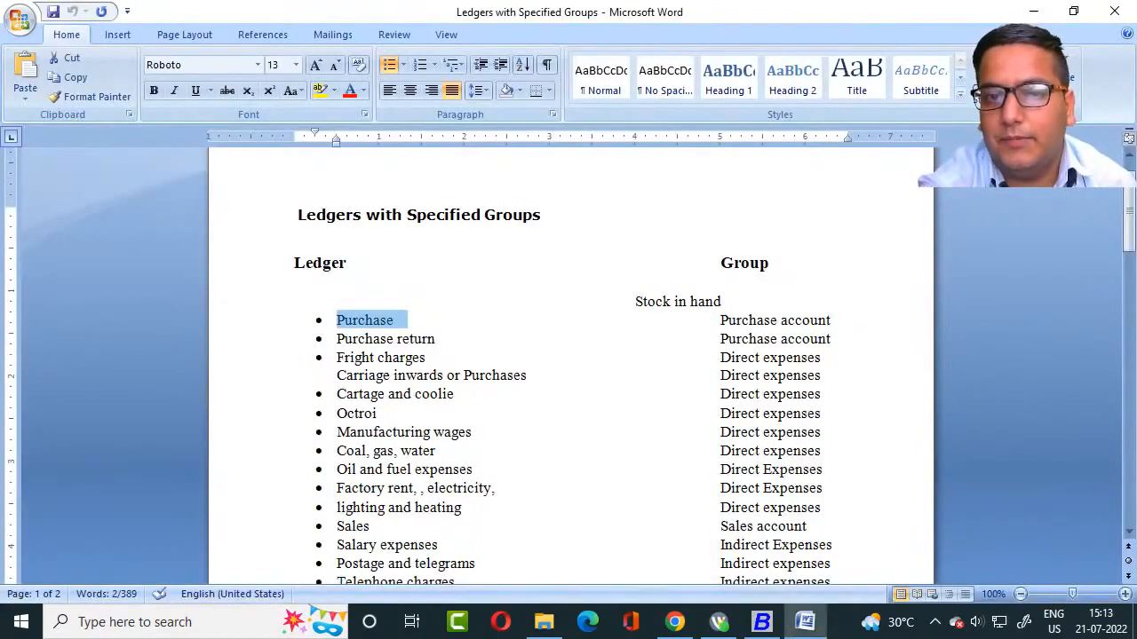
pyautogui.click(338, 339)
pyautogui.hotkey('alt', 'Tab')
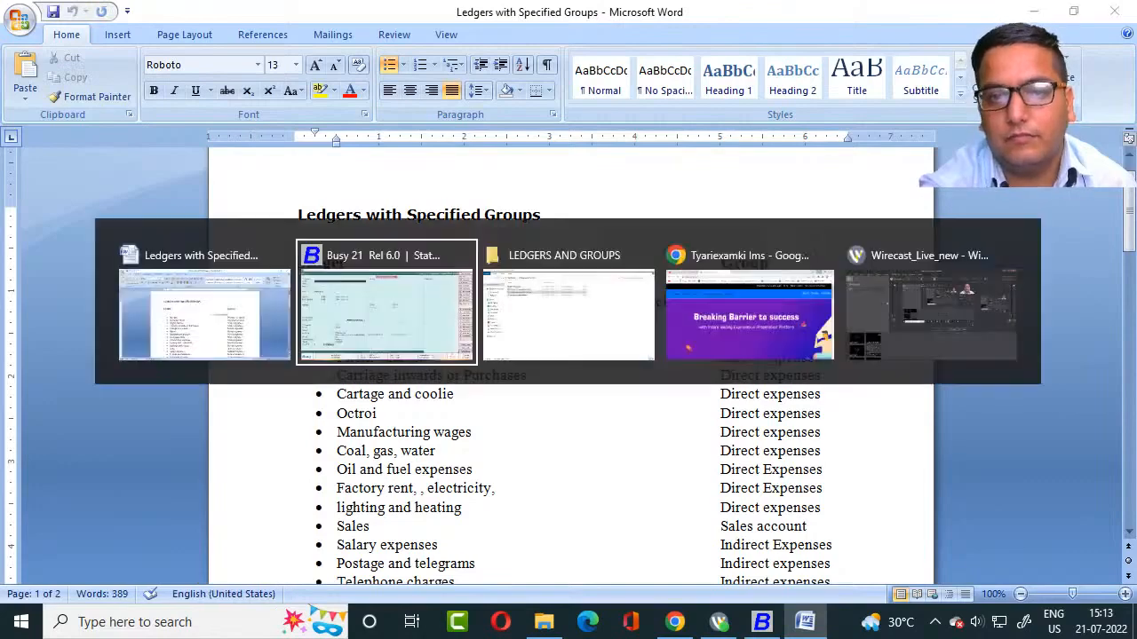
pyautogui.write('PURC')
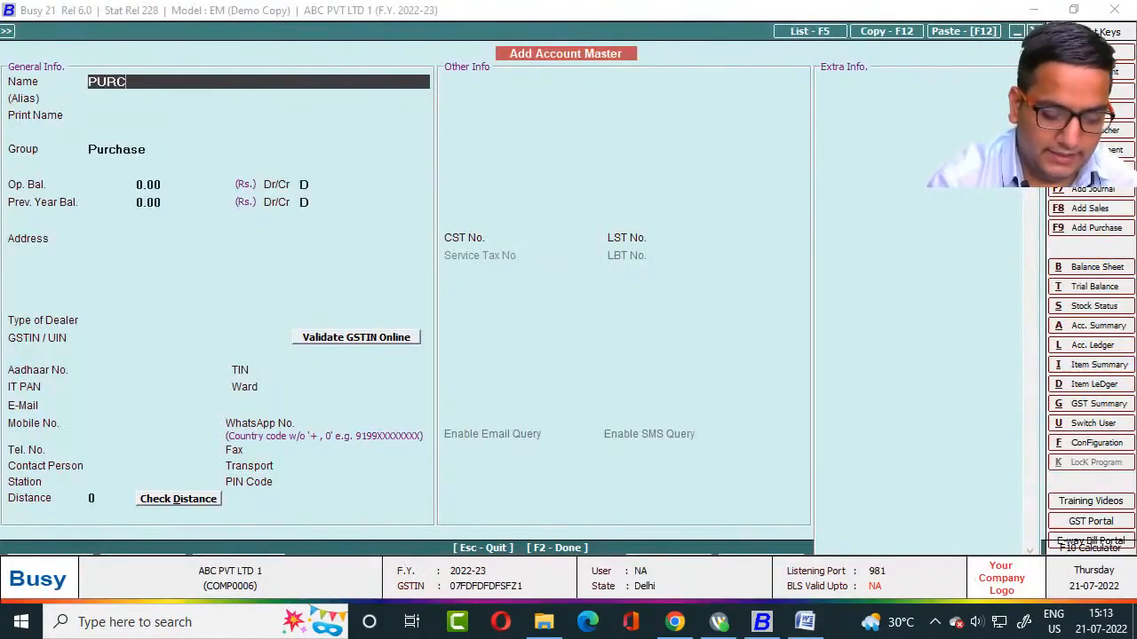
pyautogui.write('HASE R')
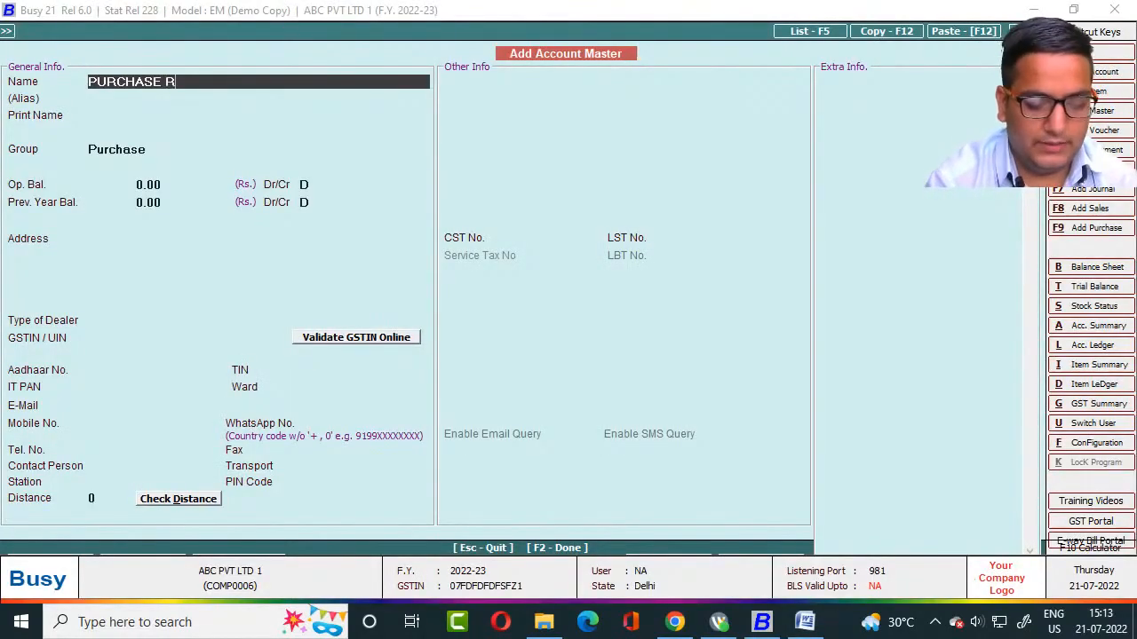
pyautogui.write('ETURN')
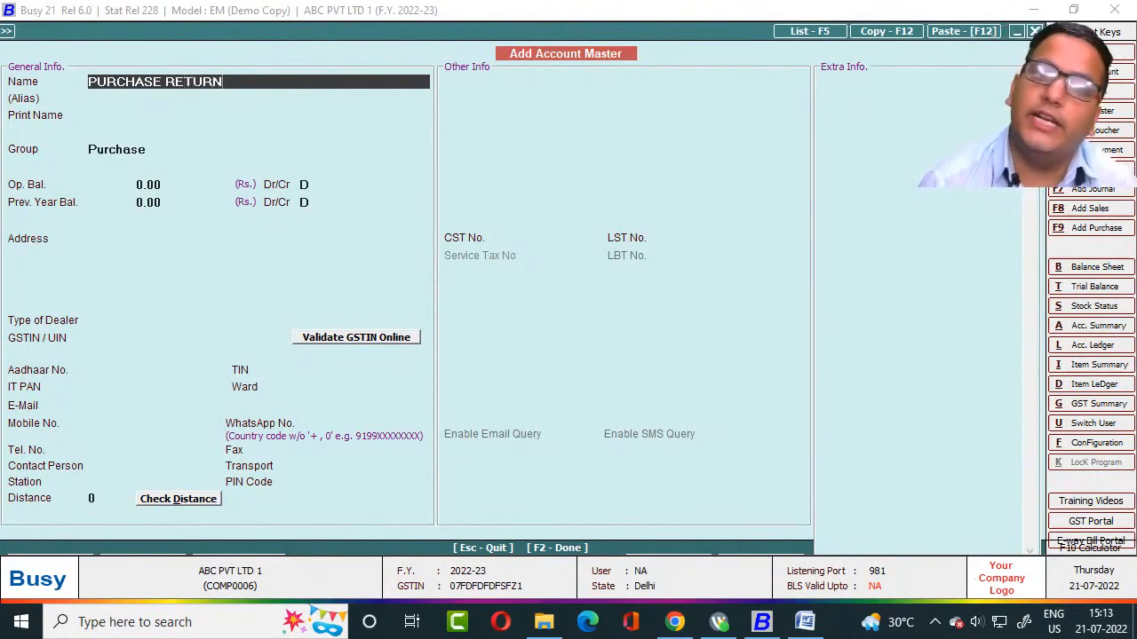
pyautogui.press('Return')
pyautogui.press('Return')
pyautogui.press('Return')
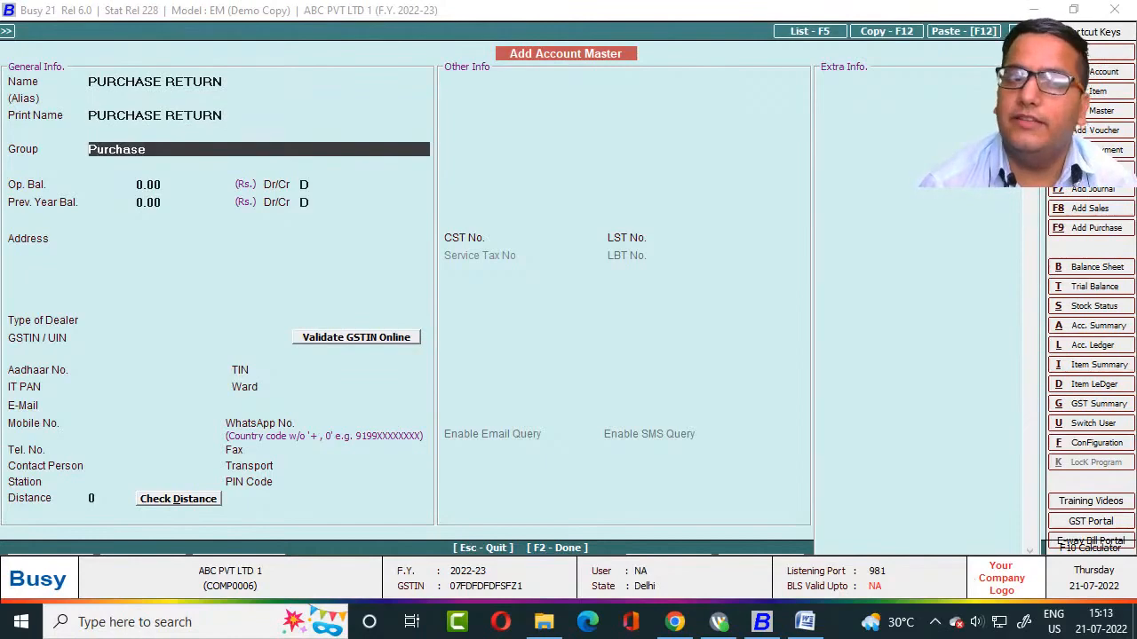
# Check the purchase return's group in the Word document, keep the Purchase group in Busy and save the account.
pyautogui.hotkey('alt', 'Tab')
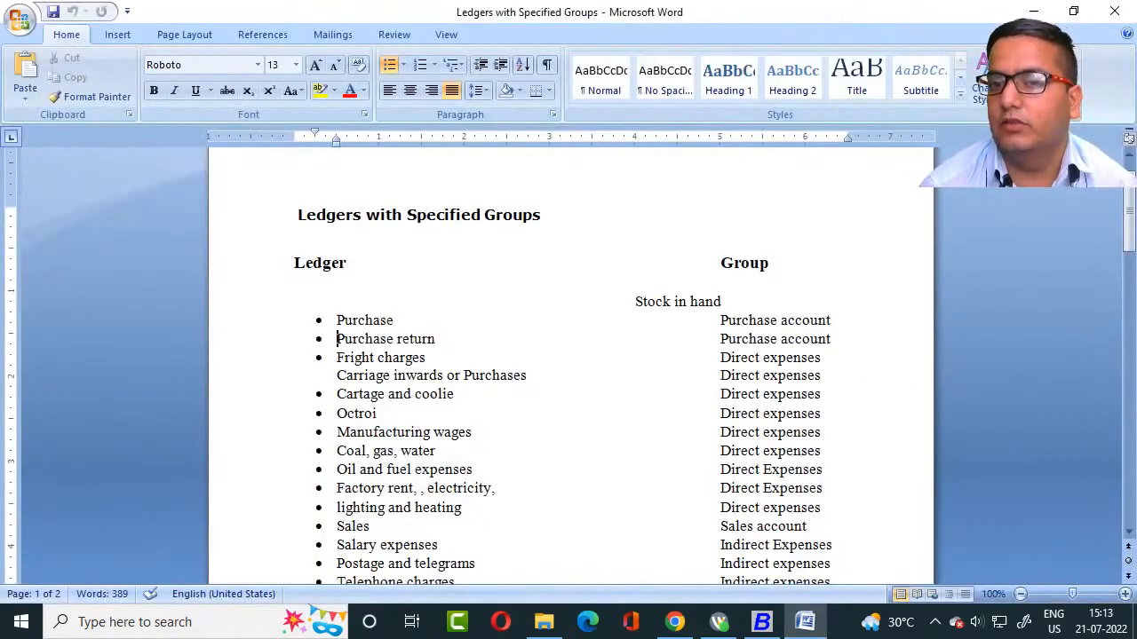
pyautogui.hotkey('alt', 'Tab')
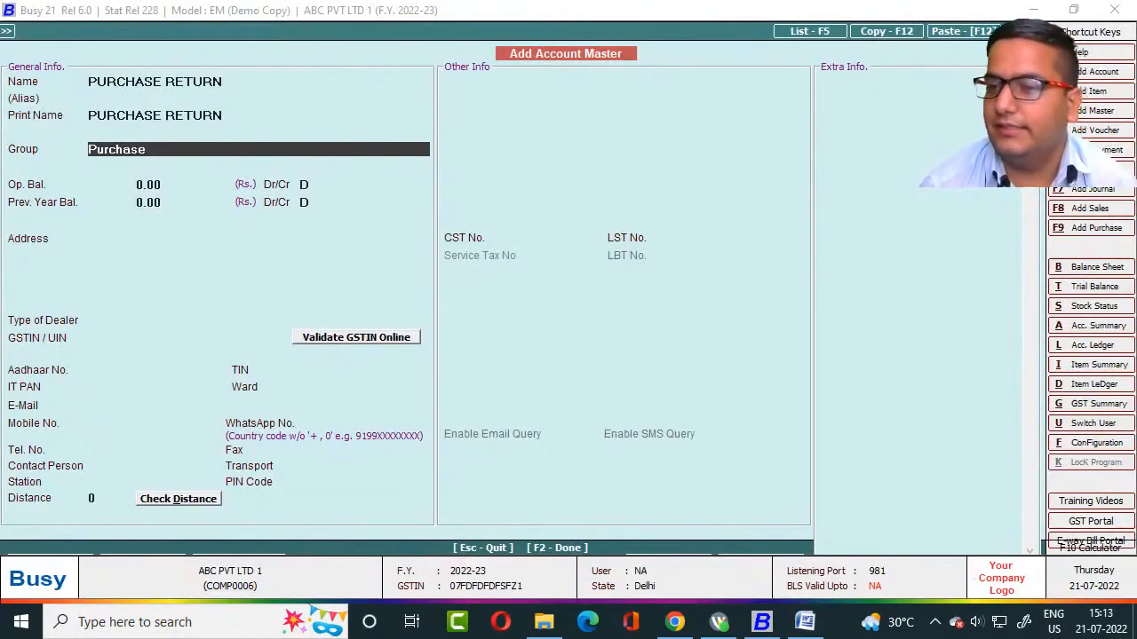
pyautogui.press('Return')
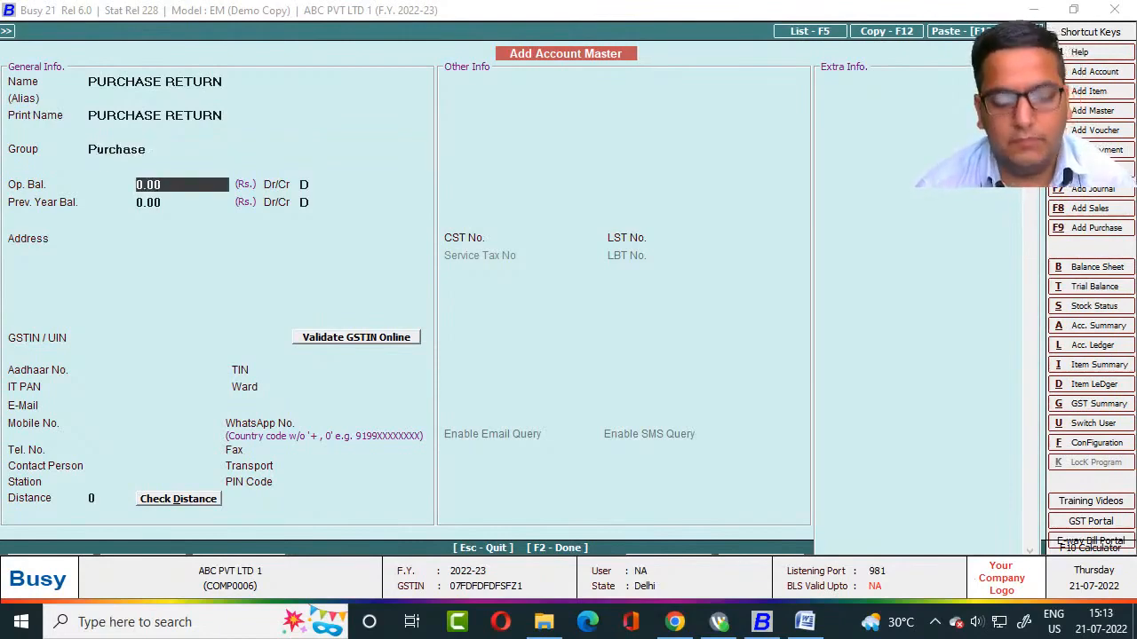
pyautogui.press('F2')
pyautogui.press('Return')
# Copy the ledger name Fright charges from the Word document and try pasting it as the new account's name in Busy.
pyautogui.hotkey('alt', 'Tab')
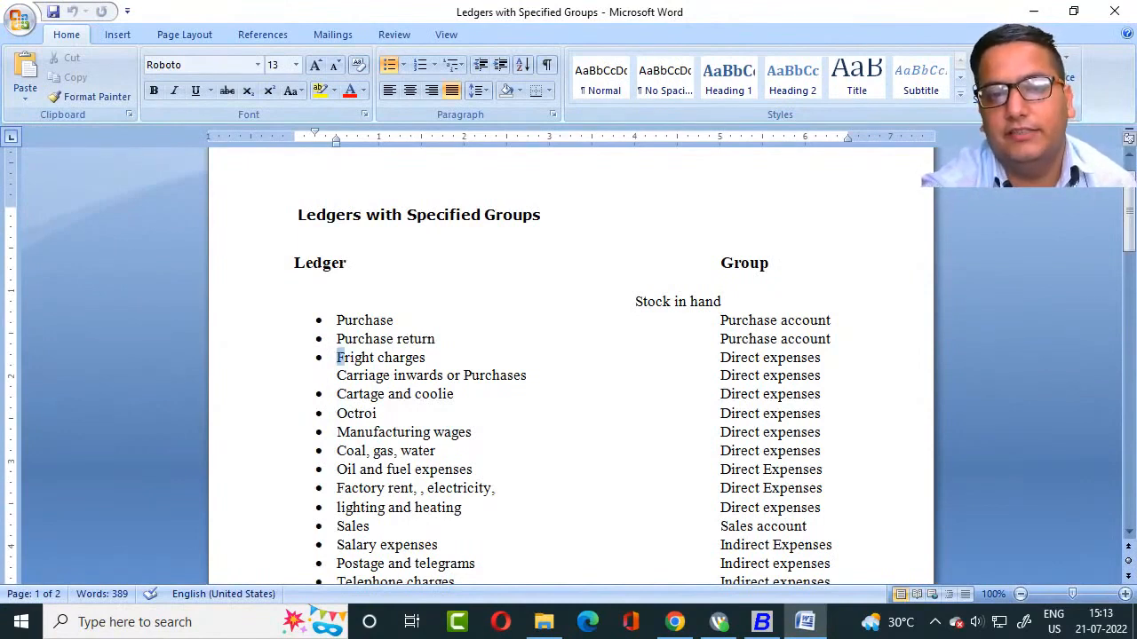
pyautogui.moveTo(338, 357); pyautogui.dragTo(425, 357)
pyautogui.hotkey('ctrl', 'c')
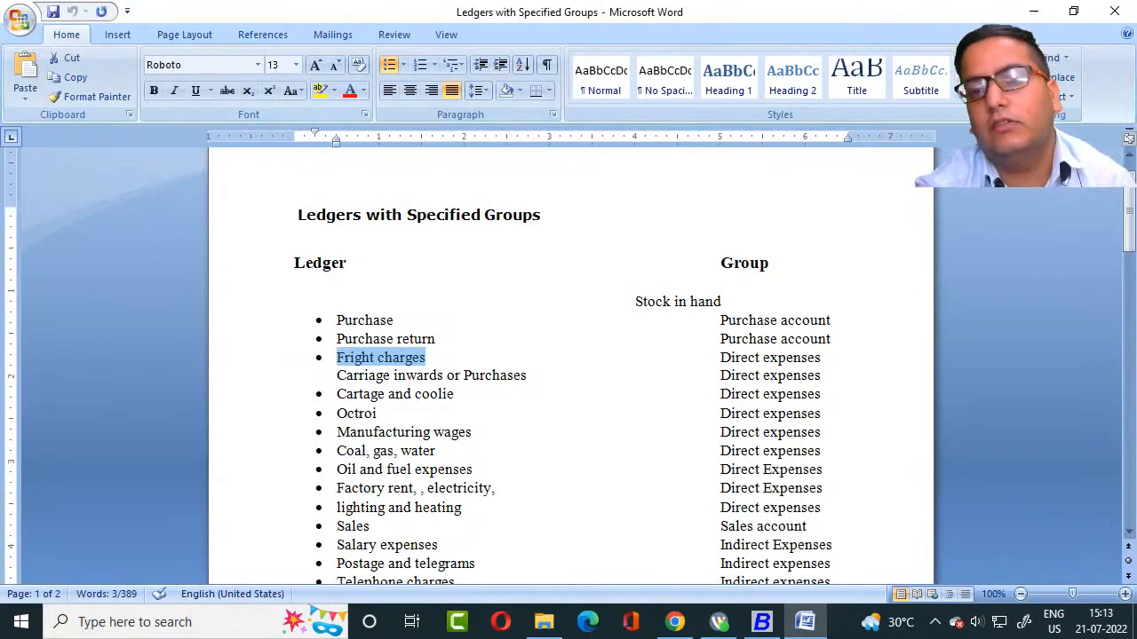
pyautogui.hotkey('alt', 'Tab')
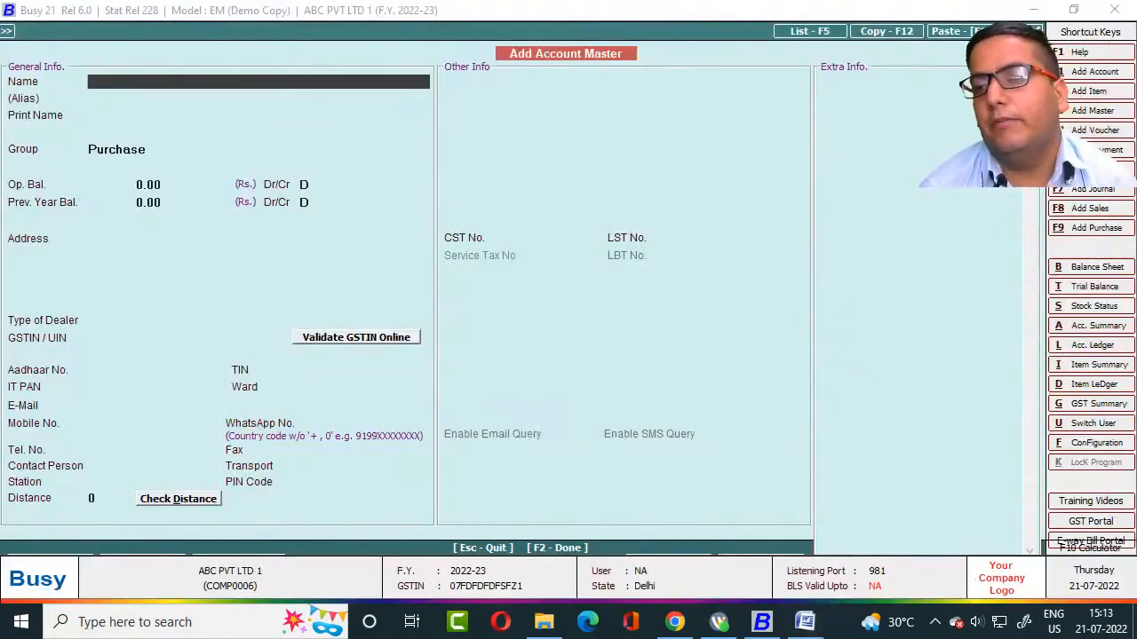
pyautogui.hotkey('ctrl', 'v')
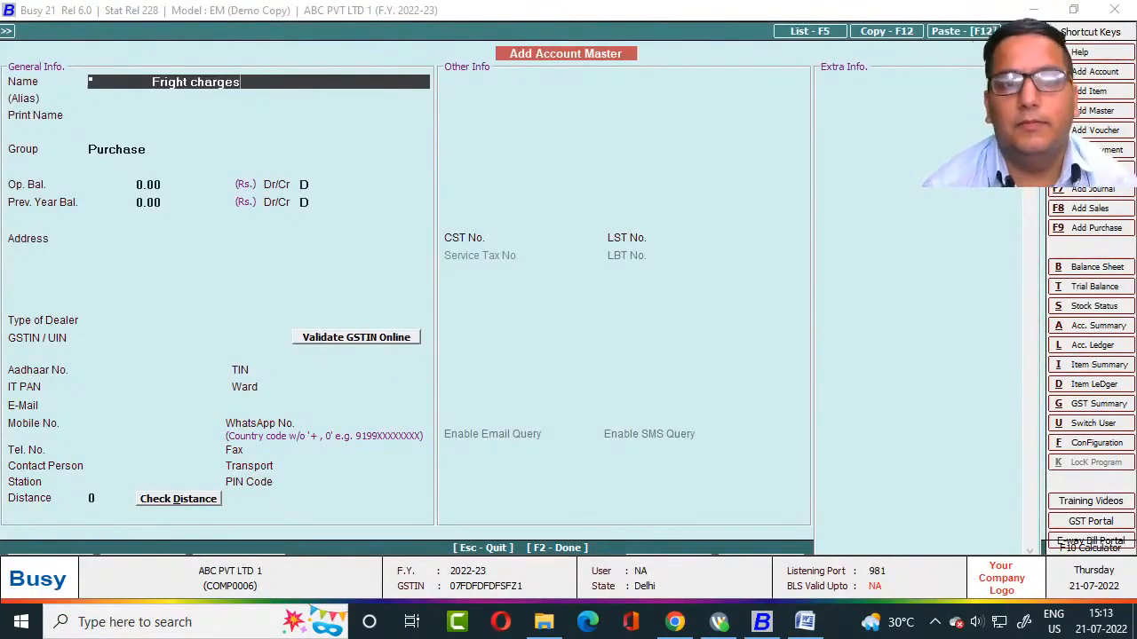
pyautogui.press('BackSpace')
pyautogui.press('BackSpace')
pyautogui.press('BackSpace')
pyautogui.press('BackSpace')
pyautogui.press('BackSpace')
pyautogui.press('BackSpace')
pyautogui.press('BackSpace')
pyautogui.press('BackSpace')
pyautogui.press('BackSpace')
pyautogui.press('BackSpace')
pyautogui.press('BackSpace')
pyautogui.press('BackSpace')
pyautogui.press('BackSpace')
pyautogui.press('BackSpace')
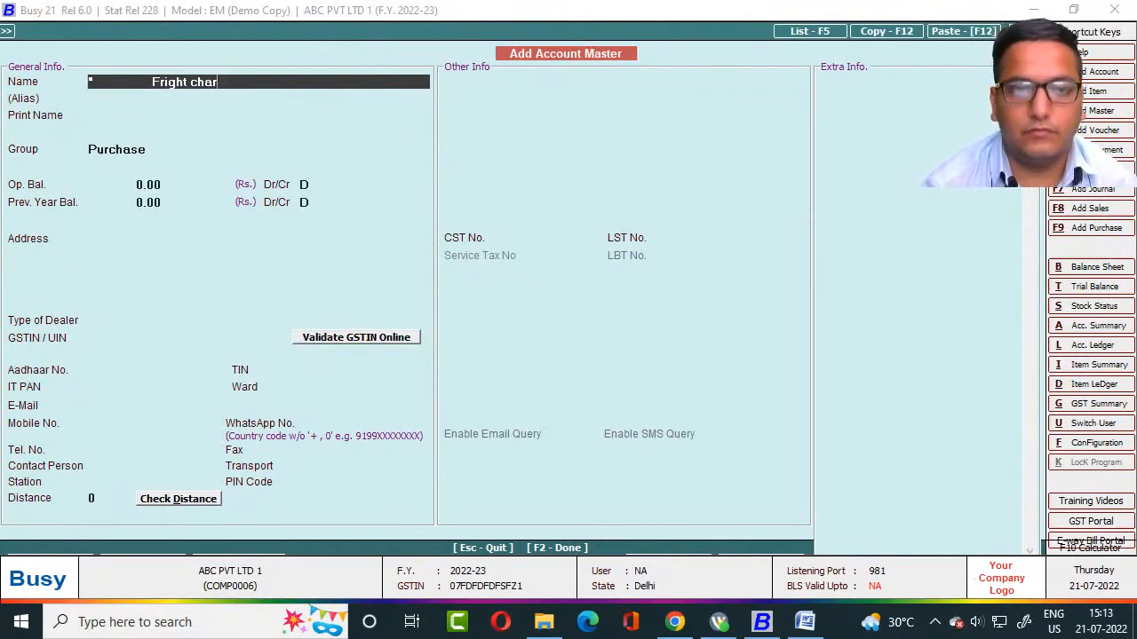
pyautogui.press('Return')
pyautogui.press('Return')
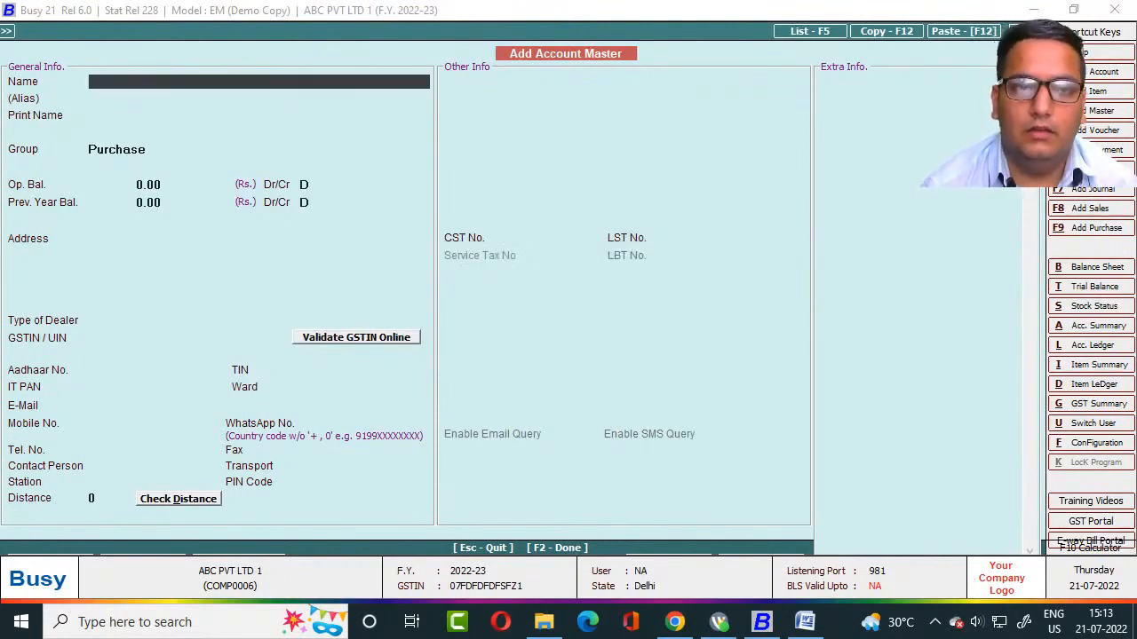
# Name the new account FRIEGHT CHRGS, checking against the Word document, and leave the alias blank.
pyautogui.write('FR')
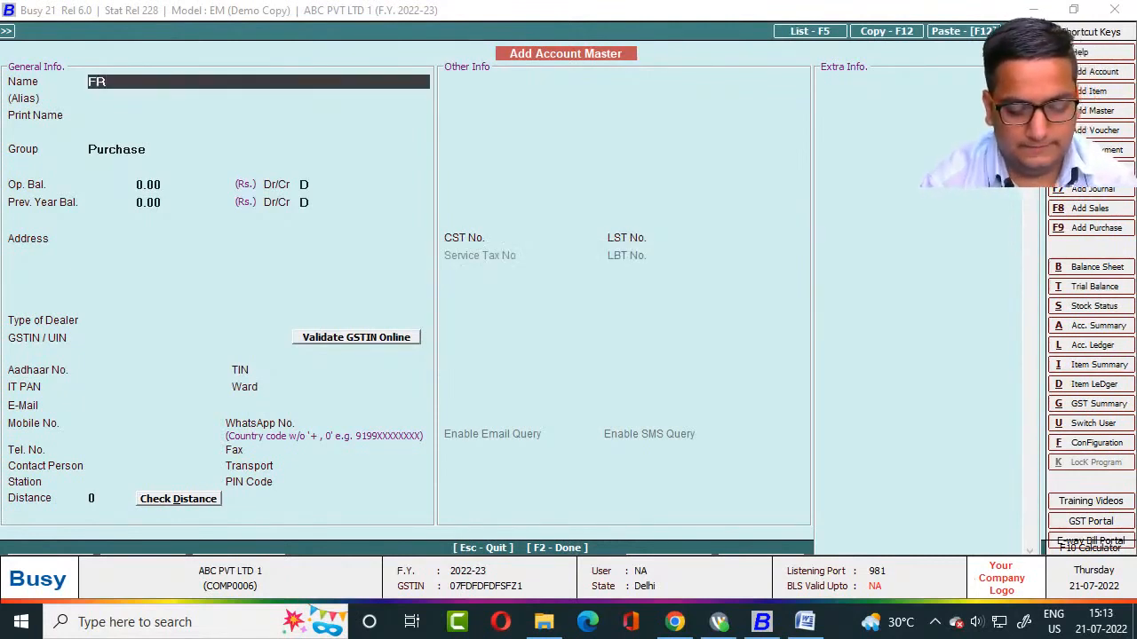
pyautogui.write('IEGHT')
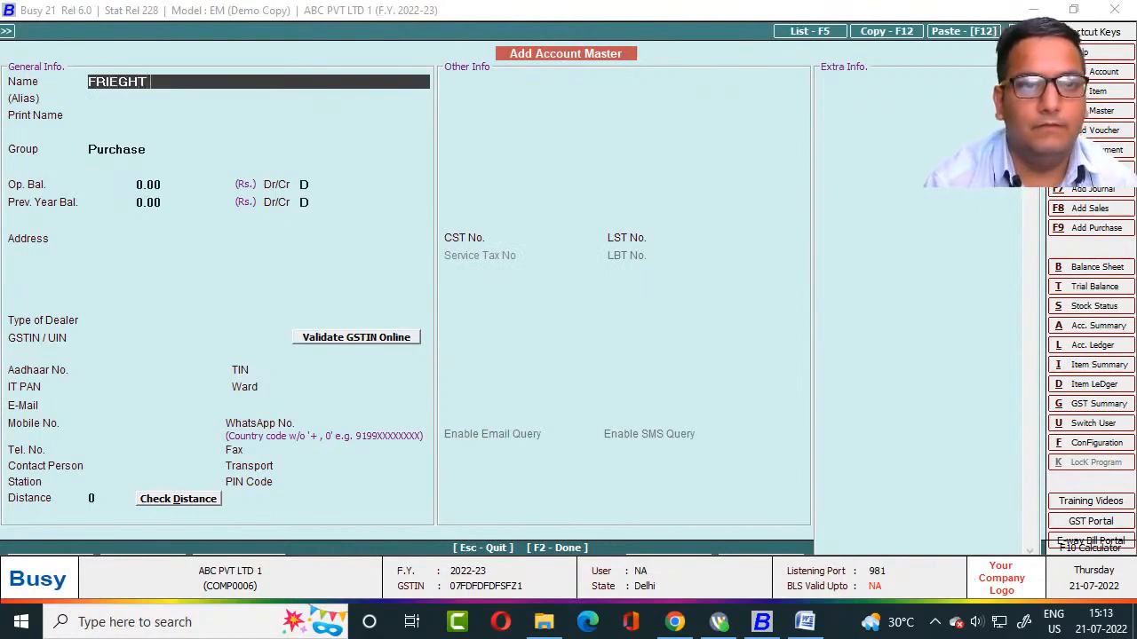
pyautogui.write(' CHRGS')
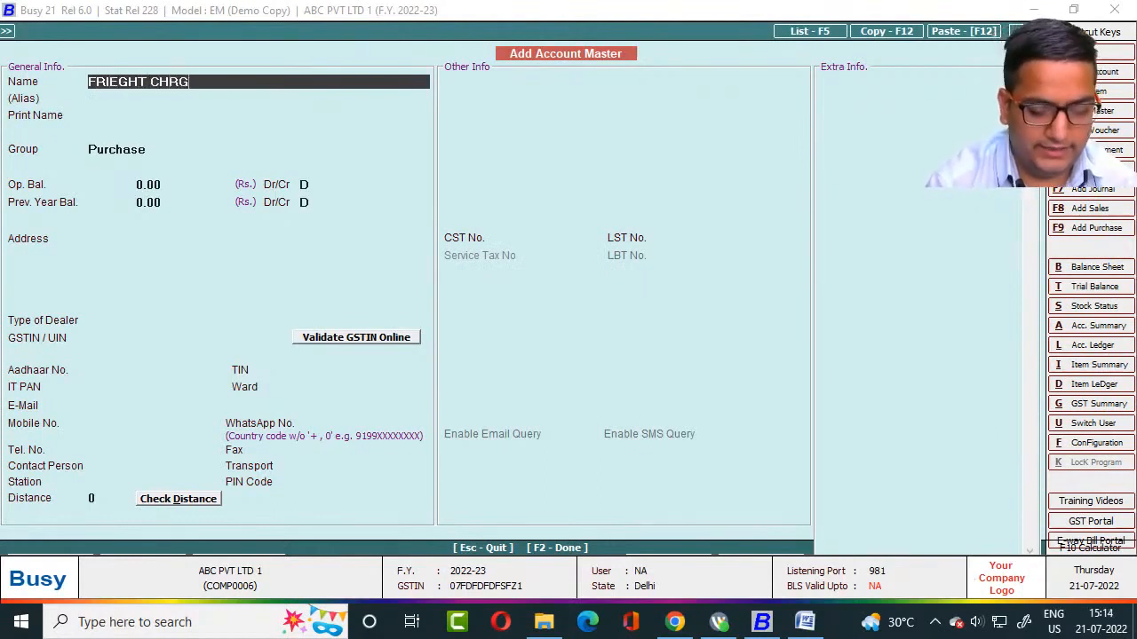
pyautogui.press('BackSpace')
pyautogui.press('BackSpace')
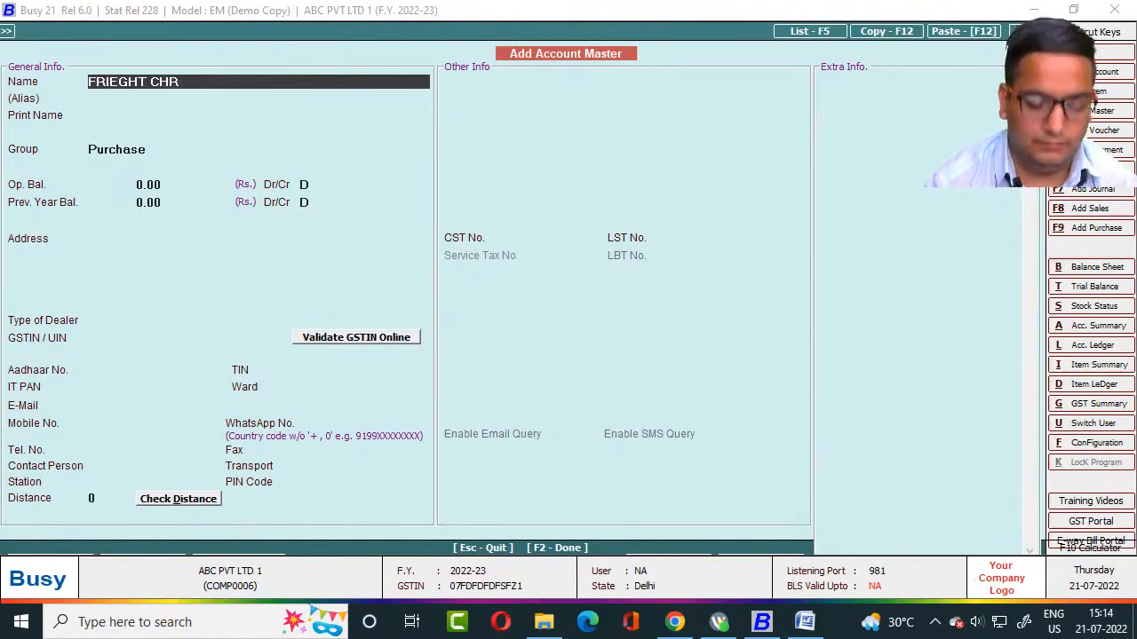
pyautogui.write('GS')
pyautogui.hotkey('alt', 'Tab')
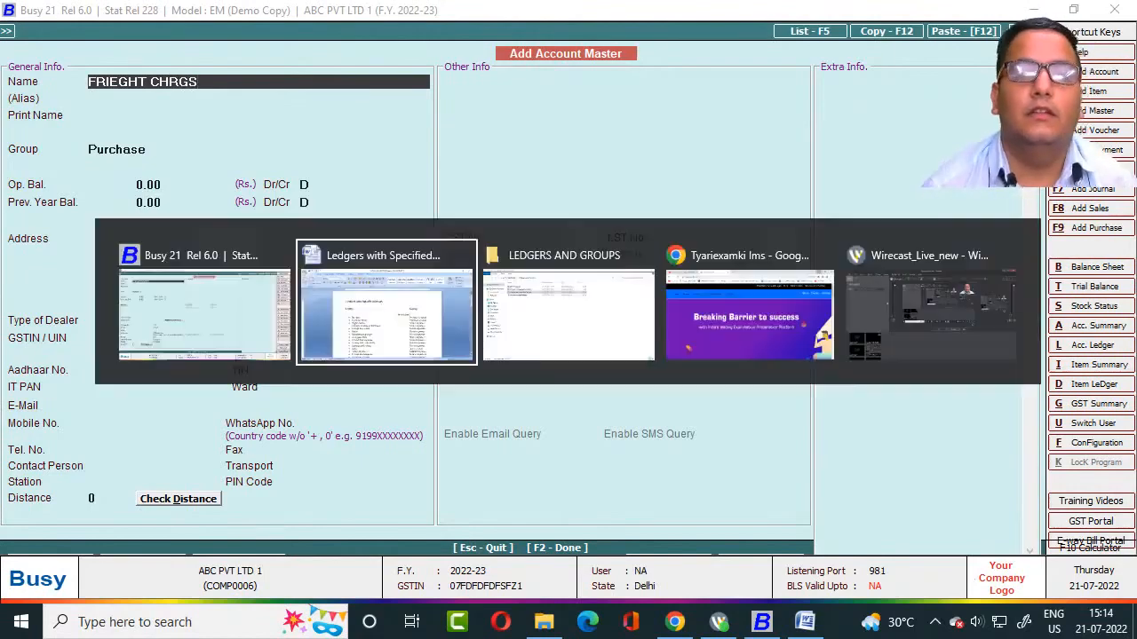
pyautogui.hotkey('alt', 'Tab')
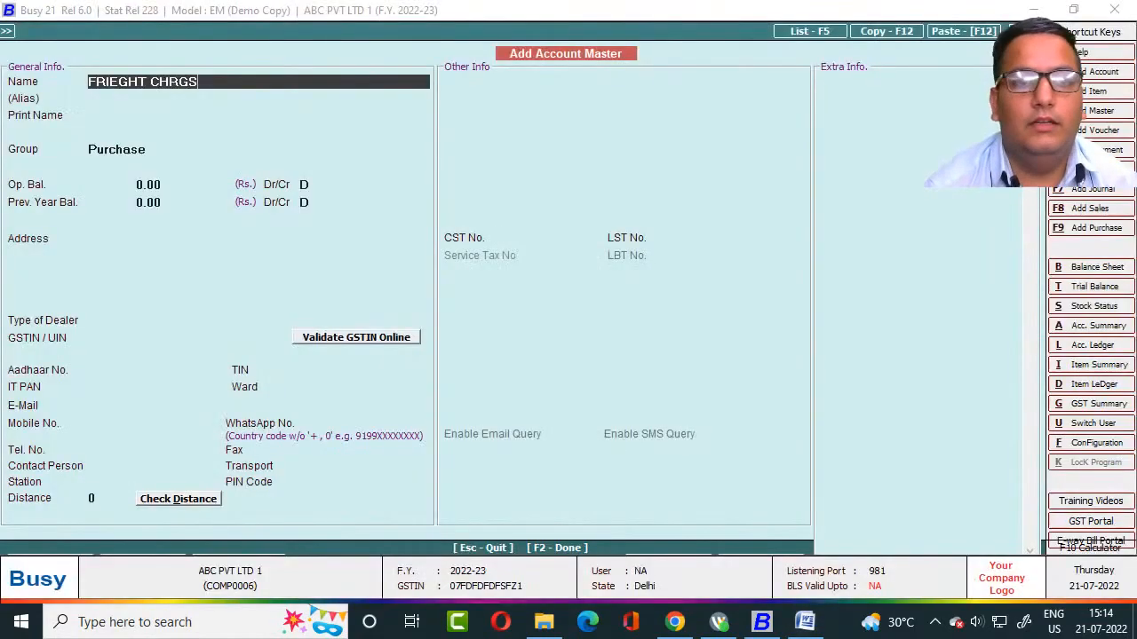
pyautogui.press('Return')
pyautogui.press('Return')
pyautogui.press('Return')
# Check the freight charges ledger's group in the Word document and assign the account to Expenses (Direct/Mfg.) in Busy.
pyautogui.hotkey('alt', 'Tab')
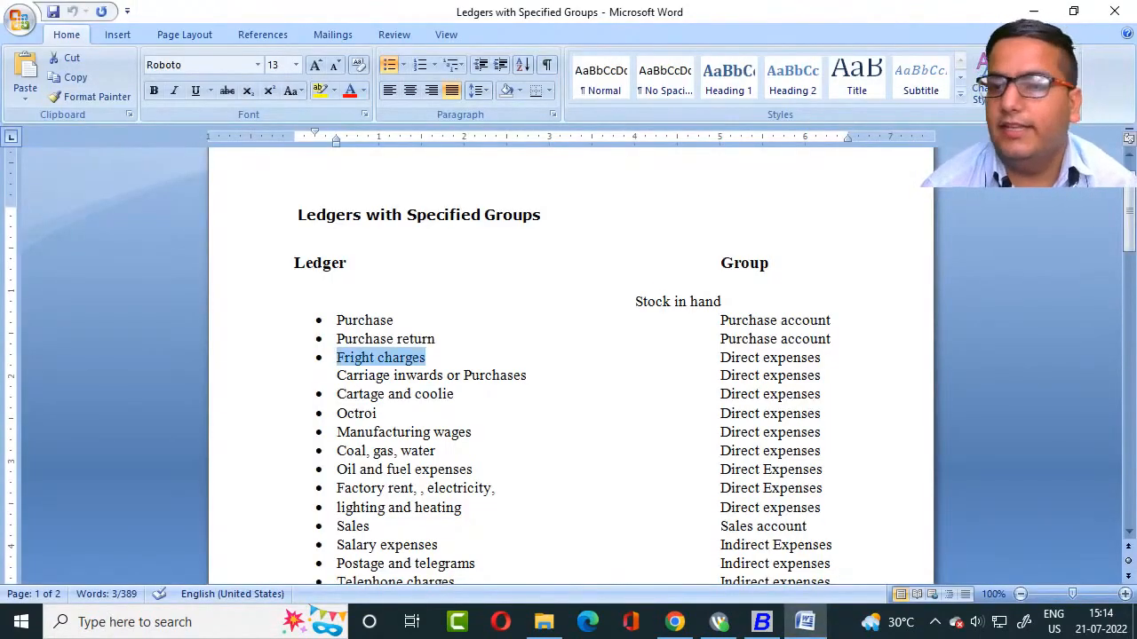
pyautogui.hotkey('alt', 'Tab')
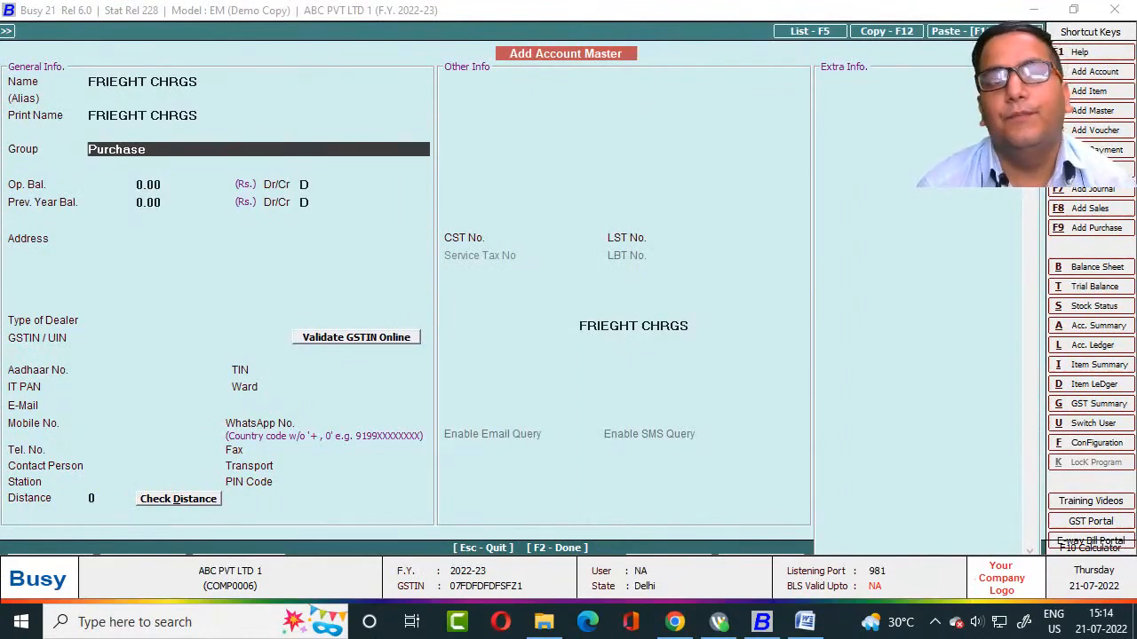
pyautogui.hotkey('alt', 'Tab')
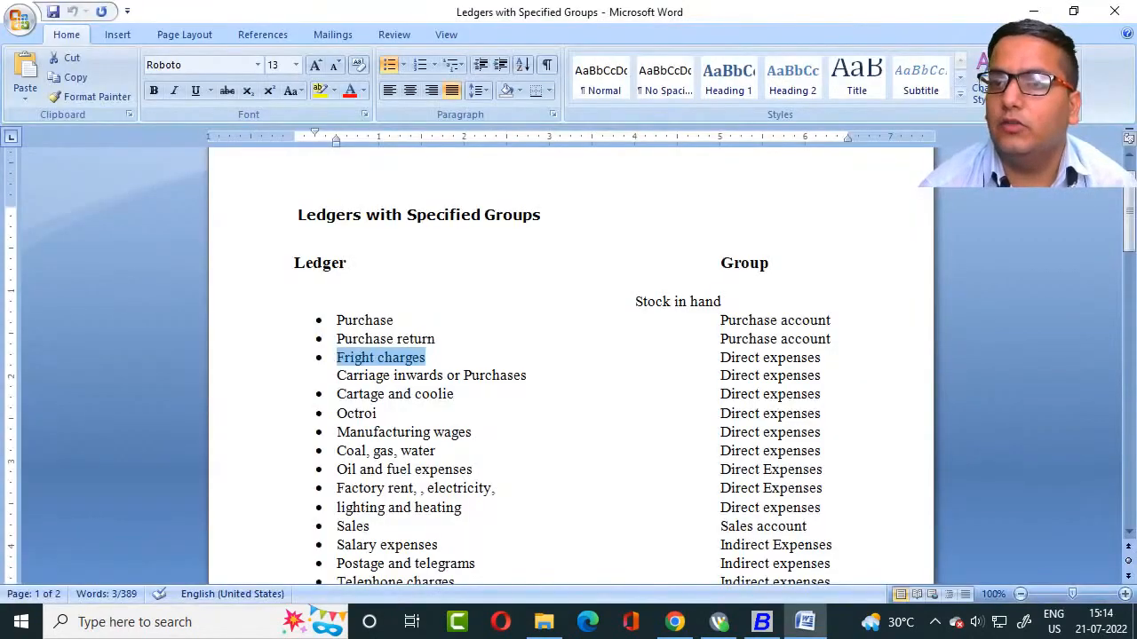
pyautogui.hotkey('alt', 'Tab')
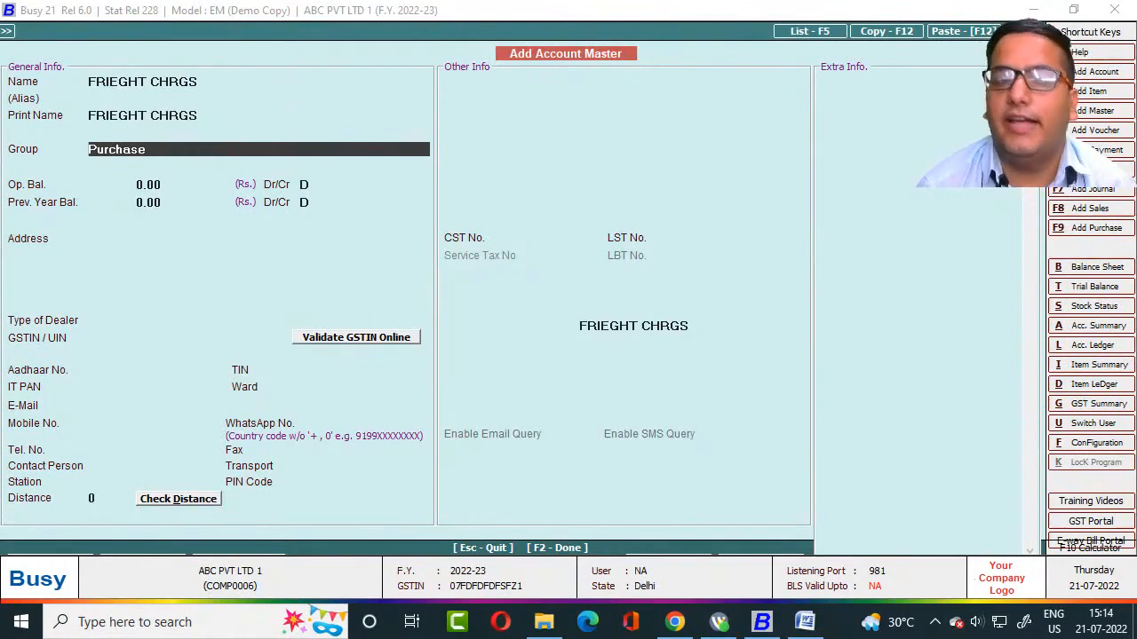
pyautogui.write('DI')
pyautogui.write('R')
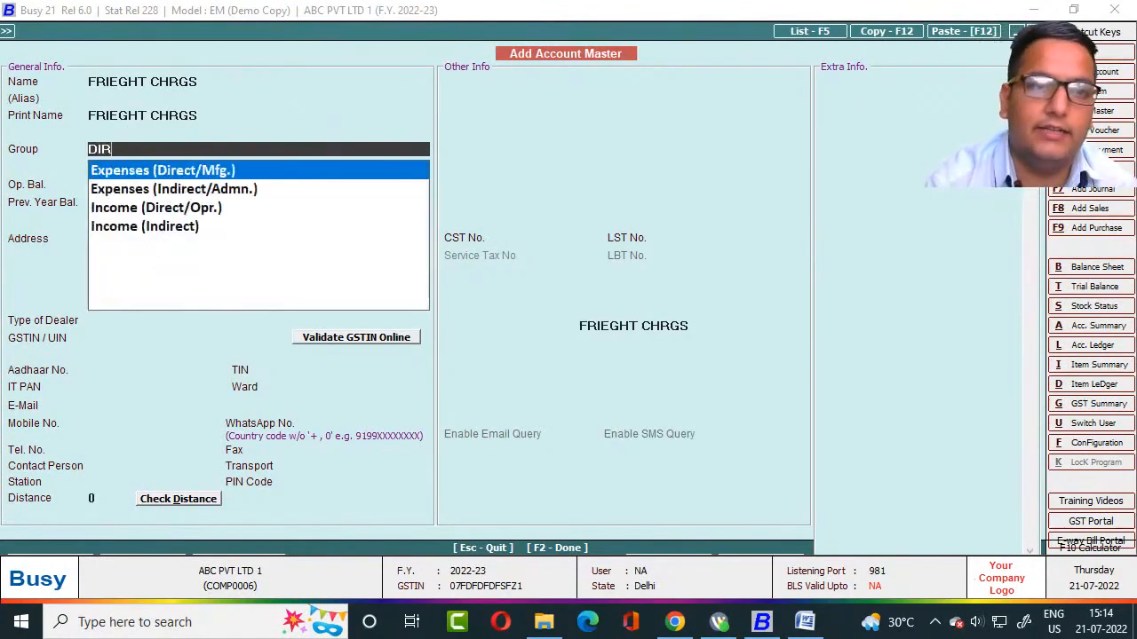
pyautogui.press('Down')
pyautogui.press('Up')
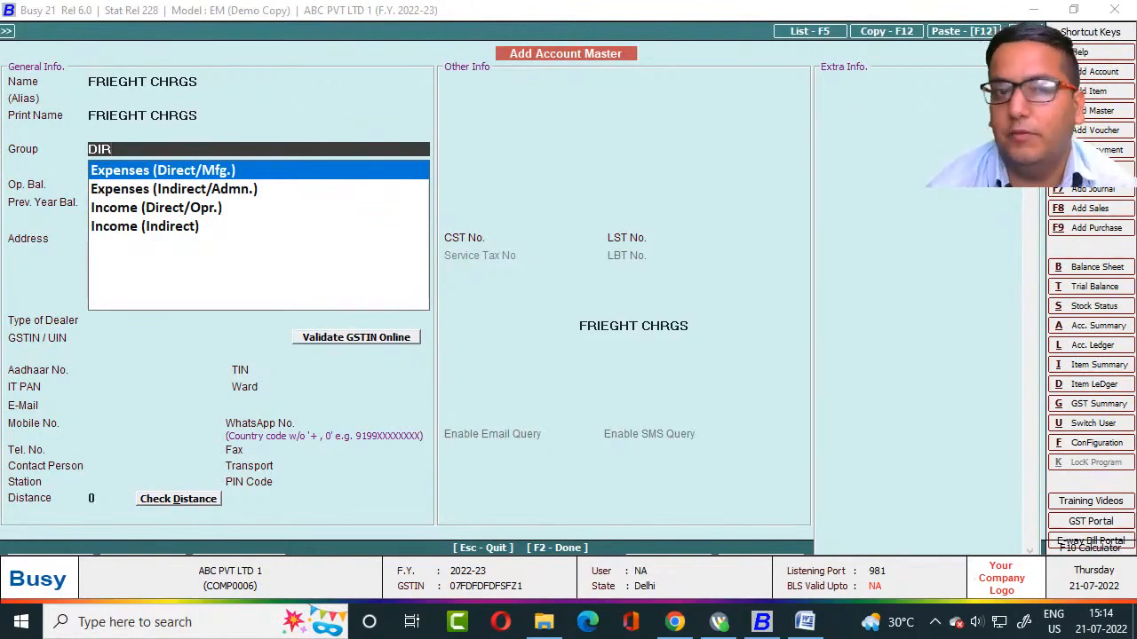
pyautogui.press('Return')
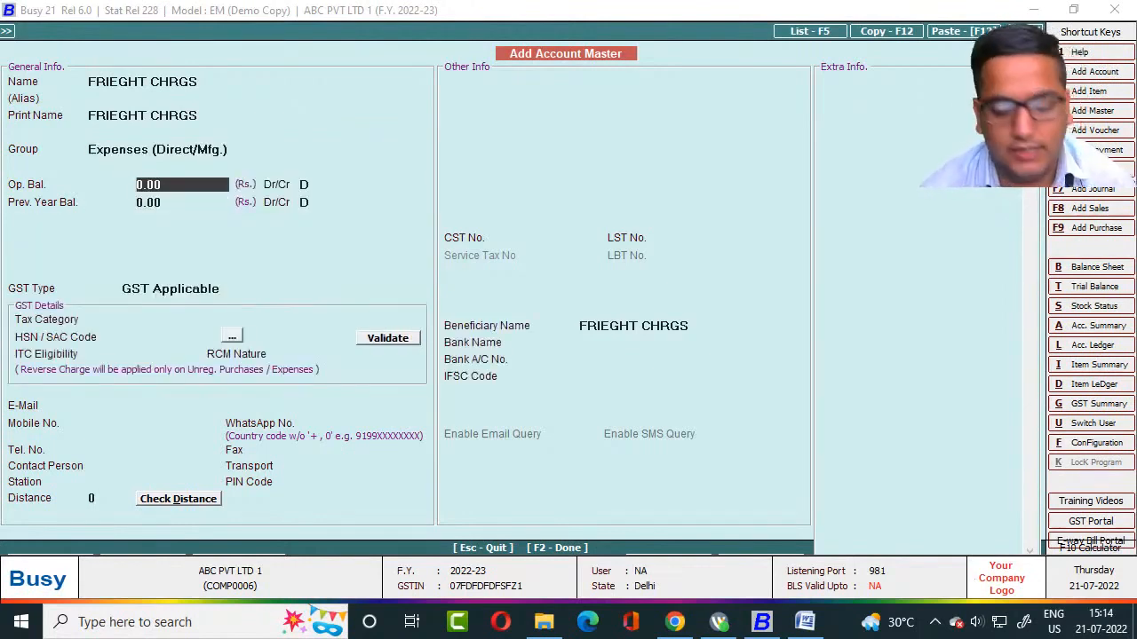
# Save the FRIEGHT CHRGS account master.
pyautogui.press('F1')
pyautogui.press('Escape')
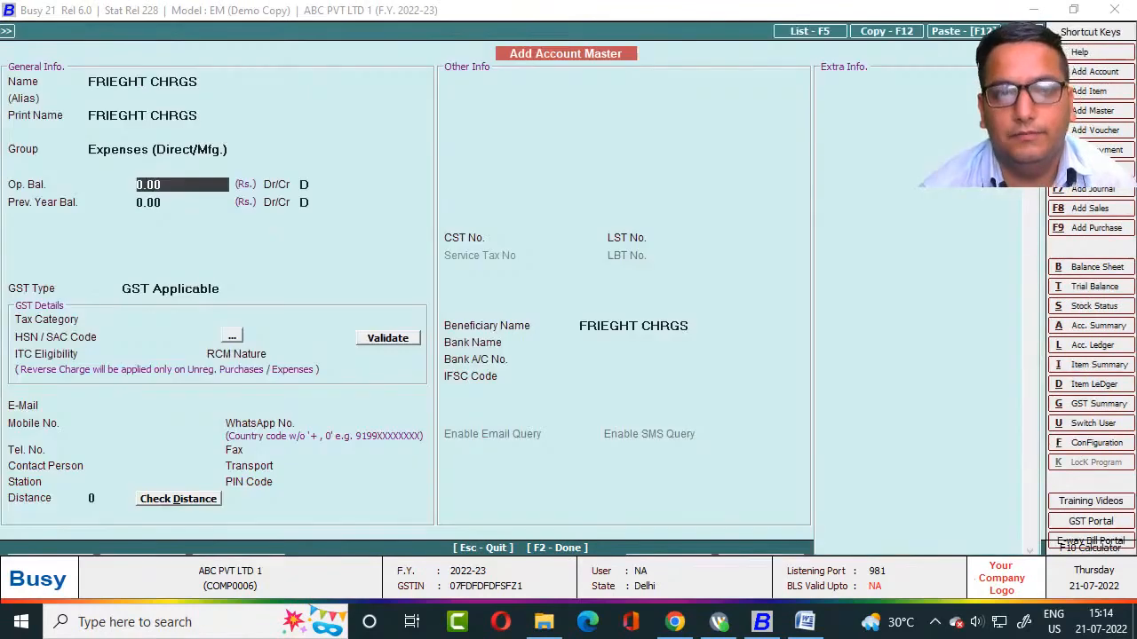
pyautogui.press('F2')
pyautogui.press('Return')
# Look up the next ledger in the Word document and name the new account in Busy CARRIGE INWARD OR PURCHASE, leaving the alias blank.
pyautogui.hotkey('alt', 'Tab')
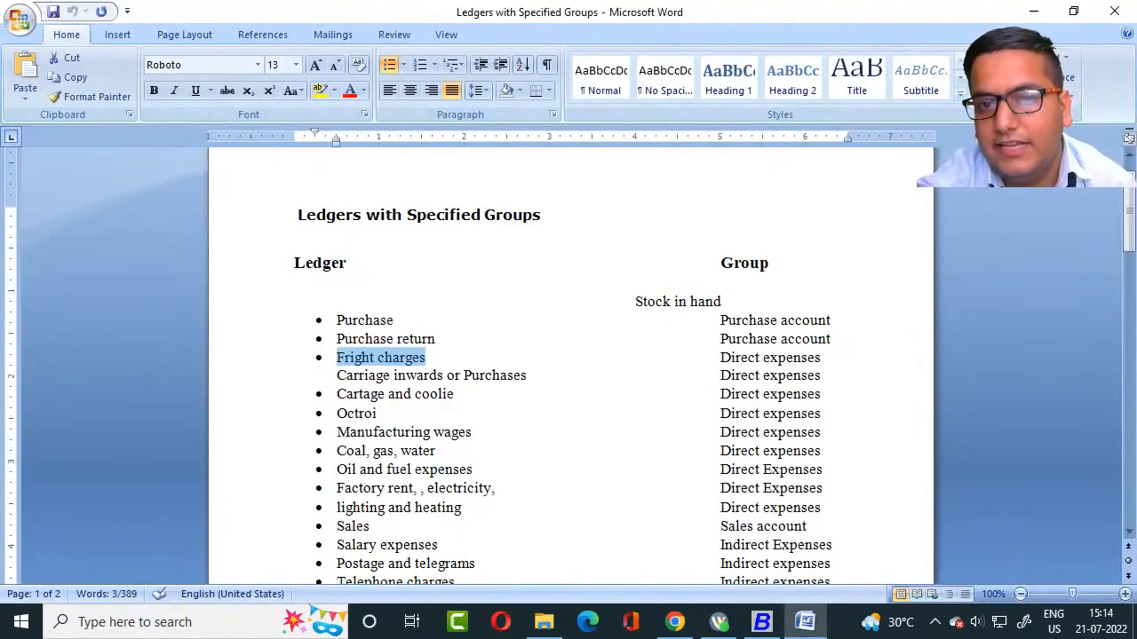
pyautogui.hotkey('alt', 'Tab')
pyautogui.write('CARR')
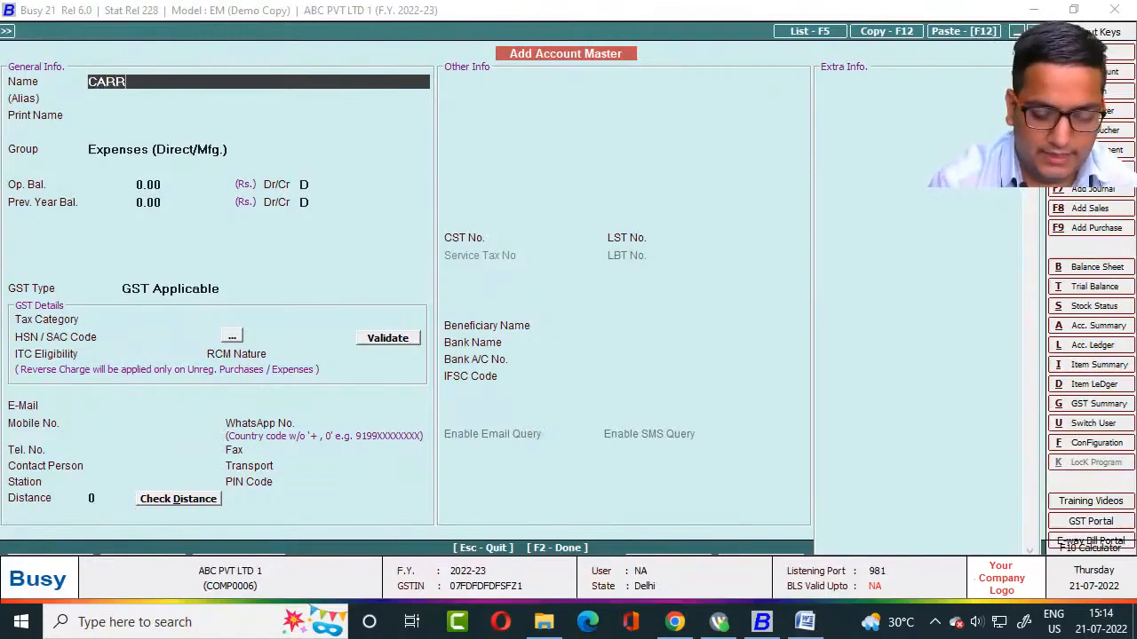
pyautogui.write('IGE INWARD')
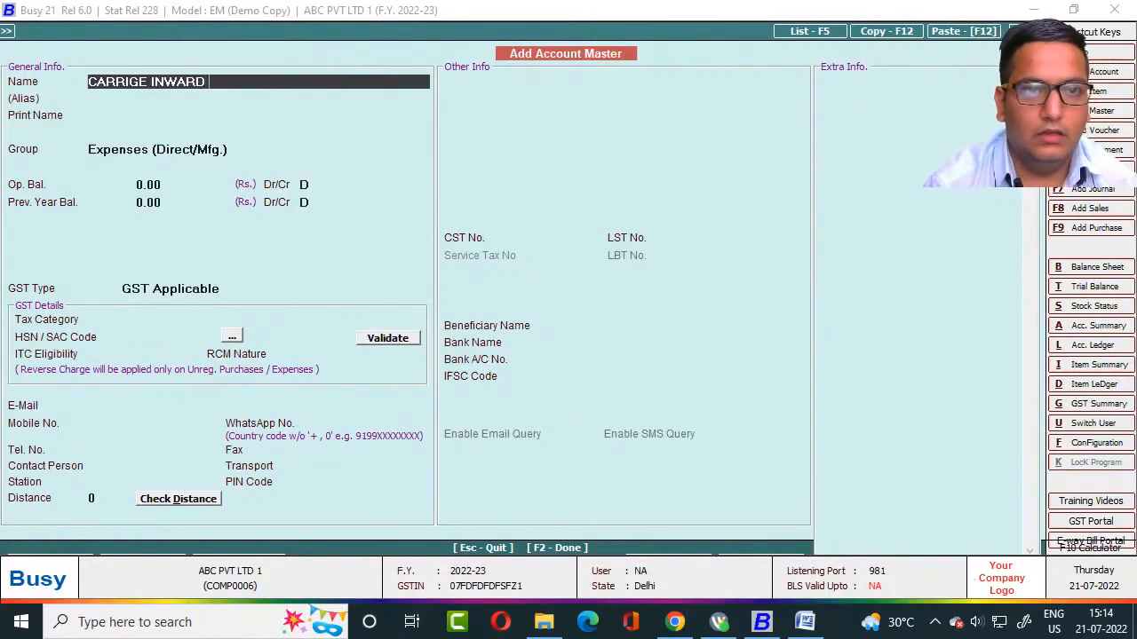
pyautogui.hotkey('alt', 'Tab')
pyautogui.hotkey('alt', 'Tab')
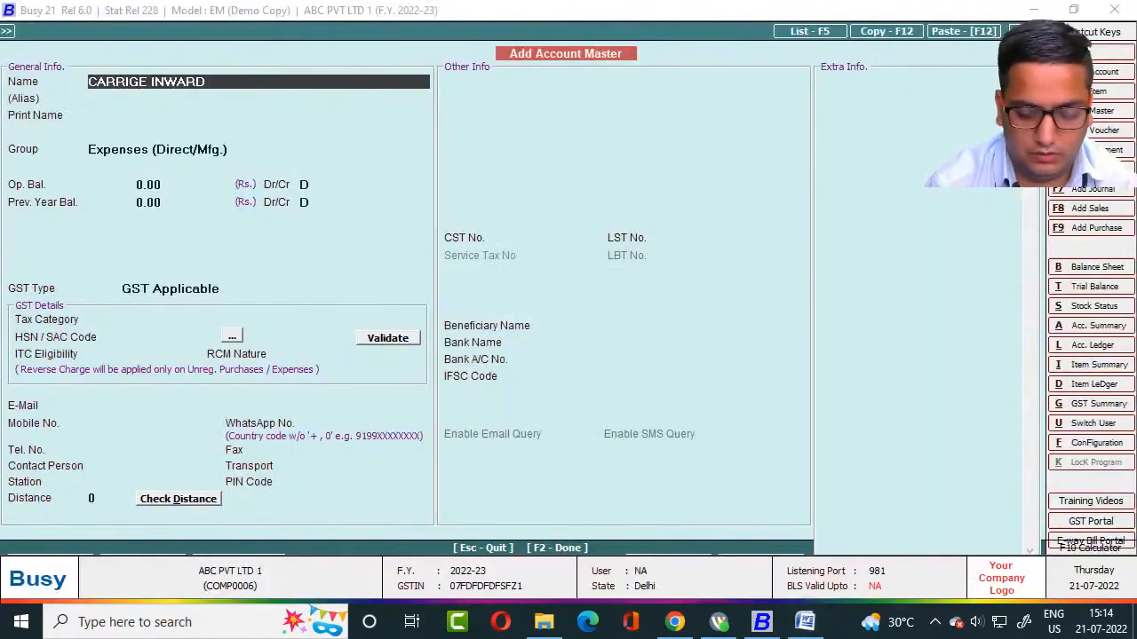
pyautogui.write('OR P')
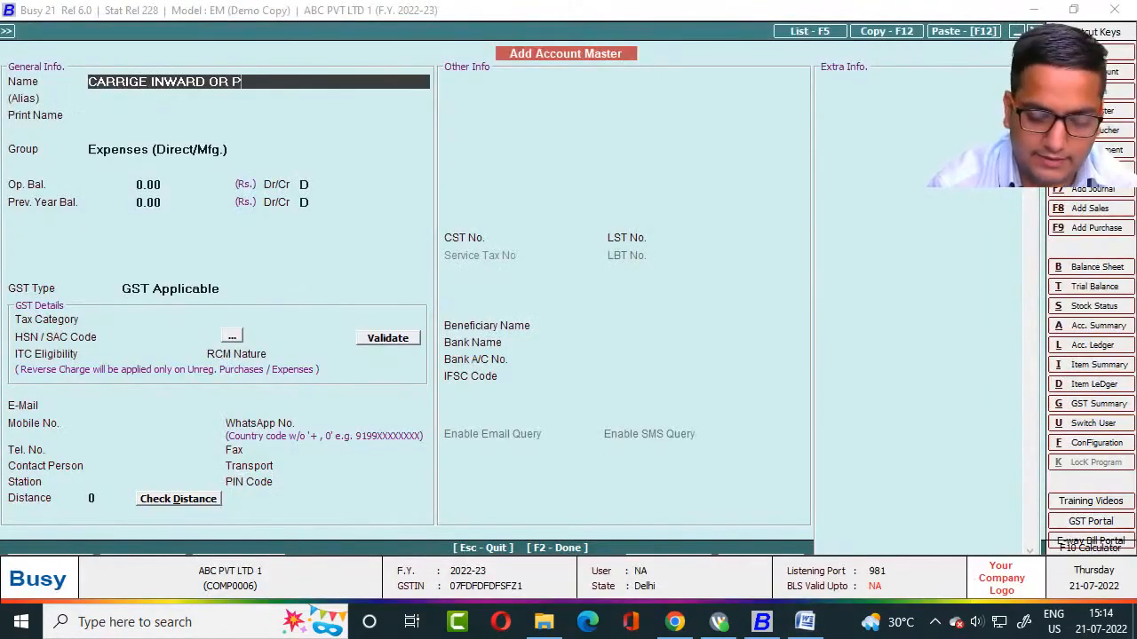
pyautogui.write('URC')
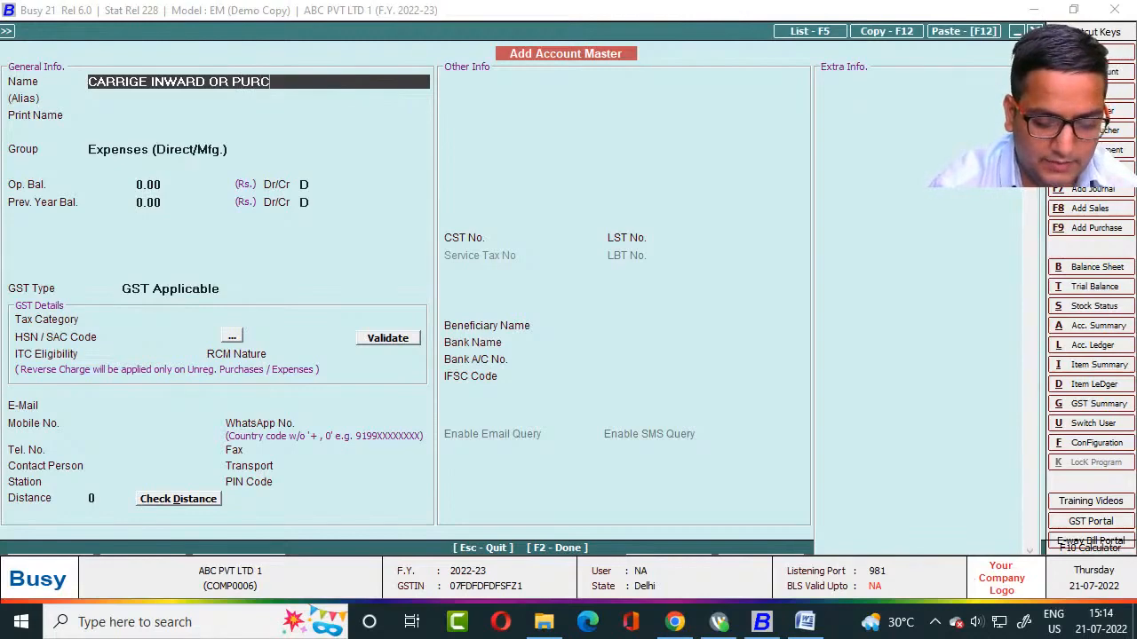
pyautogui.write('HASE')
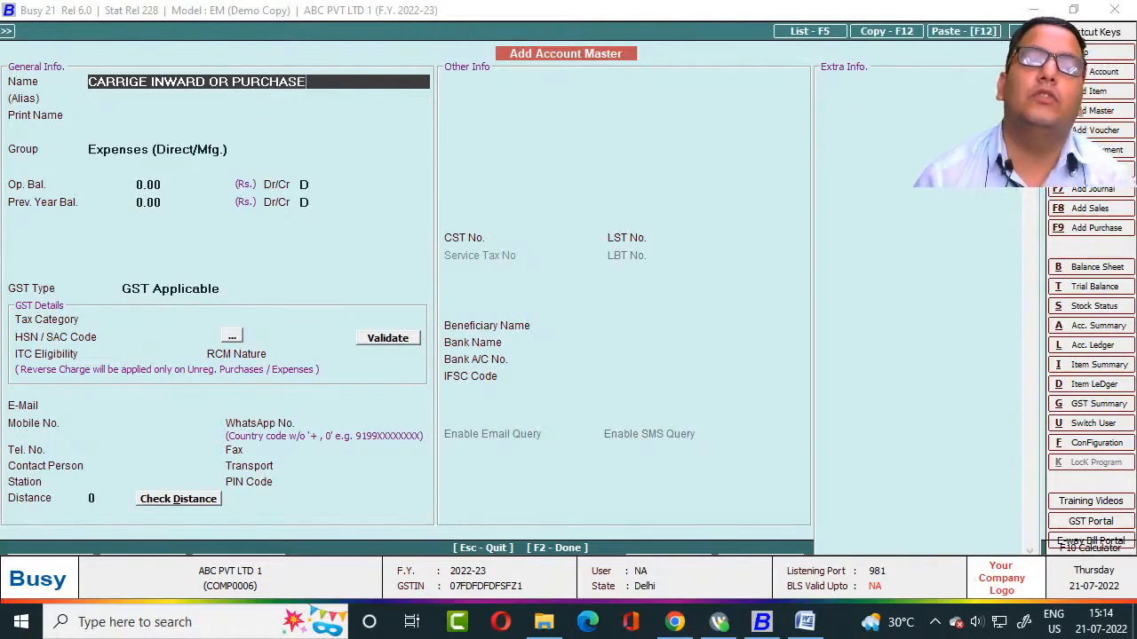
pyautogui.press('Return')
pyautogui.press('Return')
pyautogui.press('Return')
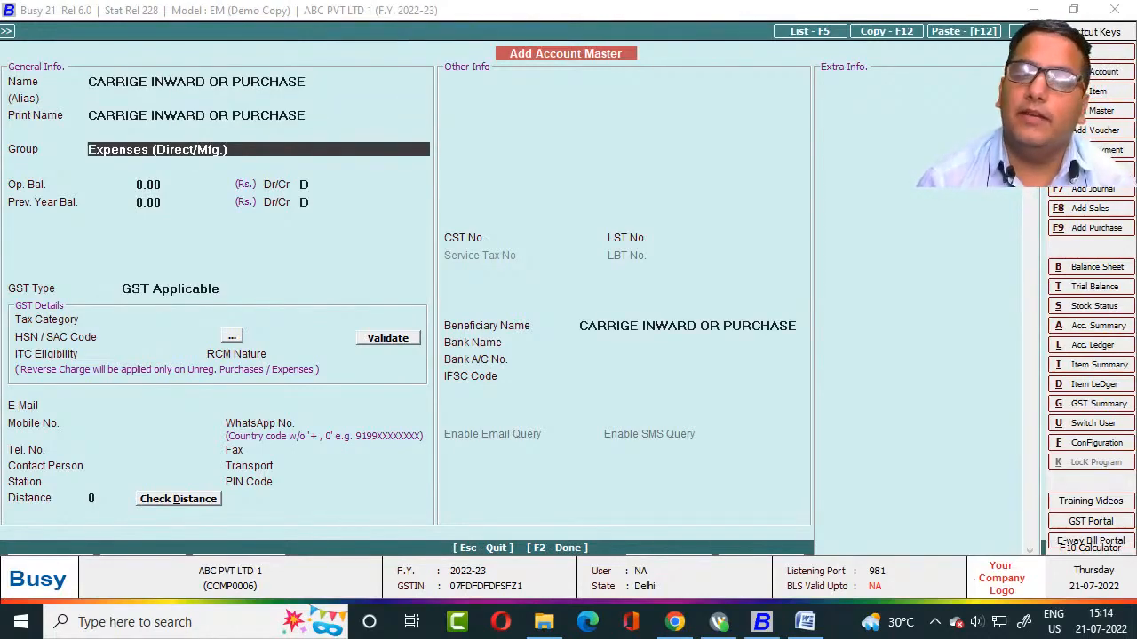
# Check the carriage inwards group in the Word document, keep Expenses (Direct/Mfg.) in Busy and save the account.
pyautogui.hotkey('alt', 'Tab')
pyautogui.hotkey('alt', 'Tab')
pyautogui.press('Return')
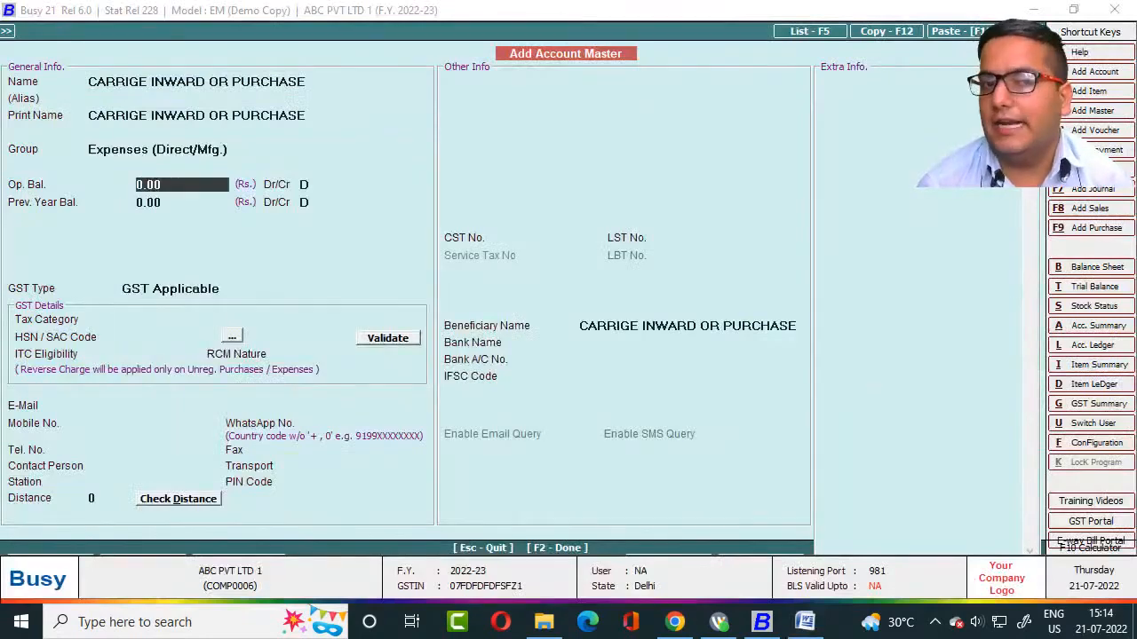
pyautogui.press('F2')
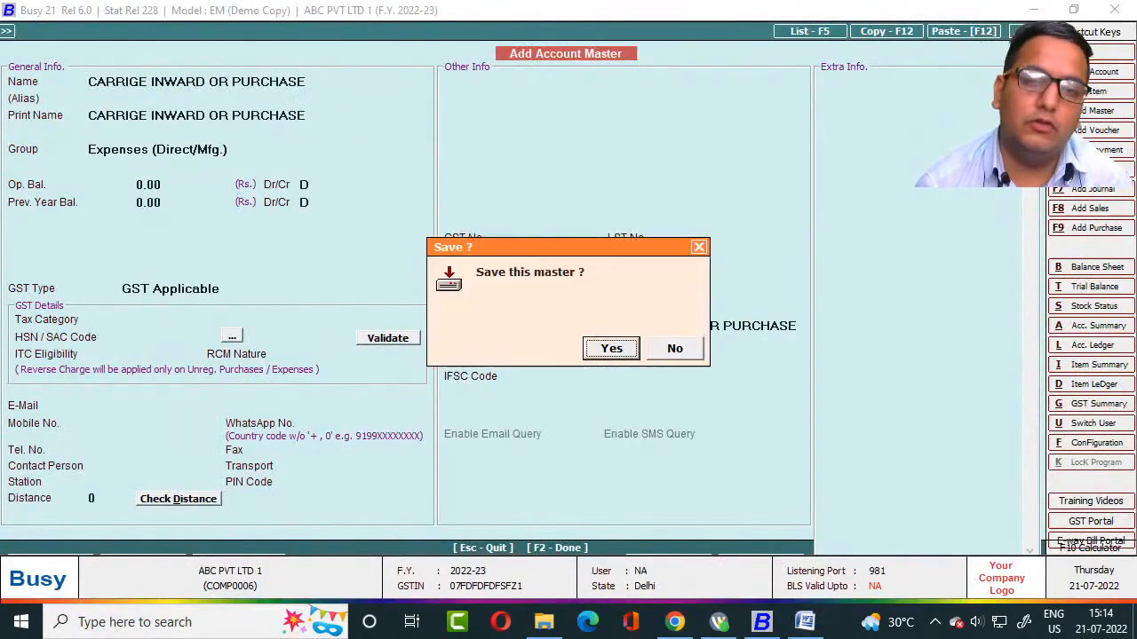
pyautogui.press('Return')
# Look up the next ledger in the Word document and name the new account in Busy CARTAGE AND COOLIE, leaving the alias blank.
pyautogui.hotkey('alt', 'Tab')
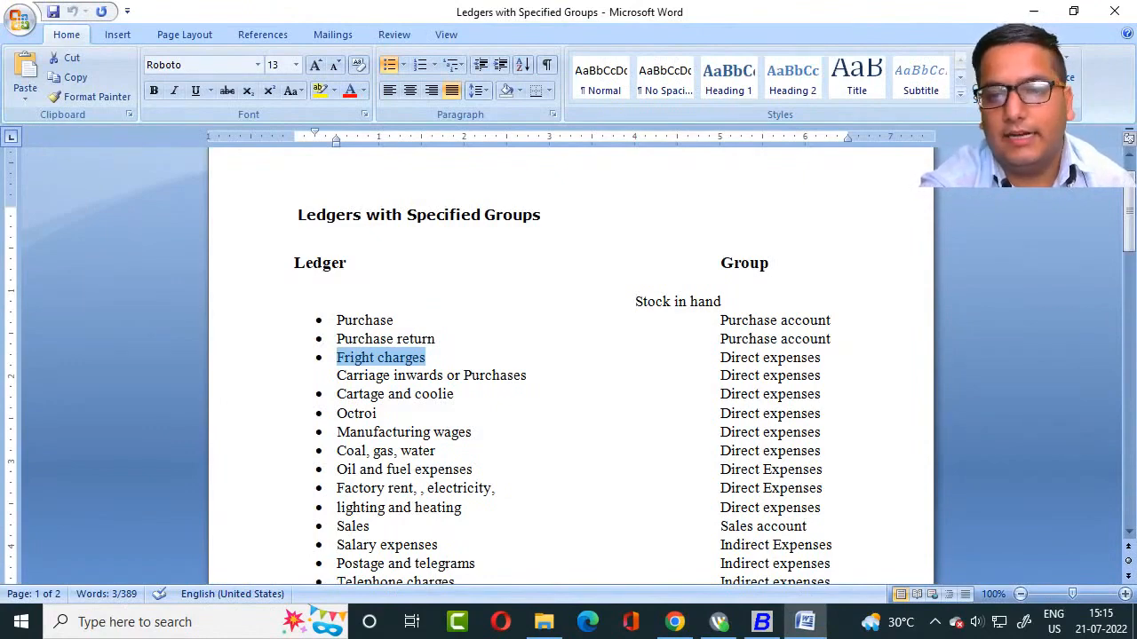
pyautogui.click(343, 395)
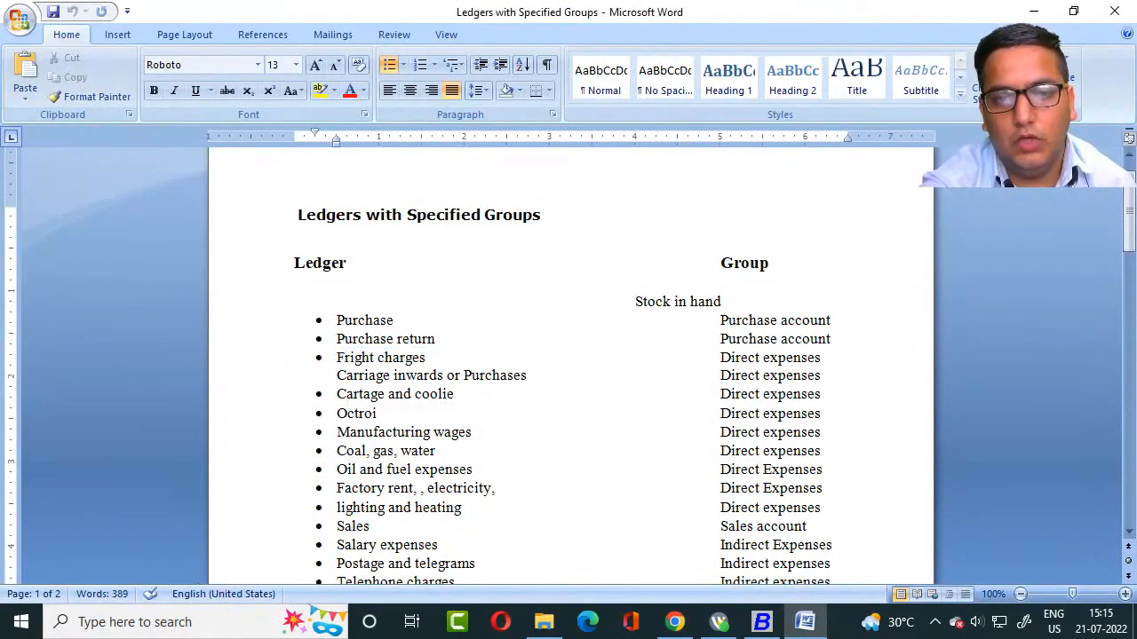
pyautogui.hotkey('alt', 'Tab')
pyautogui.write('CA')
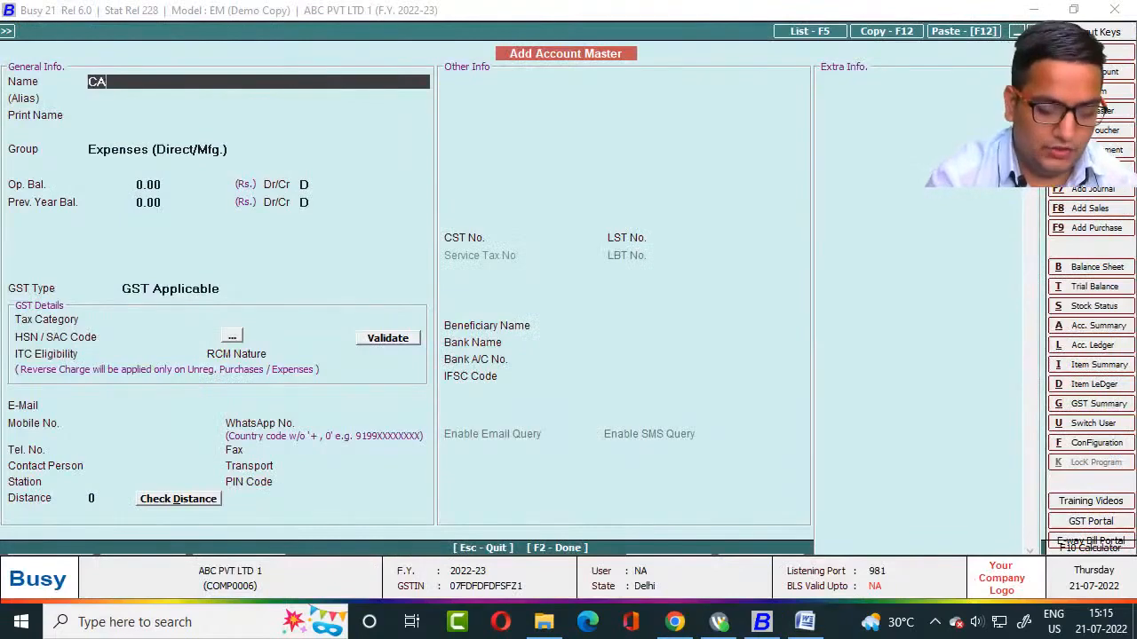
pyautogui.write('RTAGE ')
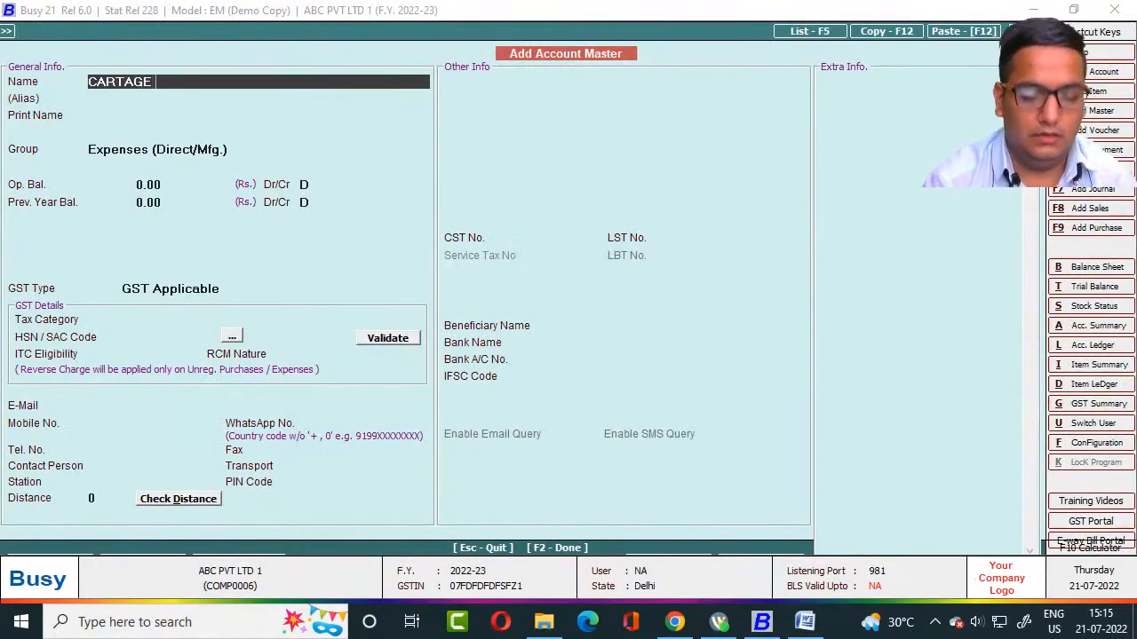
pyautogui.write('AND')
pyautogui.hotkey('alt', 'Tab')
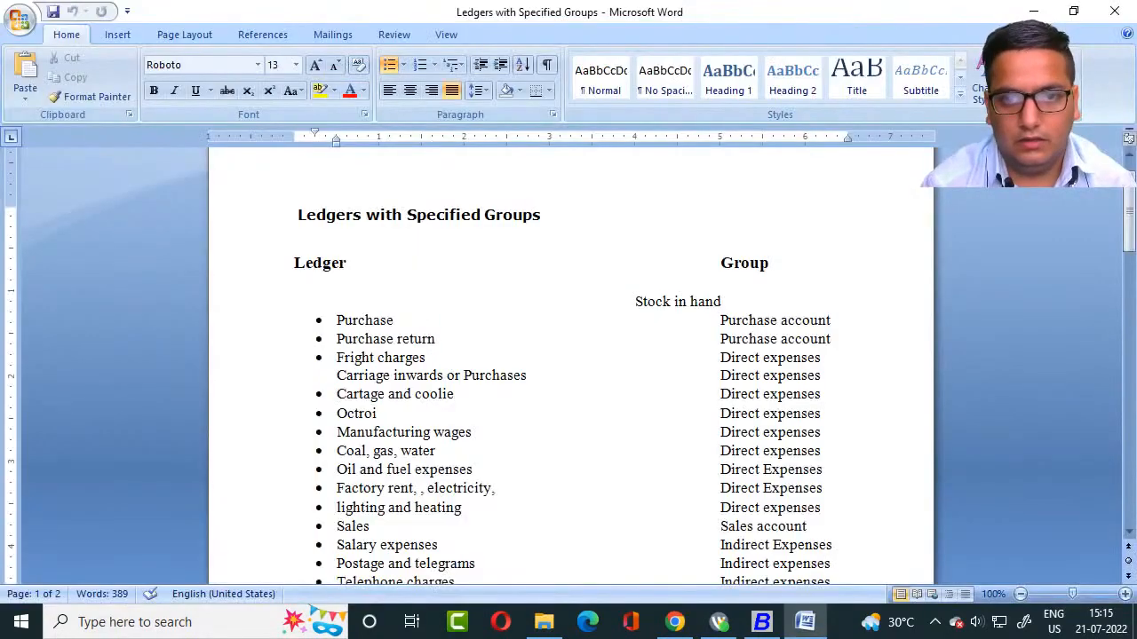
pyautogui.hotkey('alt', 'Tab')
pyautogui.write('COOL')
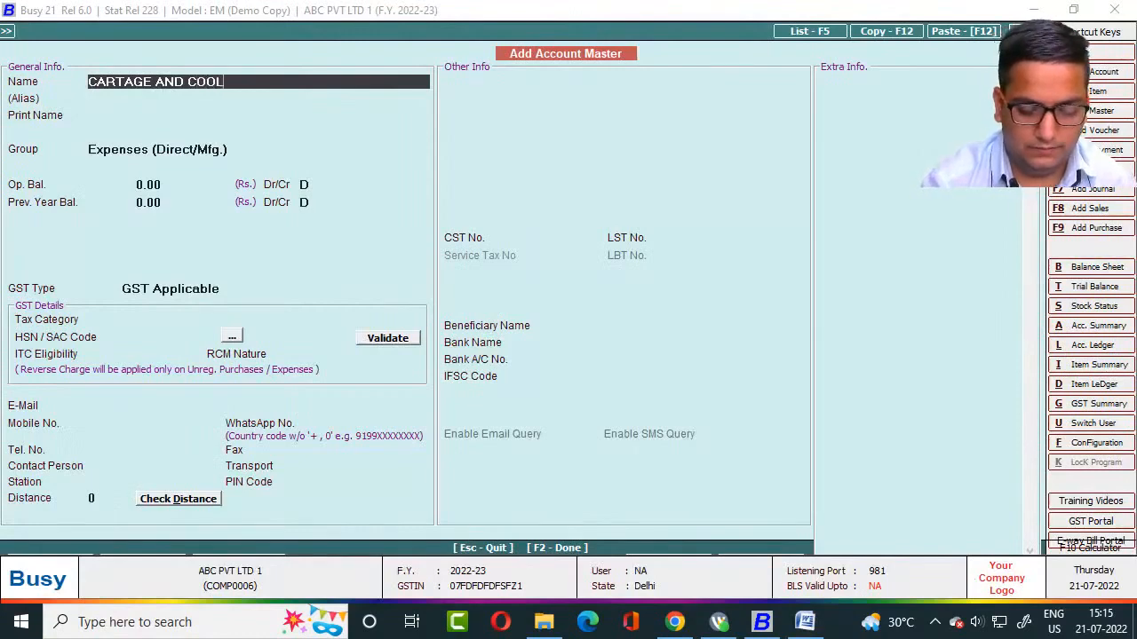
pyautogui.write('IE')
pyautogui.press('Return')
pyautogui.press('Return')
pyautogui.press('Return')
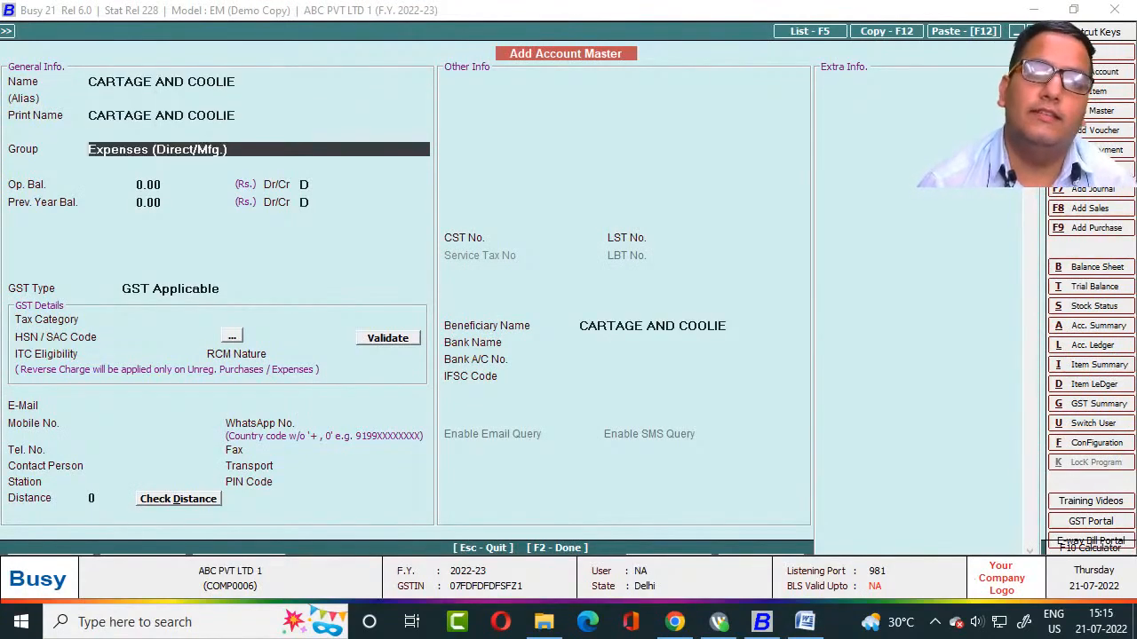
# Check the cartage and coolie group in the Word document, keep Expenses (Direct/Mfg.) in Busy and save the account.
pyautogui.hotkey('alt', 'Tab')
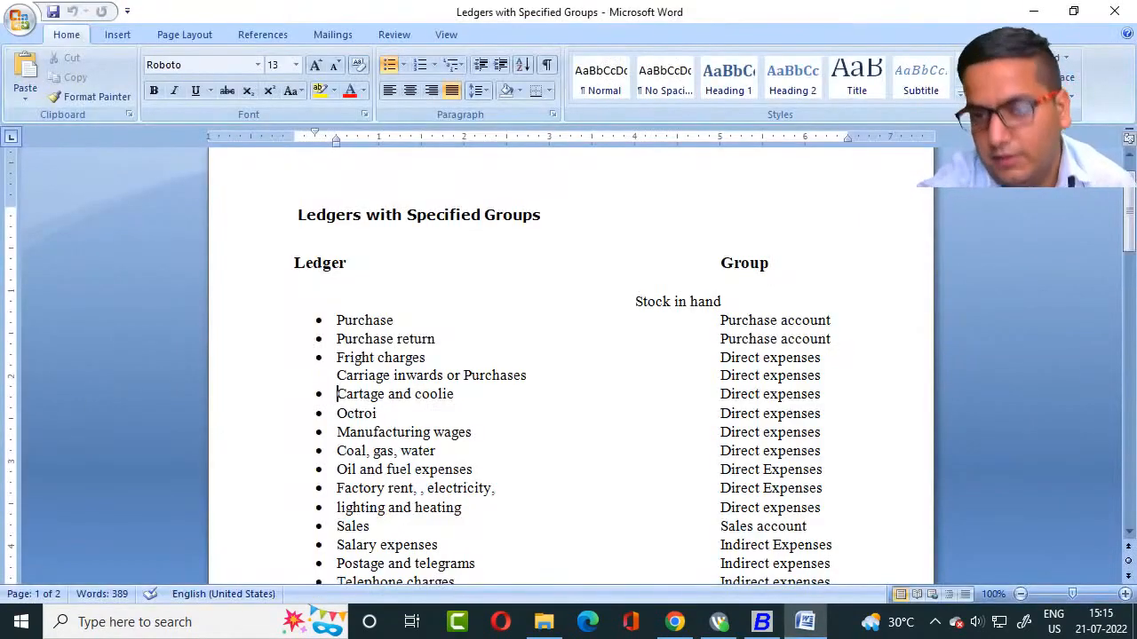
pyautogui.hotkey('alt', 'Tab')
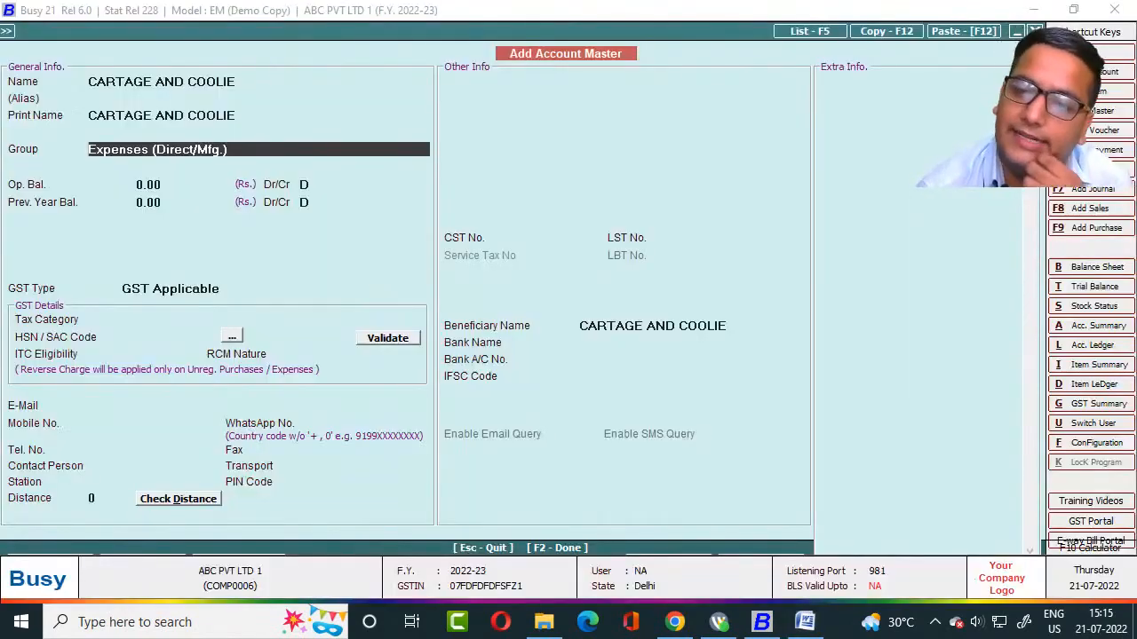
pyautogui.press('Return')
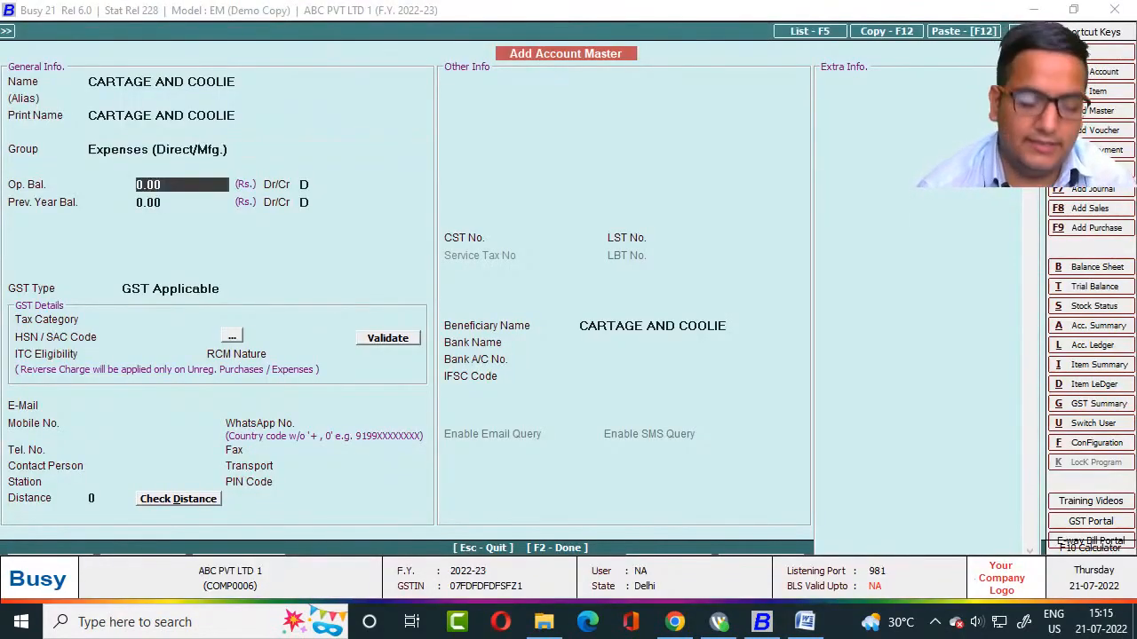
pyautogui.press('F2')
pyautogui.press('Return')
# Look up the manufacturing wages ledger in the Word document and name the new account in Busy WAGES A/C, leaving the alias blank.
pyautogui.hotkey('alt', 'Tab')
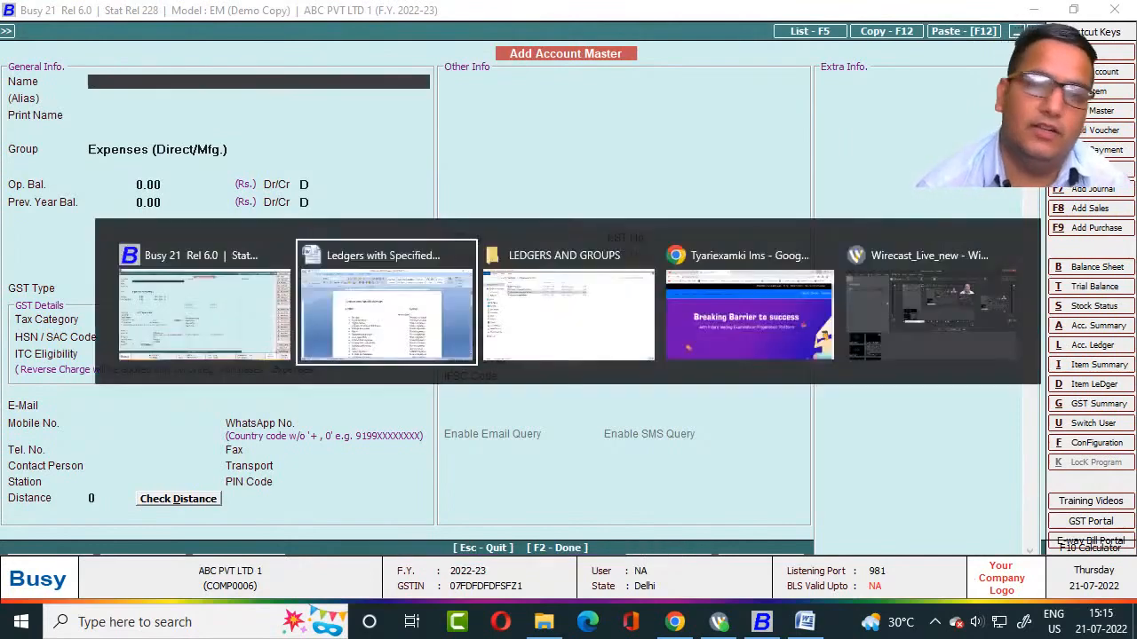
pyautogui.scroll(-1, 568, 373)
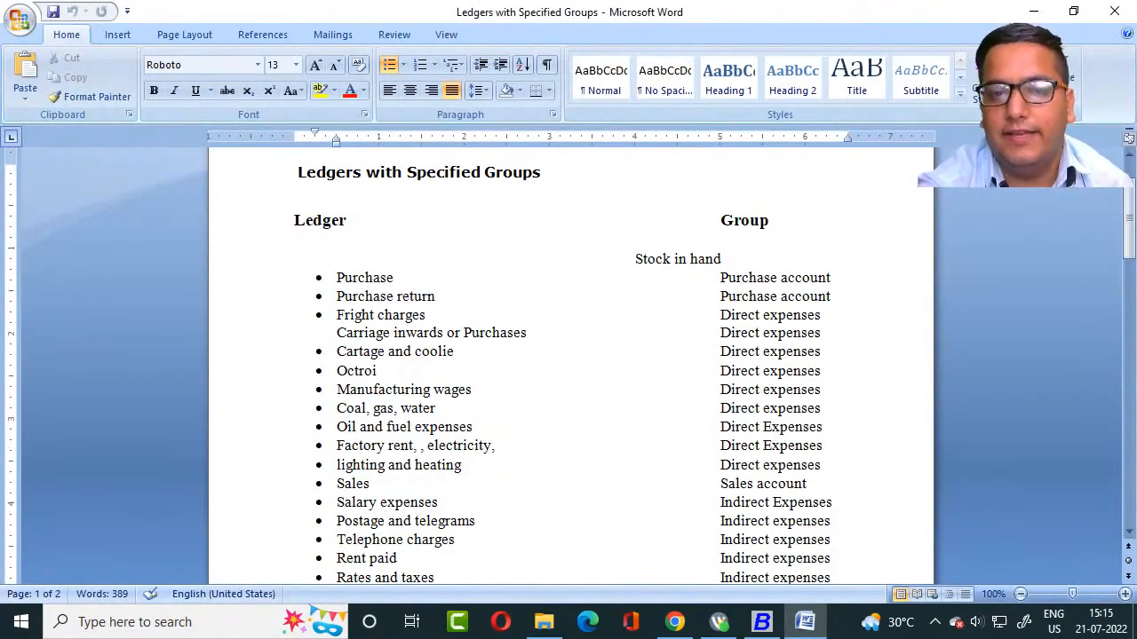
pyautogui.hotkey('alt', 'Tab')
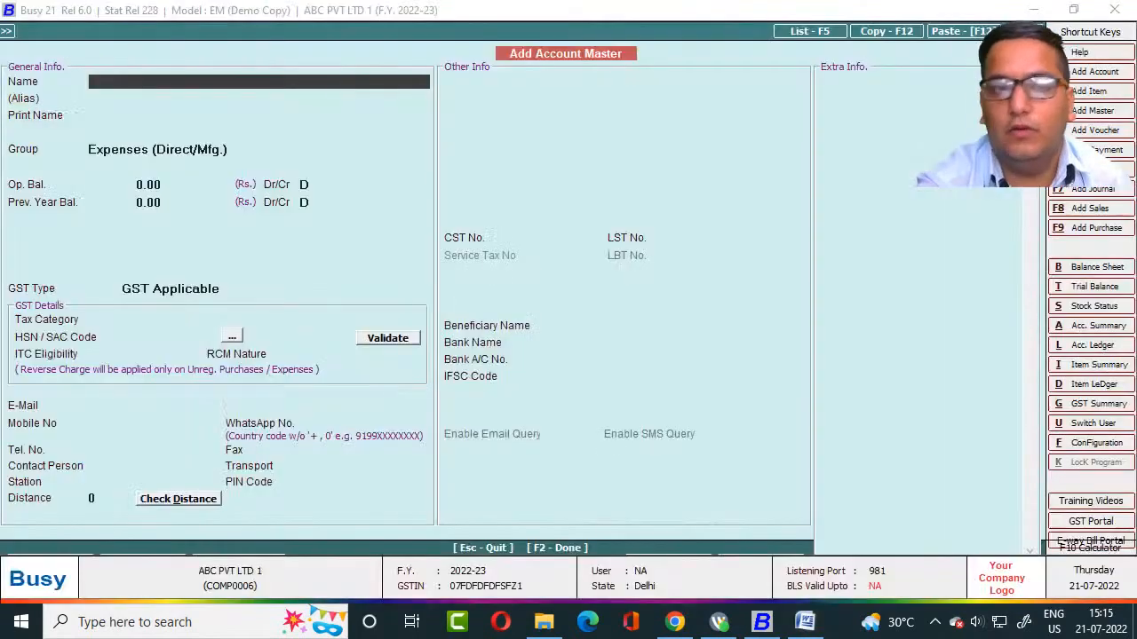
pyautogui.write('WAGES A')
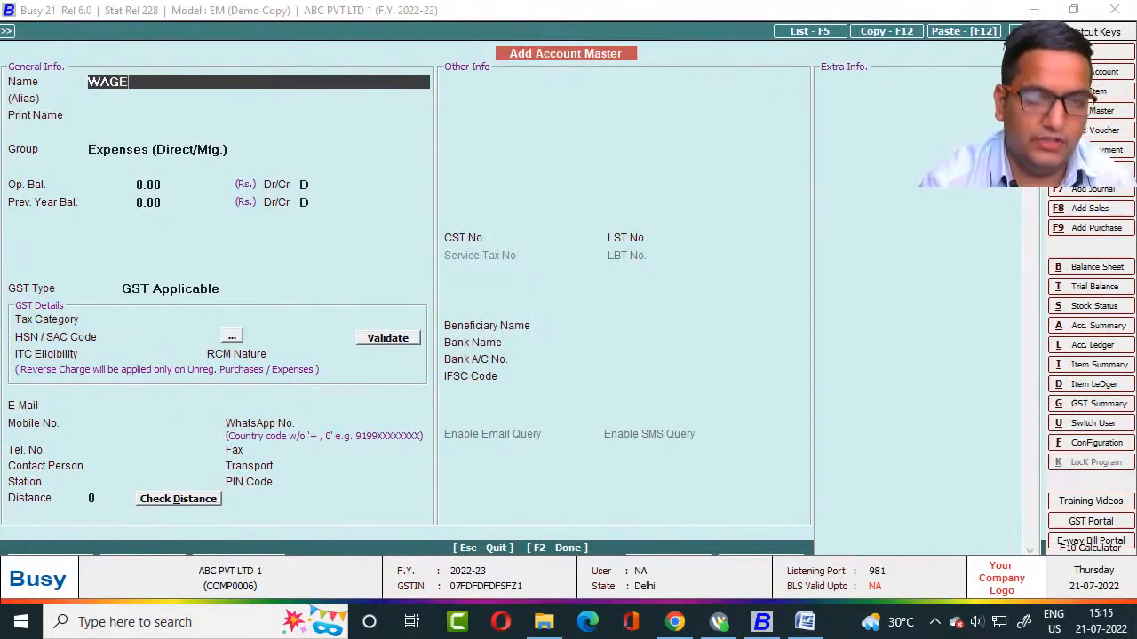
pyautogui.write('/C')
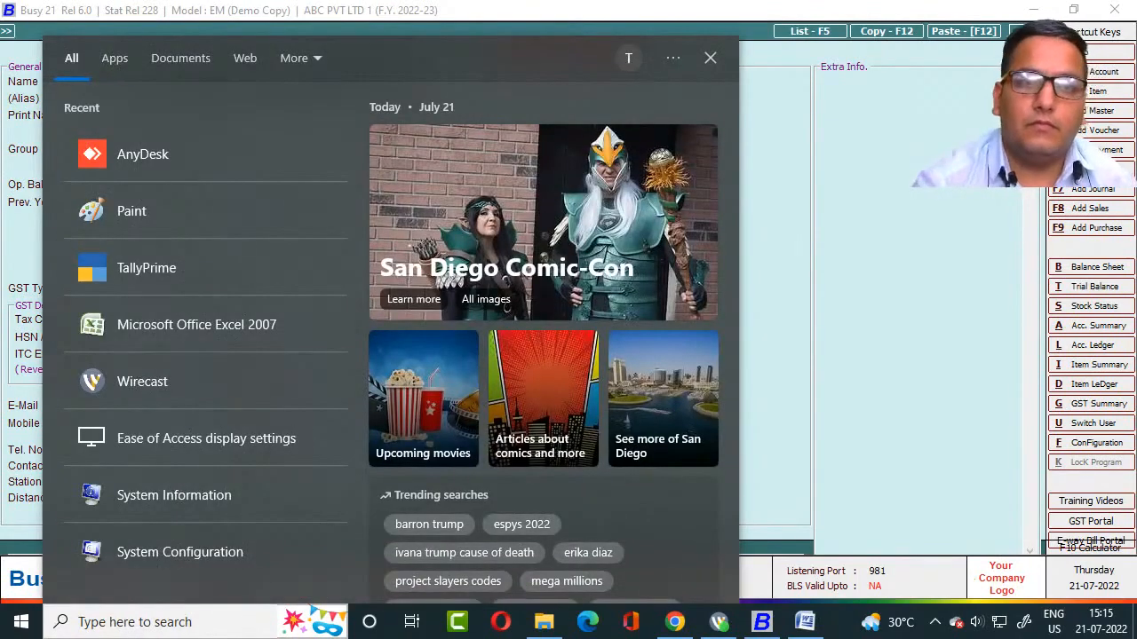
pyautogui.press('Escape')
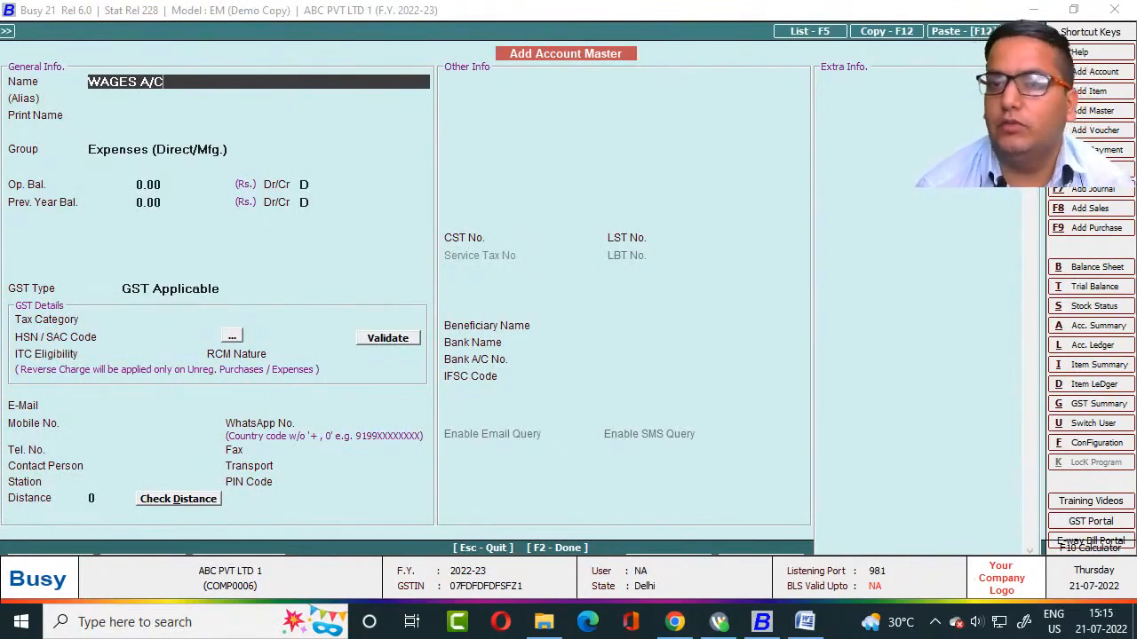
pyautogui.press('Return')
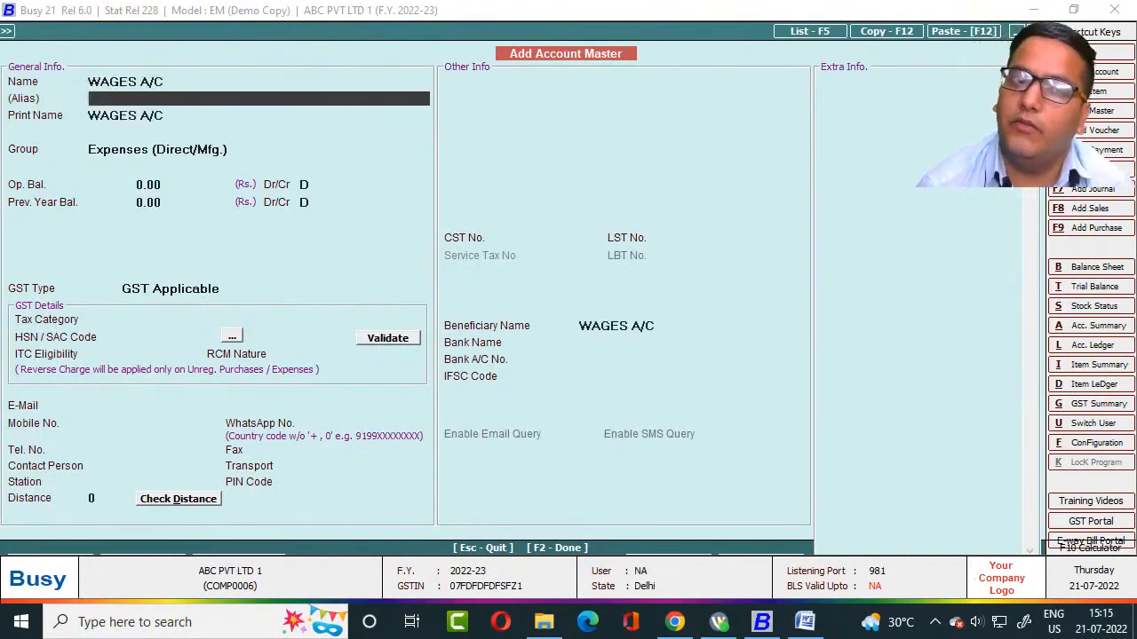
pyautogui.press('Return')
pyautogui.press('Return')
# Check the manufacturing wages group in the Word document, keep Expenses (Direct/Mfg.) in Busy and save the account.
pyautogui.hotkey('alt', 'Tab')
pyautogui.hotkey('alt', 'Tab')
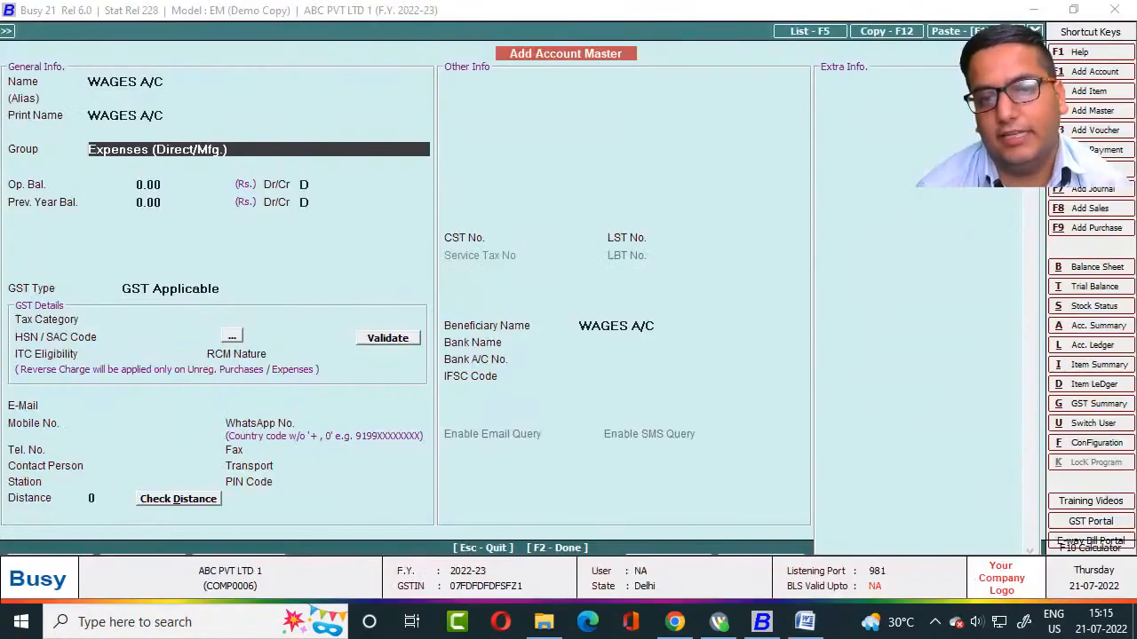
pyautogui.press('Return')
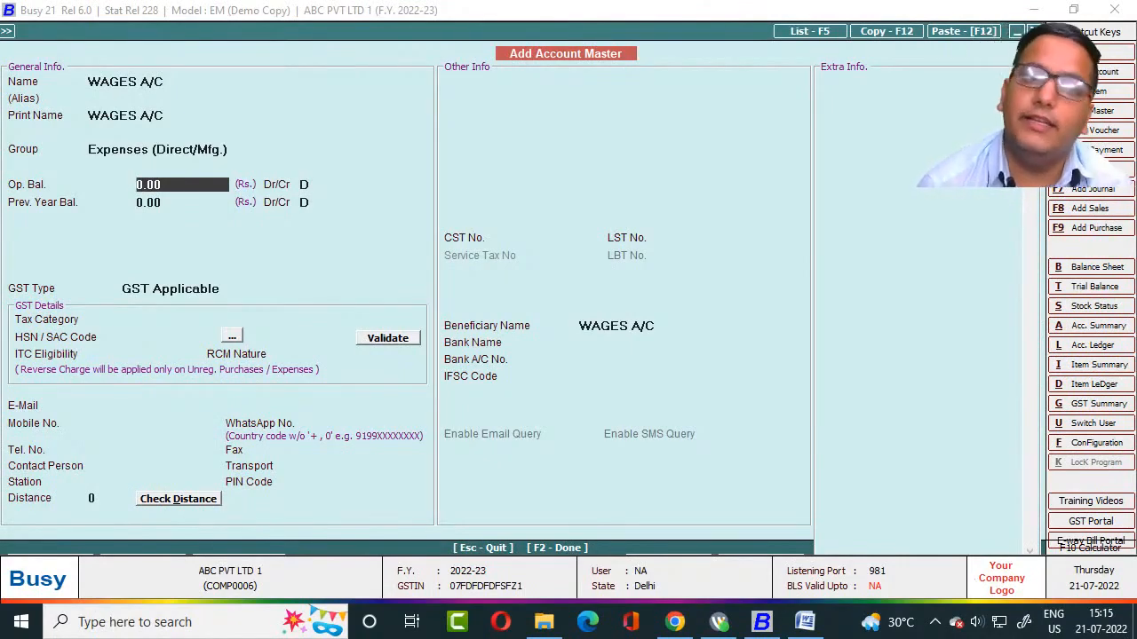
pyautogui.press('F2')
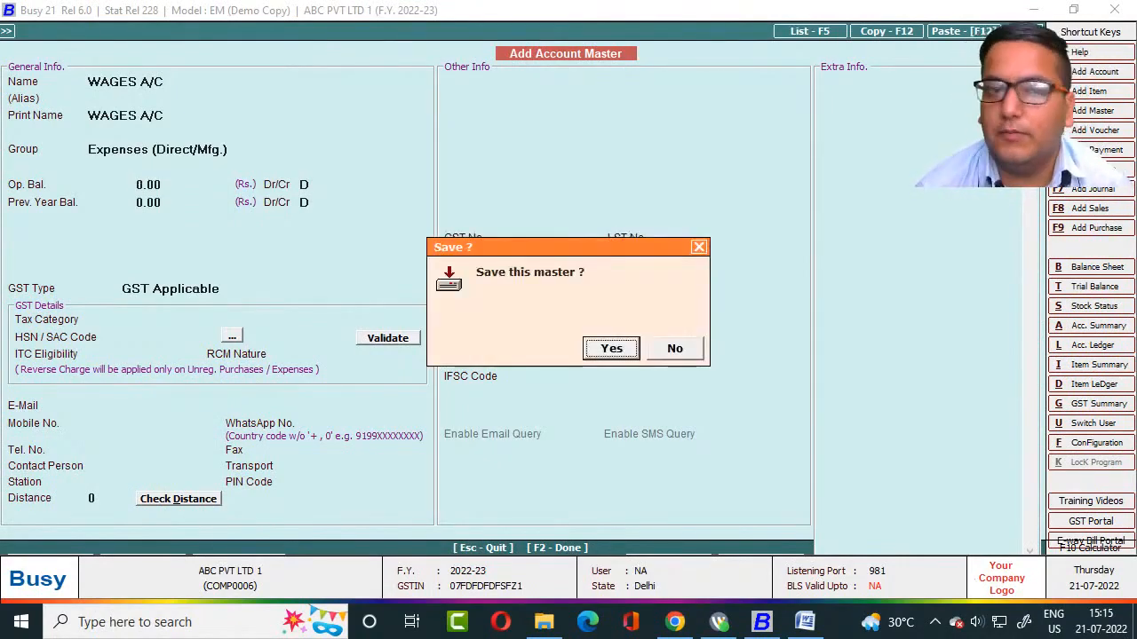
pyautogui.press('Return')
# Look up the factory rent ledger in the Word document and name the new account in Busy FACTORY RENT, leaving the alias blank.
pyautogui.hotkey('alt', 'Tab')
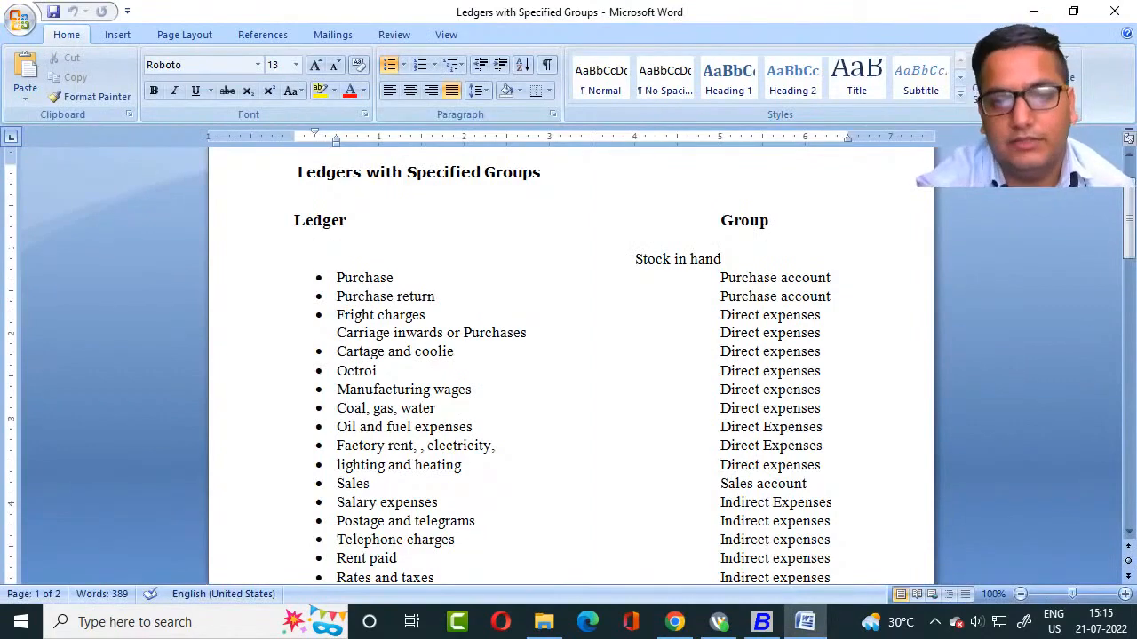
pyautogui.hotkey('alt', 'Tab')
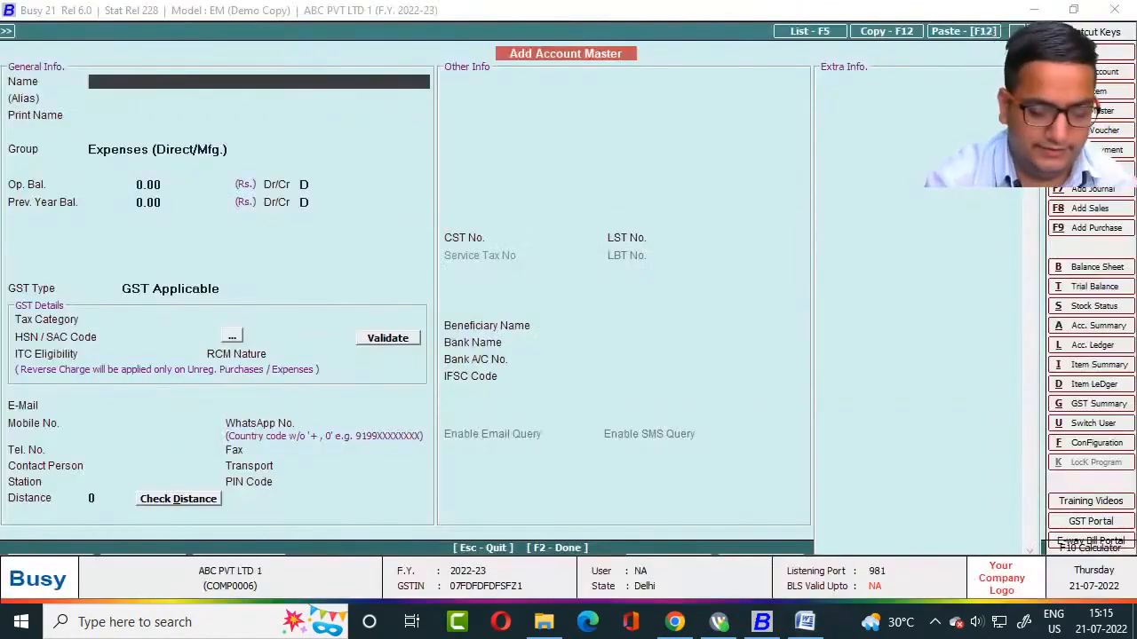
pyautogui.write('FACTO')
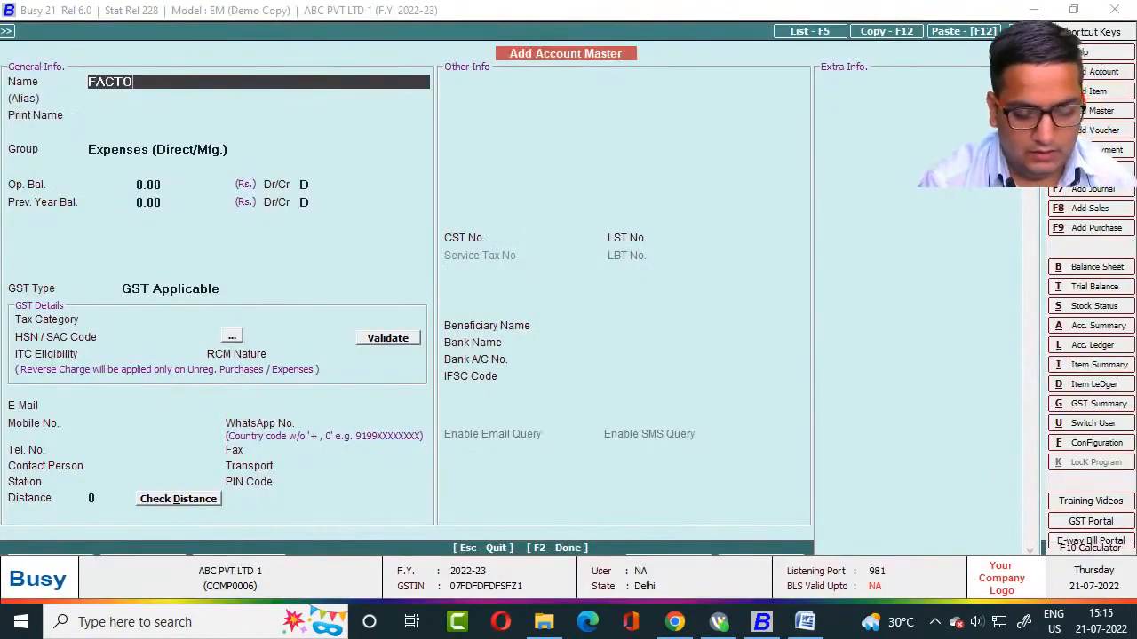
pyautogui.write('RY RE')
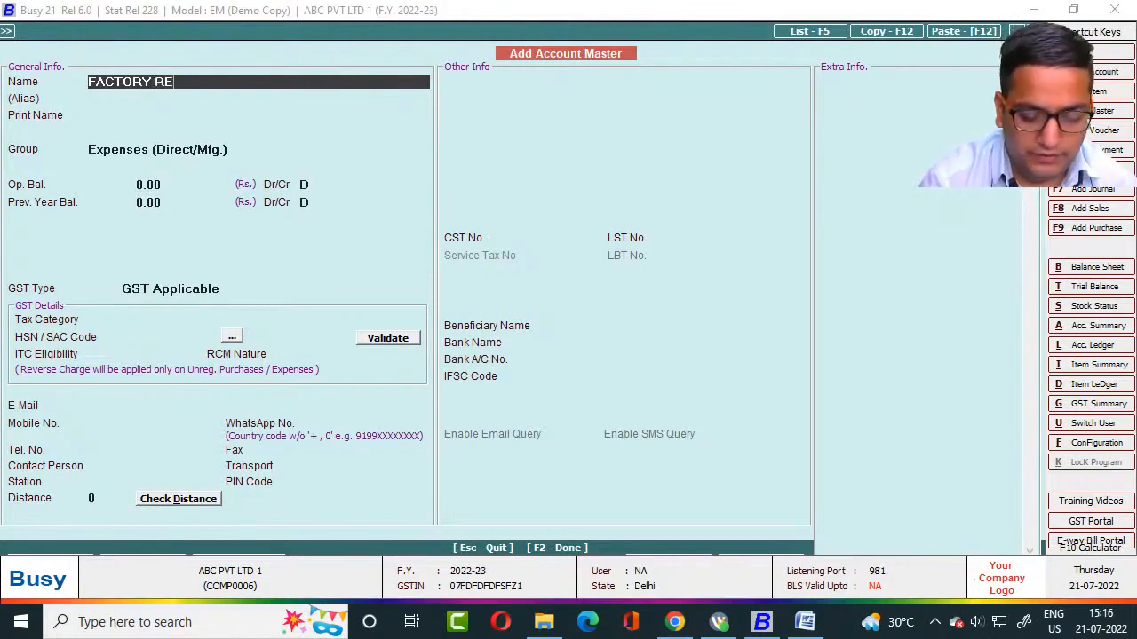
pyautogui.write('NT')
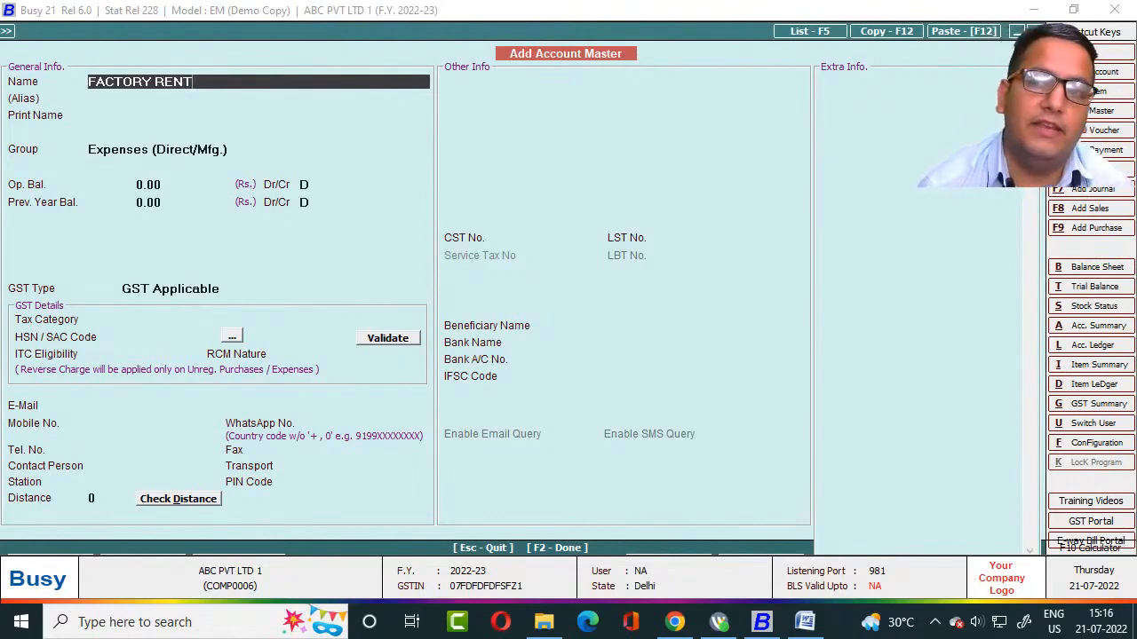
pyautogui.press('Return')
pyautogui.press('Return')
pyautogui.press('Return')
# Check the factory rent group in the Word document, choose Expenses (Direct/Mfg.) in Busy and save the account.
pyautogui.hotkey('alt', 'Tab')
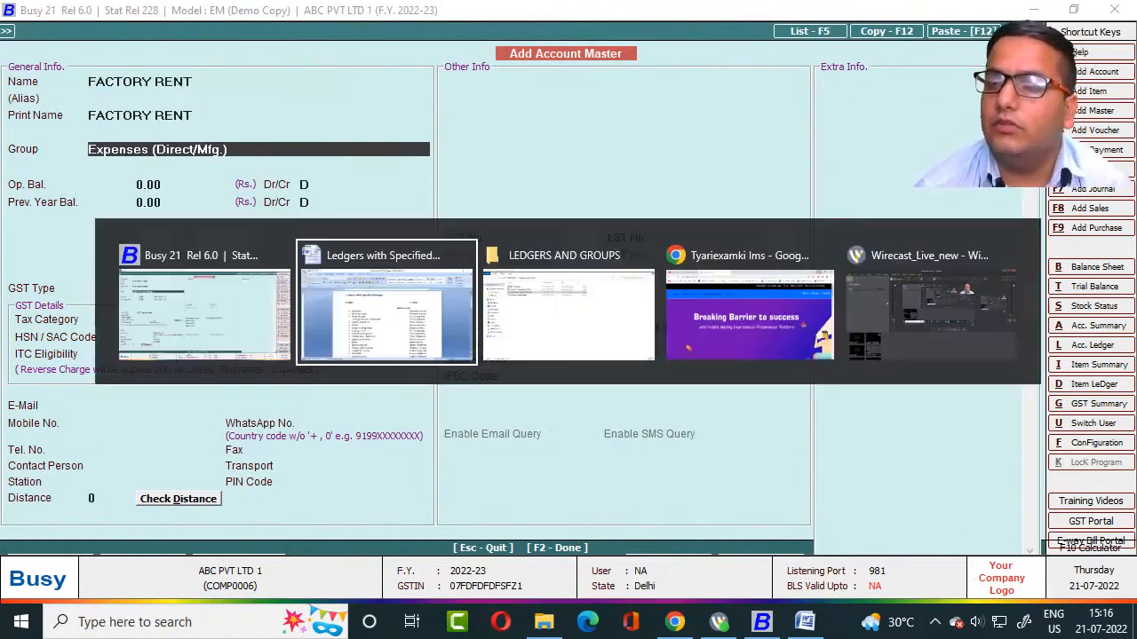
pyautogui.hotkey('alt', 'Tab')
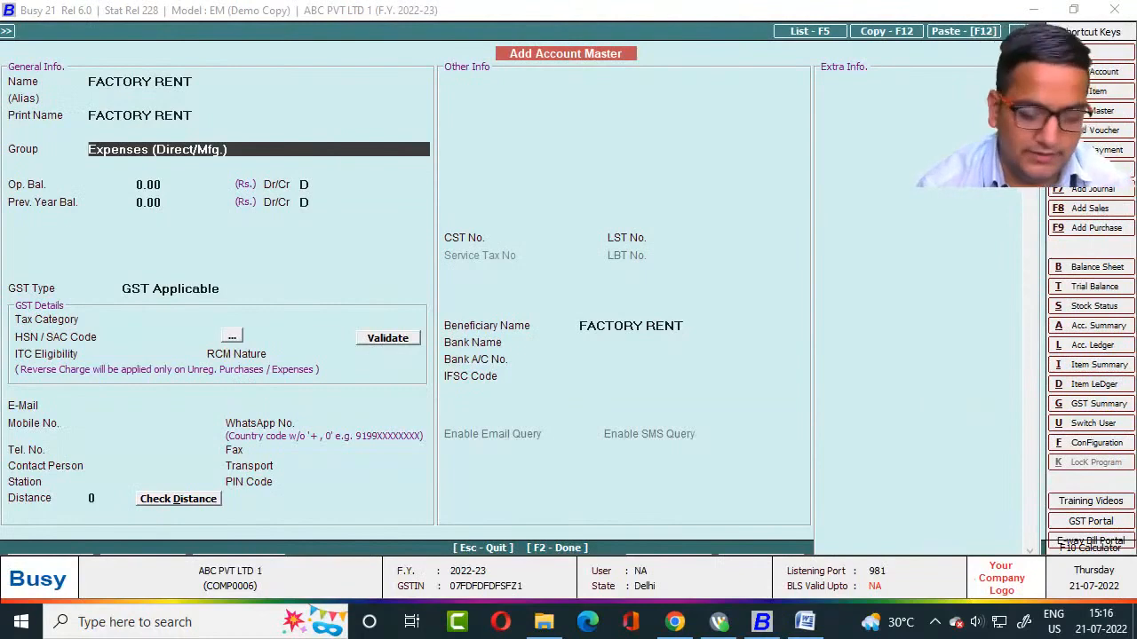
pyautogui.write('DI')
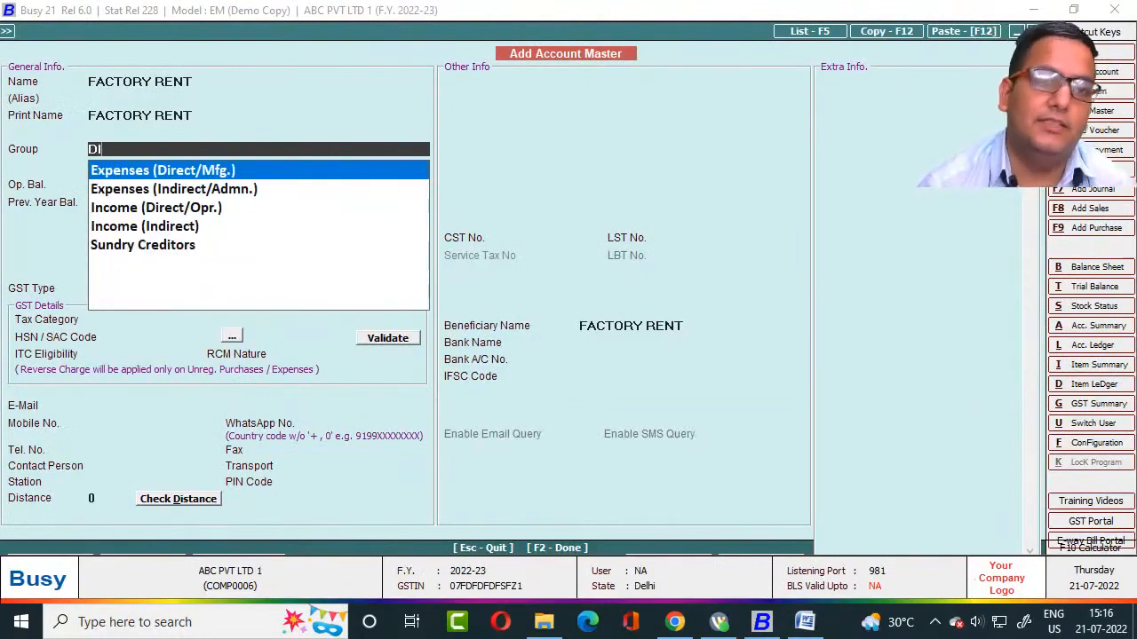
pyautogui.press('Return')
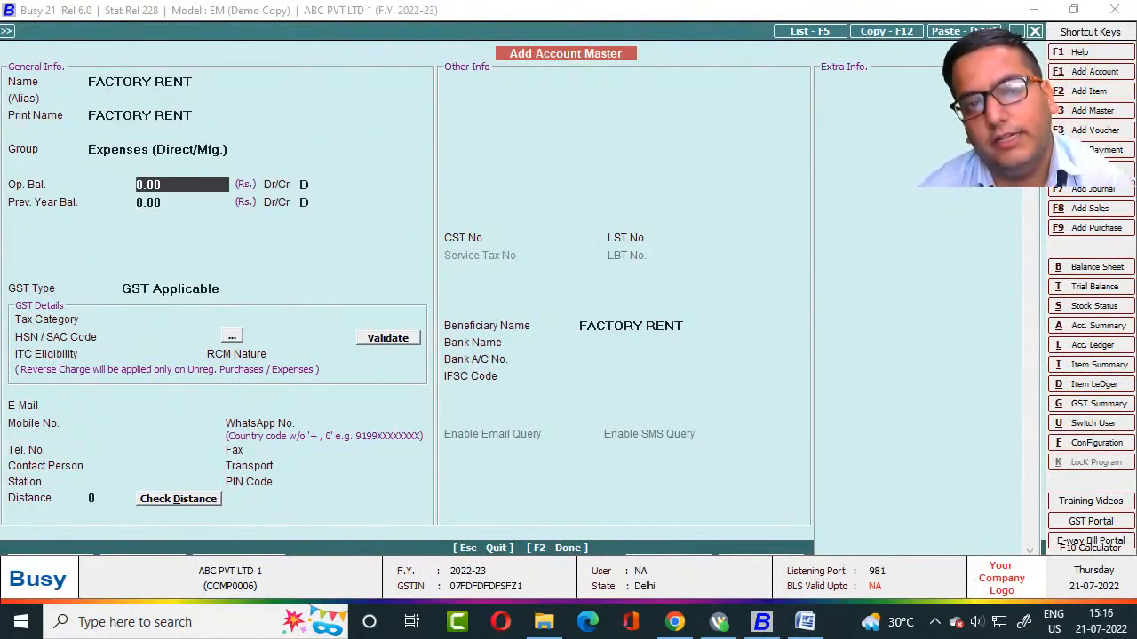
pyautogui.press('F2')
pyautogui.press('Return')
# Try to copy the lighting and heating ledger name from the Word document into the new account's name in Busy, and clear the name.
pyautogui.hotkey('alt', 'Tab')
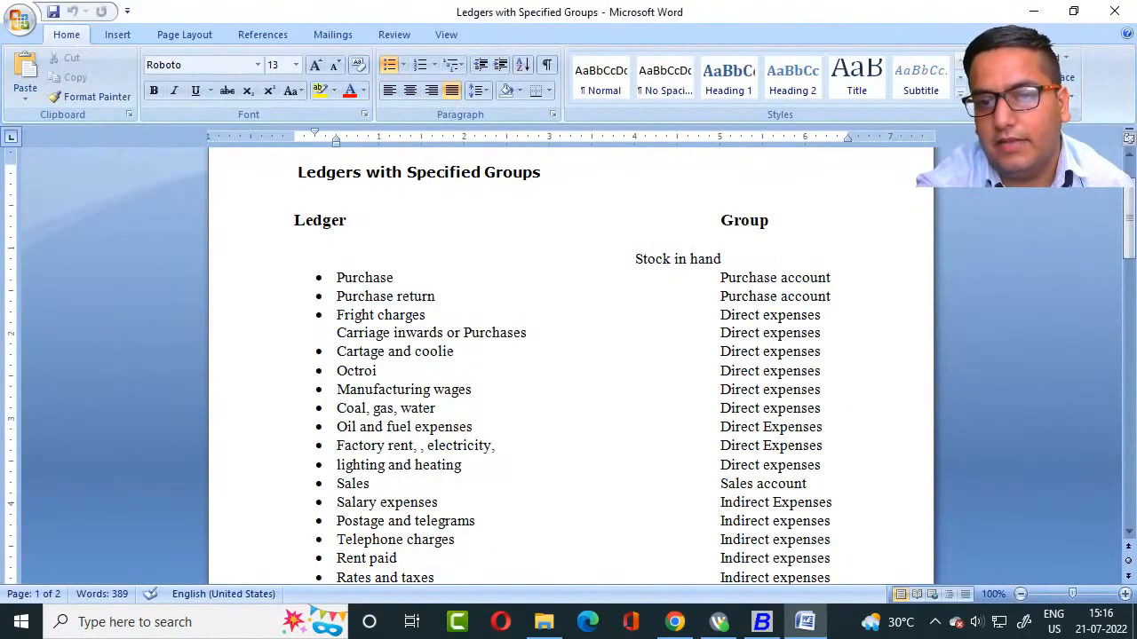
pyautogui.hotkey('alt', 'Tab')
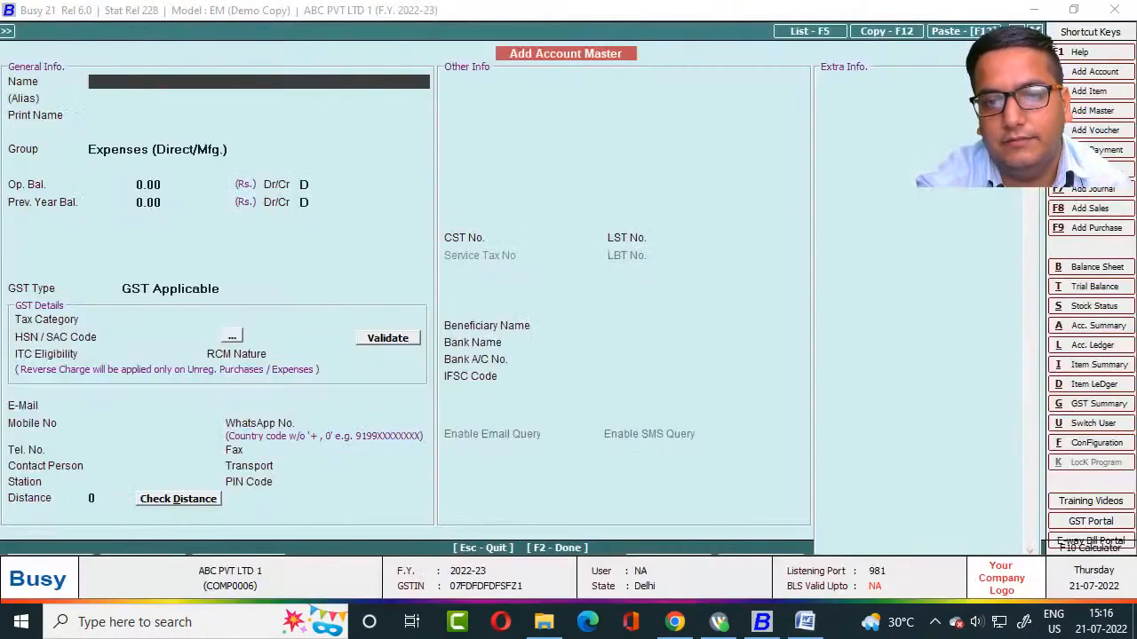
pyautogui.hotkey('alt', 'Tab')
pyautogui.moveTo(336, 465); pyautogui.dragTo(462, 465)
pyautogui.hotkey('alt', 'Tab')
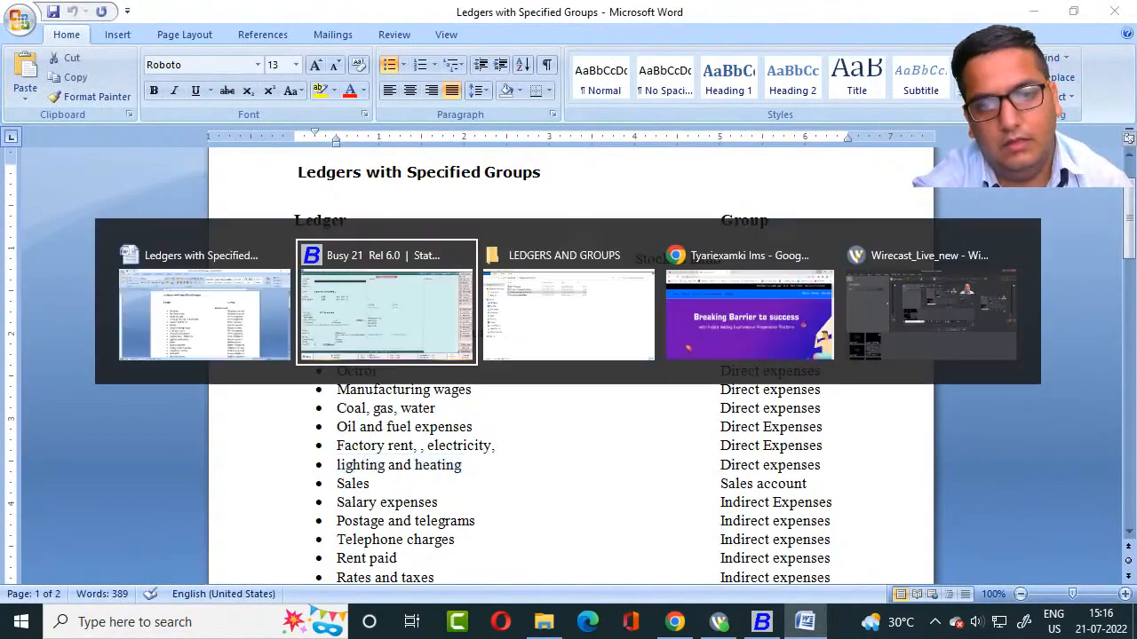
pyautogui.write('Fright charges')
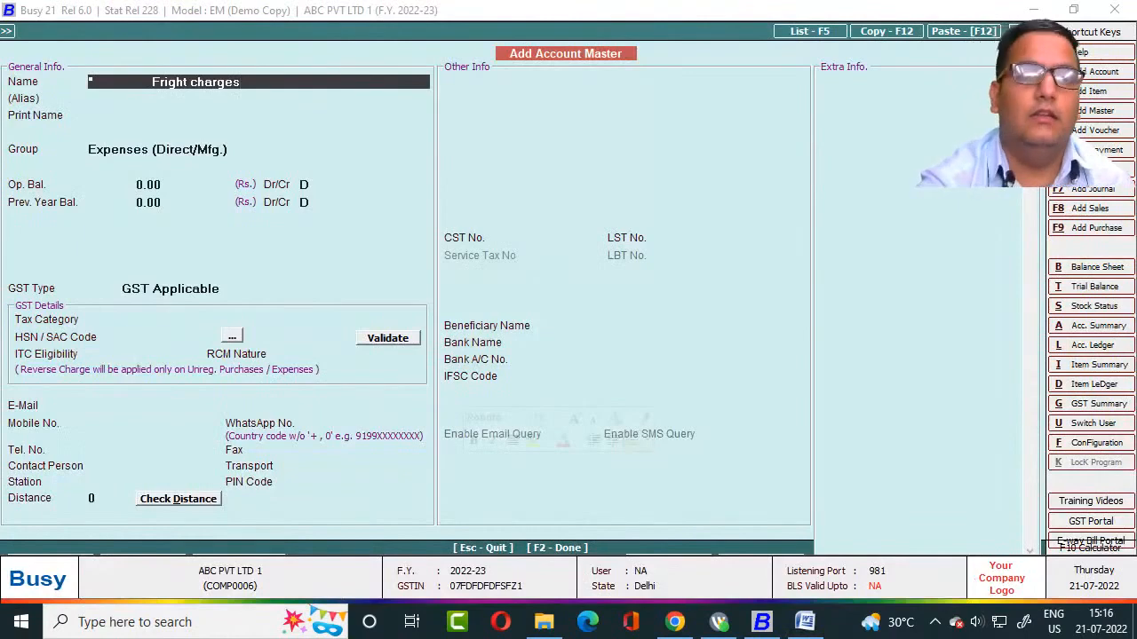
pyautogui.press('BackSpace')
pyautogui.press('BackSpace')
pyautogui.press('BackSpace')
pyautogui.press('BackSpace')
pyautogui.press('BackSpace')
pyautogui.press('BackSpace')
pyautogui.press('BackSpace')
pyautogui.press('BackSpace')
pyautogui.press('BackSpace')
pyautogui.press('BackSpace')
pyautogui.press('BackSpace')
pyautogui.press('BackSpace')
pyautogui.press('BackSpace')
pyautogui.press('BackSpace')
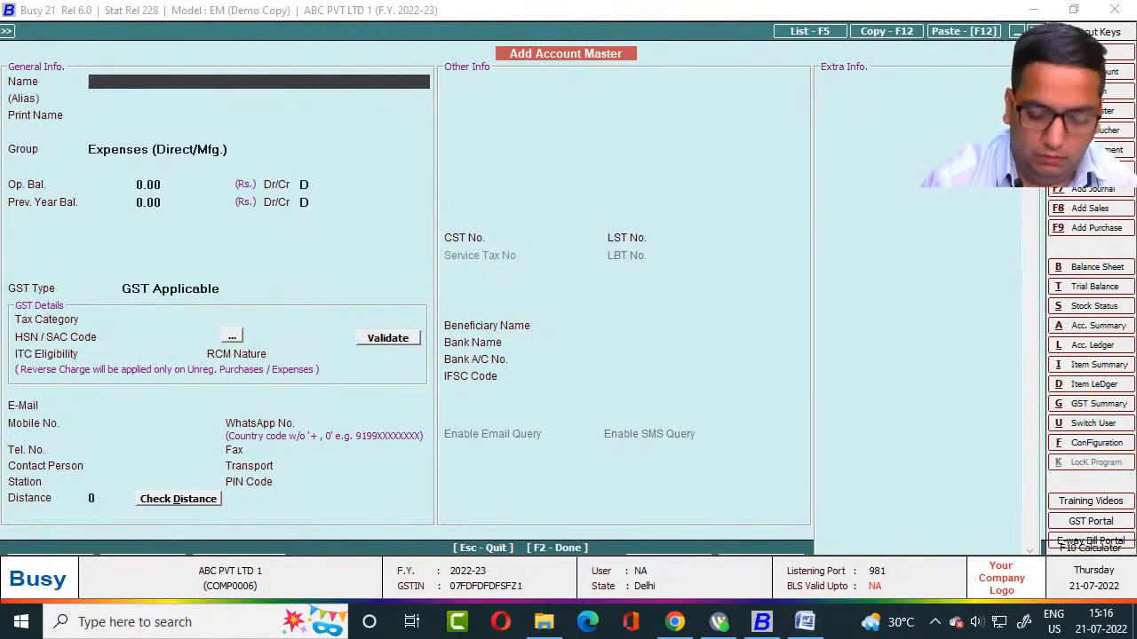
# Name the new account LIGHTING AND HEATING EXP.
pyautogui.write('LIGHT')
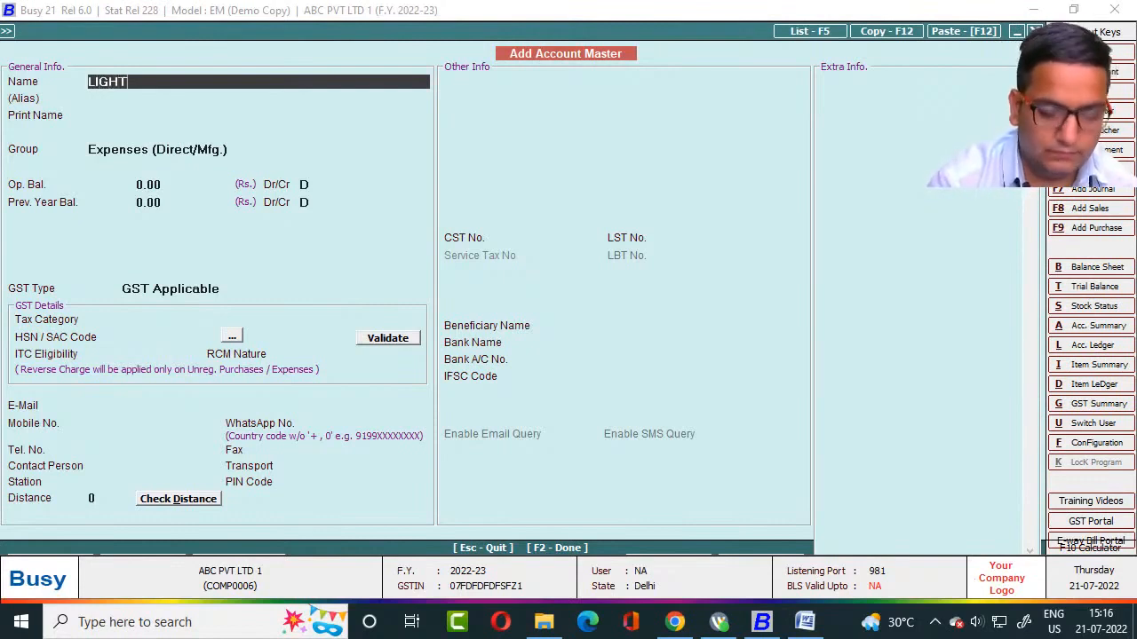
pyautogui.write('ING')
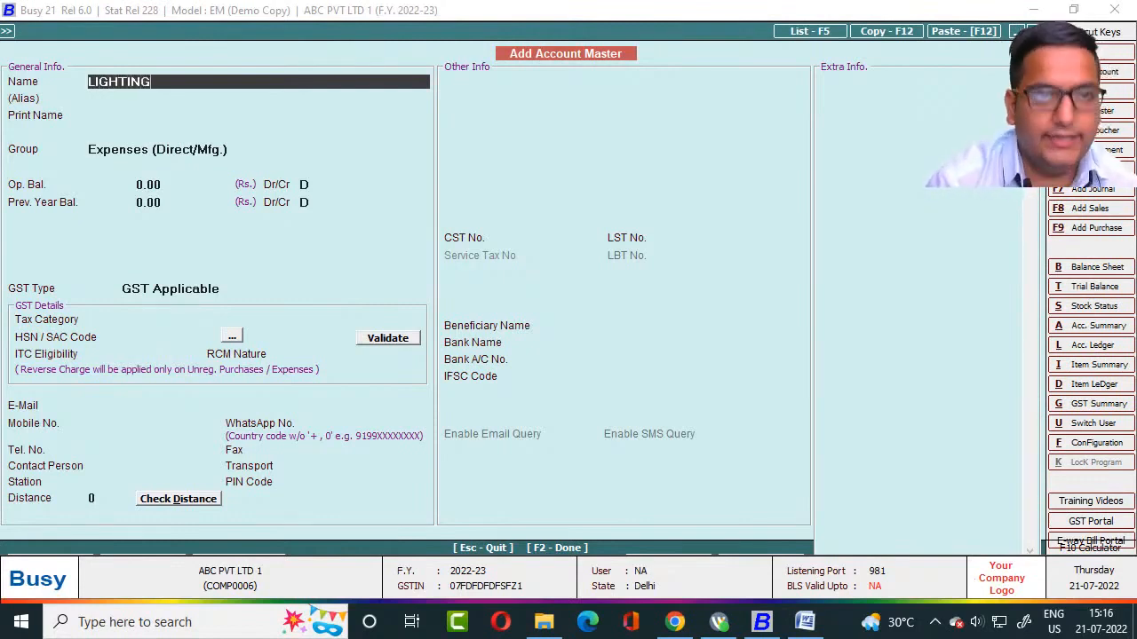
pyautogui.write(' AND')
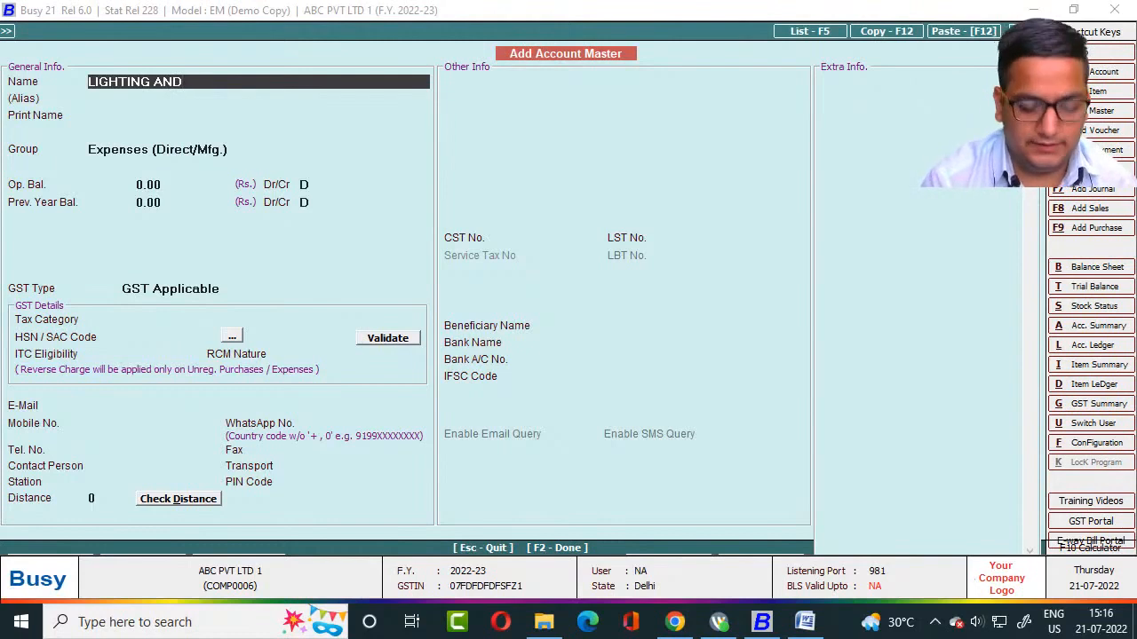
pyautogui.write(' HAETI')
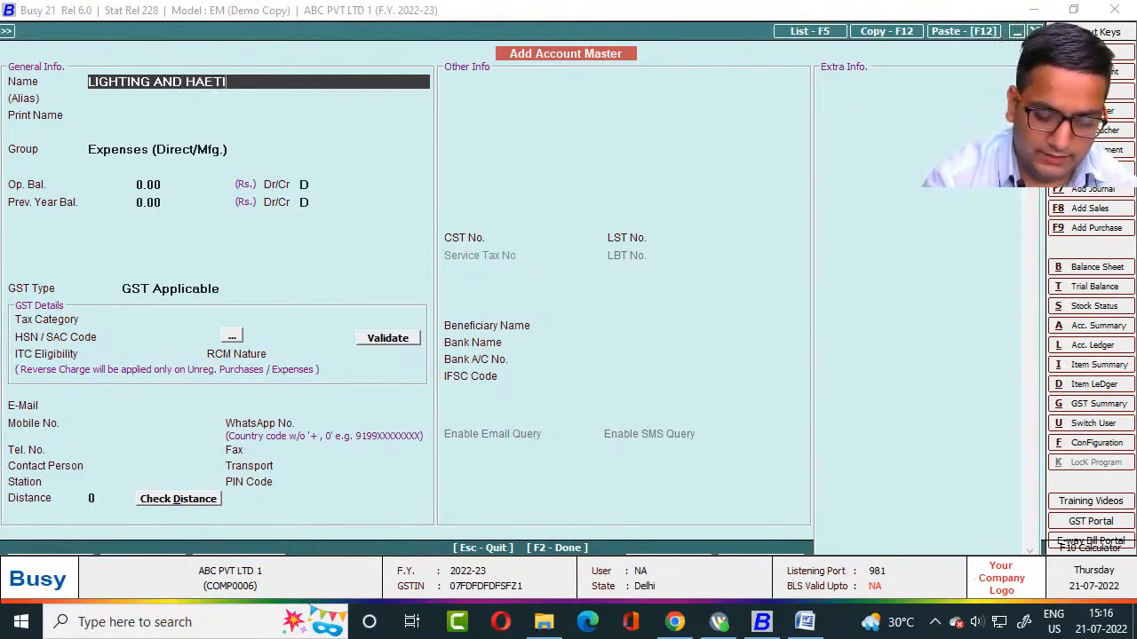
pyautogui.write('NG')
pyautogui.press('BackSpace')
pyautogui.press('BackSpace')
pyautogui.press('BackSpace')
pyautogui.press('BackSpace')
pyautogui.press('BackSpace')
pyautogui.press('BackSpace')
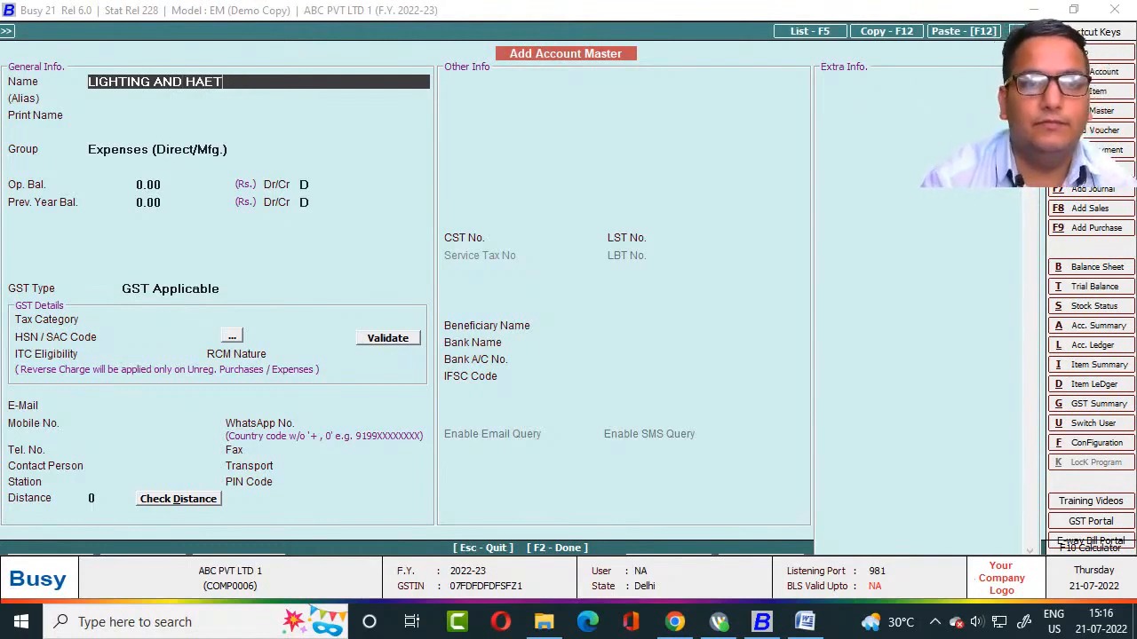
pyautogui.write('EAT')
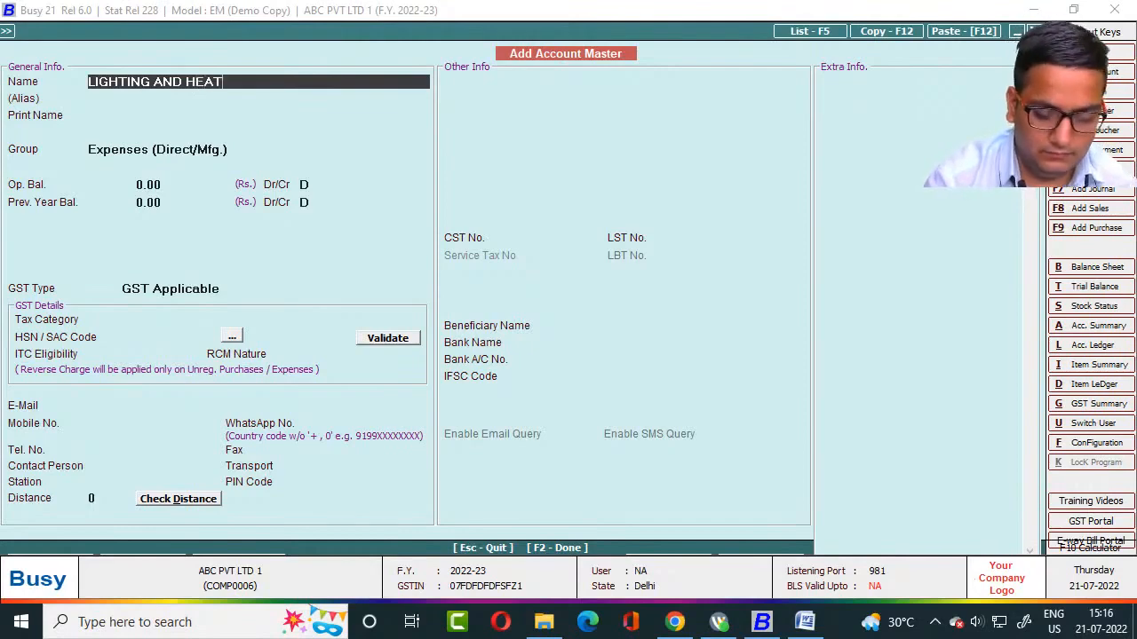
pyautogui.write('ING E')
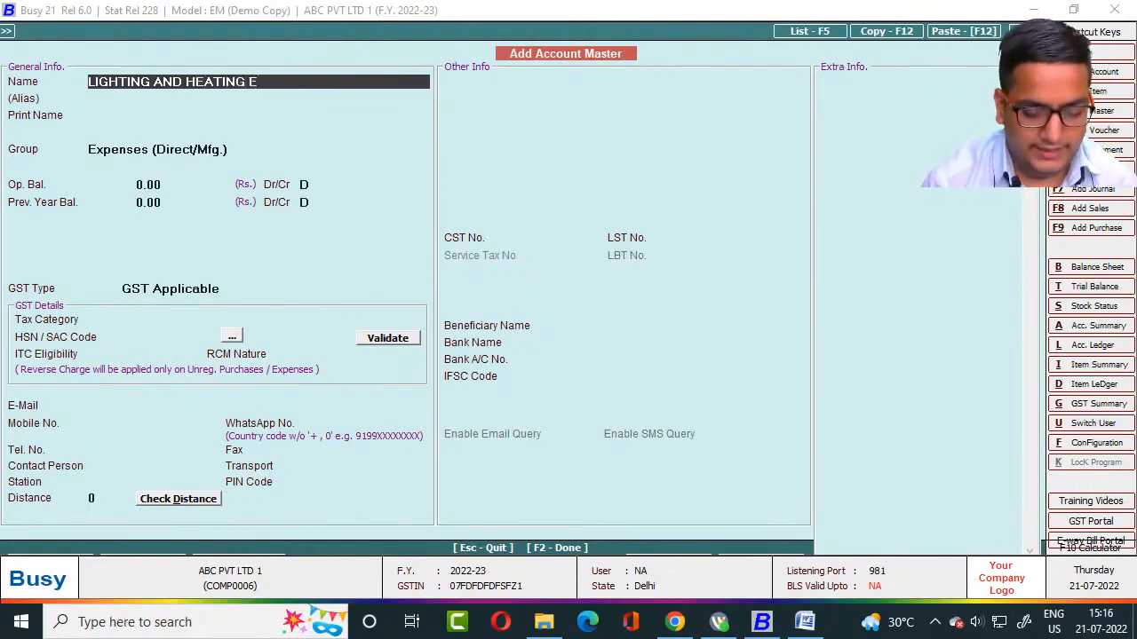
pyautogui.write('XP')
pyautogui.hotkey('alt', 'Tab')
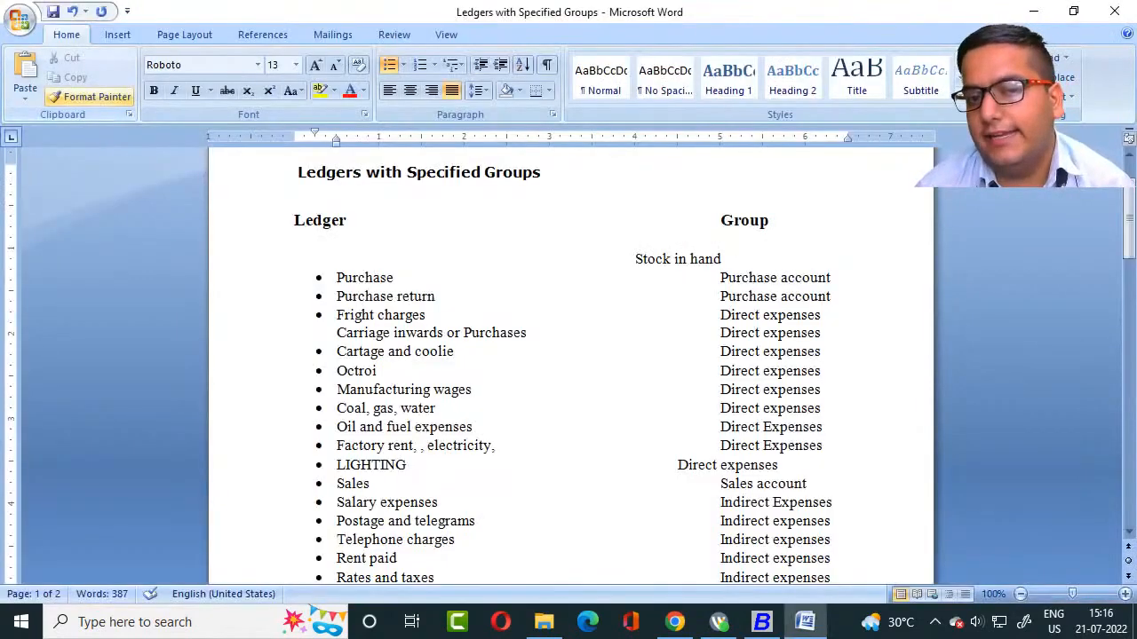
pyautogui.hotkey('alt', 'Tab')
pyautogui.hotkey('alt', 'Tab')
pyautogui.press('Return')
pyautogui.press('Return')
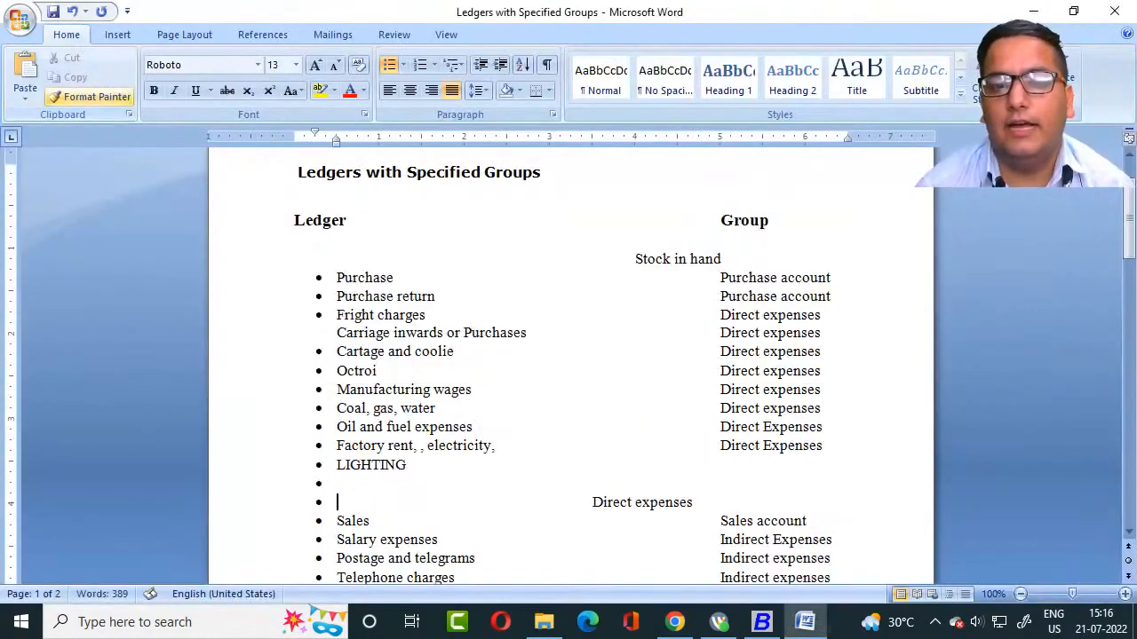
# Return to Busy, leave the lighting and heating account's alias blank and assign it to the Expenses (Direct/Mfg.) group.
pyautogui.hotkey('alt', 'Tab')
pyautogui.press('Return')
pyautogui.press('Return')
pyautogui.press('Return')
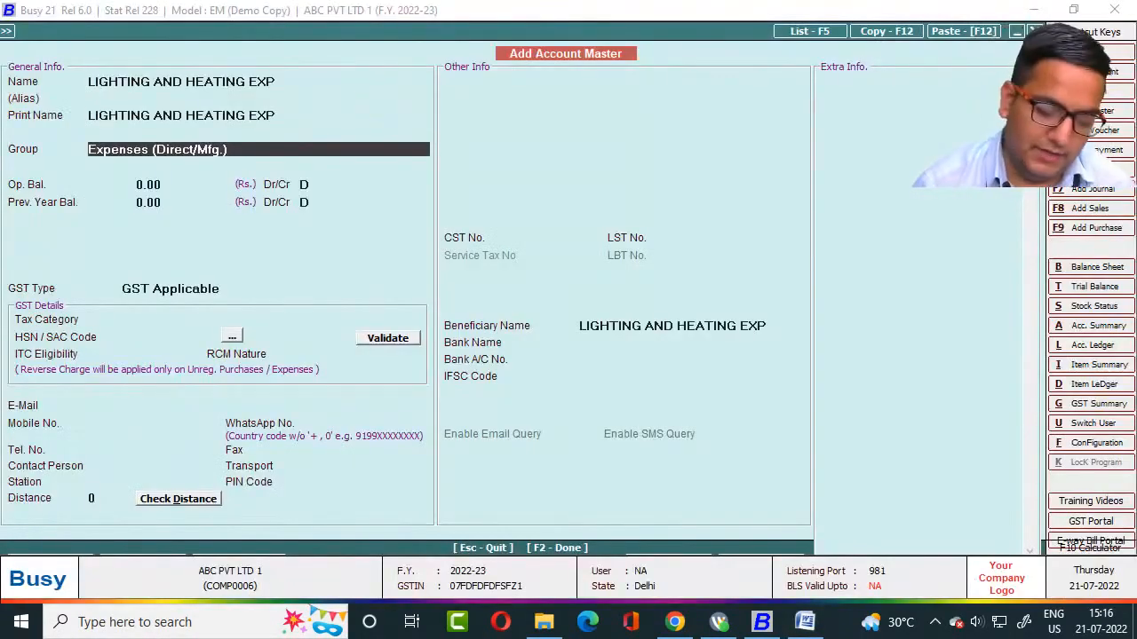
pyautogui.write('DI')
pyautogui.press('Return')
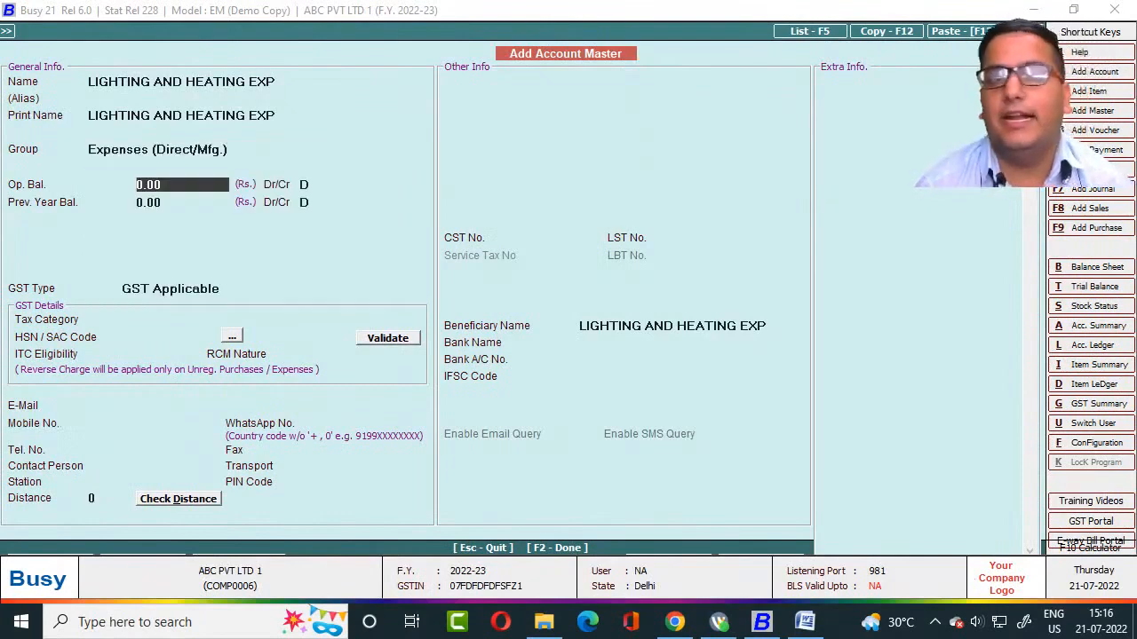
# Save the lighting and heating account in Busy, and restore the overwritten lighting and heating entry in the Word ledger list.
pyautogui.press('F2')
pyautogui.press('Return')
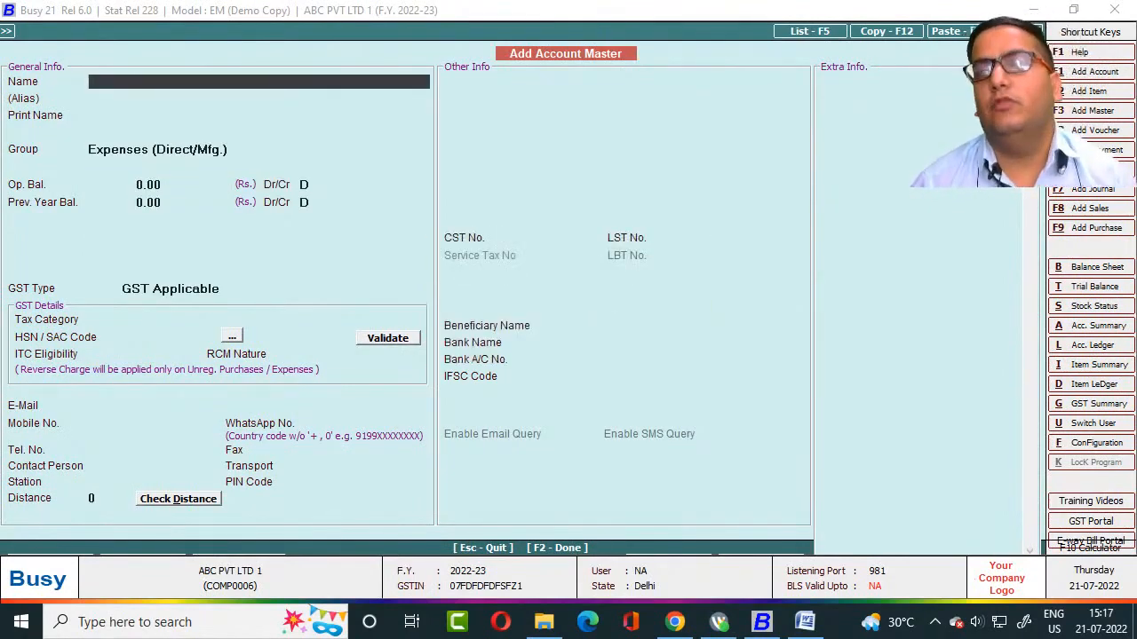
pyautogui.hotkey('alt', 'Tab')
pyautogui.press('Delete')
pyautogui.press('Delete')
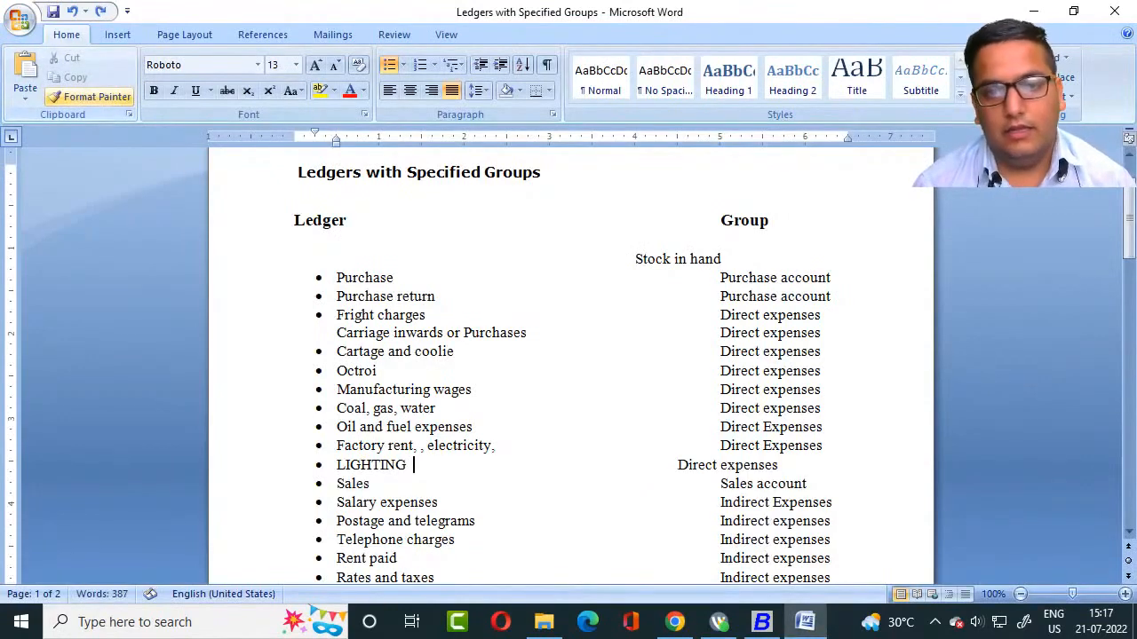
pyautogui.hotkey('ctrl', 'z')
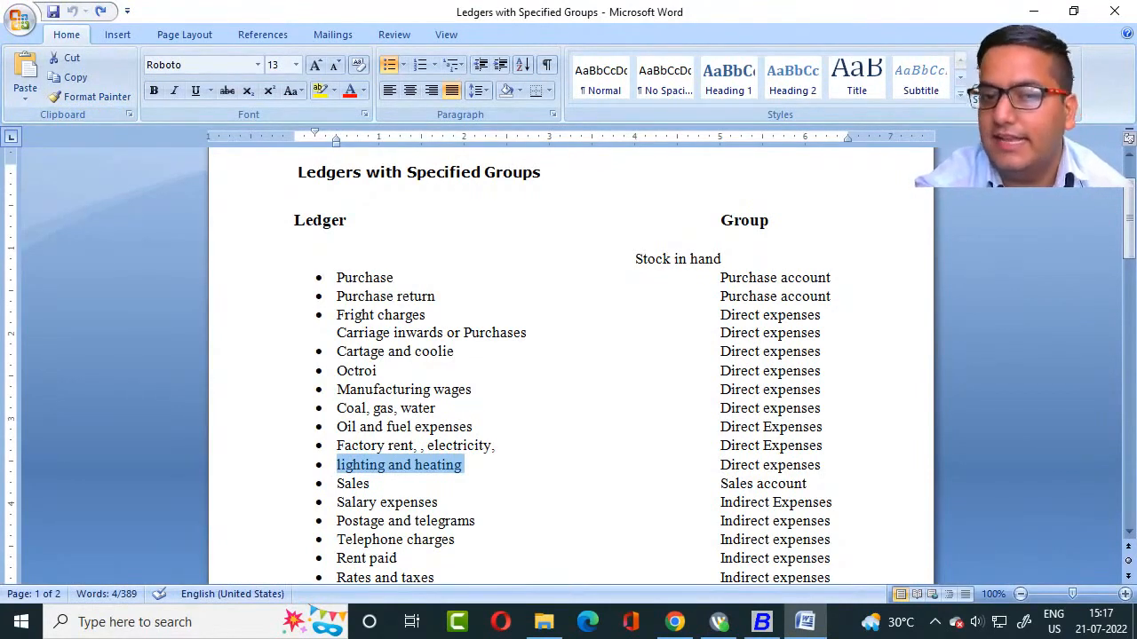
# Look through the next ledgers in the Word list and name the new account in Busy SALARY A/C.
pyautogui.scroll(-1, 571, 366)
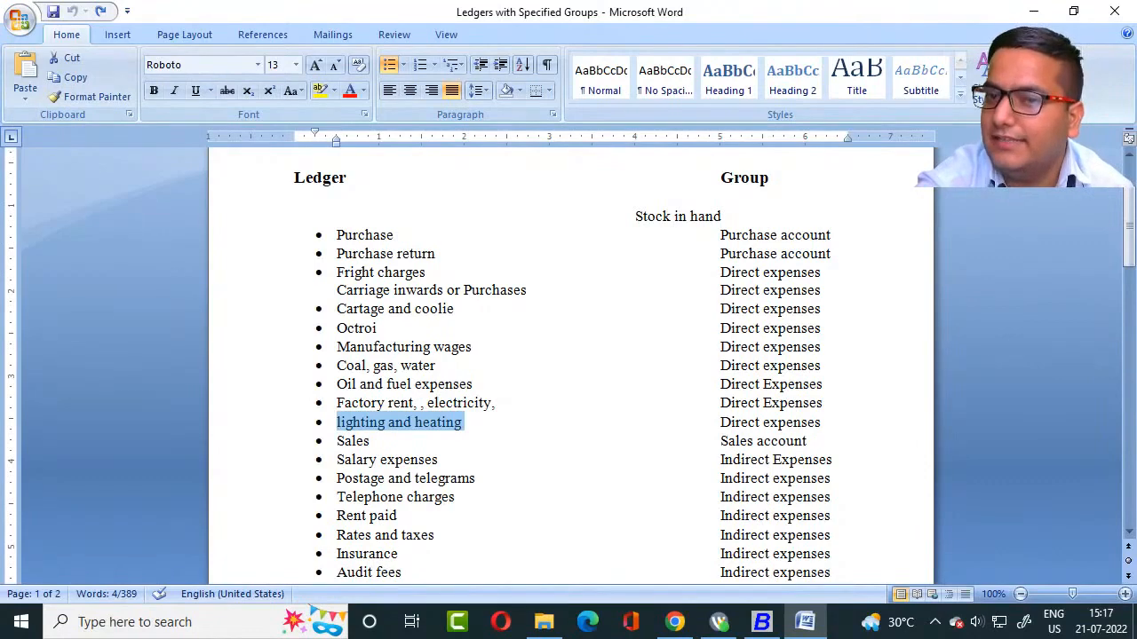
pyautogui.scroll(-2, 571, 366)
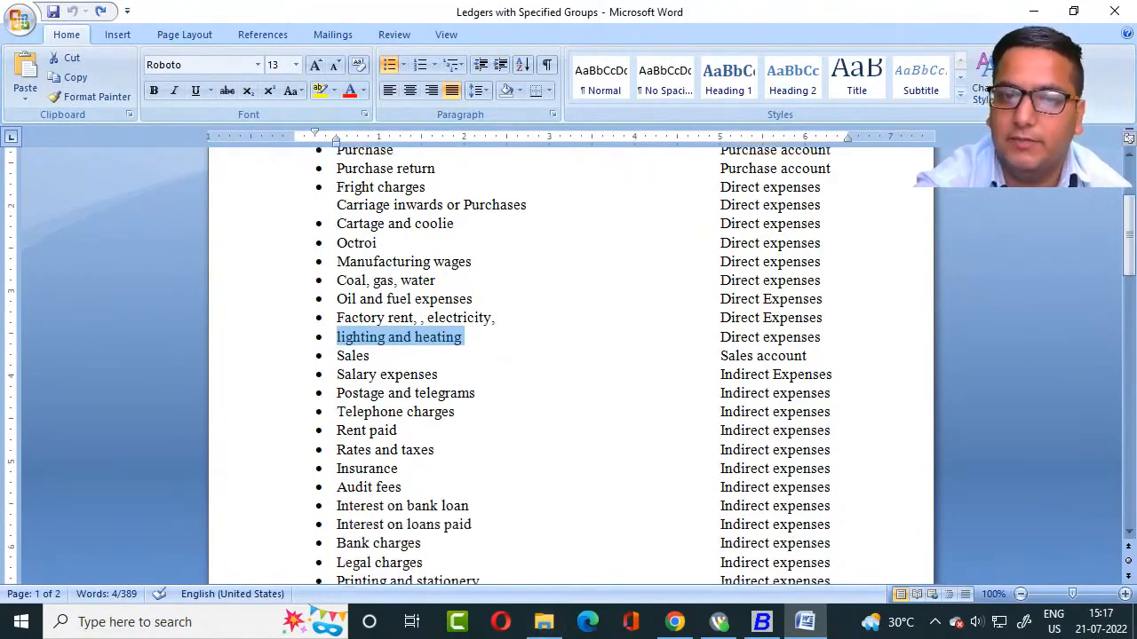
pyautogui.hotkey('alt', 'Tab')
pyautogui.hotkey('alt', 'Tab')
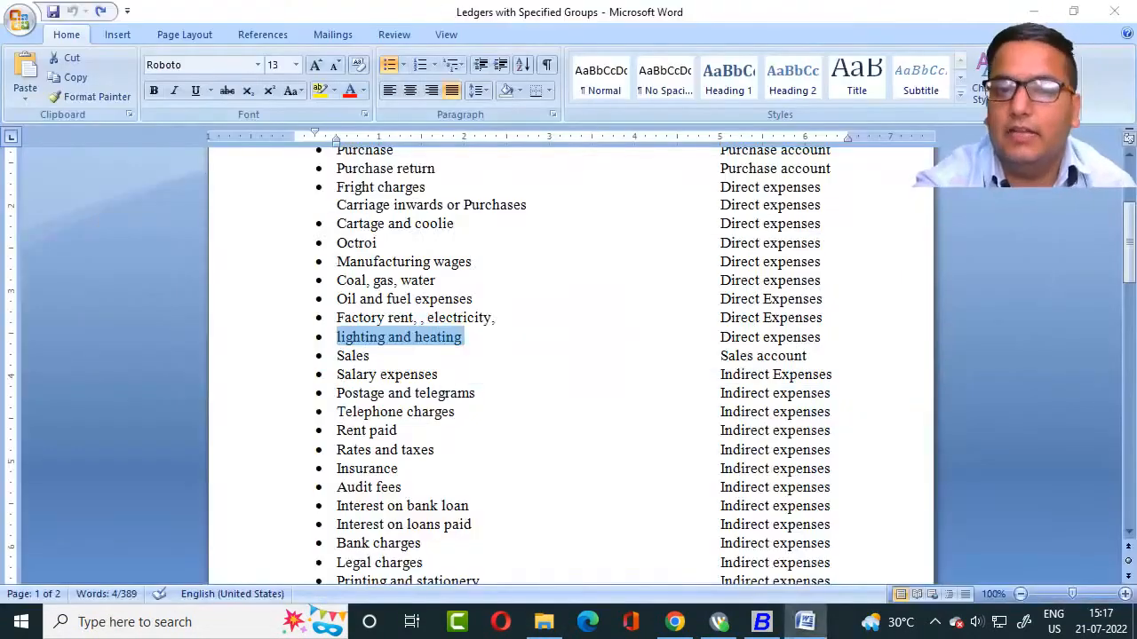
pyautogui.hotkey('alt', 'Tab')
pyautogui.write('SALARY')
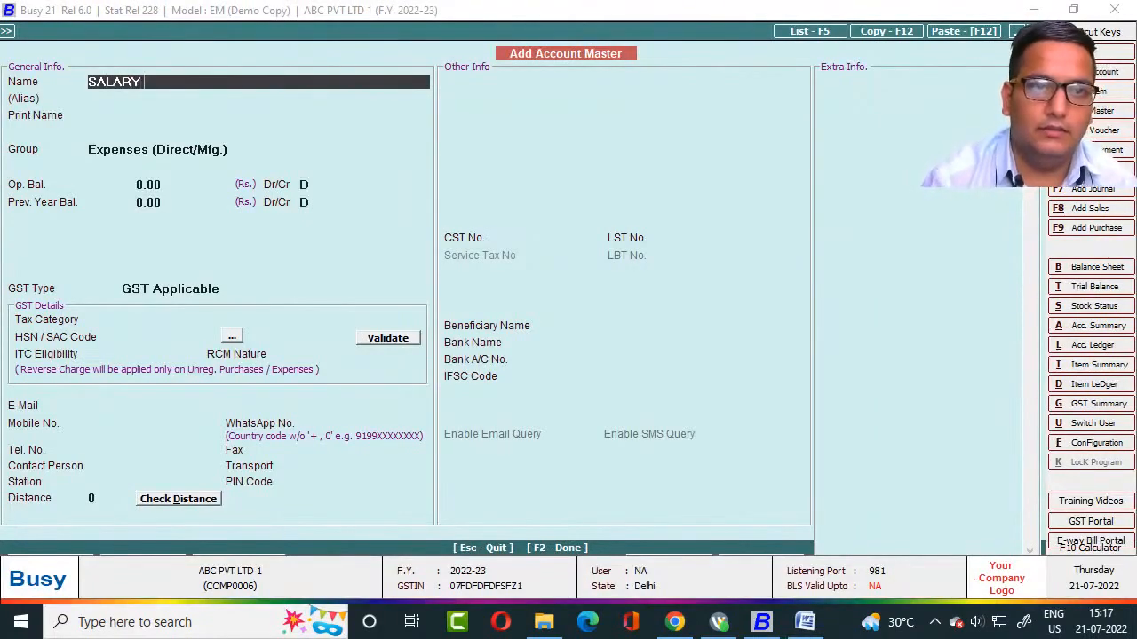
pyautogui.write(' A')
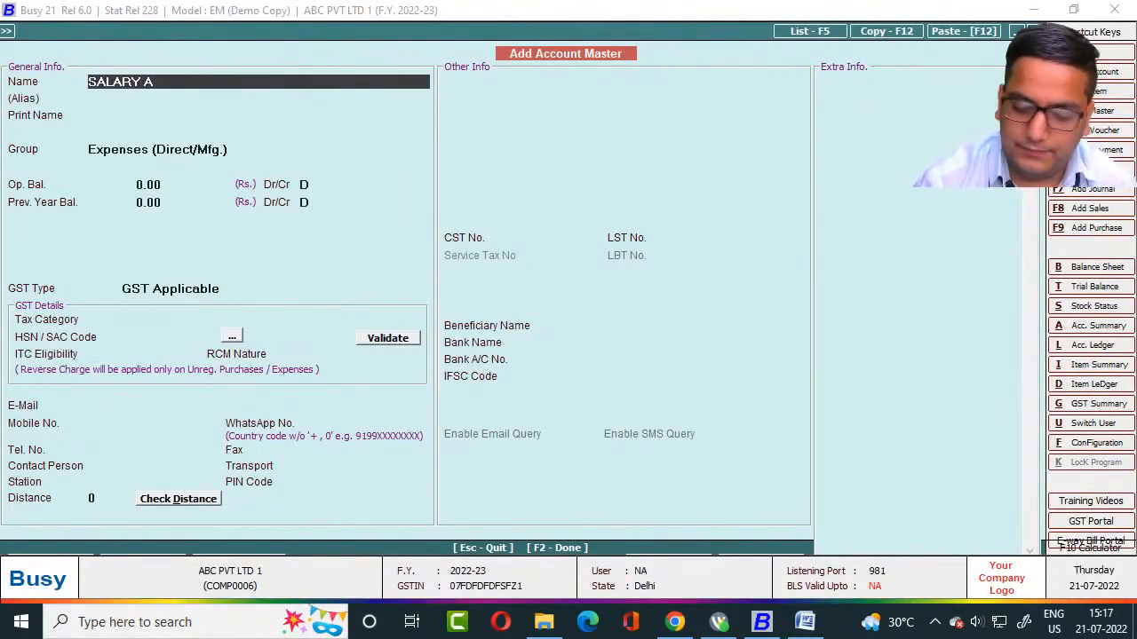
pyautogui.write('/C')
pyautogui.hotkey('alt', 'Tab')
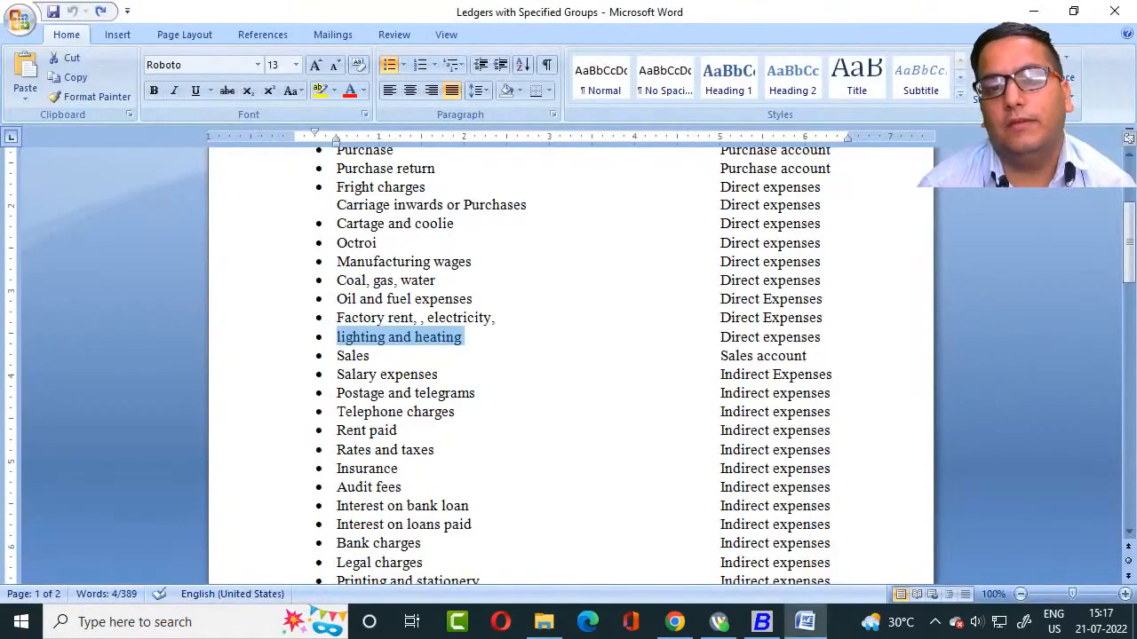
pyautogui.hotkey('alt', 'Tab')
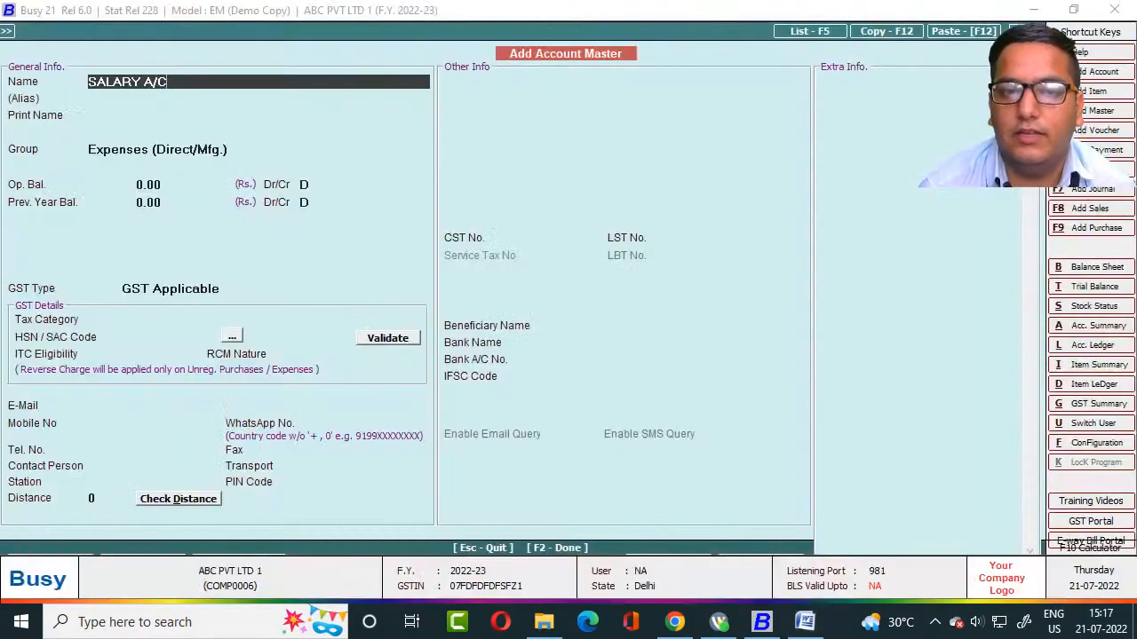
# Check the salary group in the Word document, assign SALARY A/C to Expenses (Indirect/Admn.) in Busy without an alias and save it.
pyautogui.press('Return')
pyautogui.press('Return')
pyautogui.press('Return')
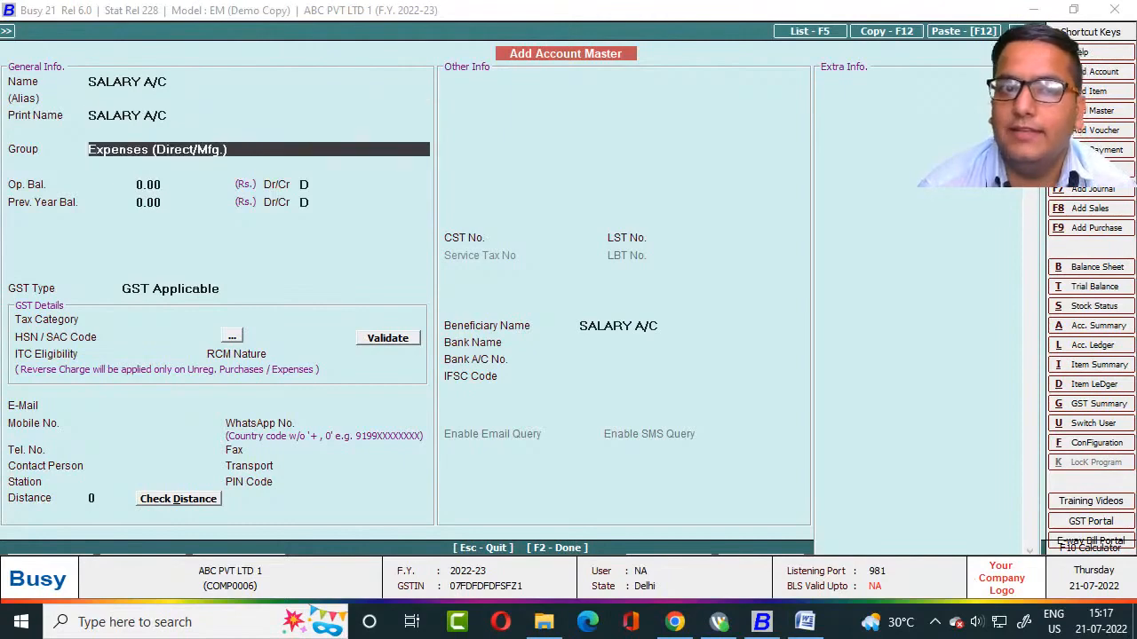
pyautogui.hotkey('alt', 'Tab')
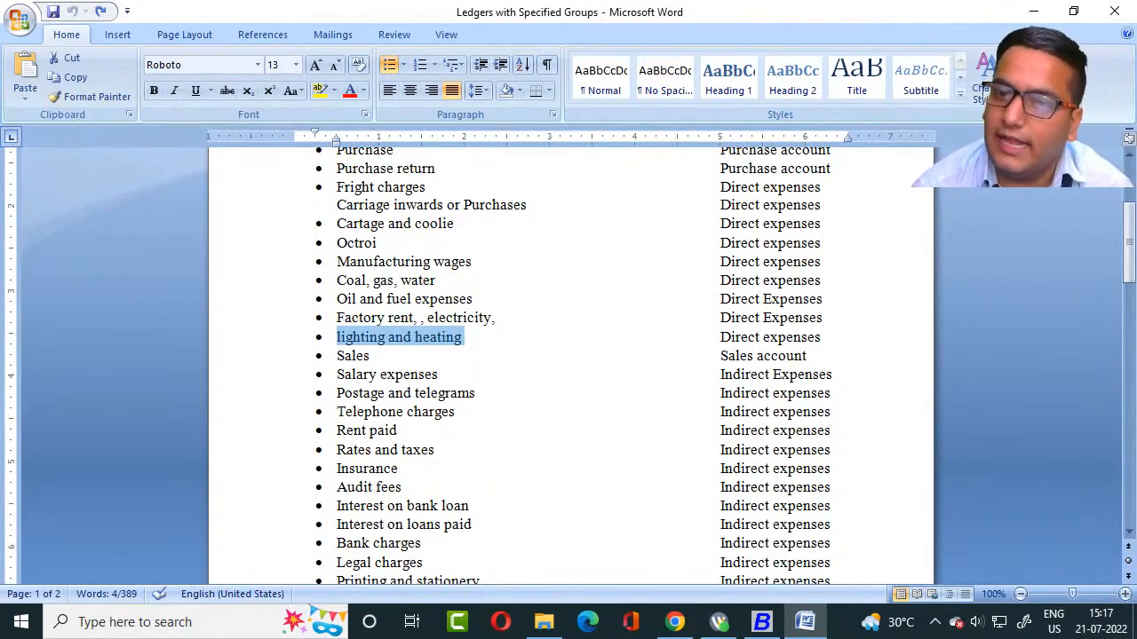
pyautogui.hotkey('alt', 'Tab')
pyautogui.write('IND')
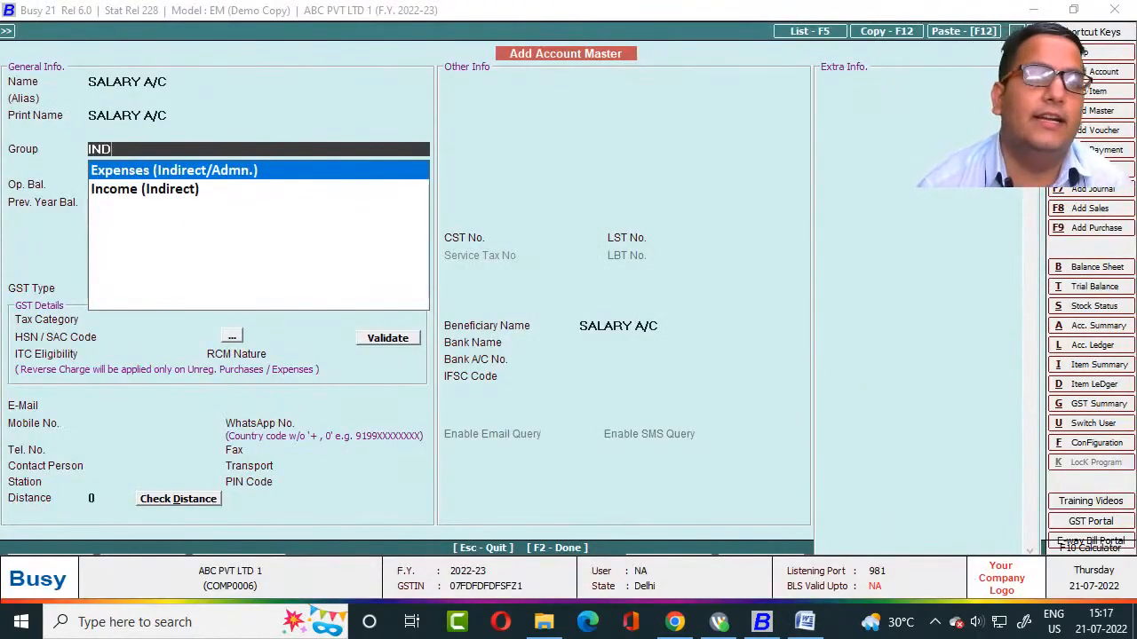
pyautogui.press('Return')
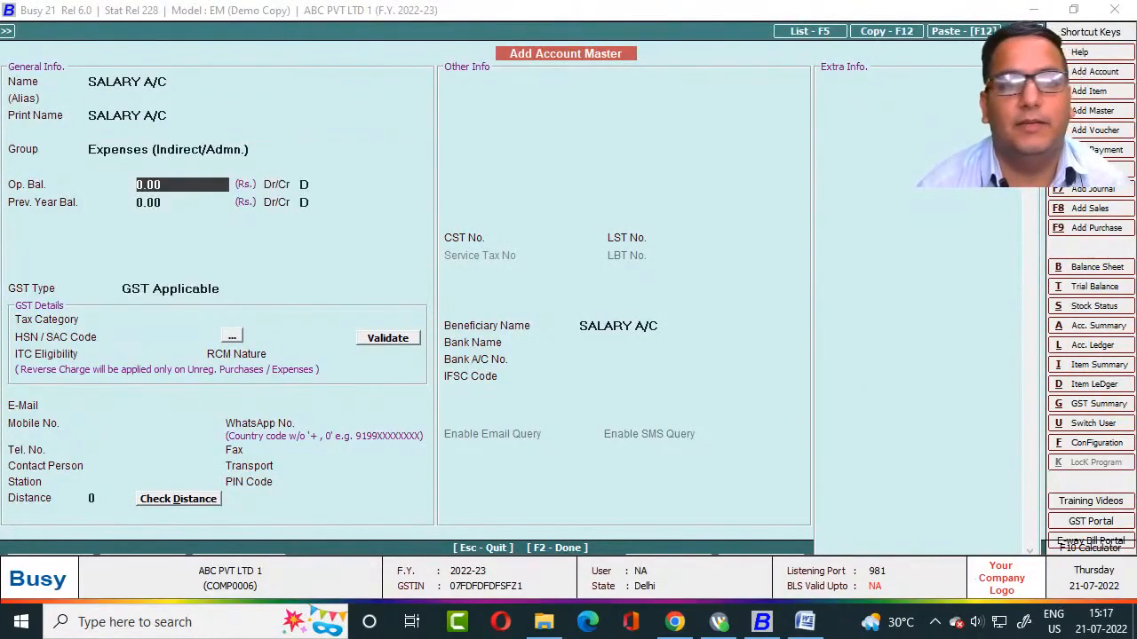
pyautogui.press('F2')
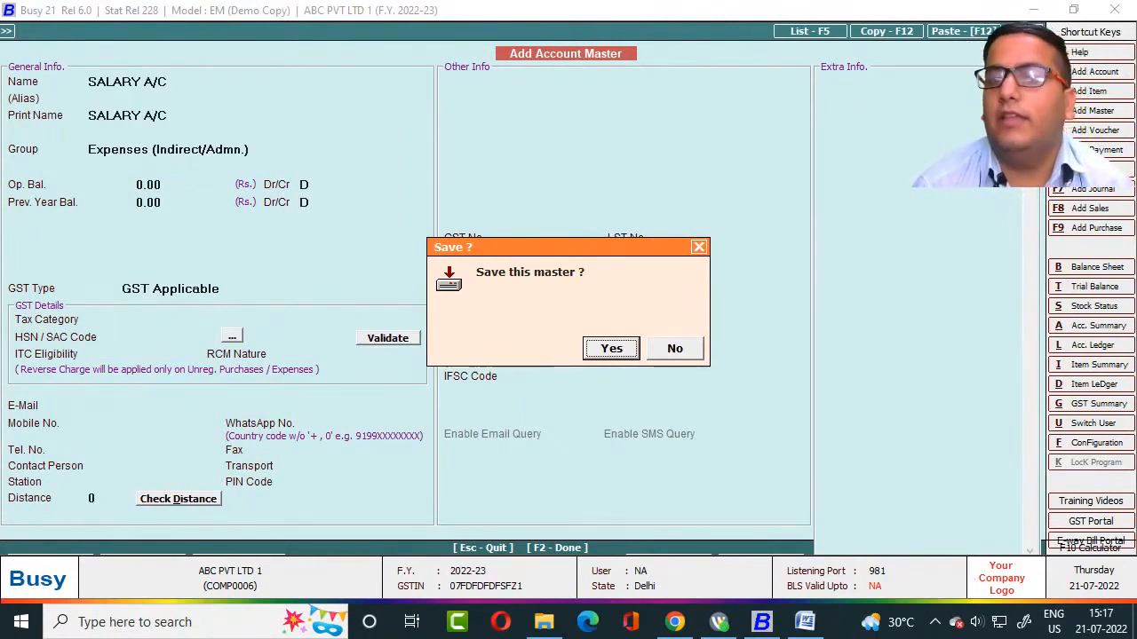
pyautogui.press('Return')
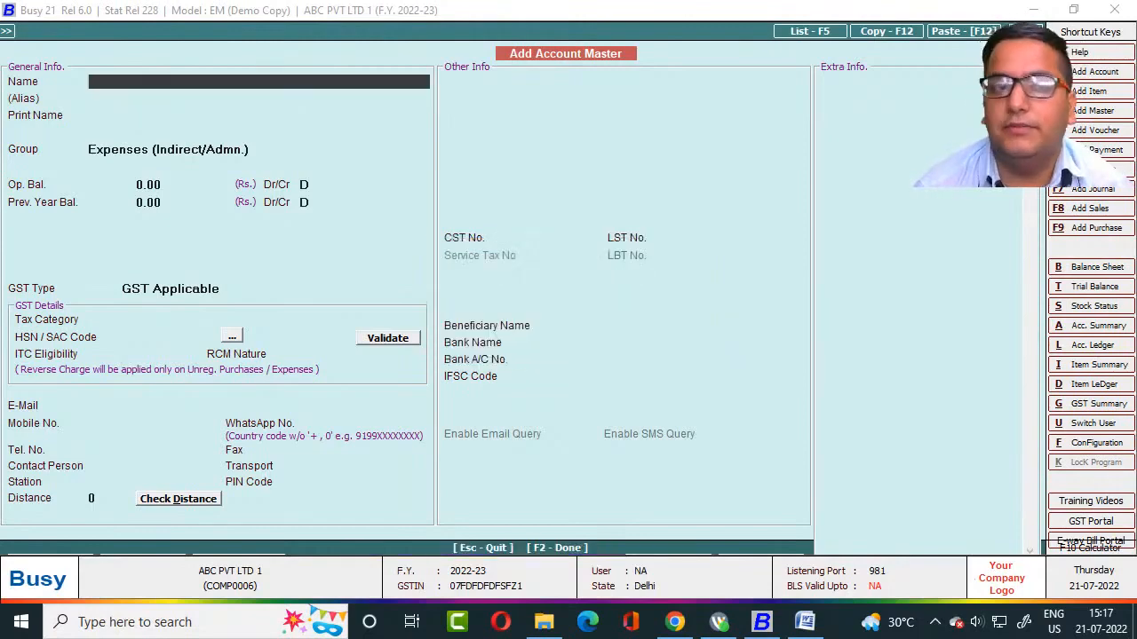
# Locate the Sales ledger in the Word document and name the new Busy account SALES A/C, leaving its alias blank.
pyautogui.hotkey('alt', 'Tab')
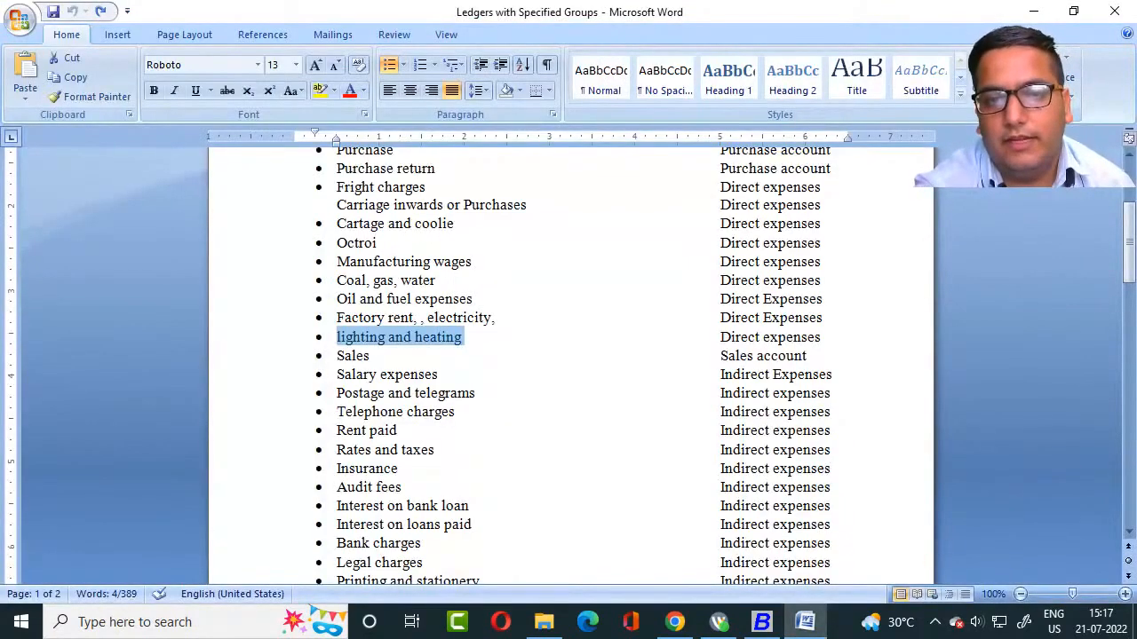
pyautogui.click(337, 356)
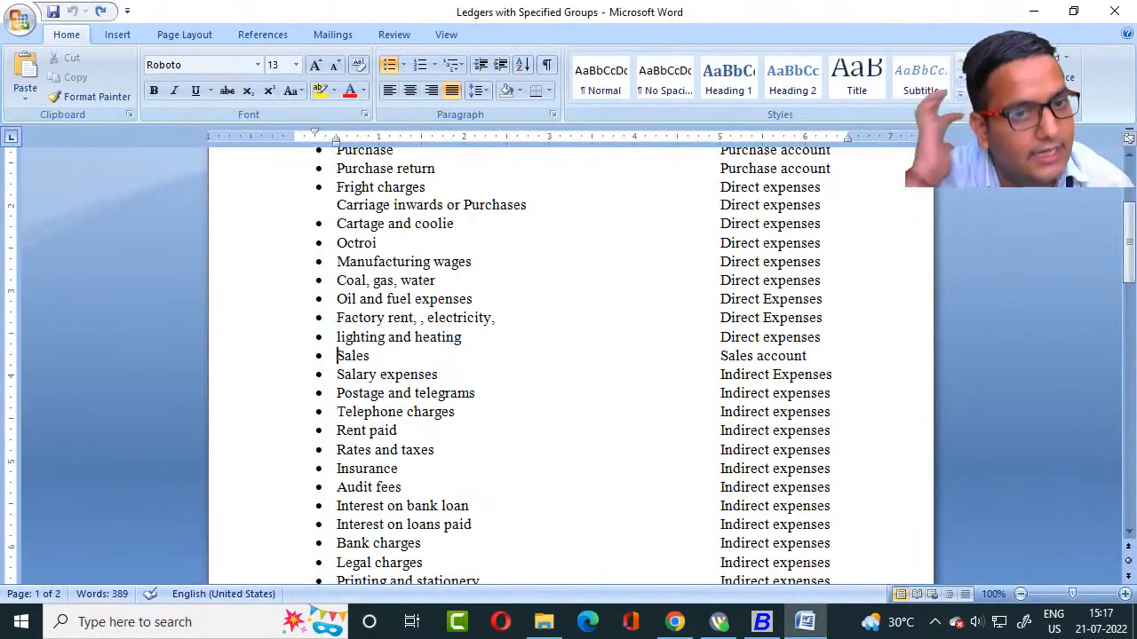
pyautogui.hotkey('alt', 'Tab')
pyautogui.write('SAL')
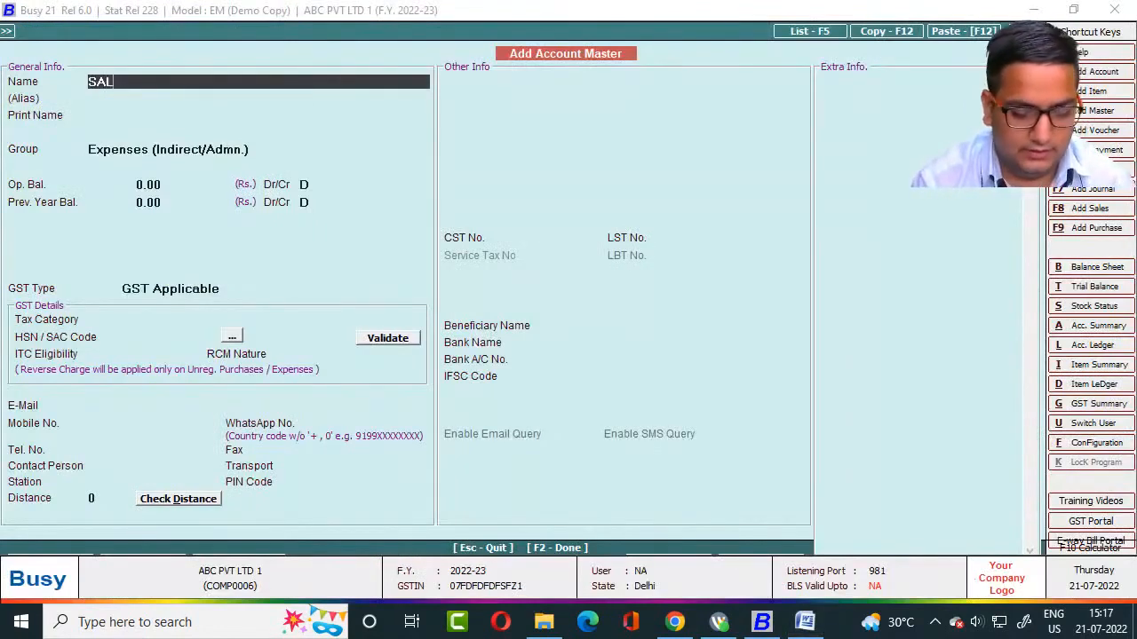
pyautogui.write('ES A/C')
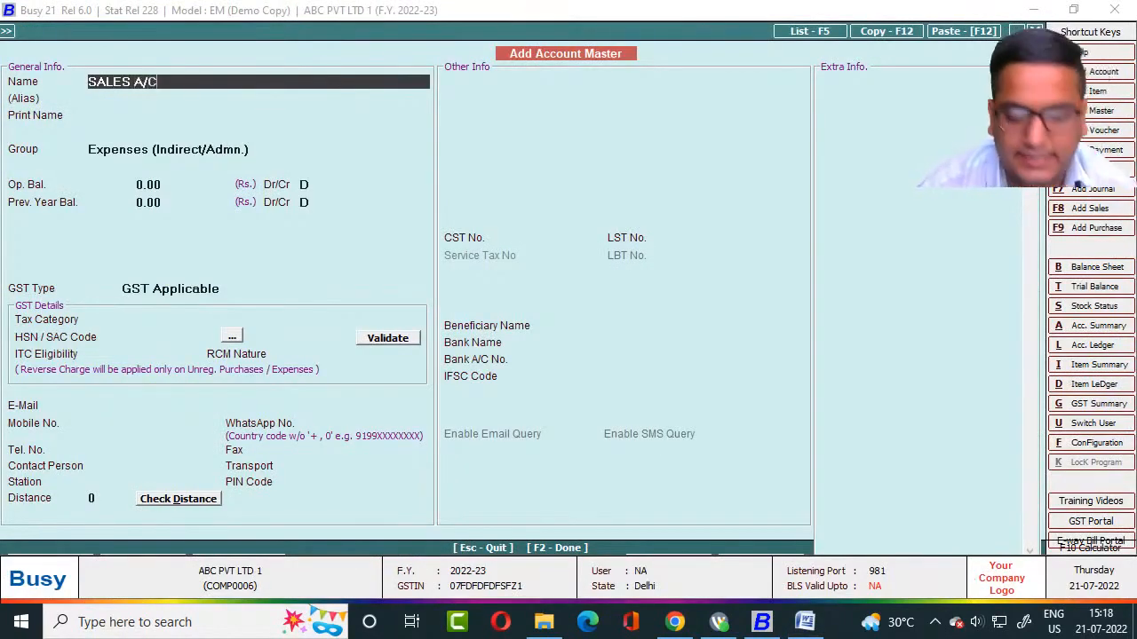
pyautogui.press('Return')
pyautogui.press('Return')
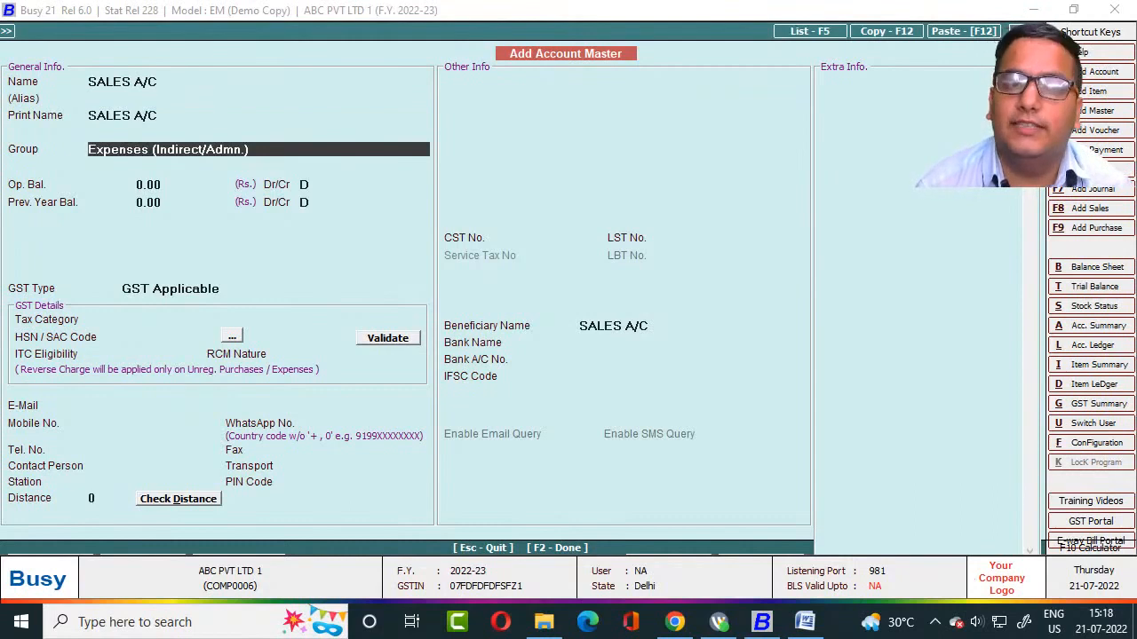
# Assign the SALES A/C account to the Sale group and save the master.
pyautogui.write('SA')
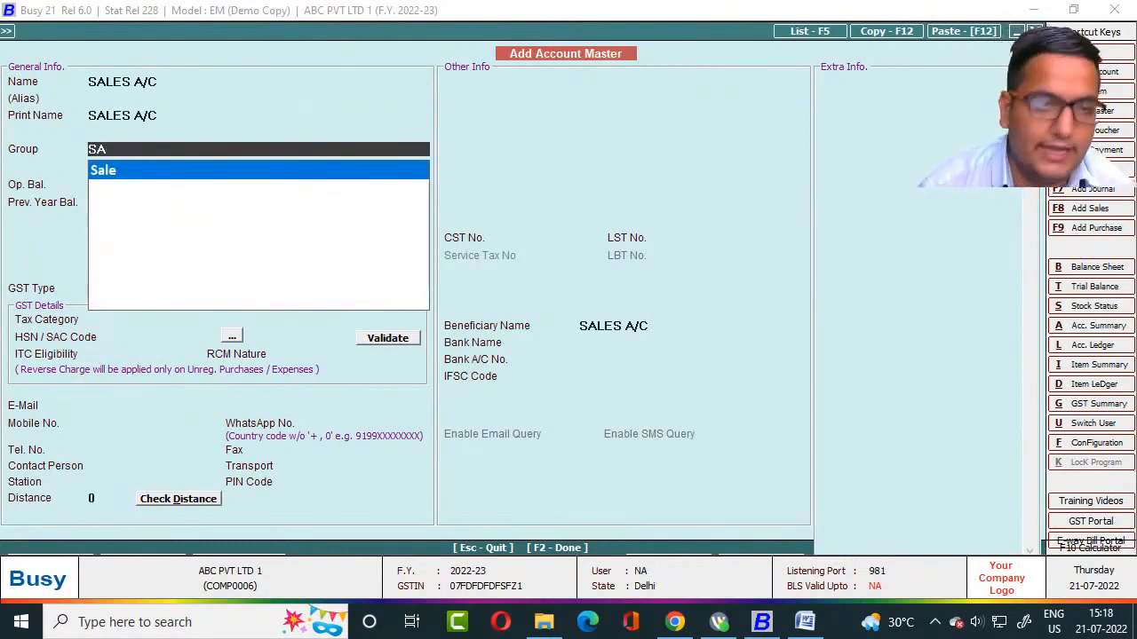
pyautogui.press('Return')
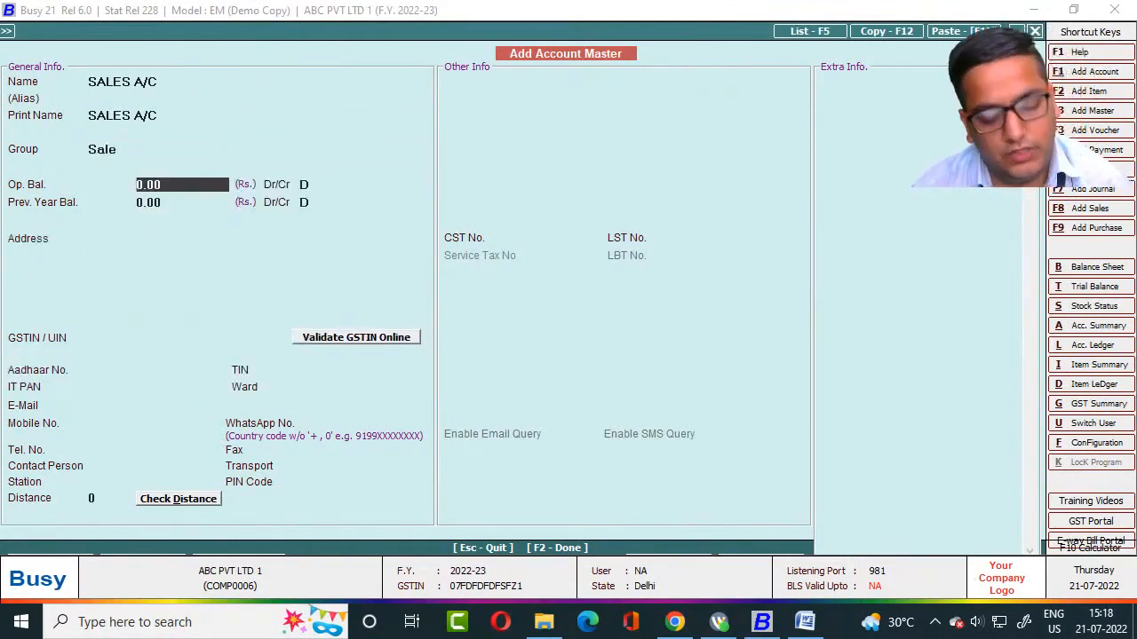
pyautogui.press('F2')
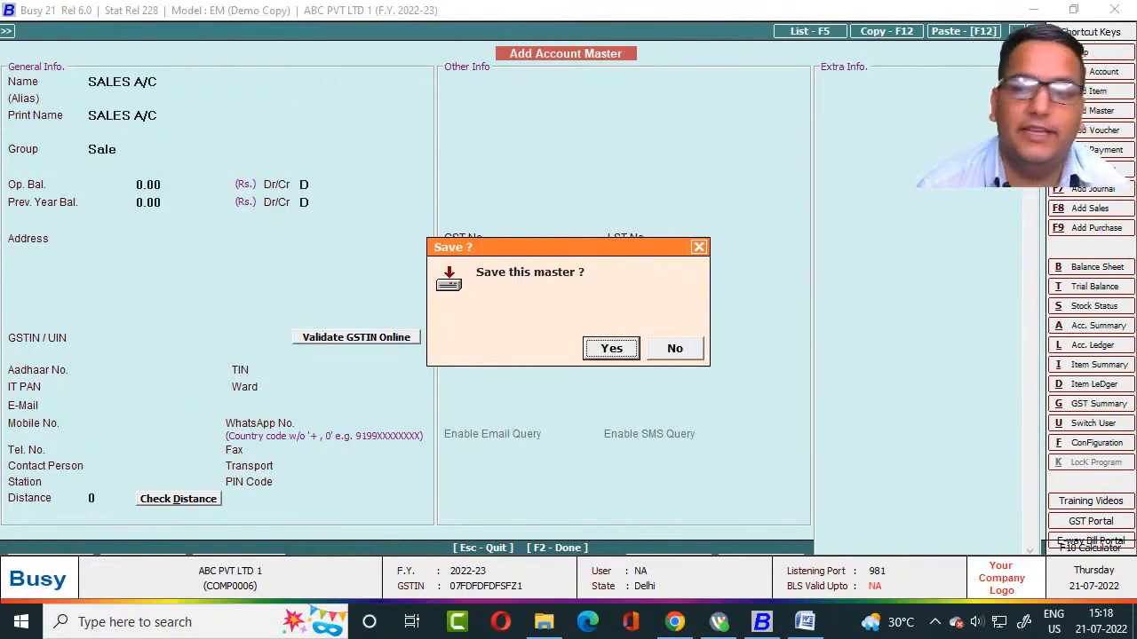
pyautogui.press('Return')
# Pick the audit fees ledger from the Word list and name the new account in Busy AUDIT FEES.
pyautogui.hotkey('alt', 'Tab')
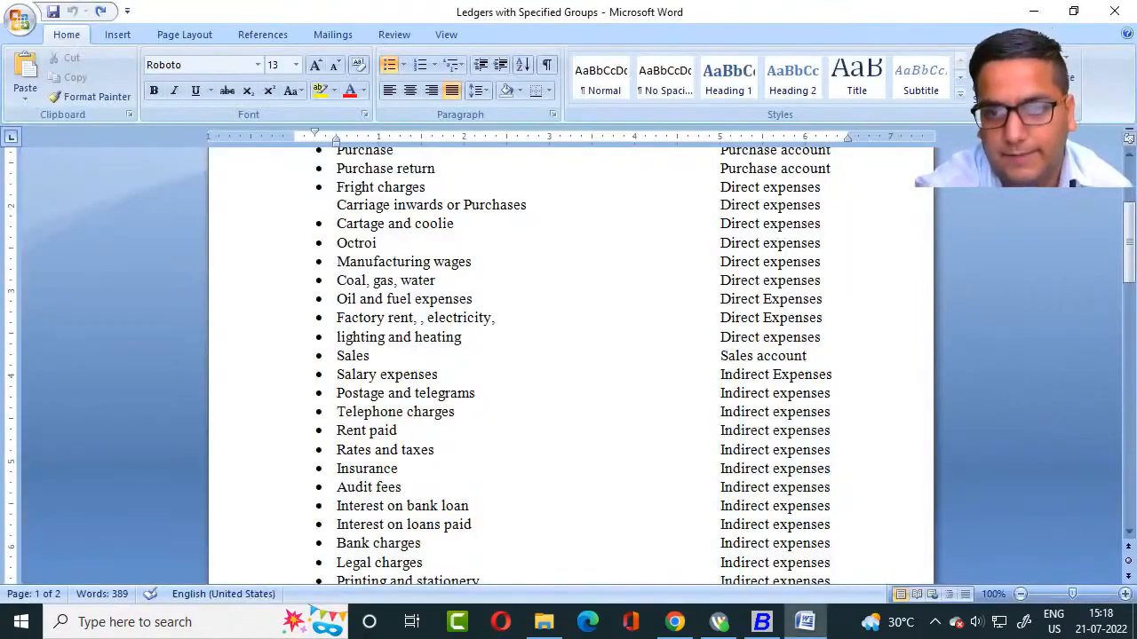
pyautogui.hotkey('alt', 'Tab')
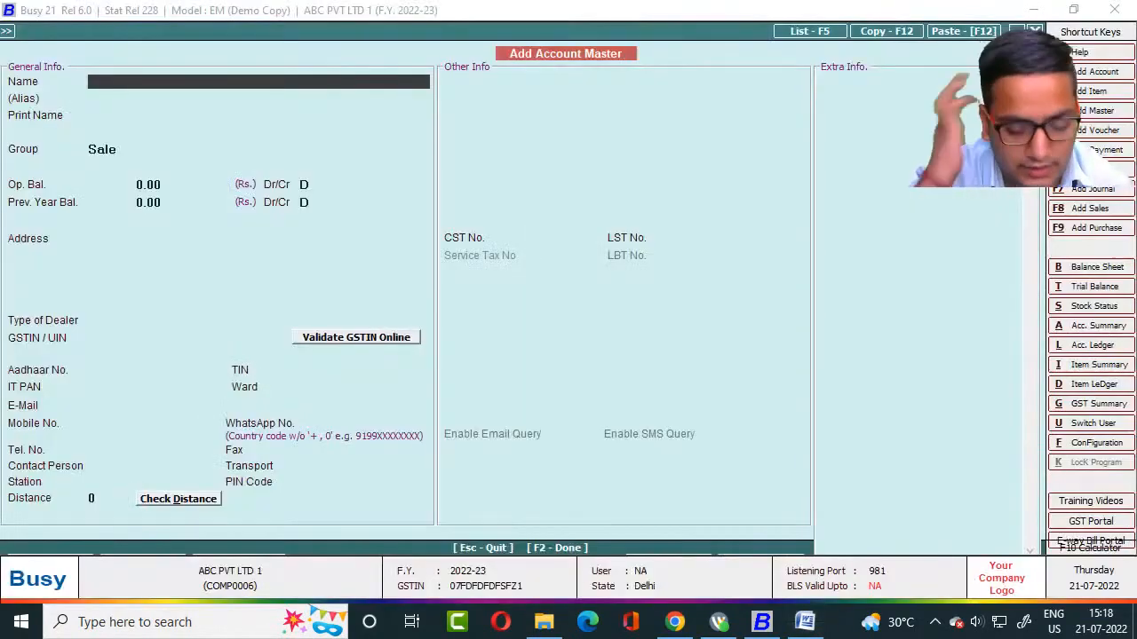
pyautogui.write('AUDIT')
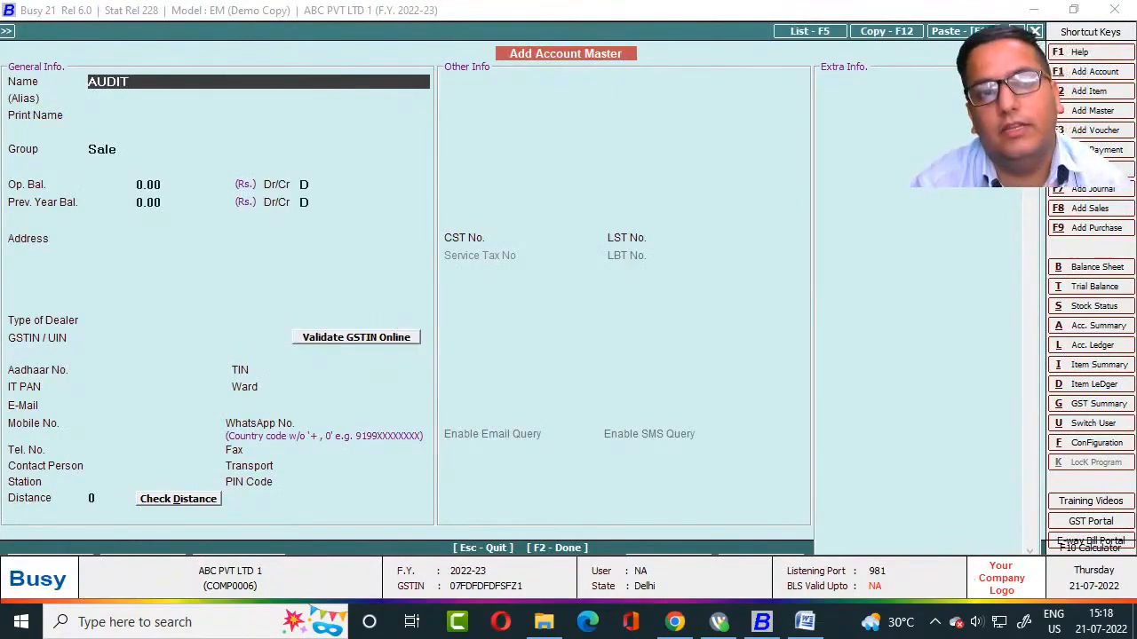
pyautogui.hotkey('alt', 'Tab')
pyautogui.hotkey('alt', 'Tab')
pyautogui.write('FEES')
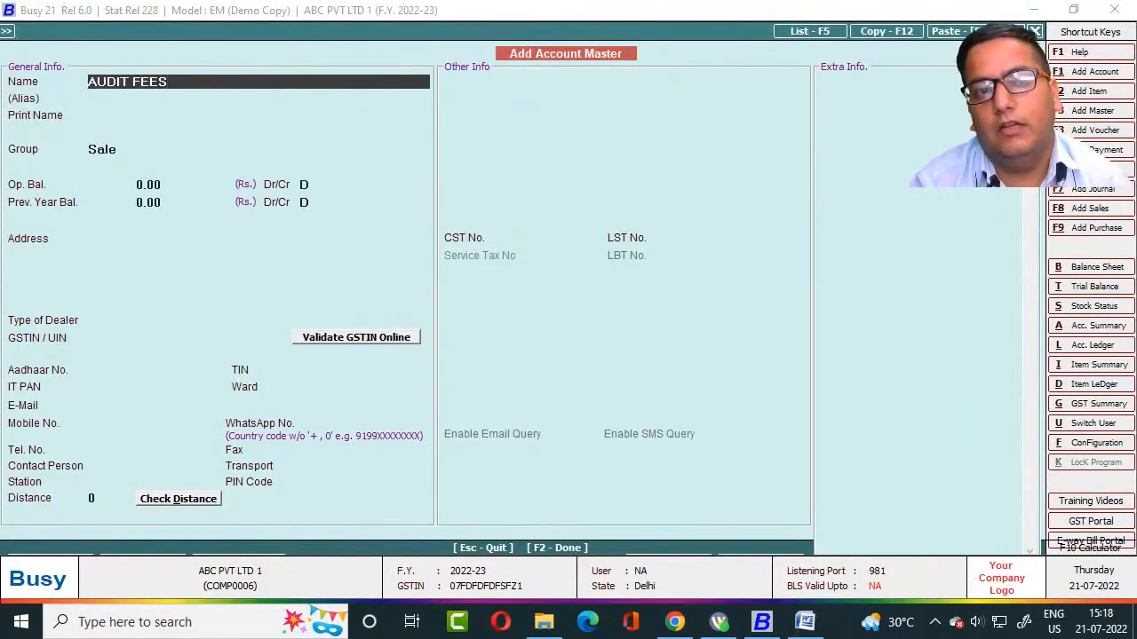
pyautogui.hotkey('alt', 'Tab')
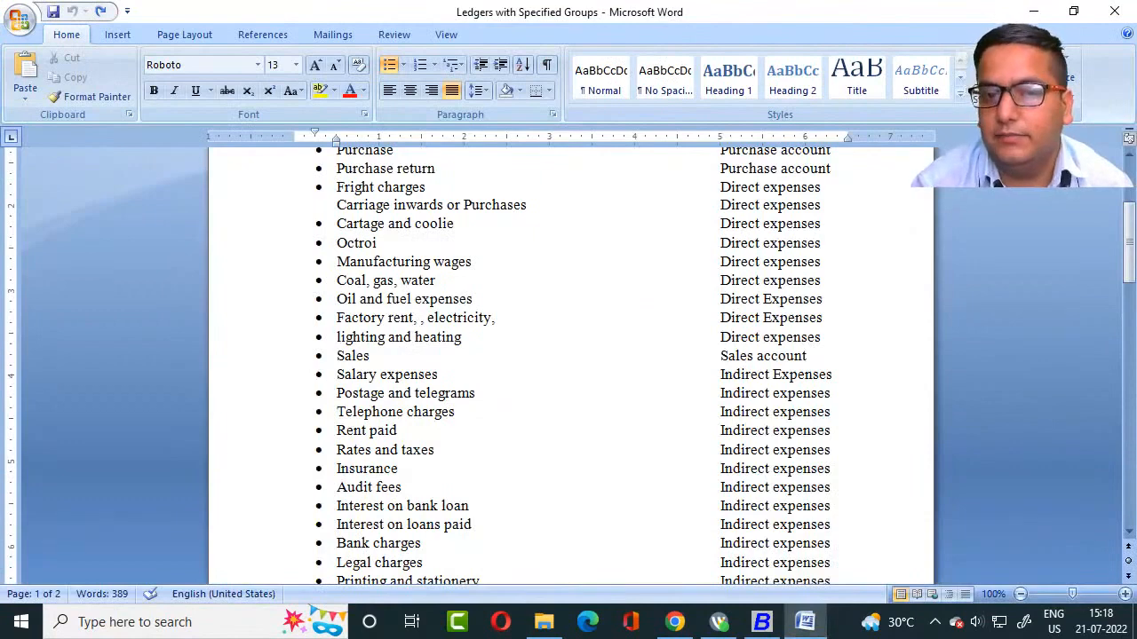
pyautogui.hotkey('alt', 'Tab')
# Leave the AUDIT FEES alias blank, check its group in Word, assign Expenses (Indirect/Admn.) in Busy and save the account.
pyautogui.press('Return')
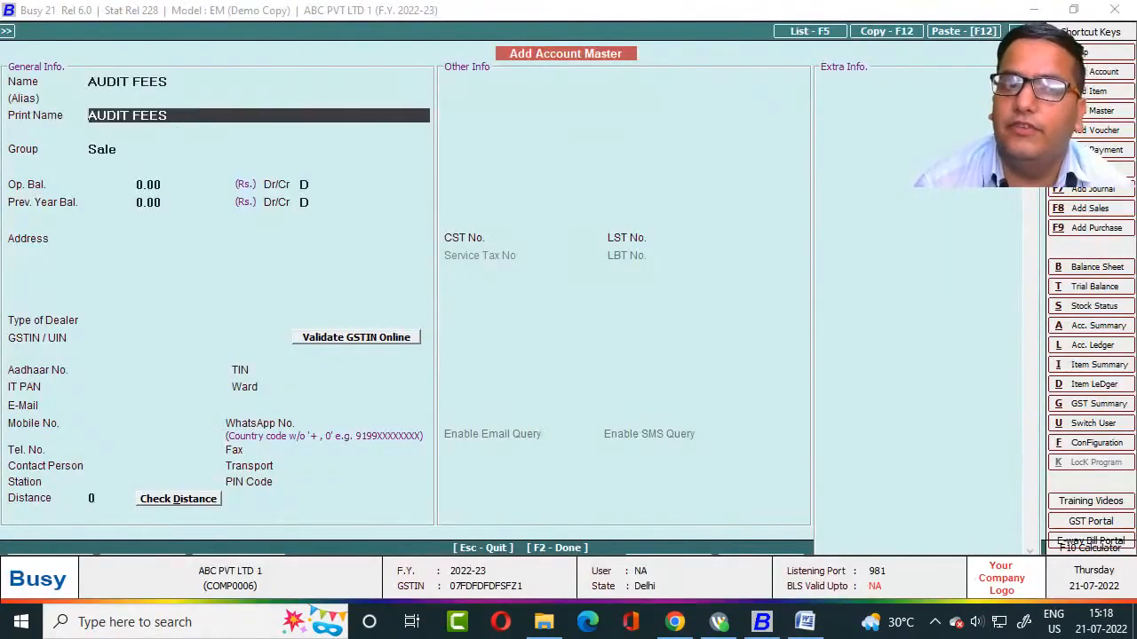
pyautogui.press('Return')
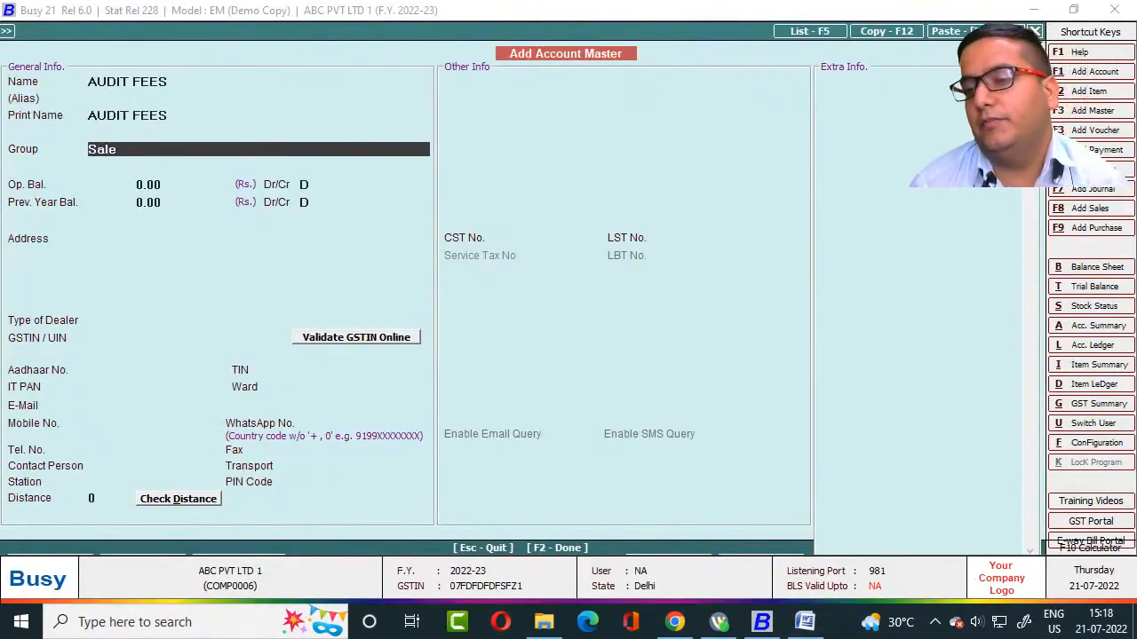
pyautogui.hotkey('alt', 'Tab')
pyautogui.hotkey('alt', 'Tab')
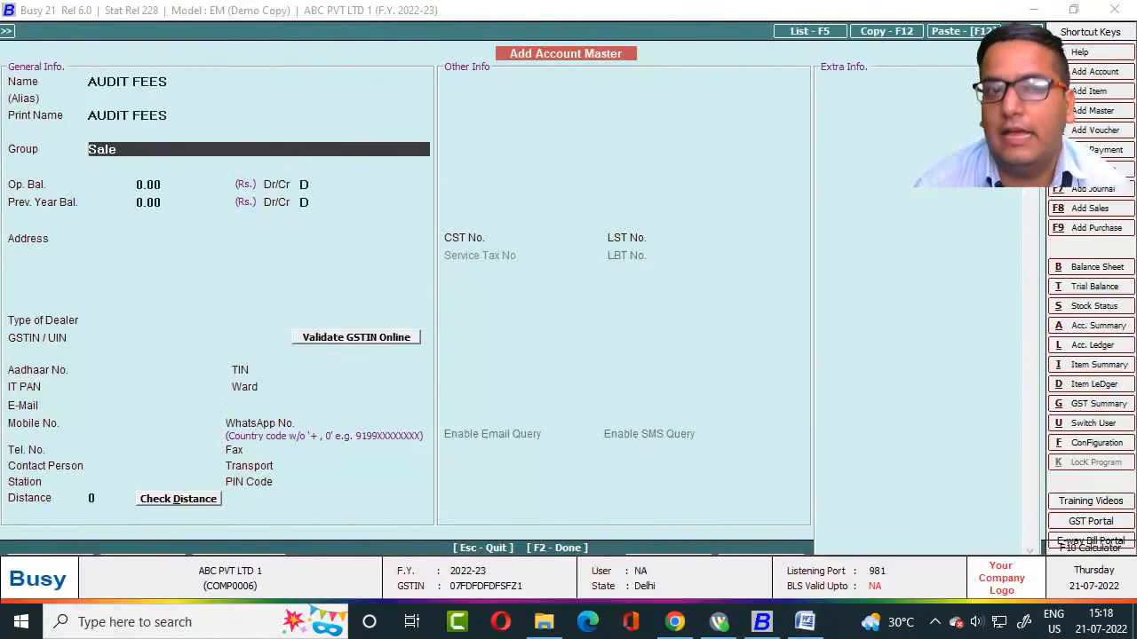
pyautogui.write('IND')
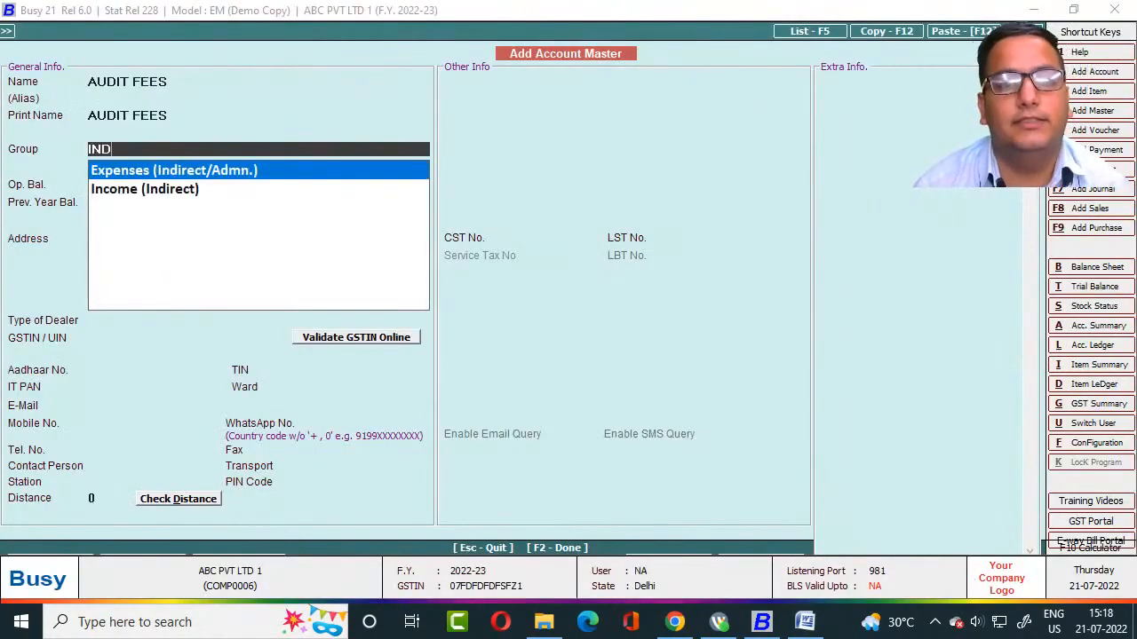
pyautogui.press('Return')
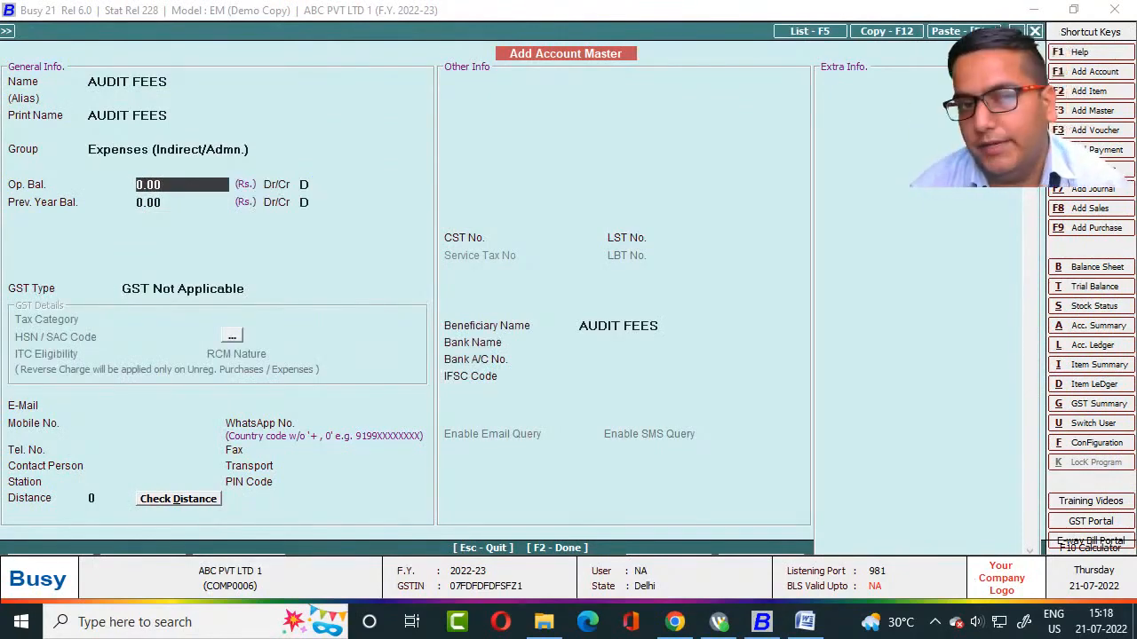
pyautogui.press('F2')
pyautogui.press('Return')
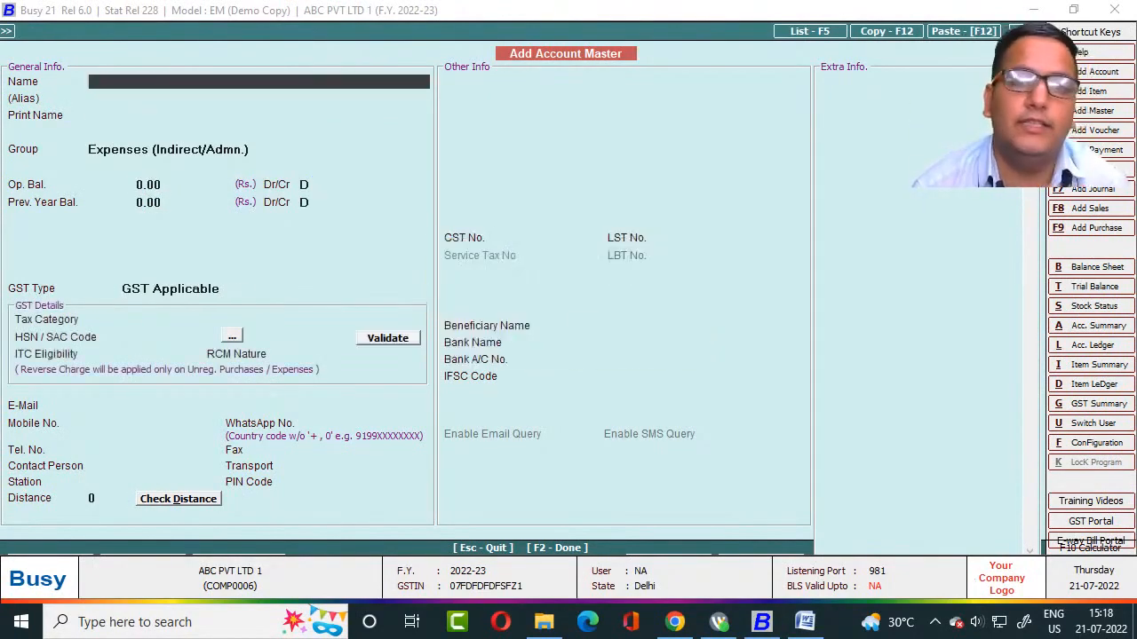
# Switch to the Word ledger list and review the ledgers and their groups from Purchase through to the income and liability entries.
pyautogui.hotkey('alt', 'Tab')
pyautogui.scroll(2, 568, 355)
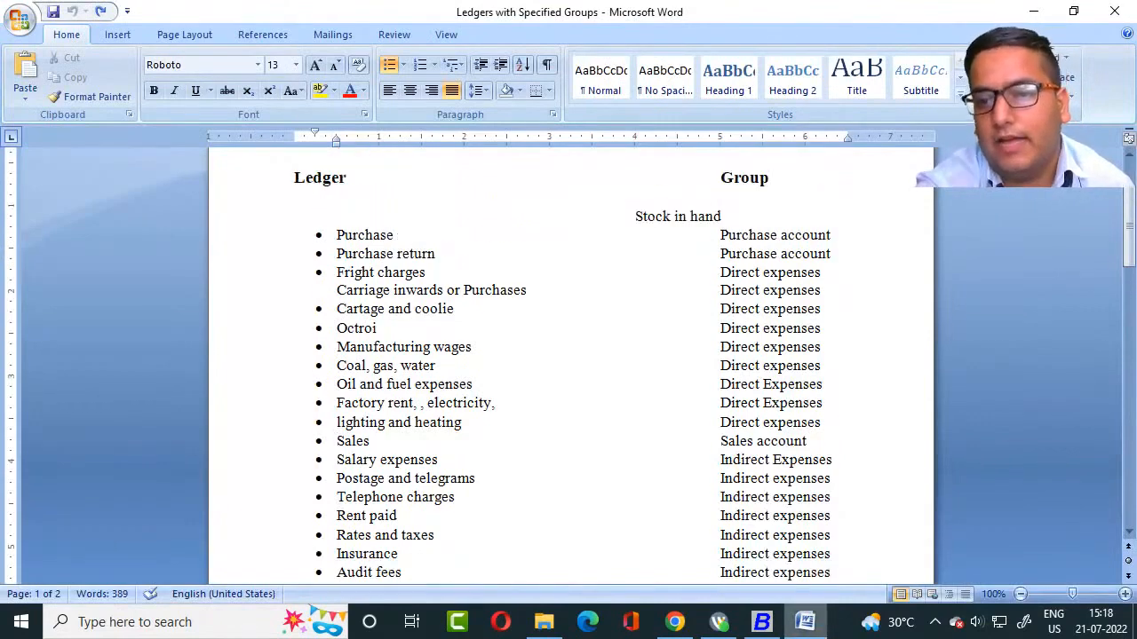
pyautogui.scroll(-3, 568, 355)
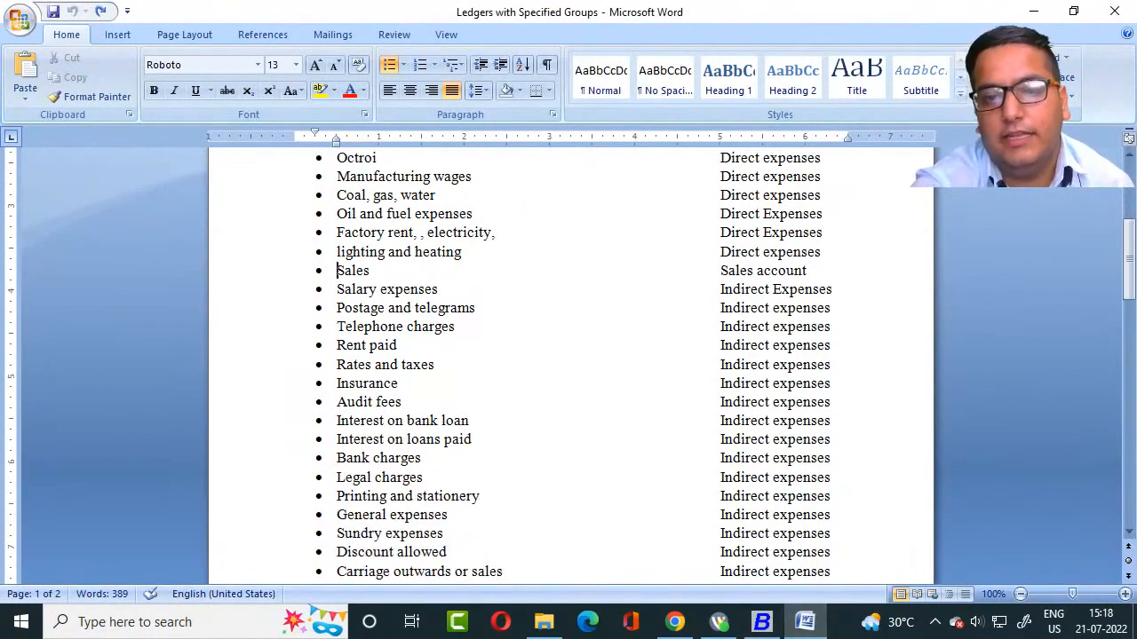
pyautogui.scroll(2, 568, 355)
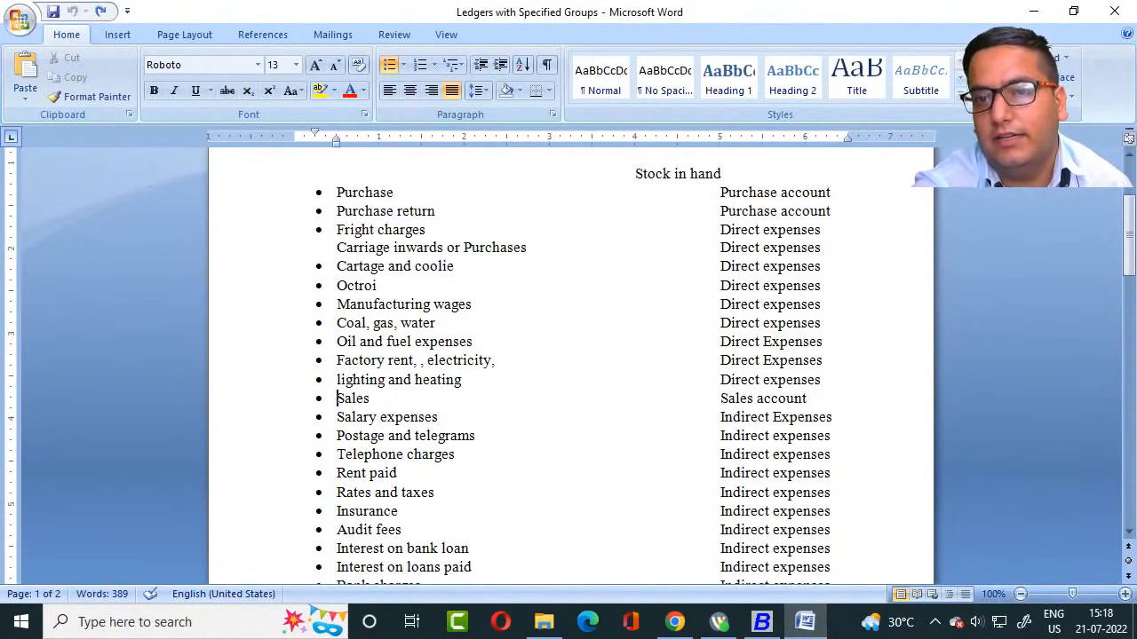
pyautogui.scroll(-1, 569, 355)
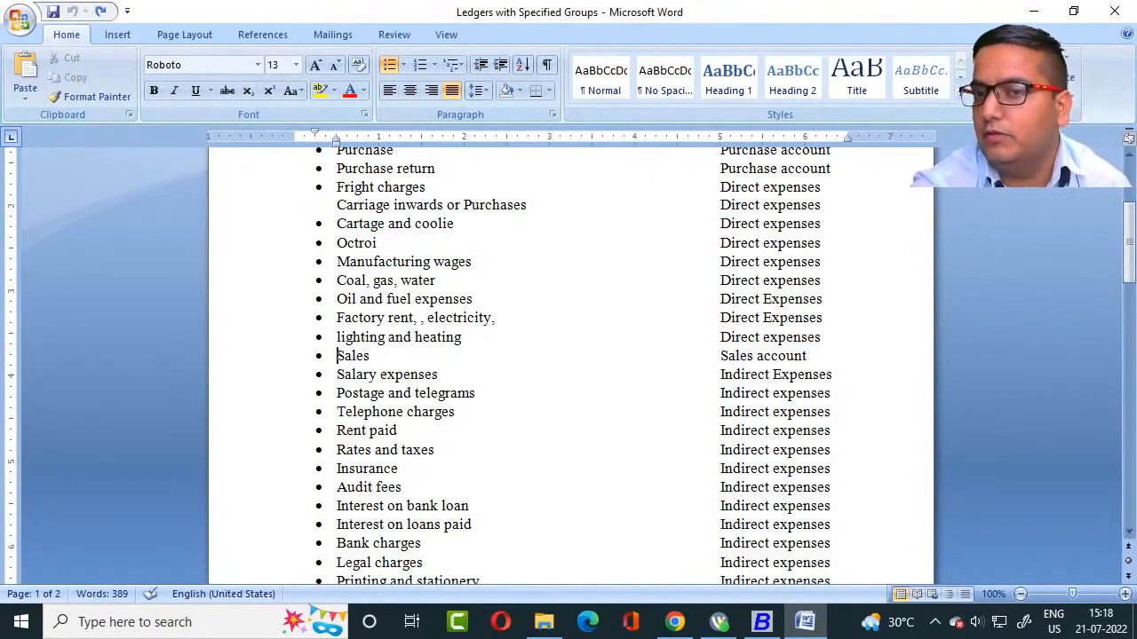
pyautogui.scroll(-2, 569, 355)
pyautogui.scroll(2, 569, 355)
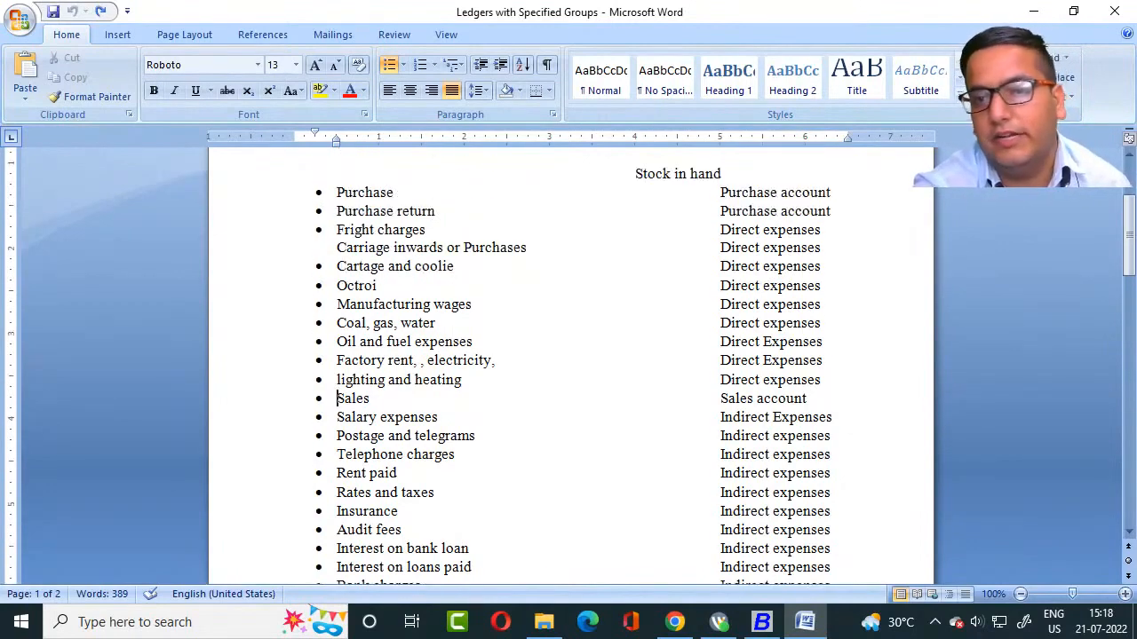
pyautogui.scroll(-3, 568, 355)
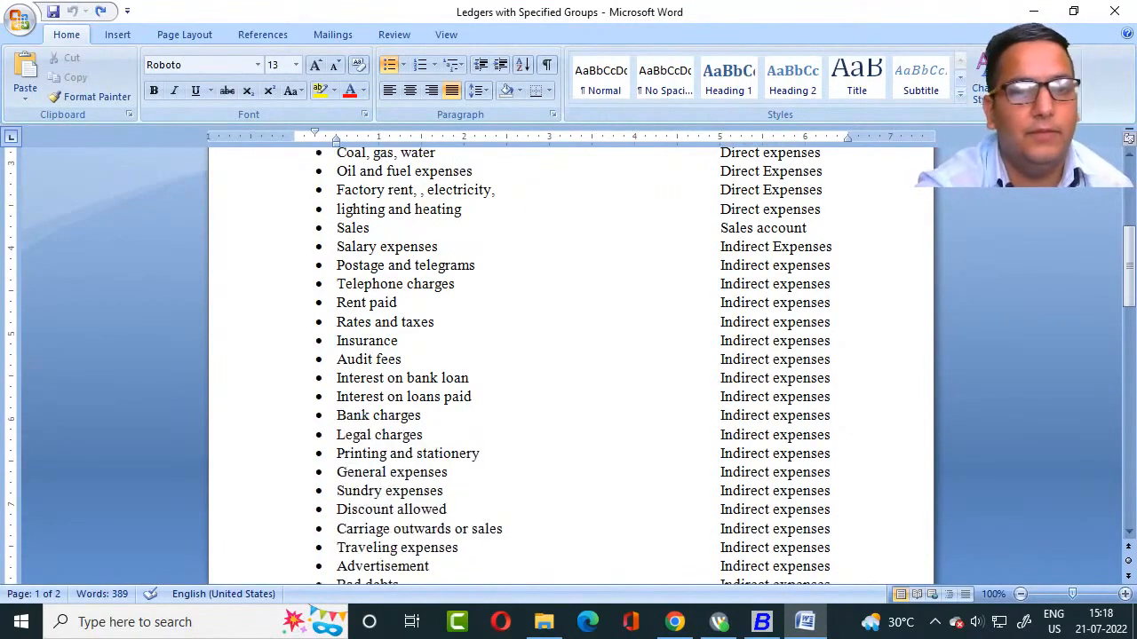
pyautogui.scroll(-1, 568, 356)
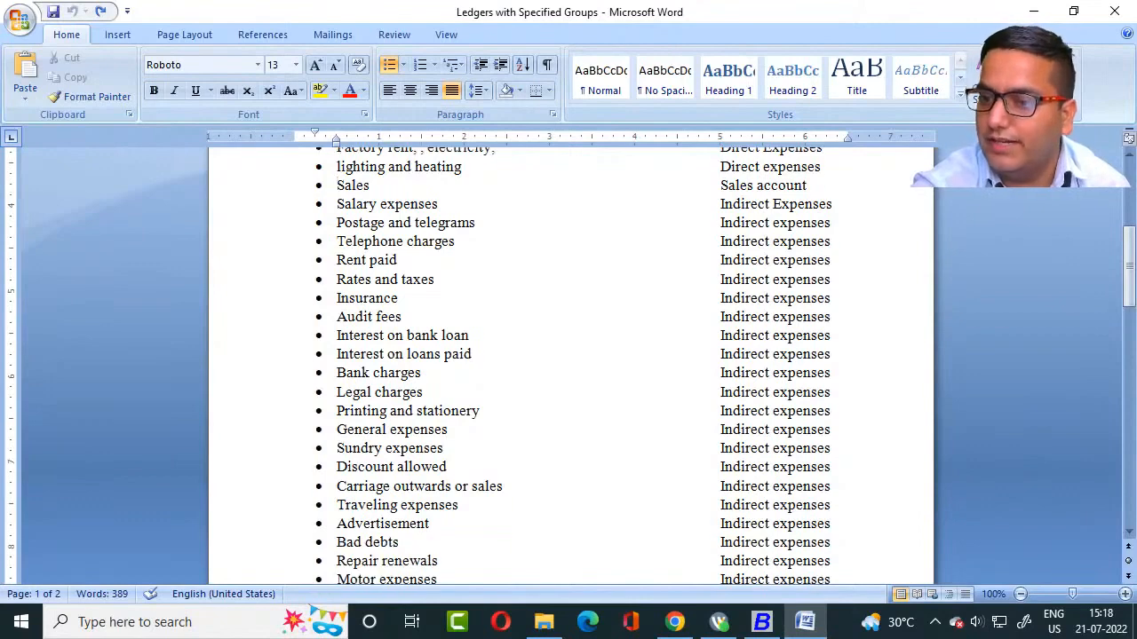
pyautogui.scroll(-2, 568, 355)
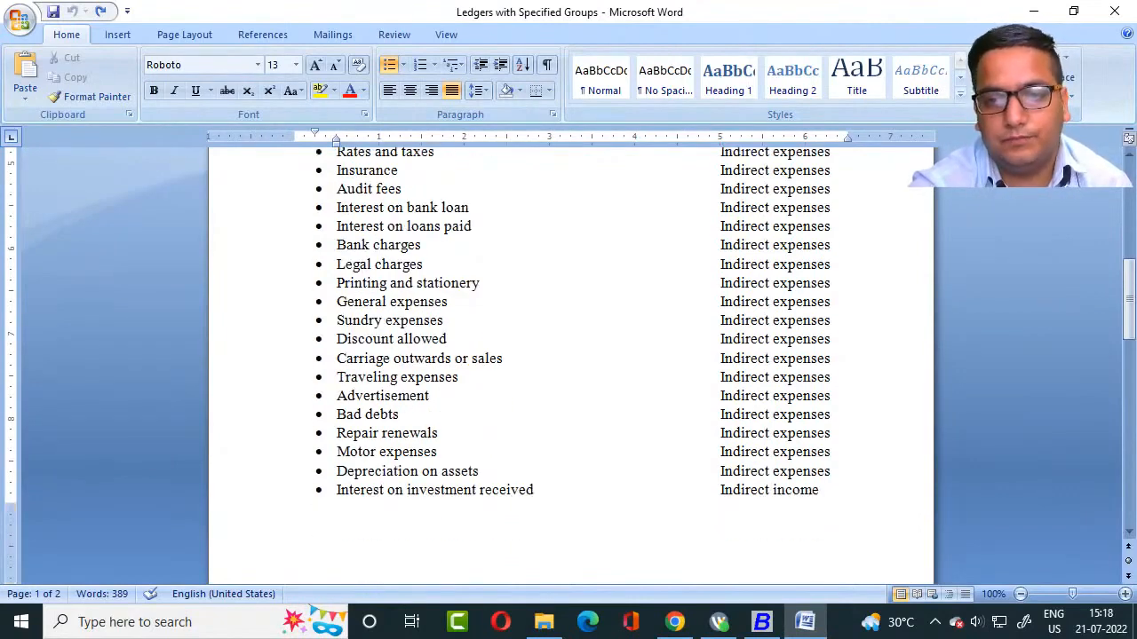
pyautogui.scroll(2, 568, 355)
pyautogui.scroll(-1, 568, 355)
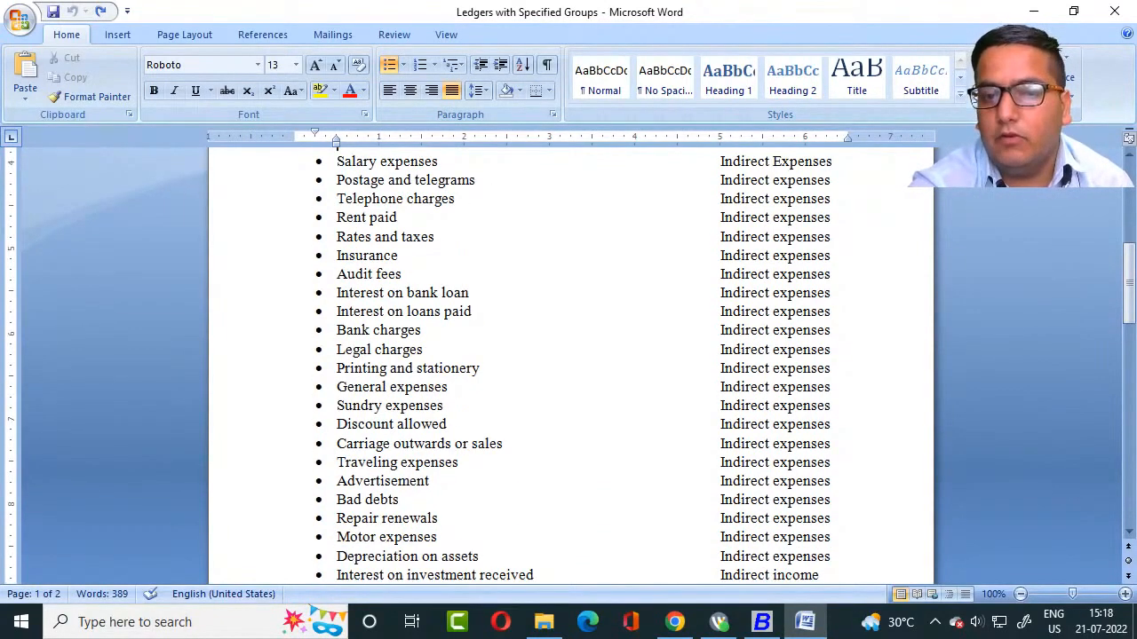
pyautogui.scroll(-8, 569, 356)
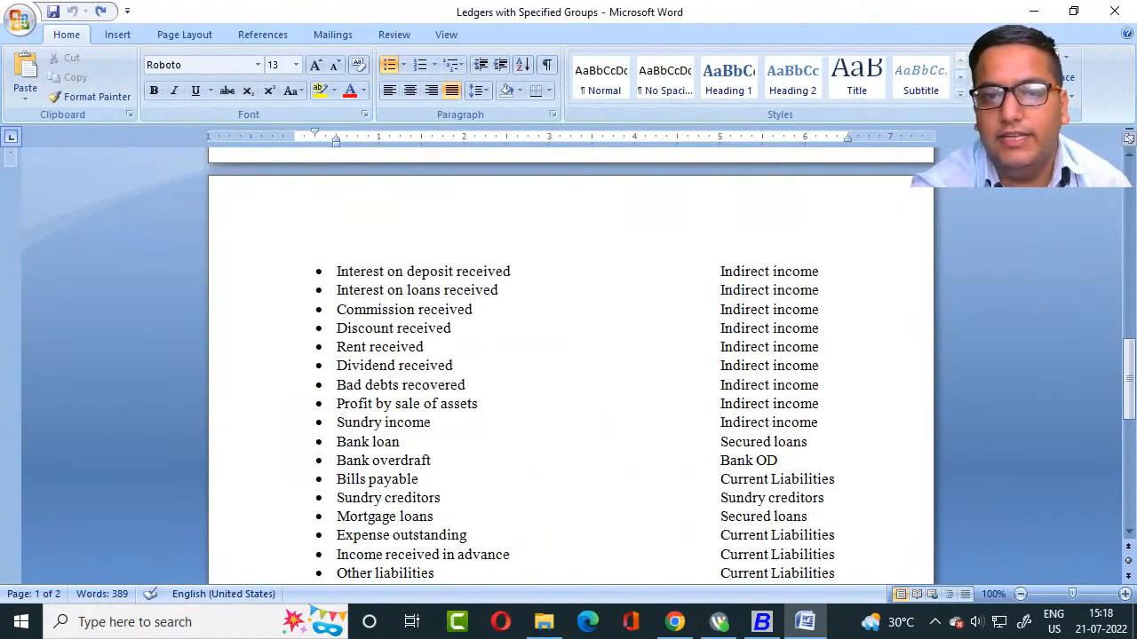
# Return to Busy and name the new account COMMSION REC, leaving its alias blank and keeping the same print name.
pyautogui.hotkey('alt', 'Tab')
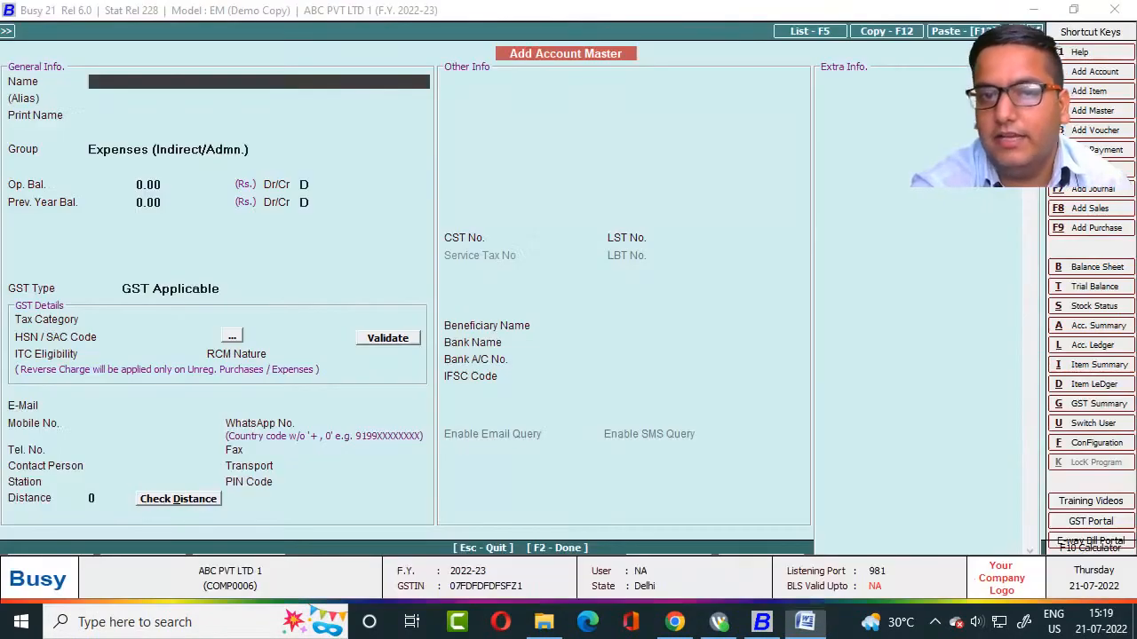
pyautogui.write('COM')
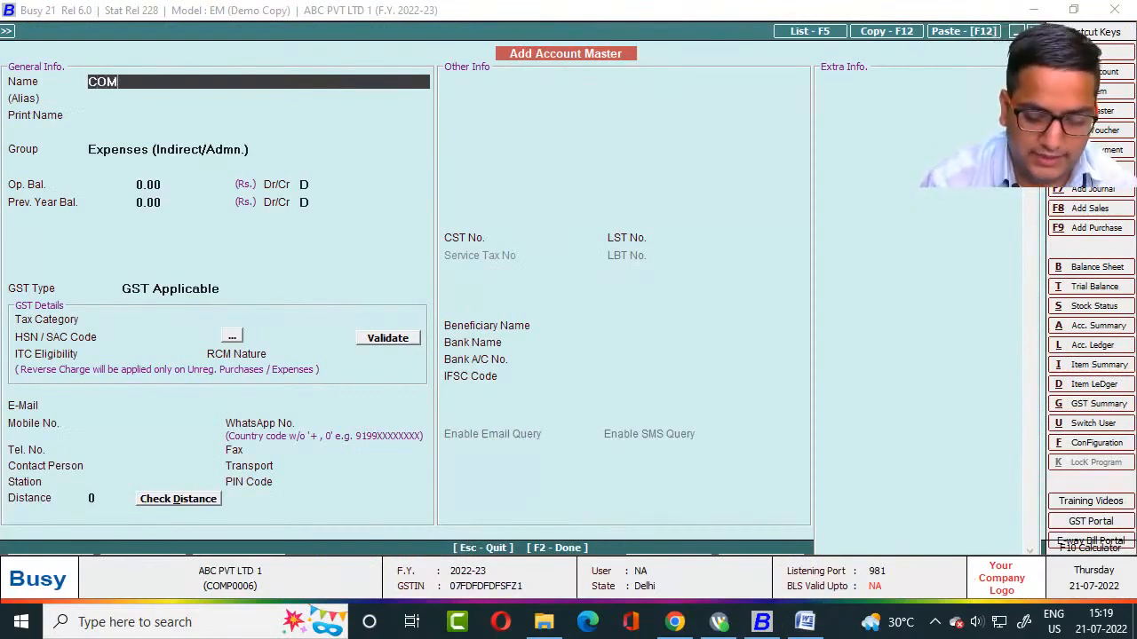
pyautogui.write('MSION RECV')
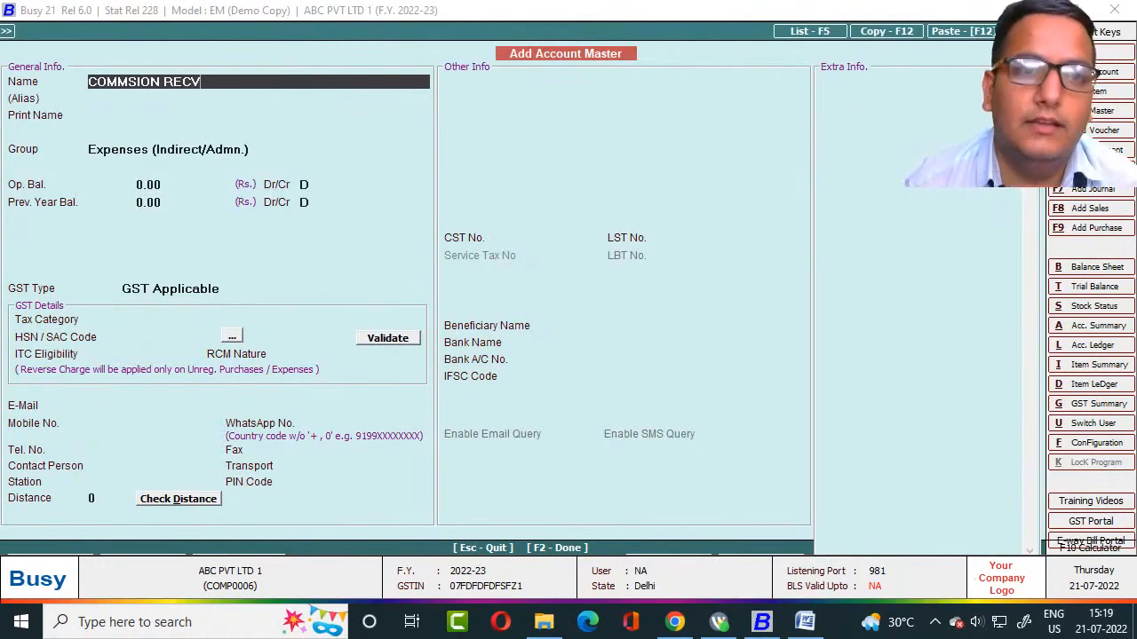
pyautogui.press('BackSpace')
pyautogui.press('Return')
pyautogui.press('Return')
pyautogui.press('Return')
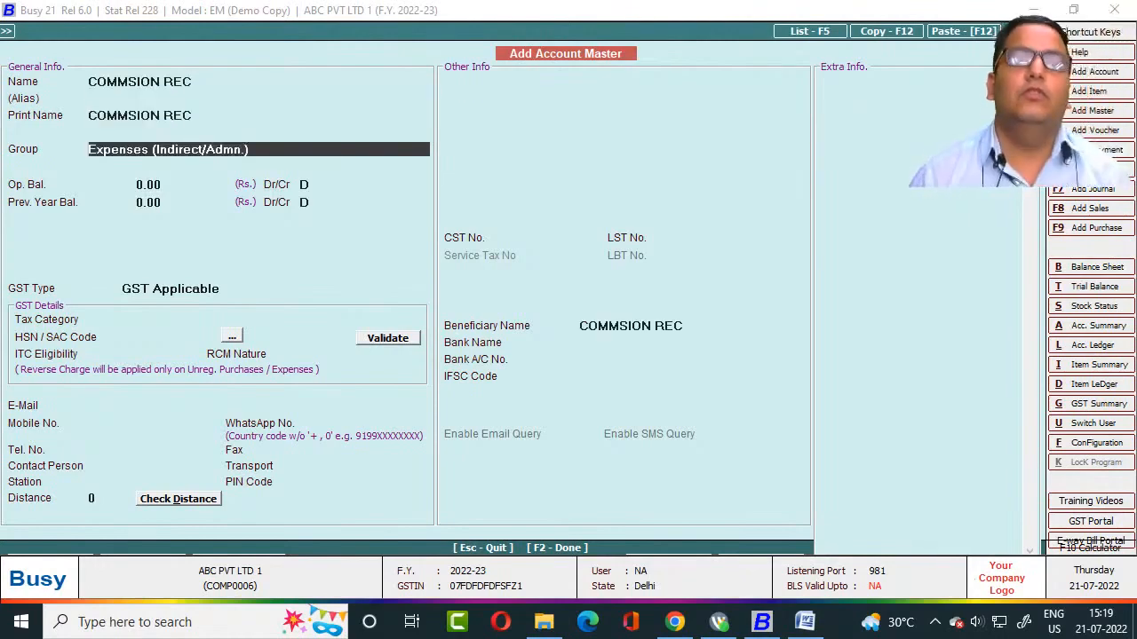
# Check the commission received group in Word, assign COMMSION REC to Expenses (Indirect/Admn.) in Busy and save the account.
pyautogui.hotkey('alt', 'Tab')
pyautogui.hotkey('alt', 'Tab')
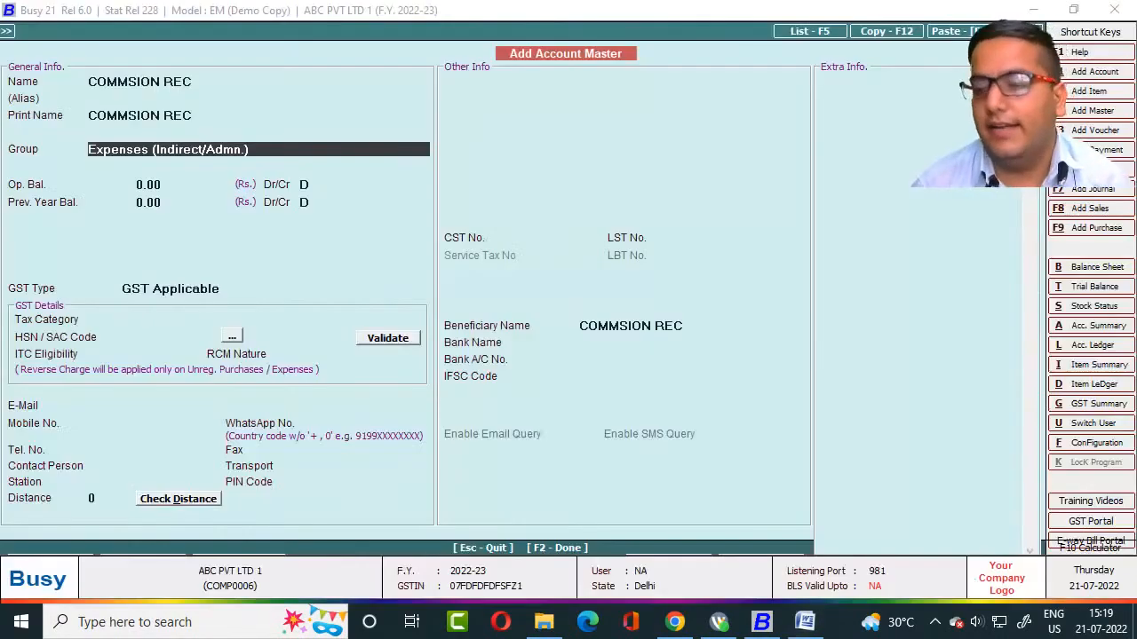
pyautogui.write('IND')
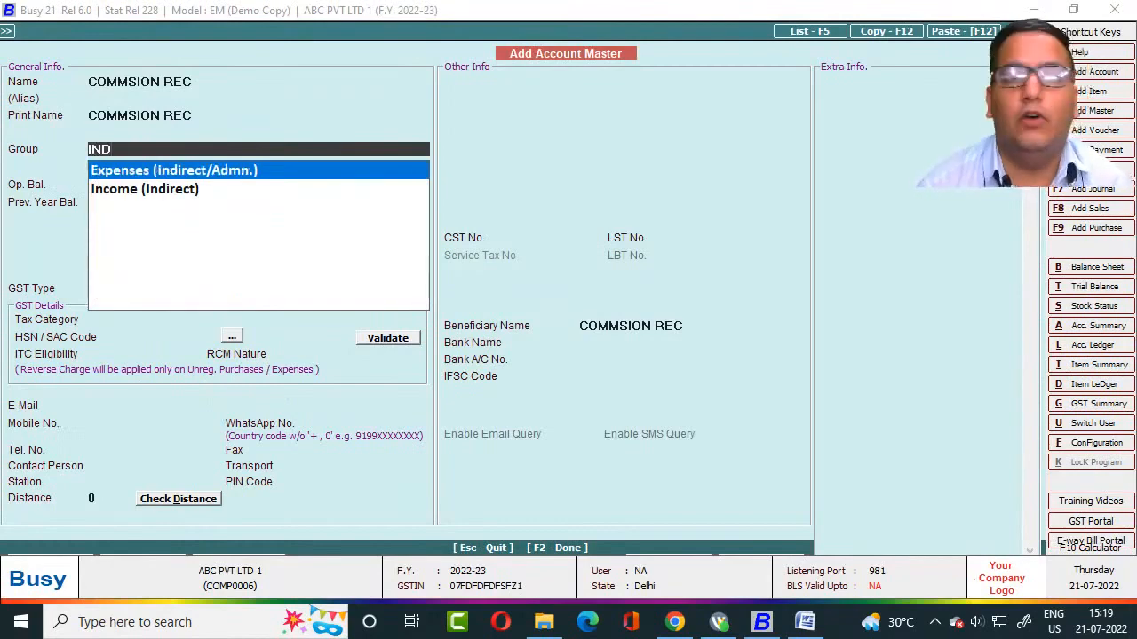
pyautogui.press('Return')
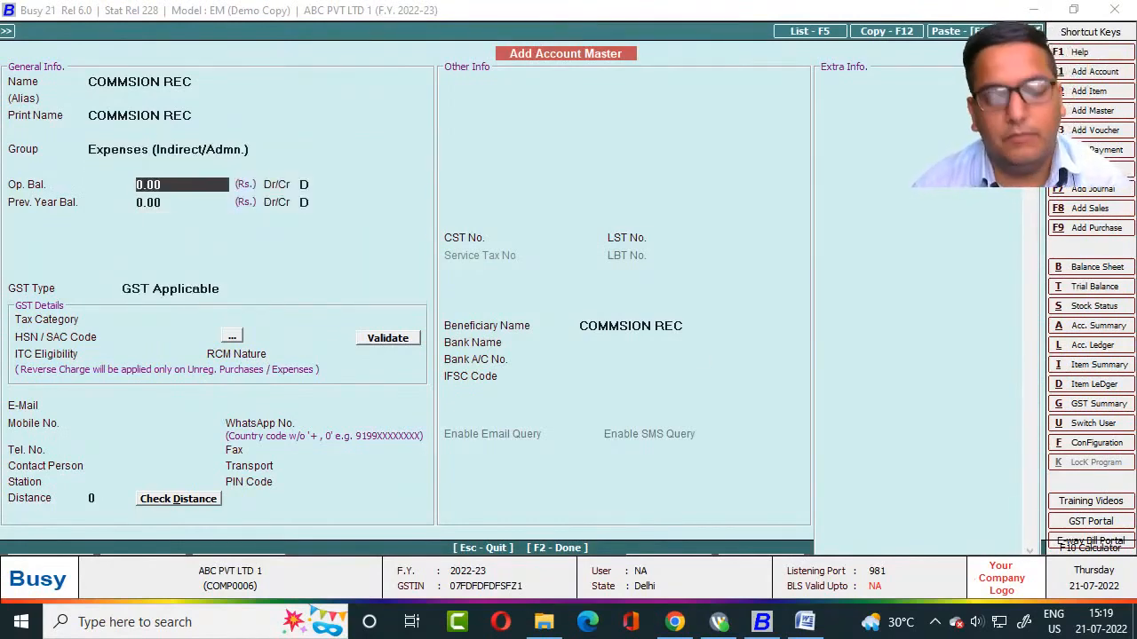
pyautogui.press('F2')
pyautogui.press('Return')
# Pick the rent received ledger from the Word list and name the new Busy account RENT REC, leaving its alias blank.
pyautogui.hotkey('alt', 'Tab')
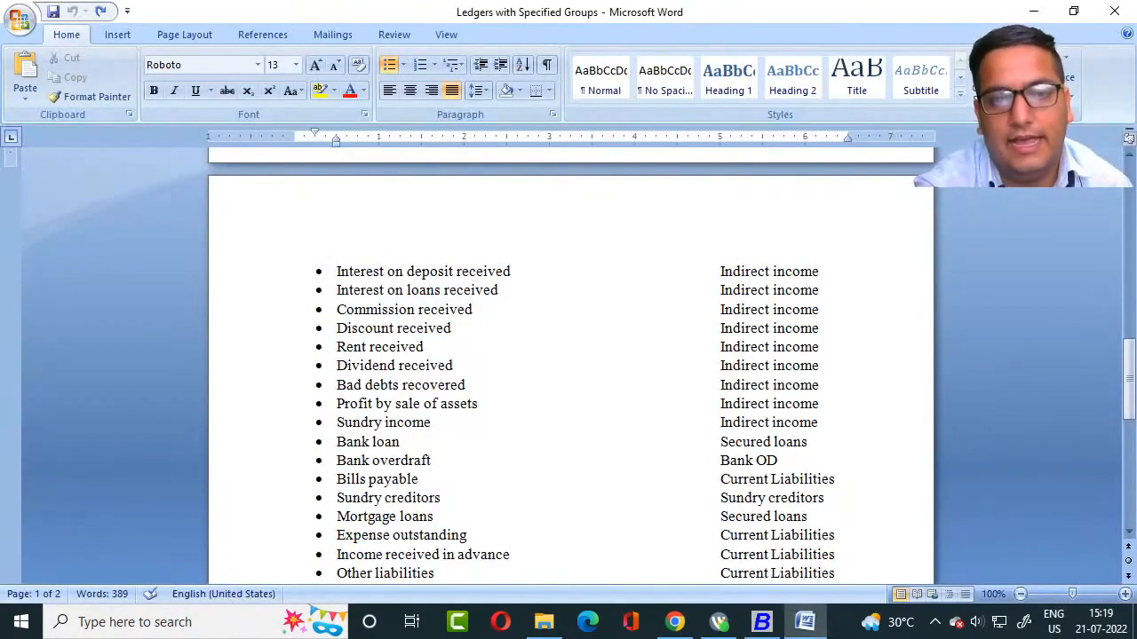
pyautogui.hotkey('alt', 'Tab')
pyautogui.write('REN')
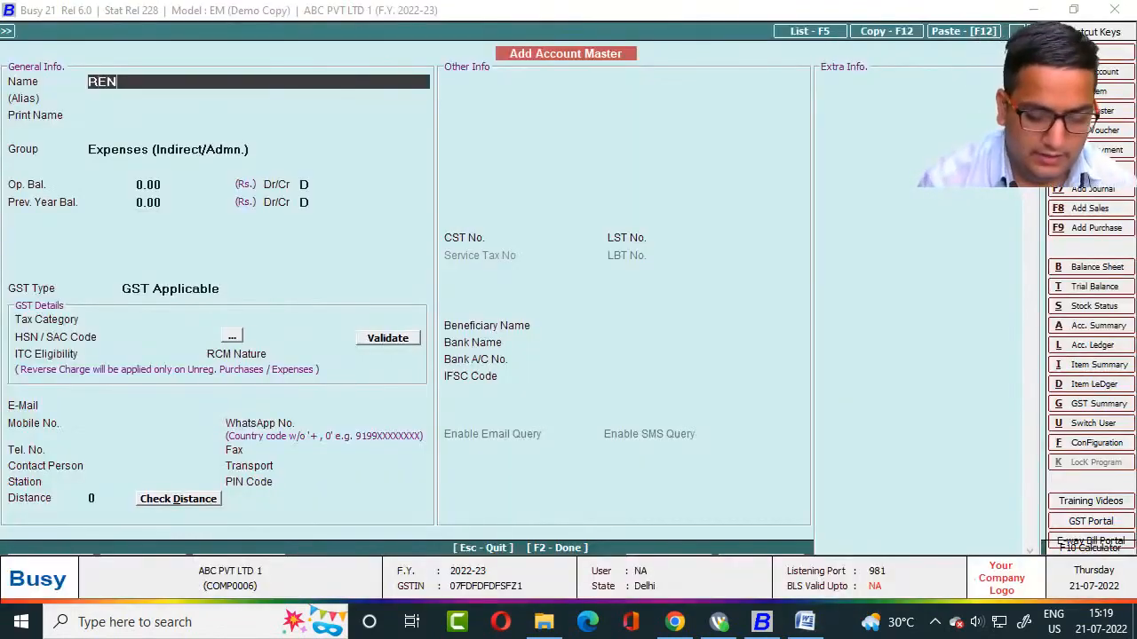
pyautogui.write('T REC')
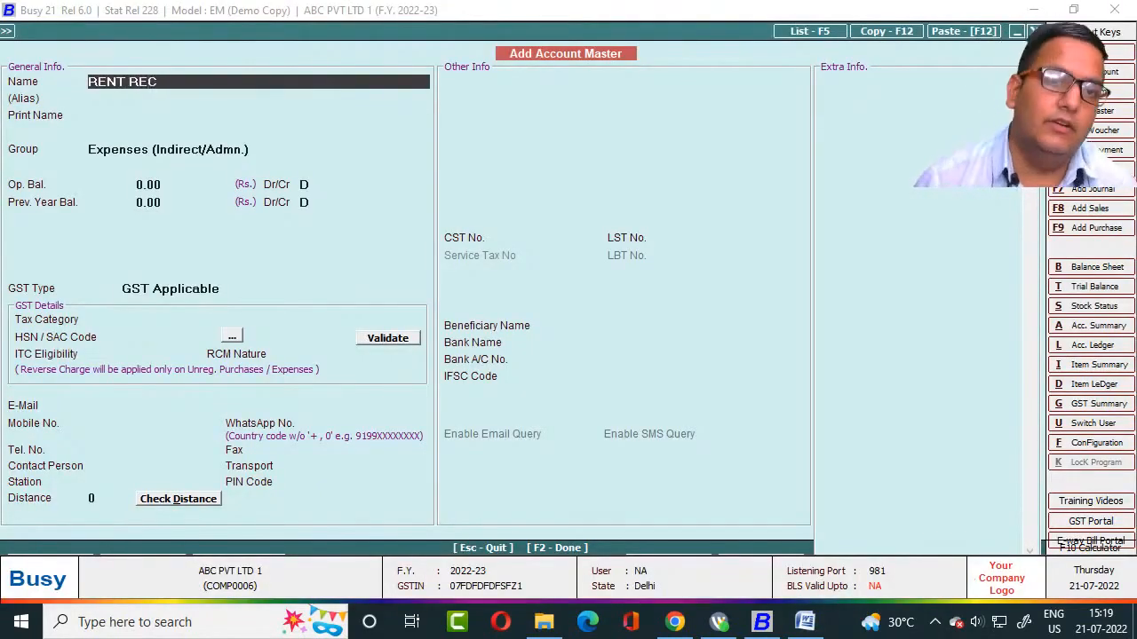
pyautogui.press('Return')
pyautogui.press('Return')
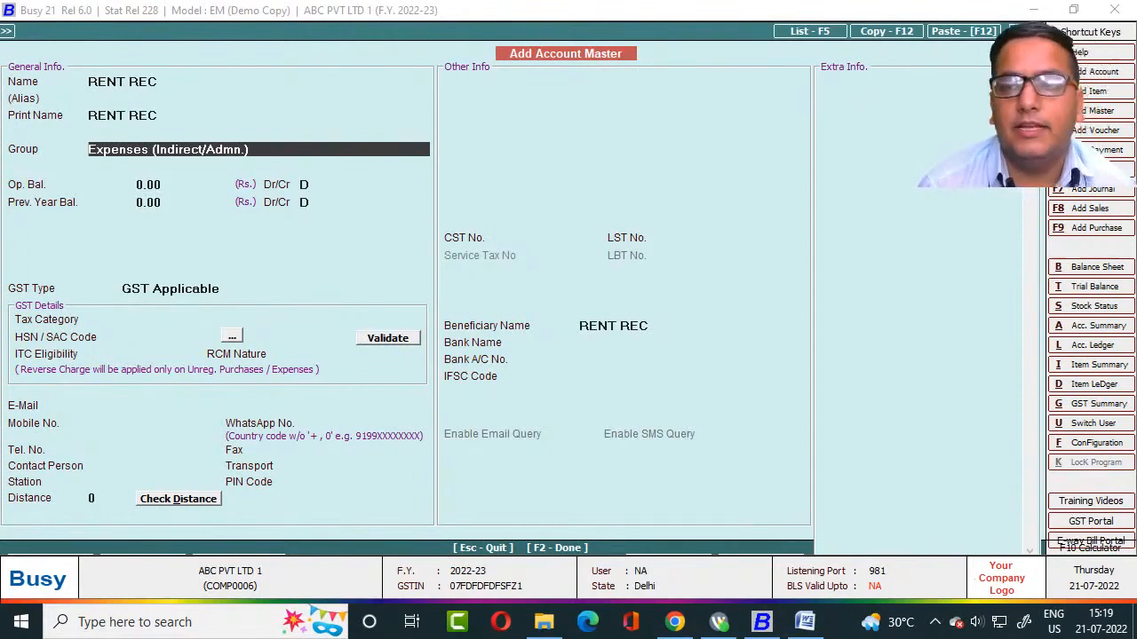
# Assign the RENT REC account to the Income (Indirect) group and save the master.
pyautogui.write('IND')
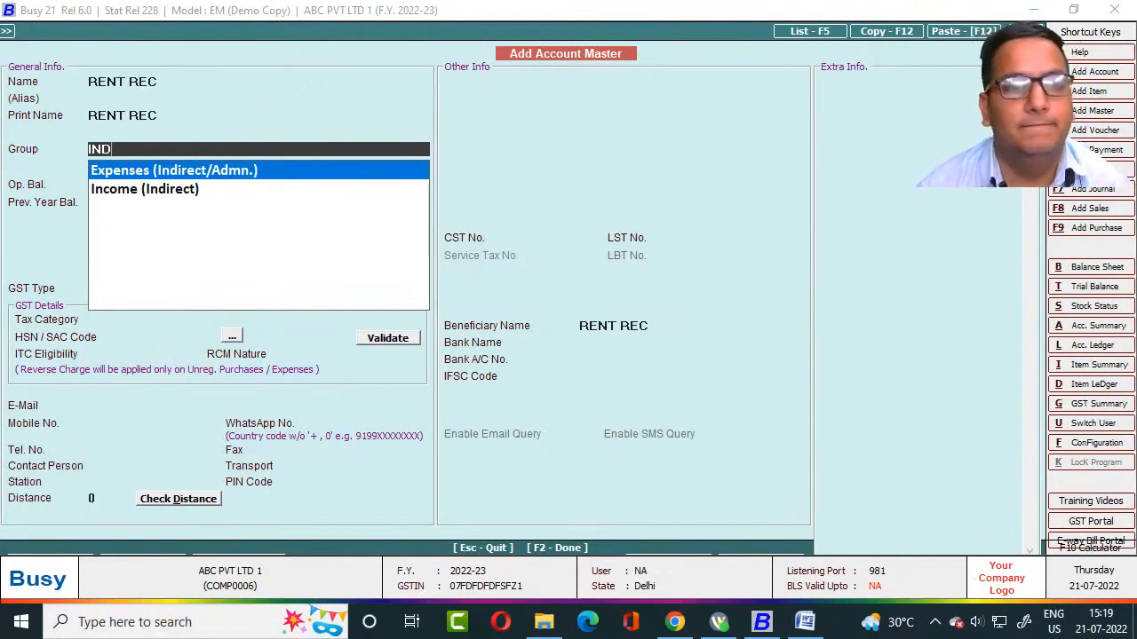
pyautogui.press('BackSpace')
pyautogui.press('BackSpace')
pyautogui.press('BackSpace')
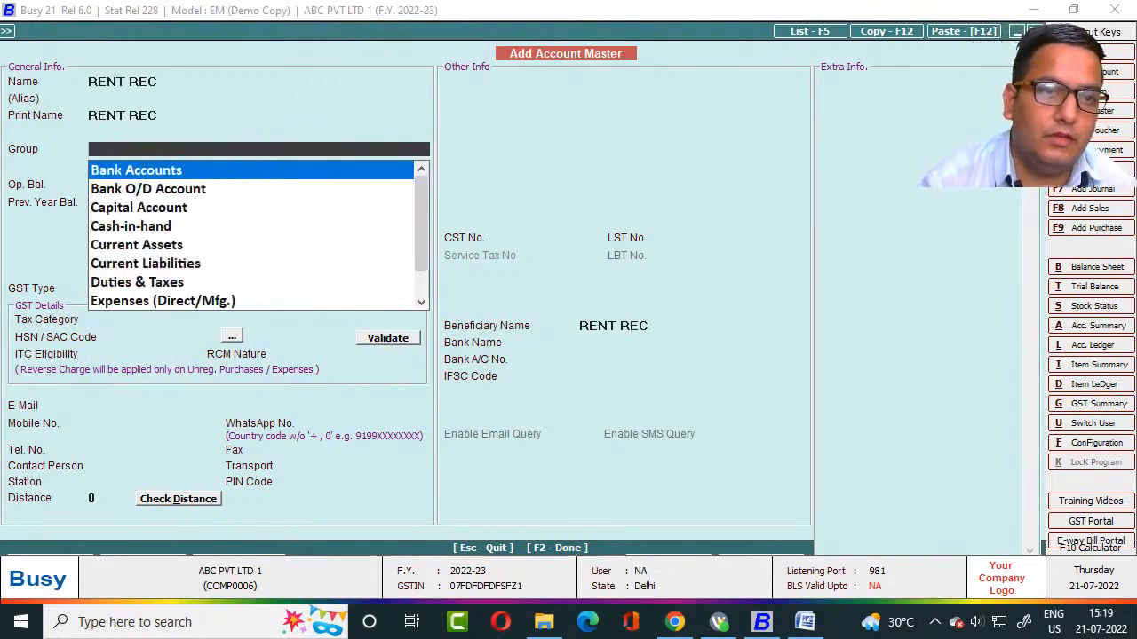
pyautogui.write('INC')
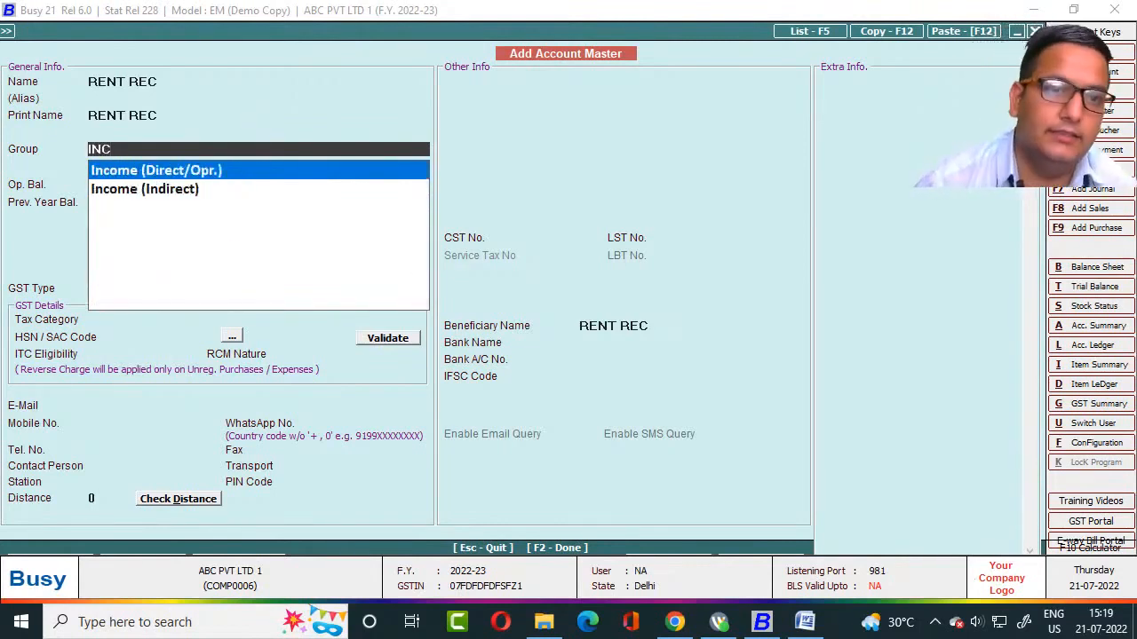
pyautogui.press('Down')
pyautogui.press('Return')
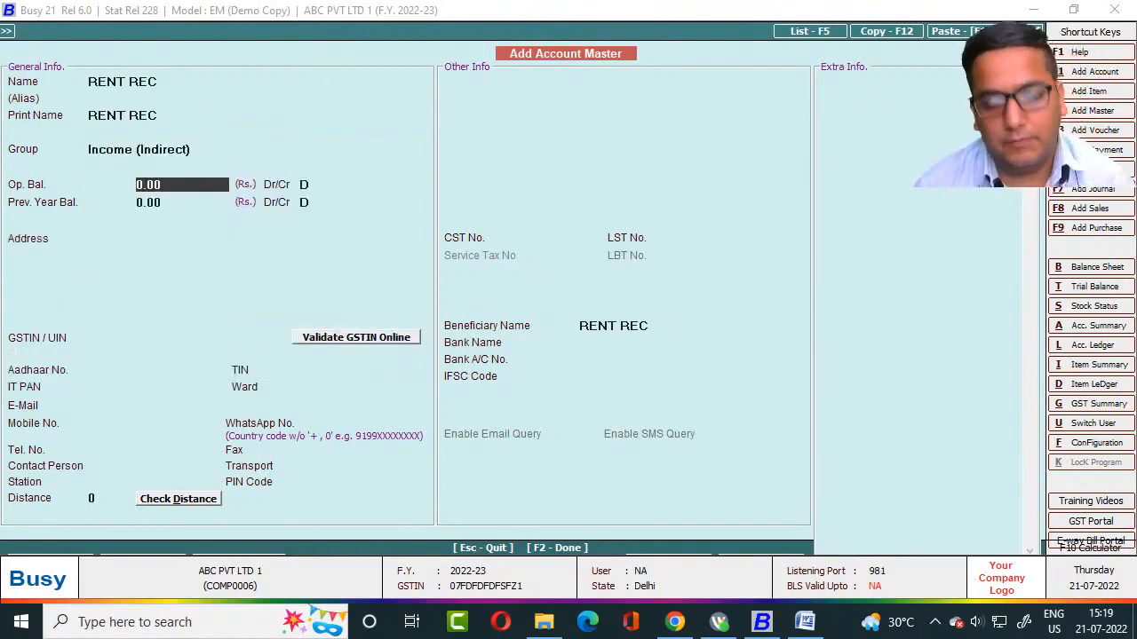
pyautogui.press('F2')
pyautogui.press('Return')
# Pick the bank loan ledger from the Word list and name the new Busy account BANK LOAN, leaving its alias blank.
pyautogui.hotkey('alt', 'Tab')
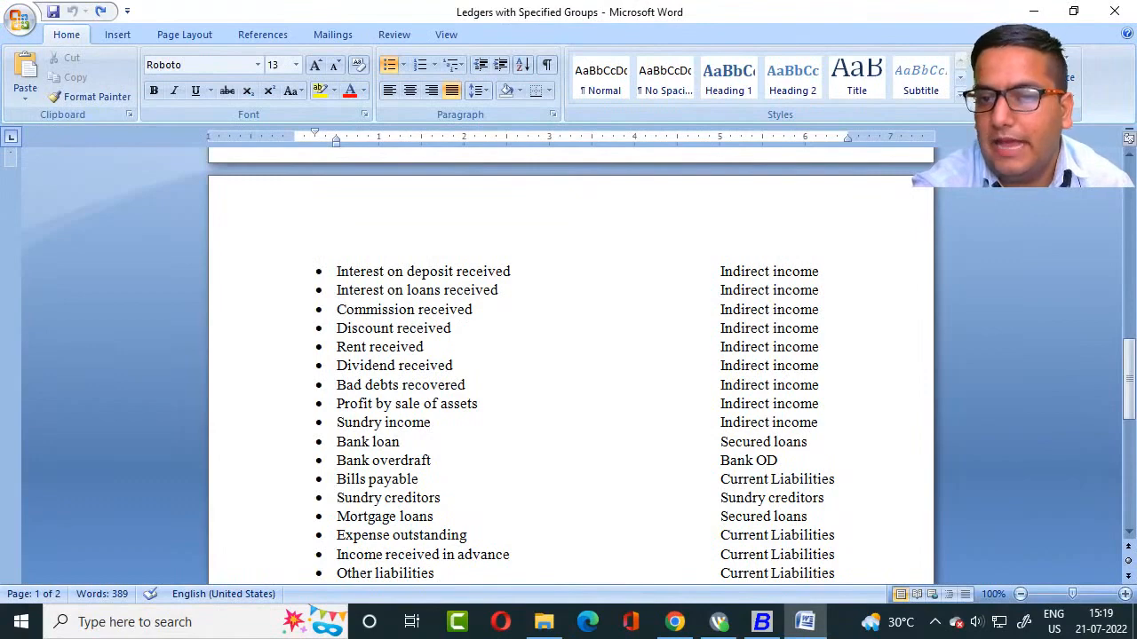
pyautogui.hotkey('alt', 'Tab')
pyautogui.write('BANK')
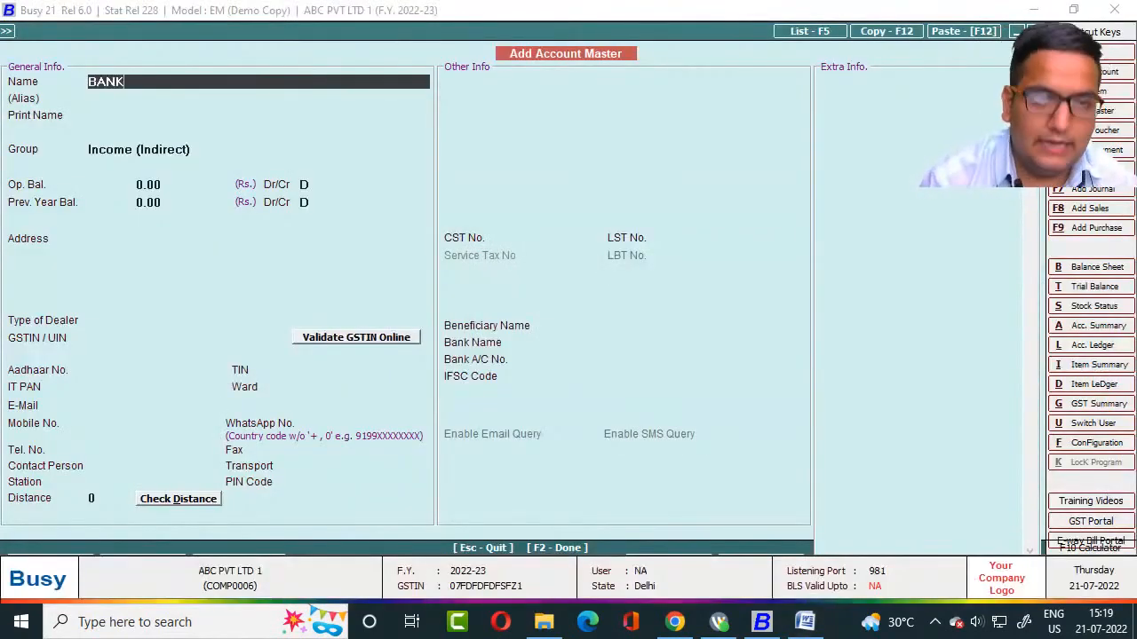
pyautogui.write(' LOAN')
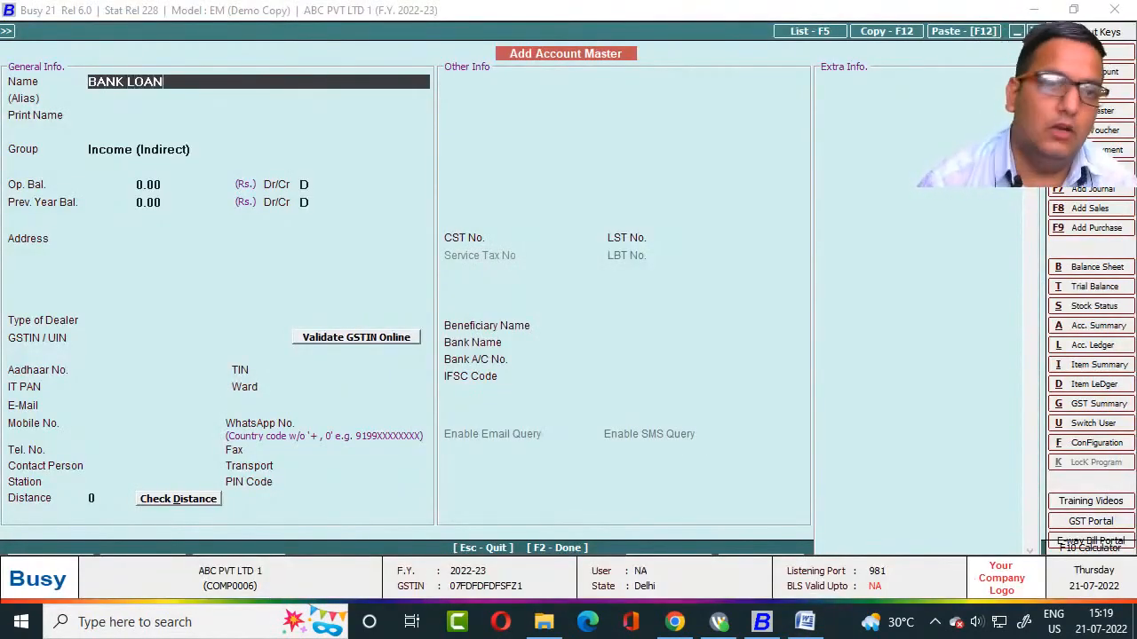
pyautogui.press('Return')
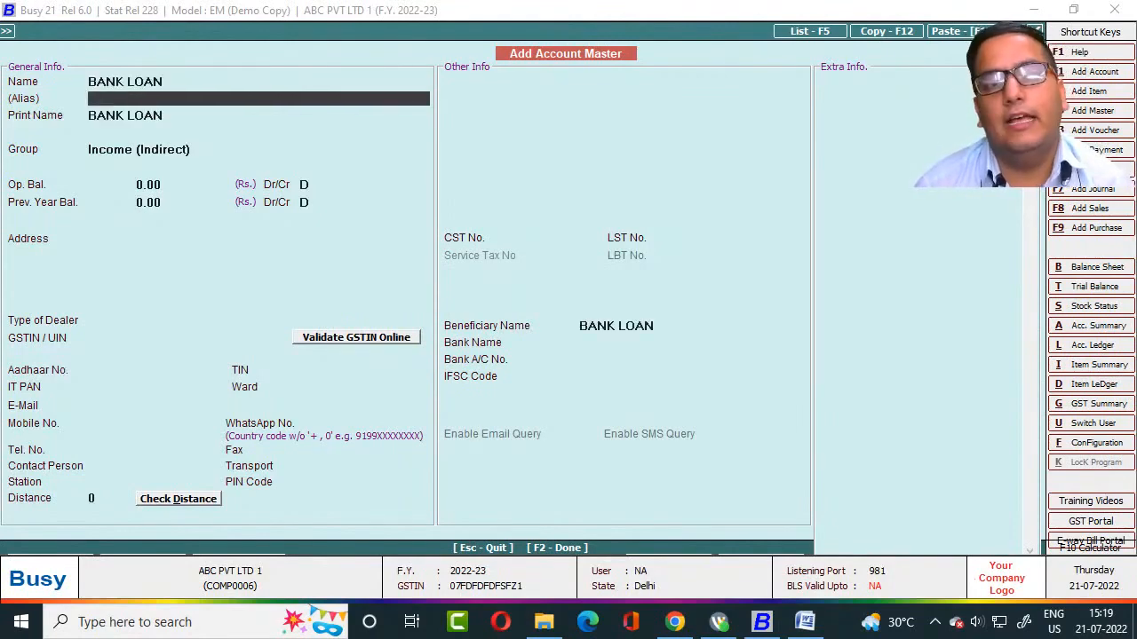
pyautogui.press('Return')
pyautogui.press('Return')
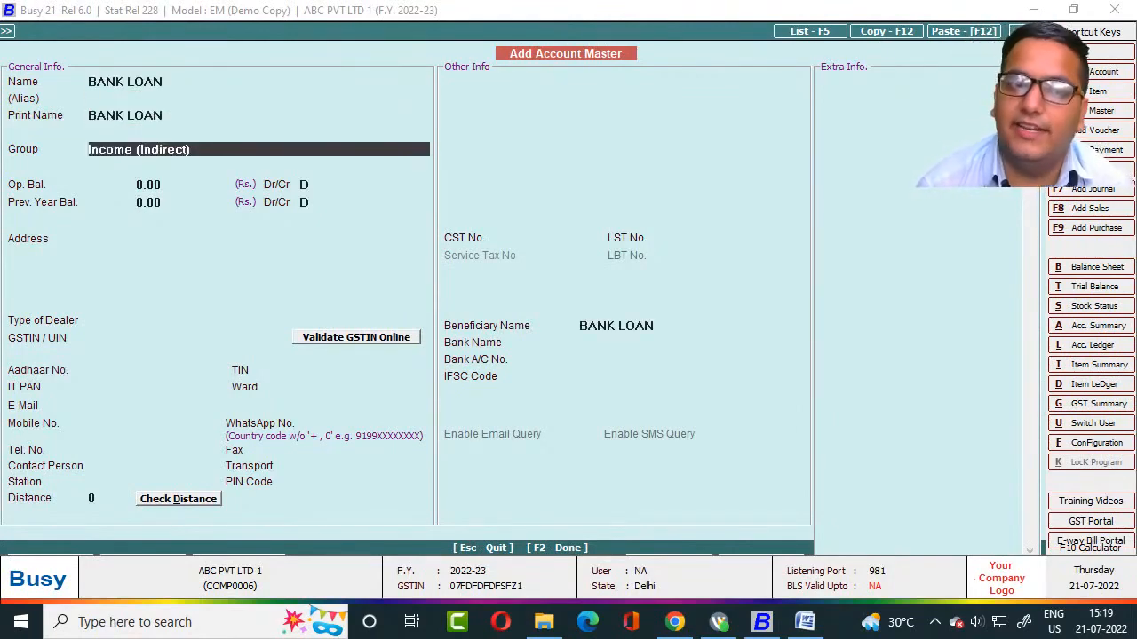
# Check the bank loan group in Word, assign BANK LOAN to Secured Loans in Busy and save the account.
pyautogui.hotkey('alt', 'Tab')
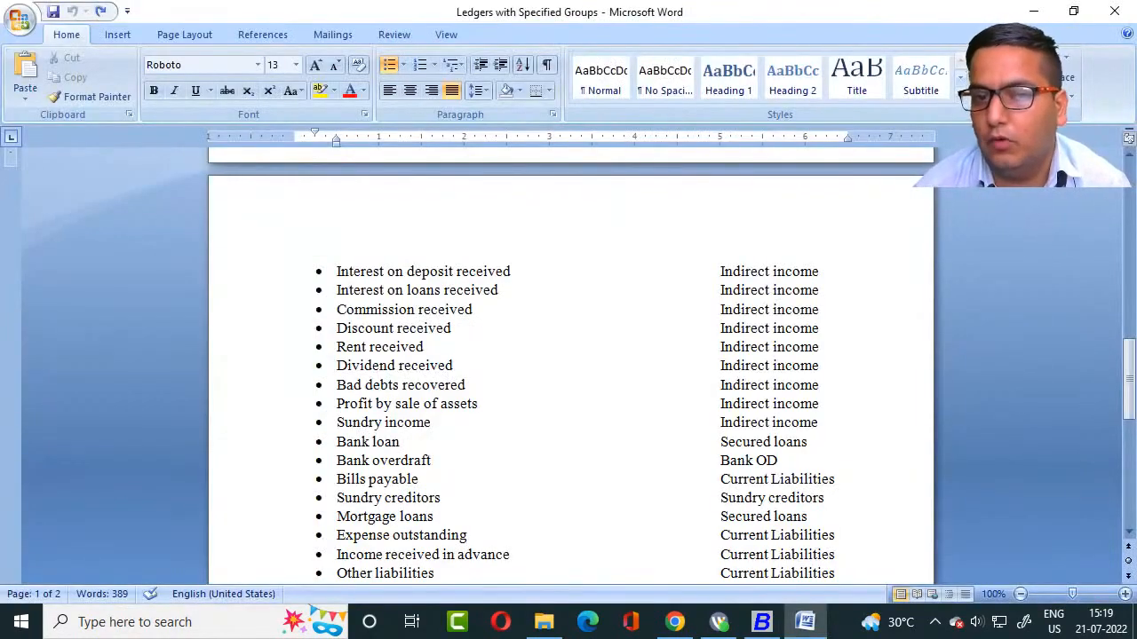
pyautogui.hotkey('alt', 'Tab')
pyautogui.hotkey('alt', 'Tab')
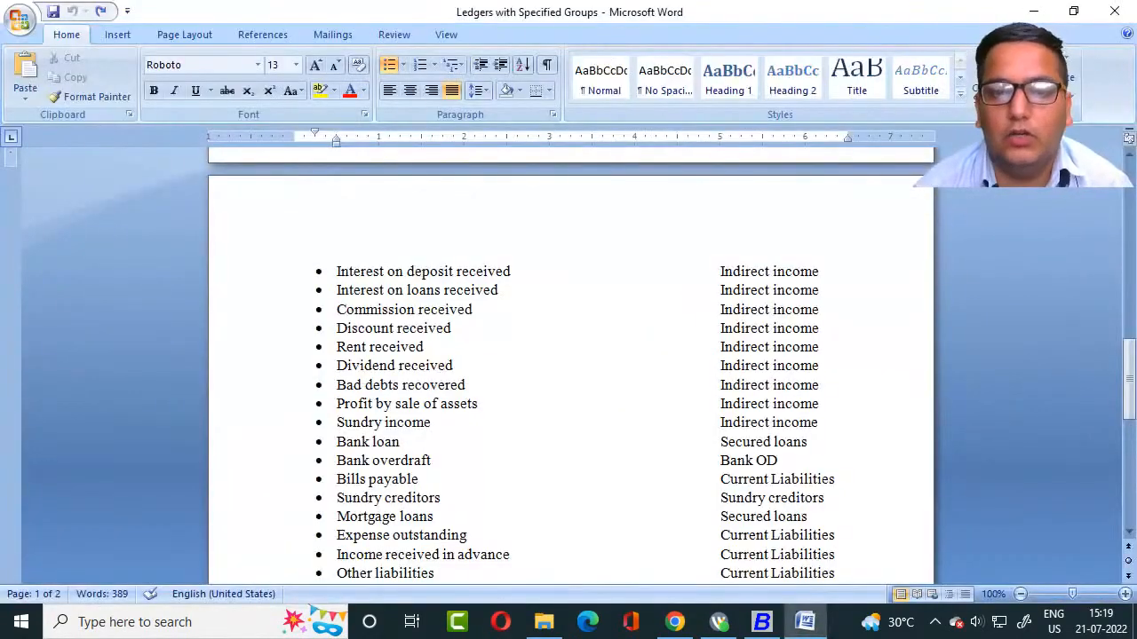
pyautogui.hotkey('alt', 'Tab')
pyautogui.hotkey('alt', 'Tab')
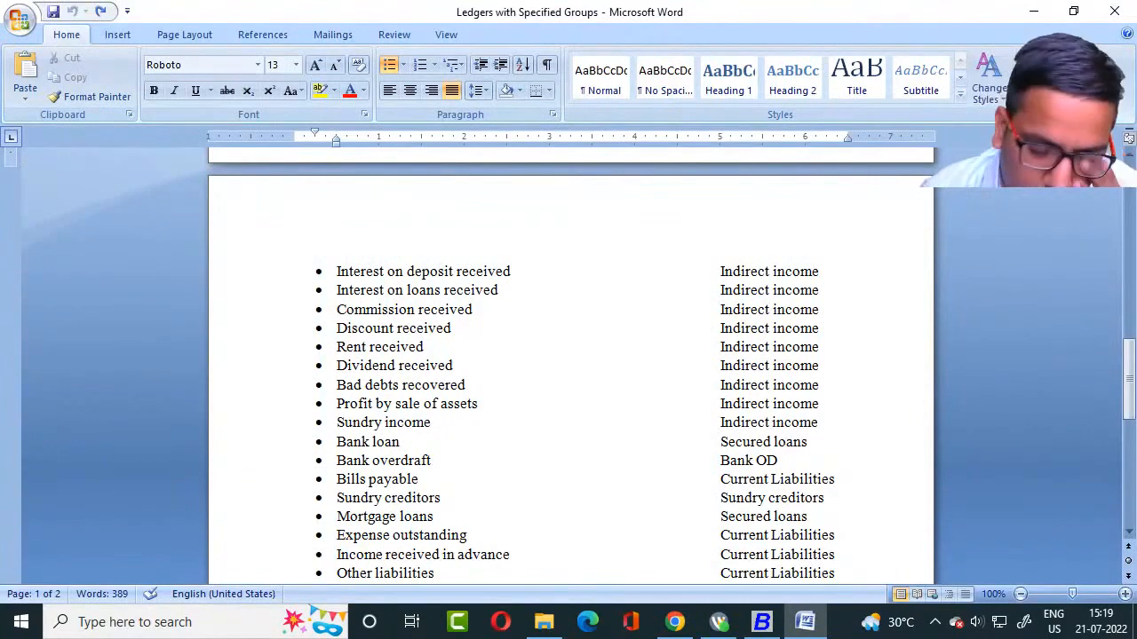
pyautogui.hotkey('alt', 'Tab')
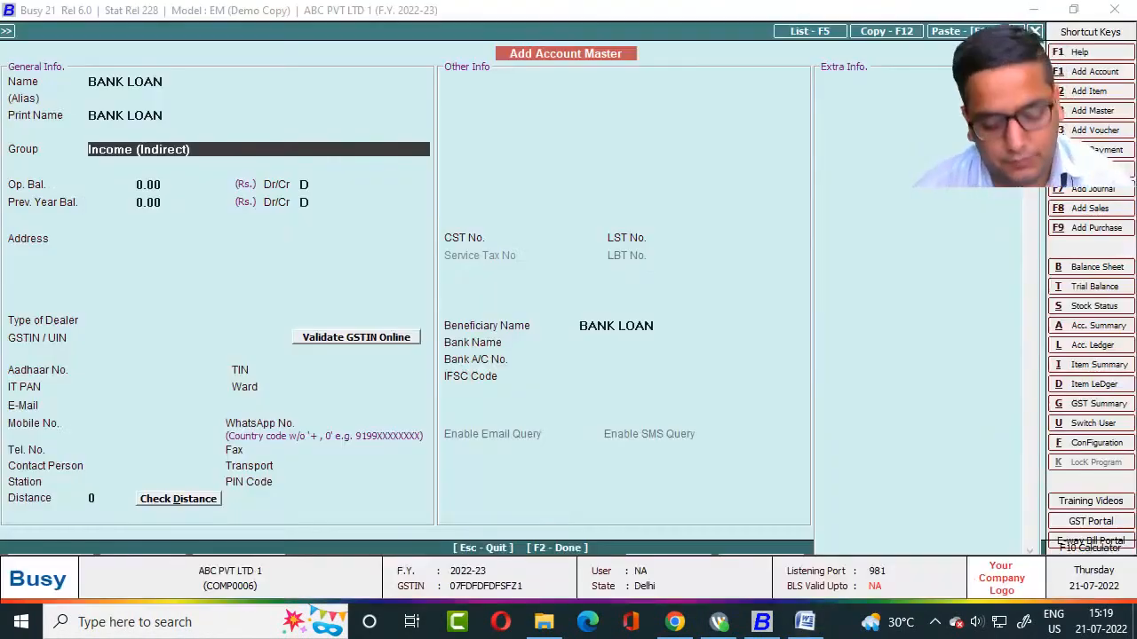
pyautogui.write('SER')
pyautogui.press('BackSpace')
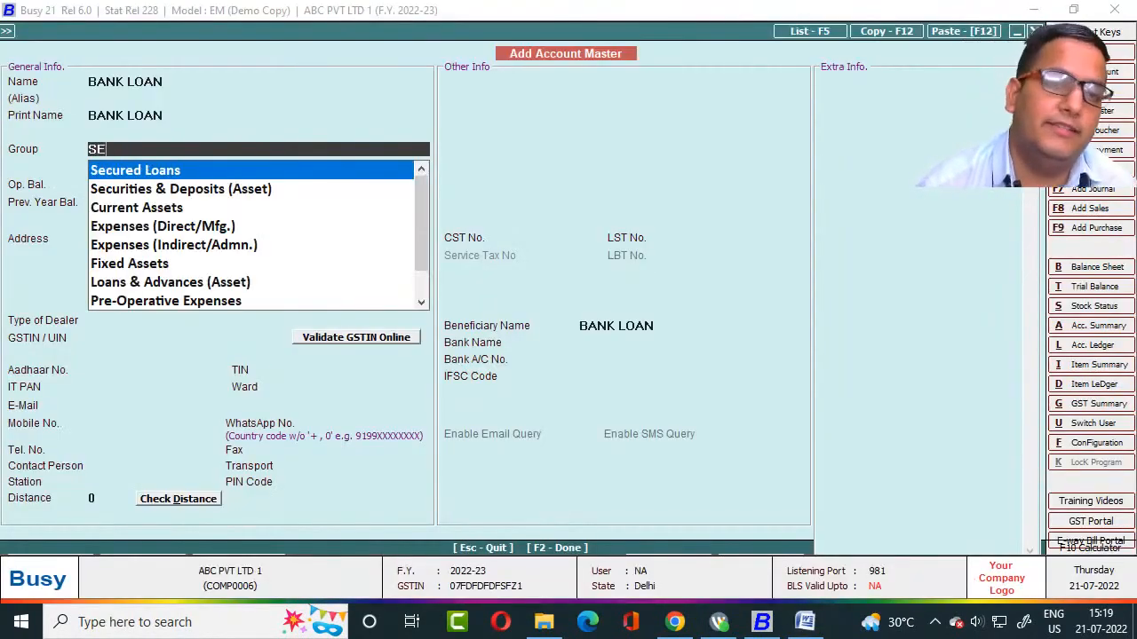
pyautogui.press('Return')
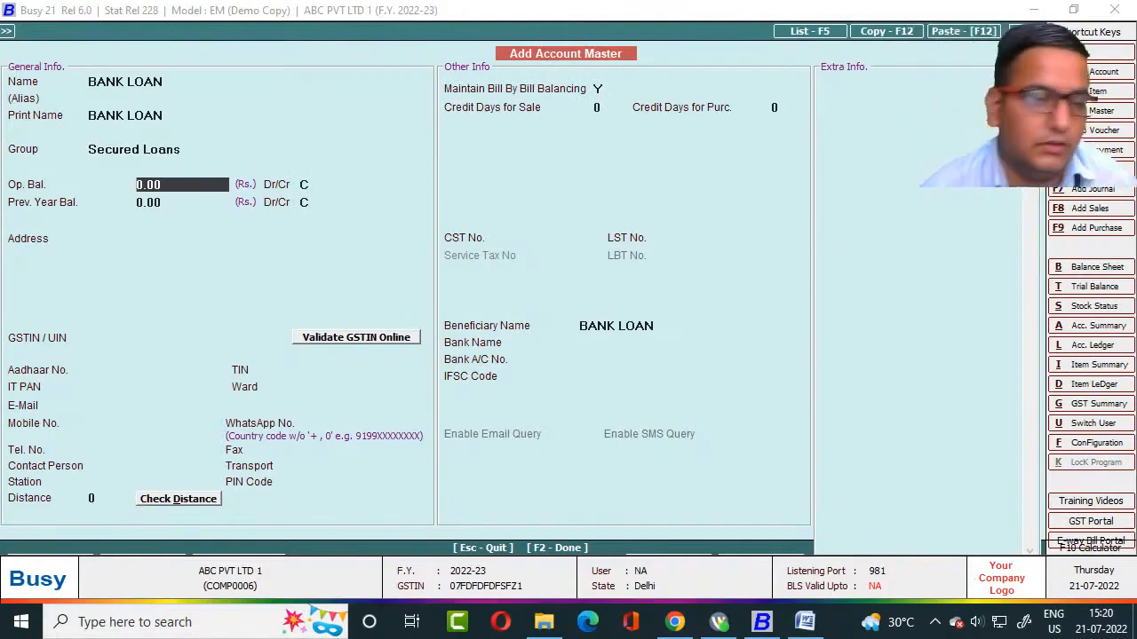
pyautogui.press('F2')
pyautogui.press('Return')
# Pick the furniture ledger from the Word list and name the new Busy account FURNITURE A/C, leaving its alias blank.
pyautogui.hotkey('alt', 'Tab')
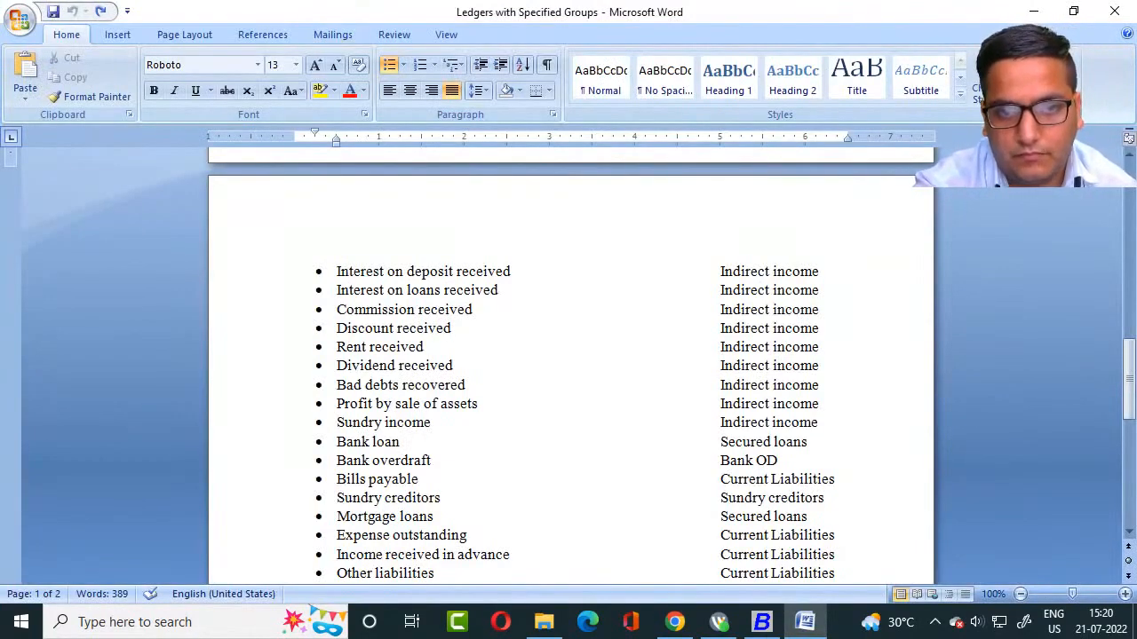
pyautogui.scroll(-1, 568, 373)
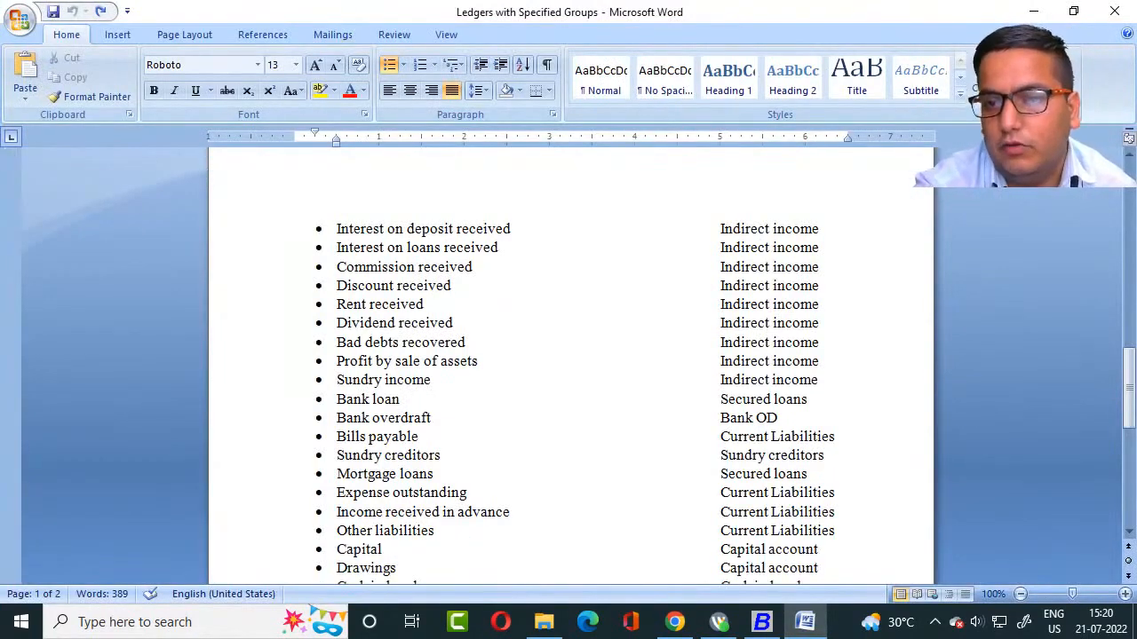
pyautogui.scroll(-6, 568, 373)
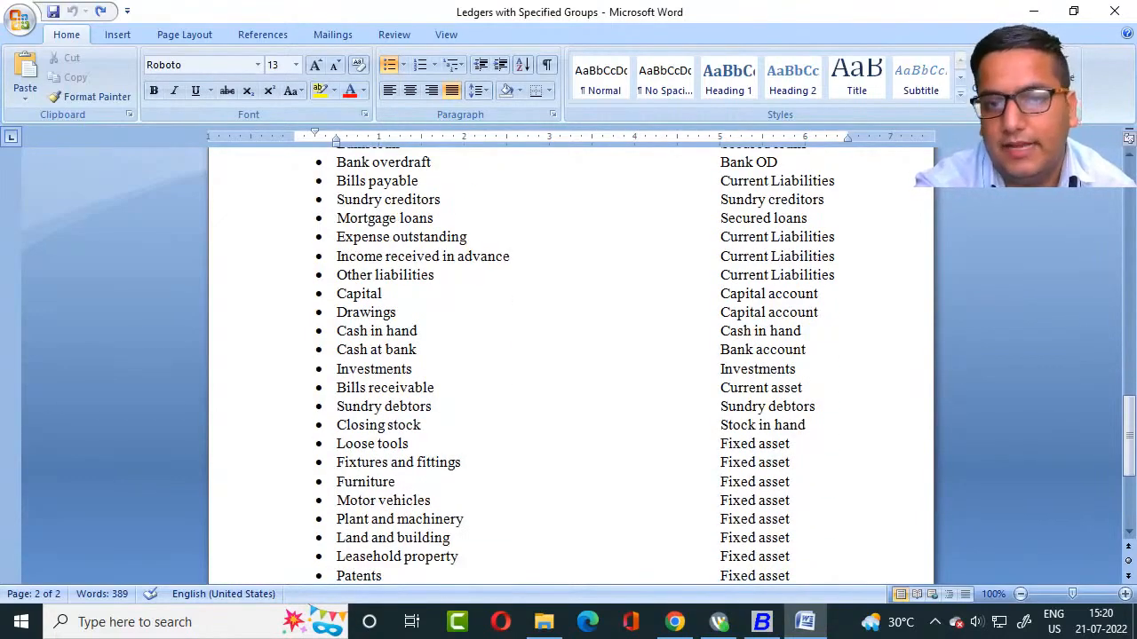
pyautogui.hotkey('alt', 'Tab')
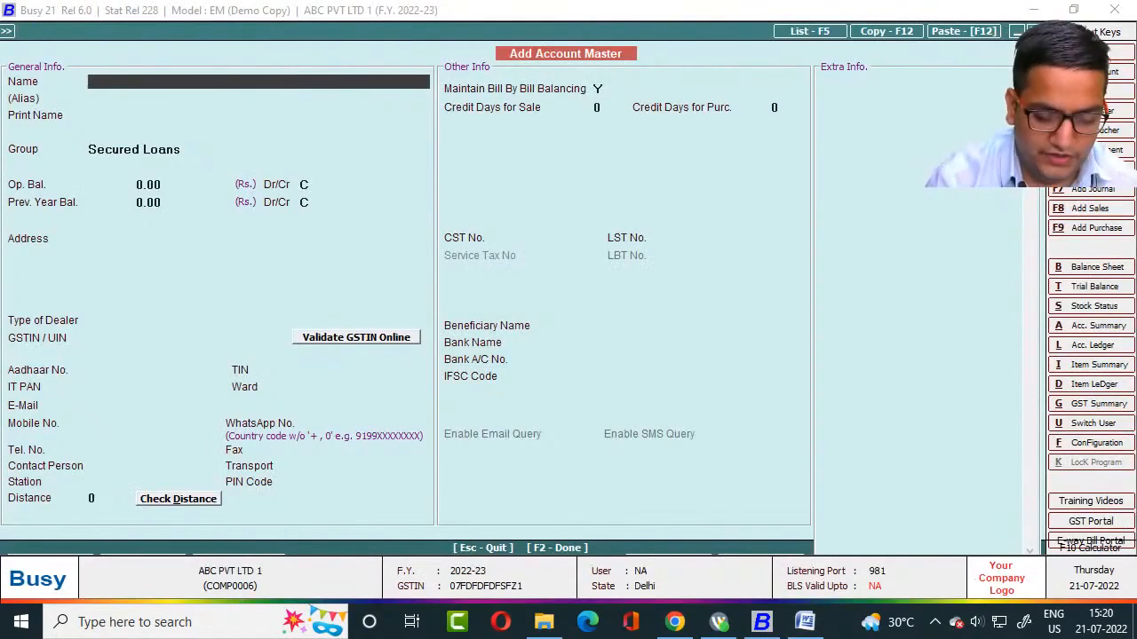
pyautogui.write('FURNI')
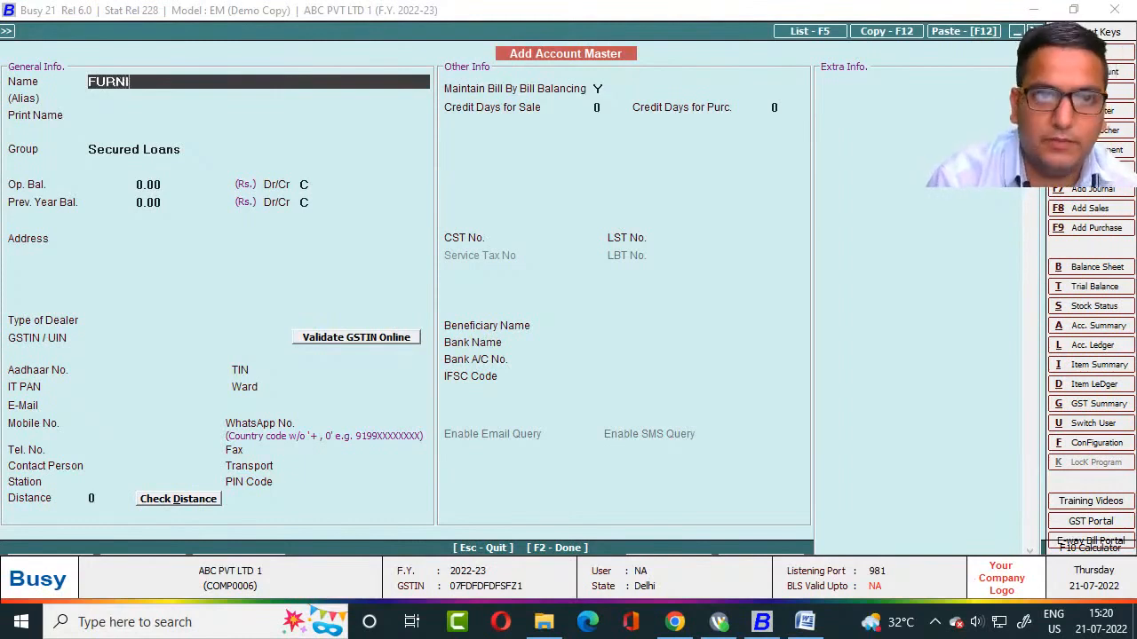
pyautogui.write('TURE')
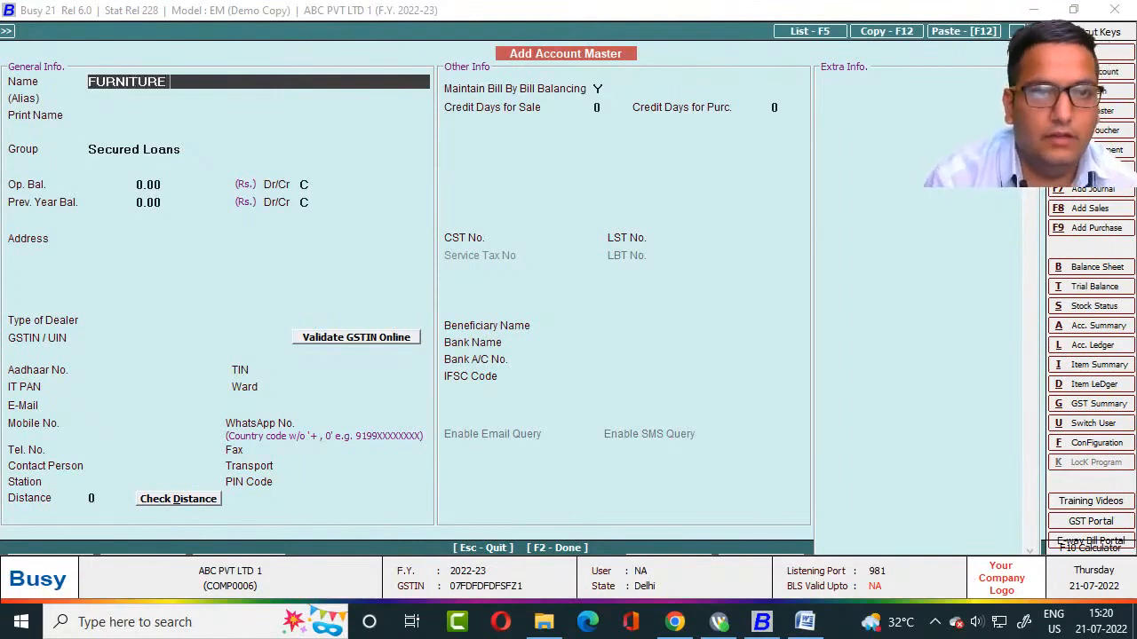
pyautogui.write(' A/C')
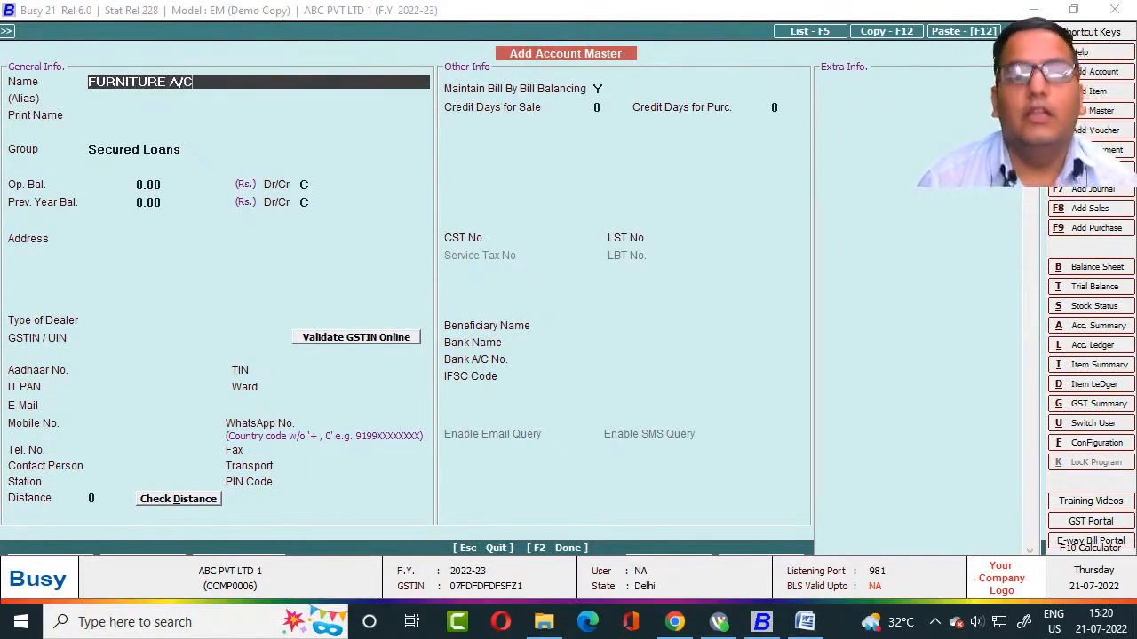
pyautogui.press('Return')
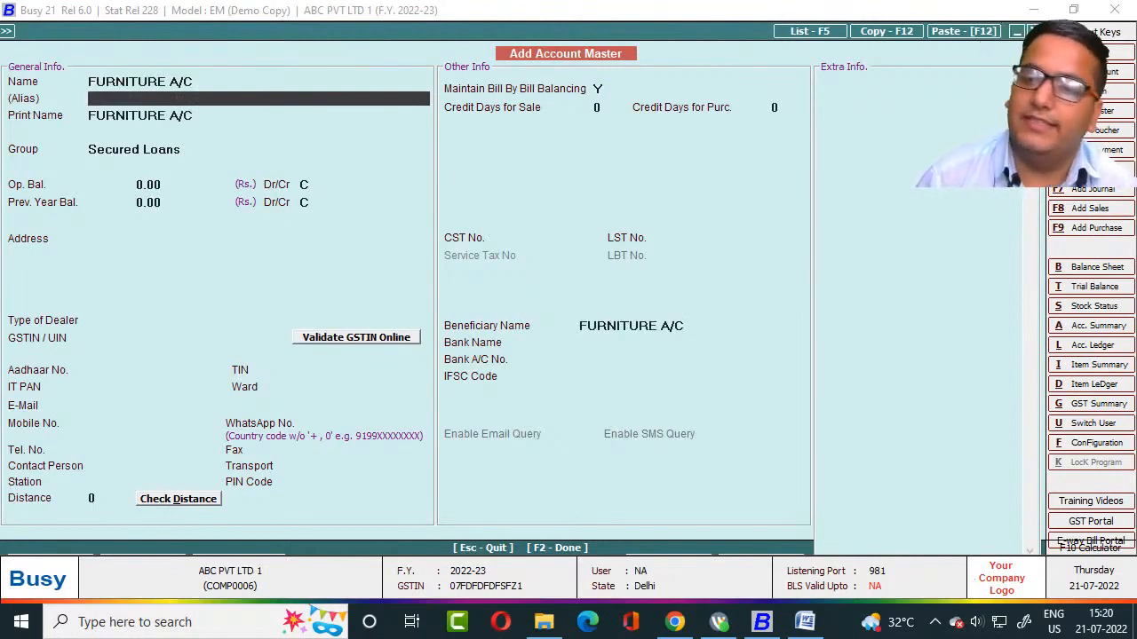
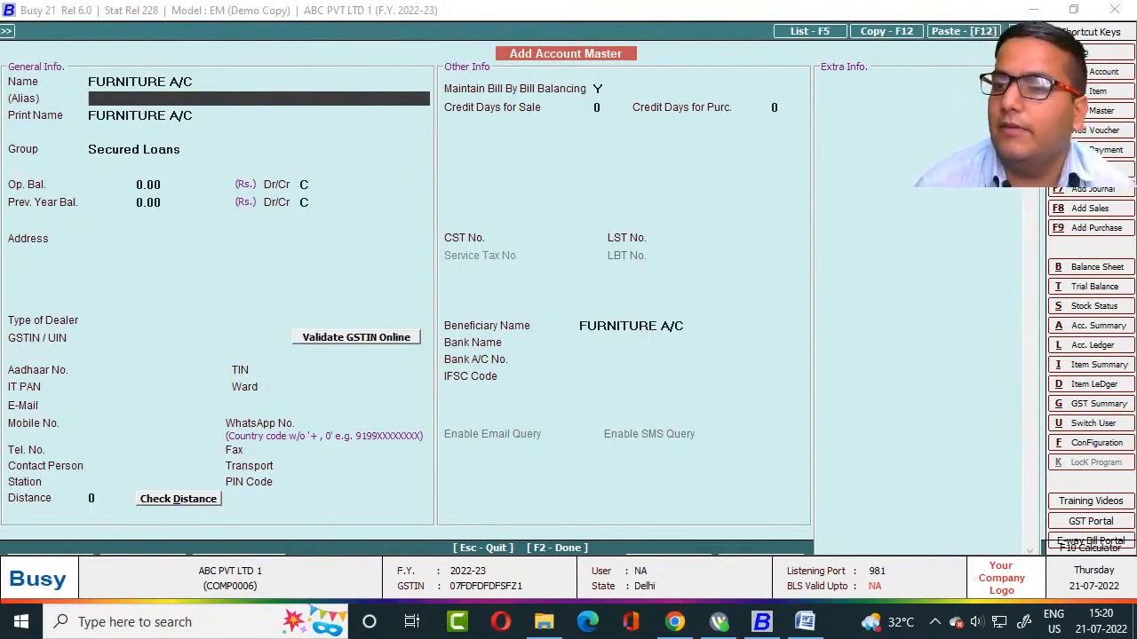
pyautogui.press('Return')
pyautogui.press('Return')
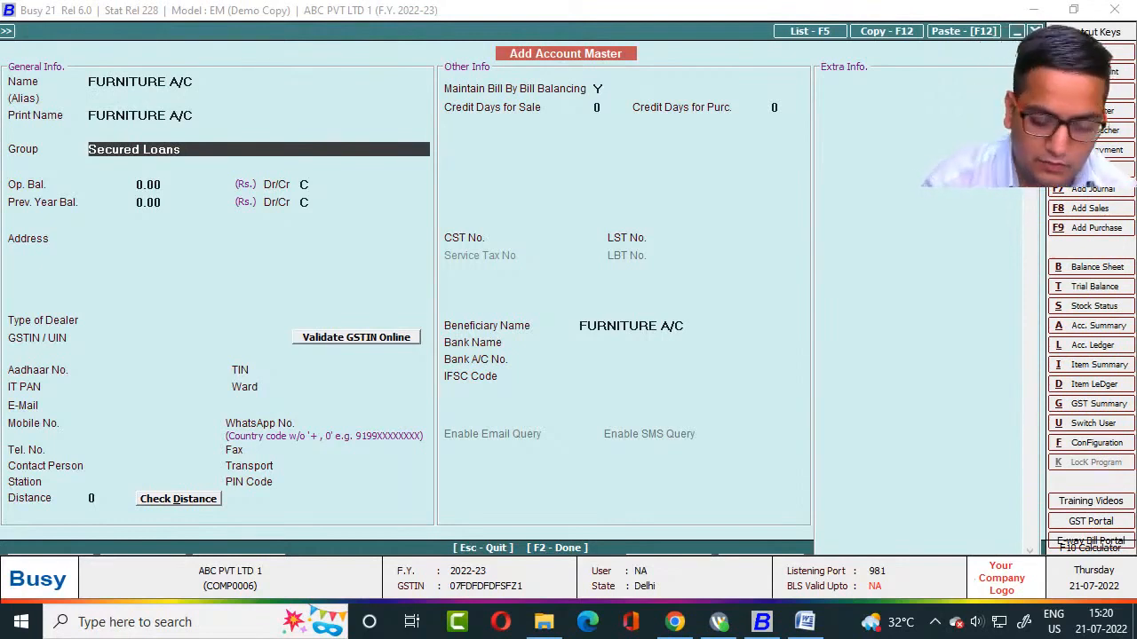
# Assign FURNITURE A/C to the Fixed Assets group, accept the default depreciation rates and save the master.
pyautogui.write('FI')
pyautogui.press('Return')
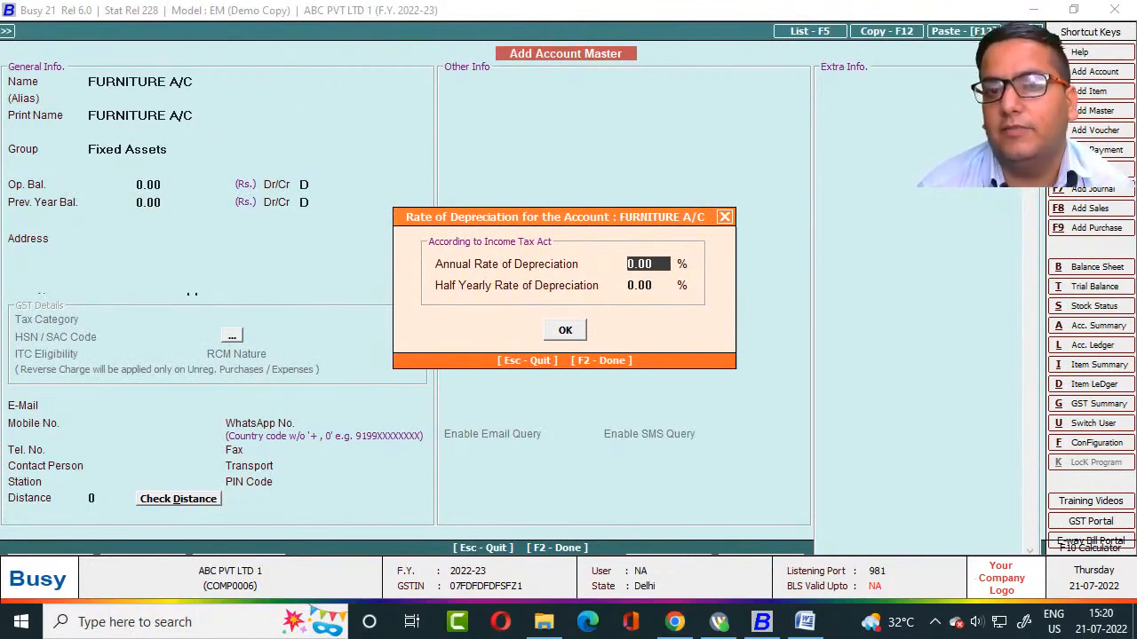
pyautogui.press('Return')
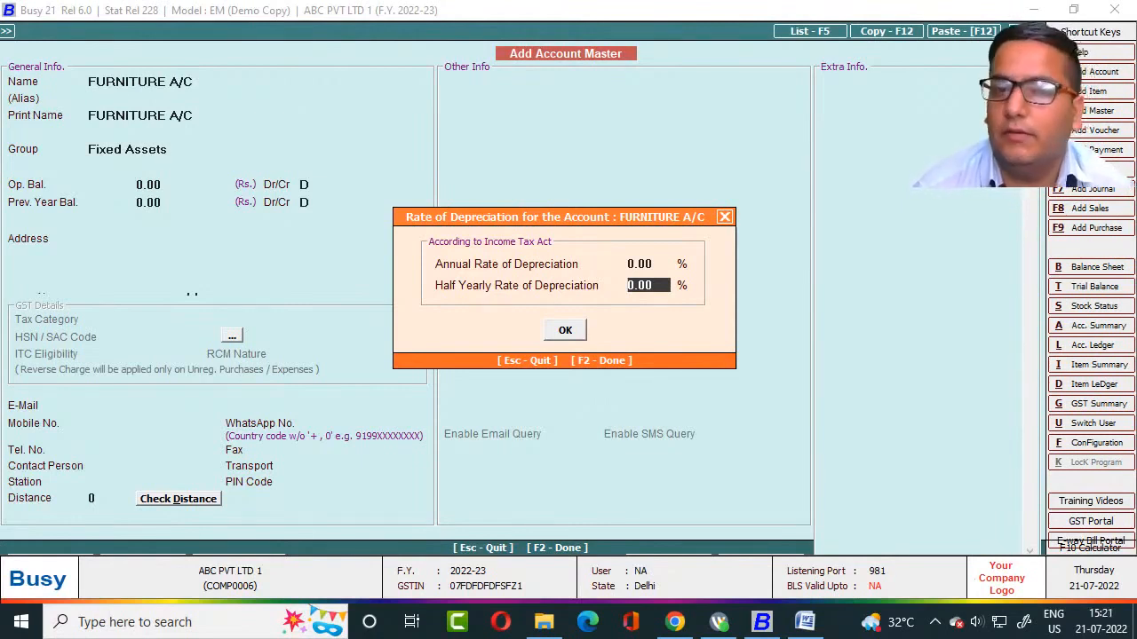
pyautogui.press('Return')
pyautogui.press('Return')
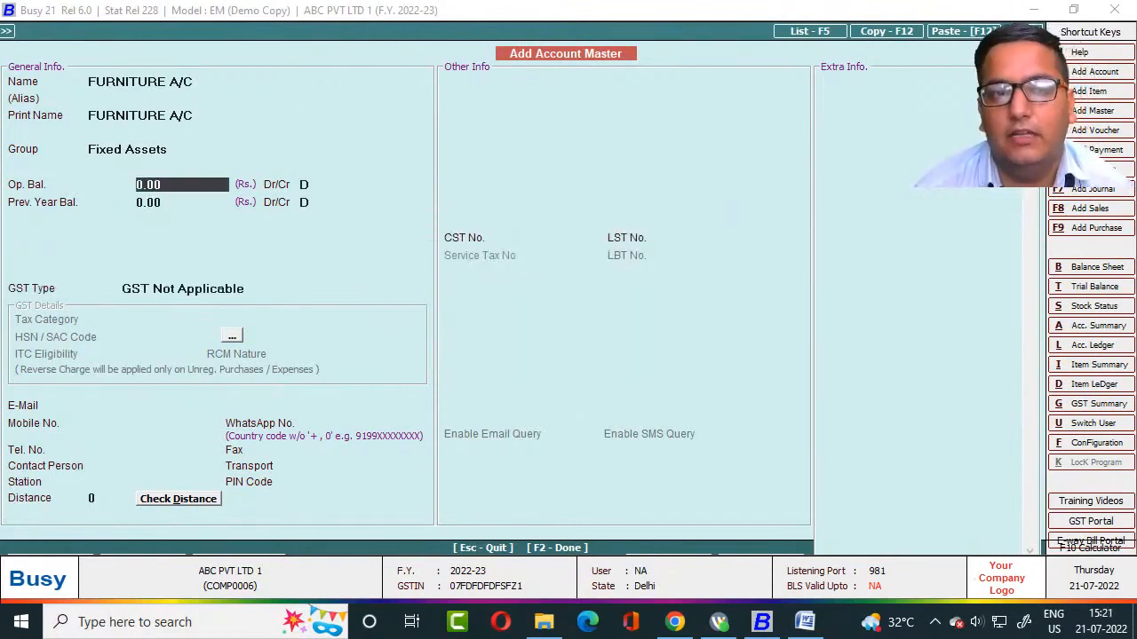
pyautogui.press('F2')
pyautogui.press('Return')
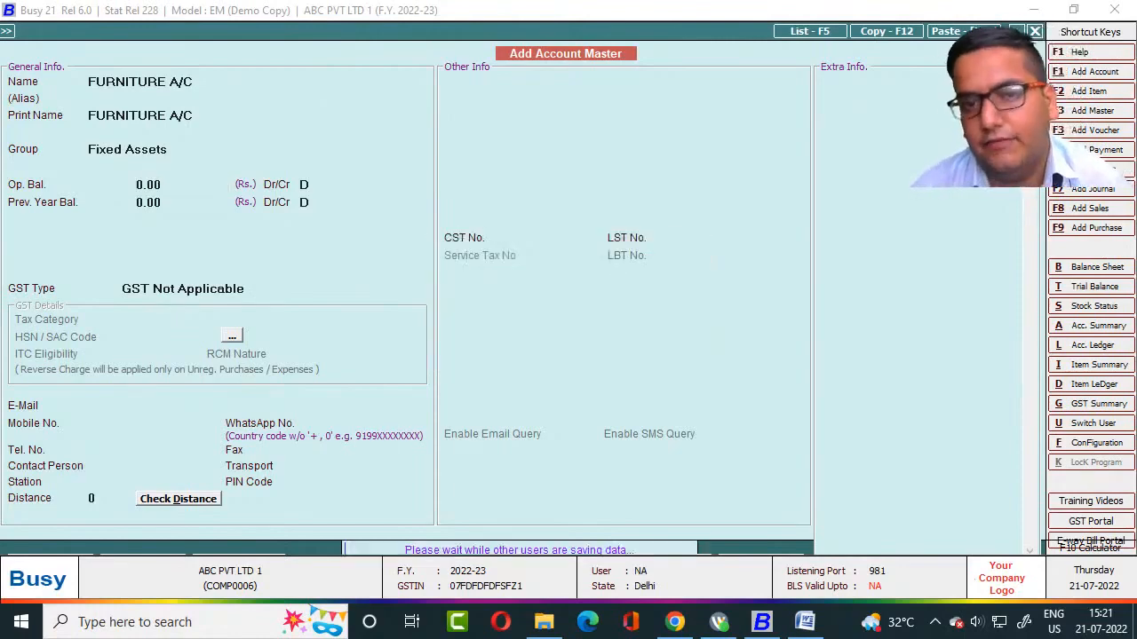
# Switch to Word and examine the liability and asset ledgers with their groups, returning to the blank account form in Busy.
pyautogui.hotkey('alt', 'Tab')
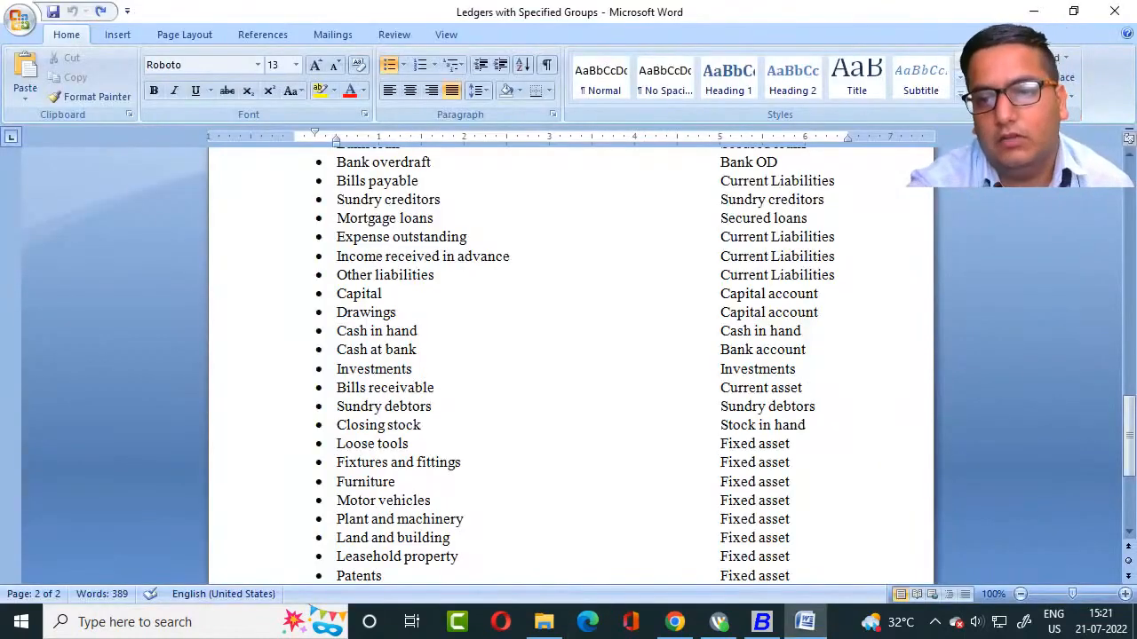
pyautogui.scroll(-1, 569, 364)
pyautogui.scroll(3, 568, 364)
pyautogui.scroll(-1, 569, 364)
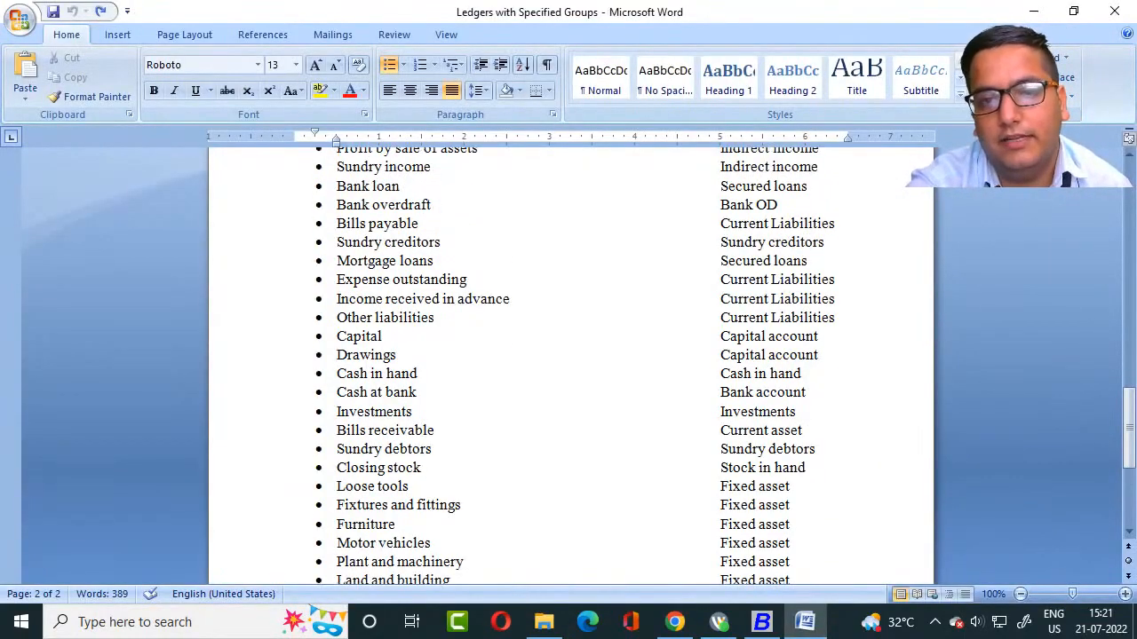
pyautogui.scroll(1, 569, 364)
pyautogui.scroll(-3, 569, 365)
pyautogui.scroll(5, 568, 364)
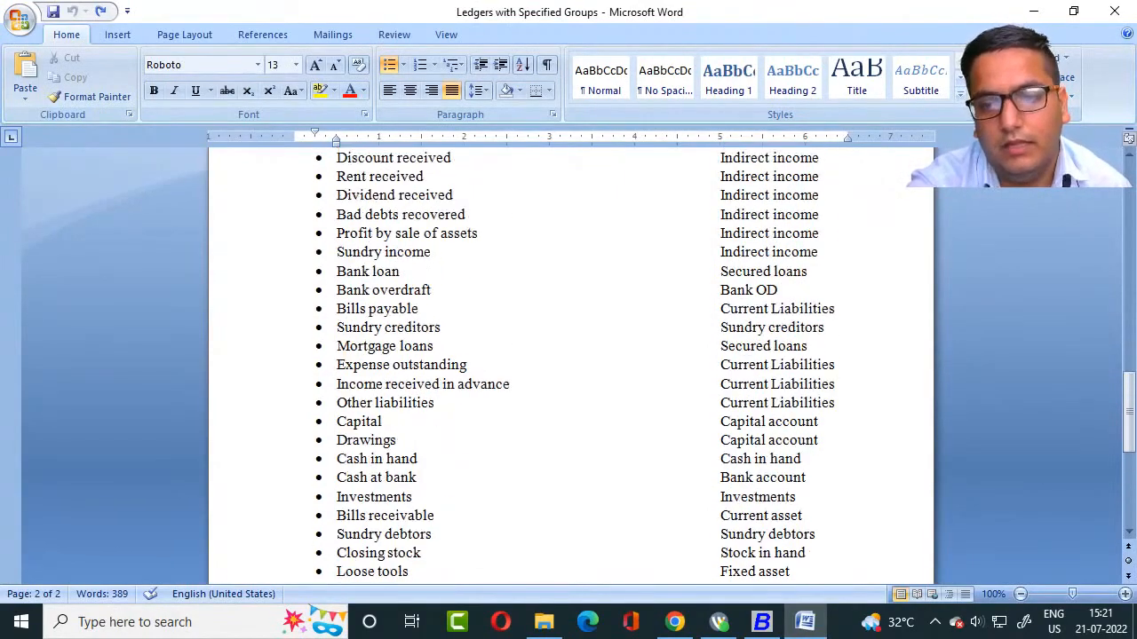
pyautogui.hotkey('alt', 'Tab')
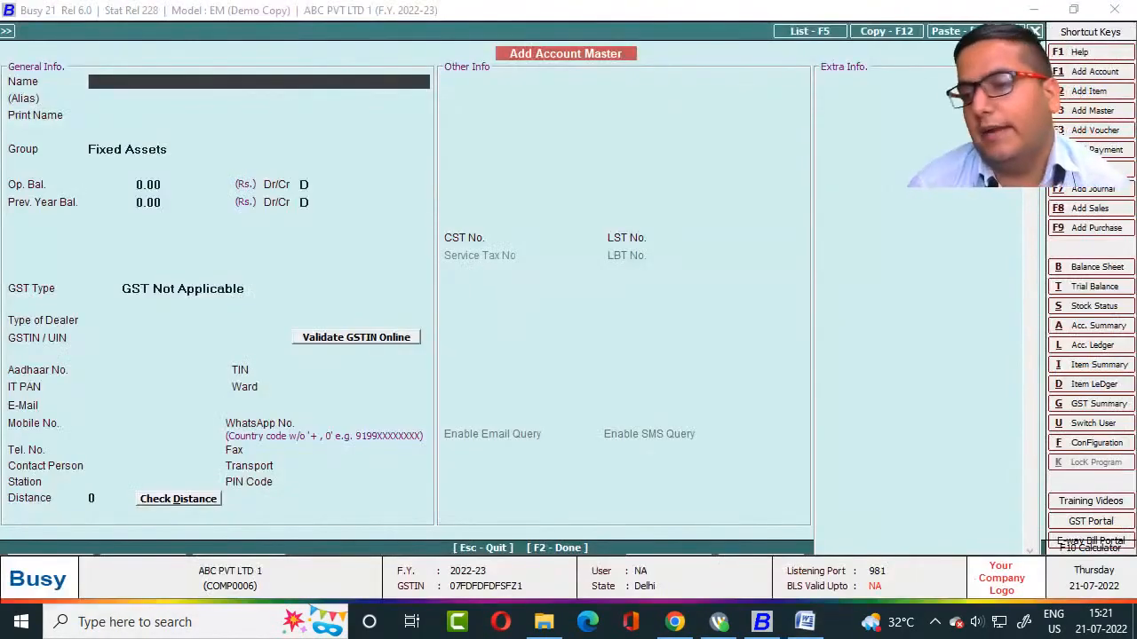
pyautogui.hotkey('alt', 'Tab')
pyautogui.hotkey('alt', 'Tab')
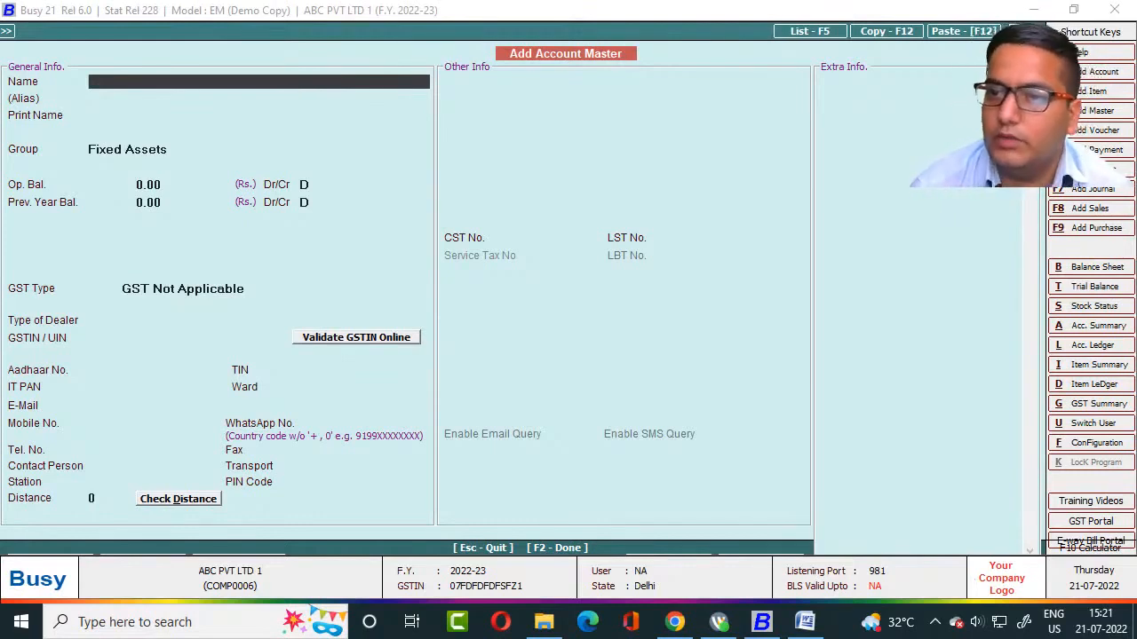
# Name the new account SONU TRADING COMPANY, keeping the same print name and leaving its alias blank.
pyautogui.write('SON')
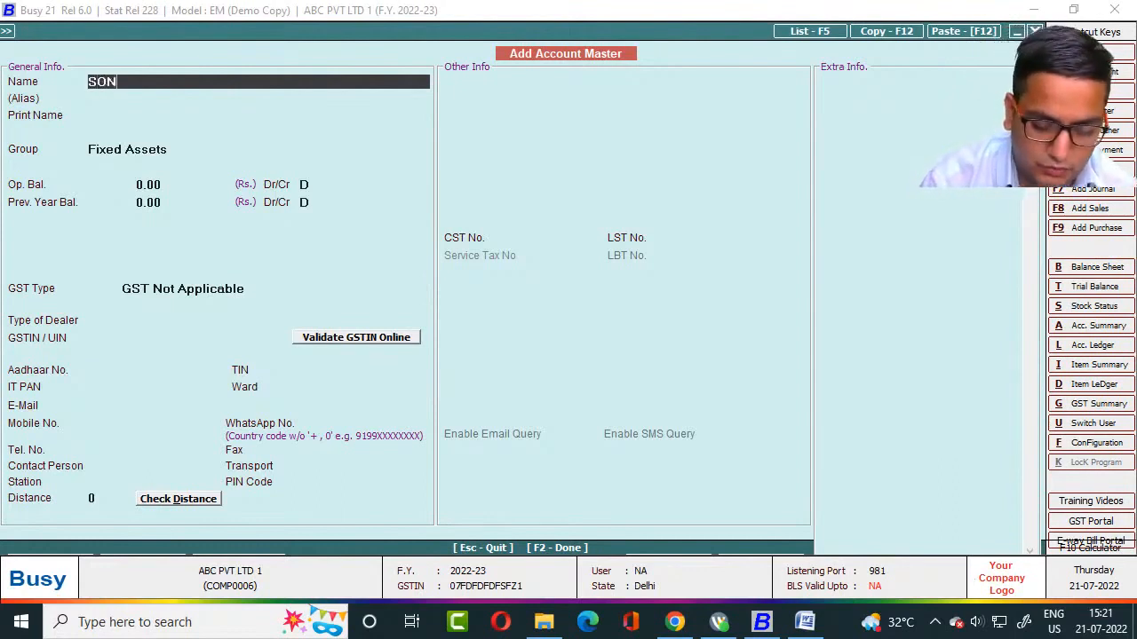
pyautogui.write('U TRAD')
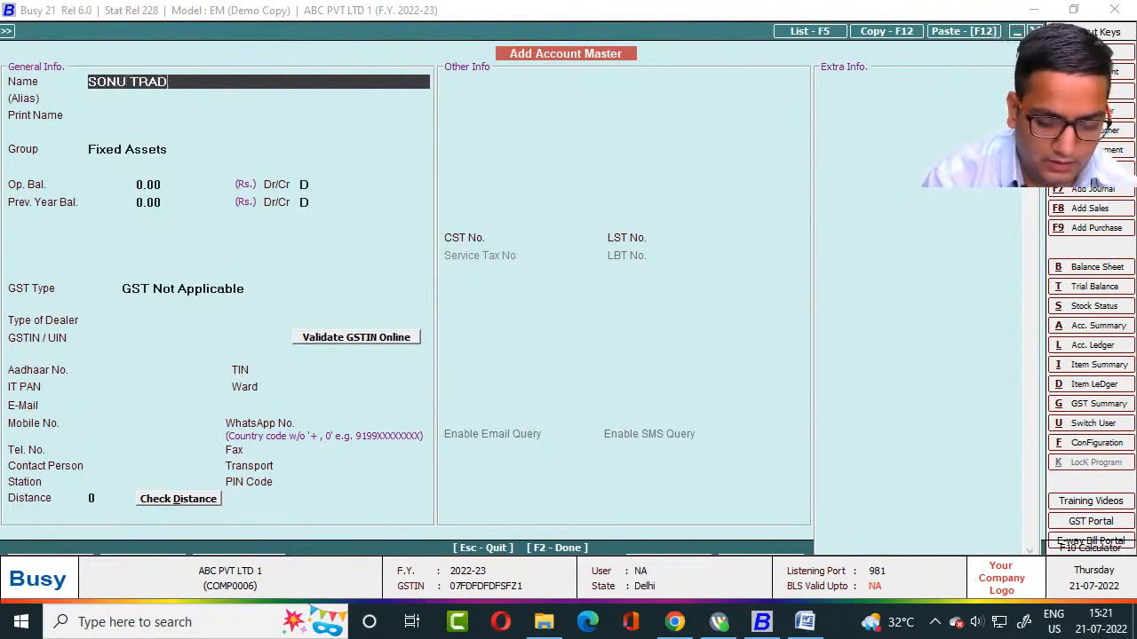
pyautogui.write('ING C')
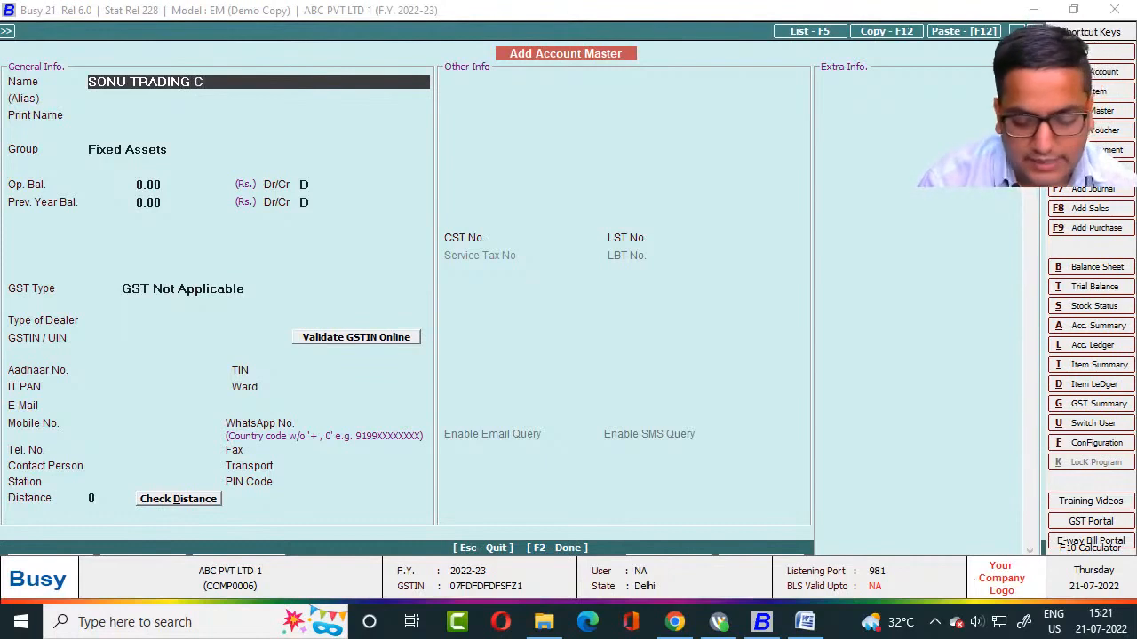
pyautogui.write('OMPANY')
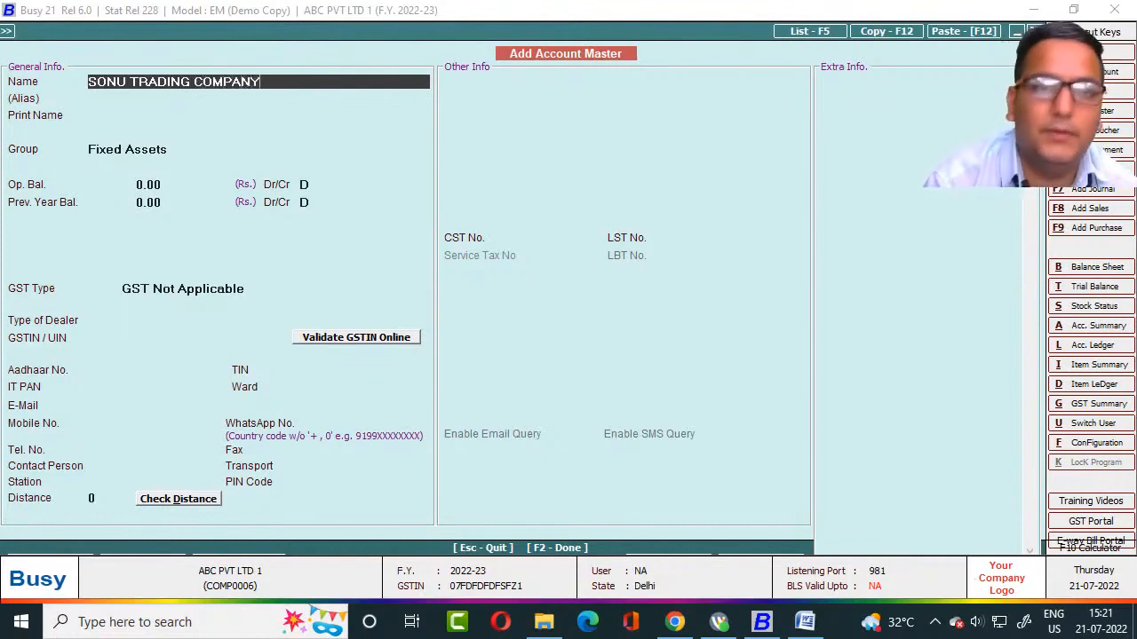
pyautogui.press('Return')
pyautogui.press('Return')
pyautogui.press('Return')
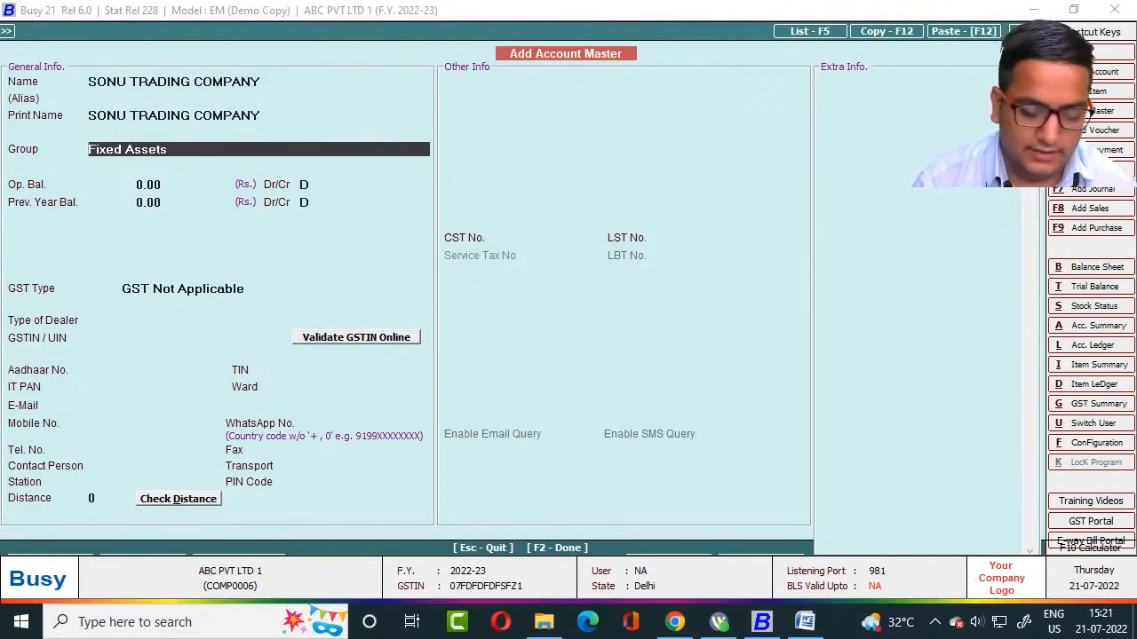
# Assign SONU TRADING COMPANY to the Sundry Creditors group, accept Un-Registered as its dealer type and save the master.
pyautogui.write('SUN')
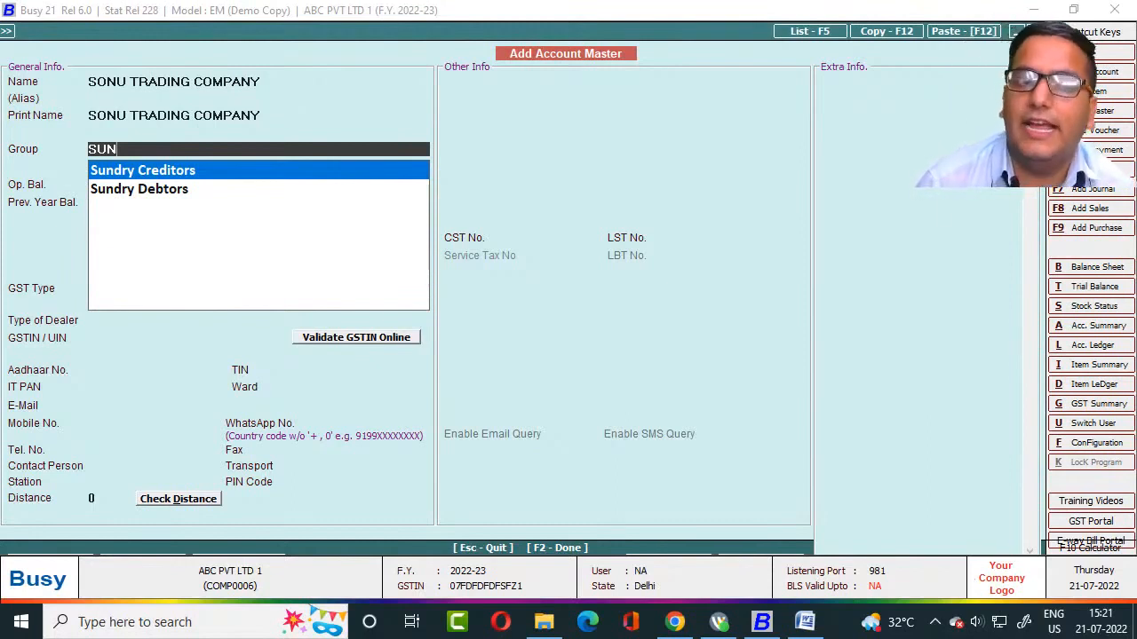
pyautogui.press('Return')
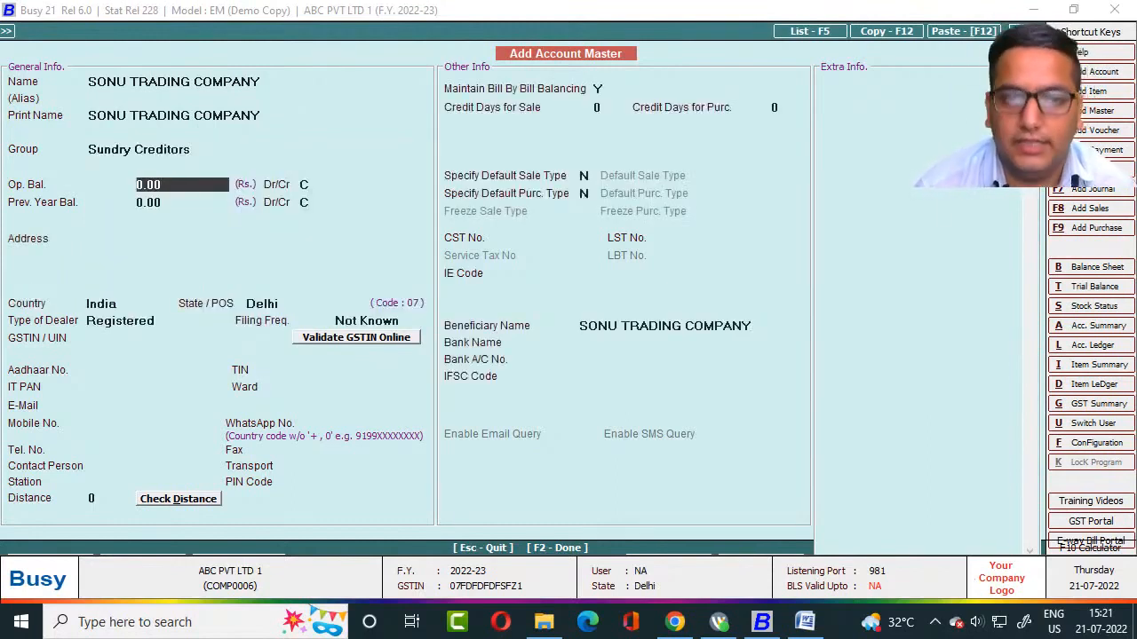
pyautogui.press('F2')
pyautogui.press('Left')
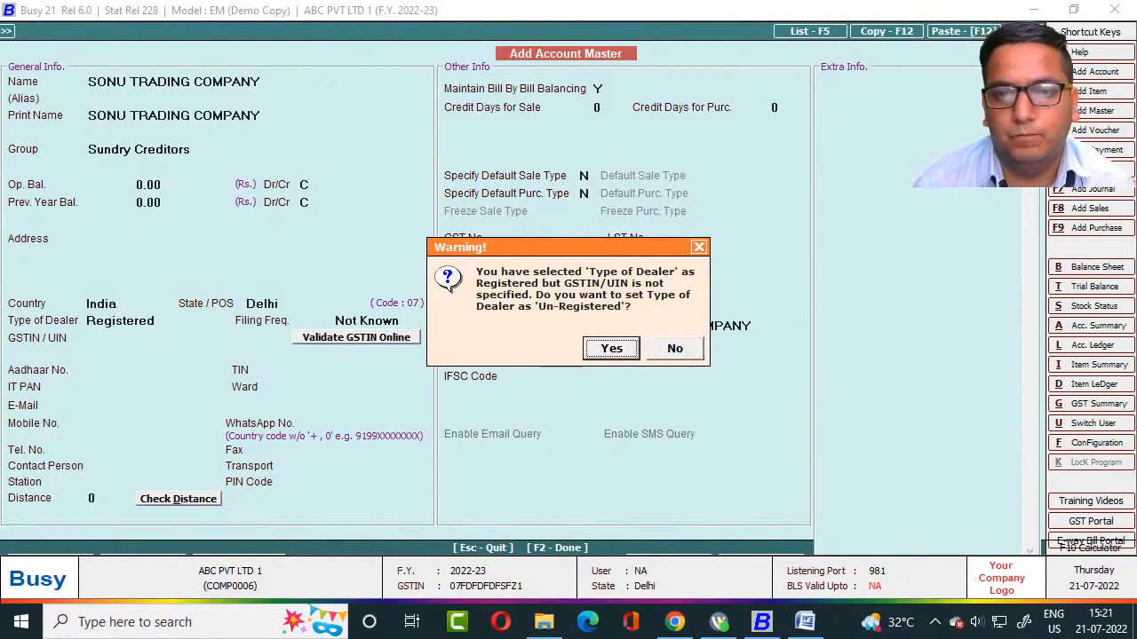
pyautogui.press('Return')
pyautogui.press('Right')
pyautogui.press('Left')
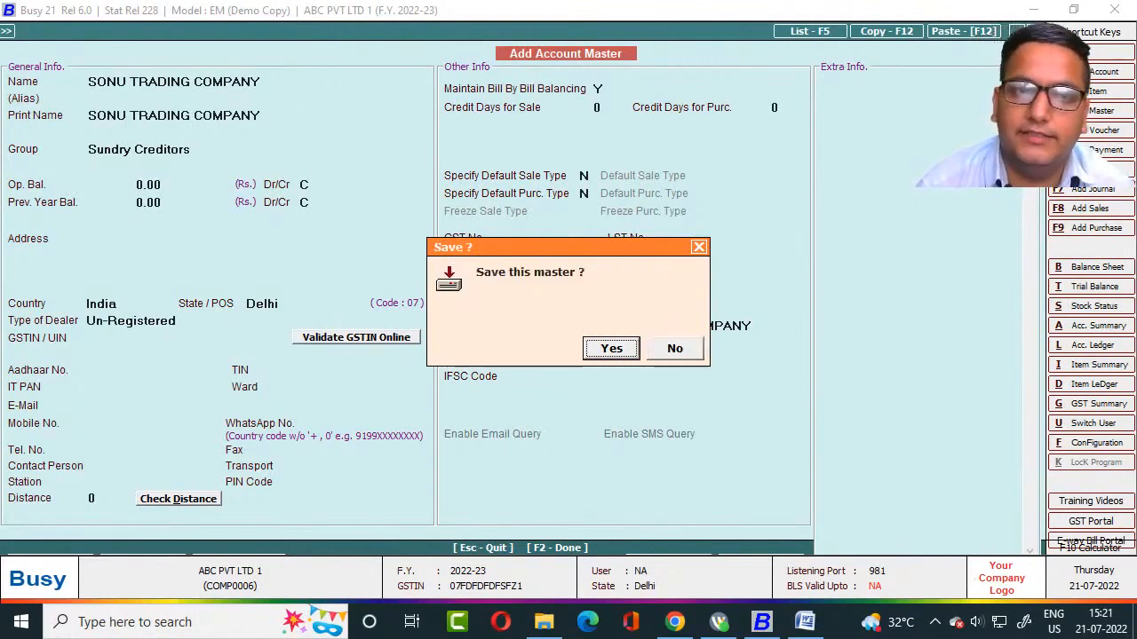
pyautogui.press('Return')
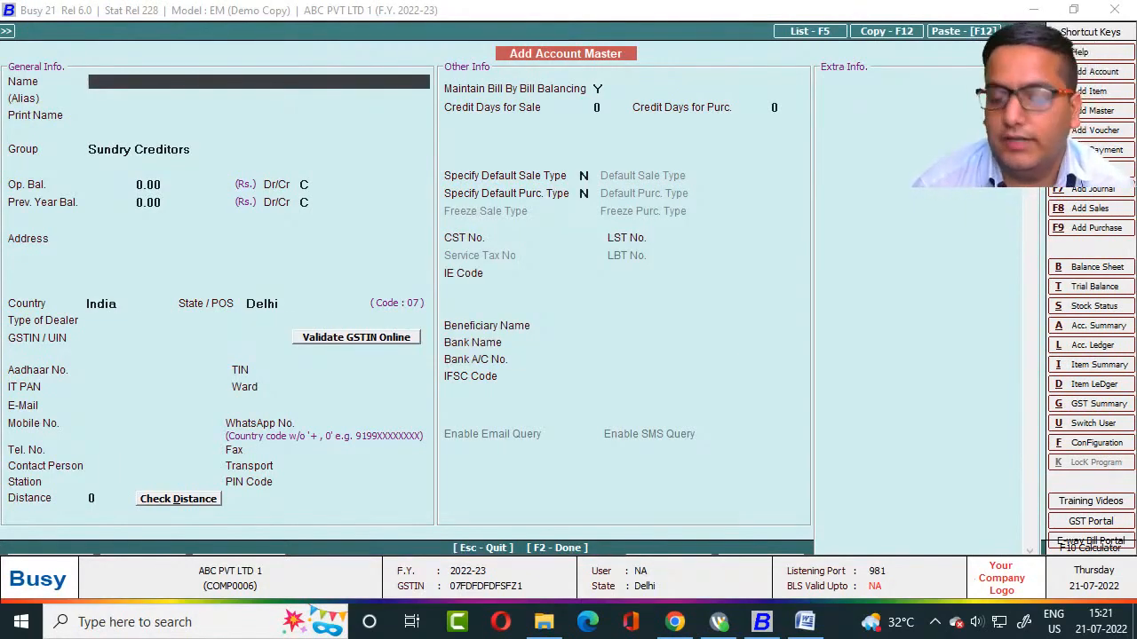
# Name the new account AMIT TRADING COMPANY, keeping the same print name and leaving its alias blank.
pyautogui.write('AMIT')
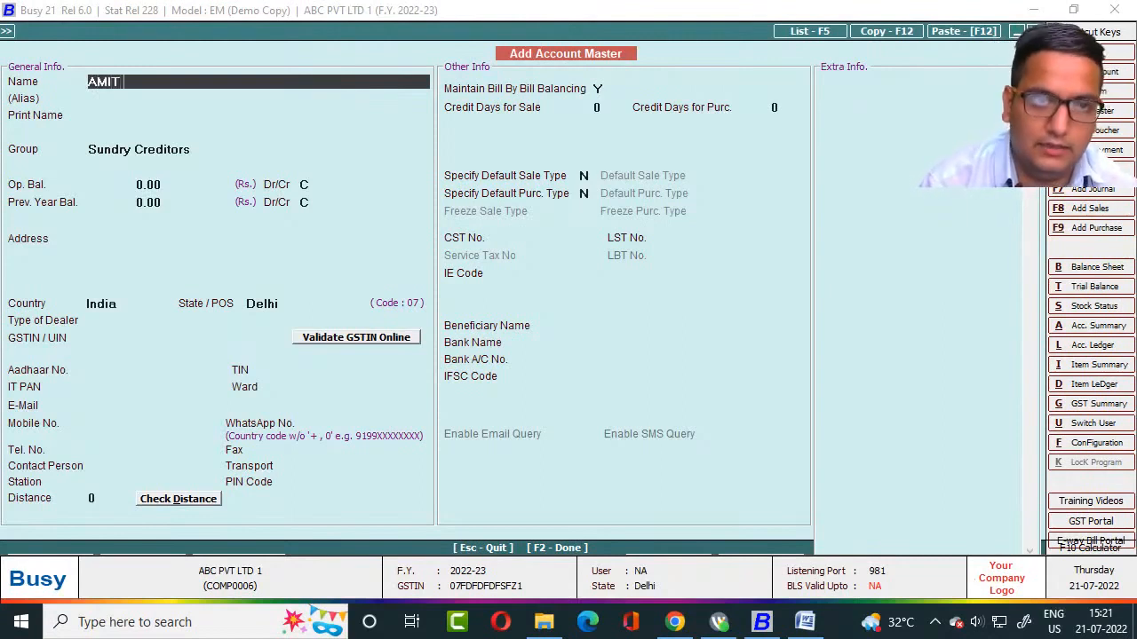
pyautogui.write(' TRADING')
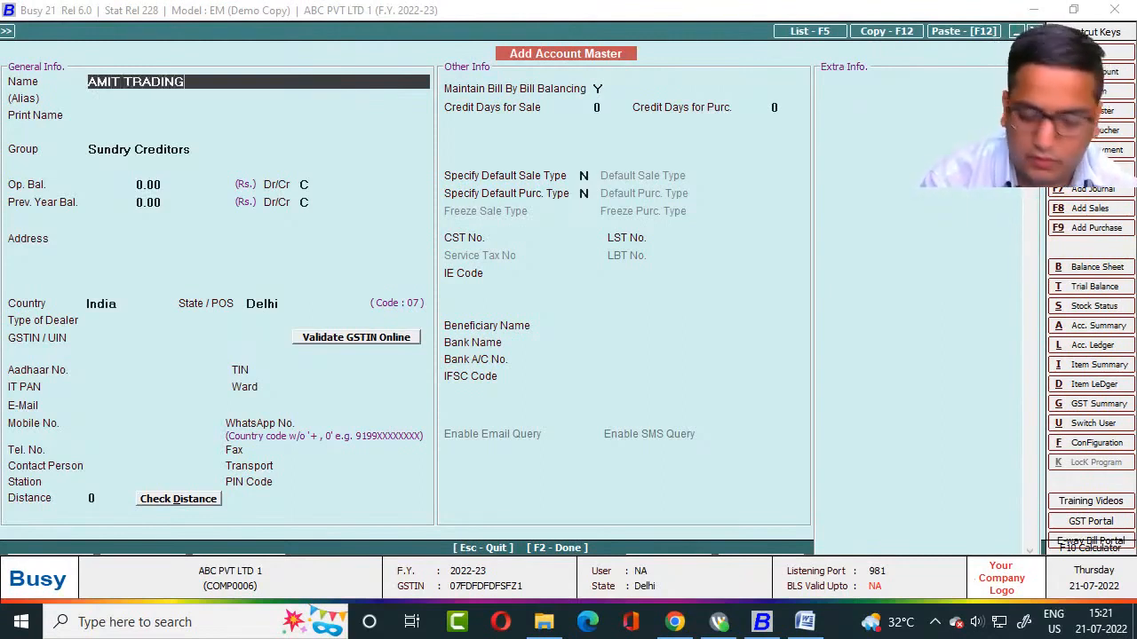
pyautogui.write(' CO')
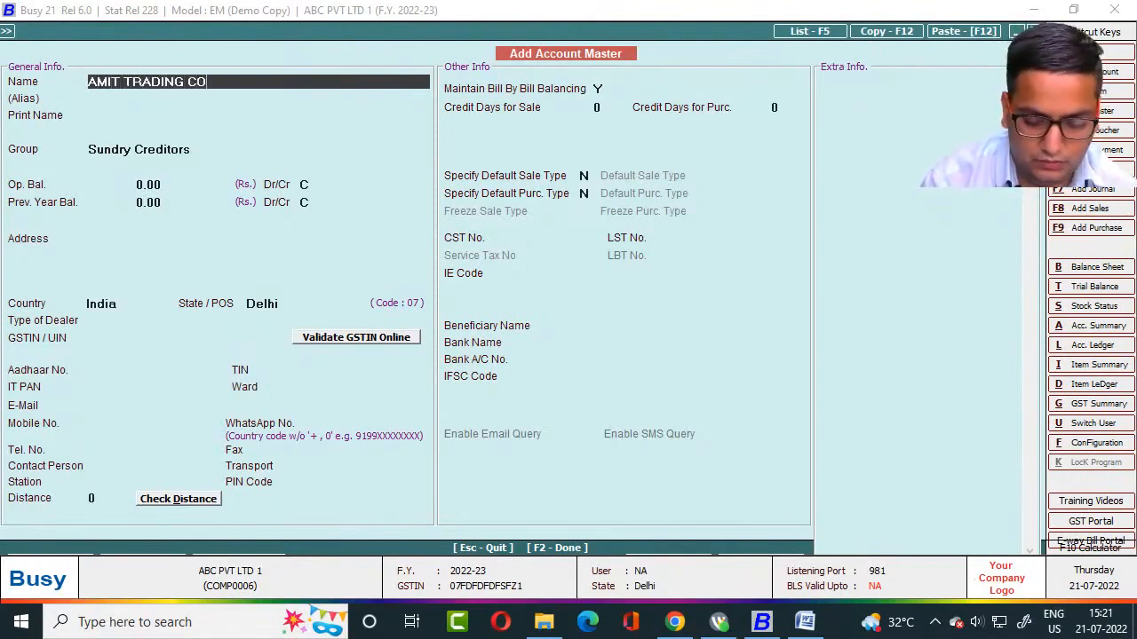
pyautogui.write('MPANY')
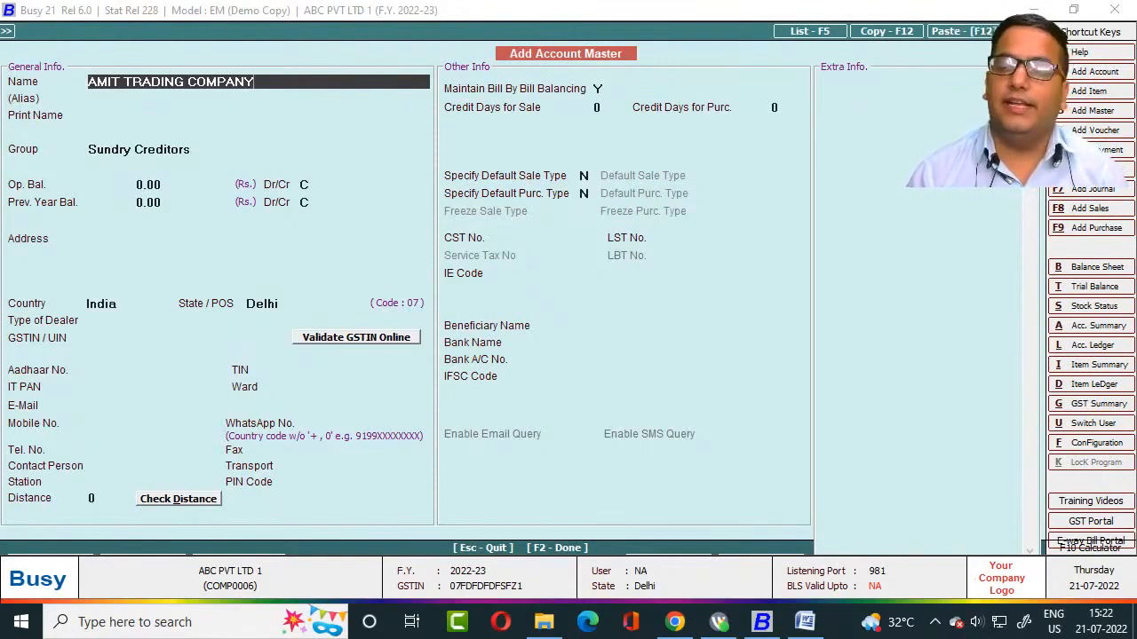
pyautogui.press('Return')
pyautogui.press('Return')
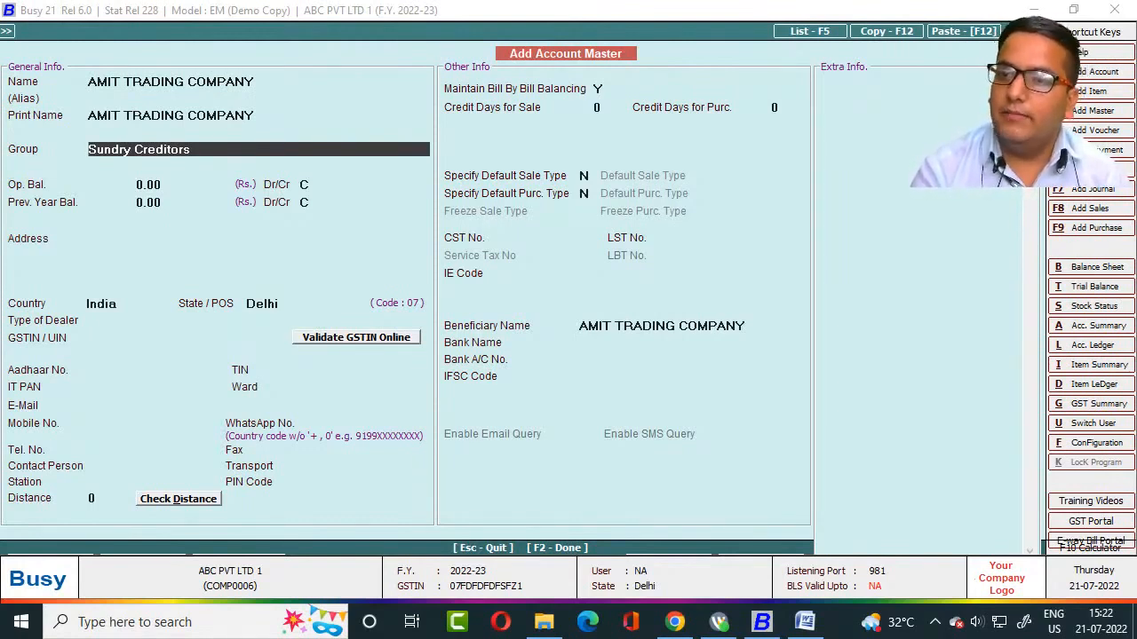
# Assign AMIT TRADING COMPANY to the Sundry Debtors group, accept Un-Registered as its dealer type, save the master and leave the account form.
pyautogui.write('SU')
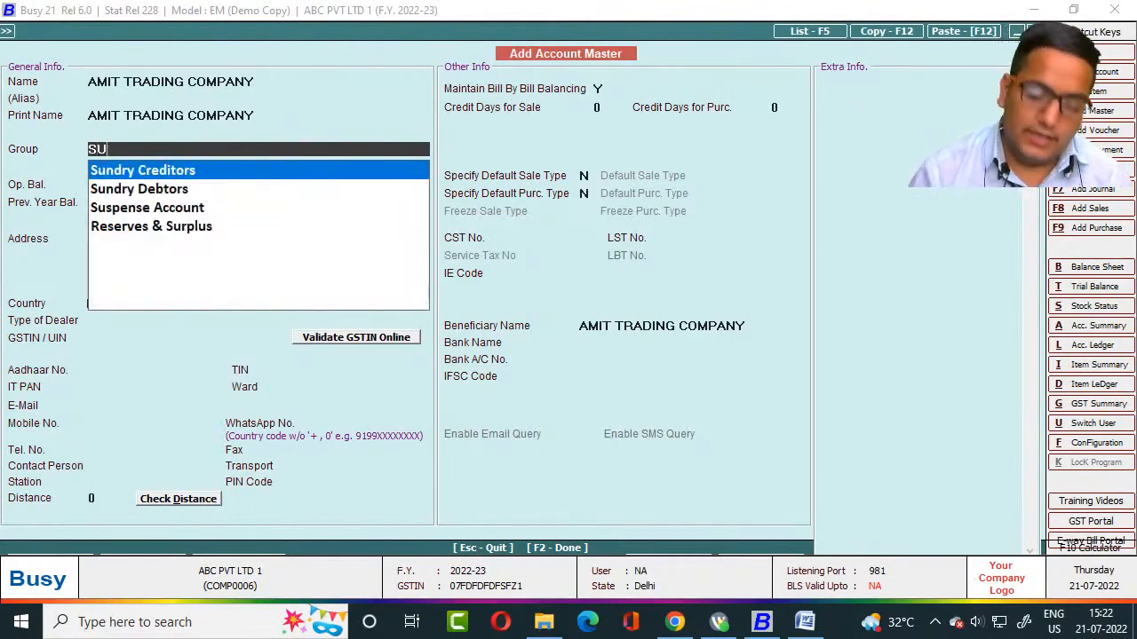
pyautogui.write('N')
pyautogui.press('Down')
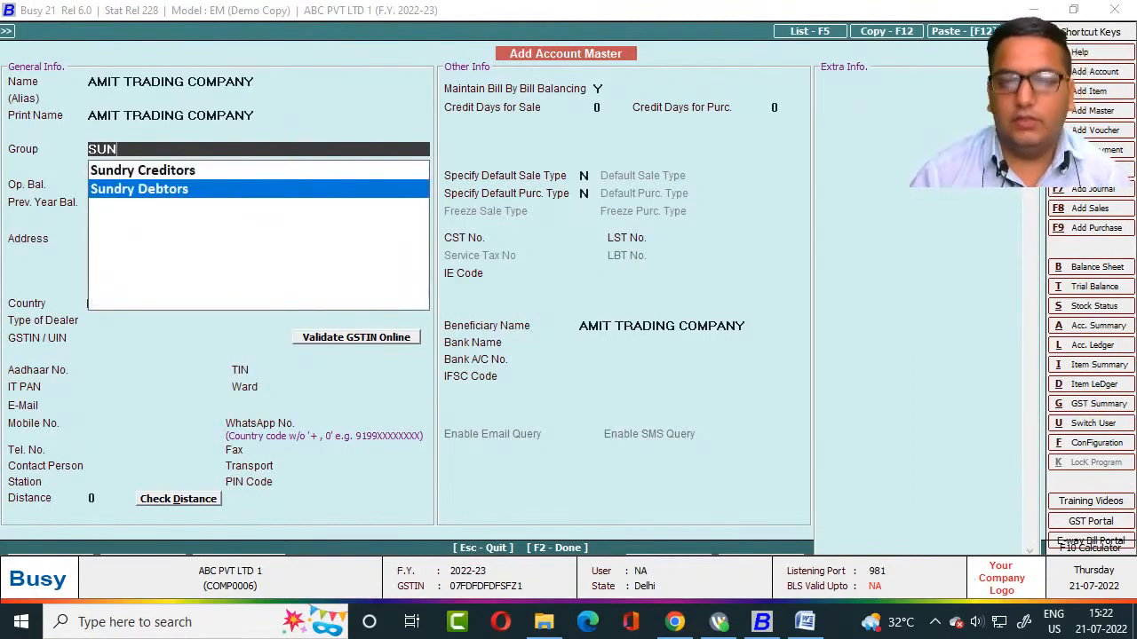
pyautogui.press('Return')
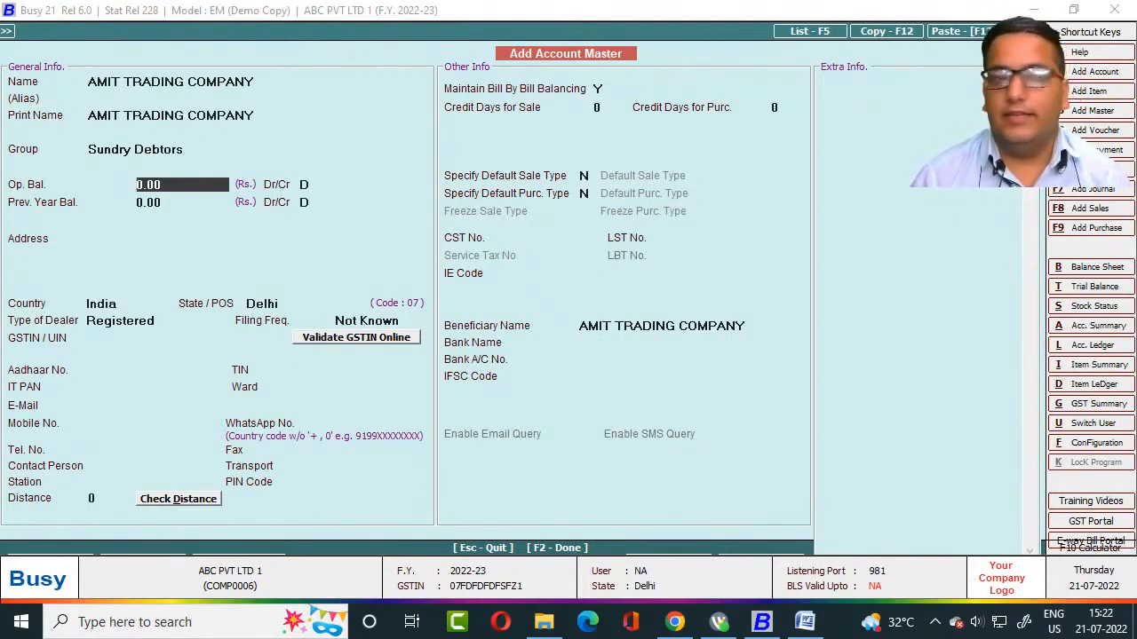
pyautogui.press('F2')
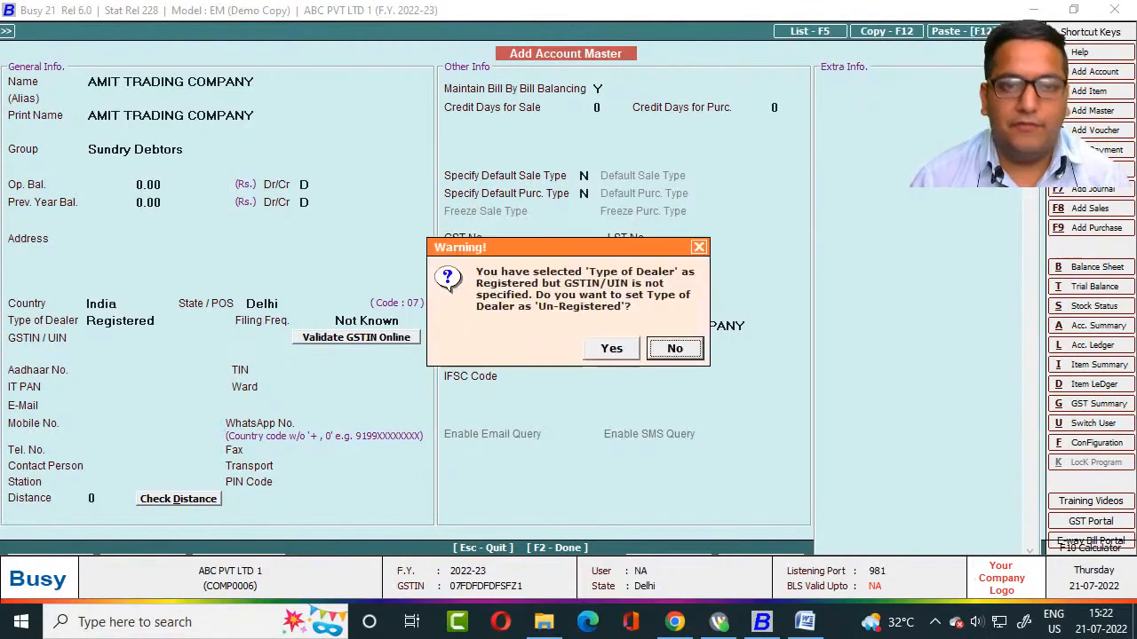
pyautogui.press('Left')
pyautogui.press('Return')
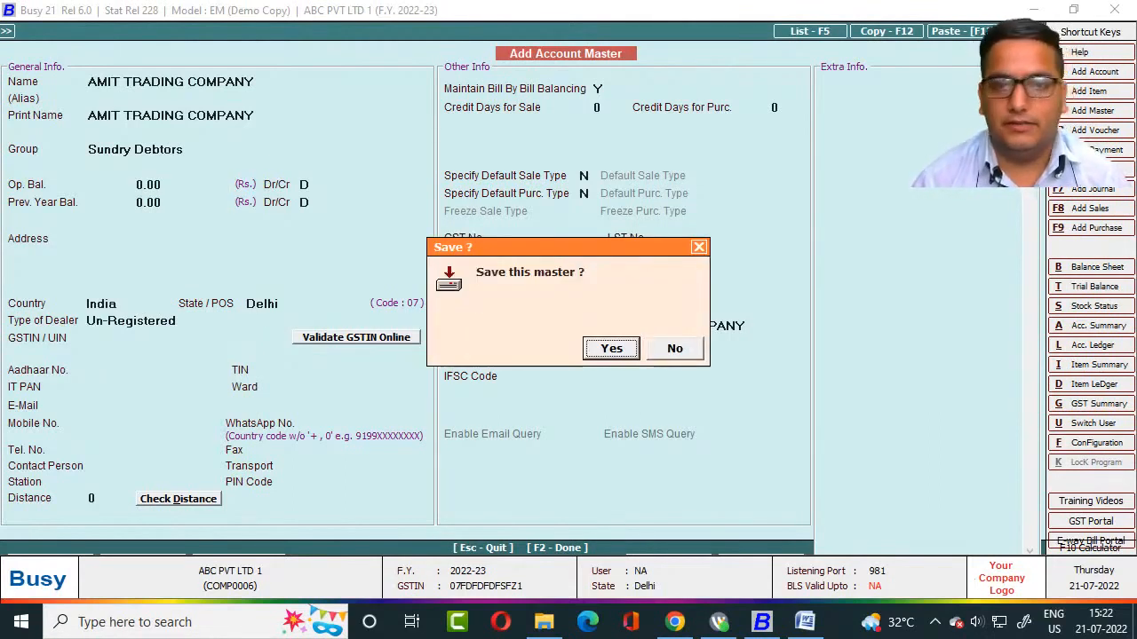
pyautogui.press('Return')
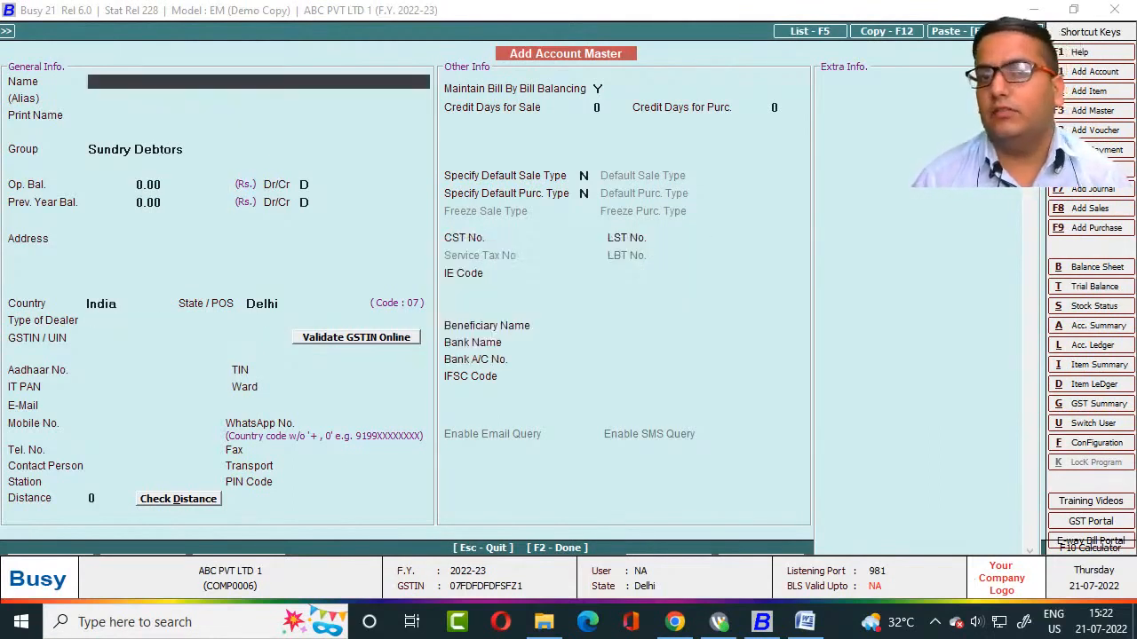
pyautogui.press('Escape')
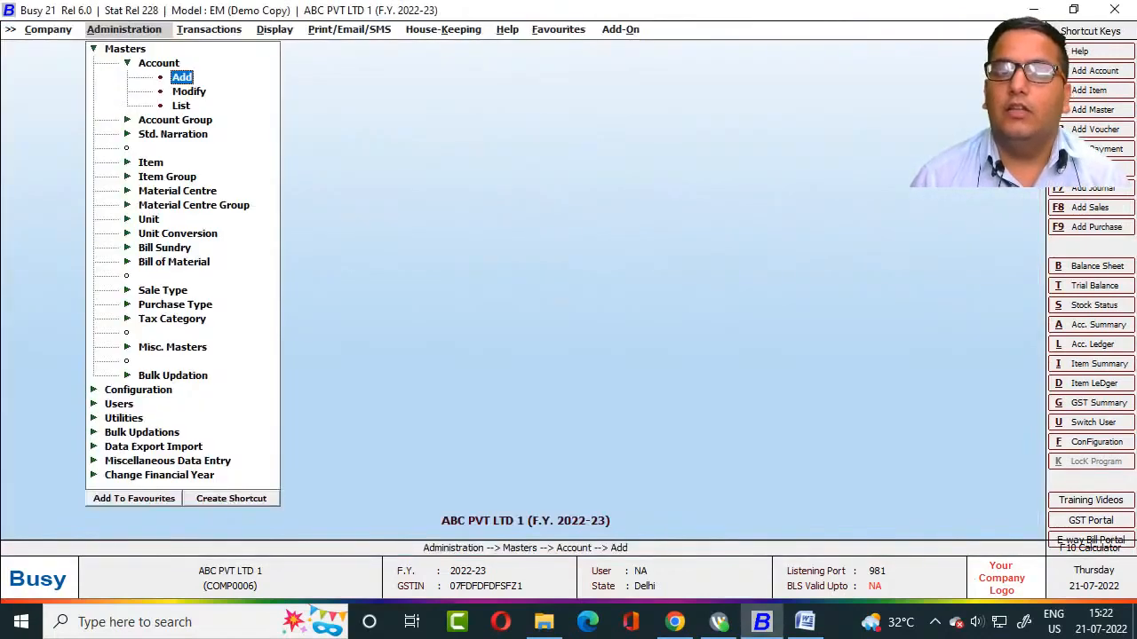
# Switch to Word and review the whole list of ledgers with their specified groups, returning to Busy.
pyautogui.hotkey('alt', 'Tab')
pyautogui.scroll(16, 570, 366)
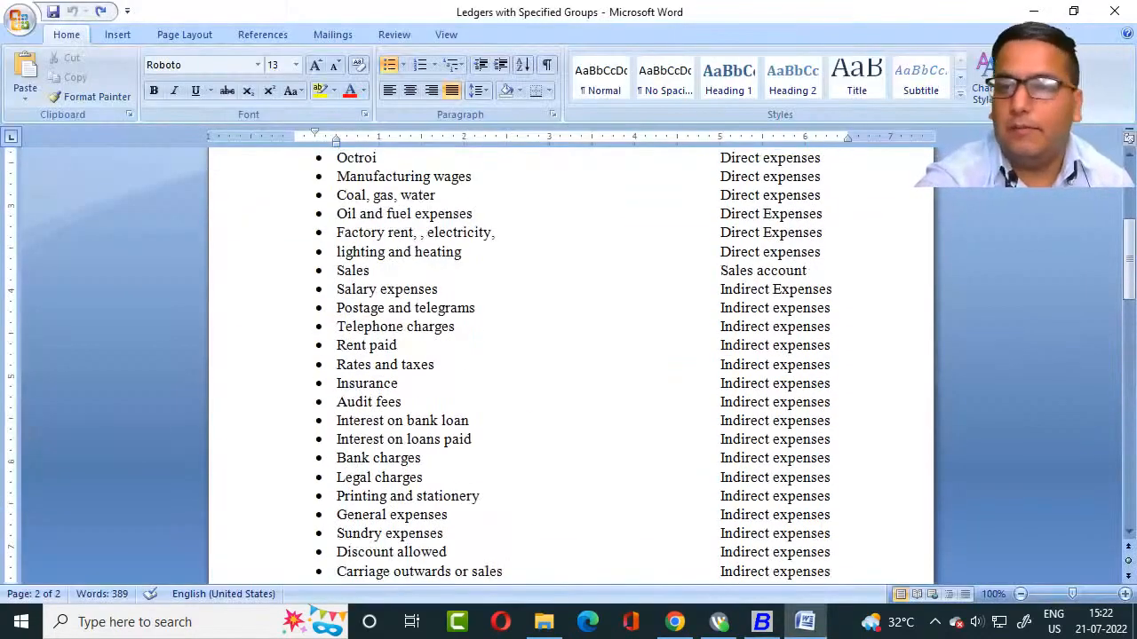
pyautogui.scroll(5, 570, 366)
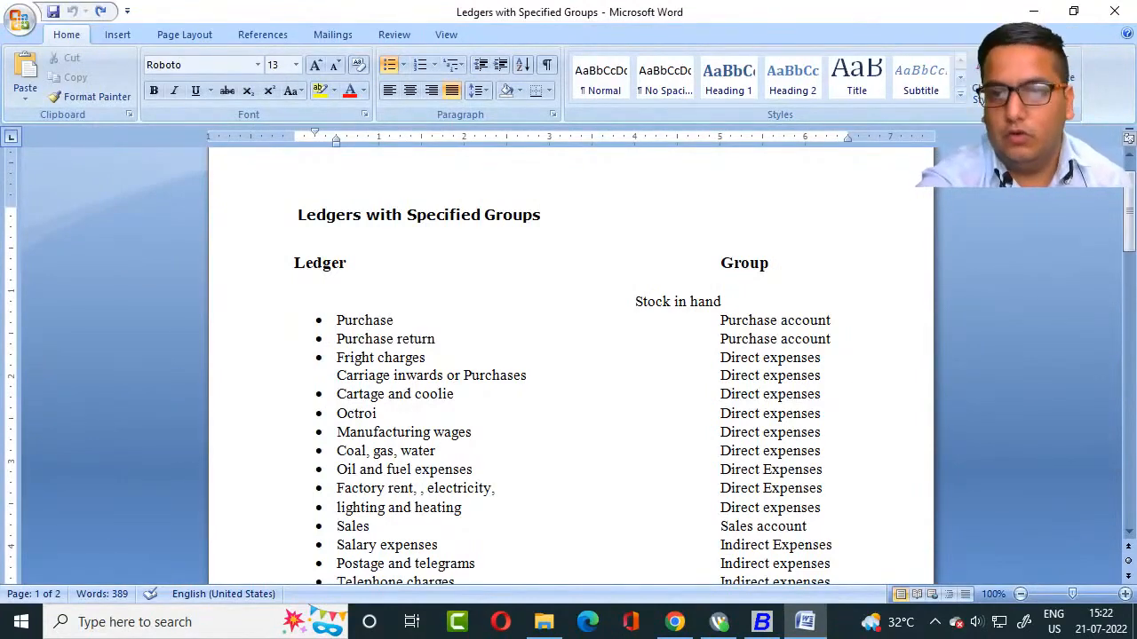
pyautogui.scroll(-3, 570, 366)
pyautogui.scroll(-5, 570, 366)
pyautogui.scroll(8, 570, 366)
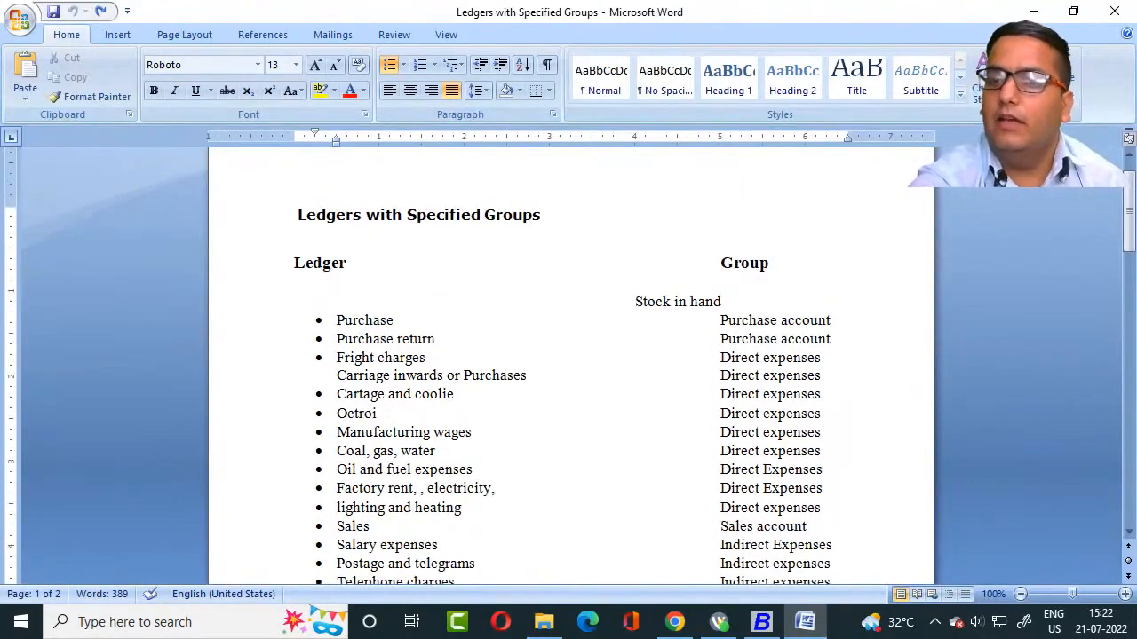
pyautogui.scroll(-10, 571, 366)
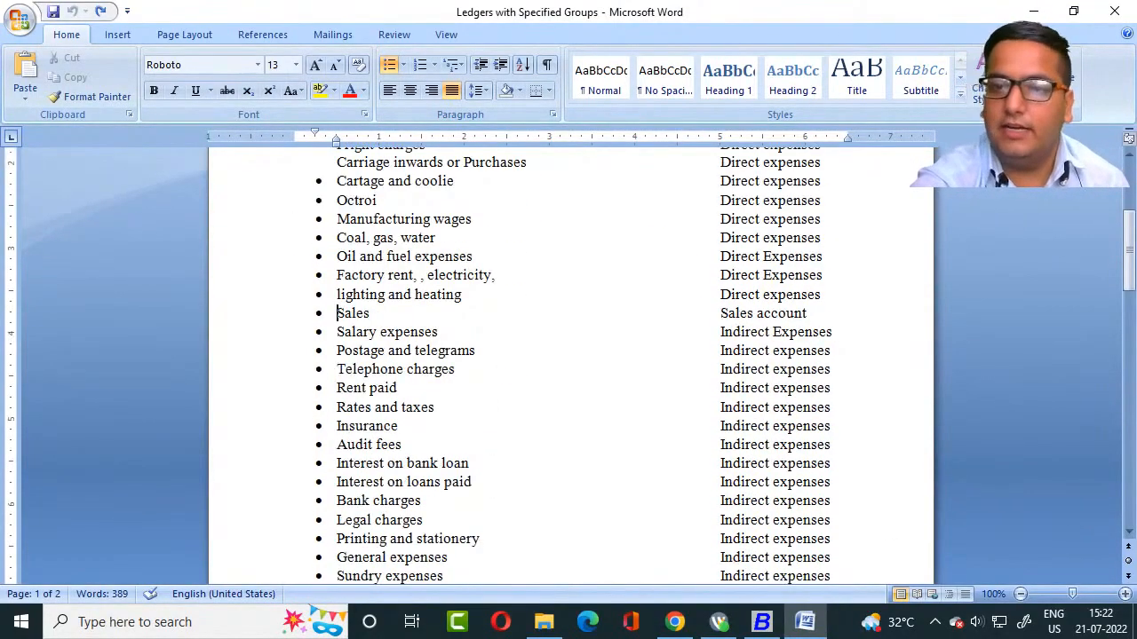
pyautogui.scroll(-3, 570, 366)
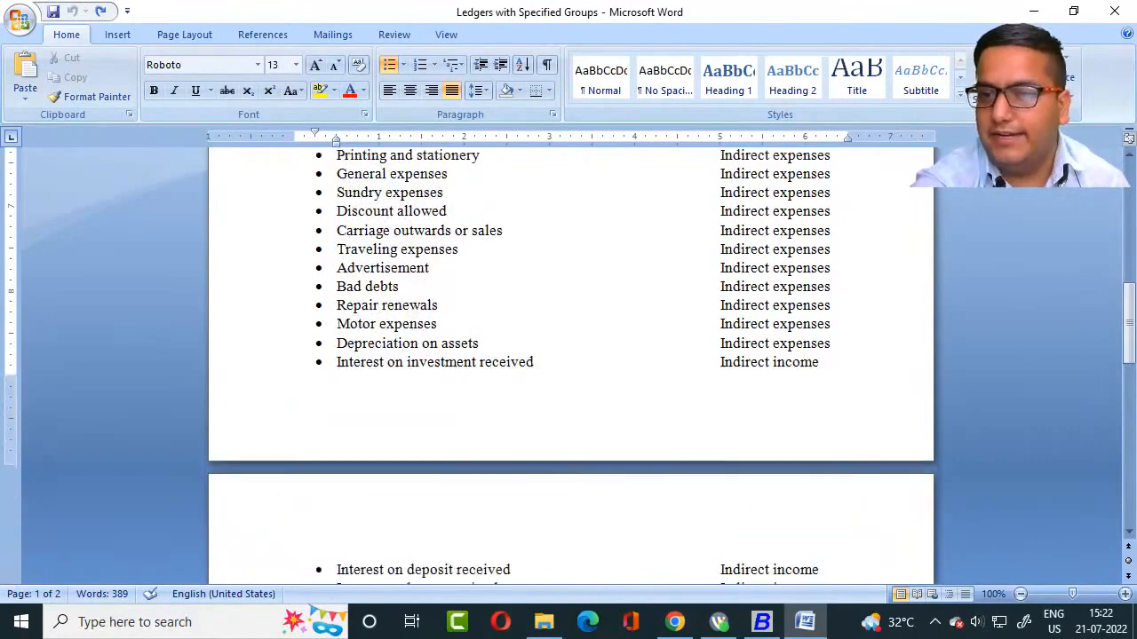
pyautogui.scroll(-10, 570, 366)
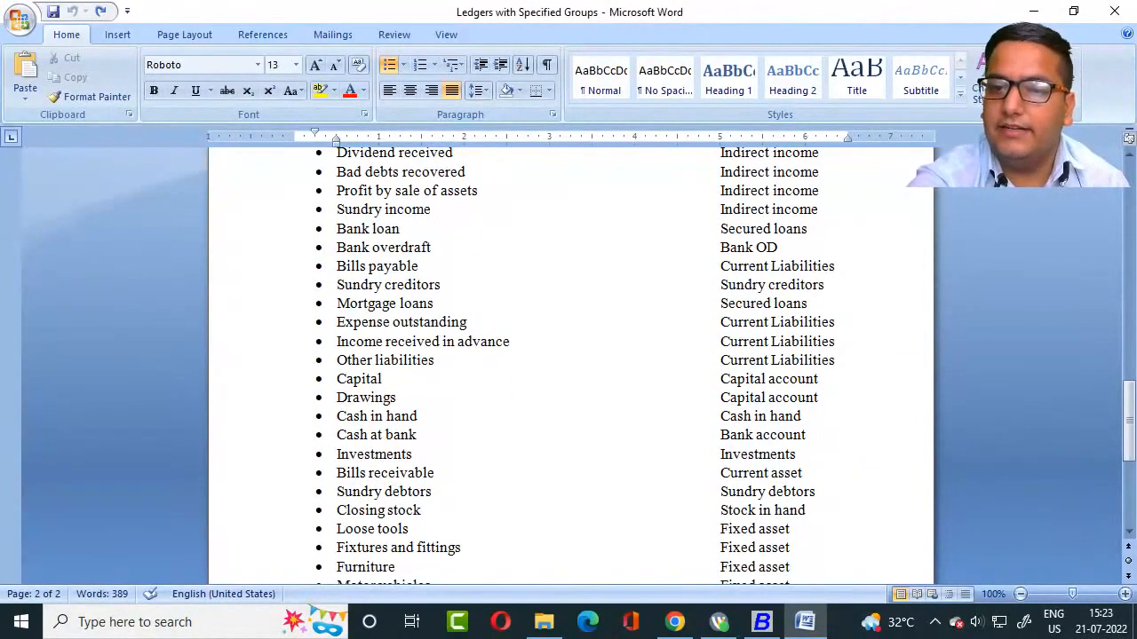
pyautogui.scroll(-6, 570, 366)
pyautogui.scroll(16, 570, 366)
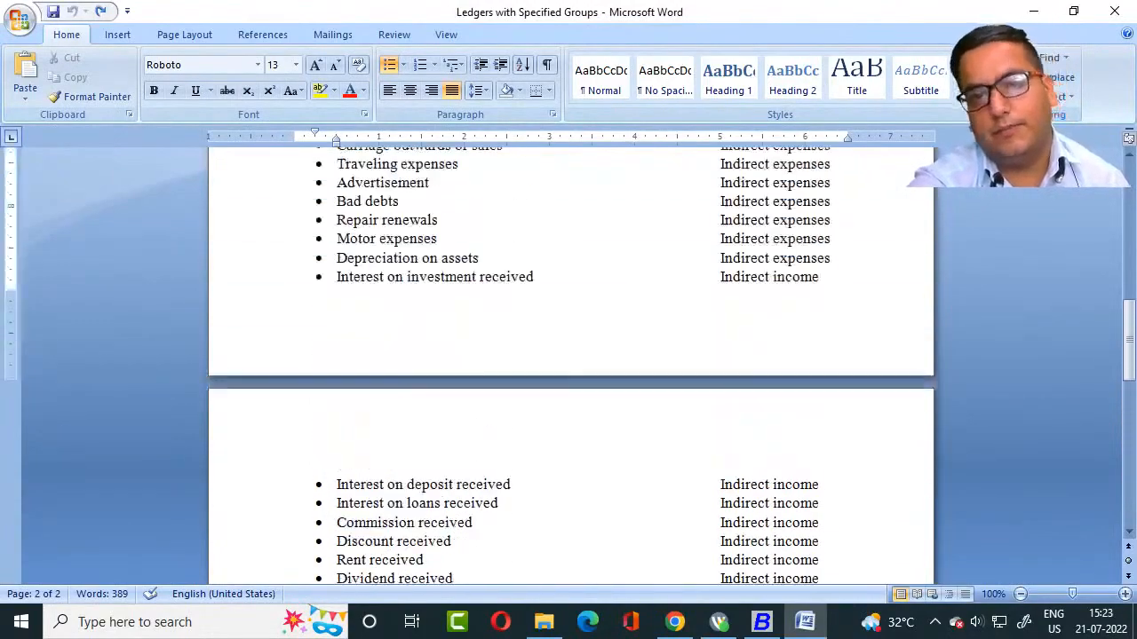
pyautogui.scroll(17, 570, 366)
pyautogui.hotkey('alt', 'Tab')
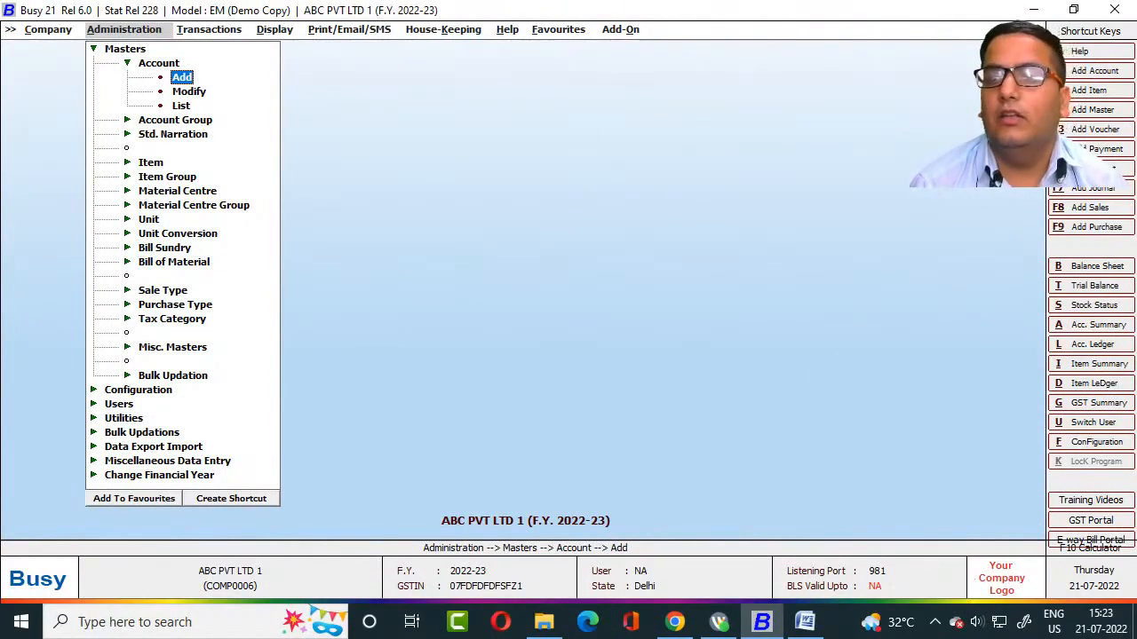
# Open the list of account masters in Standard Format, accepting the default report options.
pyautogui.press('Down')
pyautogui.press('Down')
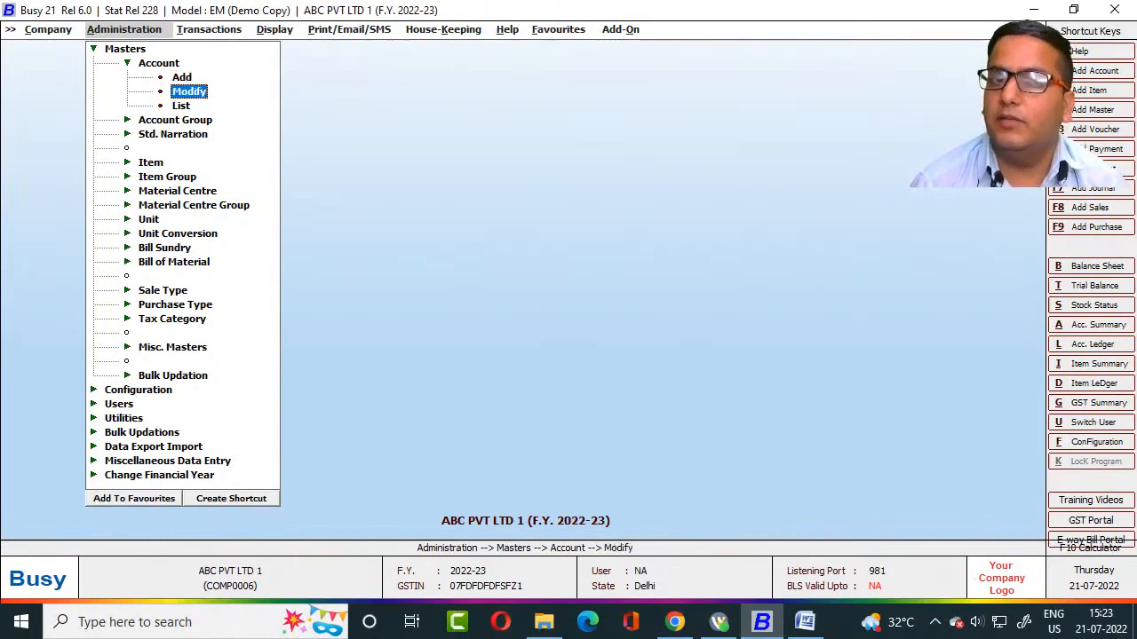
pyautogui.press('Return')
pyautogui.press('Return')
pyautogui.press('Return')
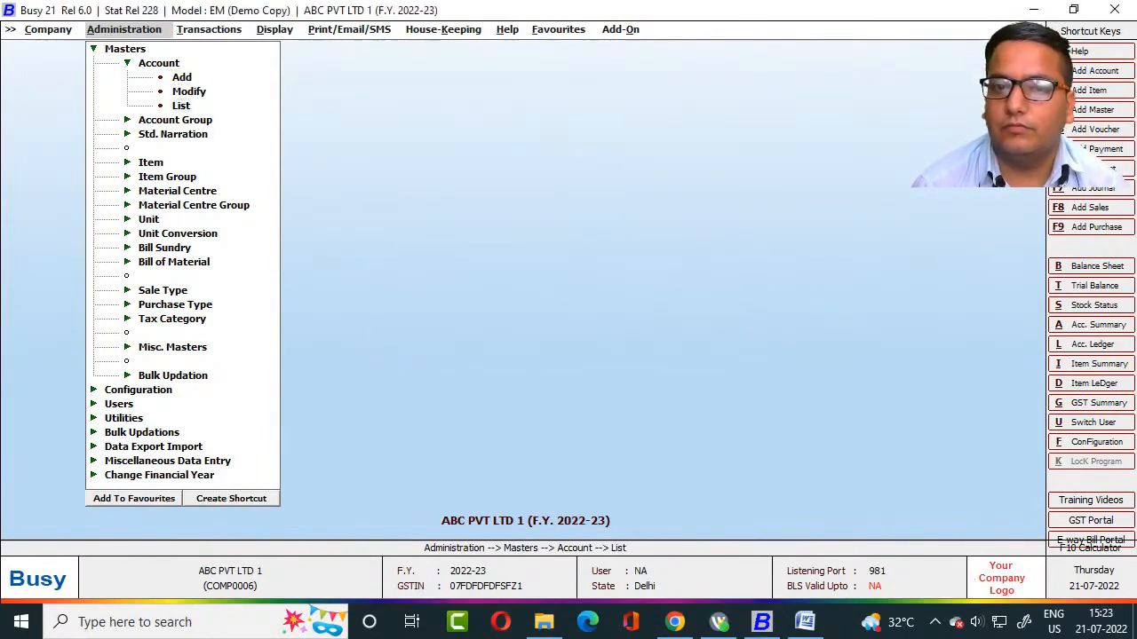
pyautogui.press('F2')
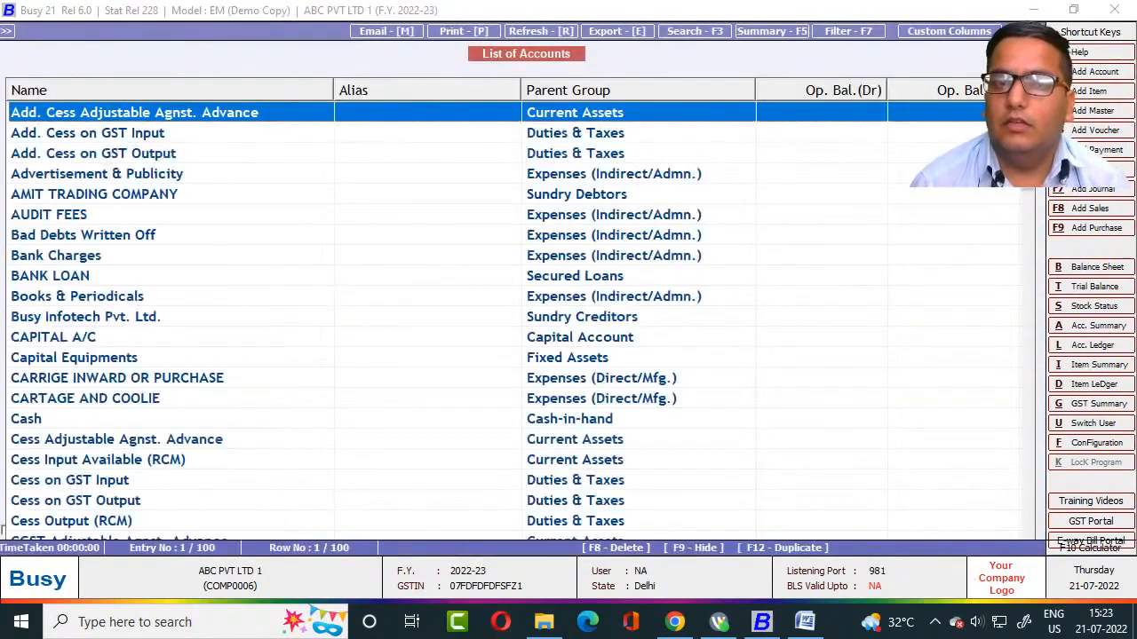
# Examine the account names and their parent groups in the List of Accounts, and close the report.
pyautogui.press('Down')
pyautogui.press('Down')
pyautogui.press('Up')
pyautogui.press('Up')
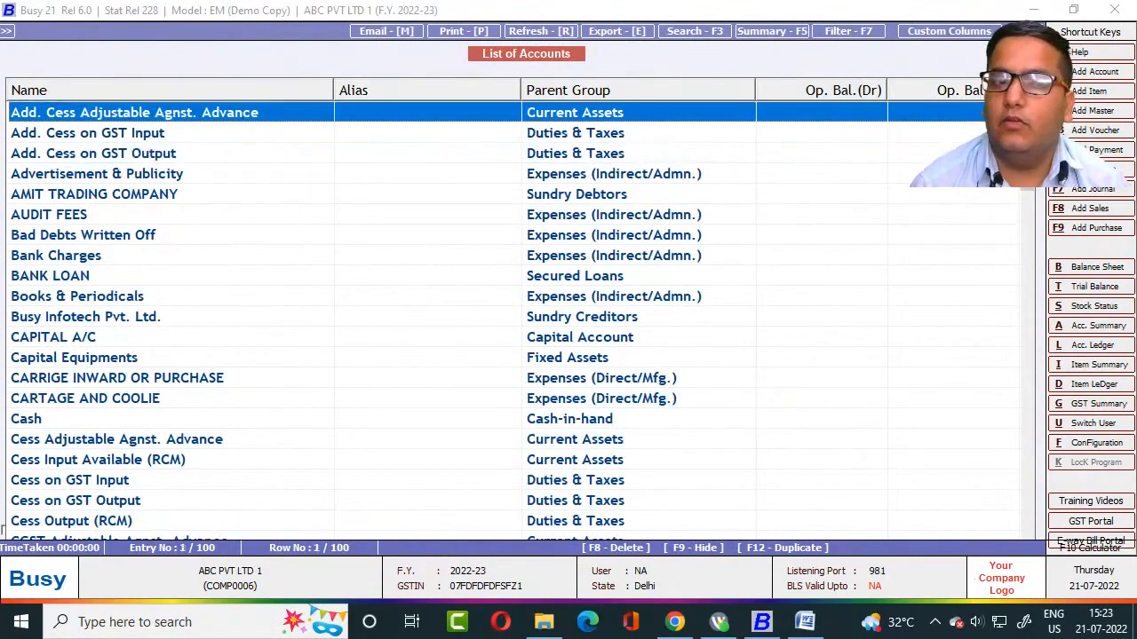
pyautogui.press('Down')
pyautogui.press('Down')
pyautogui.press('Down')
pyautogui.press('Down')
pyautogui.press('Down')
pyautogui.press('Down')
pyautogui.press('Down')
pyautogui.press('Down')
pyautogui.press('Down')
pyautogui.press('Down')
pyautogui.press('Down')
pyautogui.press('Down')
pyautogui.press('Down')
pyautogui.press('Down')
pyautogui.press('Down')
pyautogui.press('Down')
pyautogui.press('Down')
pyautogui.press('Down')
pyautogui.press('Down')
pyautogui.press('Down')
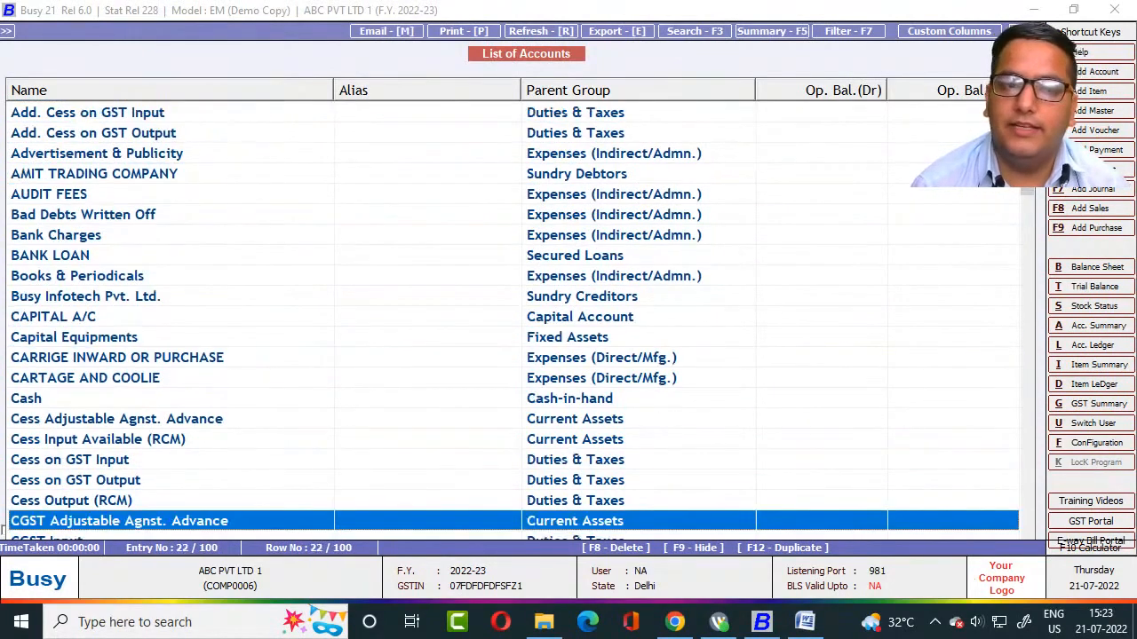
pyautogui.press('Up')
pyautogui.press('Up')
pyautogui.press('Up')
pyautogui.press('Up')
pyautogui.press('Up')
pyautogui.press('Up')
pyautogui.press('Up')
pyautogui.press('Up')
pyautogui.press('Up')
pyautogui.press('Up')
pyautogui.press('Up')
pyautogui.press('Up')
pyautogui.press('Up')
pyautogui.press('Up')
pyautogui.press('Up')
pyautogui.press('Up')
pyautogui.press('Up')
pyautogui.press('Up')
pyautogui.press('Up')
pyautogui.press('Up')
pyautogui.press('Down')
pyautogui.press('Down')
pyautogui.press('Down')
pyautogui.press('Down')
pyautogui.press('Down')
pyautogui.press('Down')
pyautogui.press('Down')
pyautogui.press('Down')
pyautogui.press('Down')
pyautogui.press('Down')
pyautogui.press('Down')
pyautogui.press('Down')
pyautogui.press('Down')
pyautogui.press('Down')
pyautogui.press('Down')
pyautogui.press('Down')
pyautogui.press('Down')
pyautogui.press('Down')
pyautogui.press('Down')
pyautogui.press('Down')
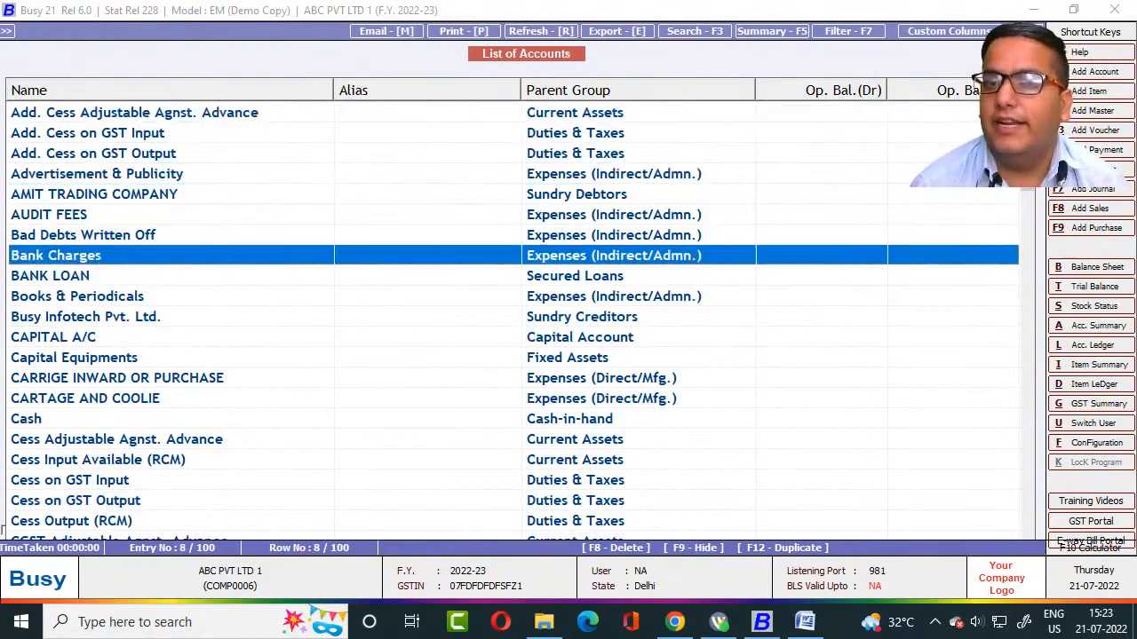
pyautogui.press('Down')
pyautogui.press('Down')
pyautogui.press('Down')
pyautogui.press('Down')
pyautogui.press('Down')
pyautogui.press('Down')
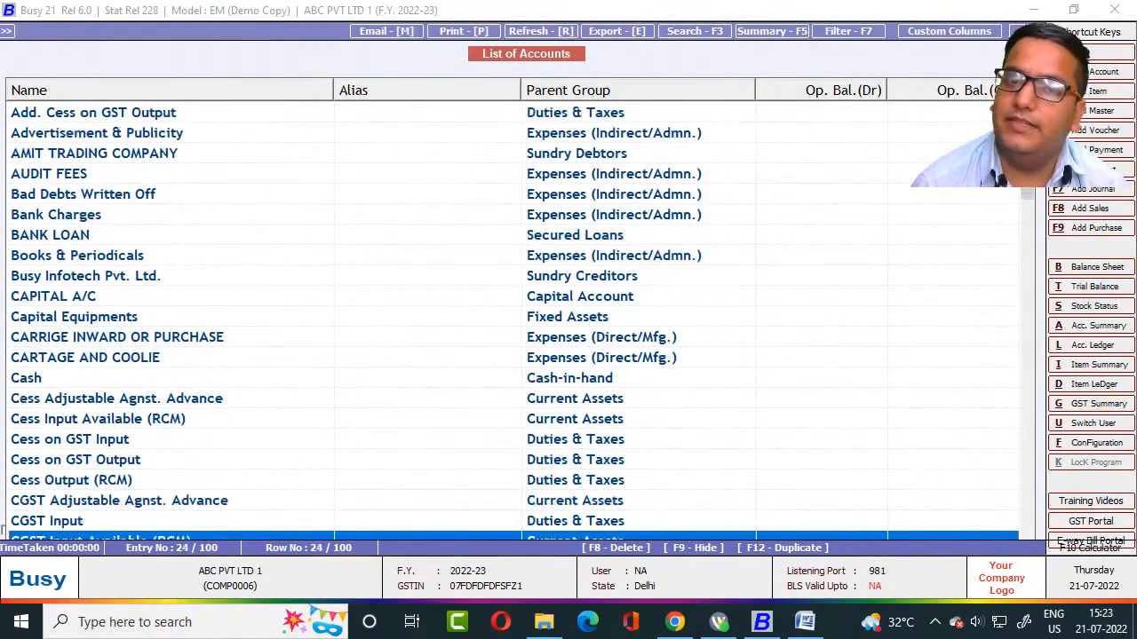
pyautogui.press('Down')
pyautogui.press('Down')
pyautogui.press('Down')
pyautogui.press('Down')
pyautogui.press('Down')
pyautogui.press('Down')
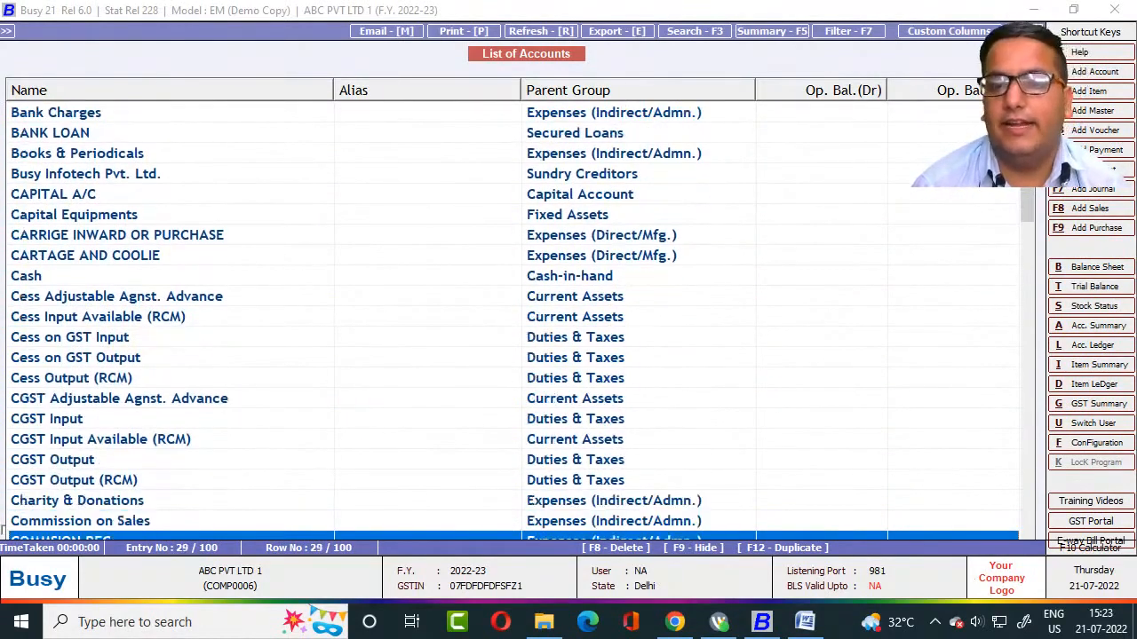
pyautogui.press('Escape')
pyautogui.press('Escape')
pyautogui.press('Escape')
pyautogui.press('Escape')
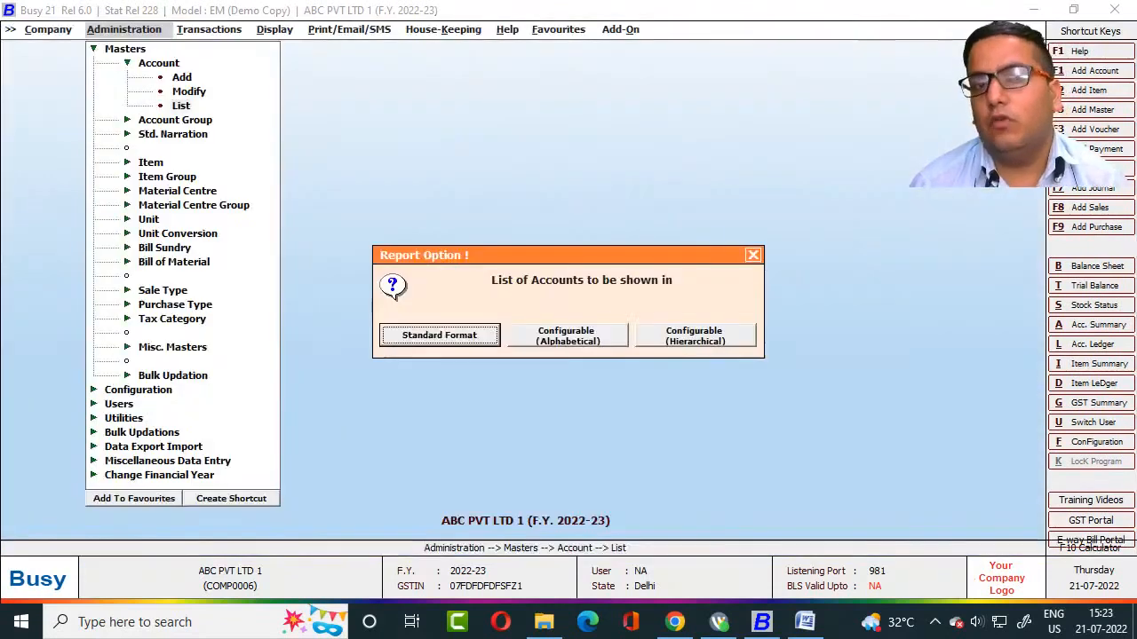
# Open the AUDIT FEES account master for modification to check its account group, and quit without changing it.
pyautogui.press('Up')
pyautogui.press('Return')
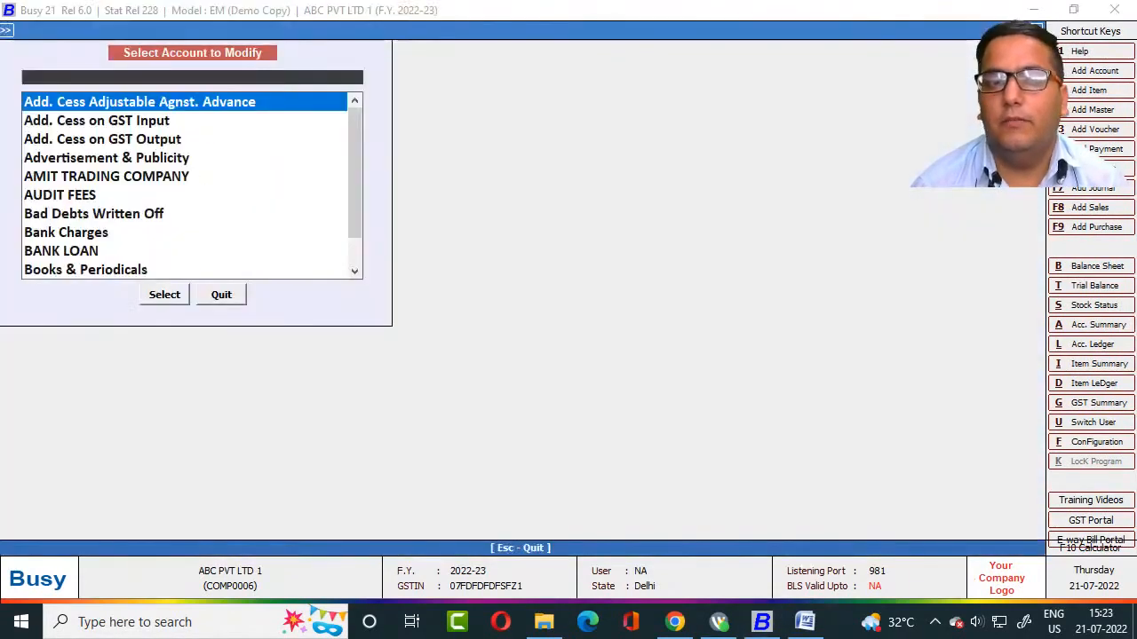
pyautogui.press('Down')
pyautogui.press('Down')
pyautogui.press('Down')
pyautogui.press('Down')
pyautogui.press('Down')
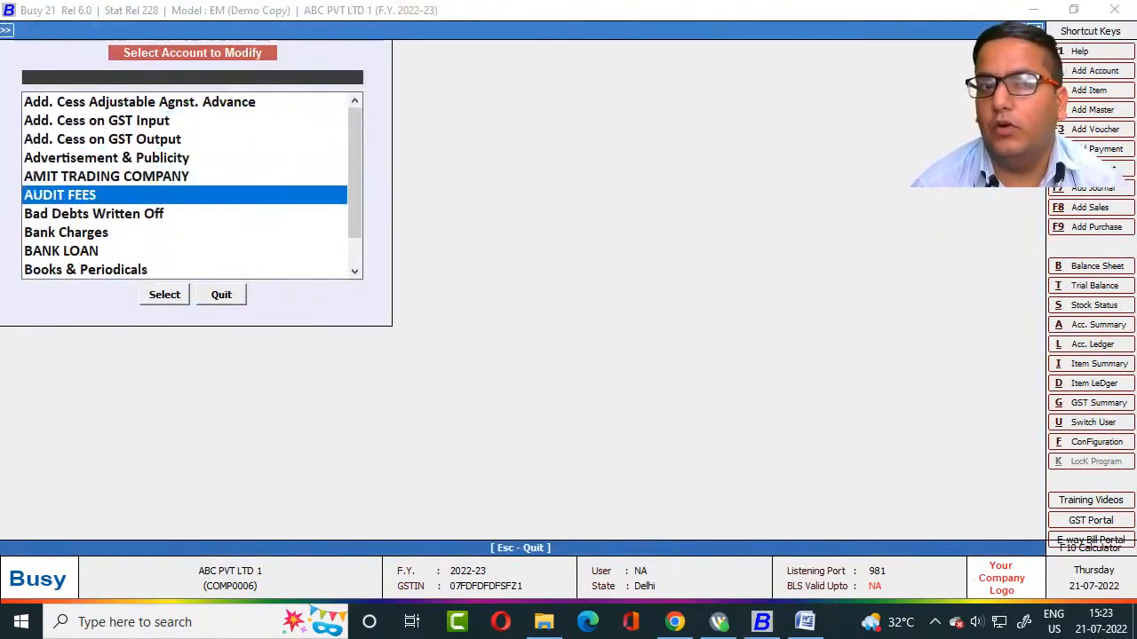
pyautogui.press('Return')
pyautogui.press('Return')
pyautogui.press('Return')
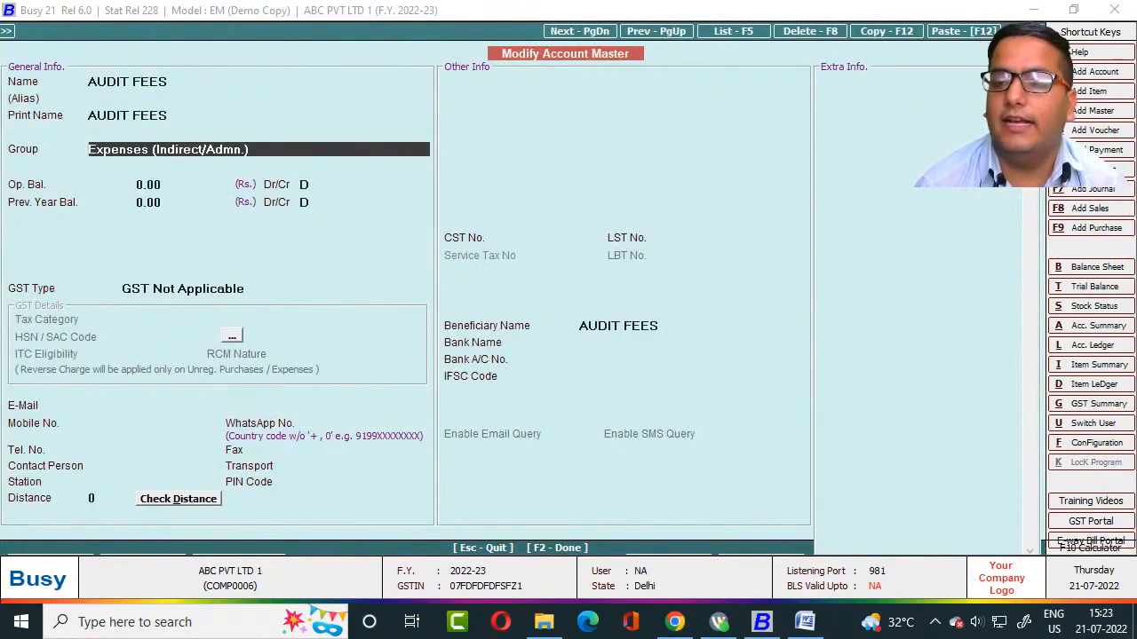
pyautogui.press('Escape')
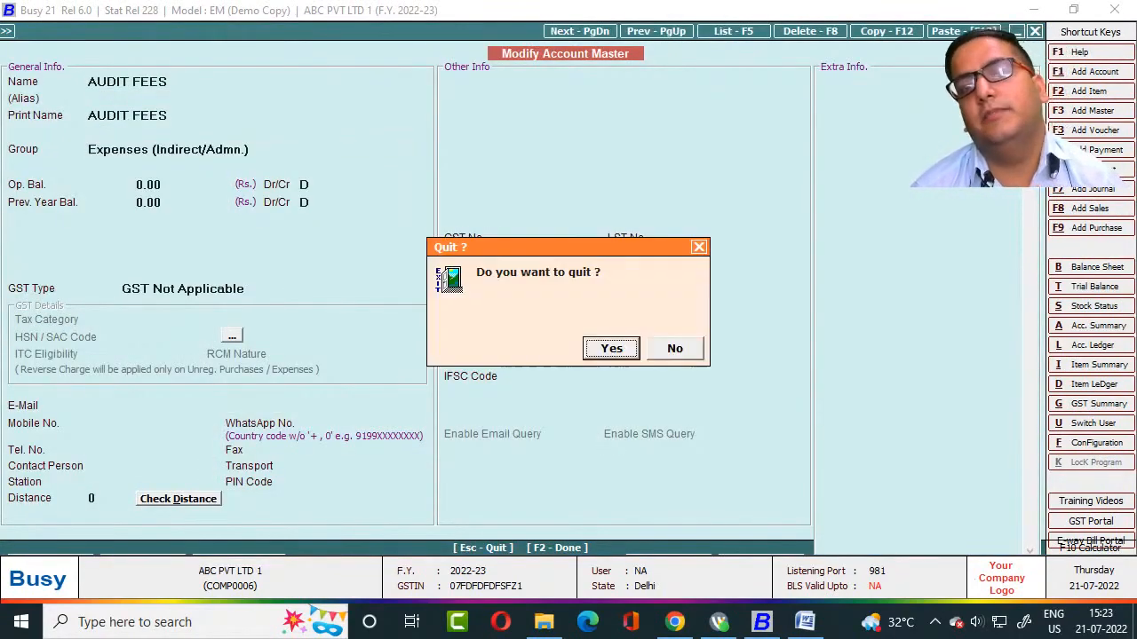
pyautogui.press('Return')
pyautogui.press('Escape')
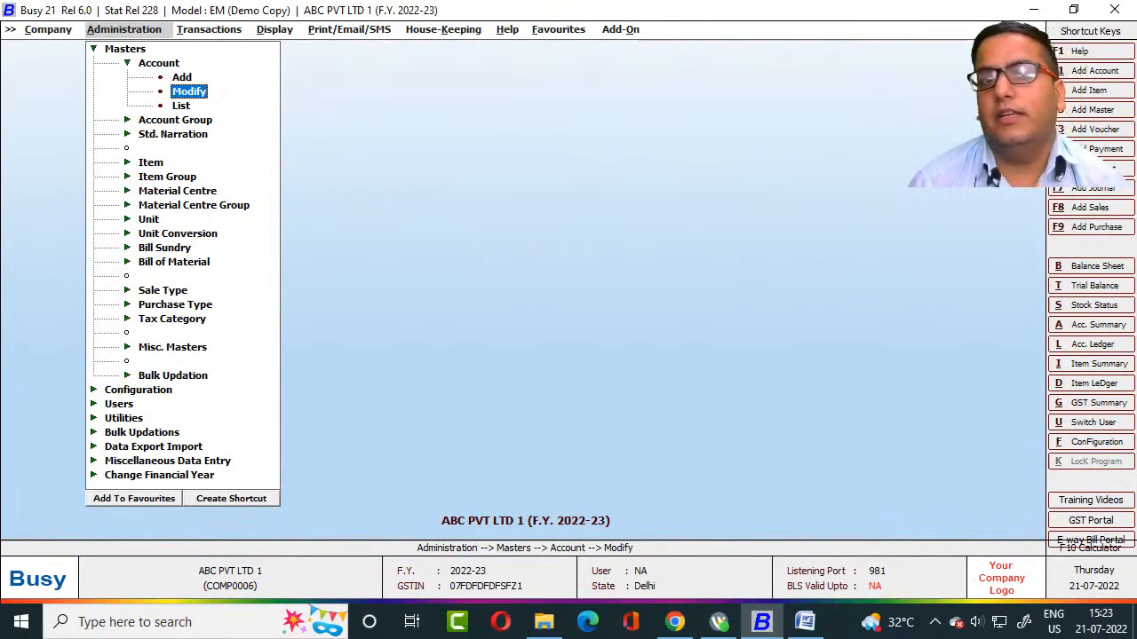
pyautogui.press('Escape')
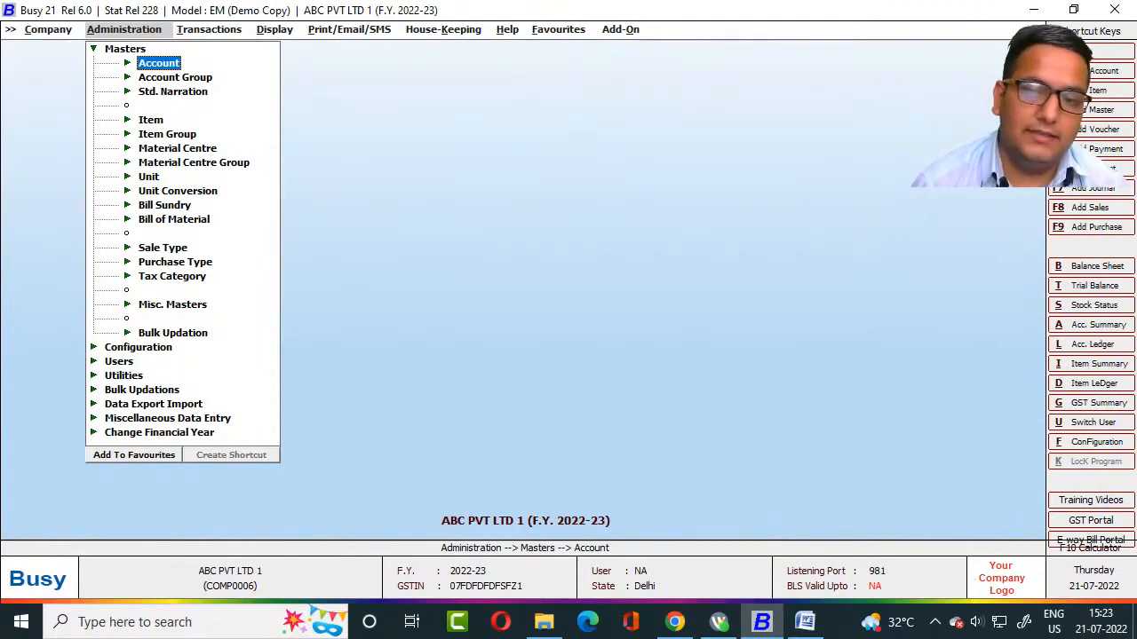
pyautogui.hotkey('alt', 'Tab')
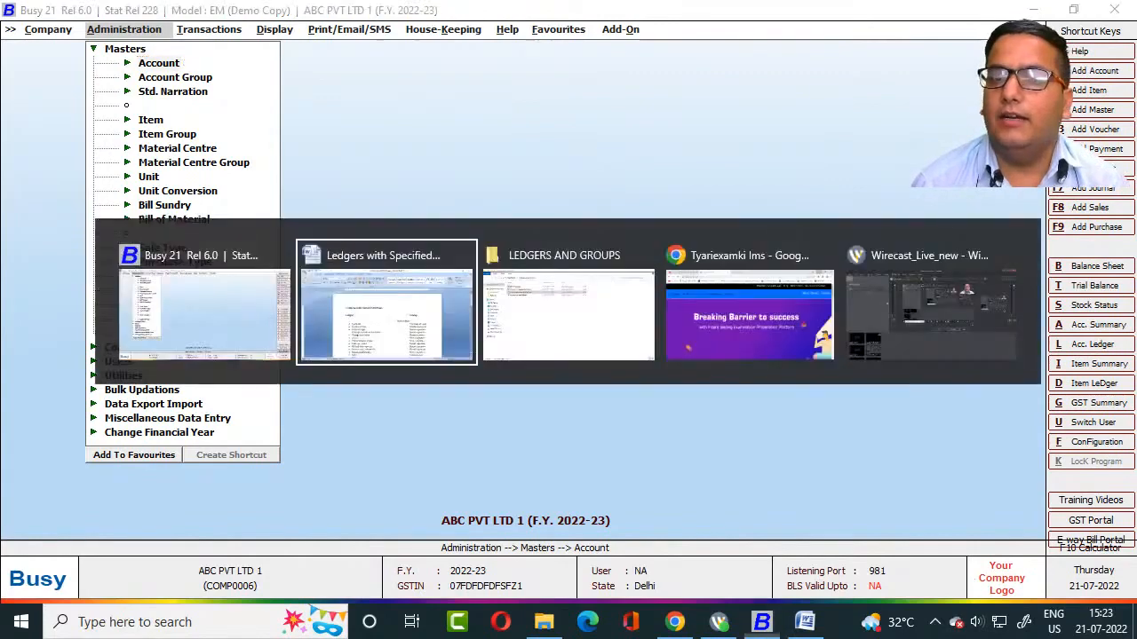
pyautogui.hotkey('alt', 'Tab')
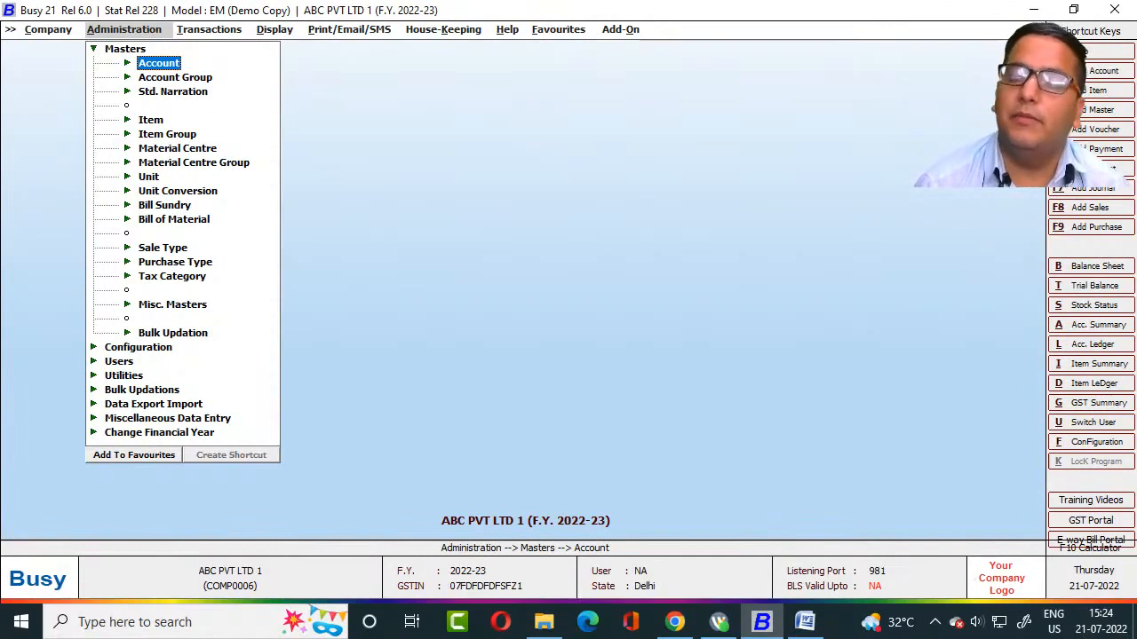
pyautogui.press('Down')
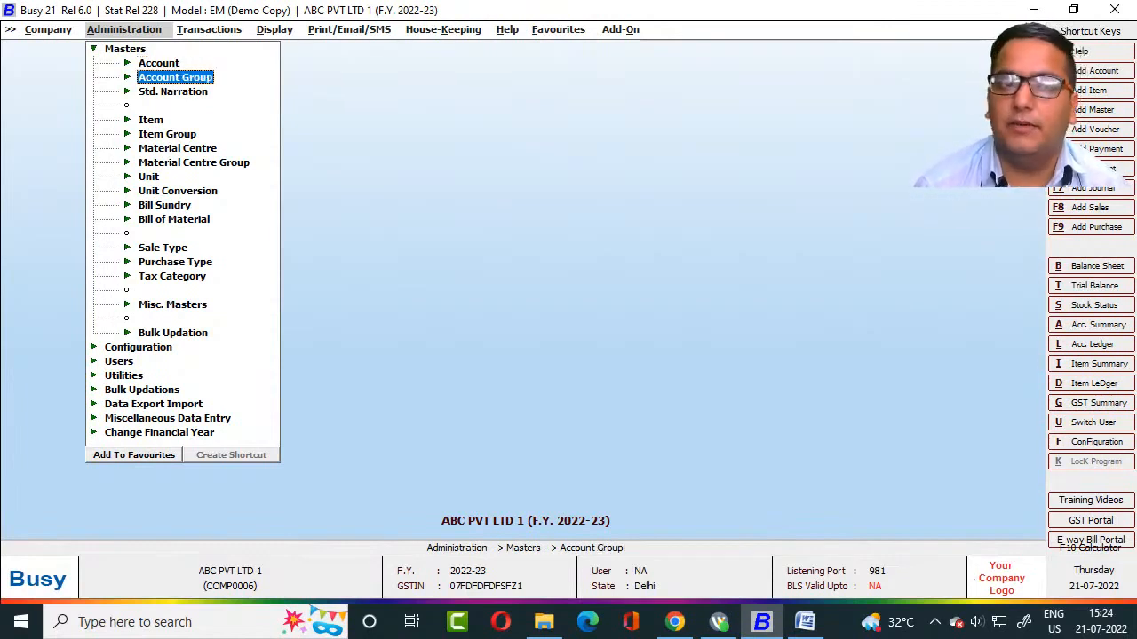
pyautogui.press('Up')
pyautogui.press('Up')
pyautogui.press('Down')
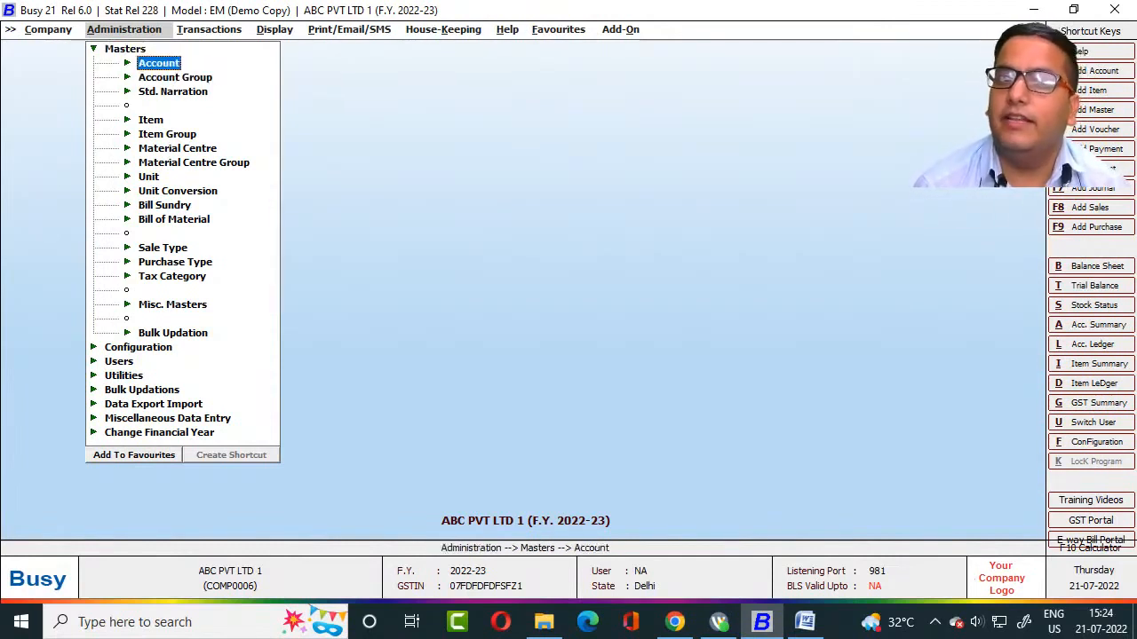
pyautogui.press('Down')
pyautogui.press('Down')
pyautogui.press('Down')
pyautogui.press('Up')
pyautogui.press('Up')
pyautogui.press('Up')
pyautogui.press('Up')
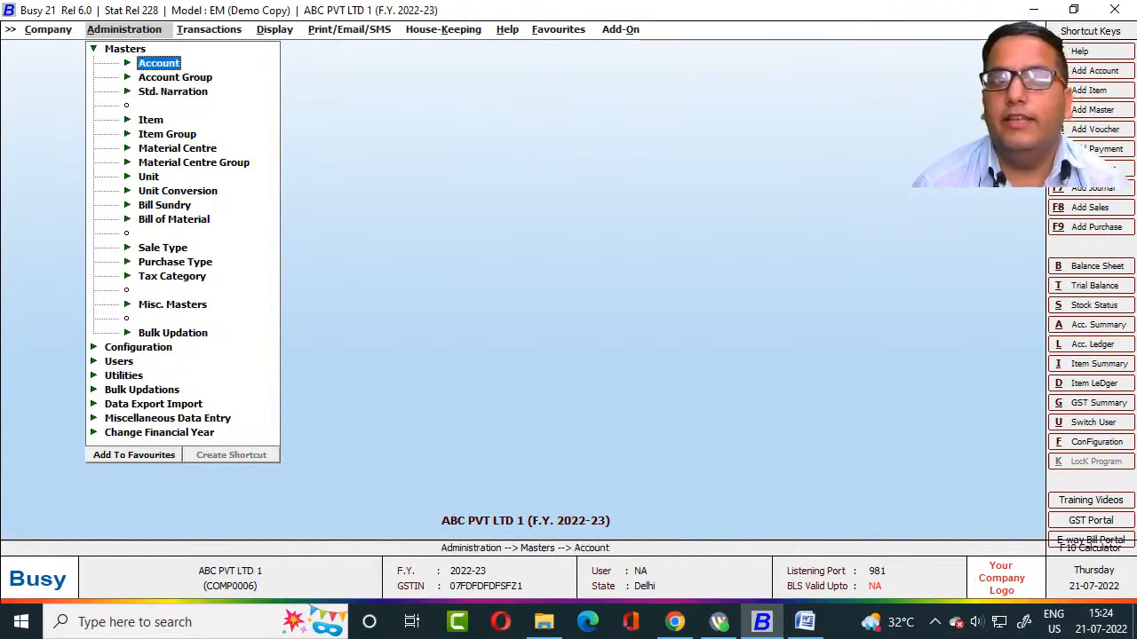
pyautogui.press('Down')
pyautogui.press('Down')
pyautogui.press('Down')
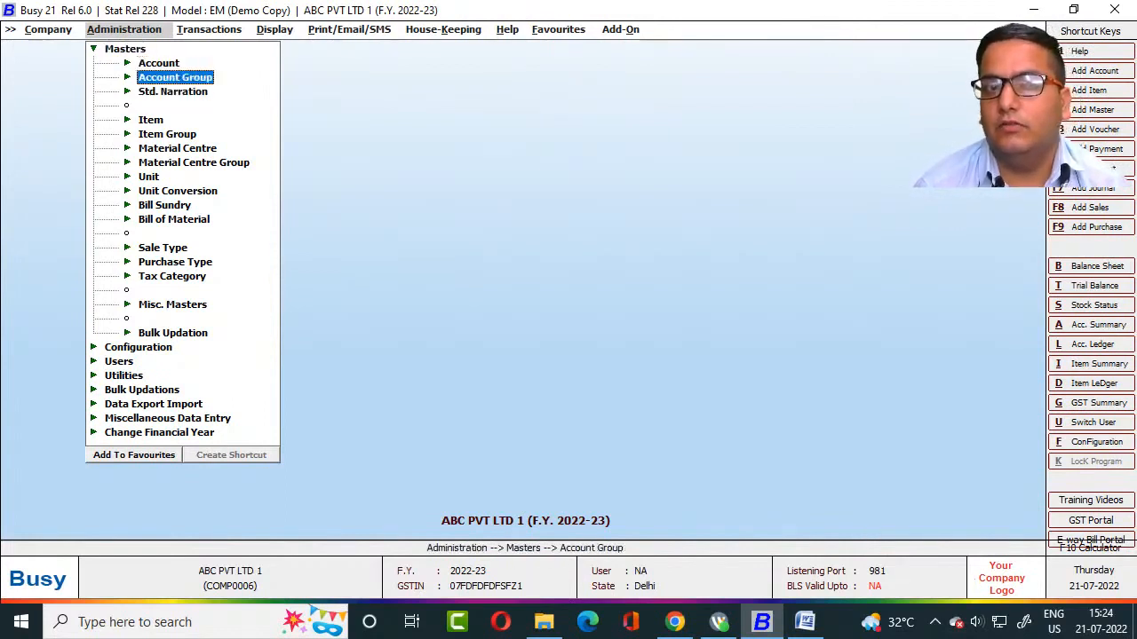
pyautogui.press('Up')
pyautogui.press('Up')
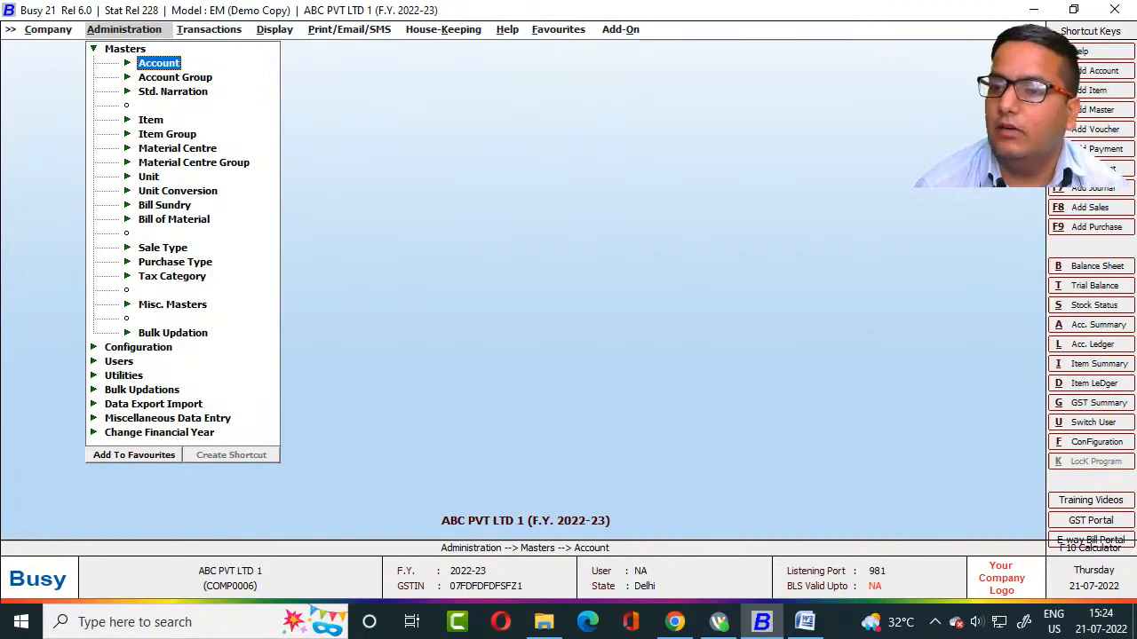
pyautogui.press('Down')
pyautogui.press('Down')
pyautogui.press('Down')
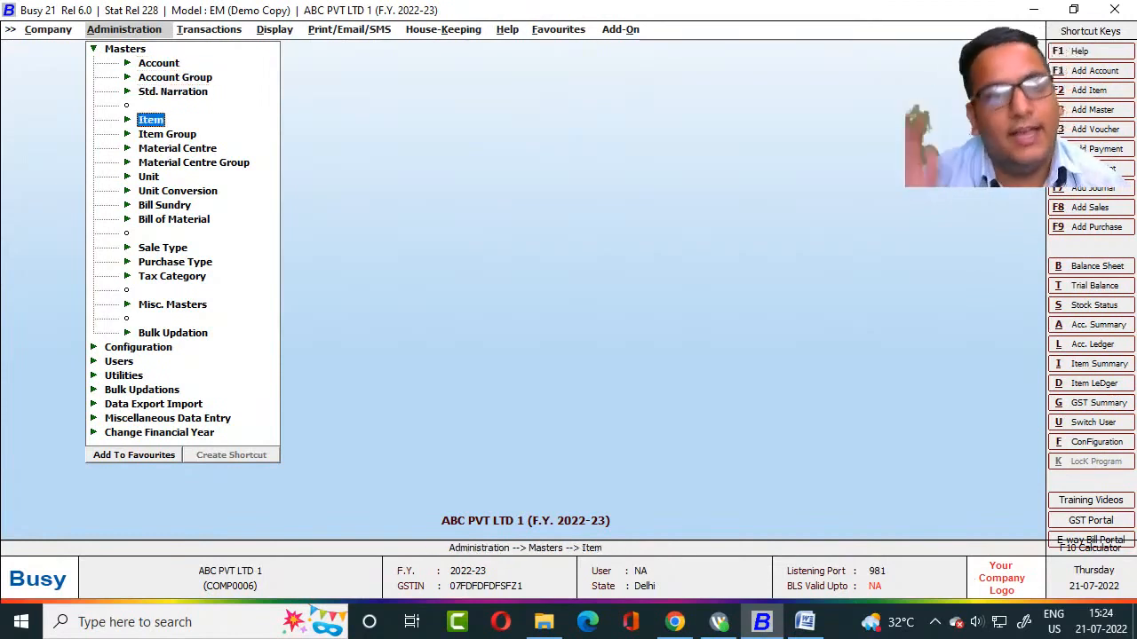
pyautogui.press('Down')
pyautogui.press('Down')
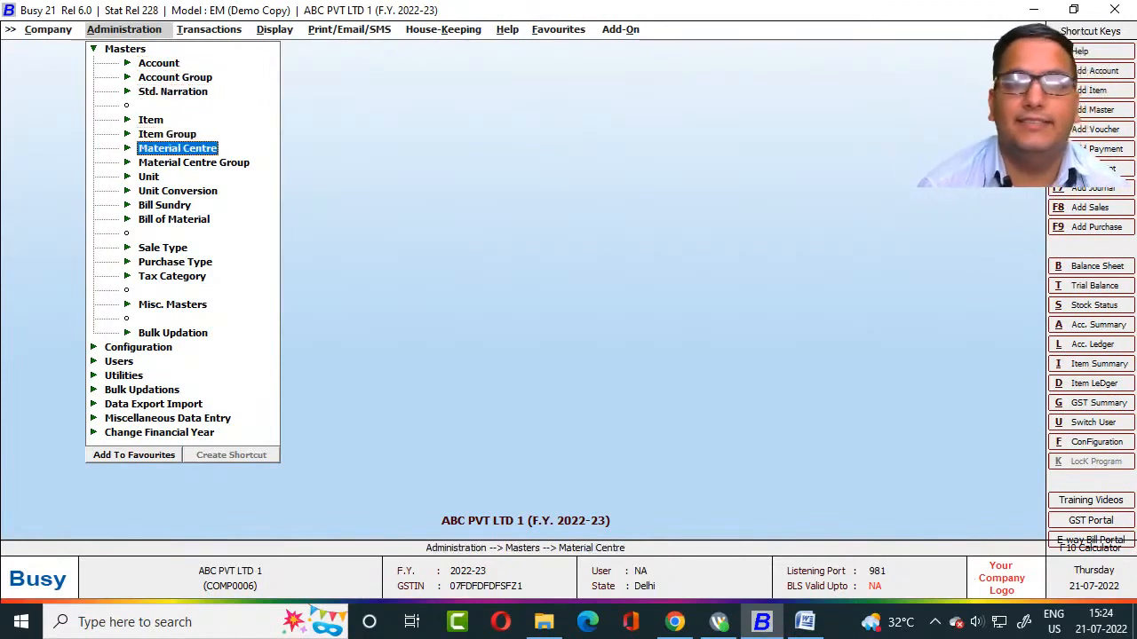
pyautogui.press('Down')
pyautogui.press('Down')
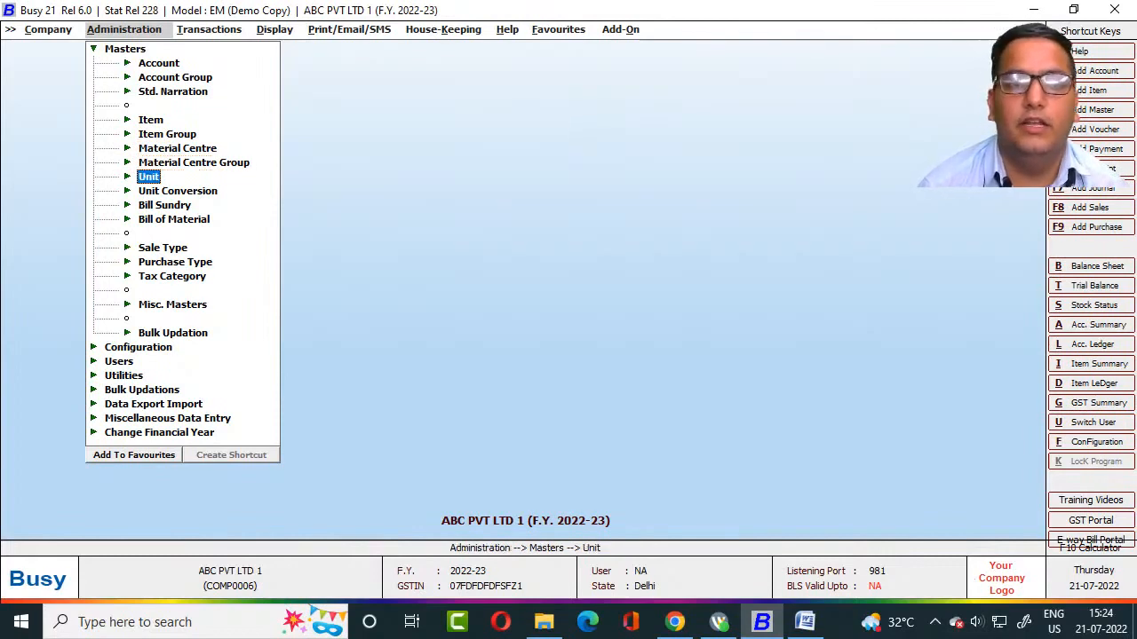
pyautogui.press('Down')
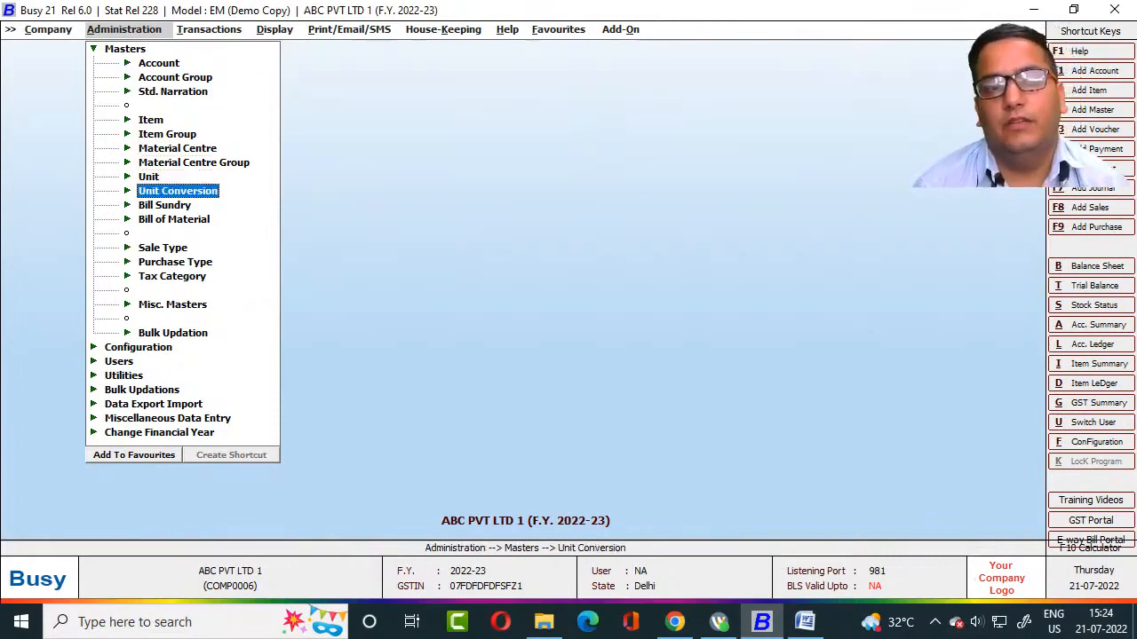
pyautogui.press('Up')
pyautogui.press('Up')
pyautogui.press('Up')
pyautogui.press('Up')
pyautogui.press('Up')
pyautogui.press('Up')
pyautogui.press('Down')
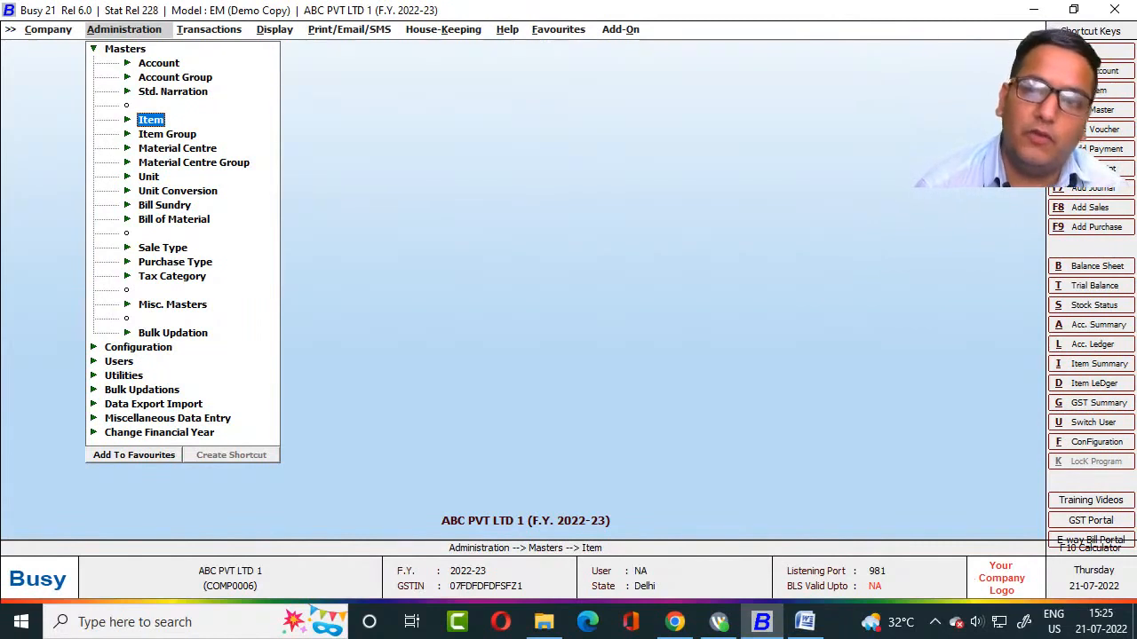
pyautogui.press('Down')
pyautogui.press('Up')
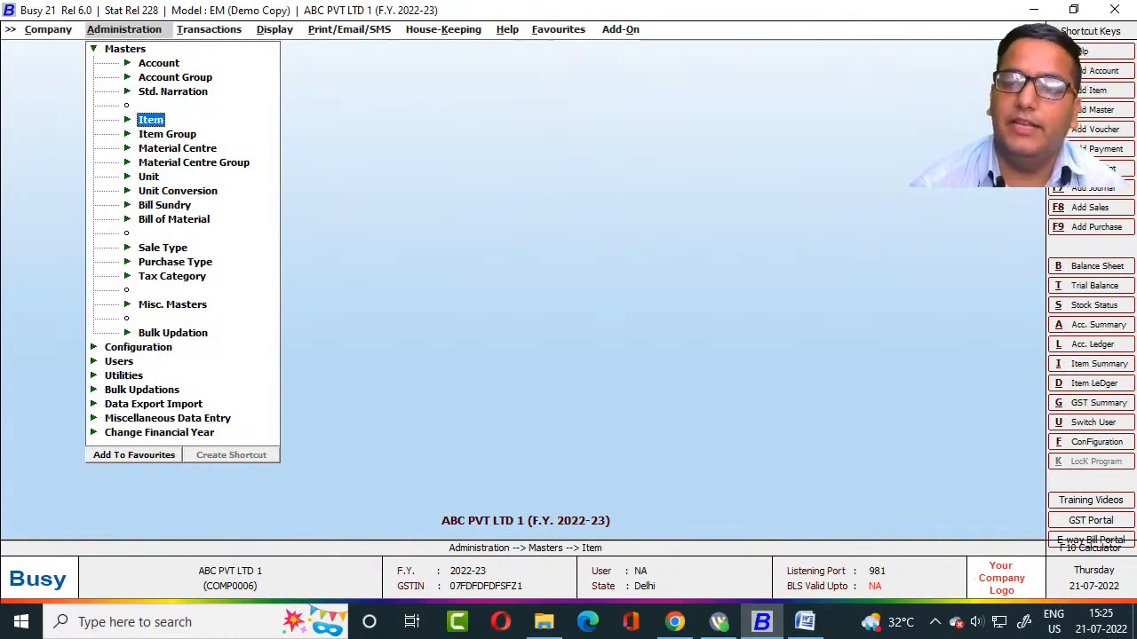
pyautogui.press('Down')
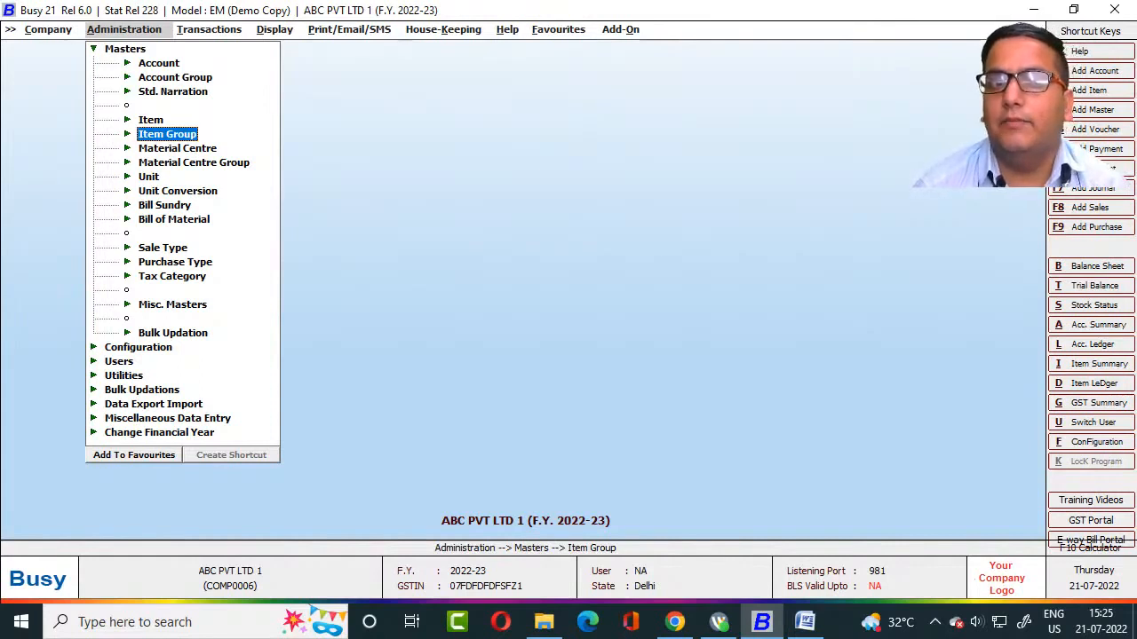
pyautogui.press('Up')
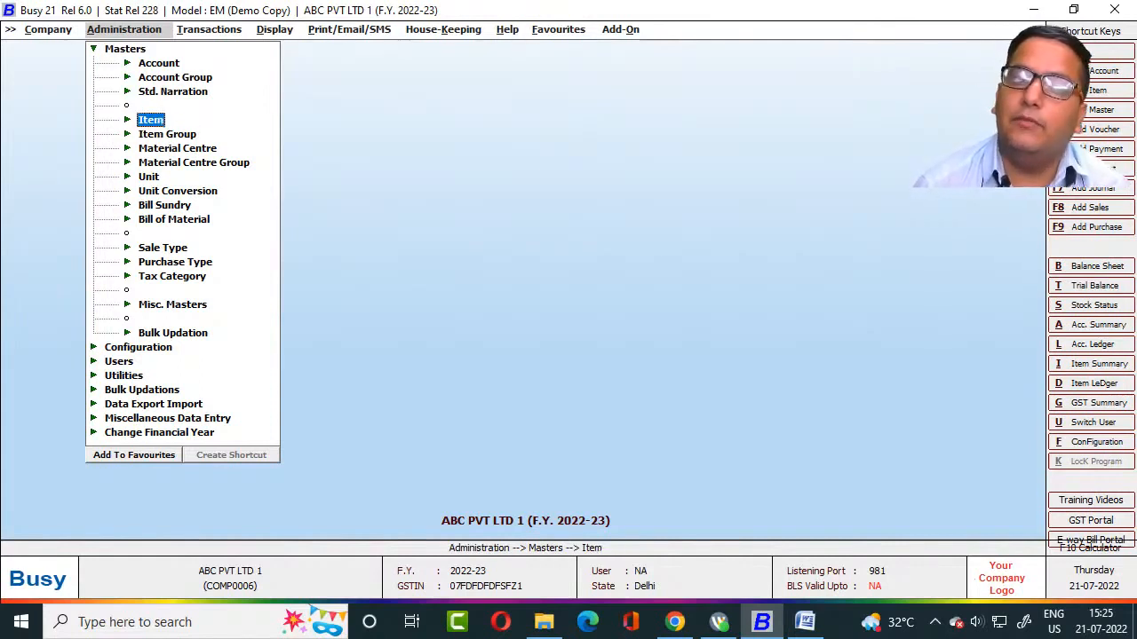
pyautogui.press('Down')
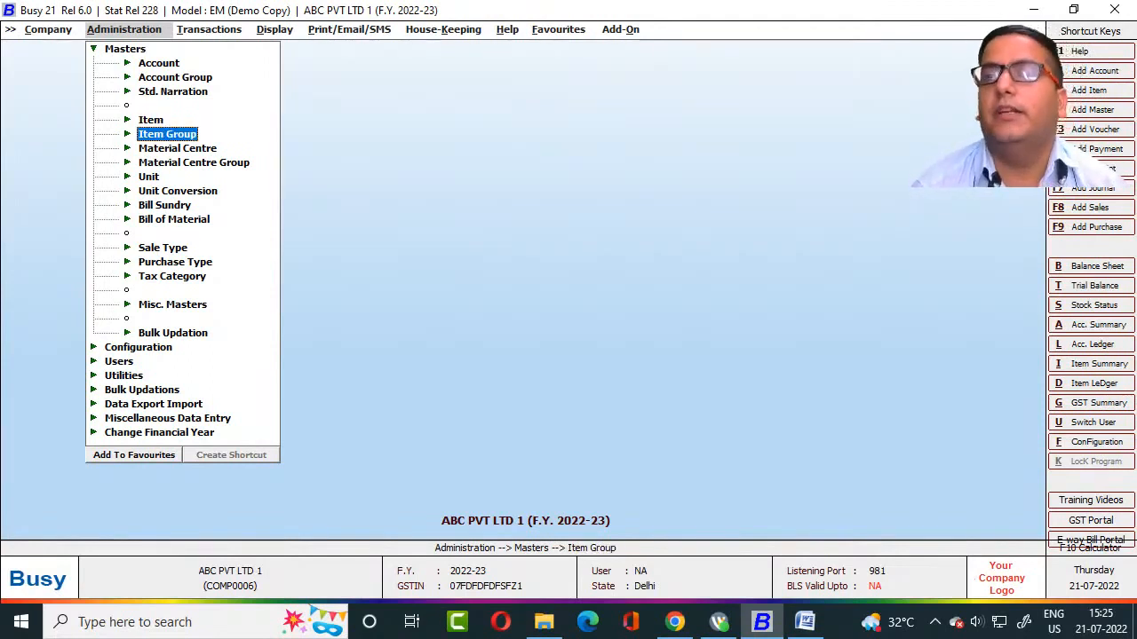
pyautogui.press('Down')
pyautogui.press('Up')
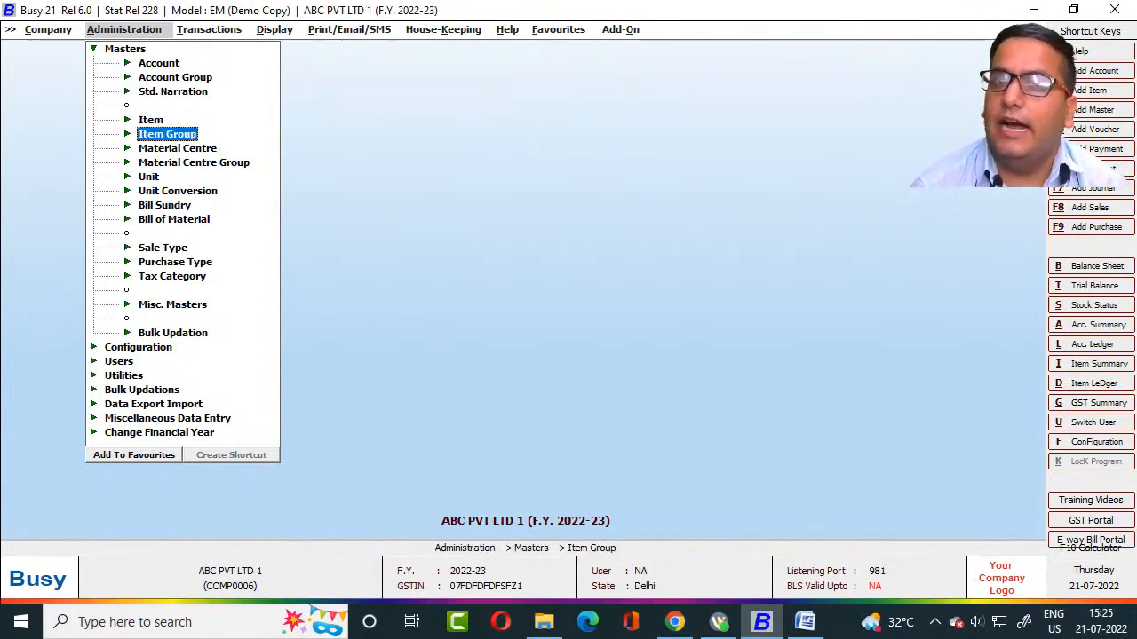
# Open the list of unit masters for the company.
pyautogui.press('Down')
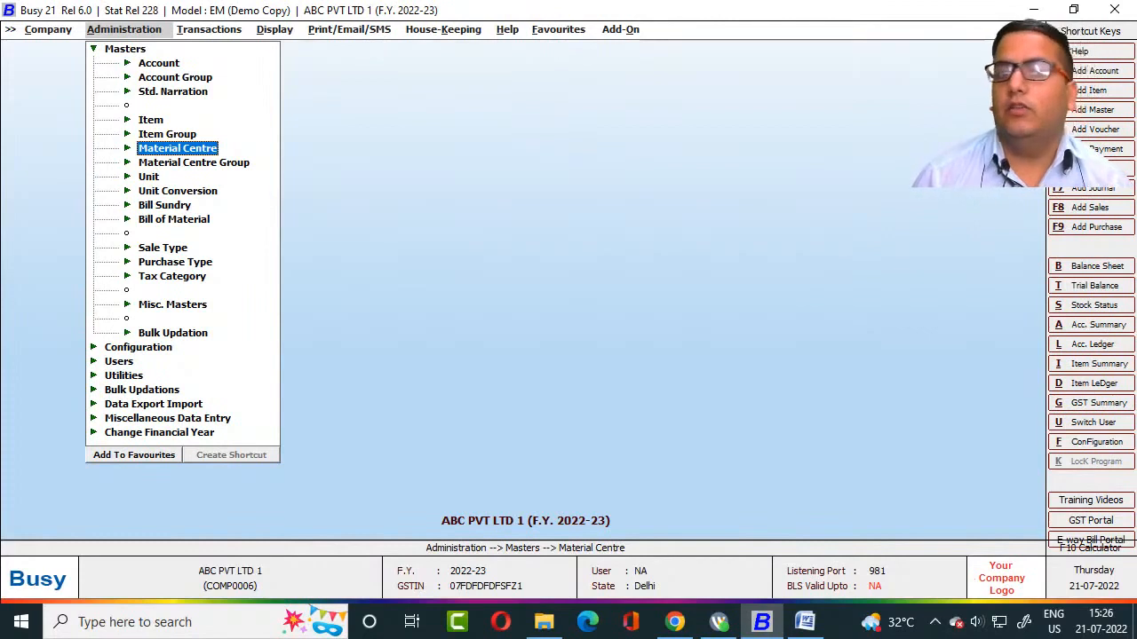
pyautogui.press('Down')
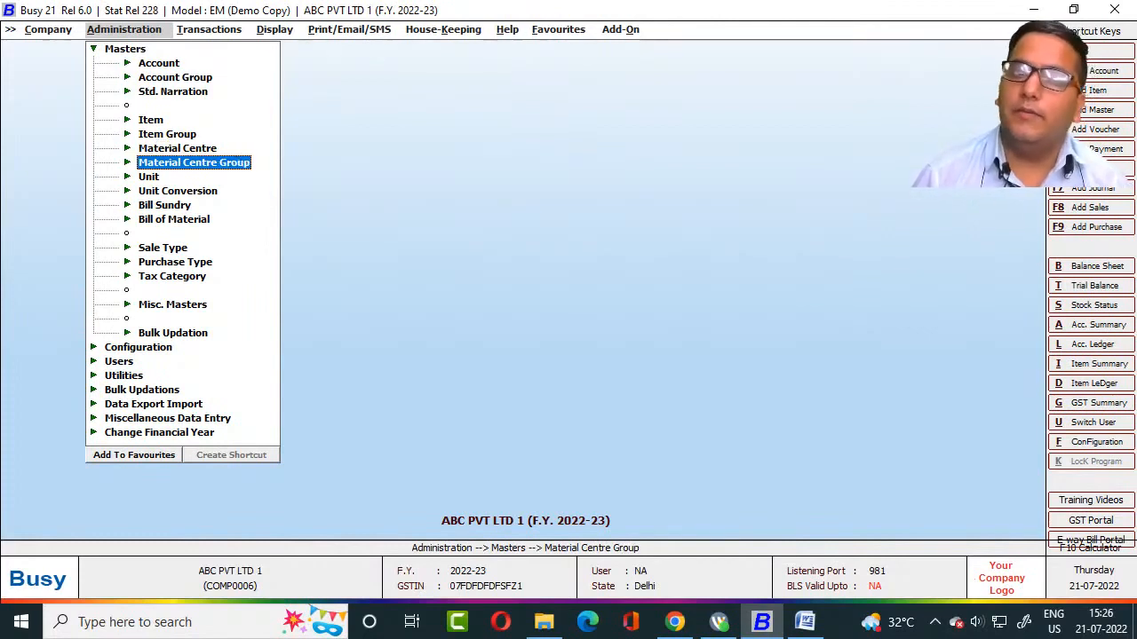
pyautogui.press('Down')
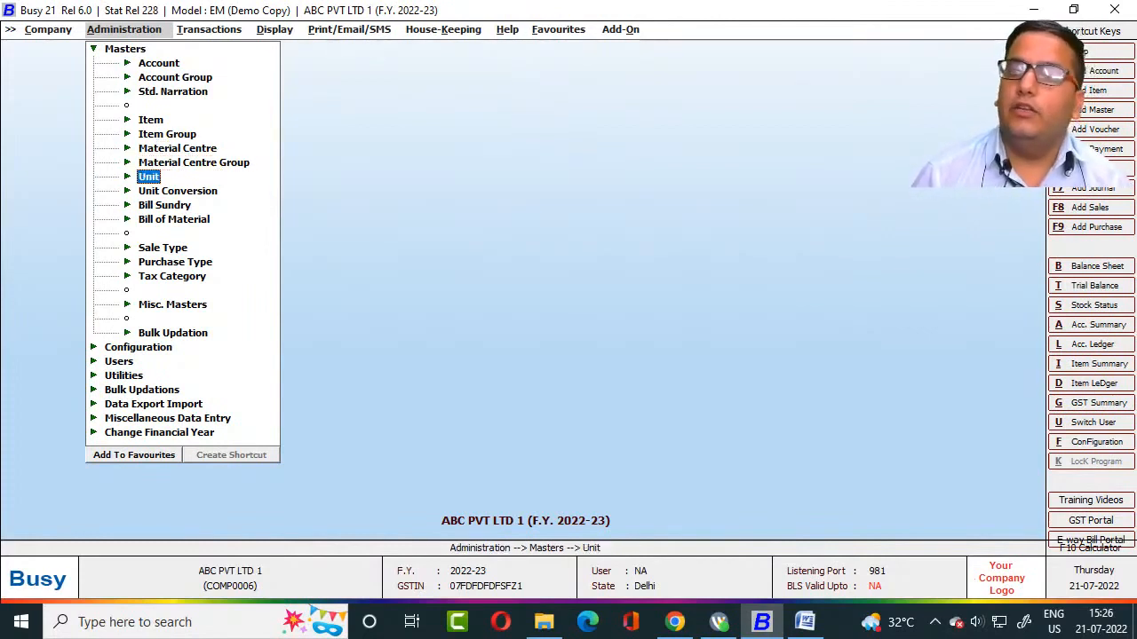
pyautogui.press('Return')
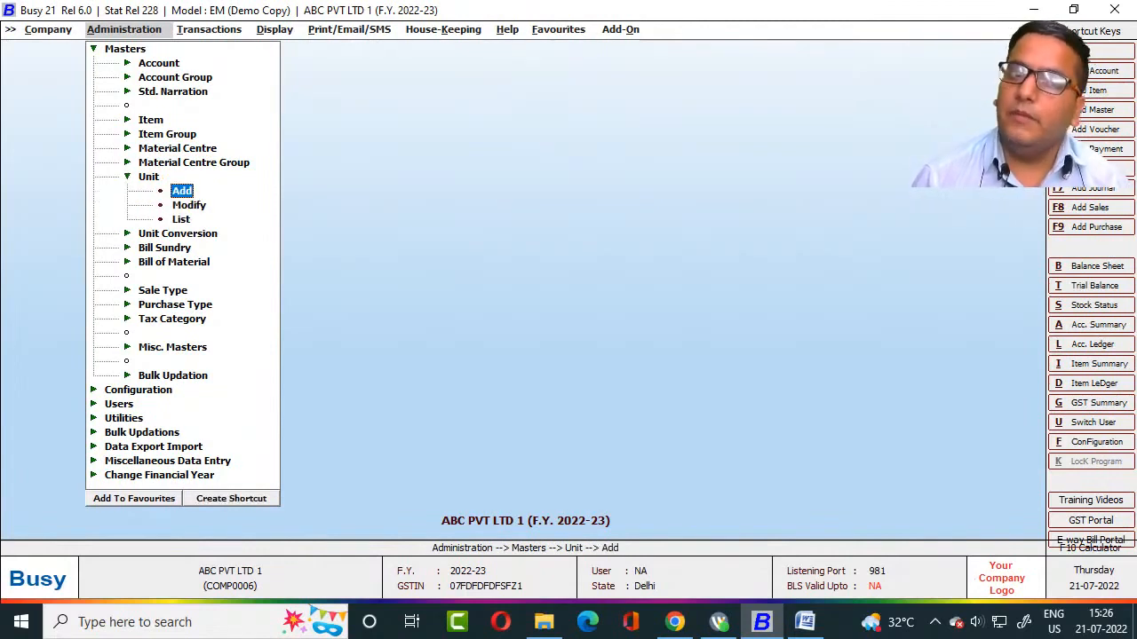
pyautogui.press('Escape')
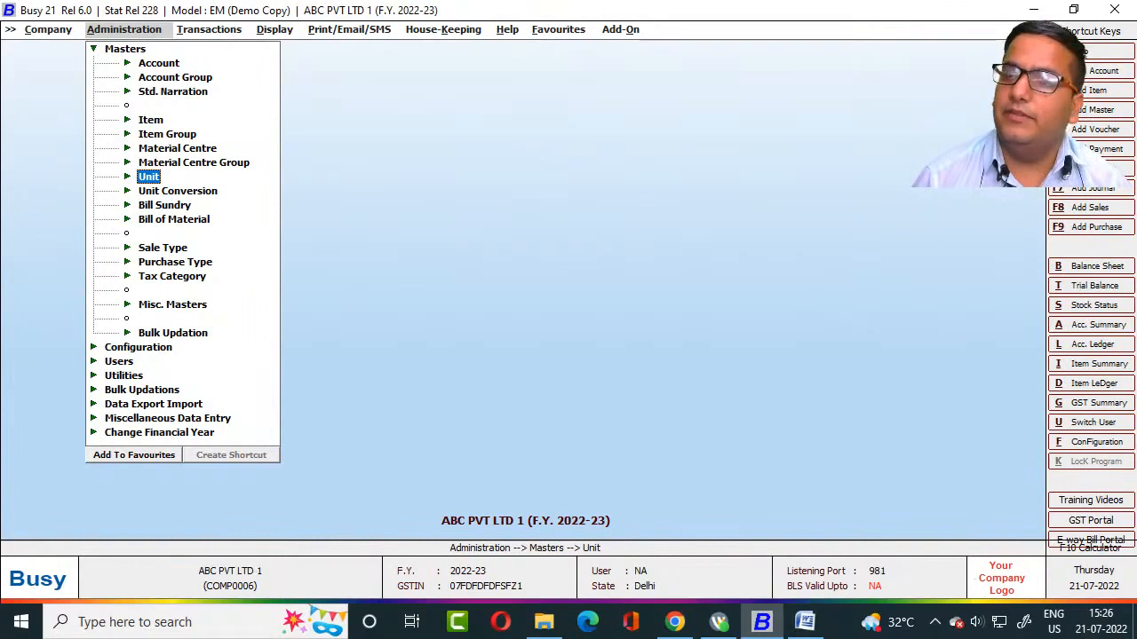
pyautogui.press('Return')
pyautogui.press('Down')
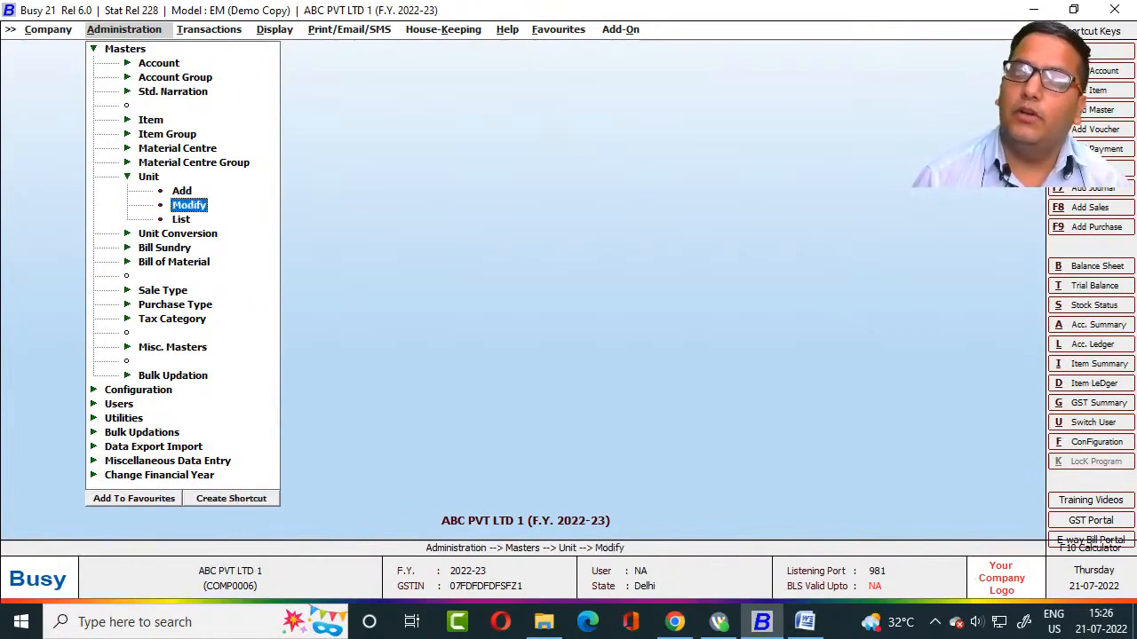
pyautogui.press('Down')
pyautogui.press('Return')
pyautogui.press('Return')
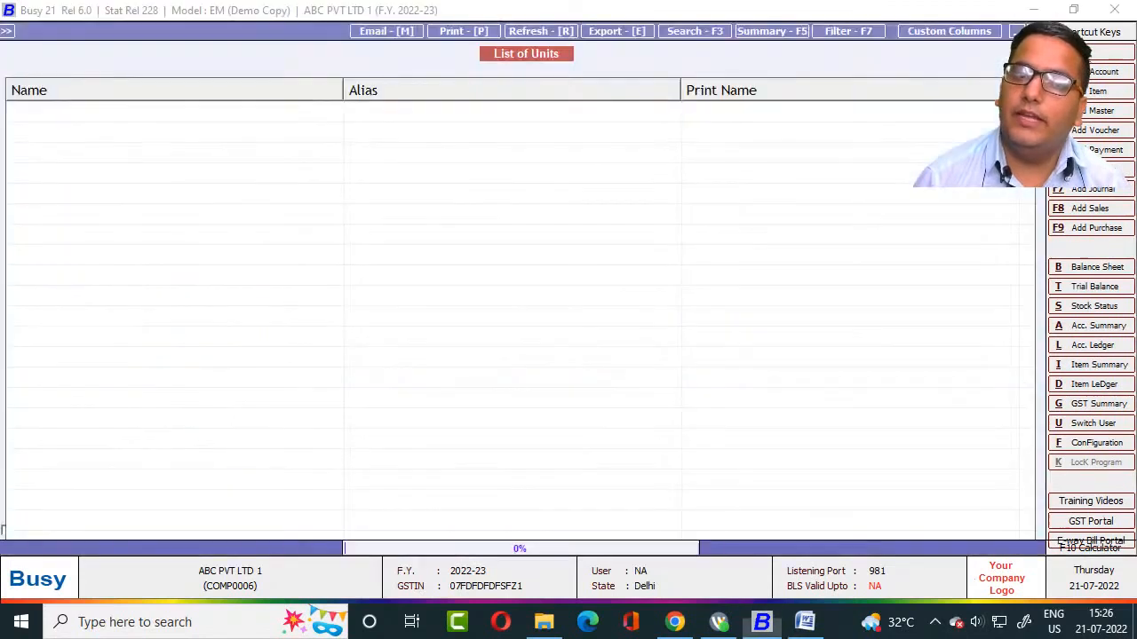
# Look through the list of units down to the last entry and close it, returning to the masters at Unit Conversion.
pyautogui.press('Down')
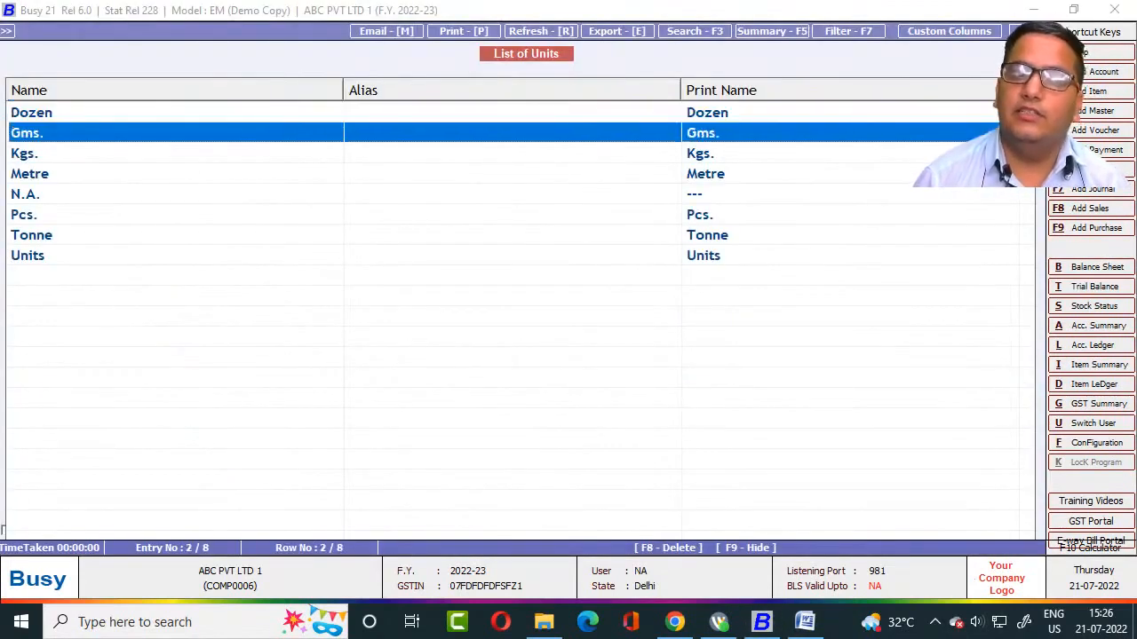
pyautogui.press('Down')
pyautogui.press('Down')
pyautogui.press('Down')
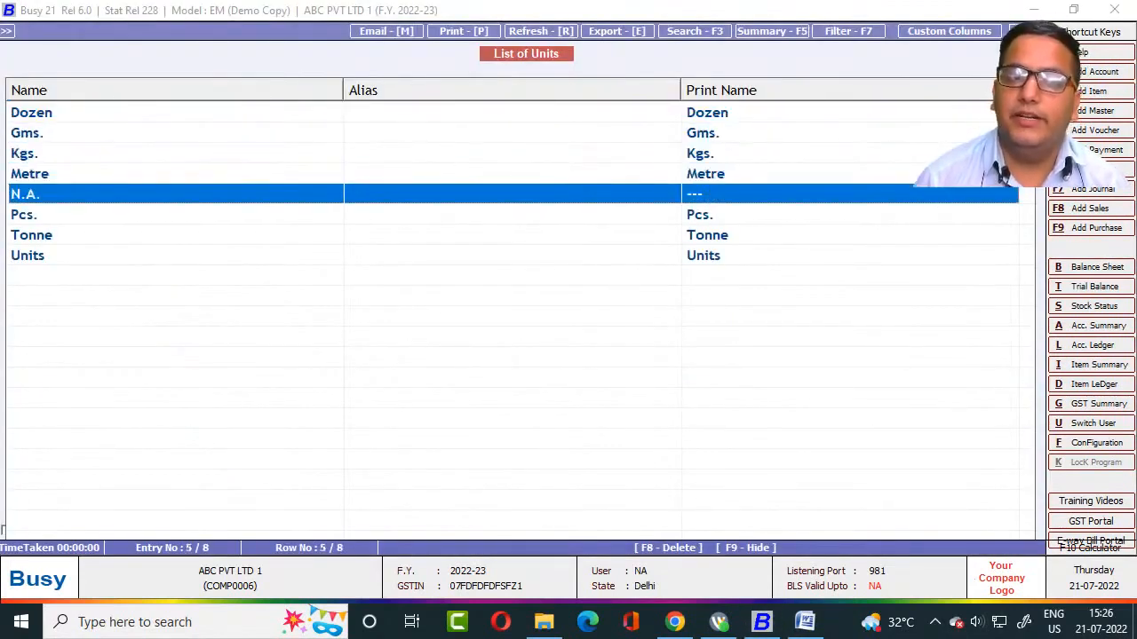
pyautogui.press('Down')
pyautogui.press('Down')
pyautogui.press('Down')
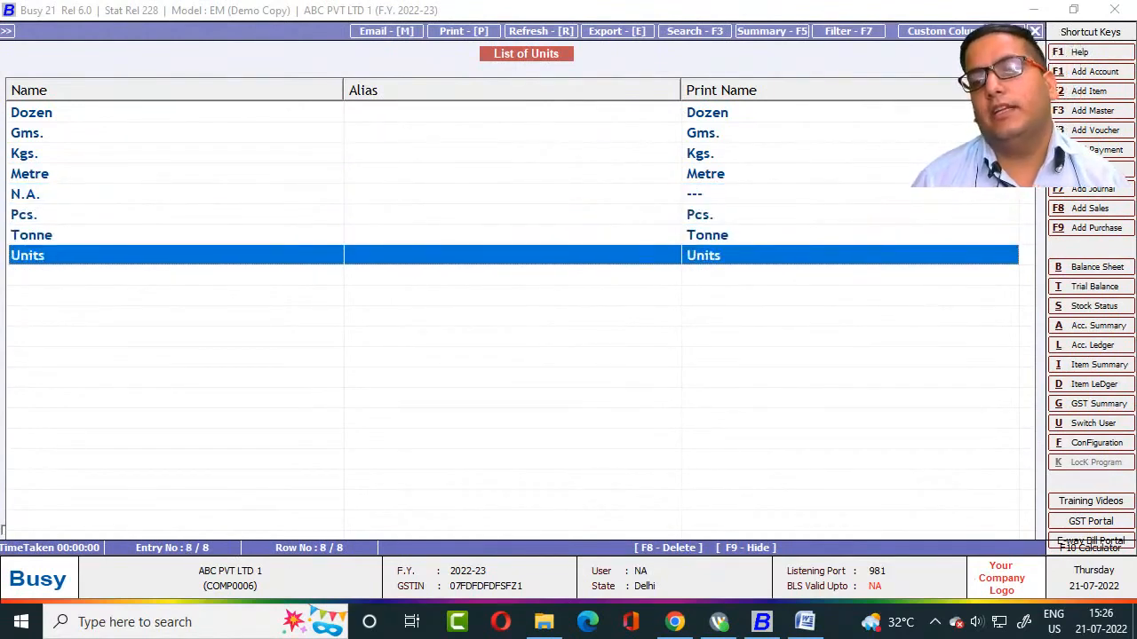
pyautogui.press('Escape')
pyautogui.press('Escape')
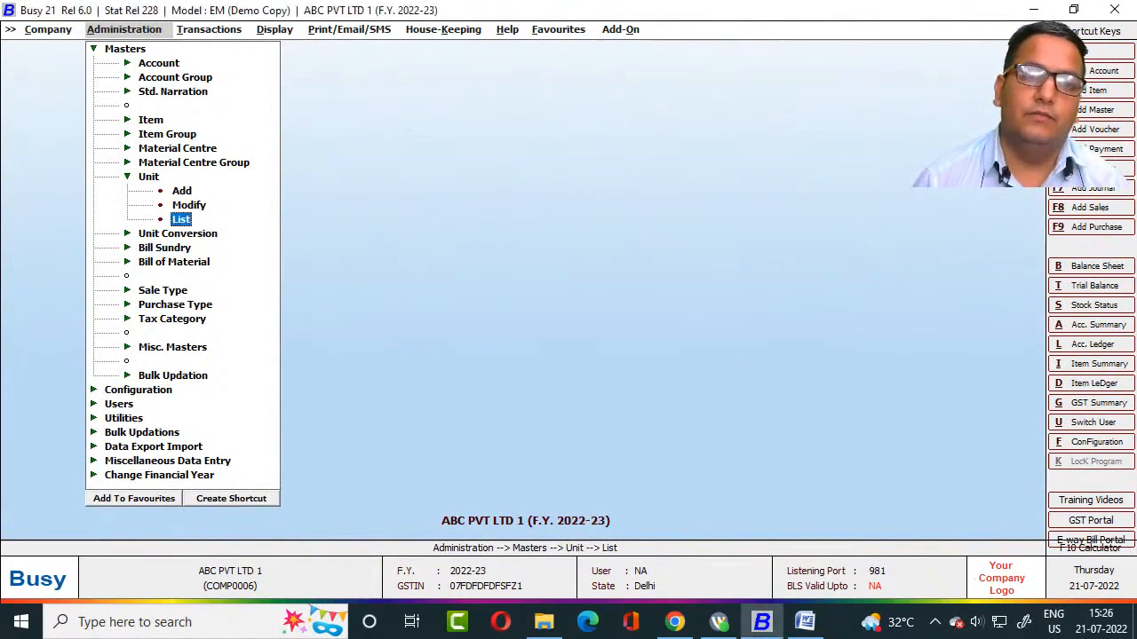
pyautogui.press('Escape')
pyautogui.press('Down')
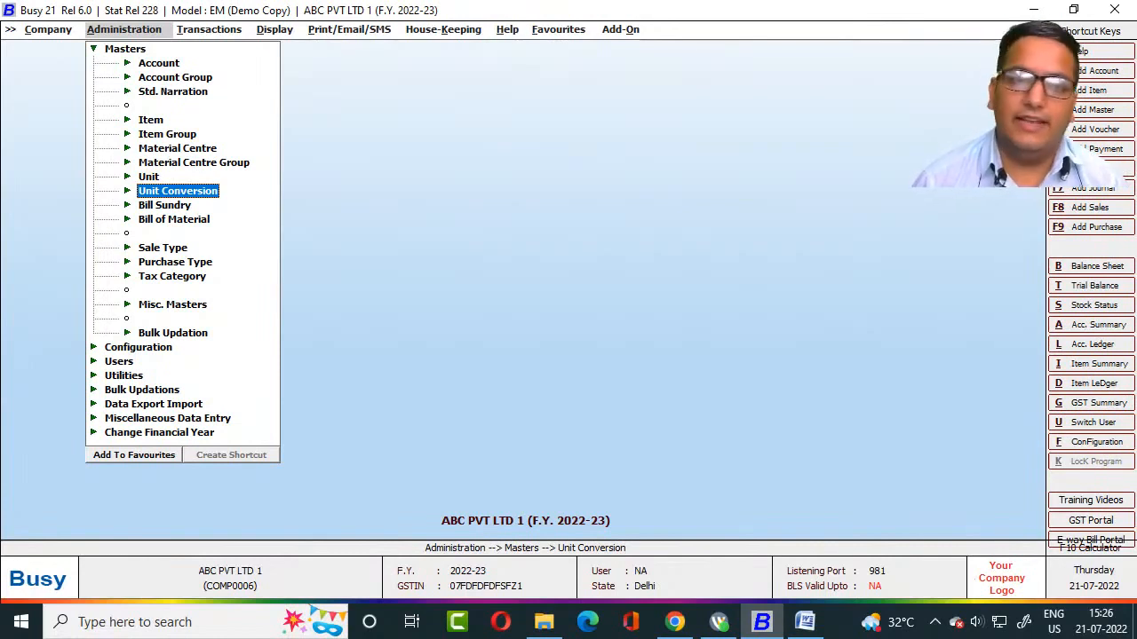
pyautogui.press('Up')
pyautogui.press('Up')
pyautogui.press('Up')
pyautogui.press('Down')
pyautogui.press('Down')
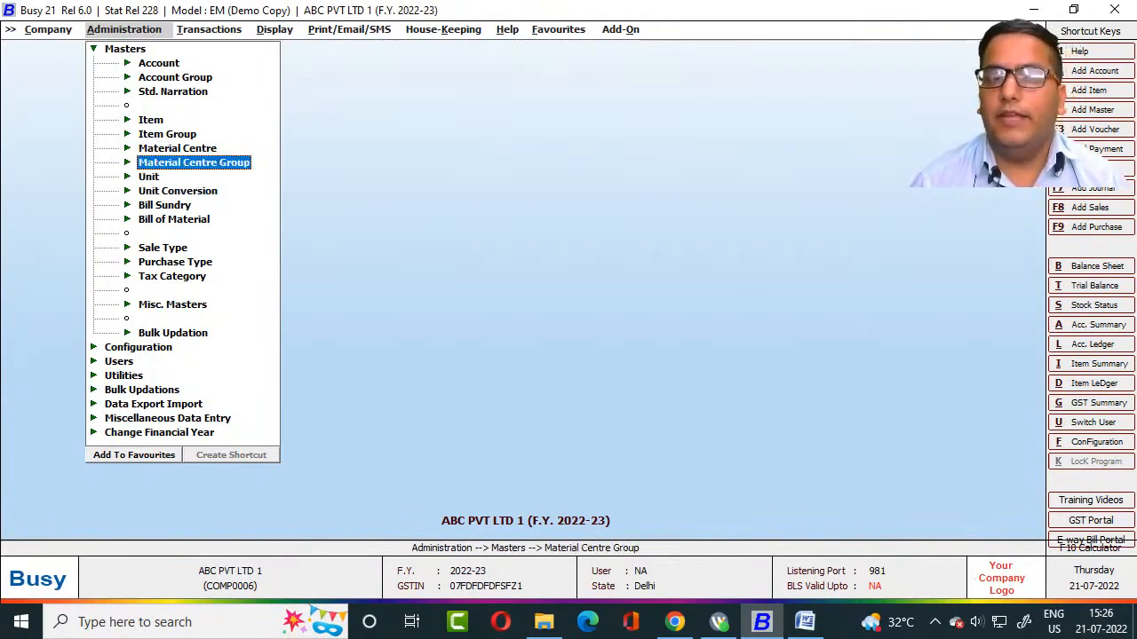
pyautogui.press('Up')
pyautogui.press('Up')
pyautogui.press('Up')
pyautogui.press('Up')
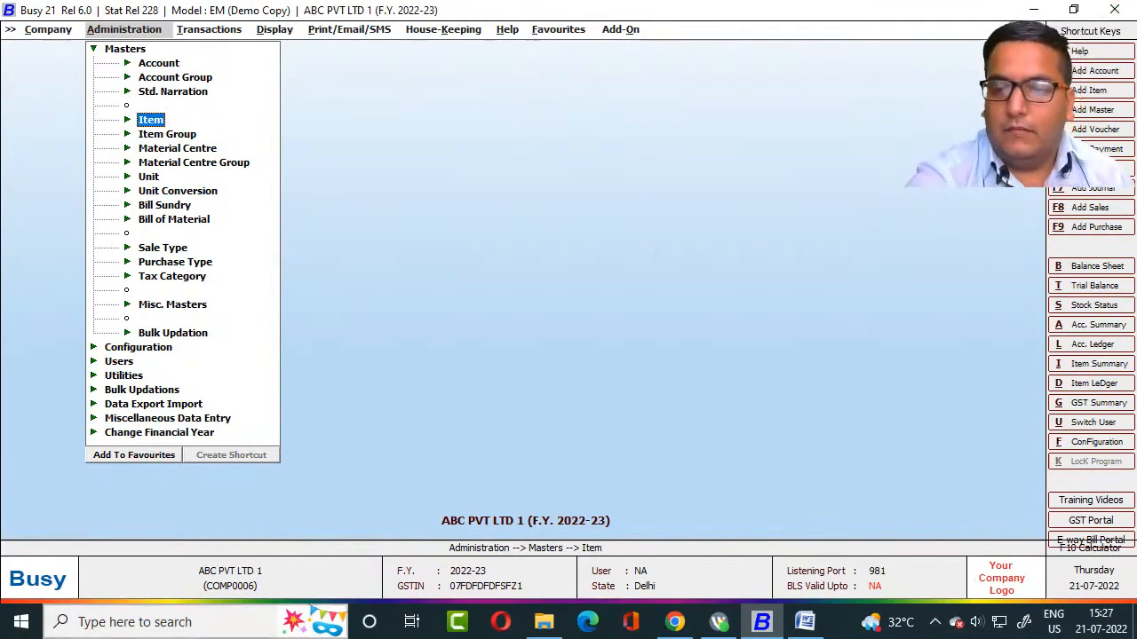
# Minimize Busy, then close the Ledgers with Specified Groups document and the BUSY ASSIGMENTS folder window.
pyautogui.click(1033, 9)
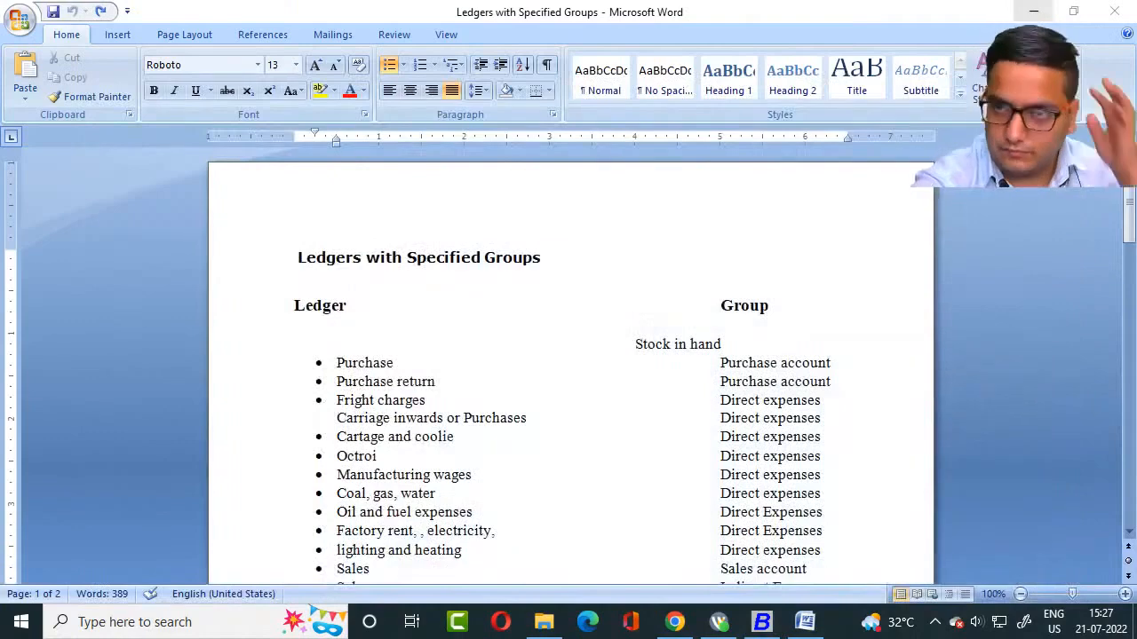
pyautogui.click(1115, 8)
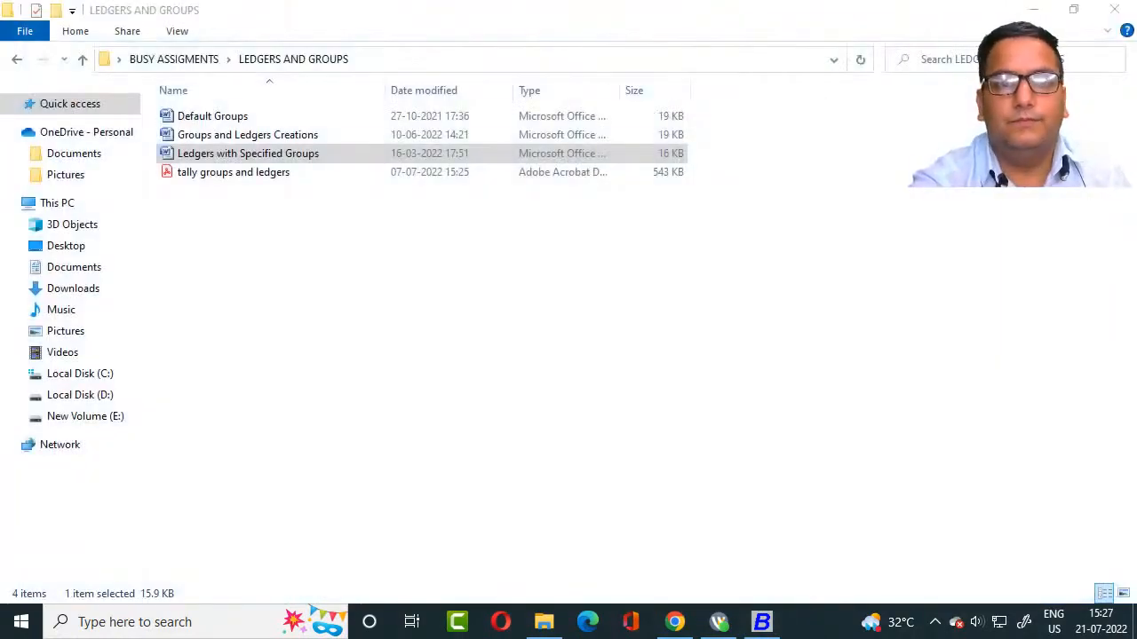
pyautogui.hotkey('alt', 'Left')
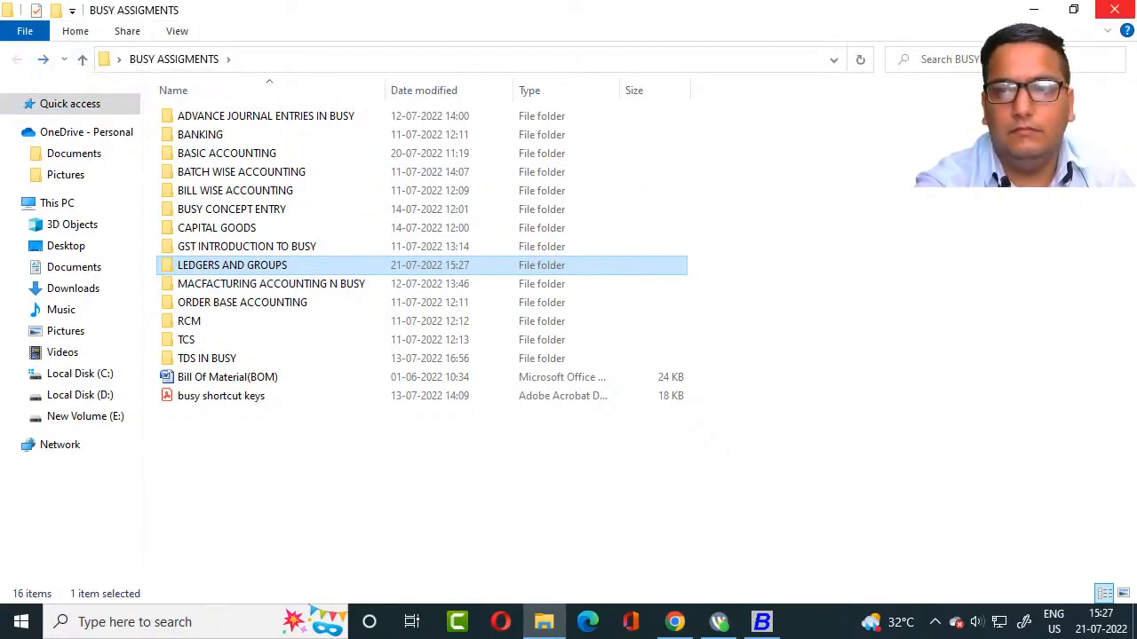
pyautogui.click(1114, 9)
# Open the Stock Maintain document from the STOCK MAINTAIN folder inside TALLY PRIME ASSIGMENTS.
pyautogui.doubleClick(231, 520)
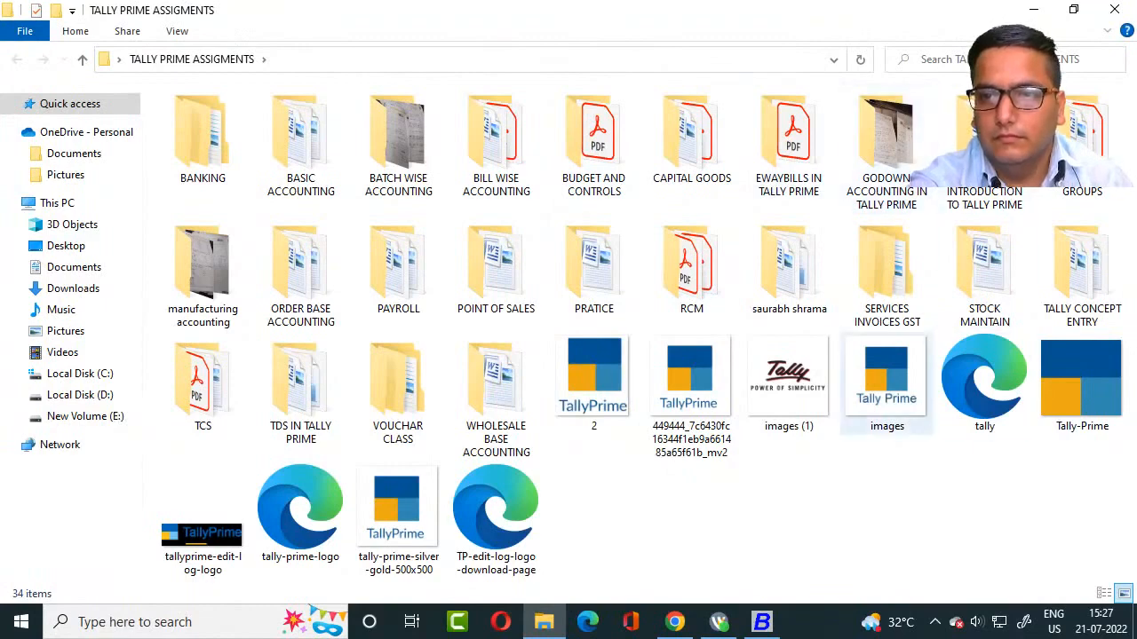
pyautogui.click(984, 275)
pyautogui.doubleClick(984, 275)
pyautogui.click(213, 116)
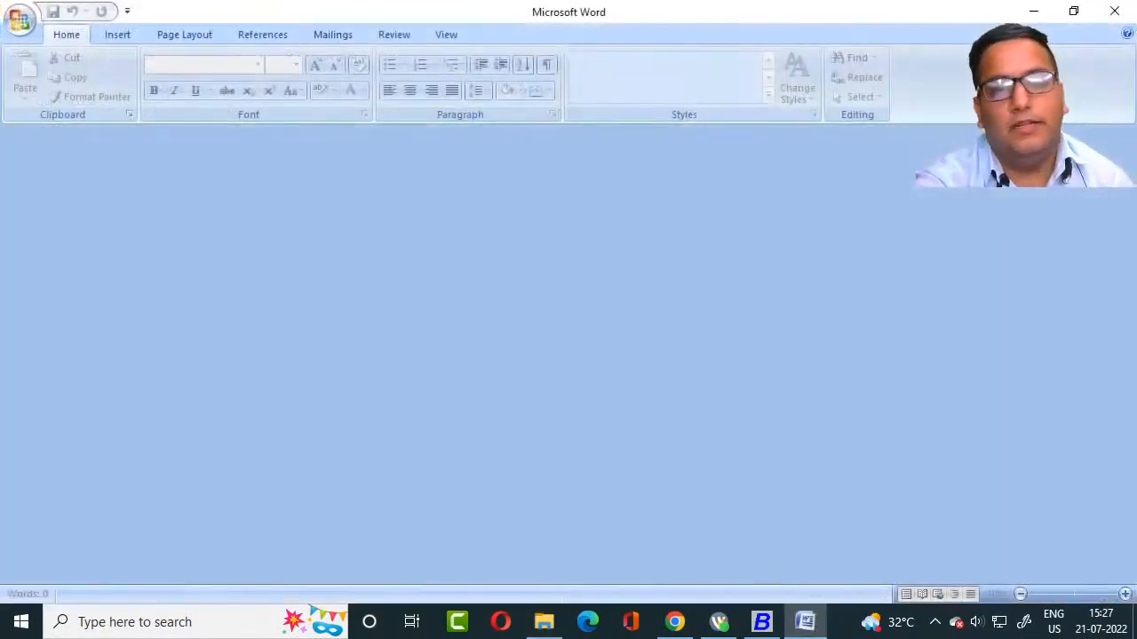
# Examine the stock table in the document, highlighting the item Inspiron i5 and its stock group Dell.
pyautogui.scroll(-8, 568, 373)
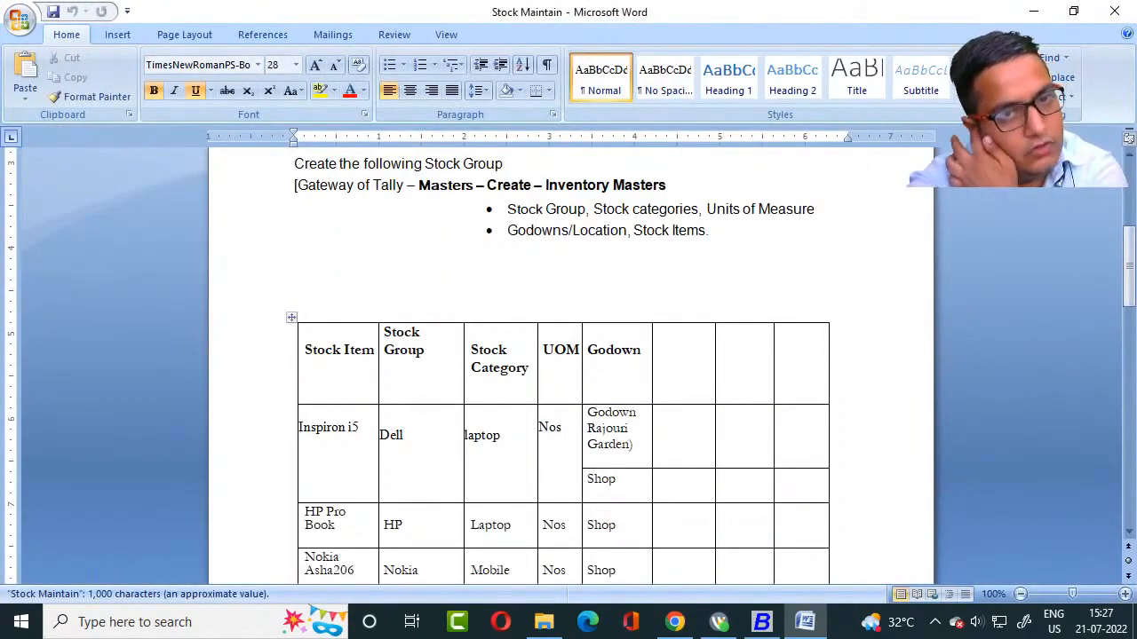
pyautogui.scroll(-2, 568, 373)
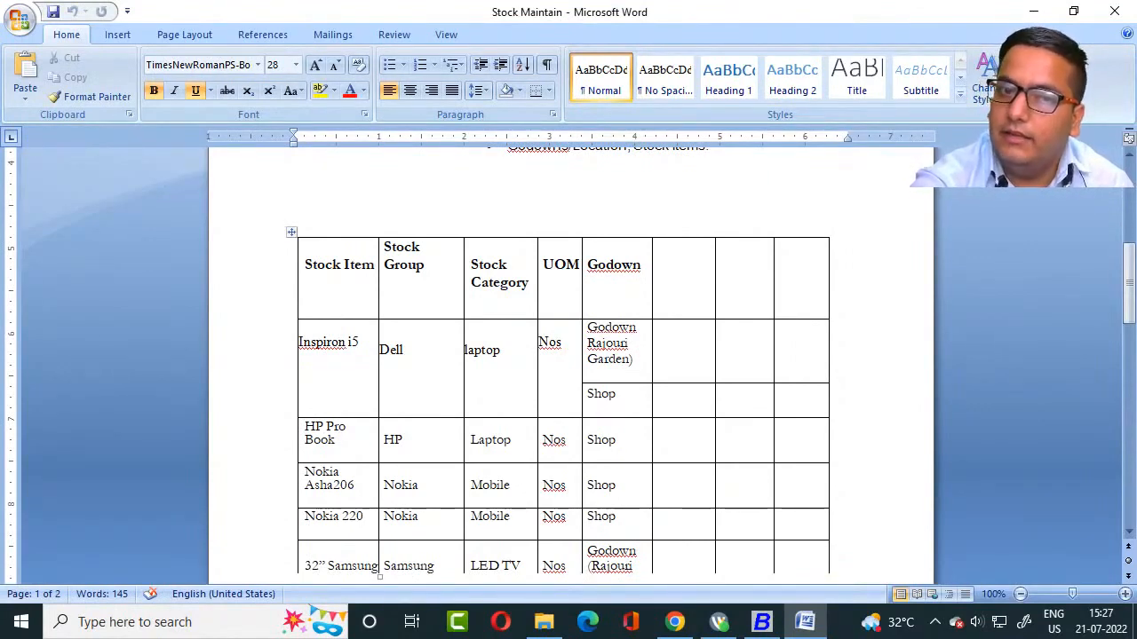
pyautogui.moveTo(300, 342); pyautogui.dragTo(359, 342)
pyautogui.click(400, 349)
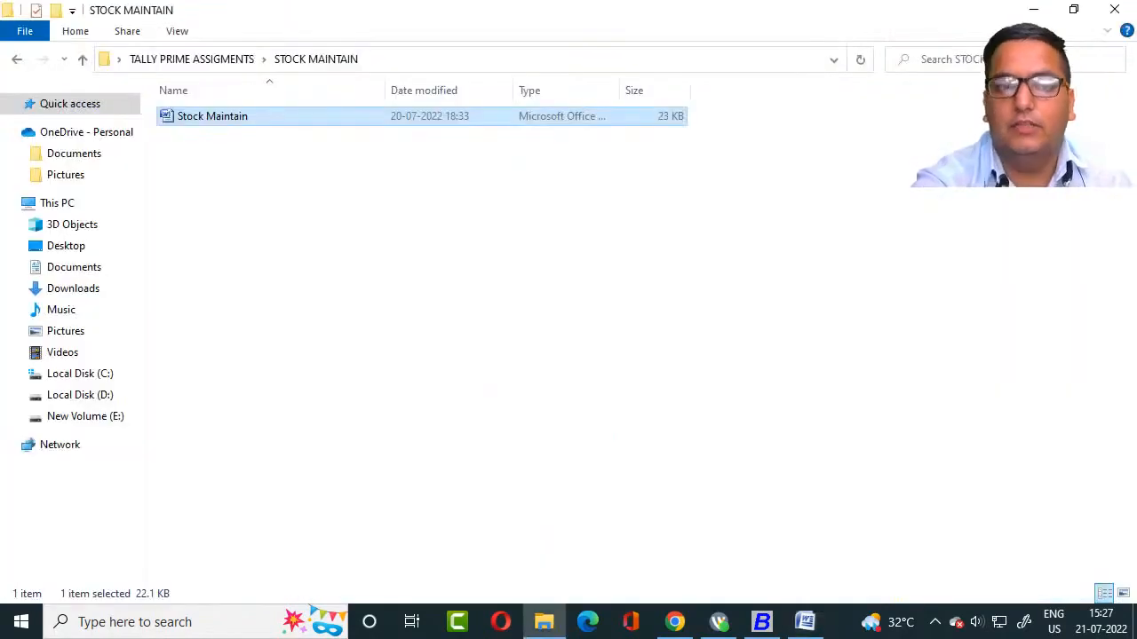
# Switch back to Busy and look over the Item, Item Group and Material Centre masters.
pyautogui.hotkey('alt', 'Tab')
pyautogui.hotkey('alt', 'Tab')
pyautogui.press('Down')
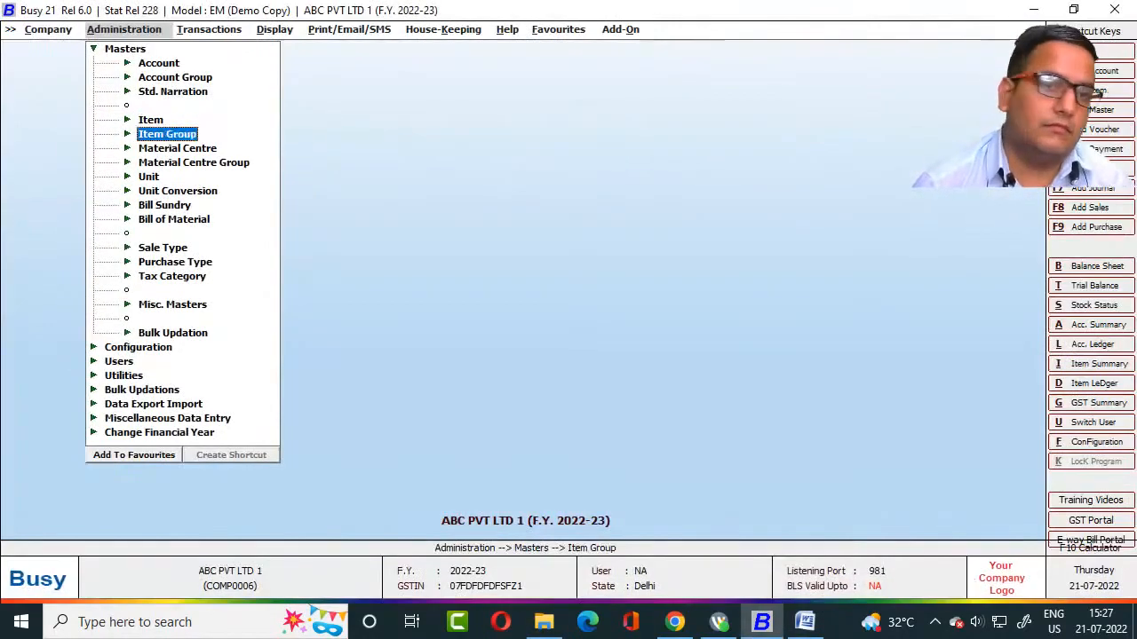
pyautogui.press('Down')
pyautogui.press('Up')
pyautogui.press('Up')
pyautogui.press('Down')
pyautogui.press('Down')
pyautogui.press('Down')
pyautogui.press('Up')
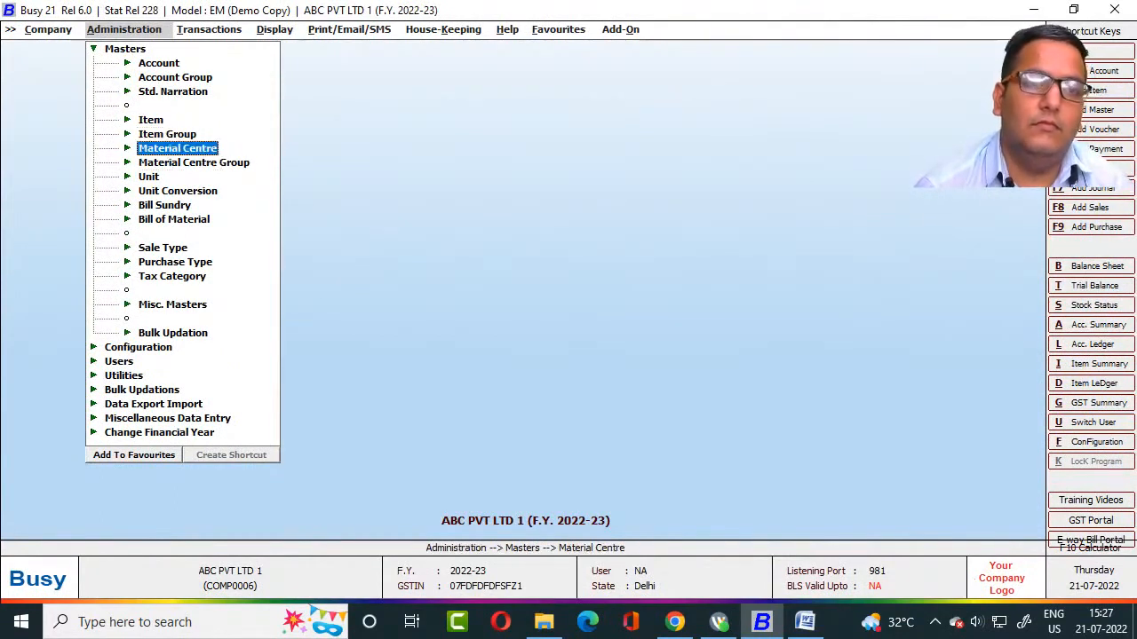
pyautogui.press('Up')
pyautogui.press('Up')
pyautogui.press('Down')
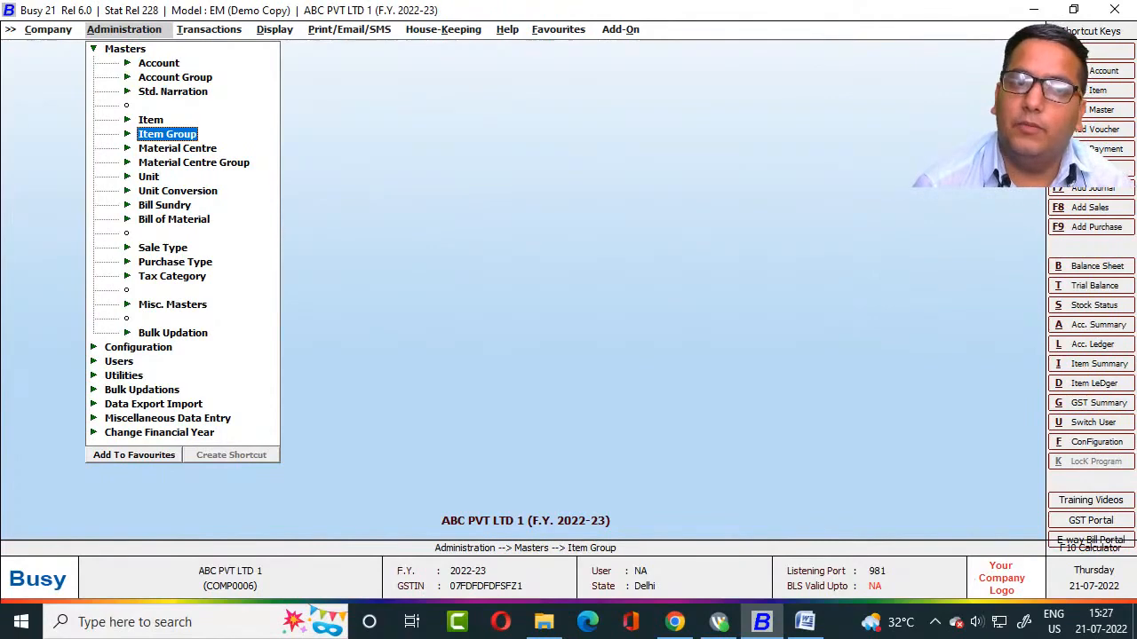
pyautogui.press('Down')
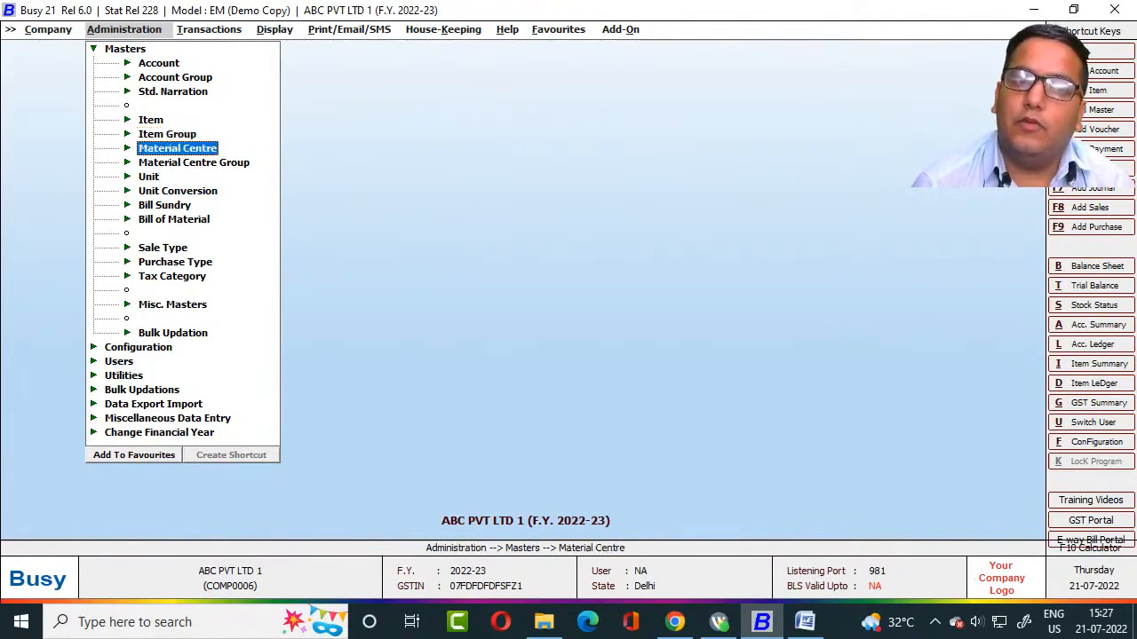
# Check the stock table in the Stock Maintain Word document again and return to Busy.
pyautogui.hotkey('alt', 'Tab')
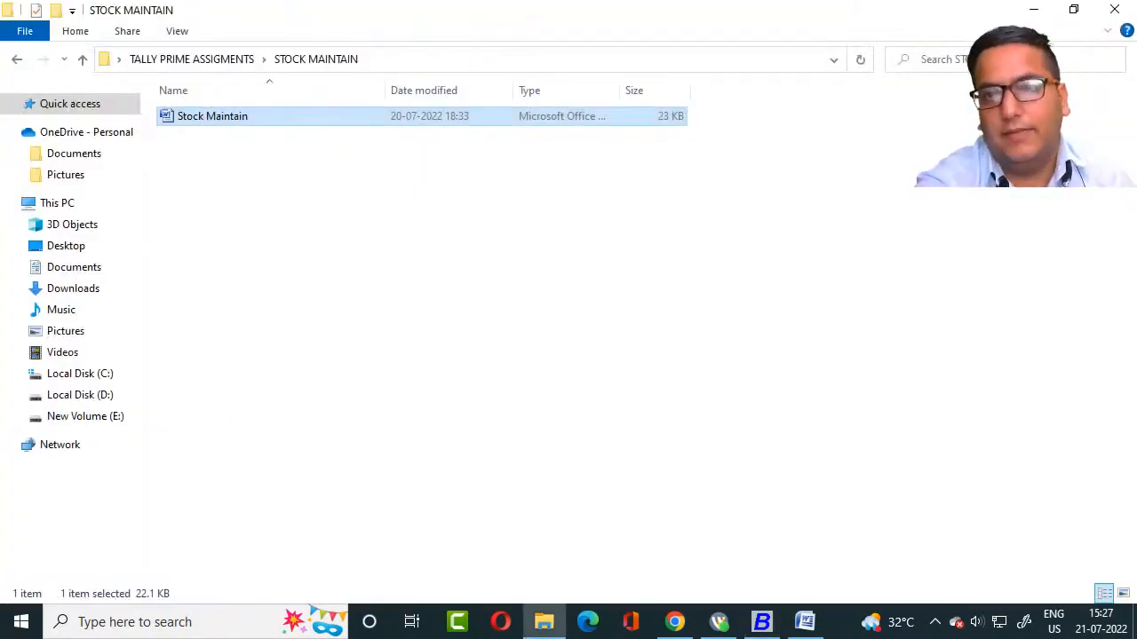
pyautogui.hotkey('alt', 'Tab')
pyautogui.hotkey('alt', 'Tab')
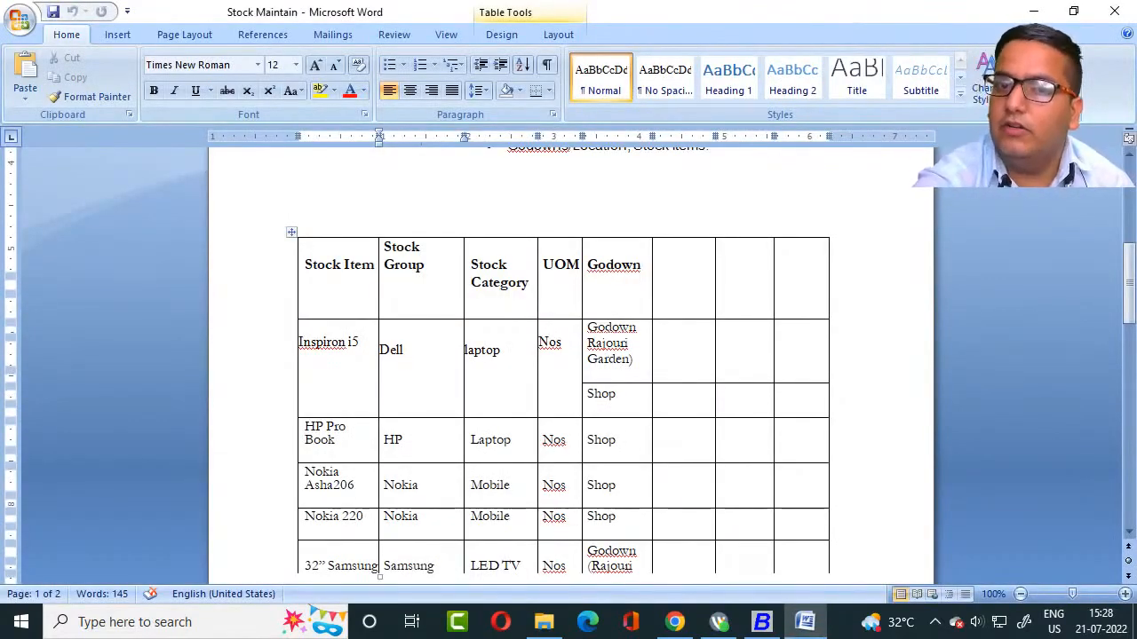
pyautogui.hotkey('alt', 'Tab')
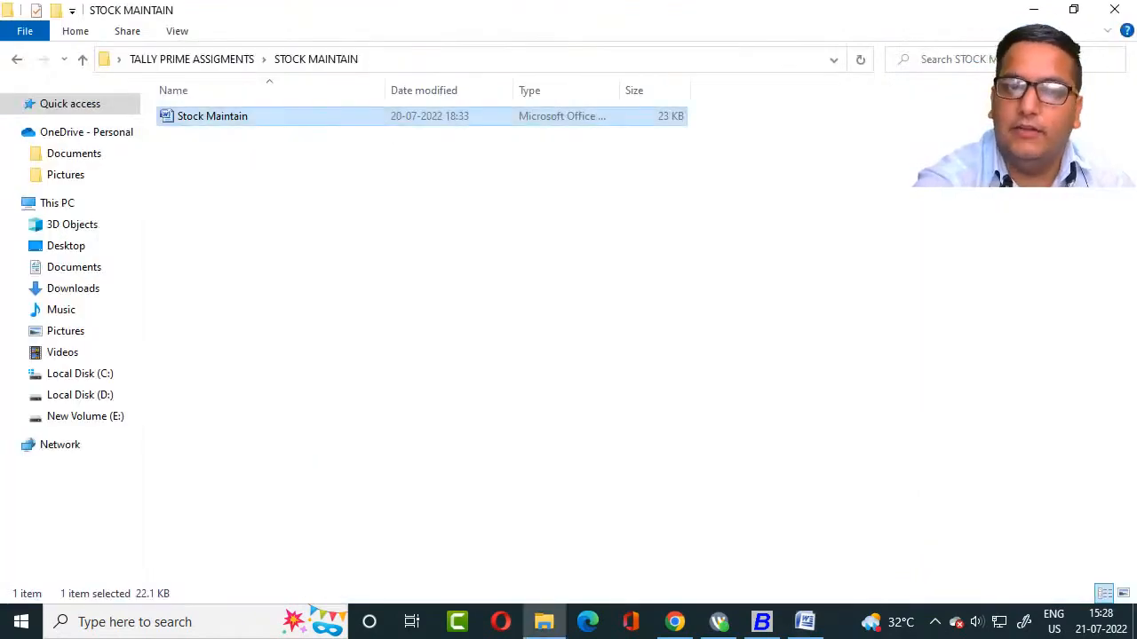
pyautogui.hotkey('alt', 'Tab')
pyautogui.hotkey('alt', 'Tab')
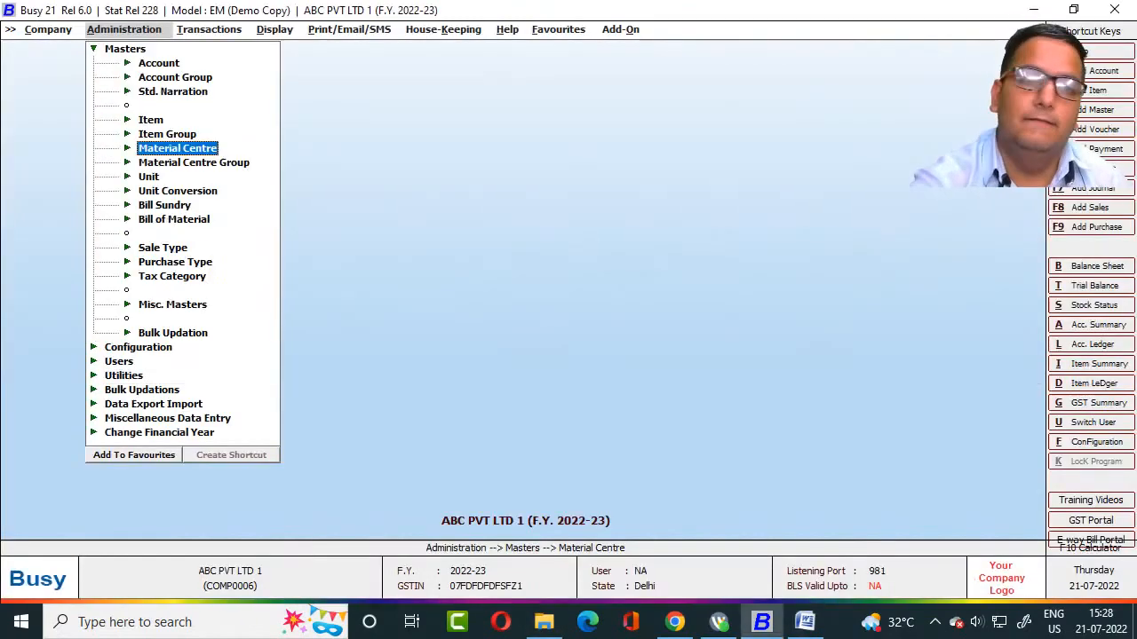
# Expand the Item master to view its options and collapse it again.
pyautogui.press('Up')
pyautogui.press('Up')
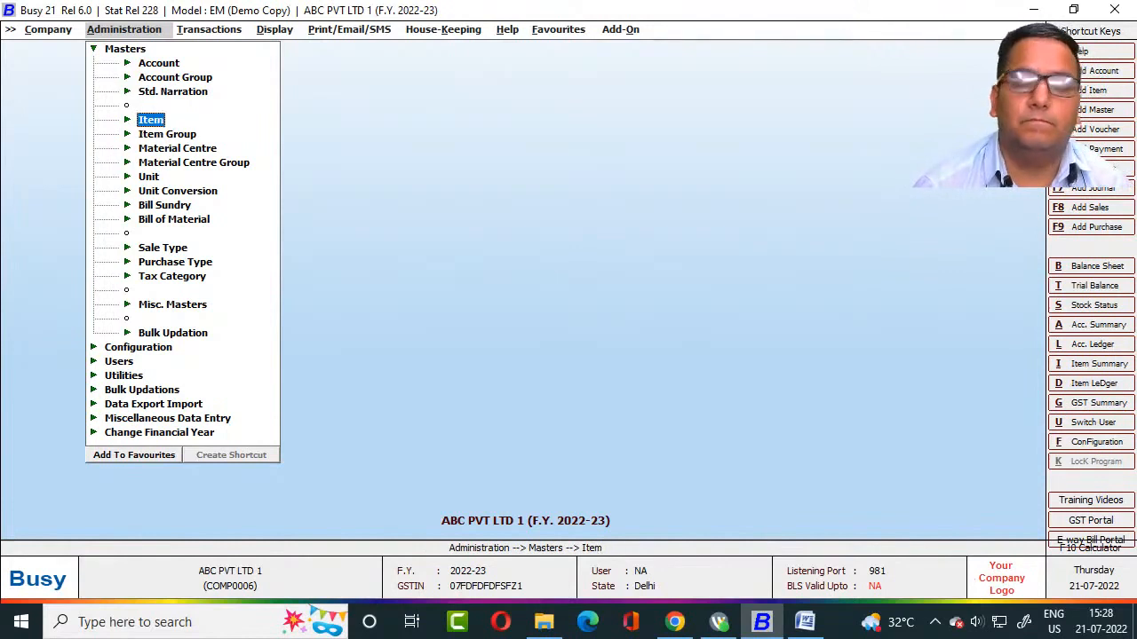
pyautogui.press('Down')
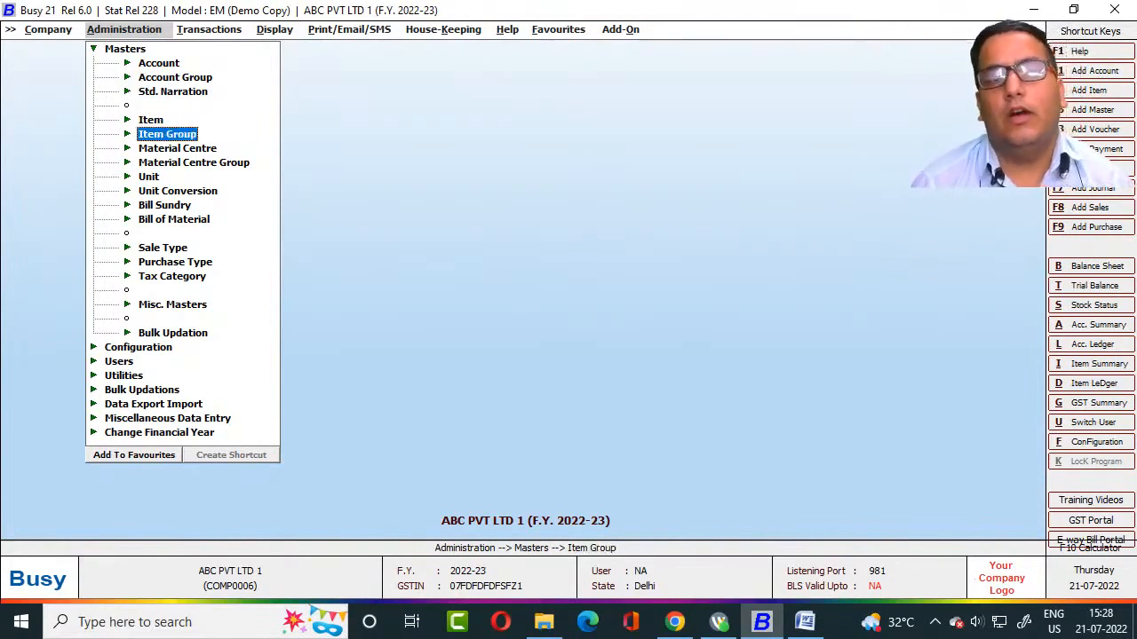
pyautogui.press('Up')
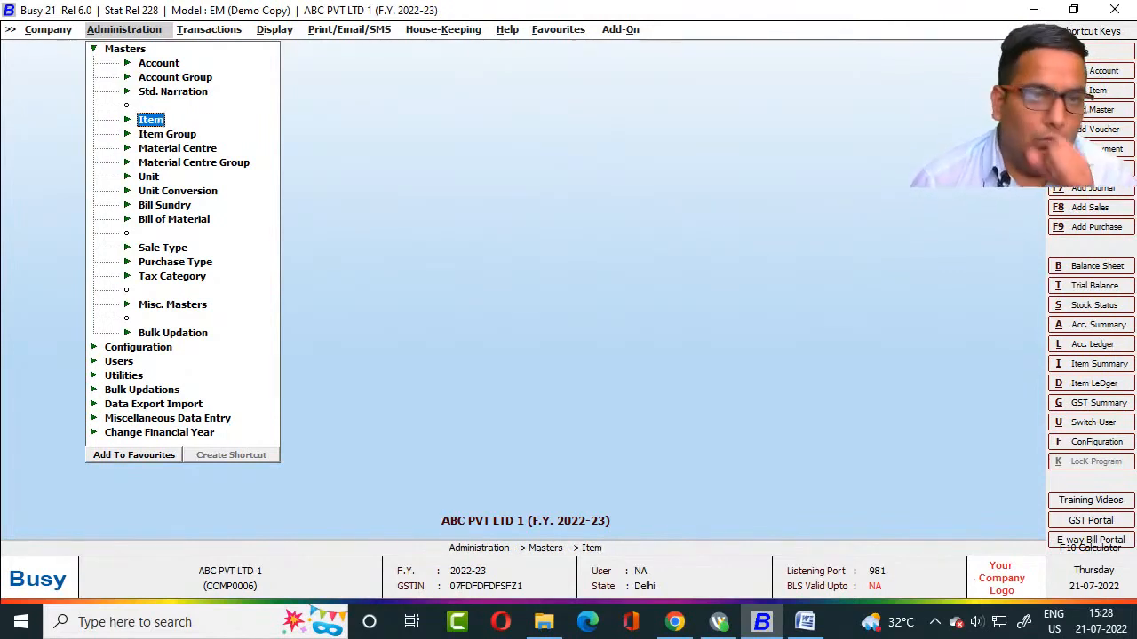
pyautogui.press('Return')
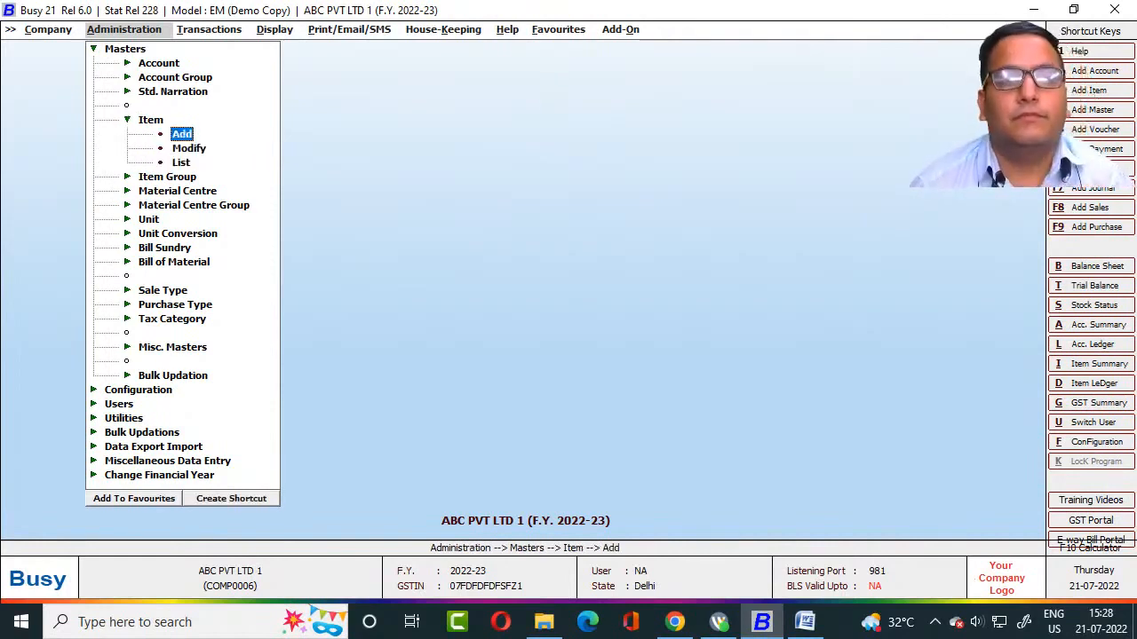
pyautogui.press('Escape')
pyautogui.press('Return')
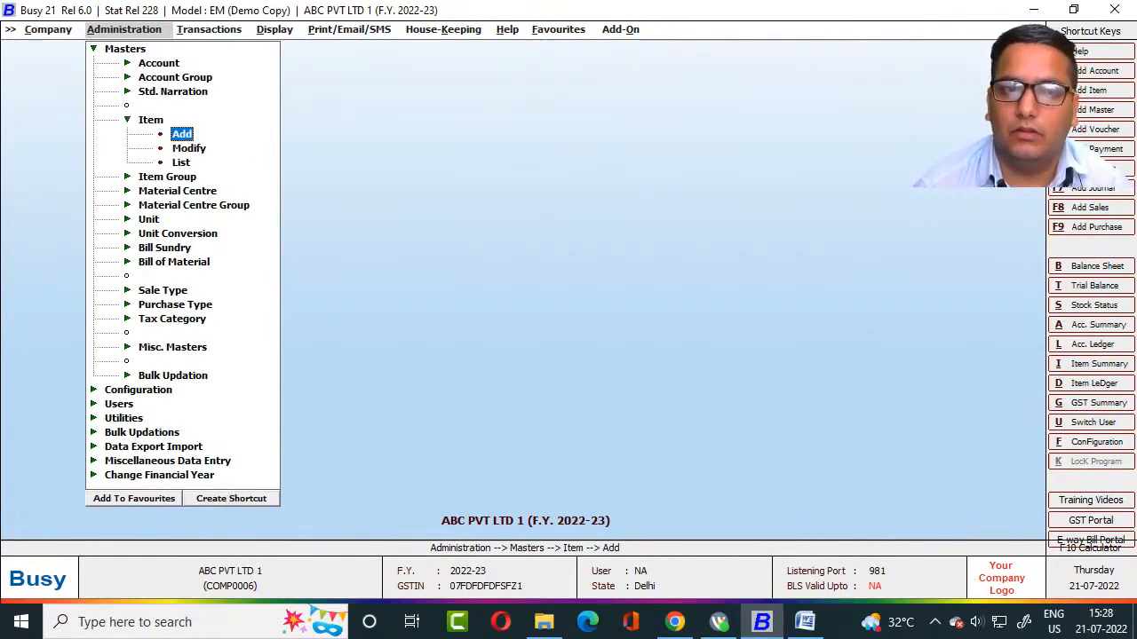
pyautogui.press('Escape')
# View the options under the Item Group, Material Centre and Unit masters, collapsing each one after viewing.
pyautogui.press('Down')
pyautogui.press('Return')
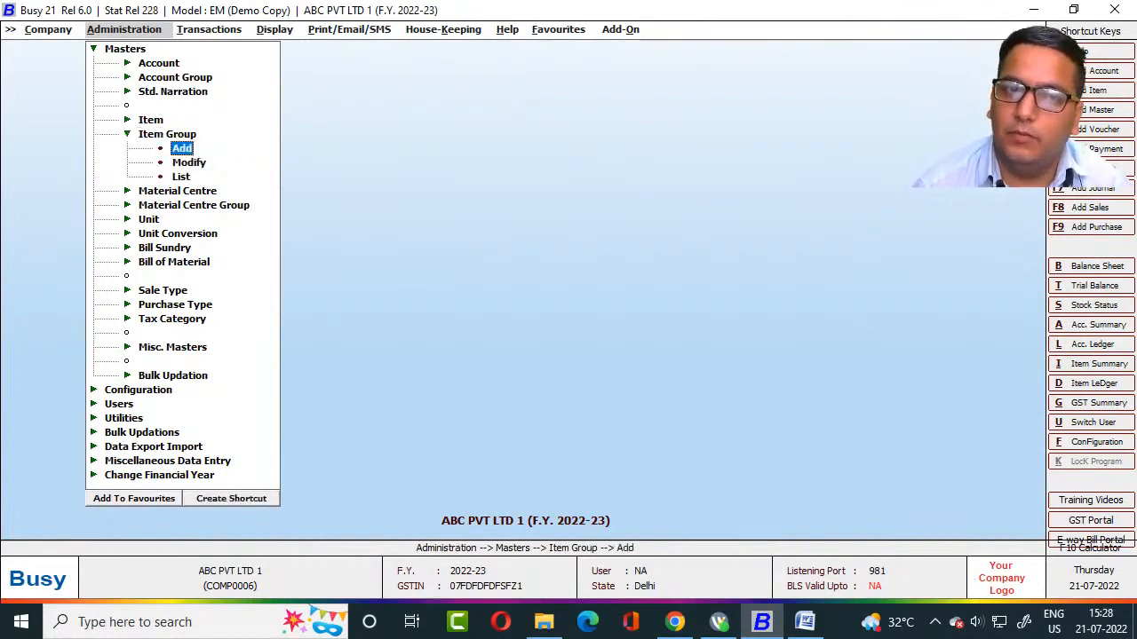
pyautogui.press('Escape')
pyautogui.press('Down')
pyautogui.press('Return')
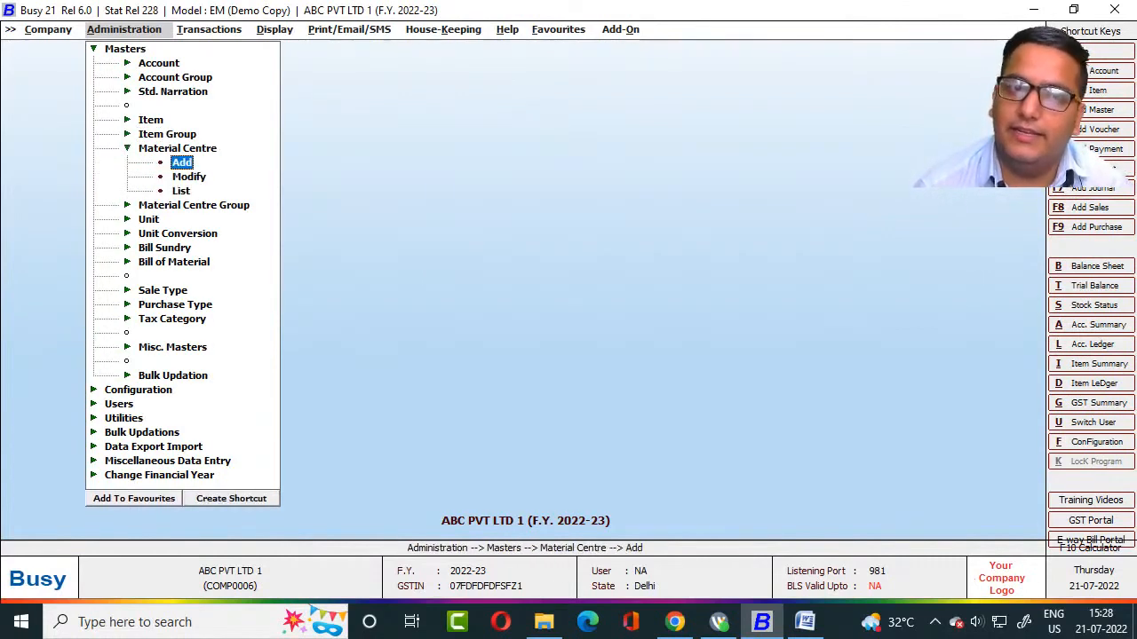
pyautogui.press('Escape')
pyautogui.press('Down')
pyautogui.press('Down')
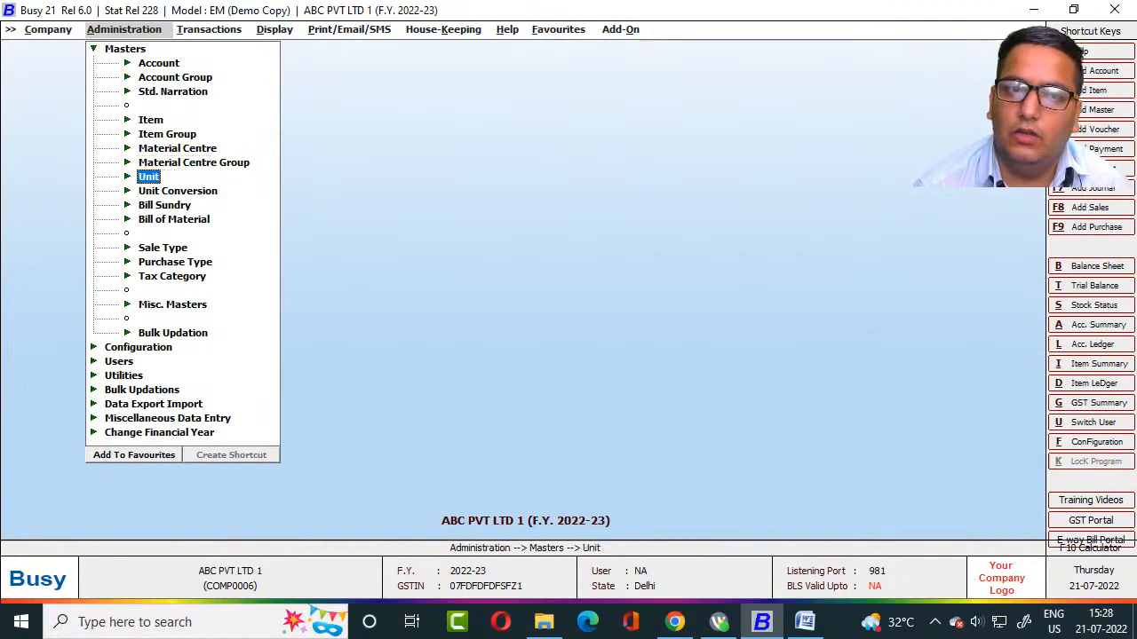
pyautogui.press('Return')
pyautogui.press('Escape')
pyautogui.press('Down')
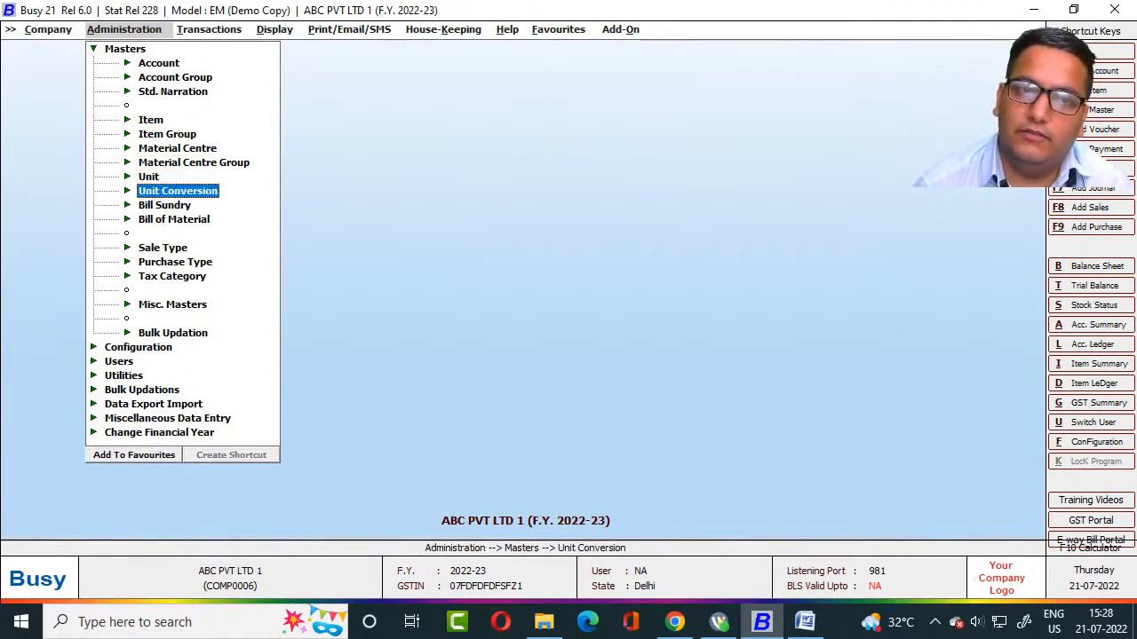
pyautogui.press('Up')
pyautogui.press('Up')
pyautogui.press('Up')
pyautogui.press('Up')
pyautogui.press('Up')
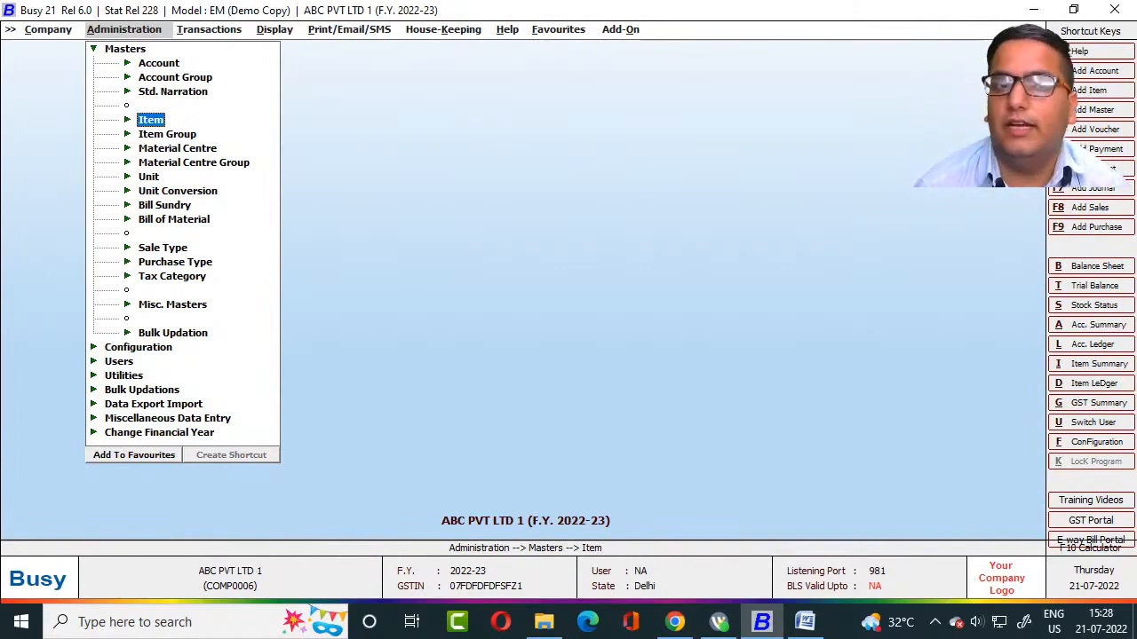
pyautogui.press('Down')
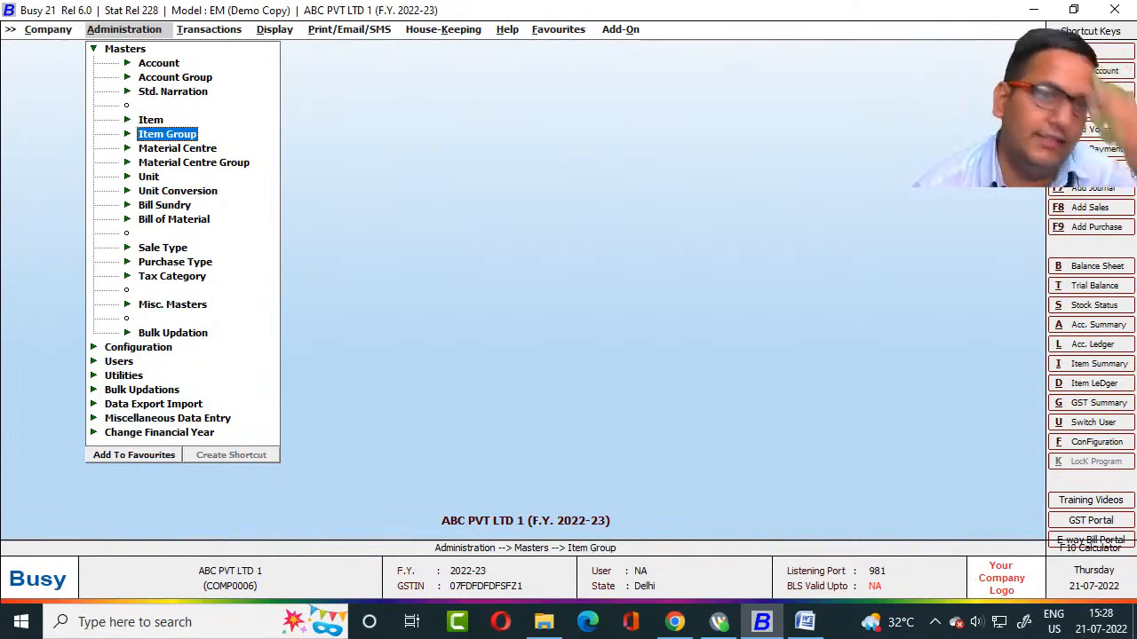
pyautogui.press('Down')
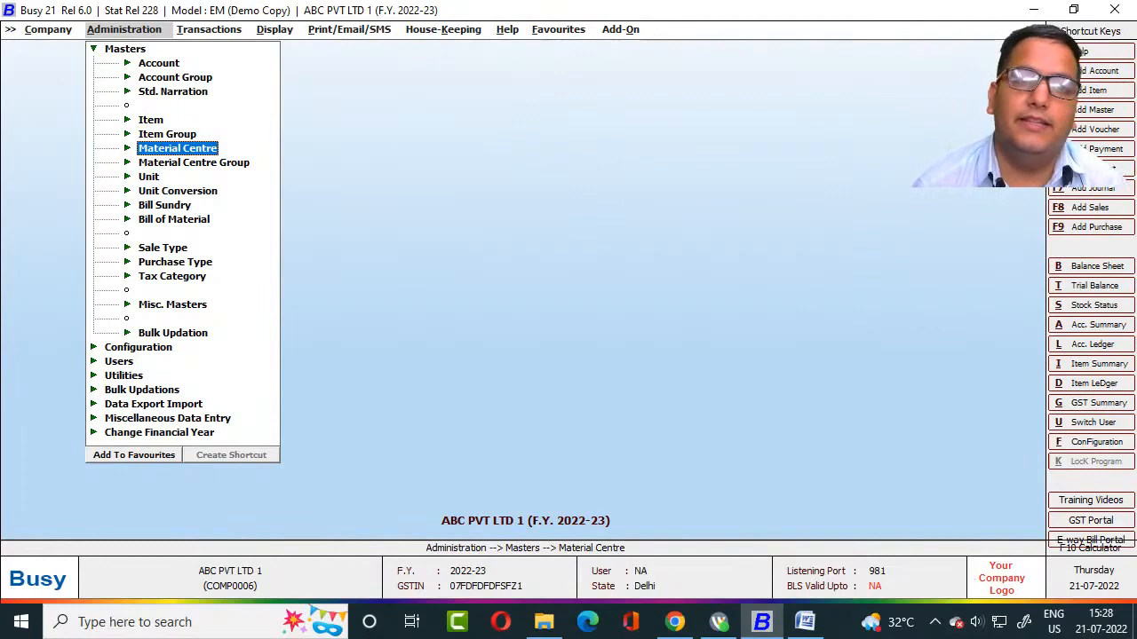
pyautogui.press('Down')
pyautogui.press('Down')
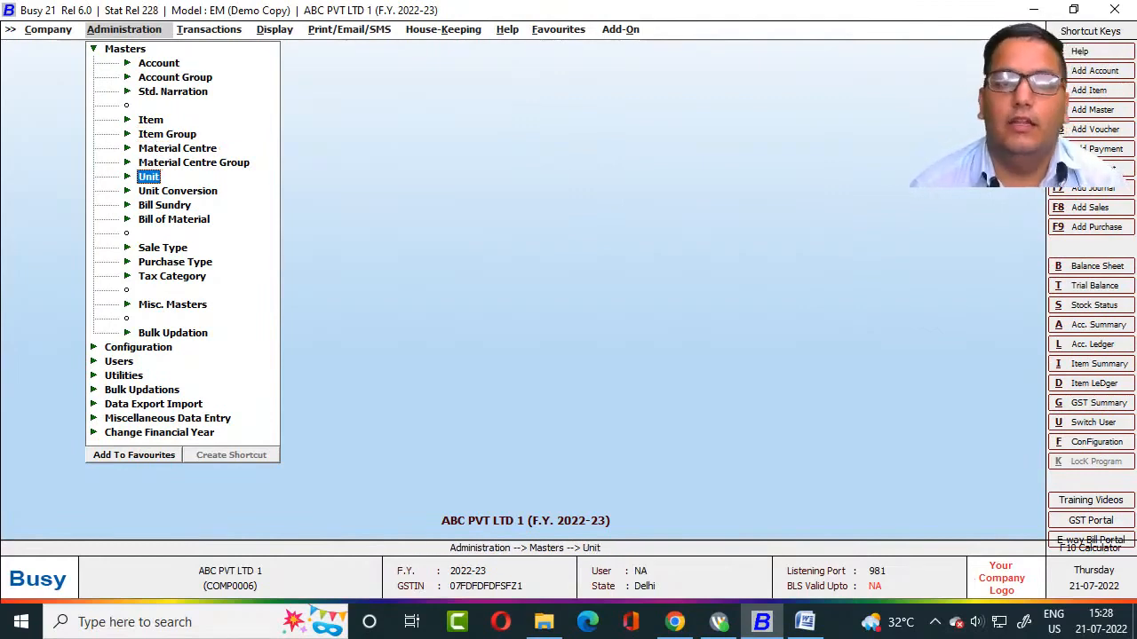
# Switch to the Stock Maintain document in Word and highlight the stock item Inspiron i5.
pyautogui.hotkey('alt', 'Tab')
pyautogui.hotkey('alt', 'Tab')
pyautogui.press('Tab')
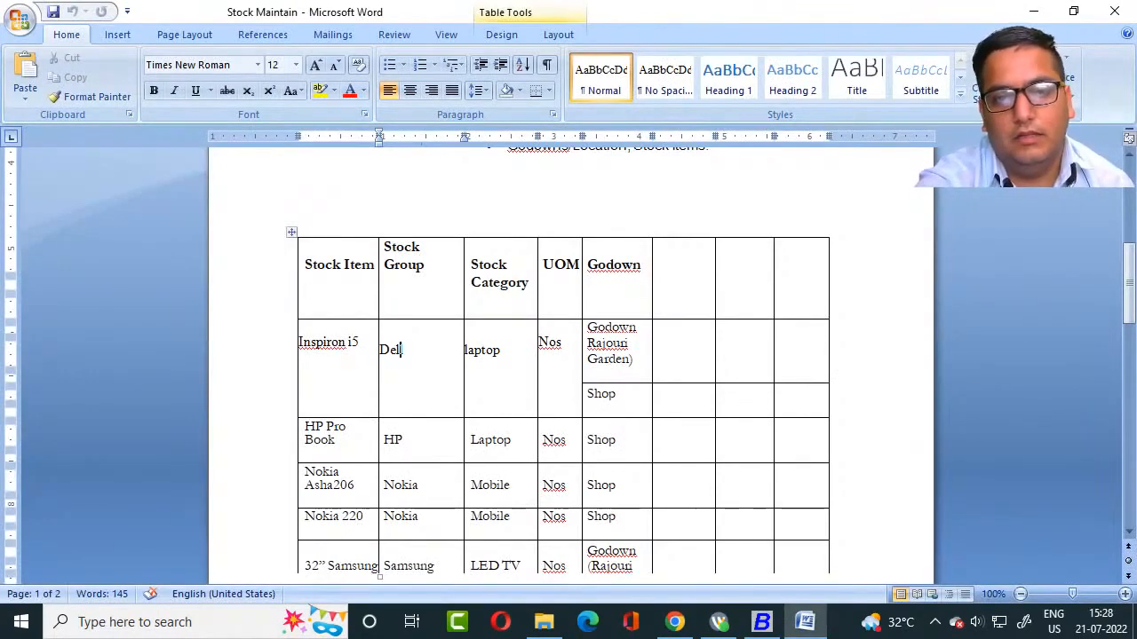
pyautogui.moveTo(299, 343); pyautogui.dragTo(364, 343)
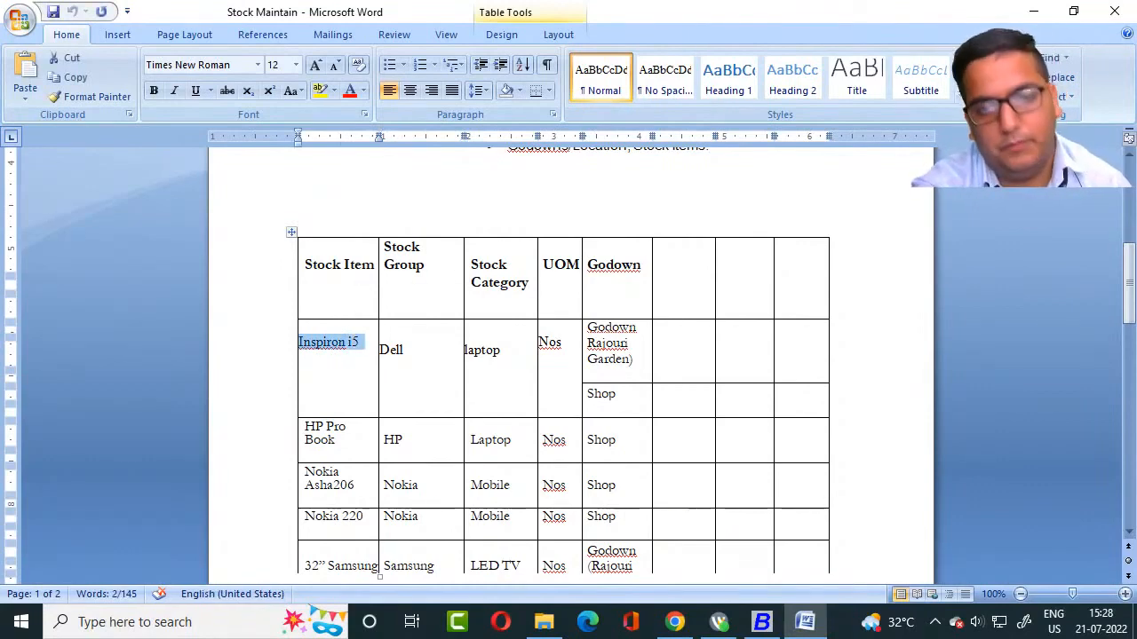
# Return to Busy and expand the Item master to reach its Add option.
pyautogui.hotkey('alt', 'Tab')
pyautogui.hotkey('alt', 'Tab')
pyautogui.press('Tab')
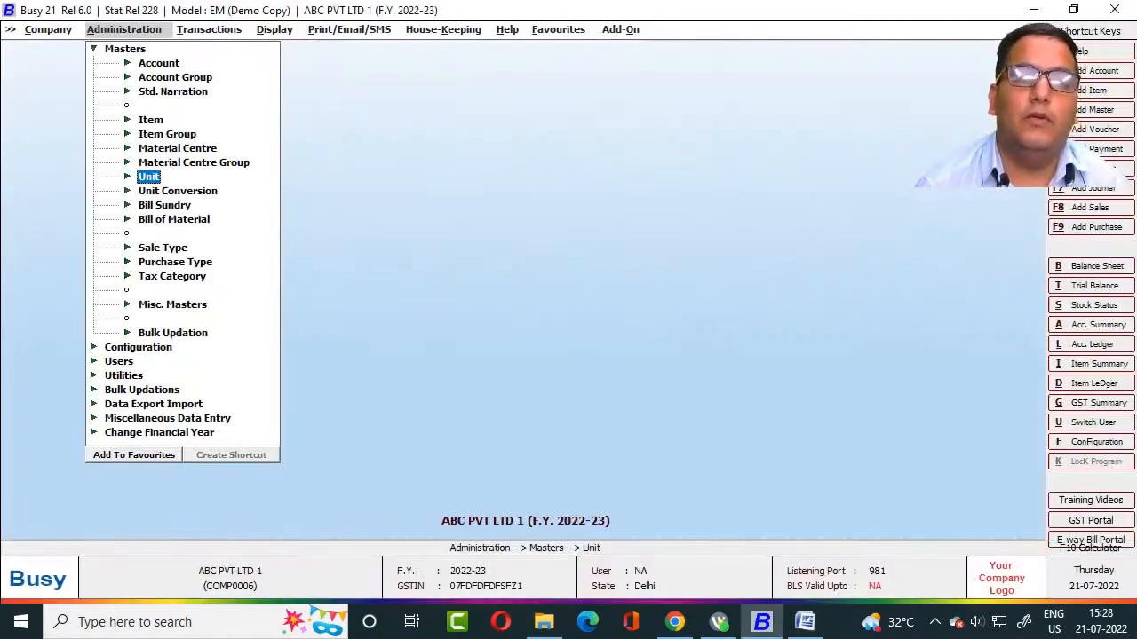
pyautogui.press('Up')
pyautogui.press('Up')
pyautogui.press('Up')
pyautogui.press('Up')
pyautogui.press('Return')
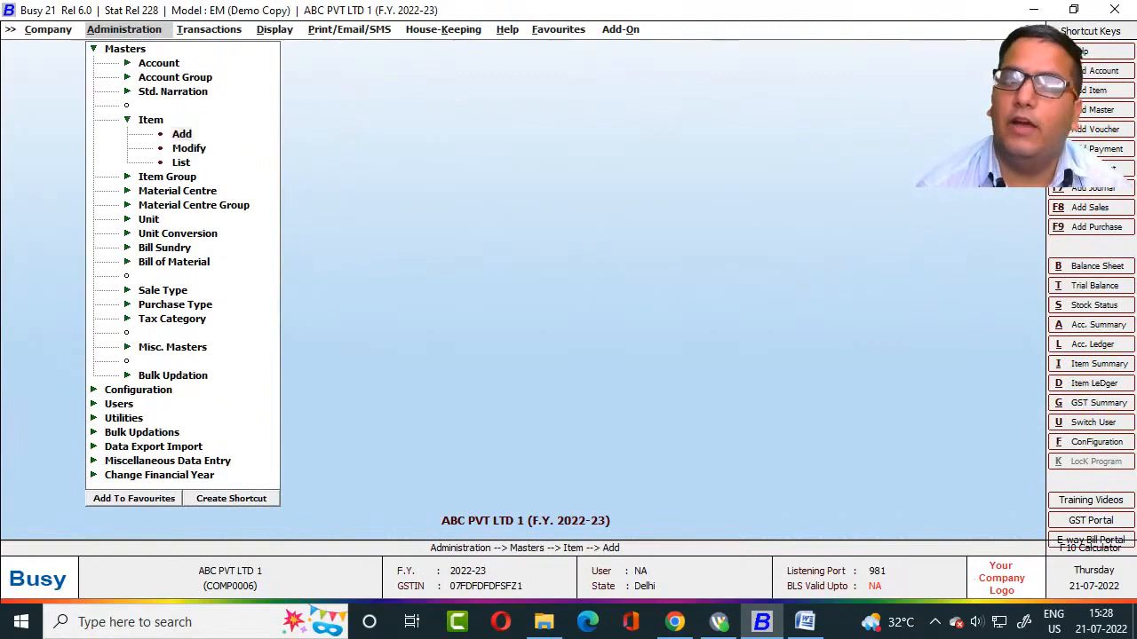
# Start a new item master named Inspiron i5, leaving the alias blank and accepting the default print name.
pyautogui.press('Return')
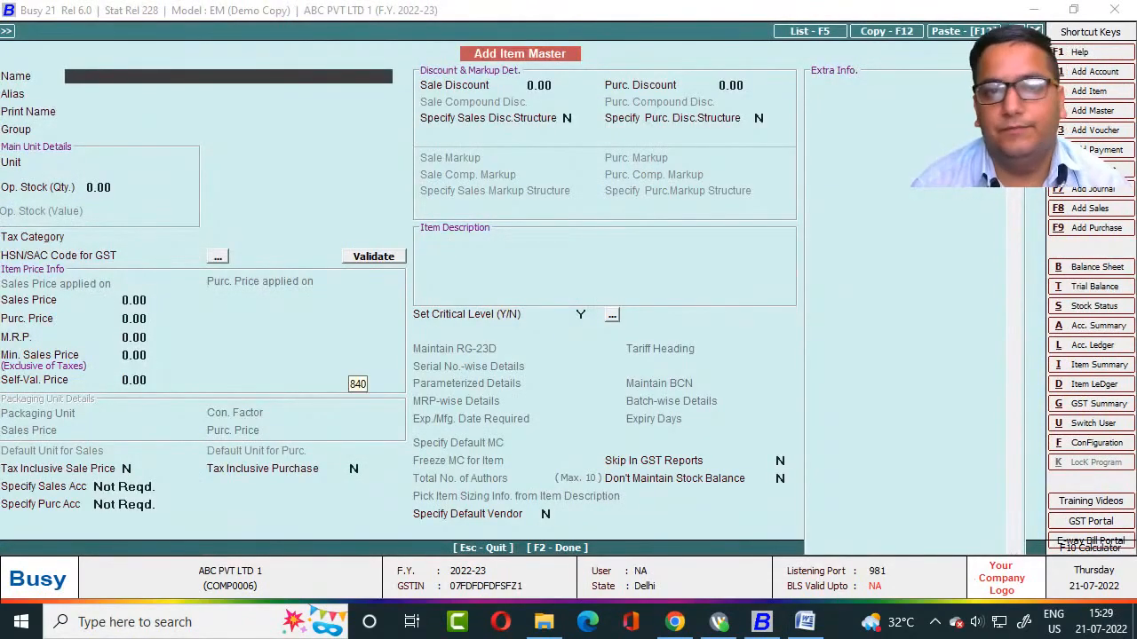
pyautogui.write('Inspiron i5')
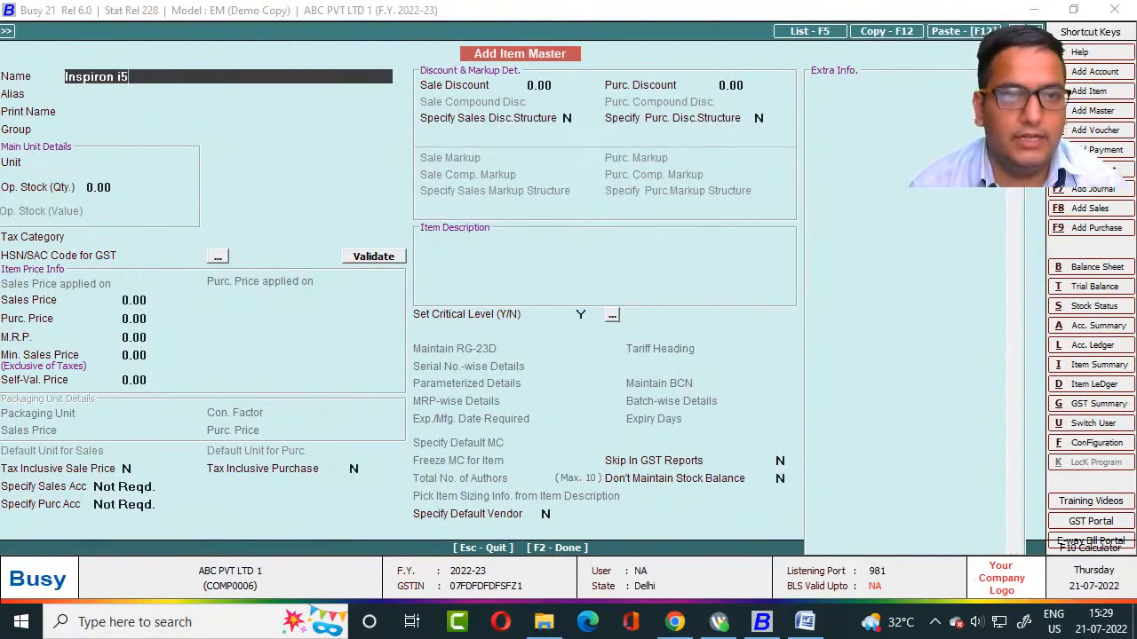
pyautogui.press('Return')
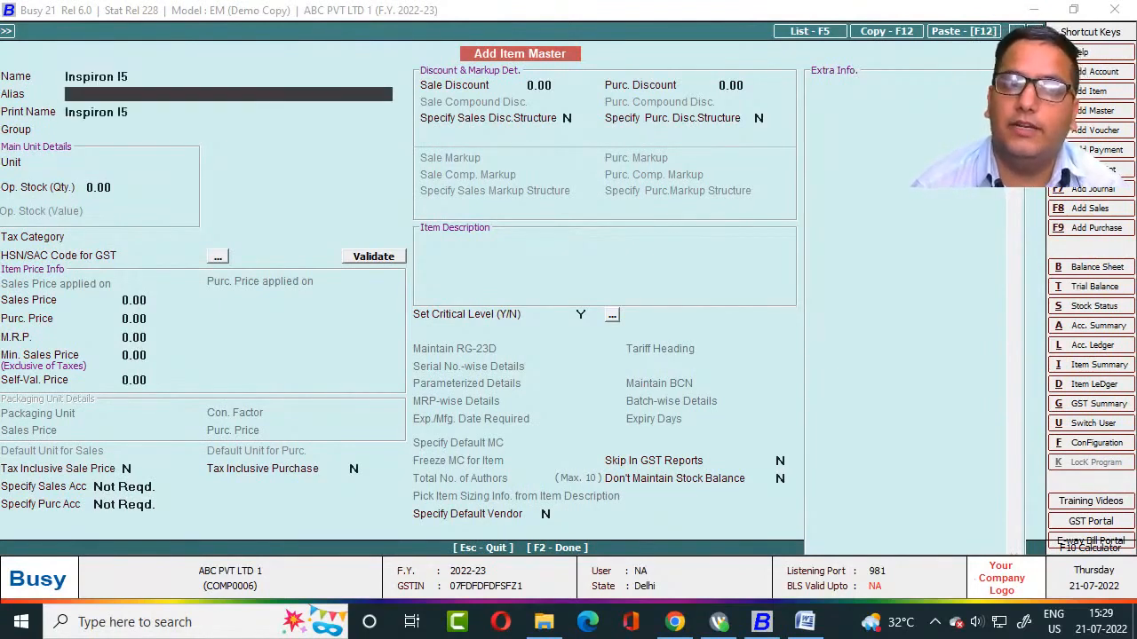
pyautogui.press('Return')
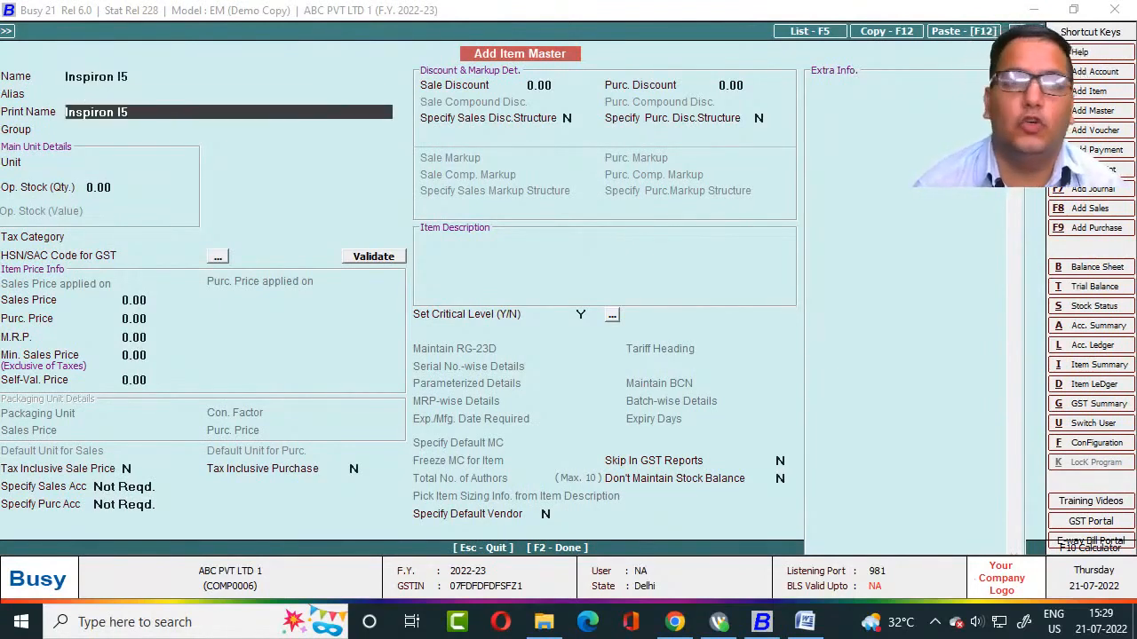
pyautogui.press('Return')
# Switch to the Stock Maintain document in Word to check Inspiron i5's stock group, and return to Busy.
pyautogui.hotkey('alt', 'Tab')
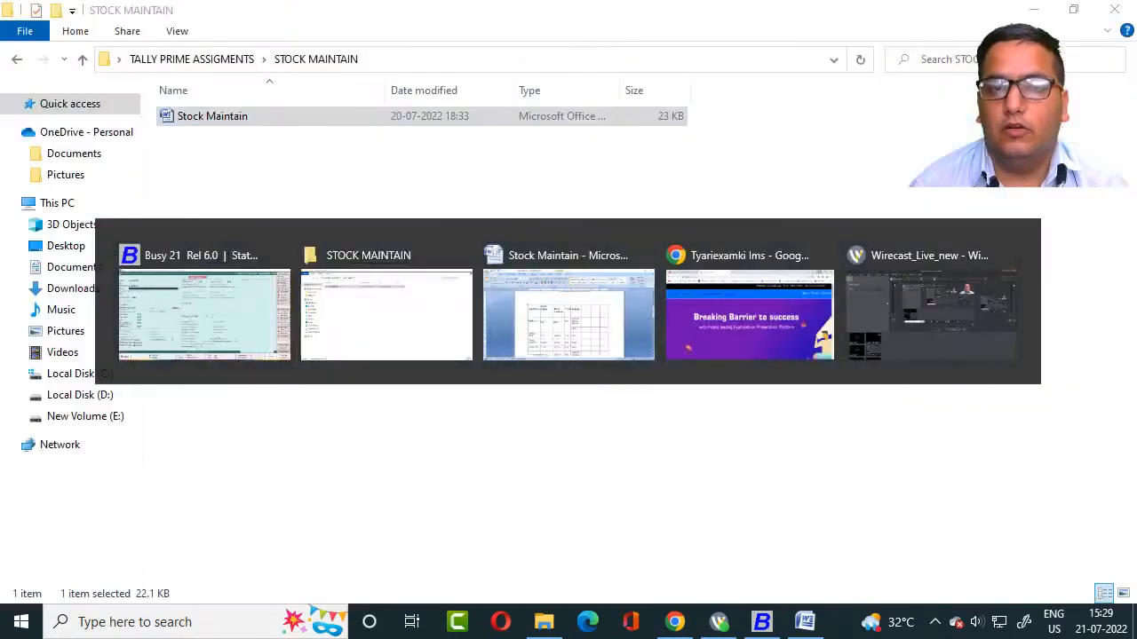
pyautogui.hotkey('alt', 'Tab')
pyautogui.press('Tab')
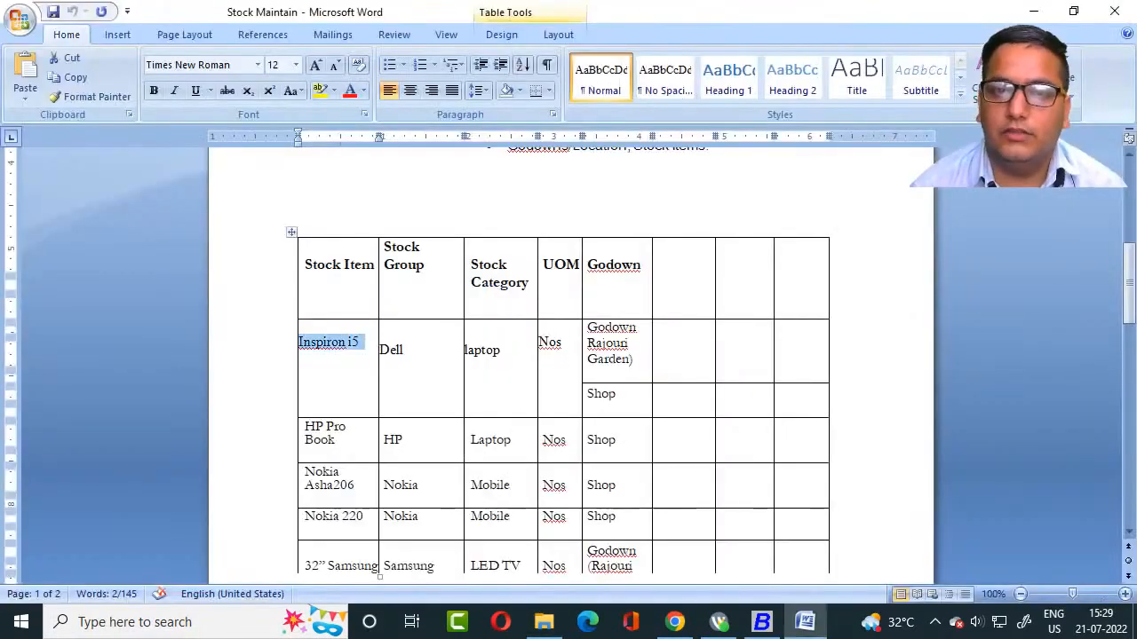
pyautogui.hotkey('alt', 'Tab')
pyautogui.press('Tab')
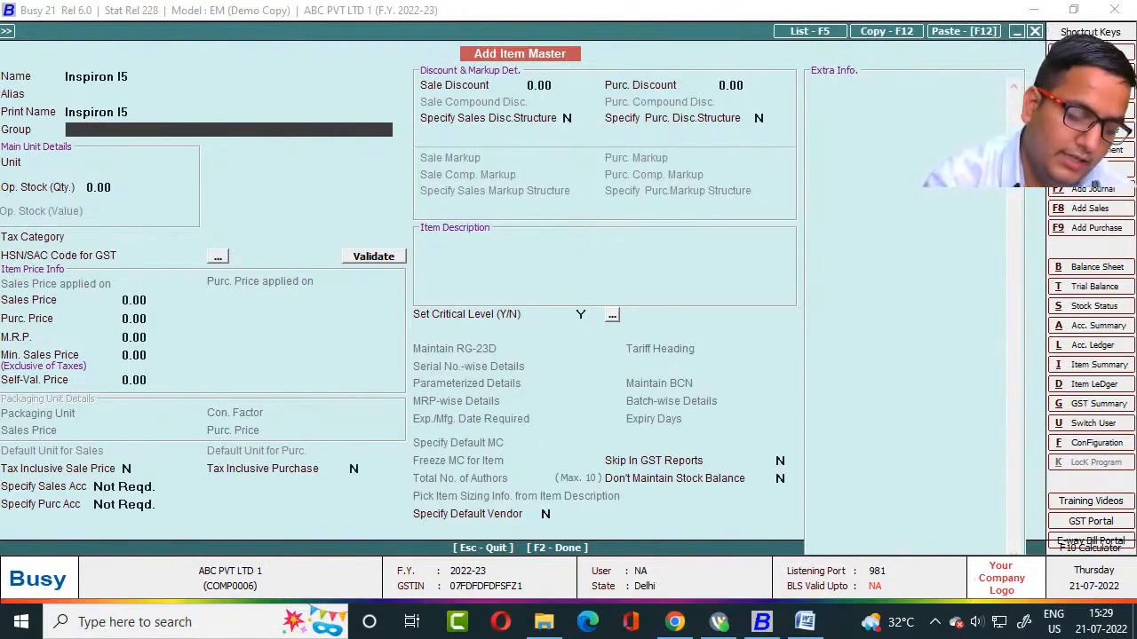
# Create and save a new item group named DELL as a non-primary group under General for this item.
pyautogui.press('F3')
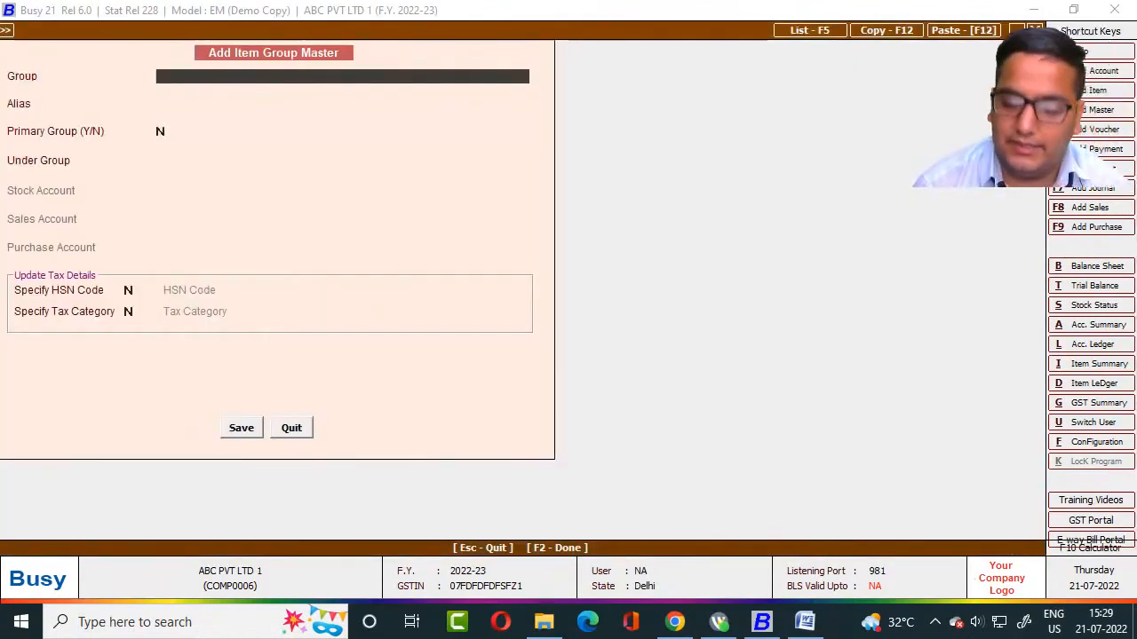
pyautogui.hotkey('alt', 'Tab')
pyautogui.hotkey('alt', 'Tab')
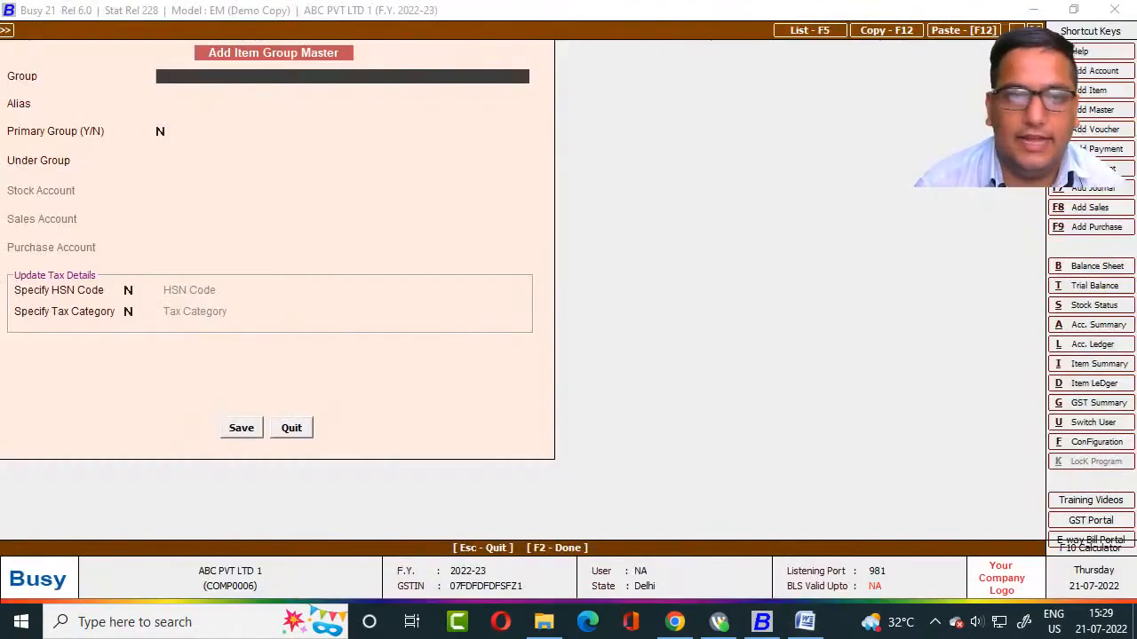
pyautogui.write('DELL')
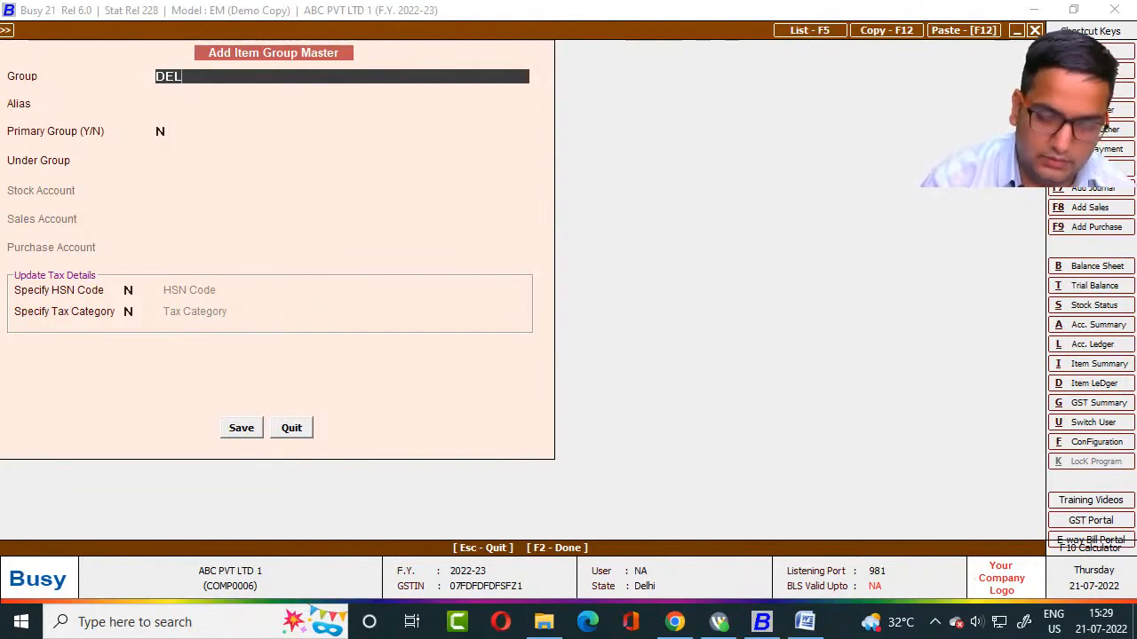
pyautogui.press('Return')
pyautogui.press('Return')
pyautogui.press('Return')
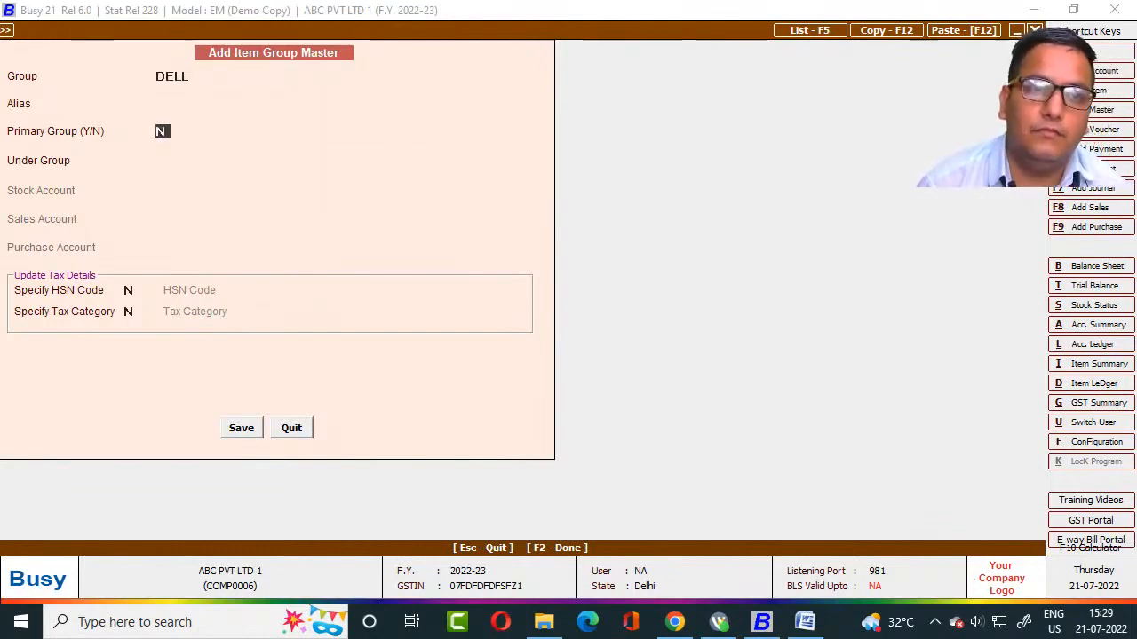
pyautogui.press('space')
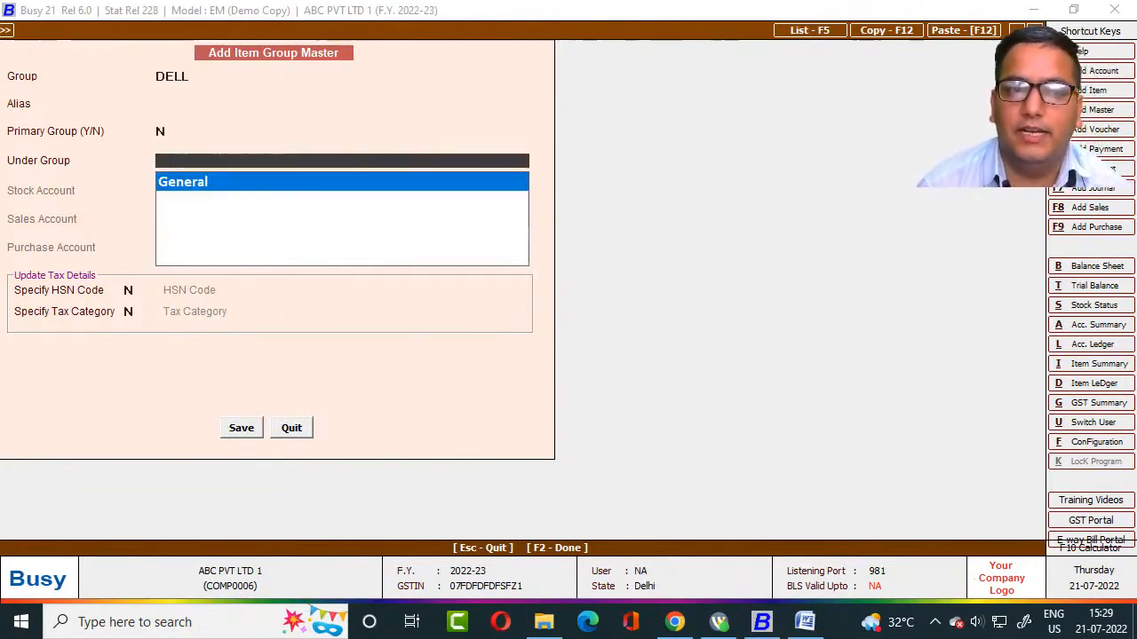
pyautogui.press('Return')
pyautogui.press('Return')
pyautogui.press('Return')
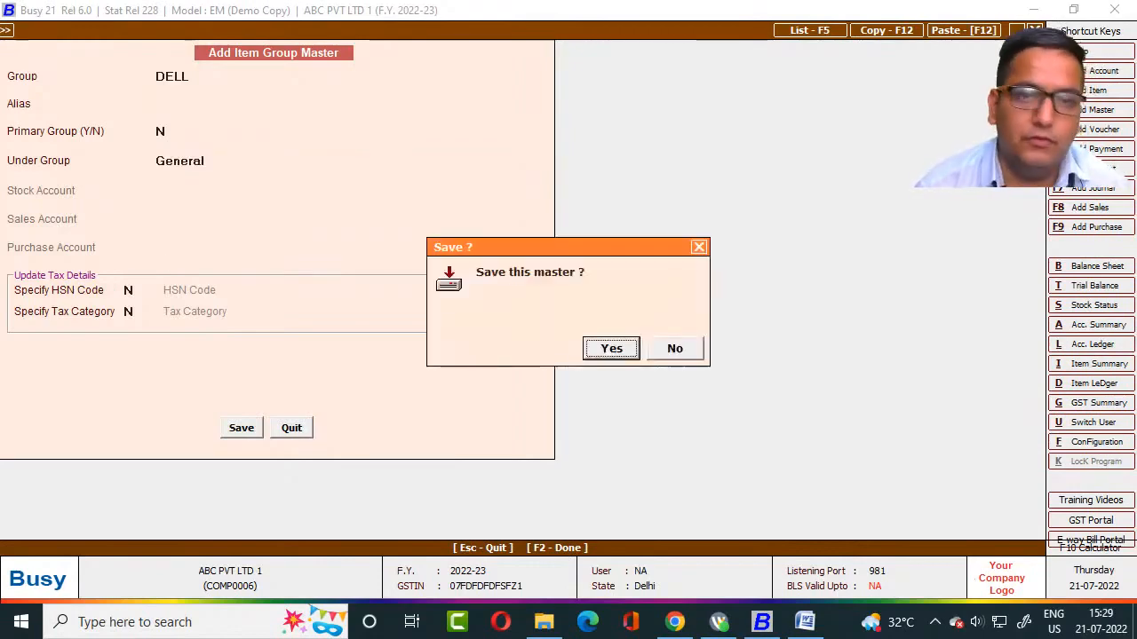
pyautogui.press('Return')
# Switch between Busy and the Word stock table to check the unit of measure for Inspiron i5.
pyautogui.hotkey('alt', 'Tab')
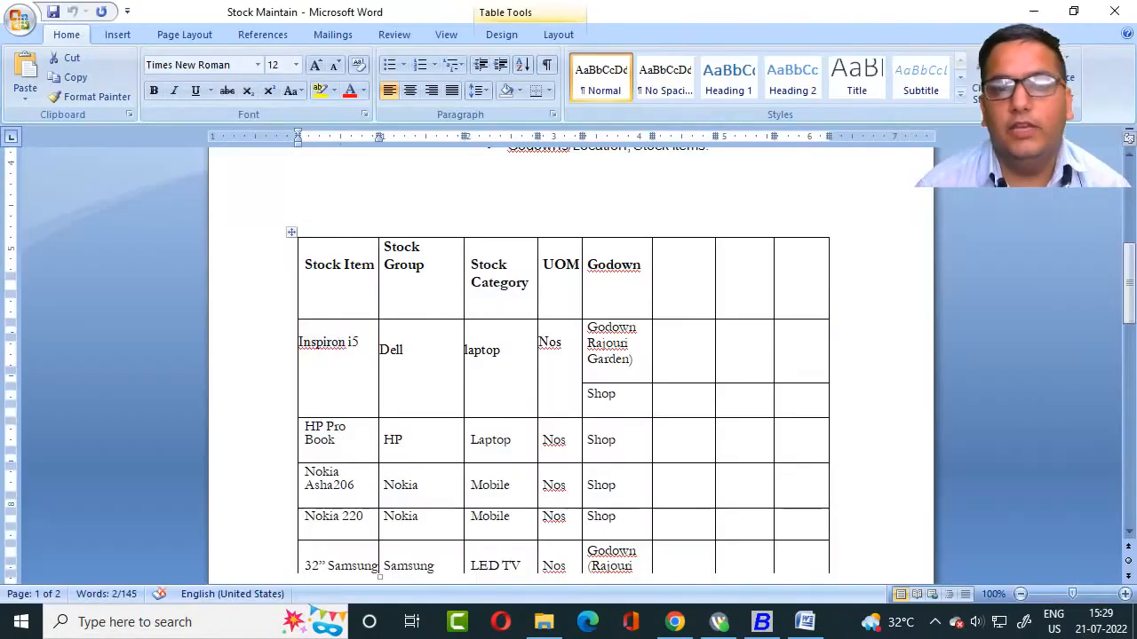
pyautogui.hotkey('alt', 'Tab')
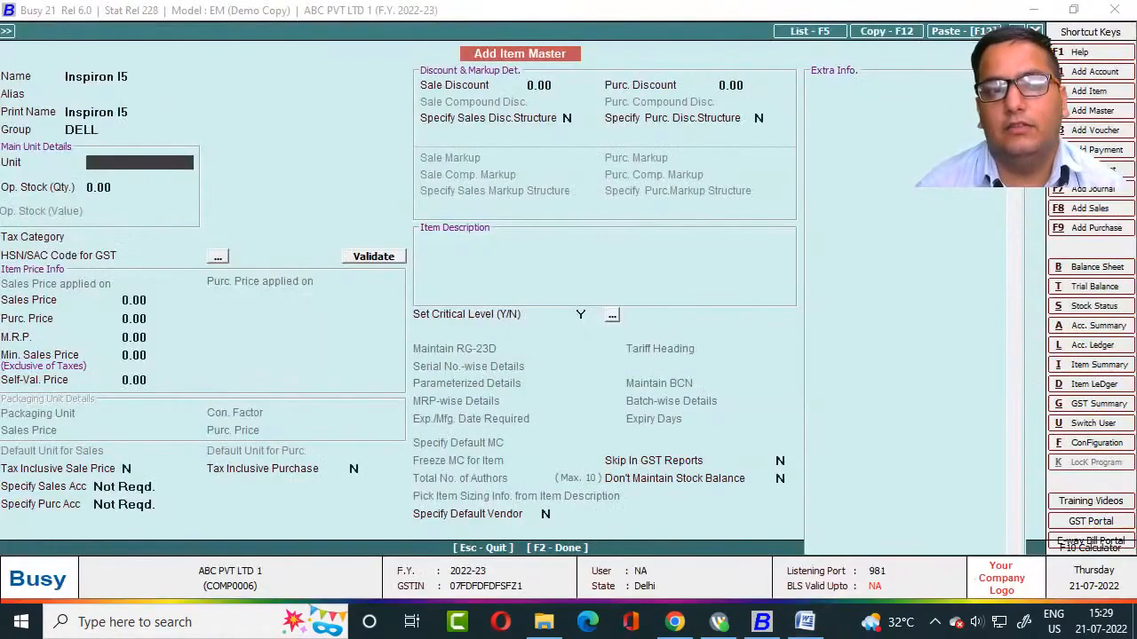
pyautogui.hotkey('alt', 'Tab')
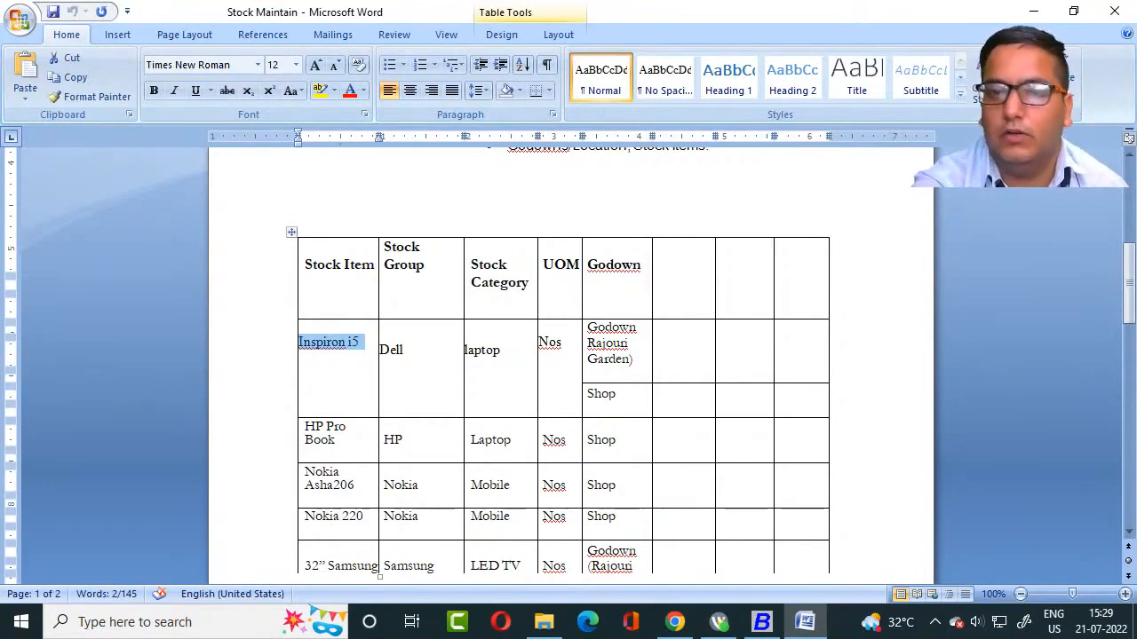
pyautogui.hotkey('alt', 'Tab')
pyautogui.hotkey('alt', 'Tab')
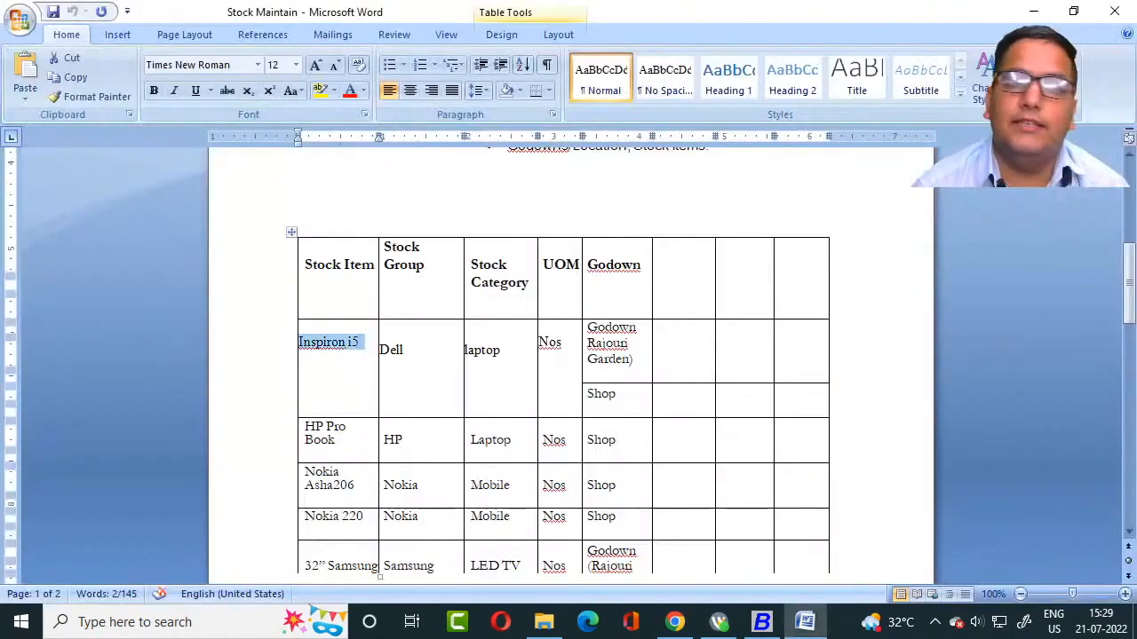
pyautogui.hotkey('alt', 'Tab')
pyautogui.write('N')
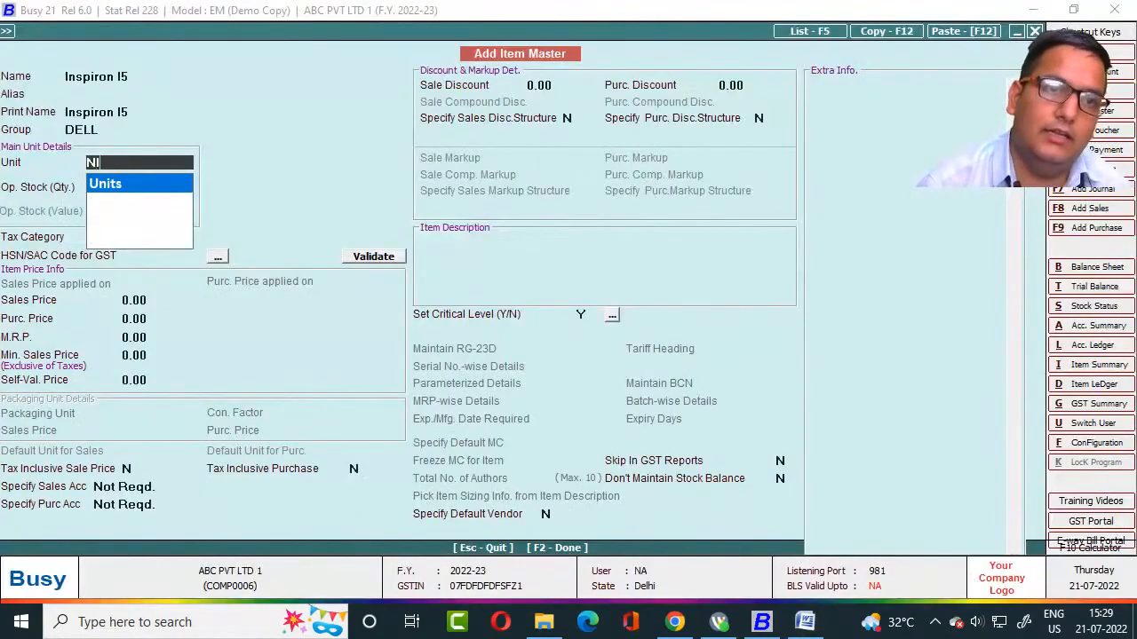
pyautogui.press('BackSpace')
pyautogui.hotkey('alt', 'Tab')
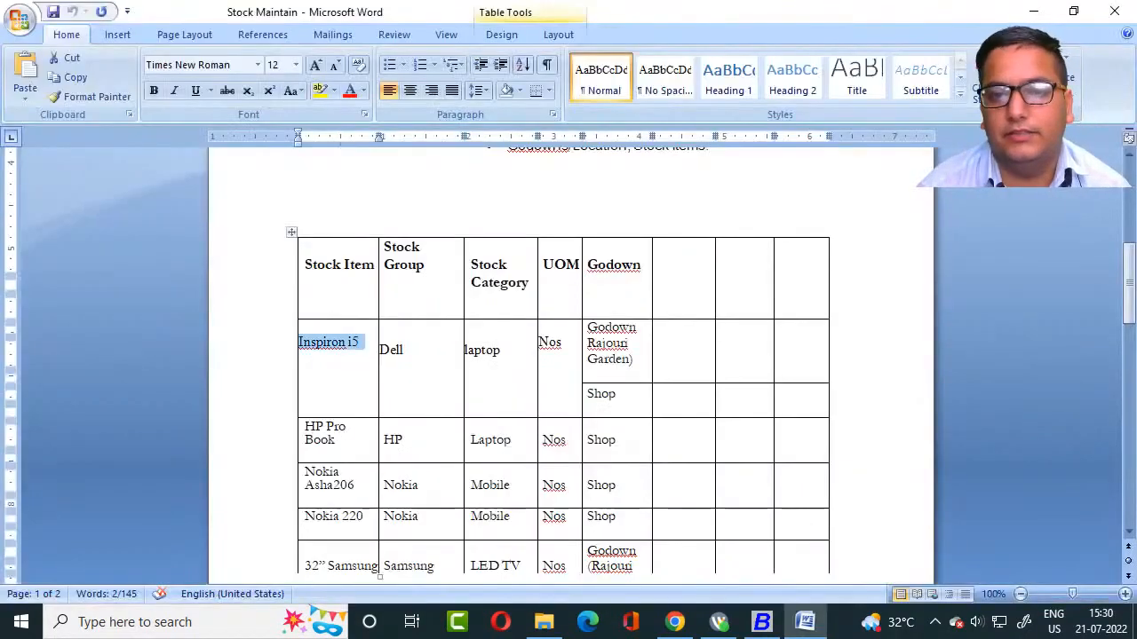
pyautogui.hotkey('alt', 'Tab')
# Look through the existing units offered for the item's main unit, from N.A. to Units.
pyautogui.write('N')
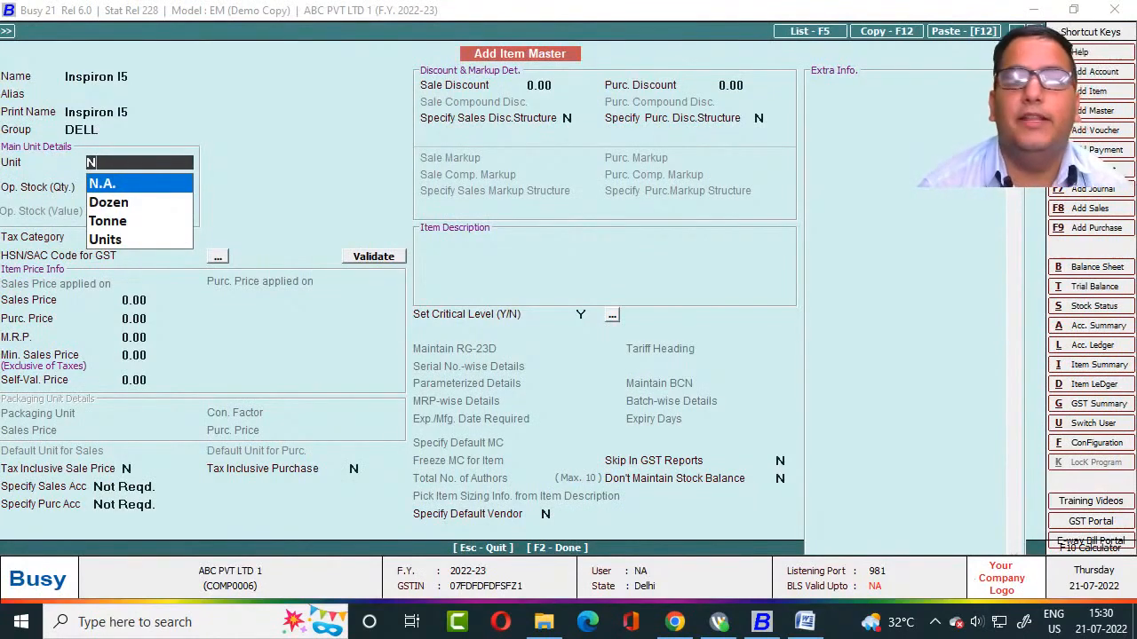
pyautogui.press('Down')
pyautogui.press('Down')
pyautogui.press('Down')
pyautogui.press('Up')
pyautogui.press('Up')
pyautogui.press('Up')
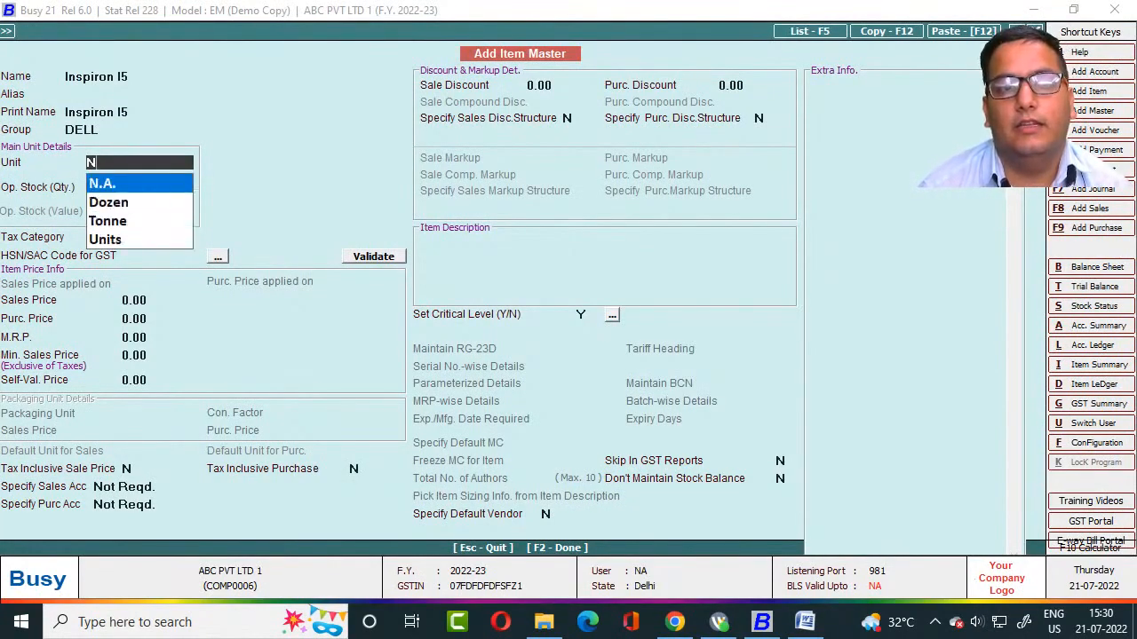
pyautogui.press('Down')
pyautogui.press('Down')
pyautogui.press('Down')
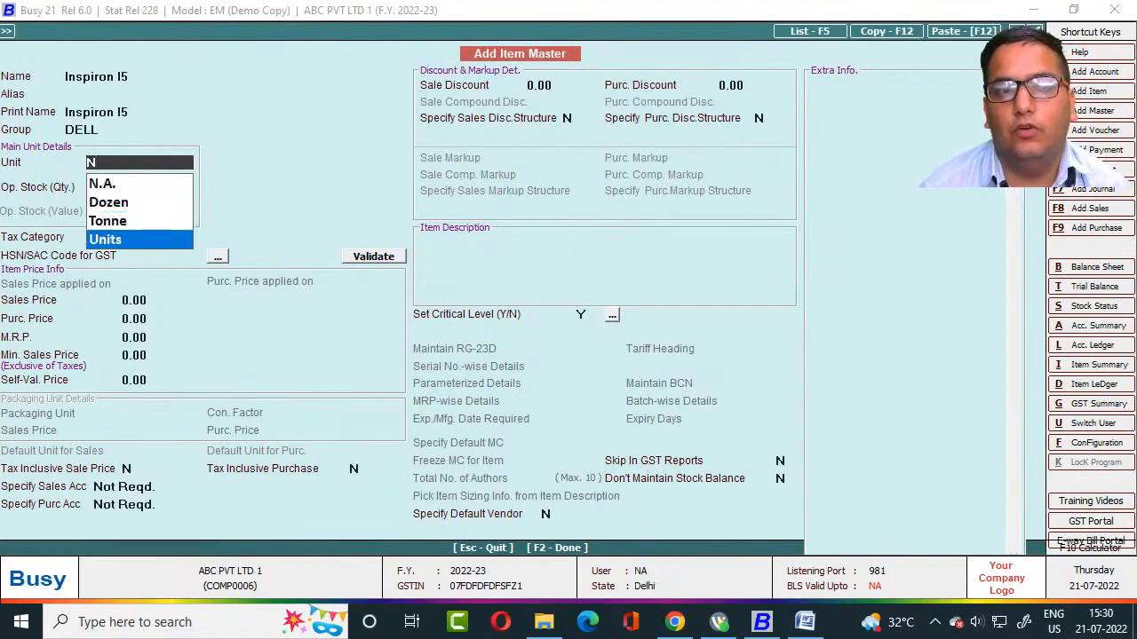
pyautogui.press('Up')
pyautogui.press('Up')
pyautogui.press('Up')
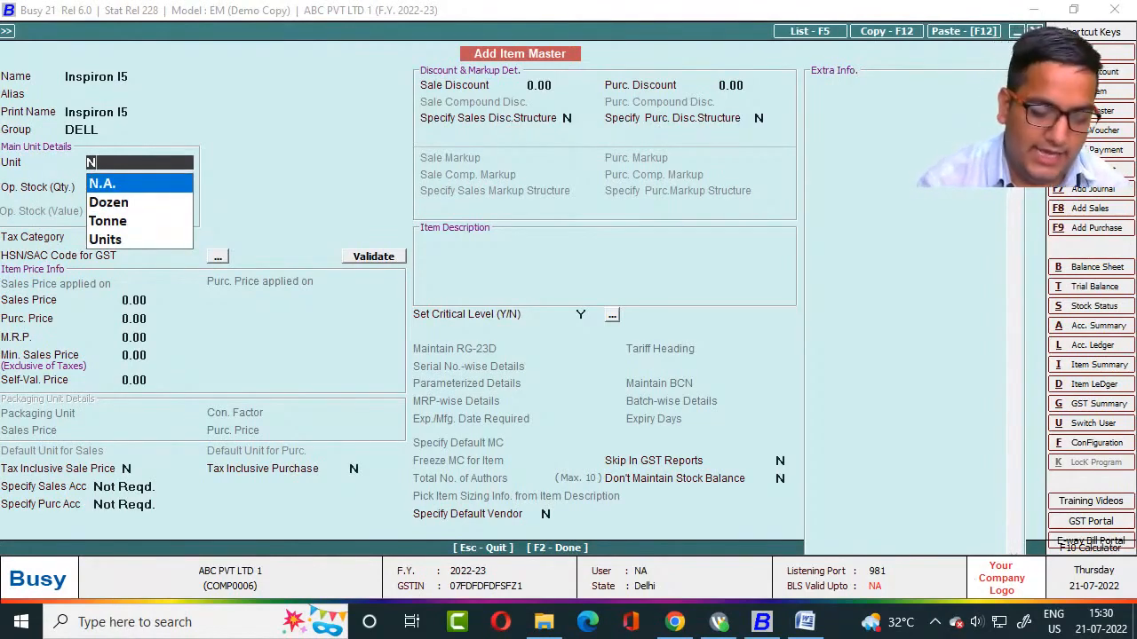
# Create and save a new unit NOS with alias NUMBERS and UQC NOS-NUMBERS as the item's main unit.
pyautogui.press('F3')
pyautogui.hotkey('alt', 'Tab')
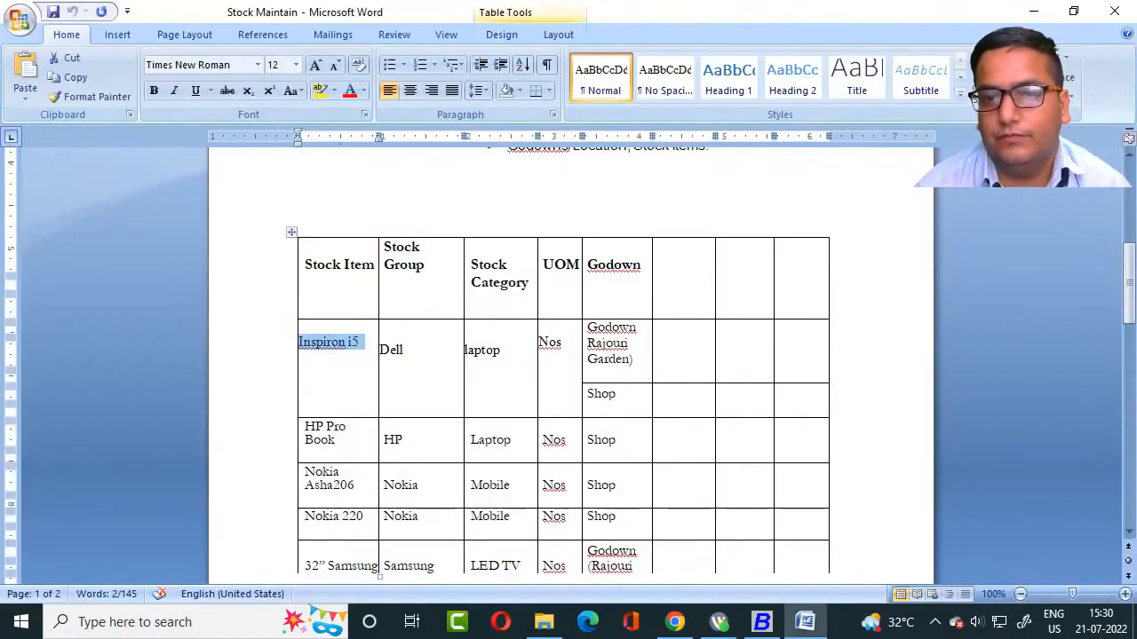
pyautogui.hotkey('alt', 'Tab')
pyautogui.write('NOS')
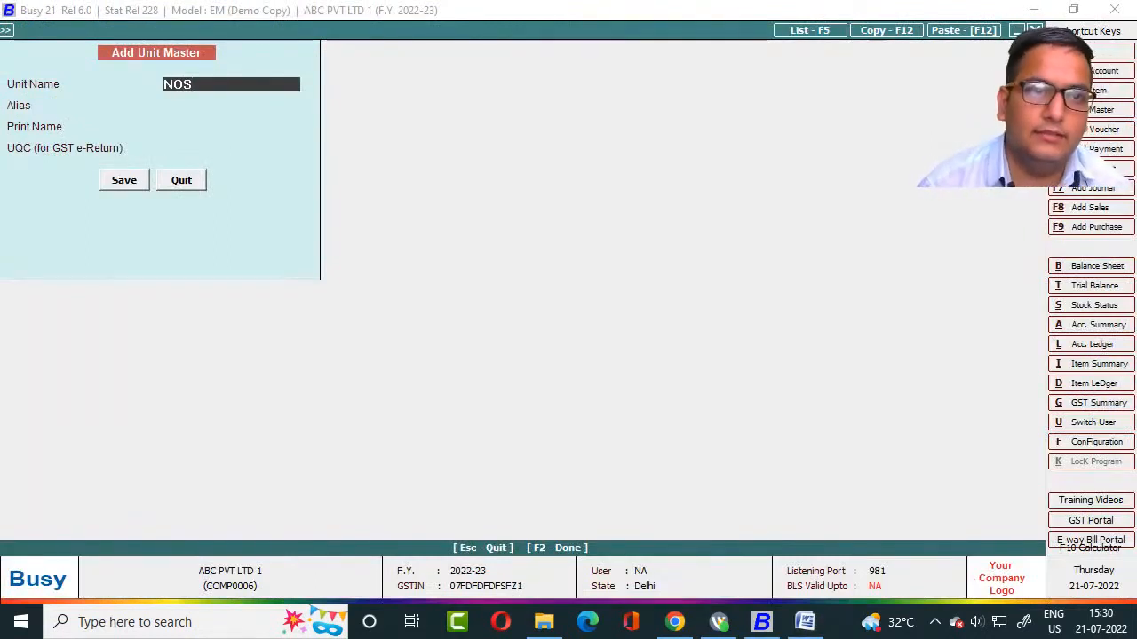
pyautogui.press('Return')
pyautogui.write('NU')
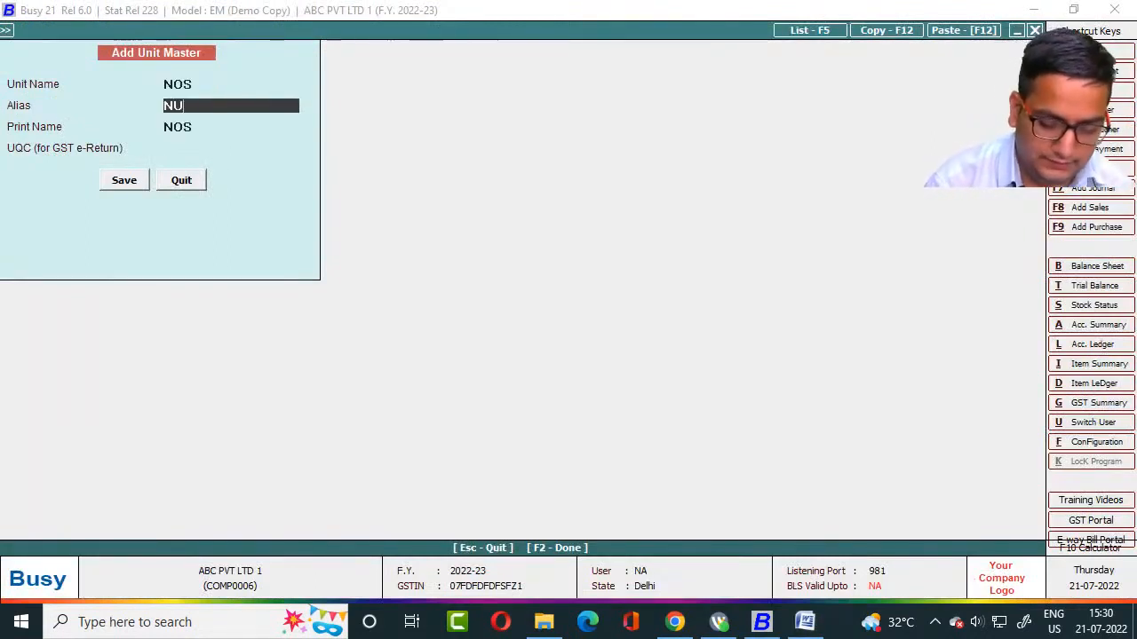
pyautogui.write('MBERS')
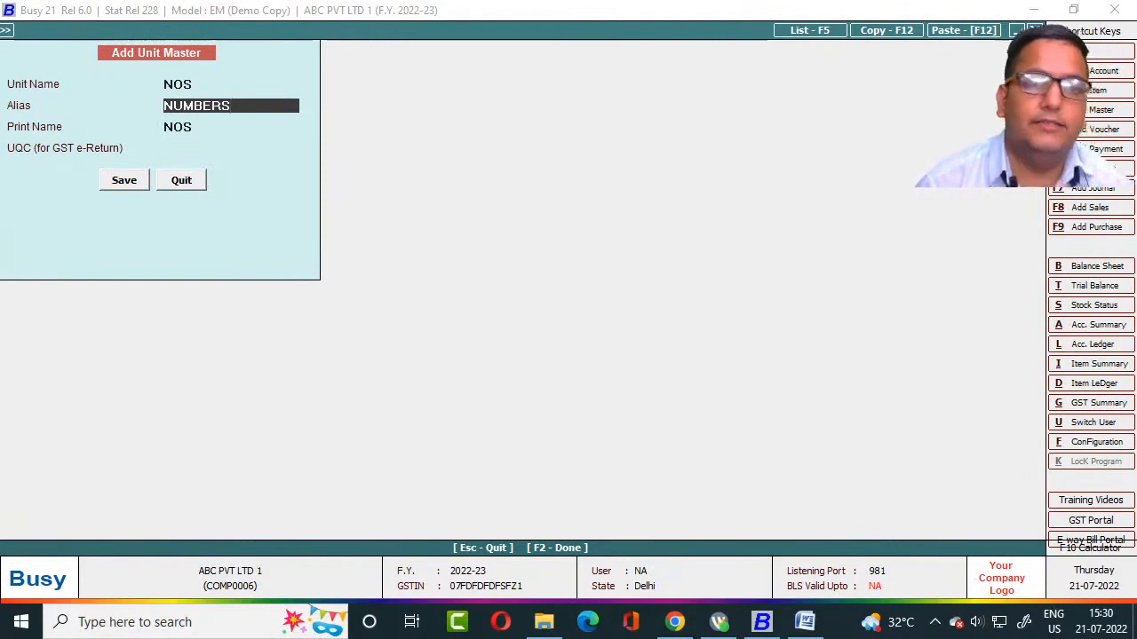
pyautogui.press('Return')
pyautogui.press('Return')
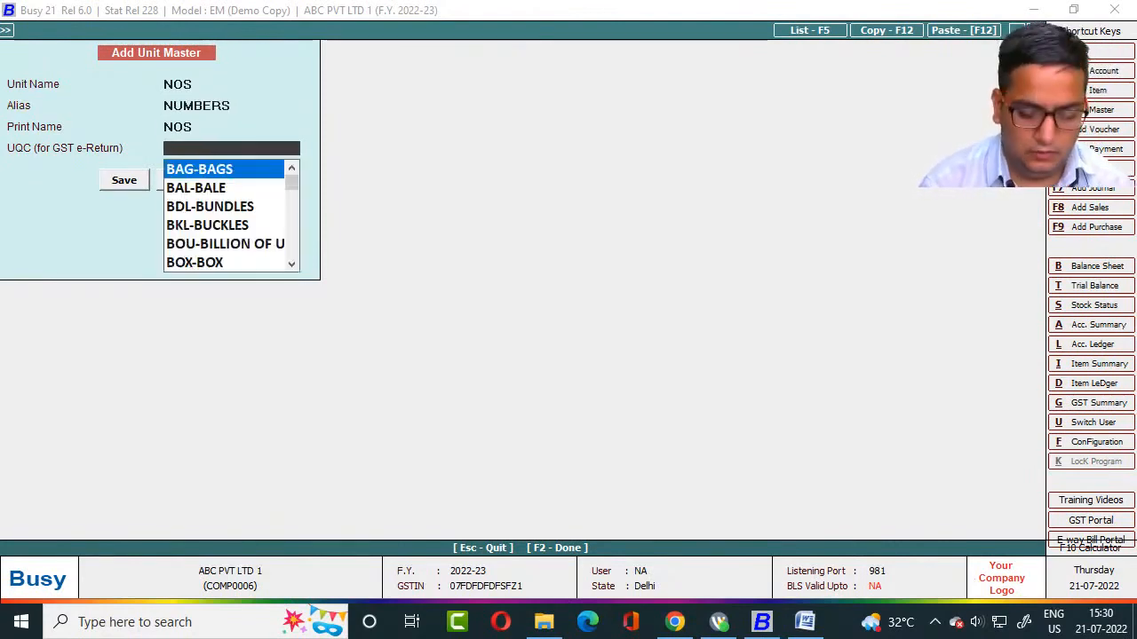
pyautogui.write('NO')
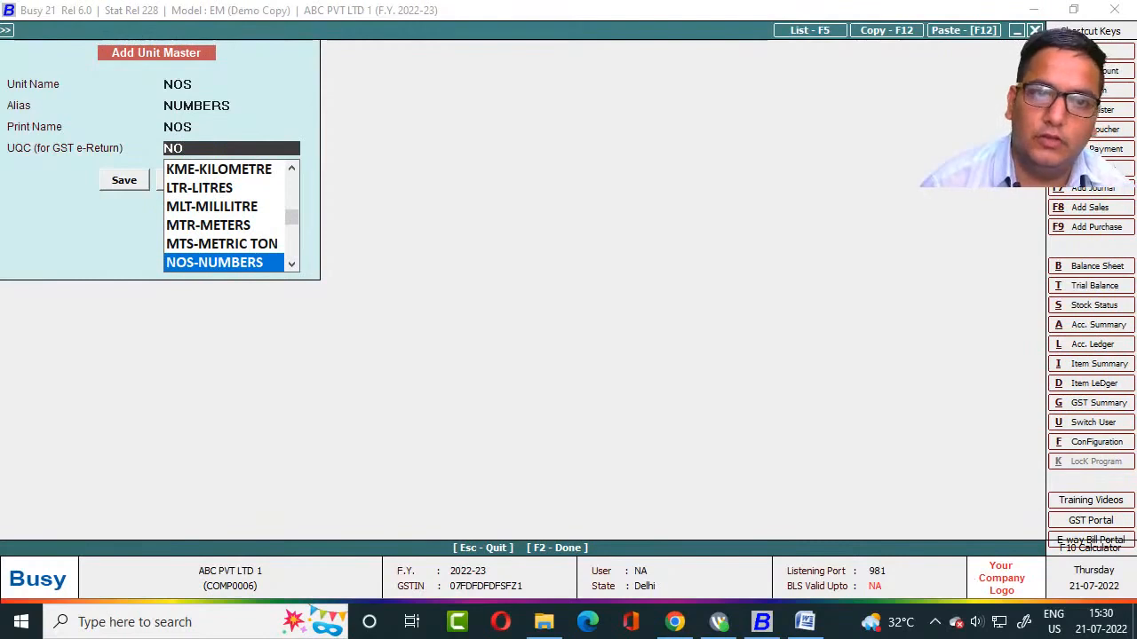
pyautogui.press('Return')
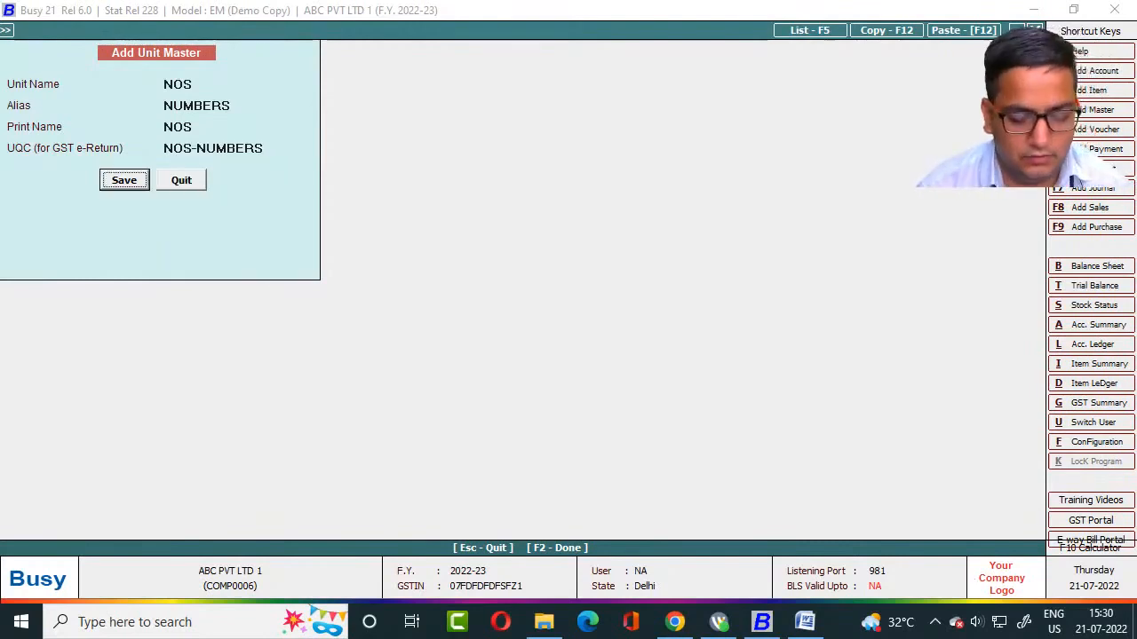
pyautogui.press('Return')
pyautogui.press('Return')
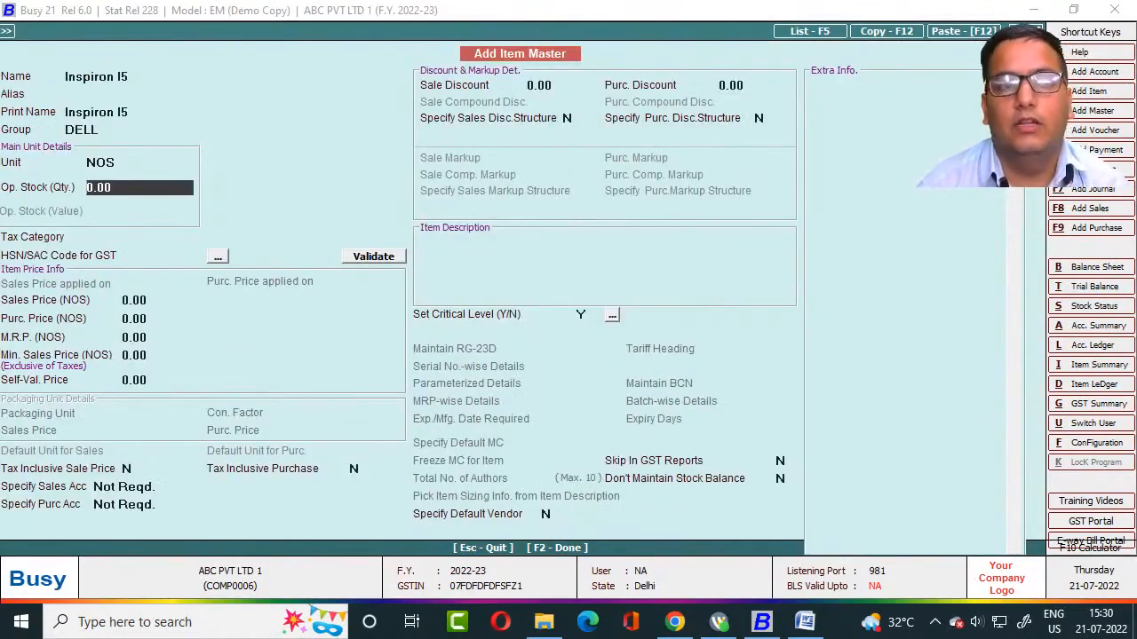
# Save the Inspiron I5 item with its opening quantity unchanged, tax category None and no HSN/SAC code.
pyautogui.press('Return')
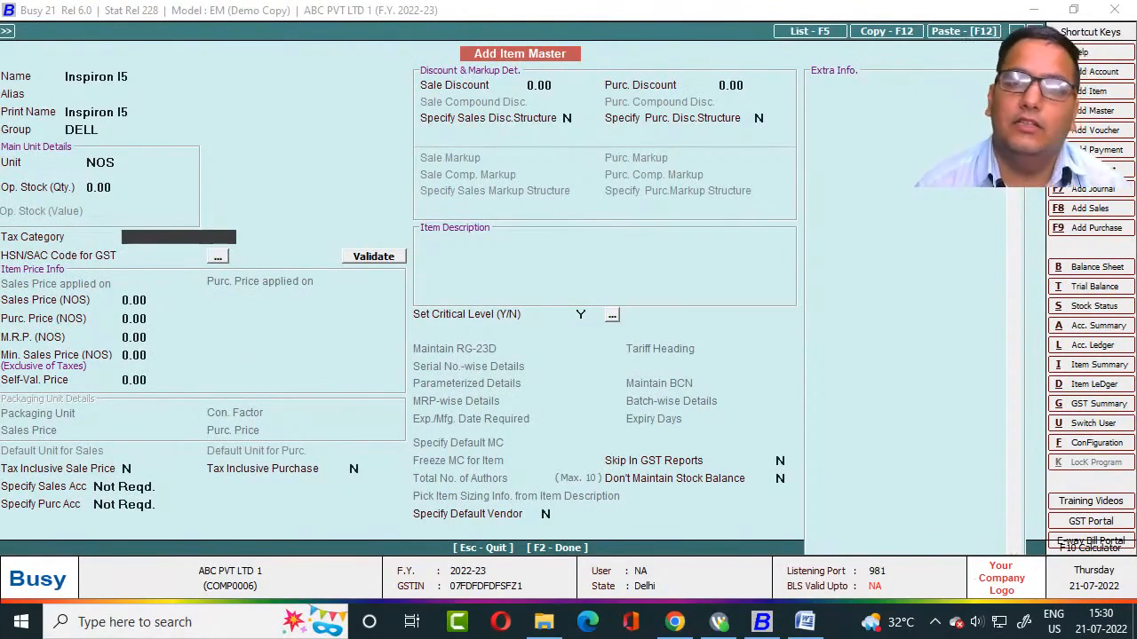
pyautogui.press('space')
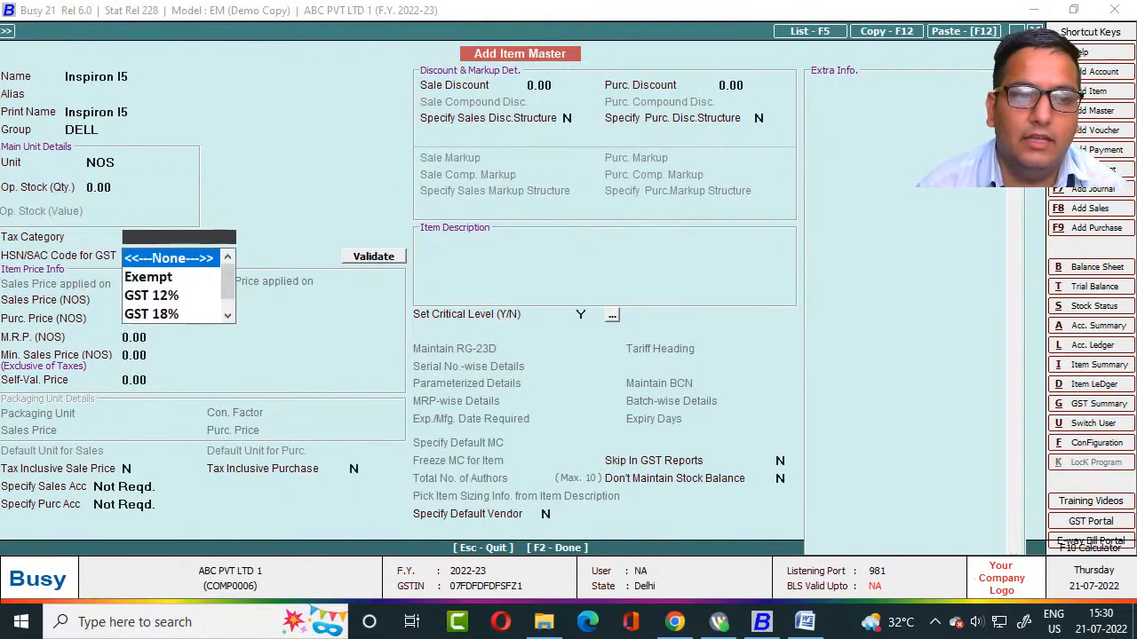
pyautogui.press('Return')
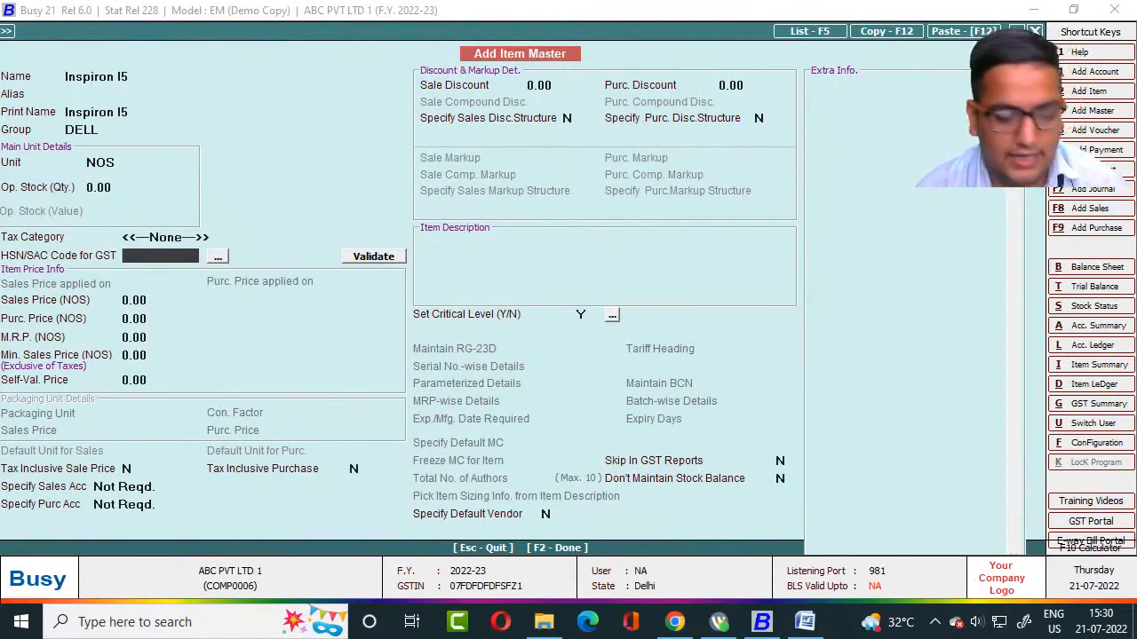
pyautogui.press('Return')
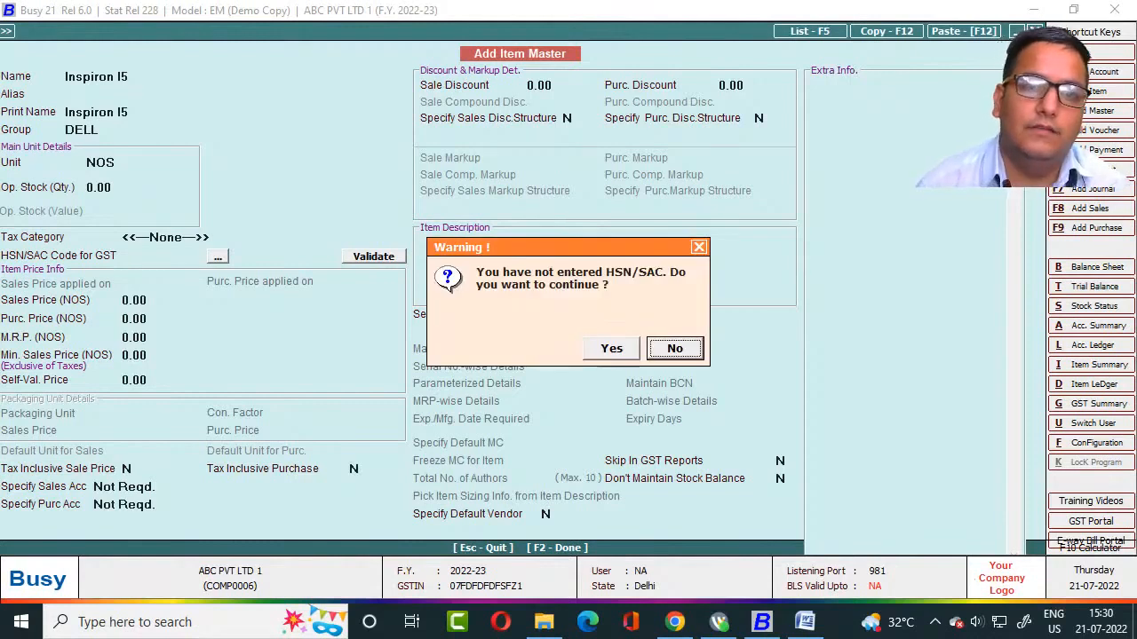
pyautogui.press('Left')
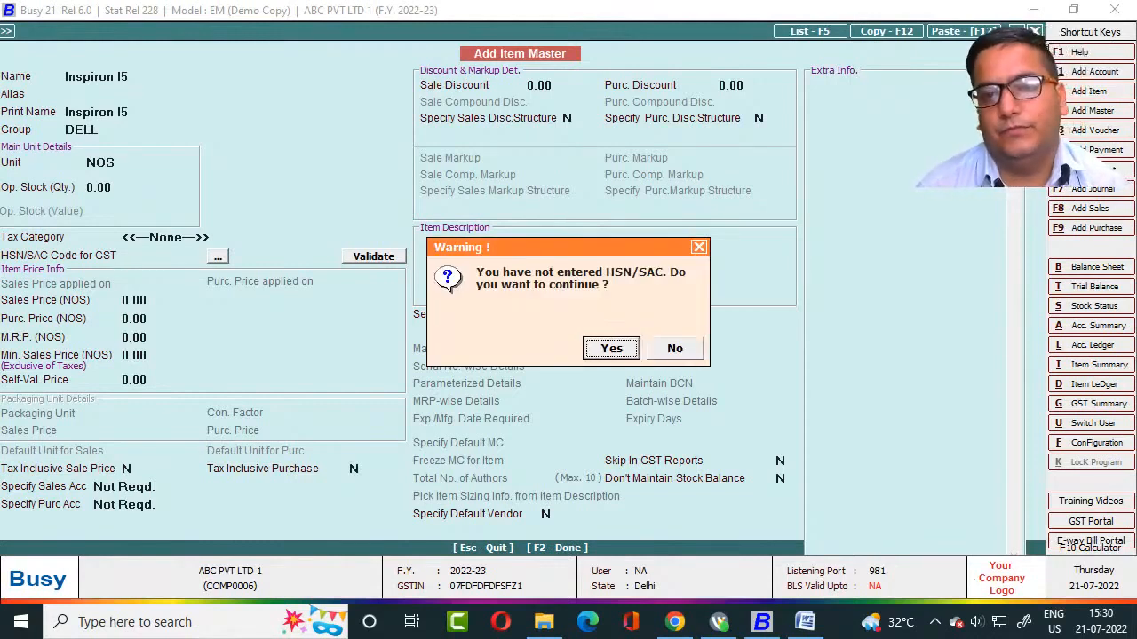
pyautogui.press('Return')
pyautogui.press('Return')
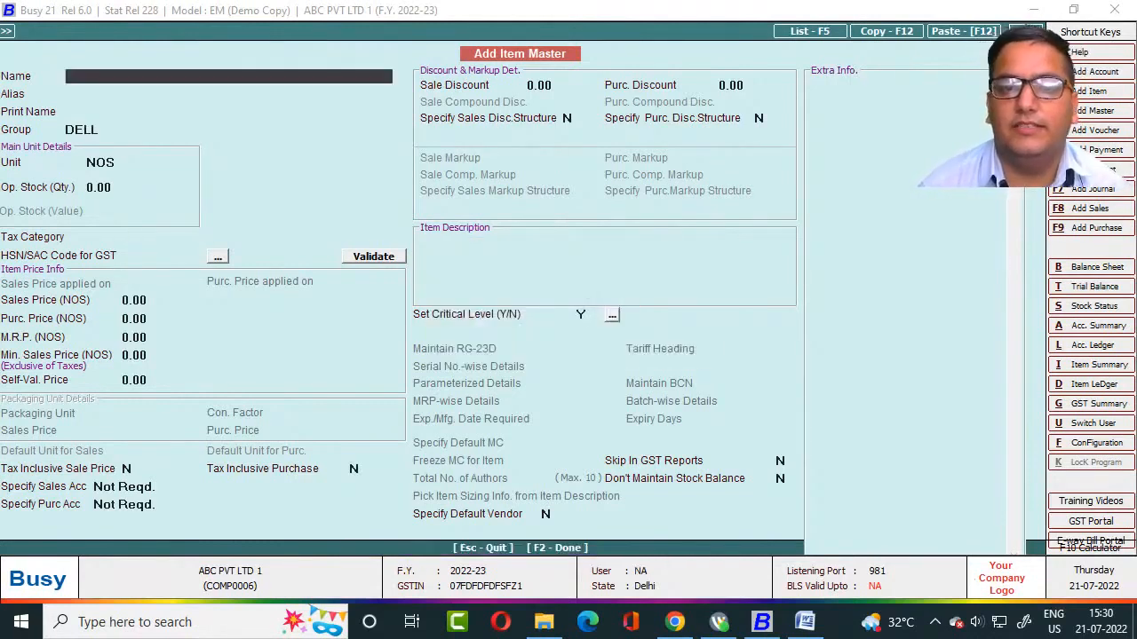
# Check the Inspiron i5 row in the Word stock table and return to Busy.
pyautogui.hotkey('alt', 'Tab')
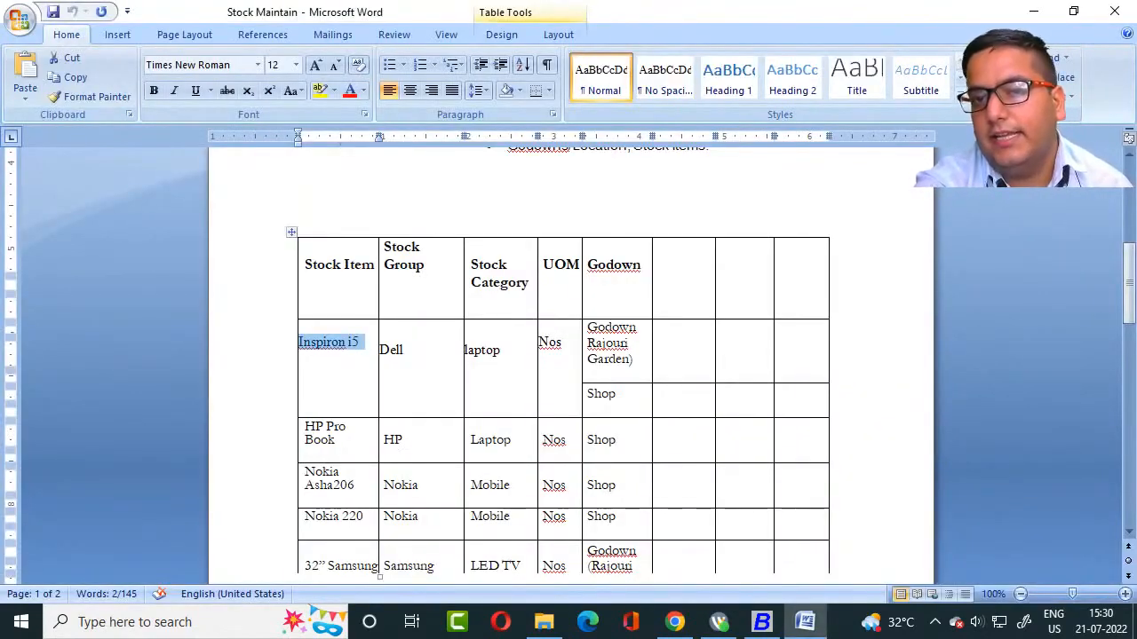
pyautogui.hotkey('alt', 'Tab')
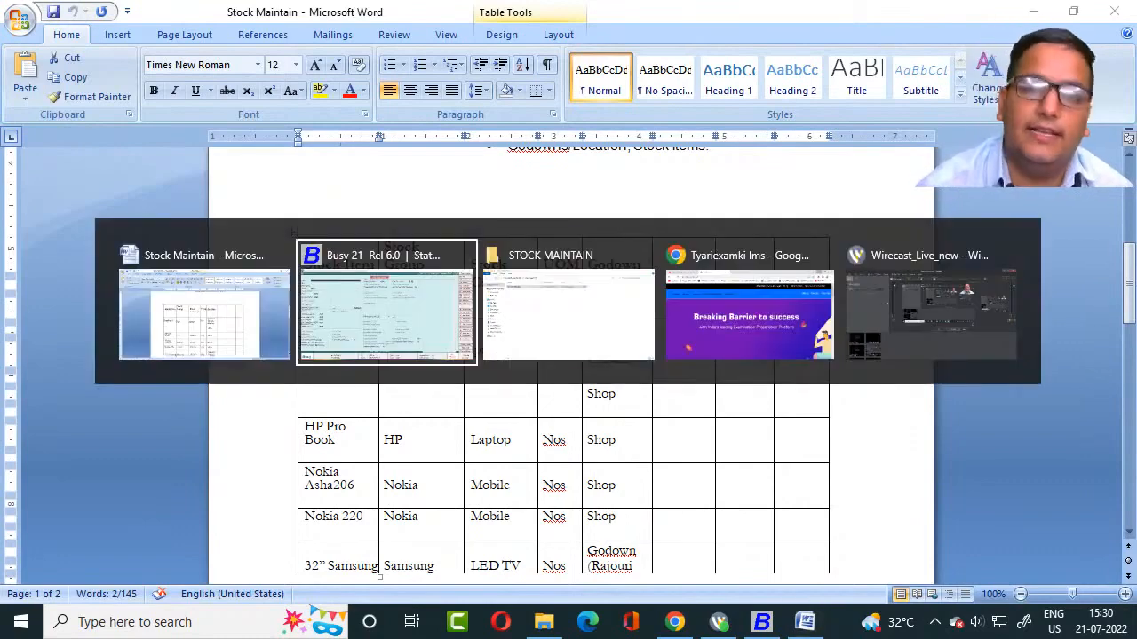
pyautogui.hotkey('alt', 'Tab')
pyautogui.hotkey('alt', 'Tab')
pyautogui.hotkey('alt', 'Tab')
pyautogui.hotkey('alt', 'Tab')
pyautogui.hotkey('alt', 'Tab')
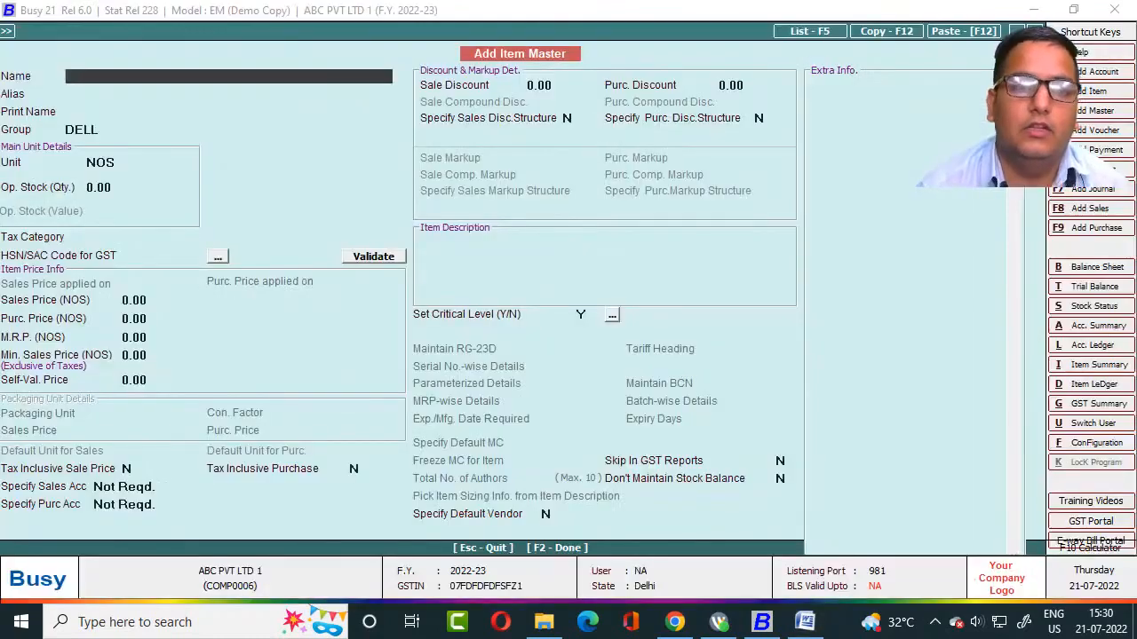
# Quit the item master entry and open a blank form for adding a material centre.
pyautogui.press('Escape')
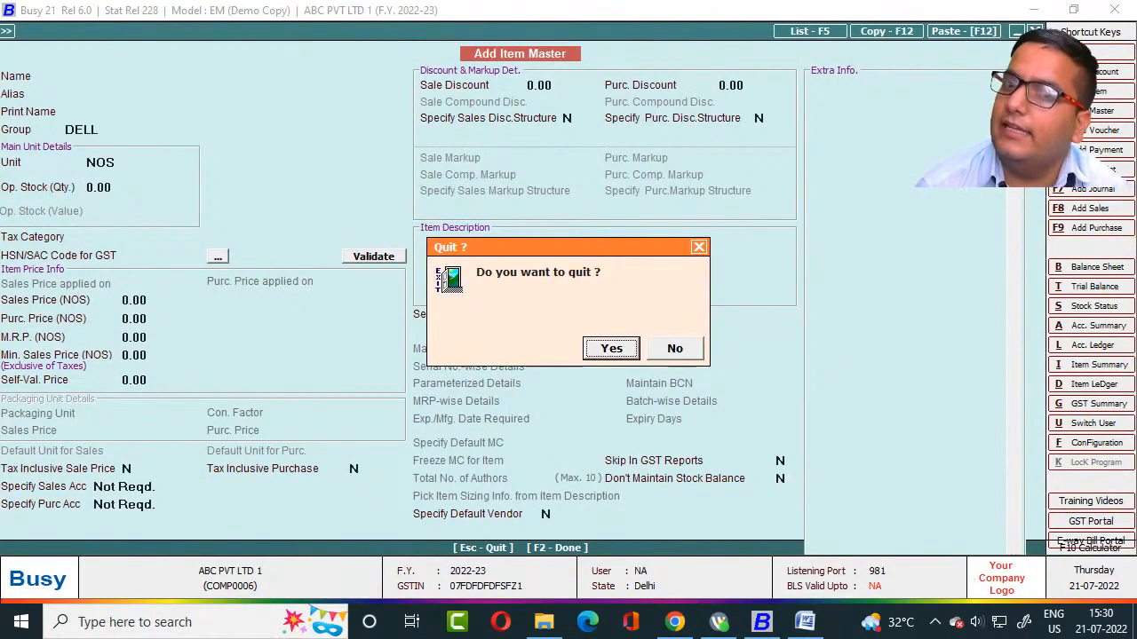
pyautogui.press('Return')
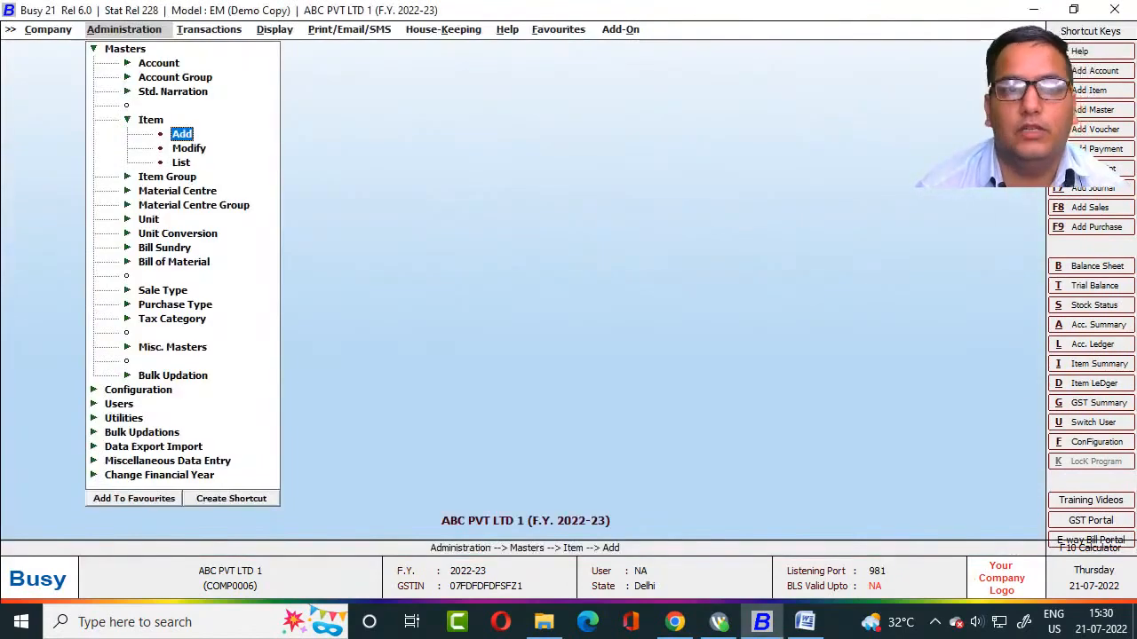
pyautogui.press('Down')
pyautogui.press('Down')
pyautogui.press('Down')
pyautogui.press('Down')
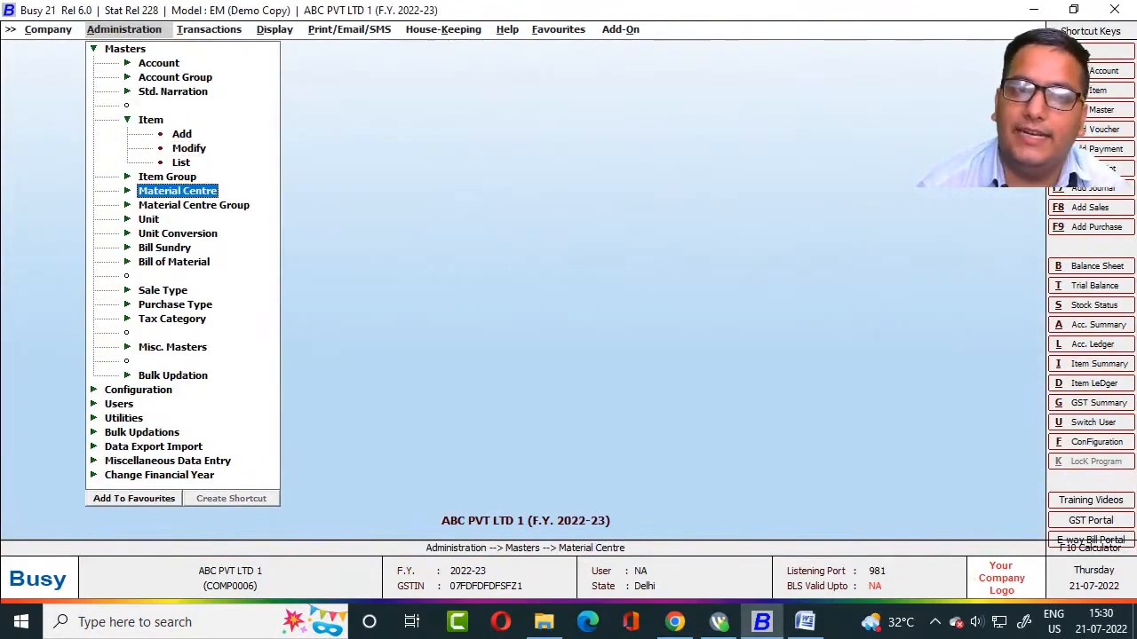
pyautogui.press('Return')
pyautogui.press('Down')
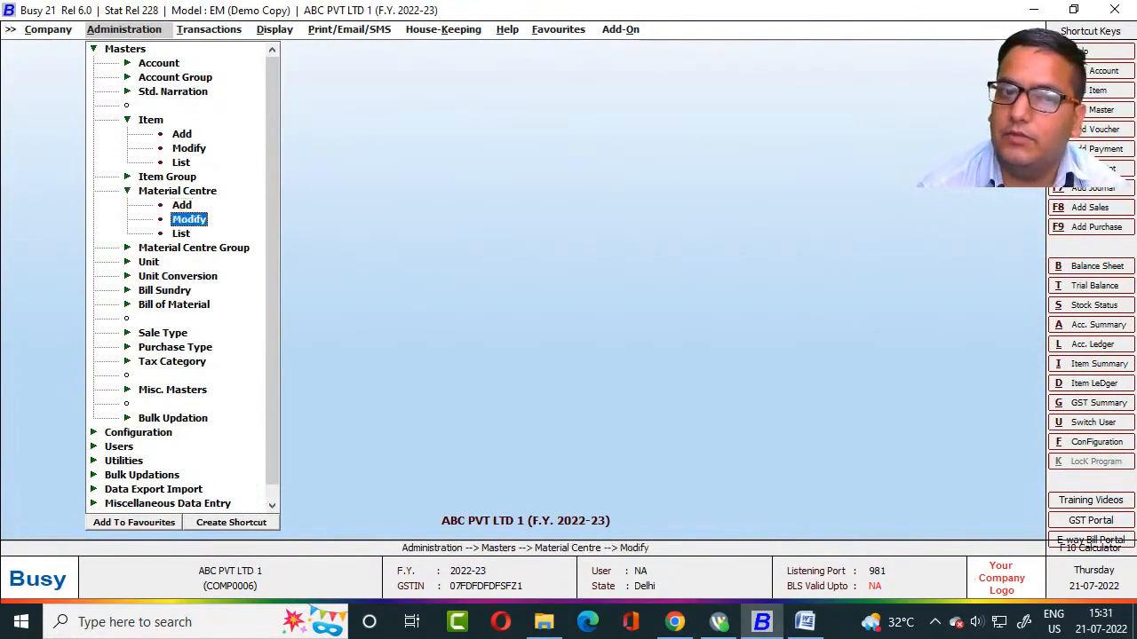
pyautogui.press('Up')
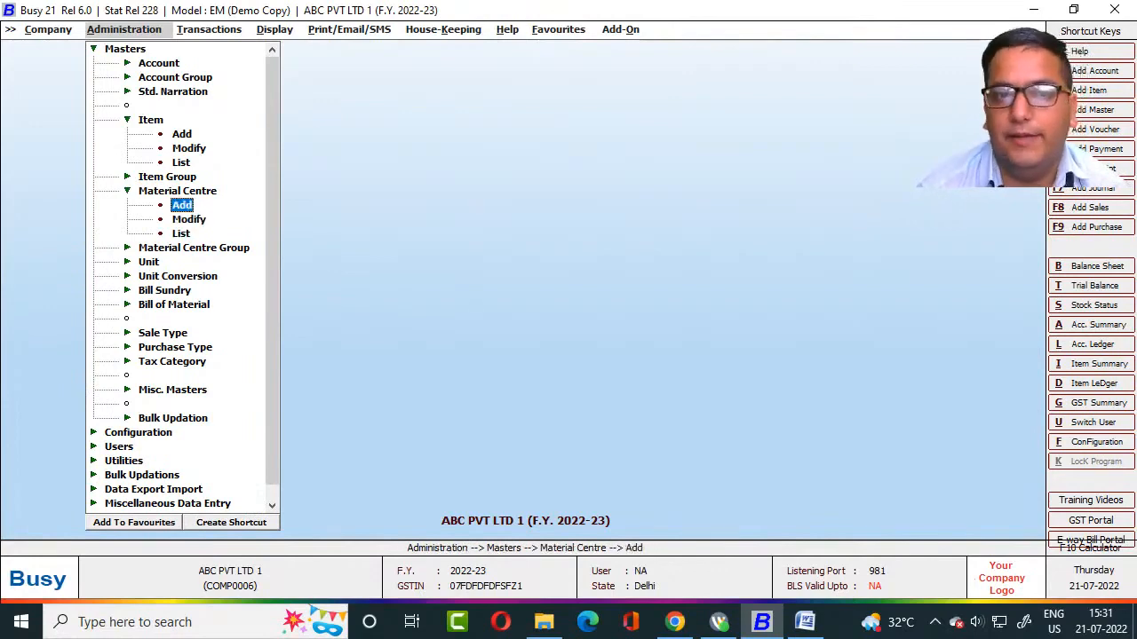
pyautogui.press('Return')
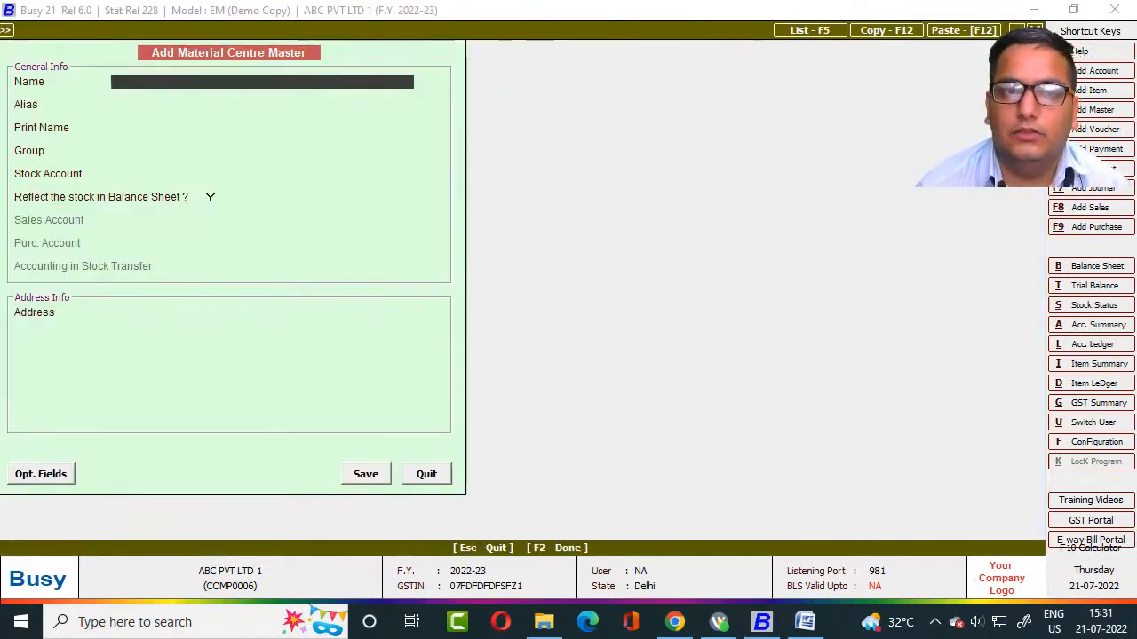
# Check the godown in the Word stock table and try to save a material centre named RAJORI GARDEN in Busy without a group.
pyautogui.hotkey('alt', 'Tab')
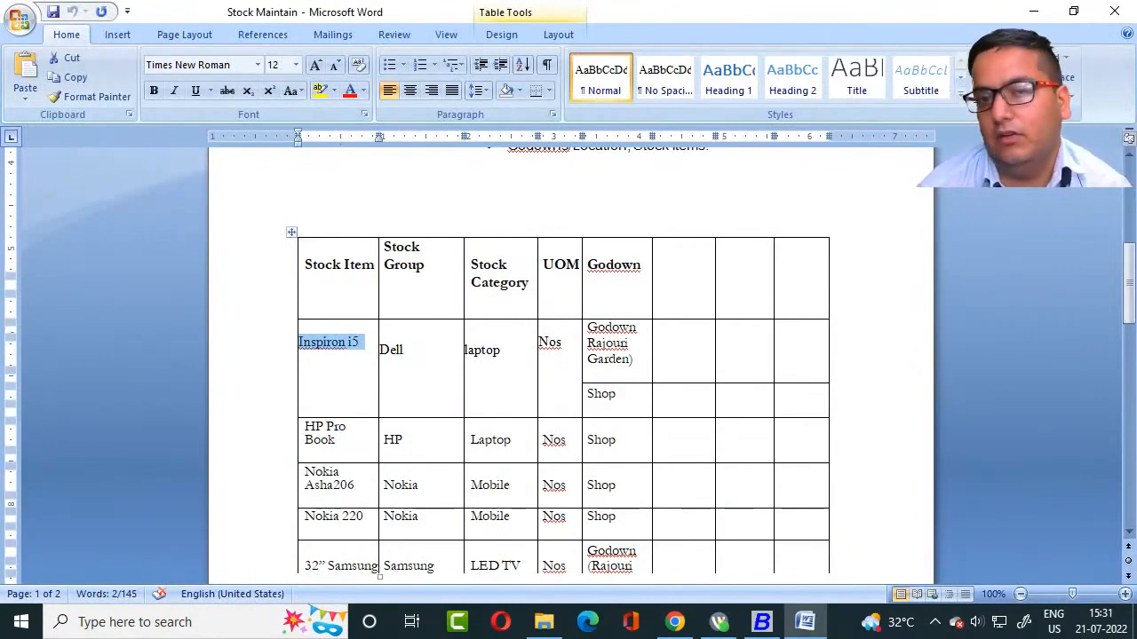
pyautogui.hotkey('alt', 'Tab')
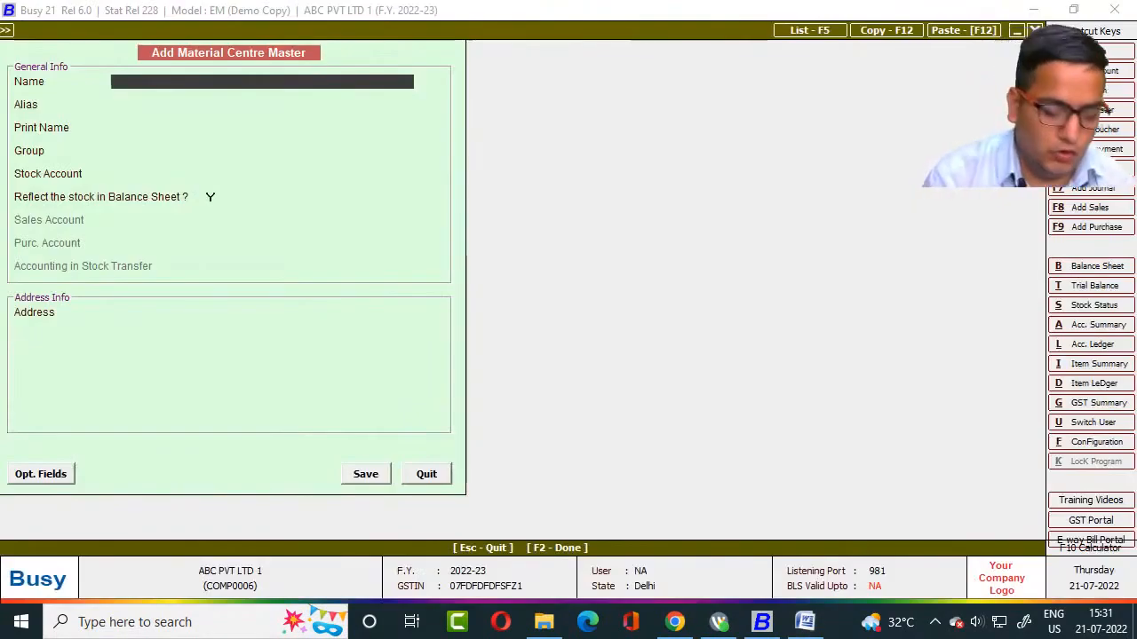
pyautogui.write('RAJORI ')
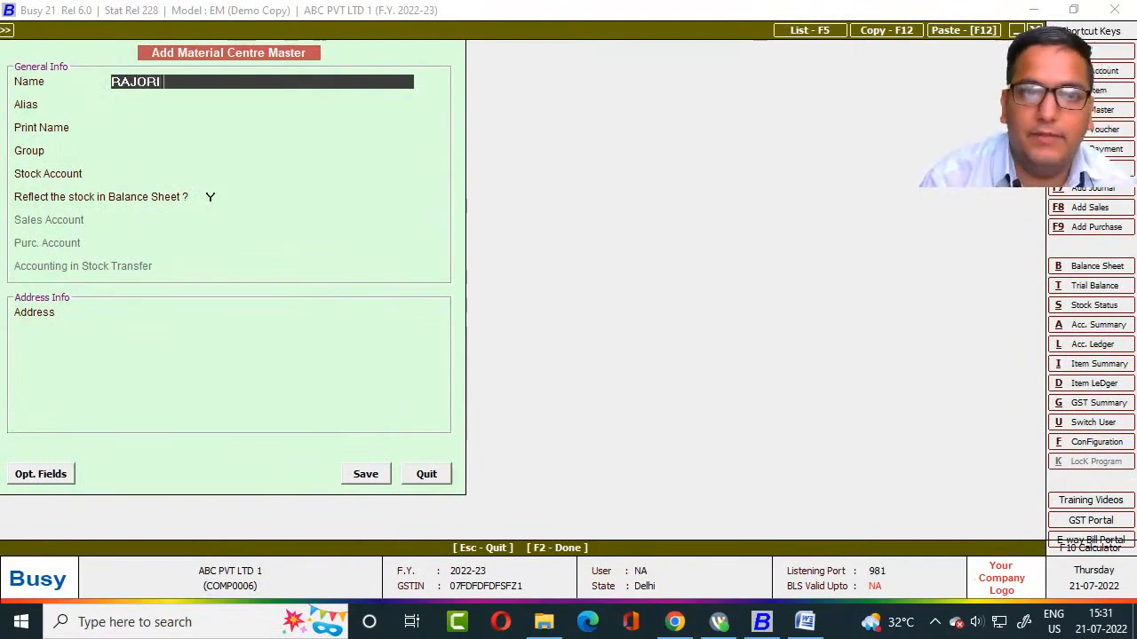
pyautogui.write('GARDE')
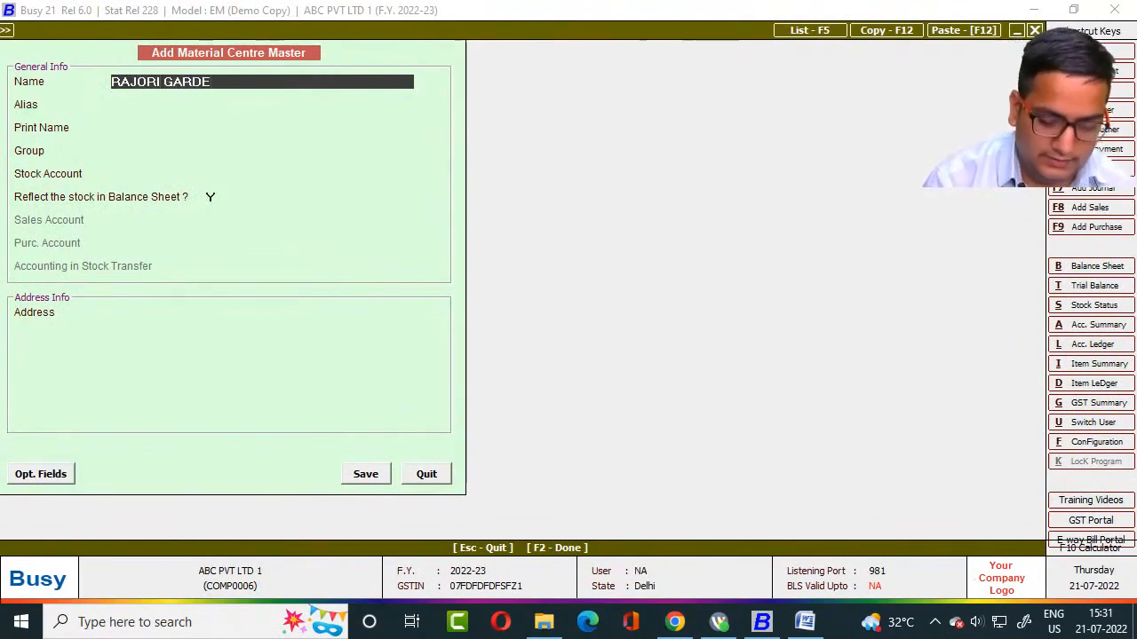
pyautogui.write('N')
pyautogui.press('Return')
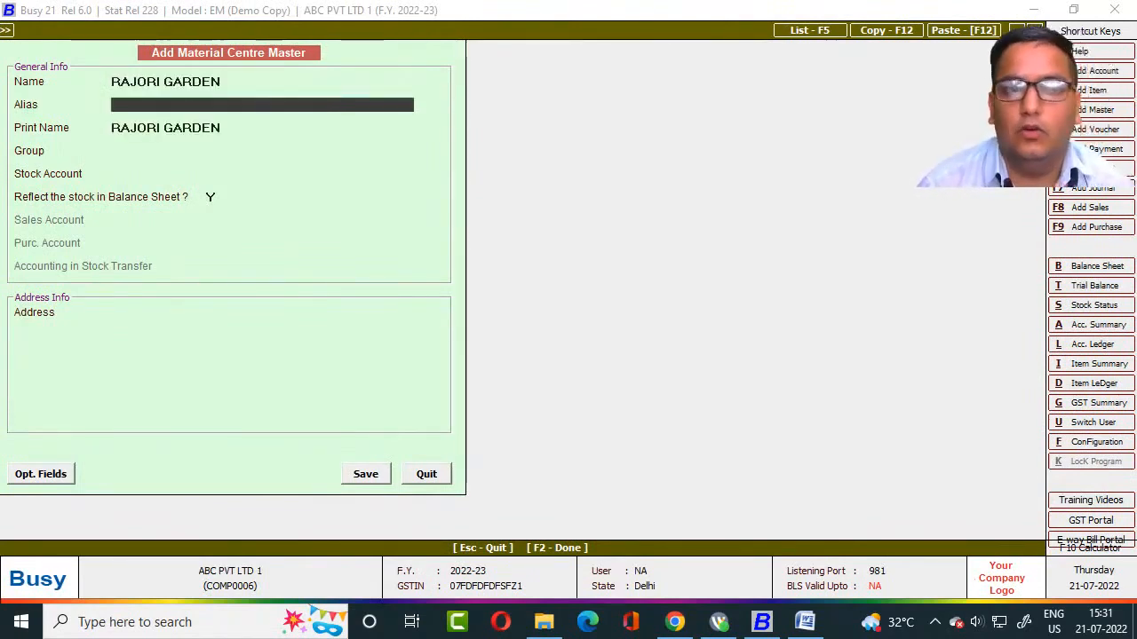
pyautogui.press('Return')
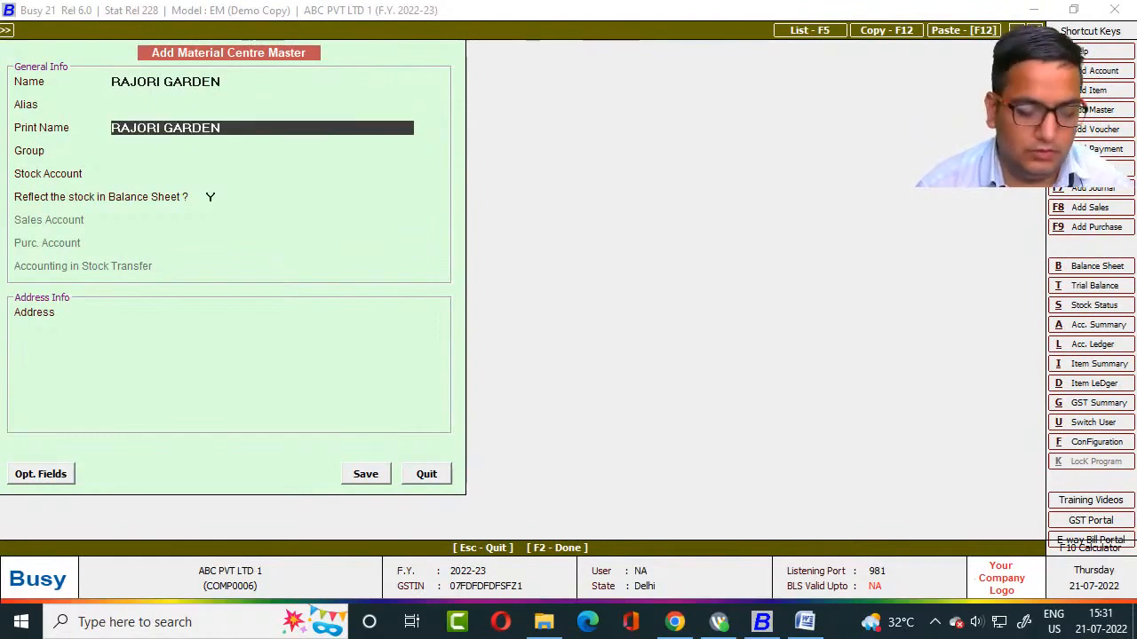
pyautogui.press('F2')
pyautogui.press('Return')
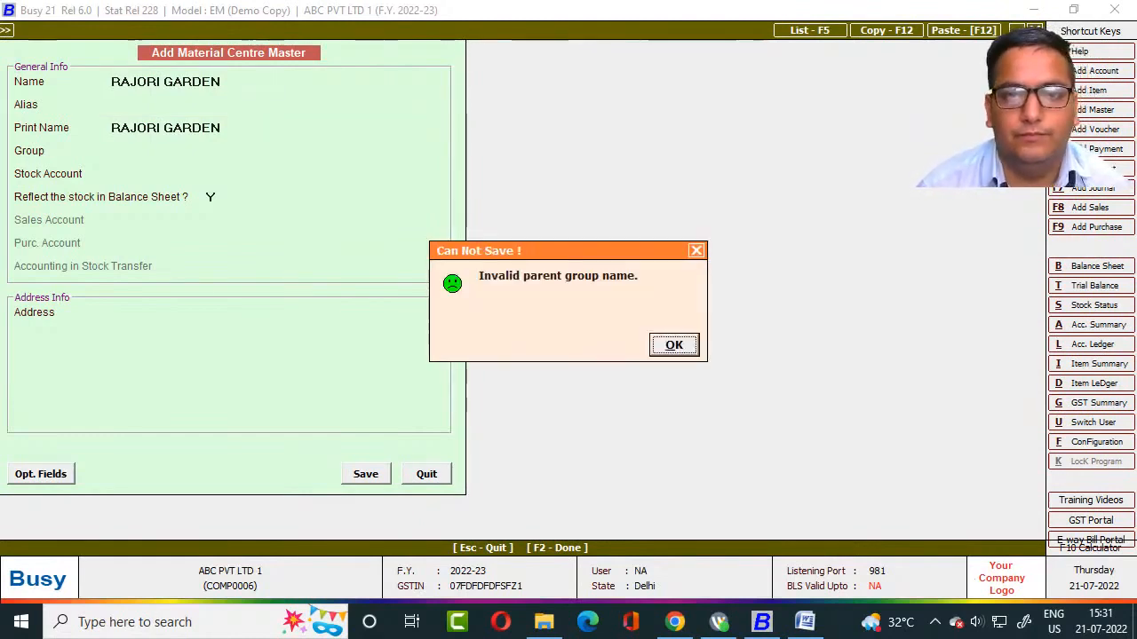
pyautogui.press('Return')
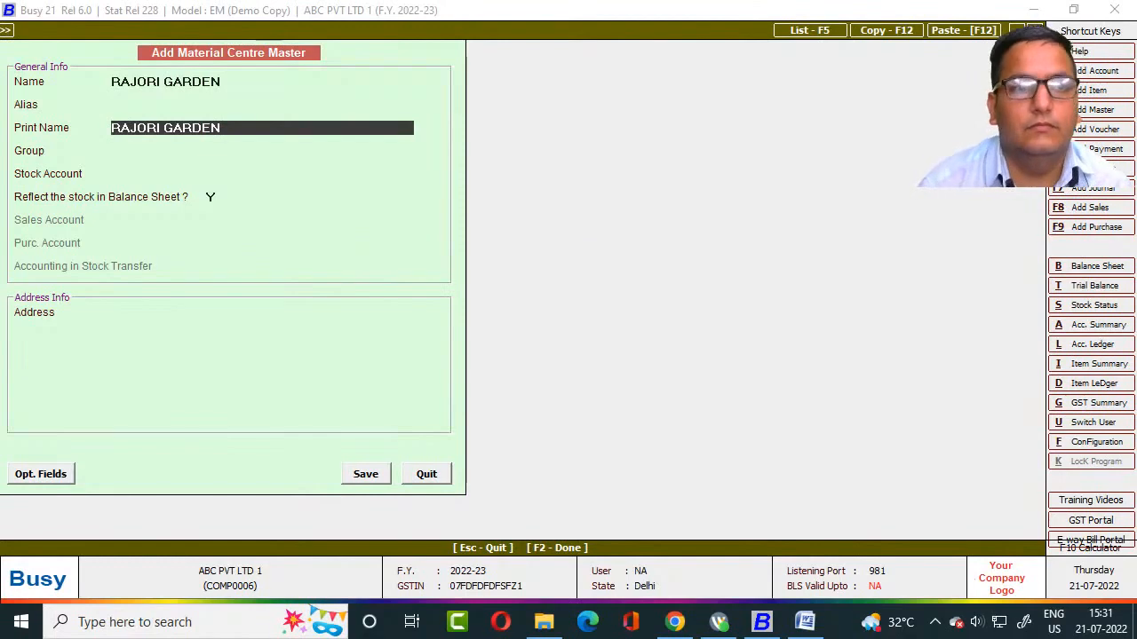
# Rename the material centre and its print name as RAJORI GARDEN GODOWN, leaving the alias blank.
pyautogui.press('Up')
pyautogui.press('Up')
pyautogui.press('BackSpace')
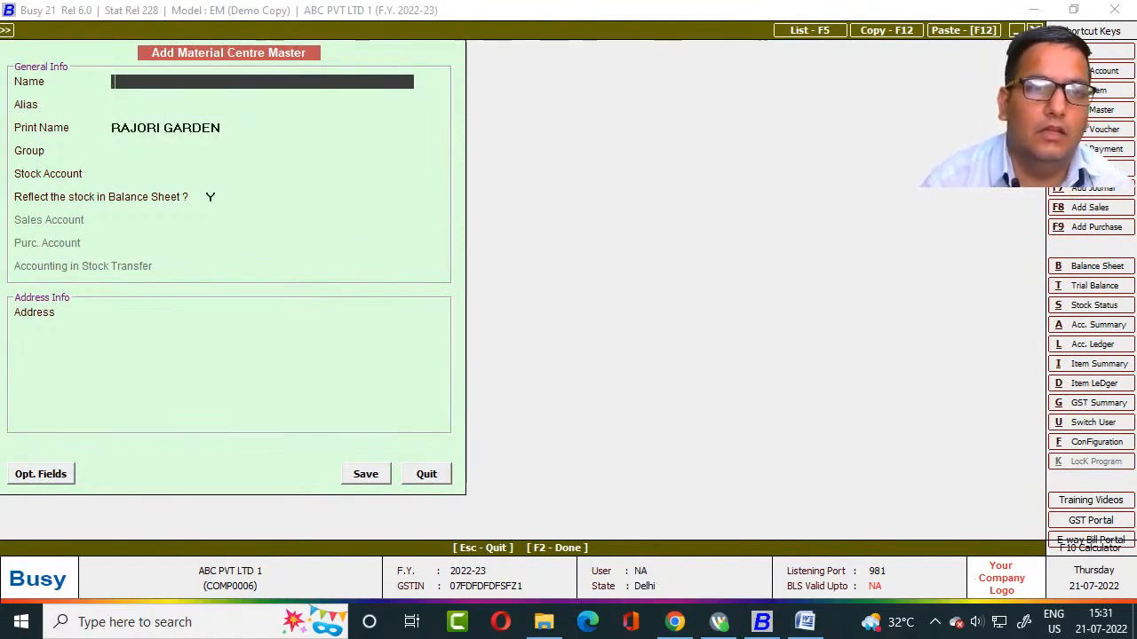
pyautogui.write('RAJO')
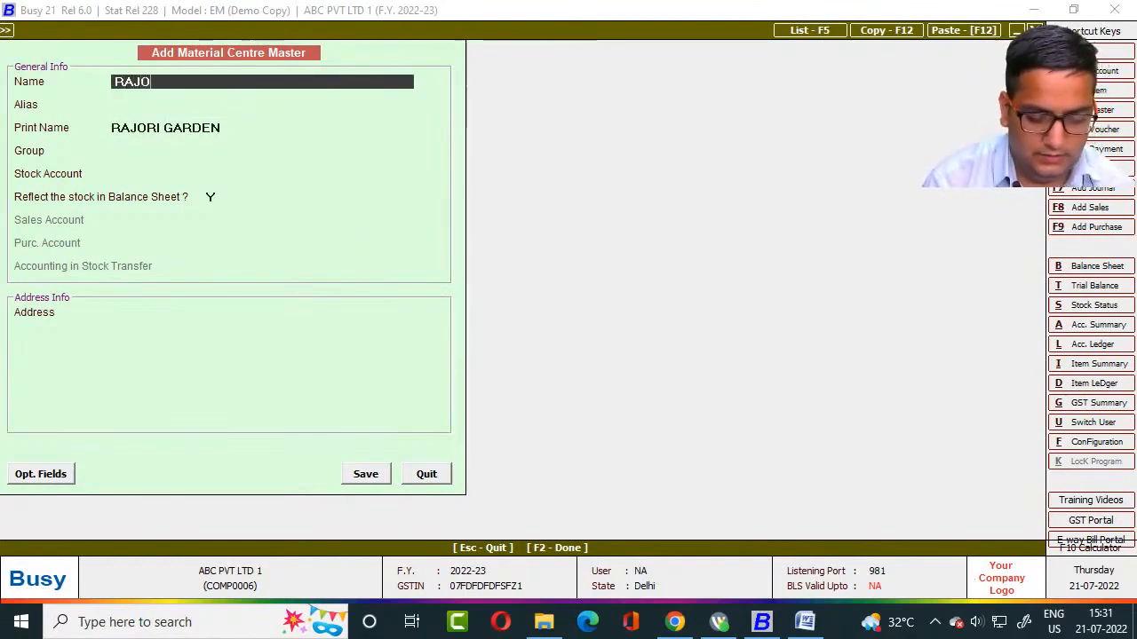
pyautogui.write('RI ')
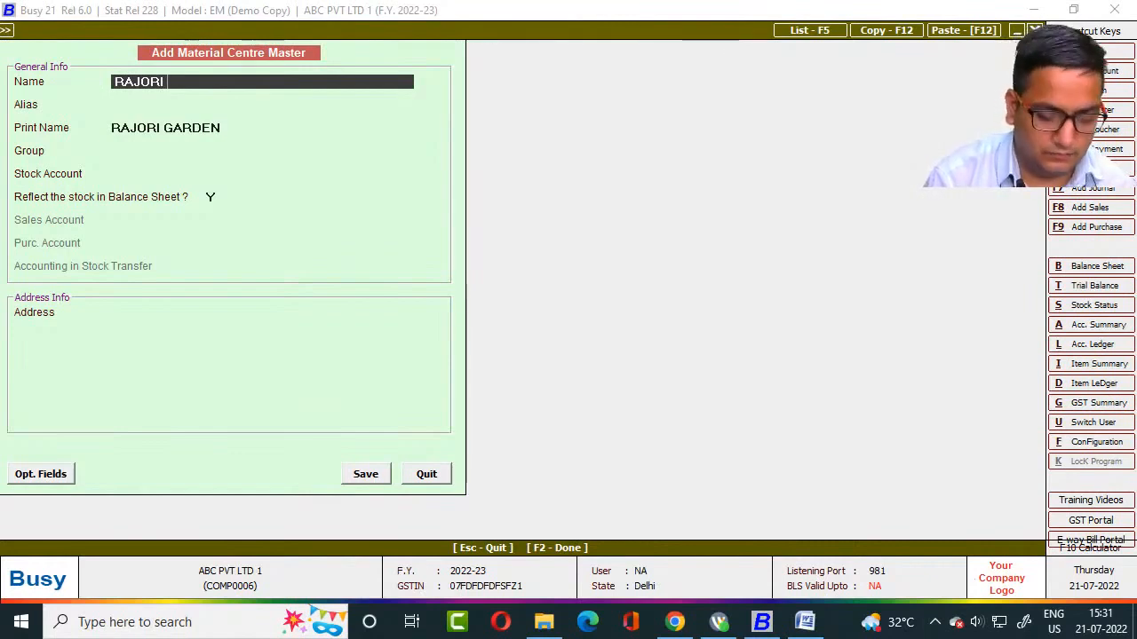
pyautogui.write('GARDEN ')
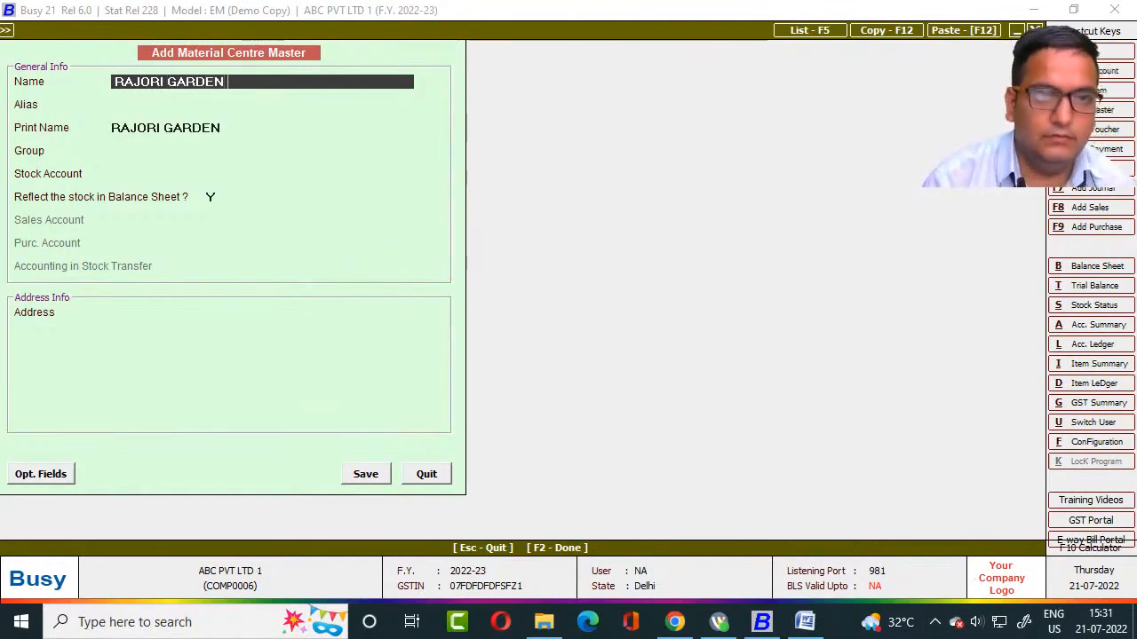
pyautogui.write('GOD')
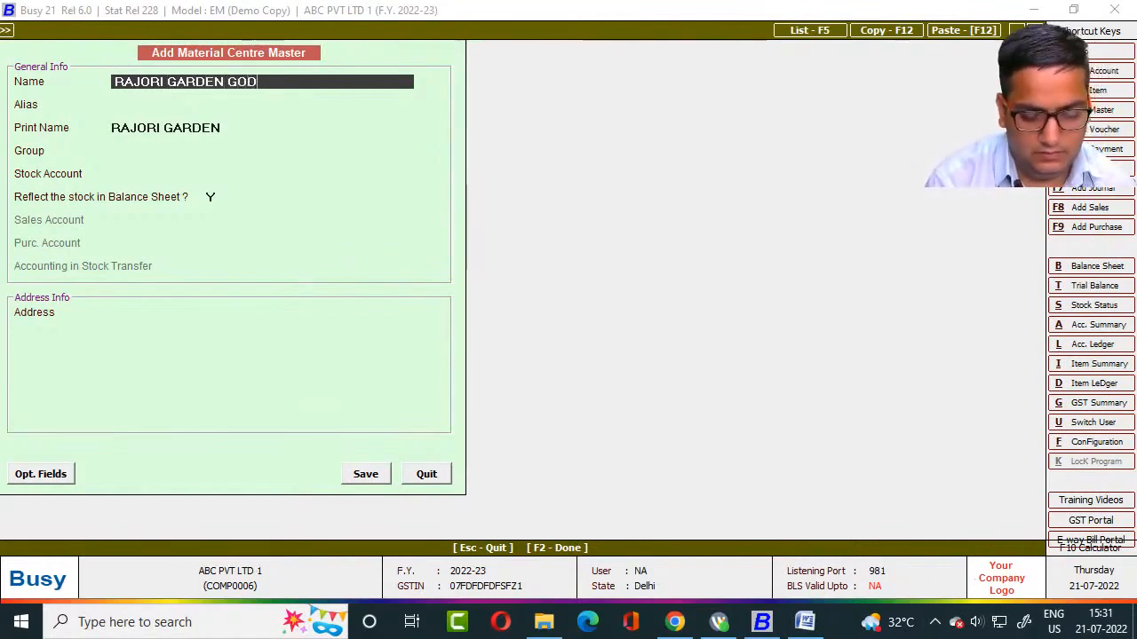
pyautogui.write('OE')
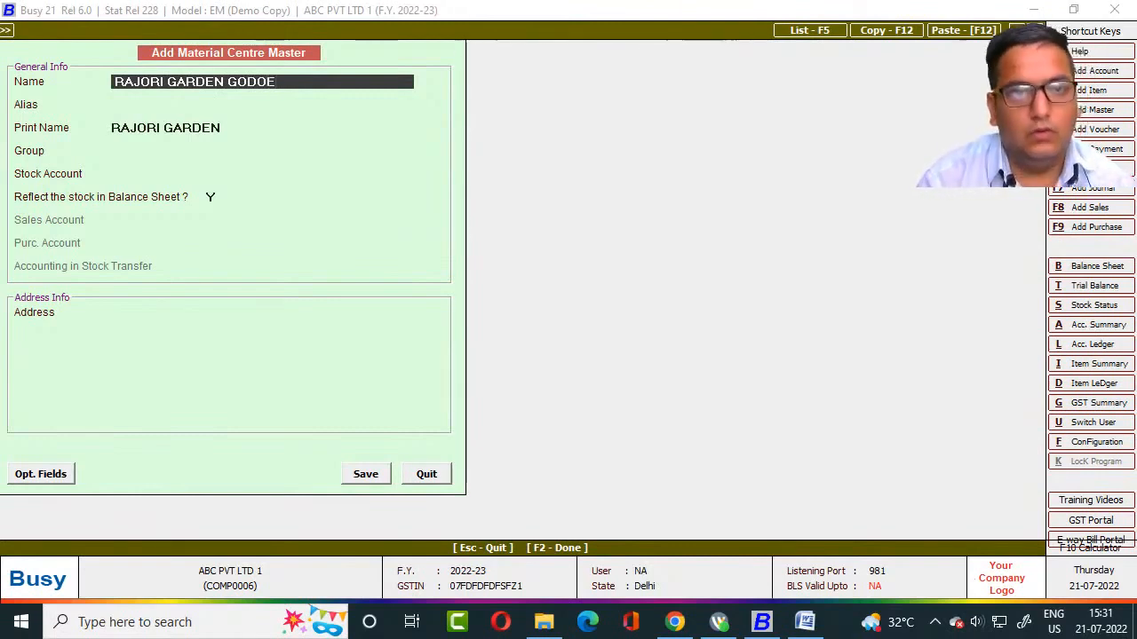
pyautogui.press('BackSpace')
pyautogui.write('WN')
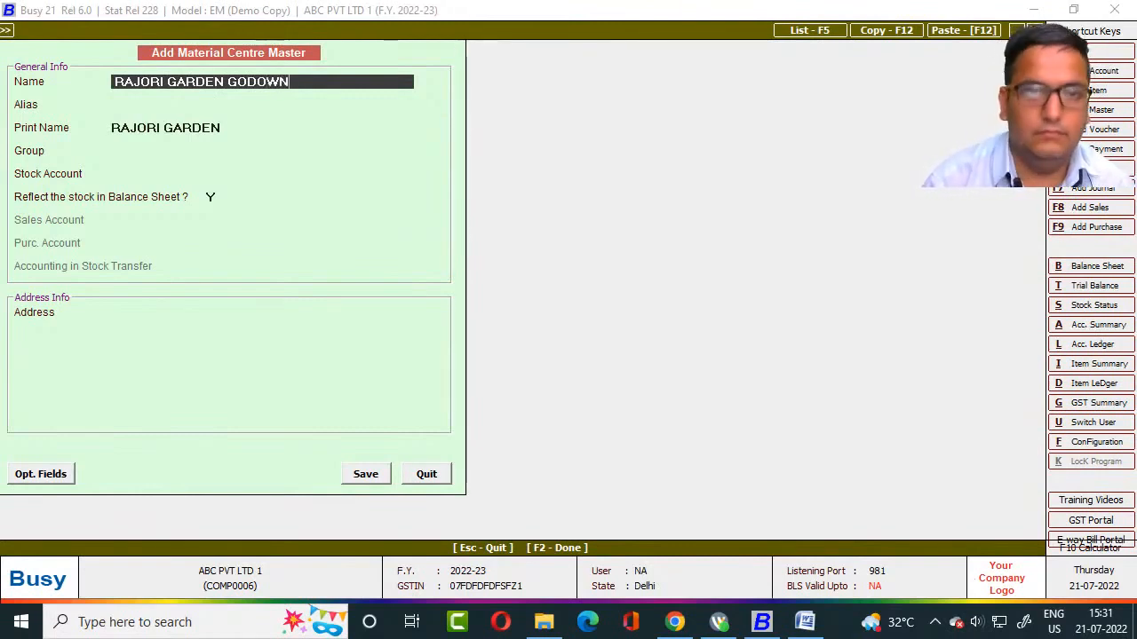
pyautogui.press('Return')
pyautogui.press('Return')
# Look through the available material centre groups and assign RAJORI GARDEN GODOWN to the Godowns group.
pyautogui.press('Return')
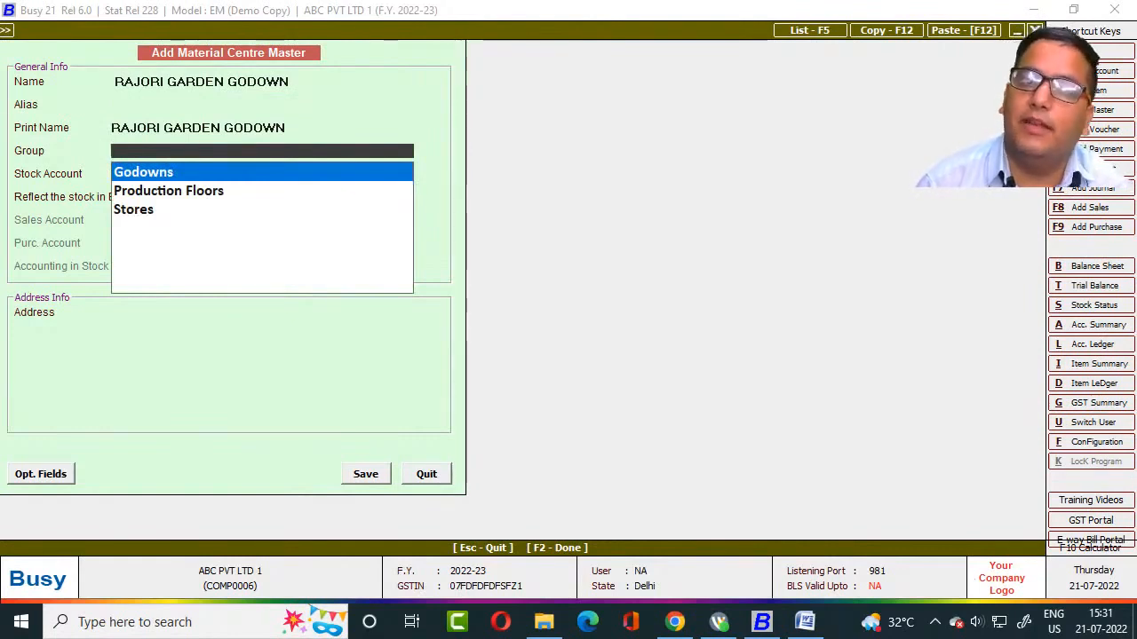
pyautogui.press('Down')
pyautogui.press('Up')
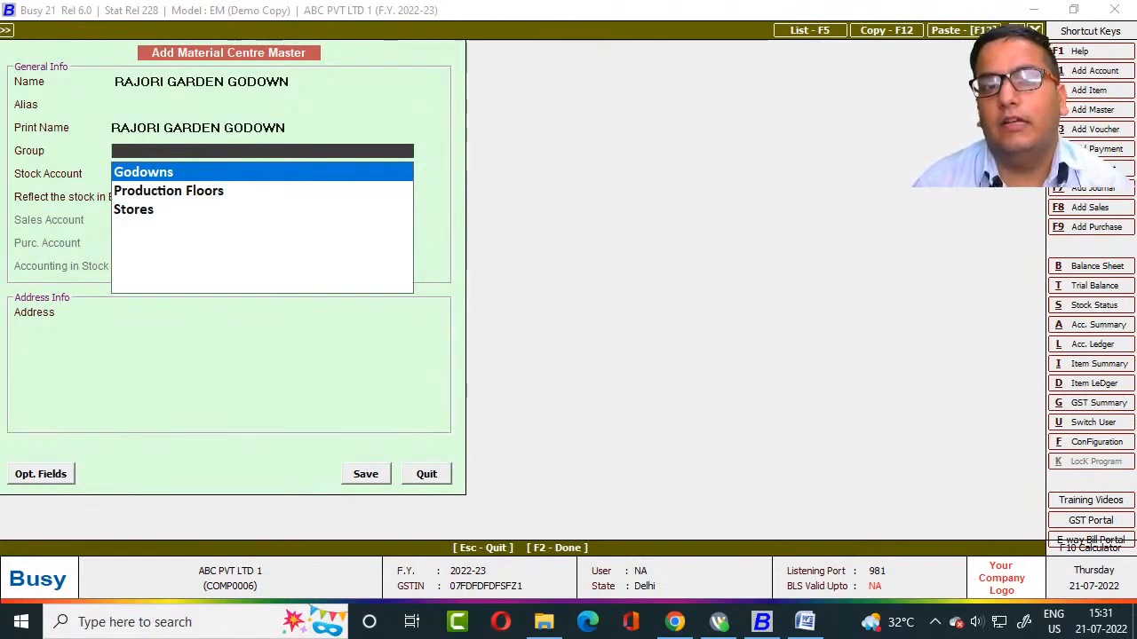
pyautogui.press('Down')
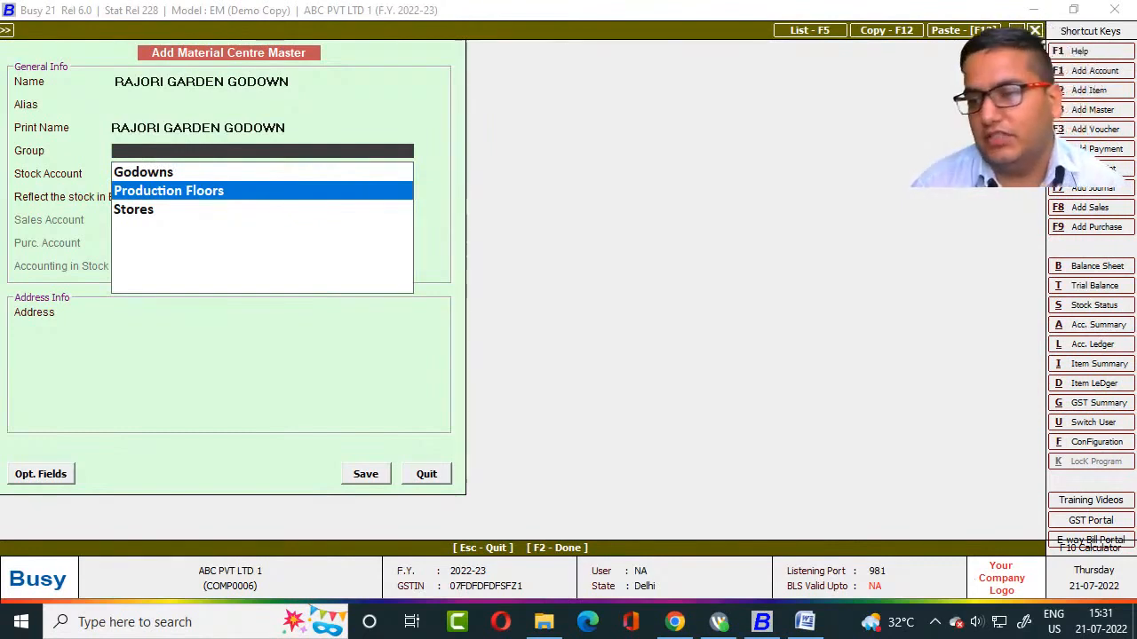
pyautogui.press('Down')
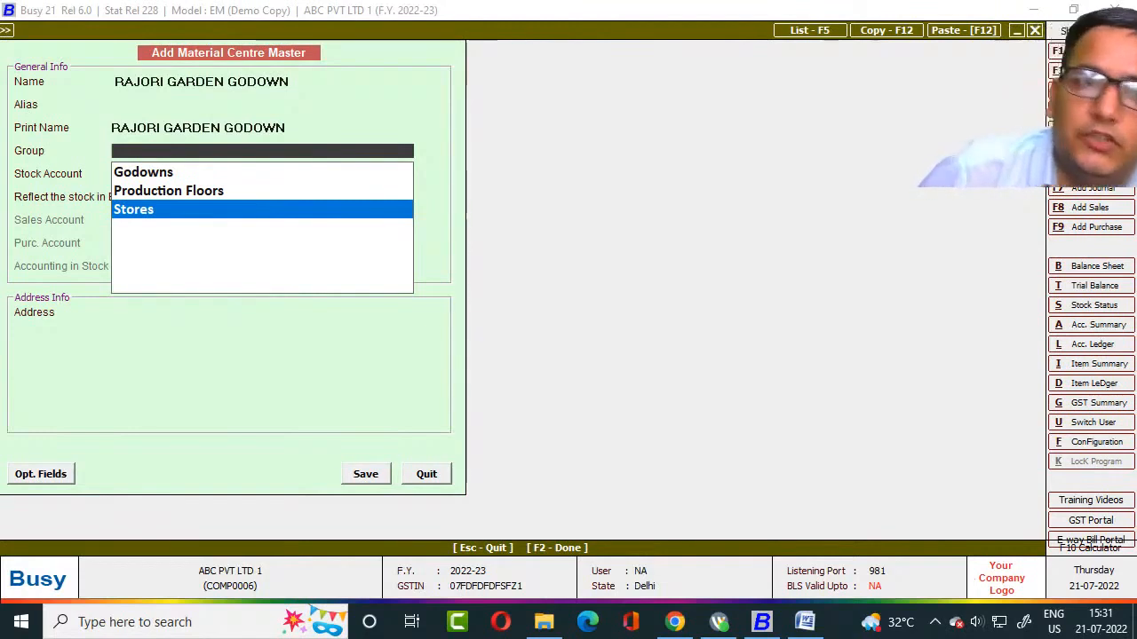
pyautogui.press('Up')
pyautogui.press('Up')
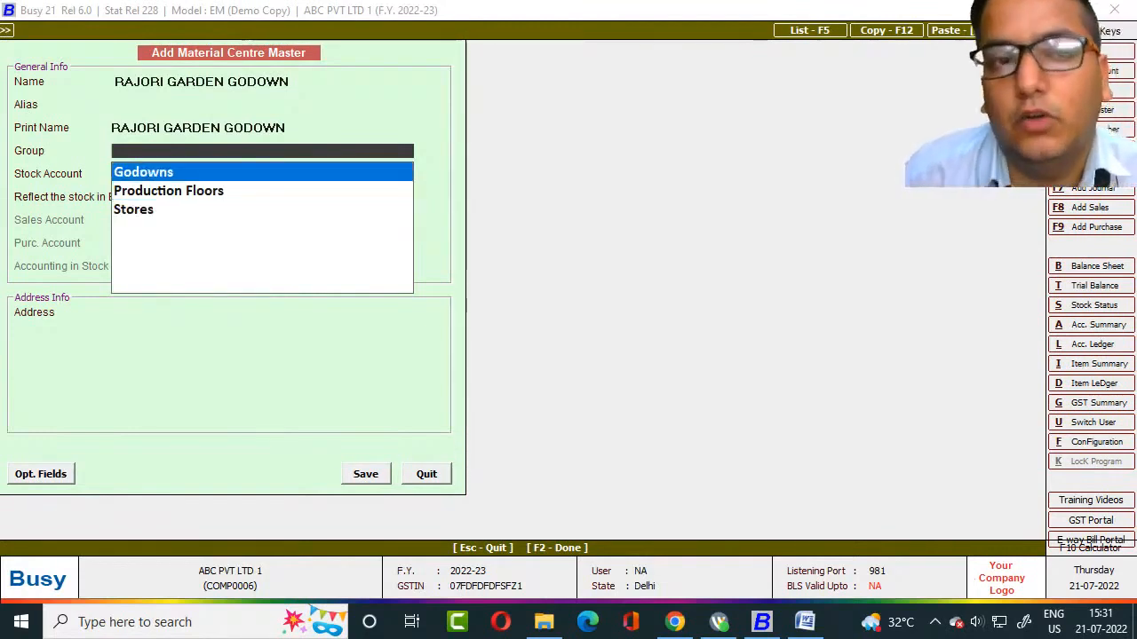
pyautogui.press('Return')
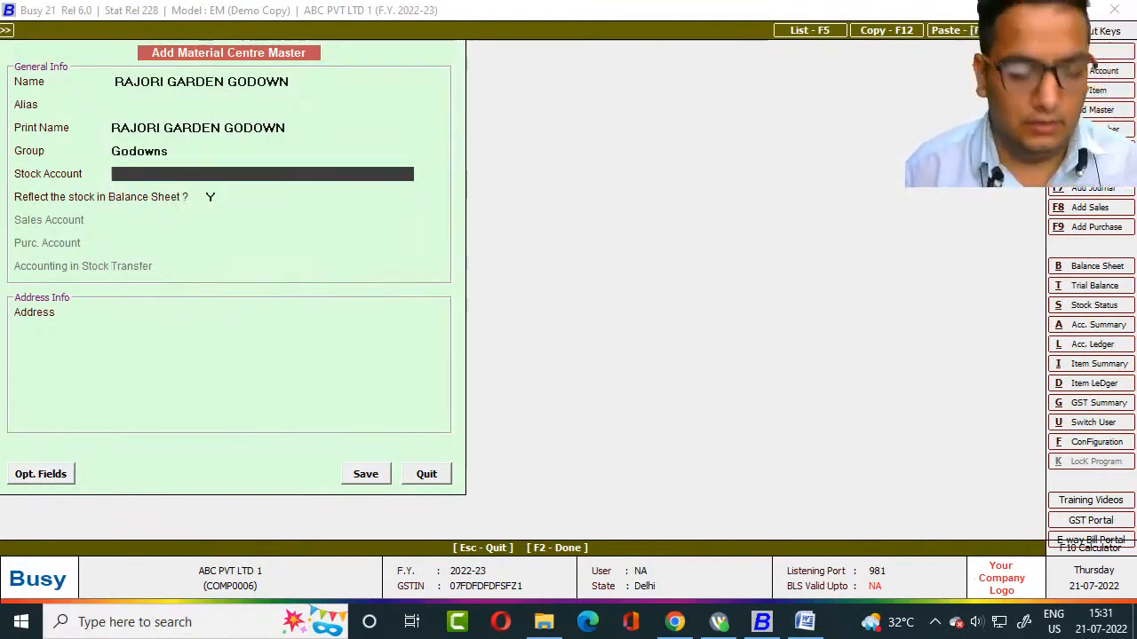
# Try to save the material centre without a stock account, and discard the entry.
pyautogui.press('F2')
pyautogui.press('Return')
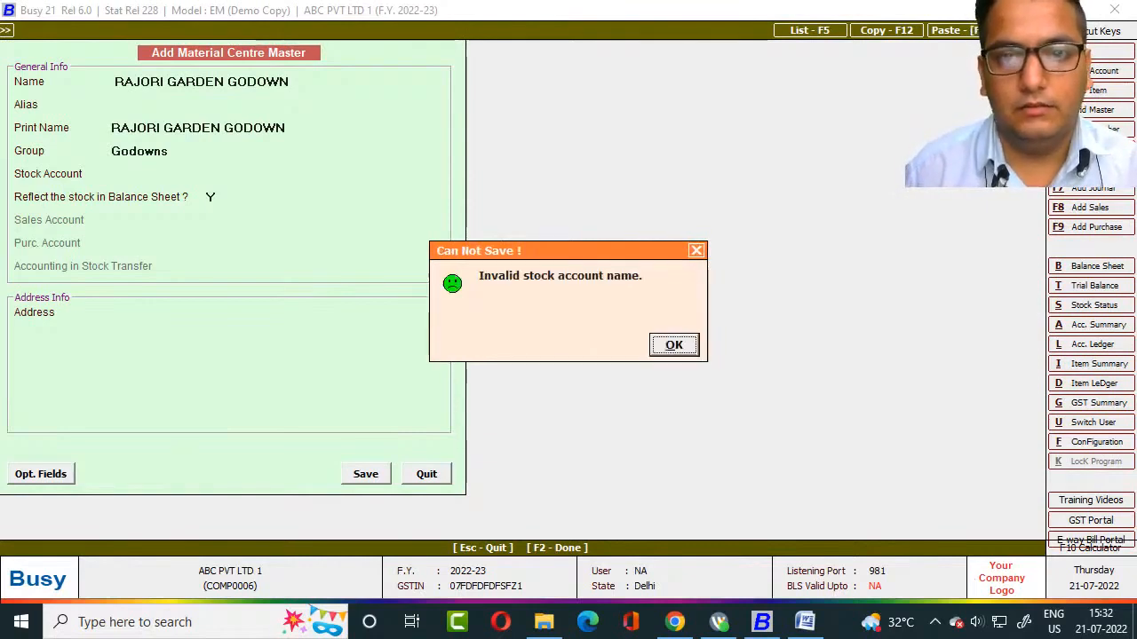
pyautogui.press('Return')
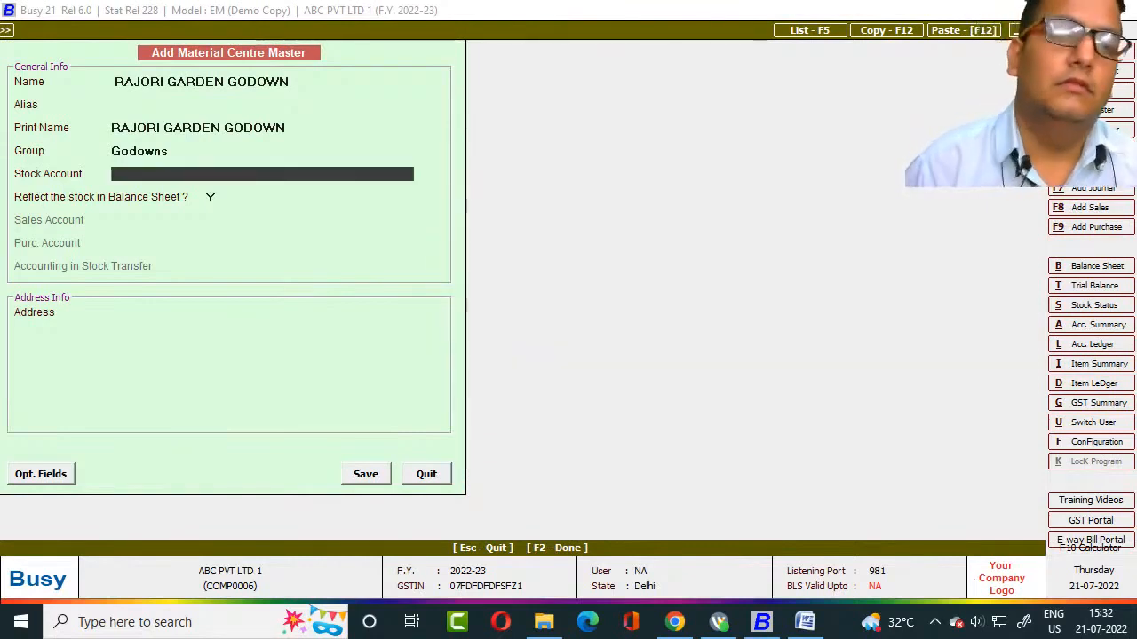
pyautogui.press('Up')
pyautogui.press('Up')
pyautogui.press('Up')
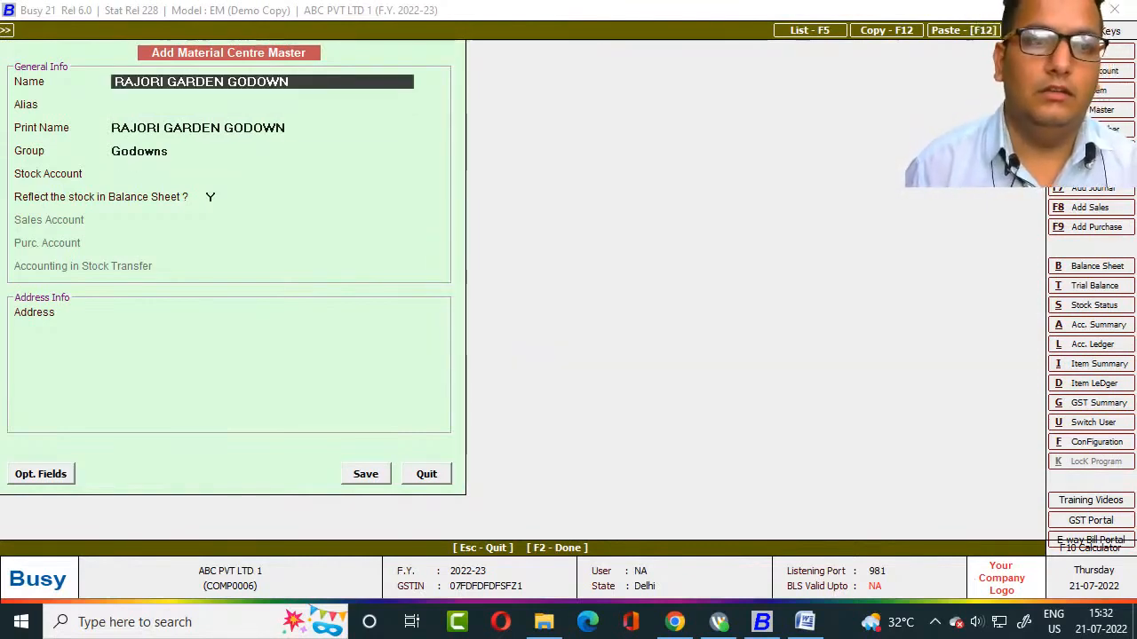
pyautogui.press('Return')
pyautogui.press('Escape')
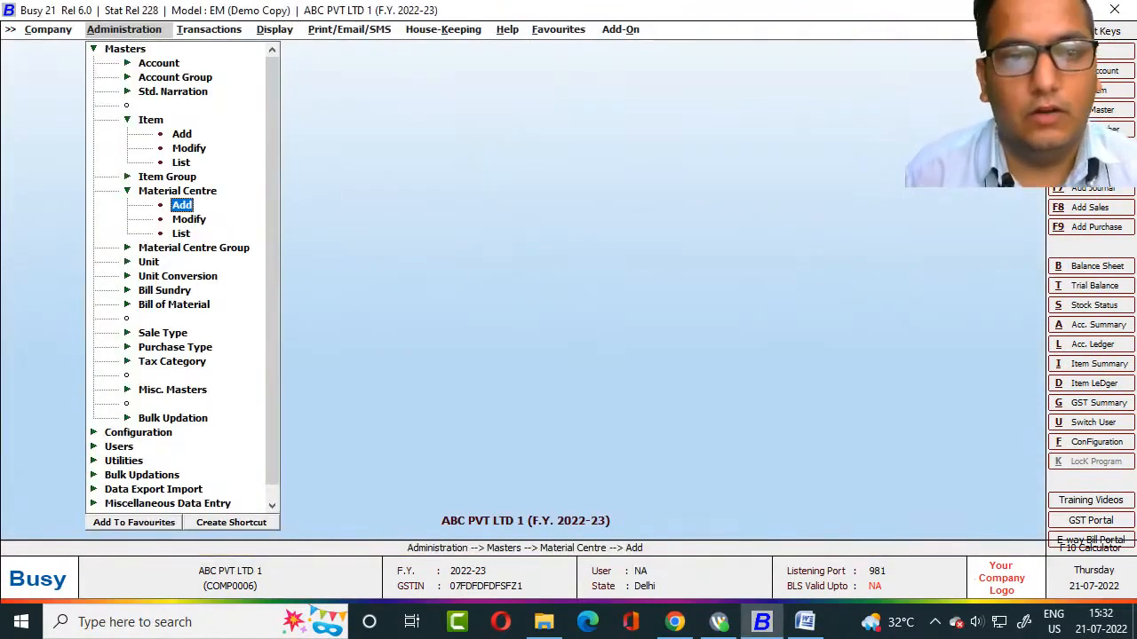
# Start a new material centre named RAJORI GARDEN GODOWN, checking the godown in the Word stock table.
pyautogui.press('Return')
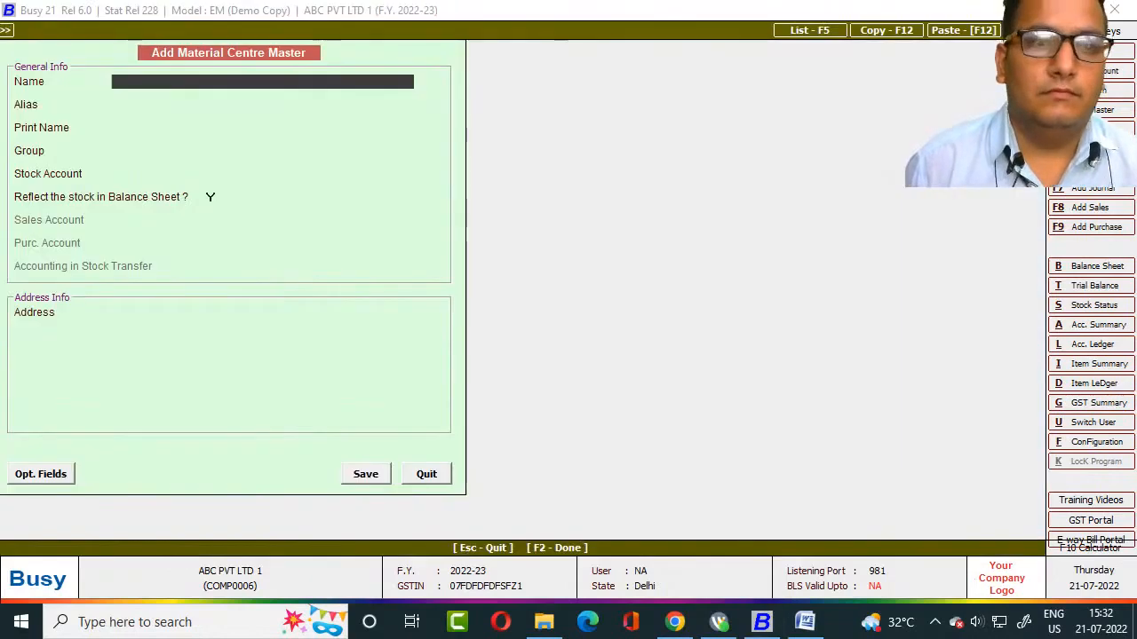
pyautogui.hotkey('alt', 'Tab')
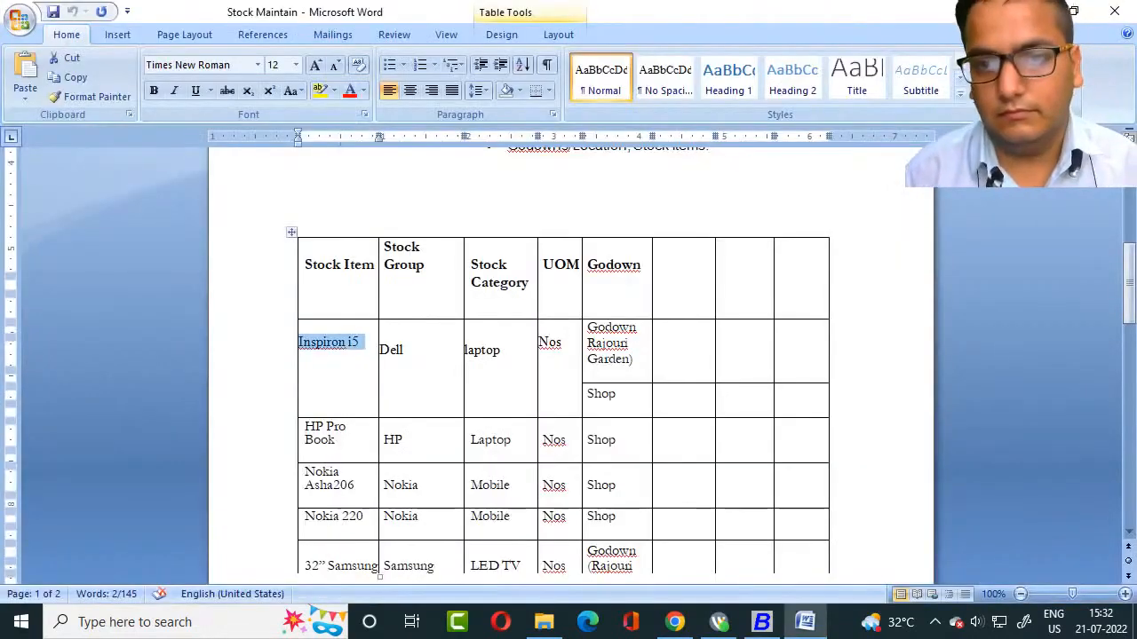
pyautogui.hotkey('alt', 'Tab')
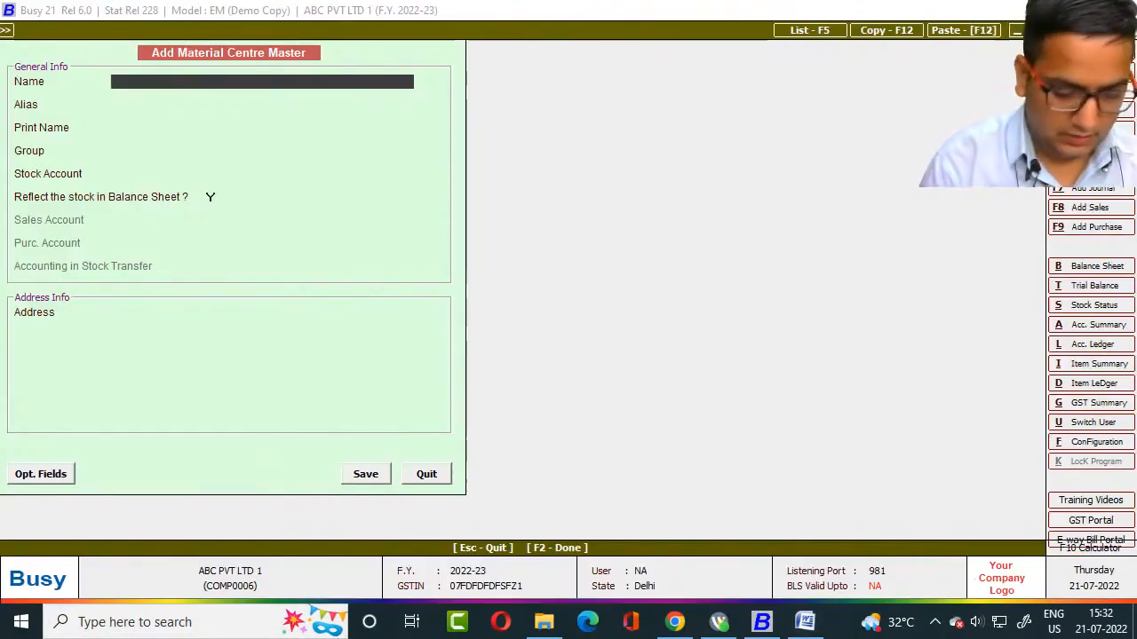
pyautogui.write('RAJORI')
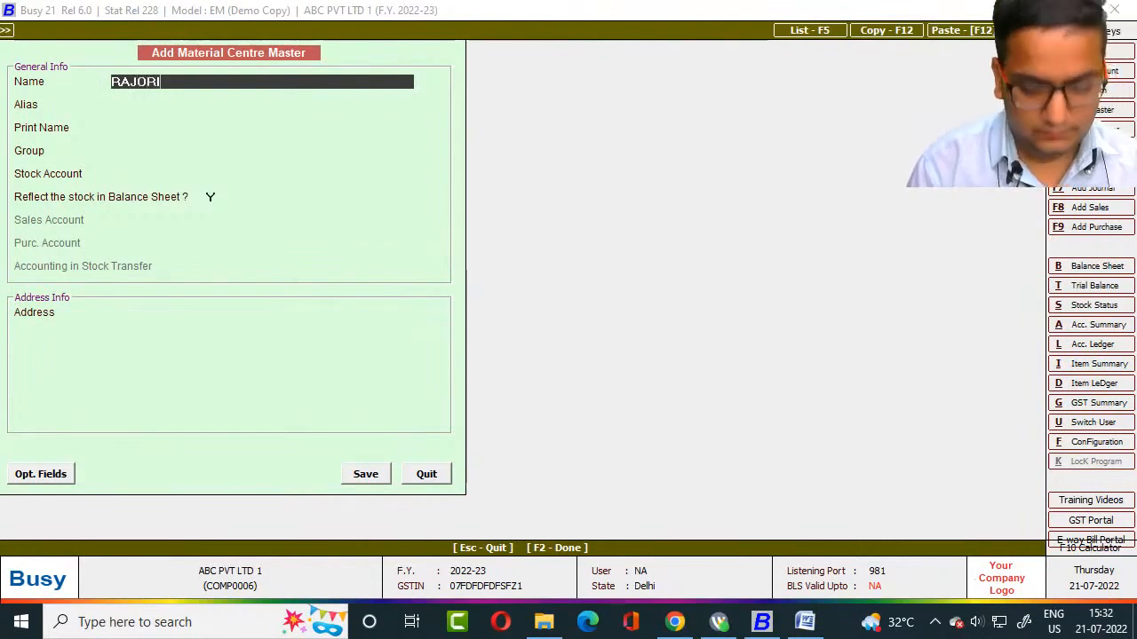
pyautogui.write(' GARDE')
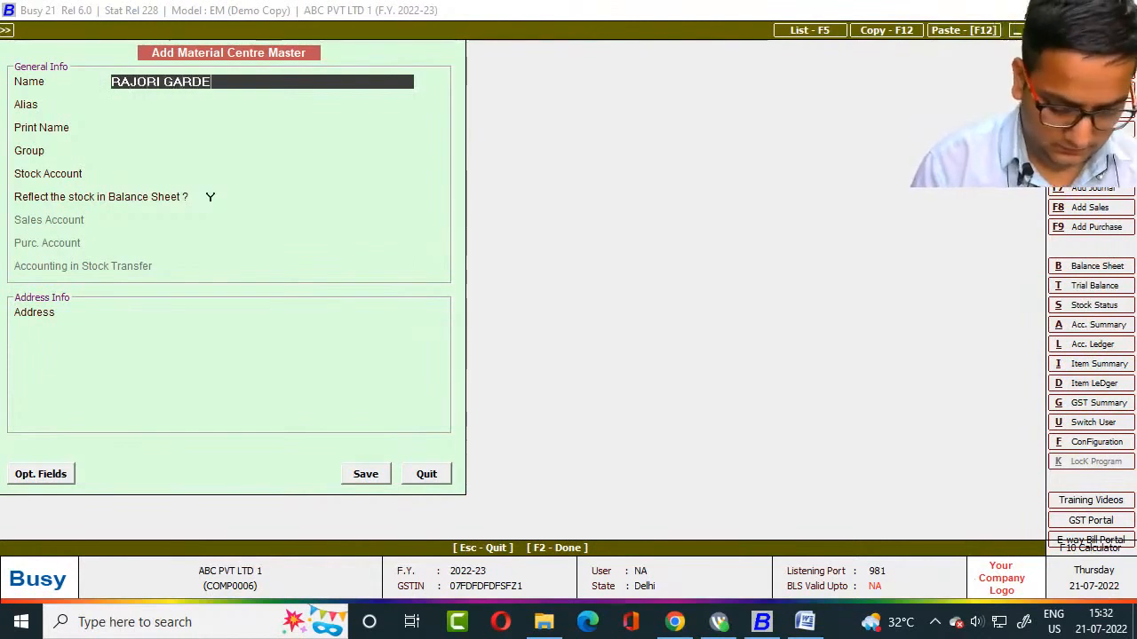
pyautogui.write('N GO')
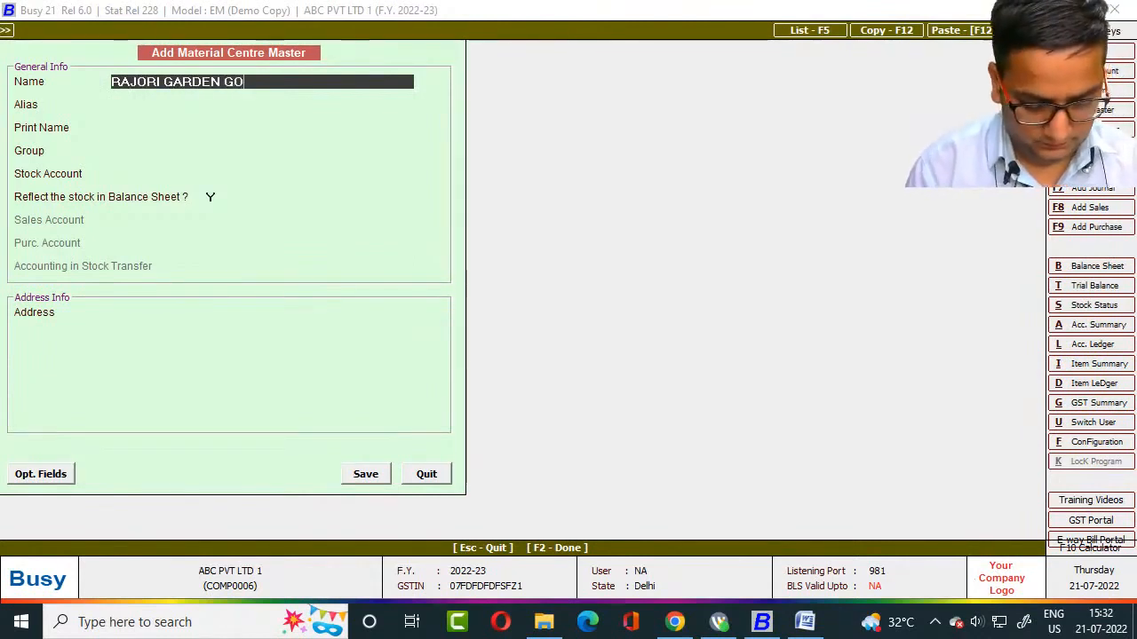
pyautogui.write('DOWN')
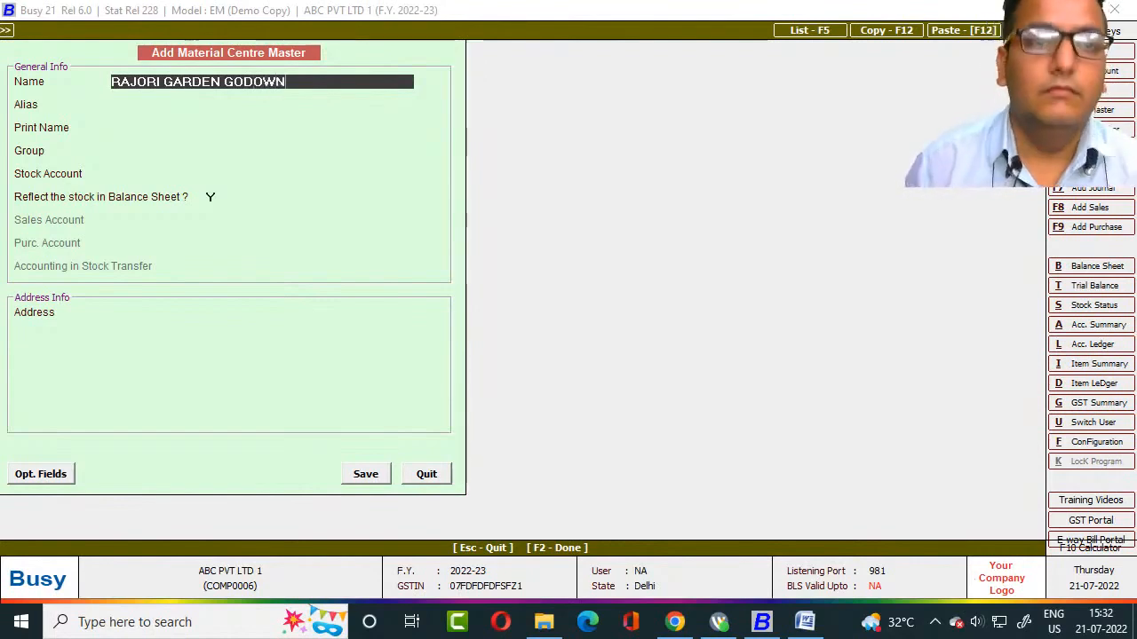
# Assign the Godowns group and the Stock account, leaving the alias blank and keeping the stock reflected in the balance sheet.
pyautogui.press('Return')
pyautogui.press('Return')
pyautogui.press('Return')
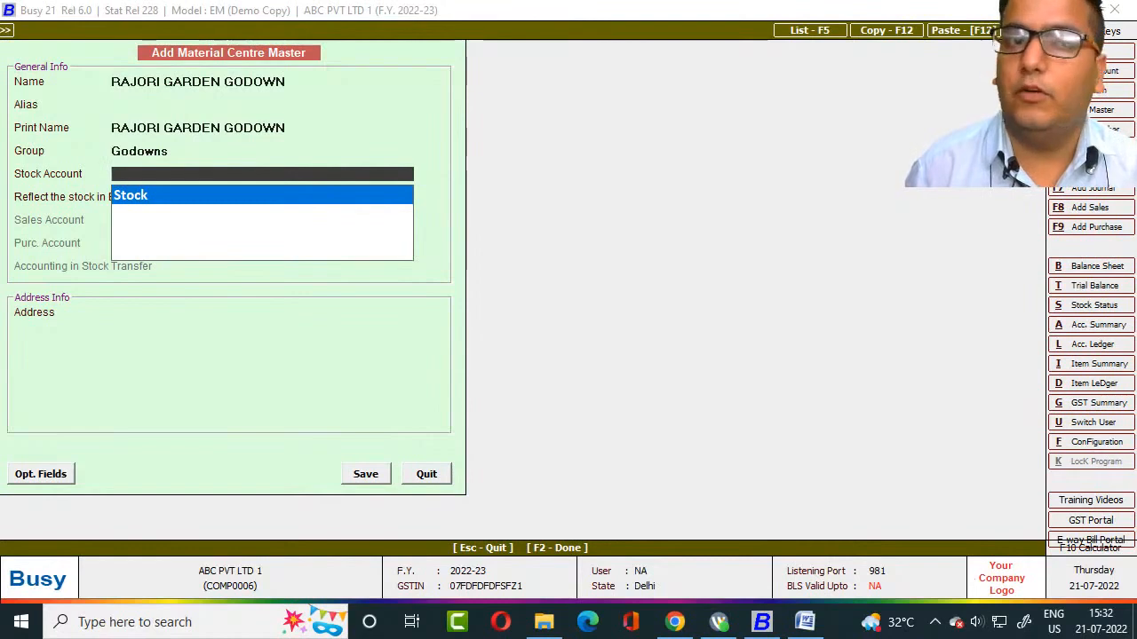
pyautogui.press('Return')
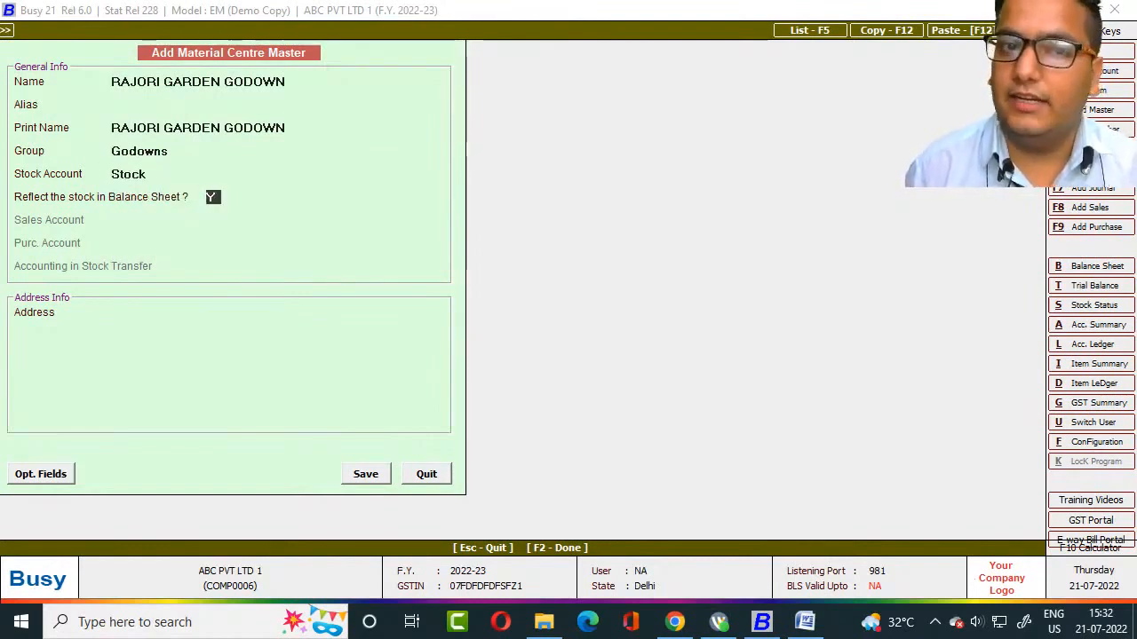
pyautogui.press('Return')
# Enter RAJORI GARDEN DELHI as the godown's address and save the material centre.
pyautogui.press('Return')
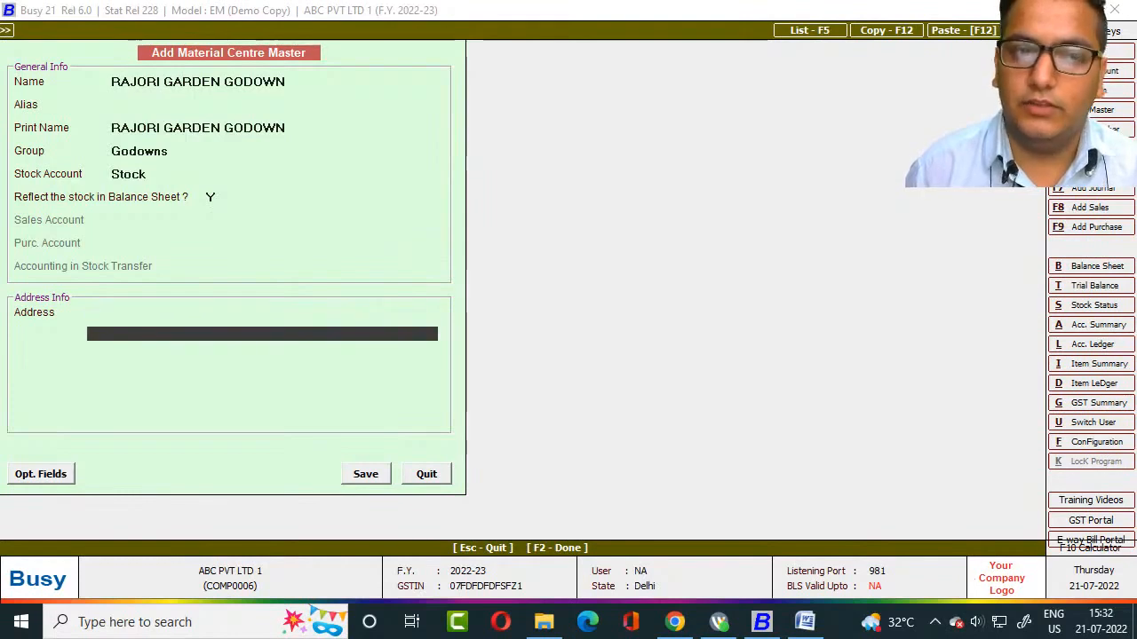
pyautogui.press('Up')
pyautogui.write('RAJ')
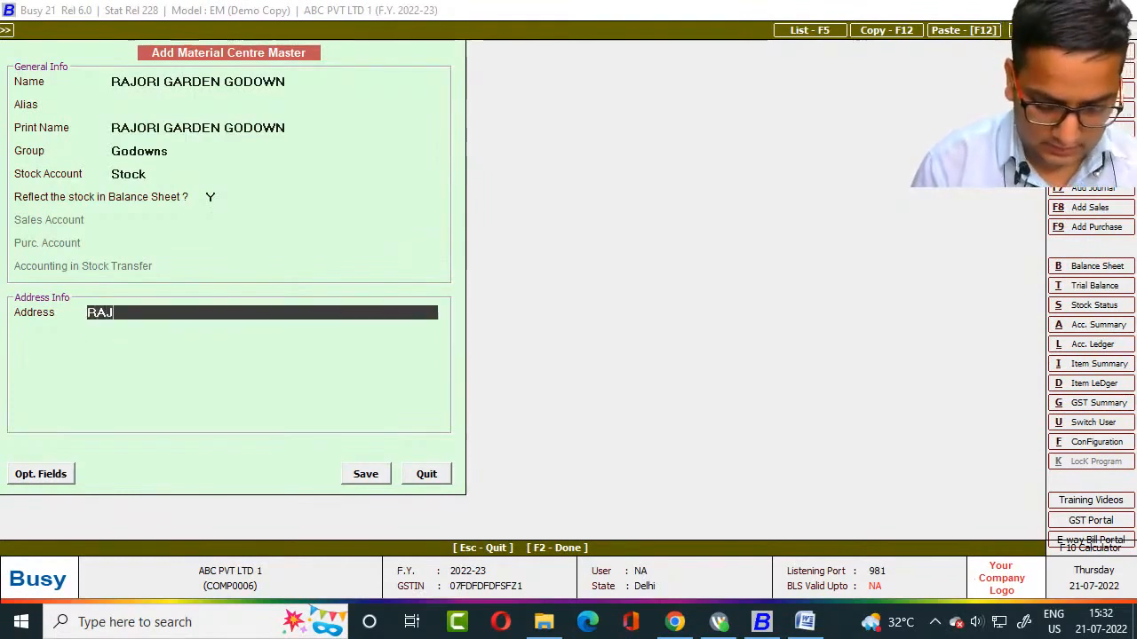
pyautogui.write('ORI GARDEN ')
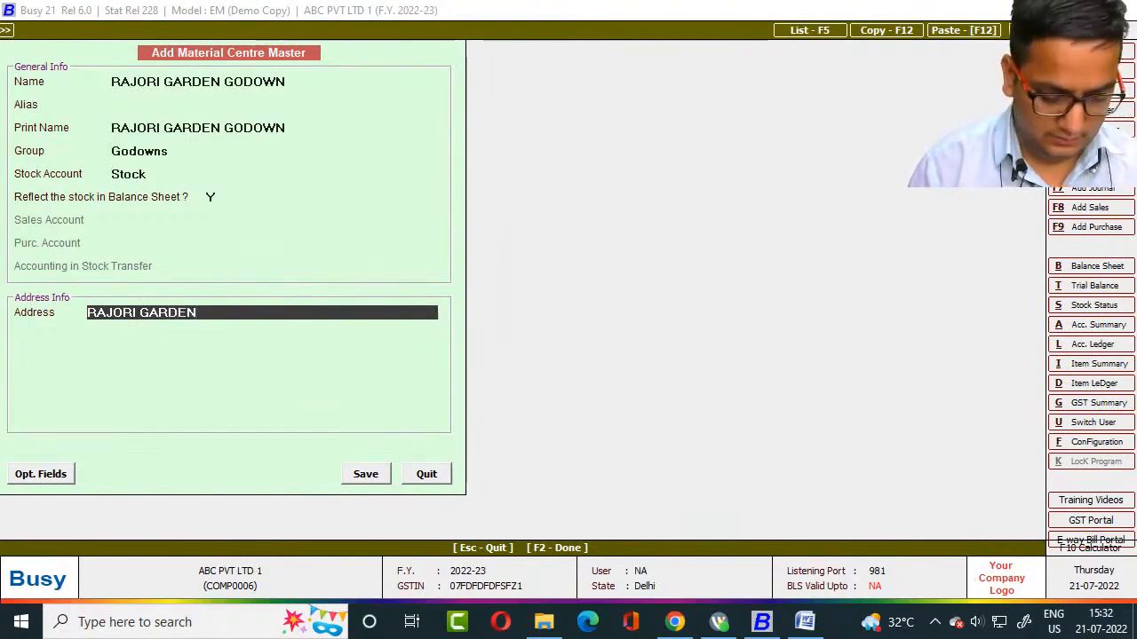
pyautogui.write('DELHI')
pyautogui.press('Return')
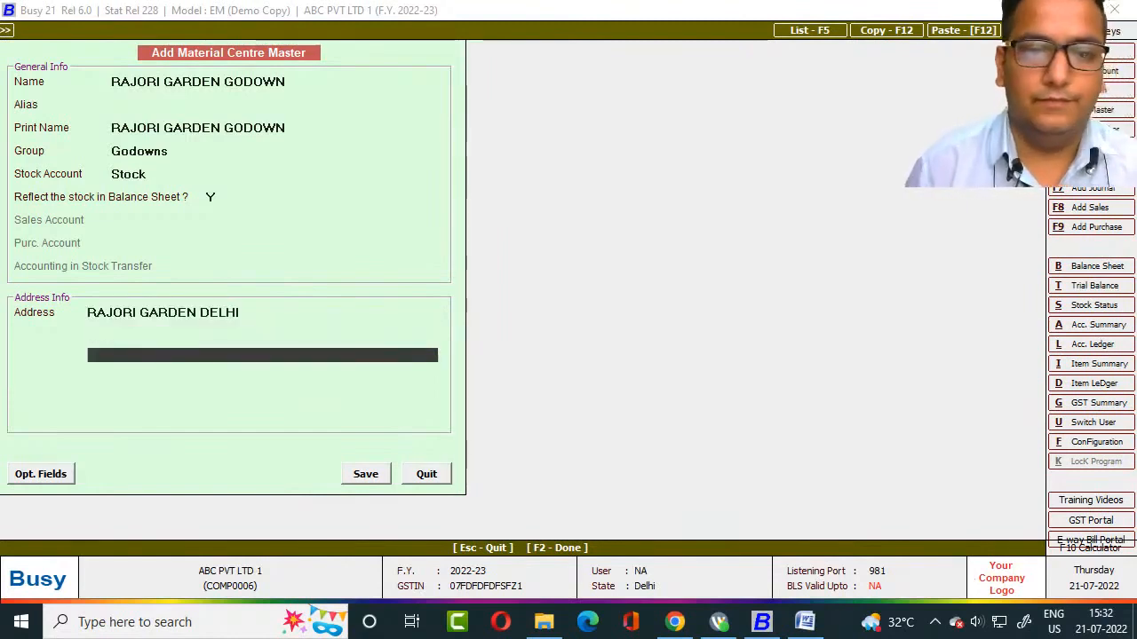
pyautogui.press('Return')
pyautogui.press('Return')
pyautogui.press('Return')
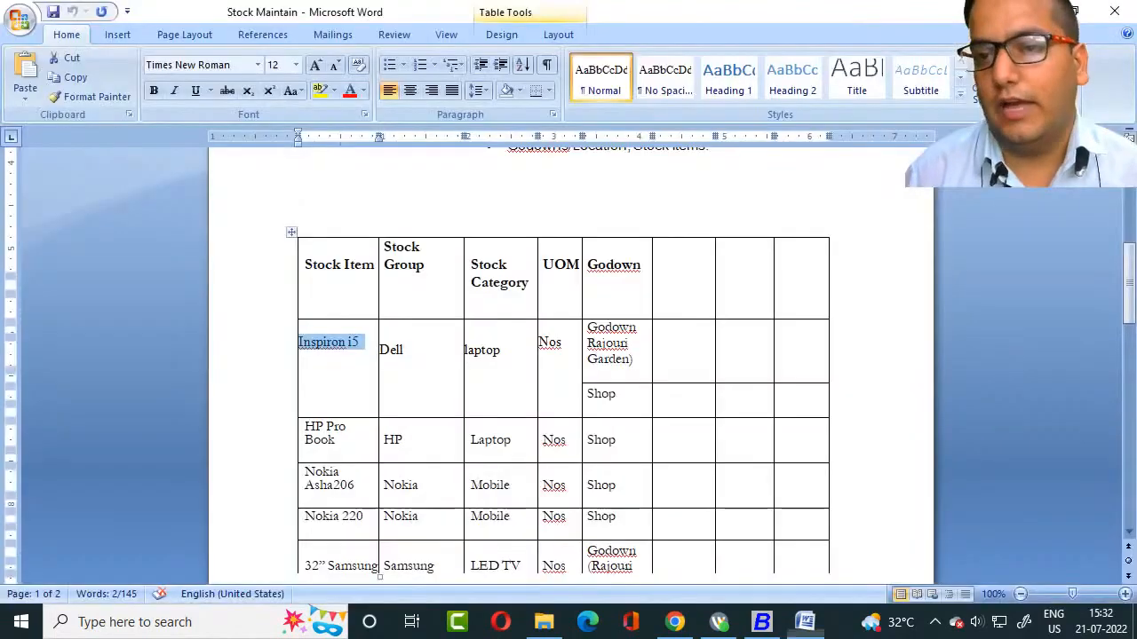
# Switch to Word and examine the Godown column of the stock table for other locations.
pyautogui.hotkey('alt', 'Tab')
pyautogui.scroll(-3, 569, 364)
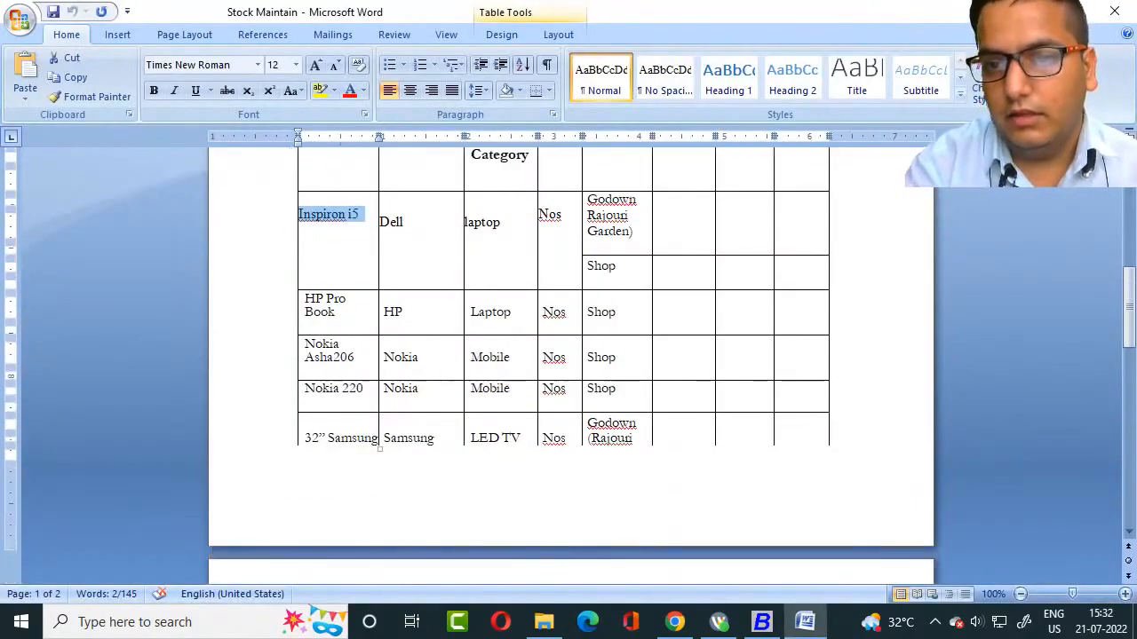
pyautogui.scroll(3, 568, 364)
pyautogui.hotkey('alt', 'Tab')
pyautogui.hotkey('alt', 'Tab')
pyautogui.scroll(-10, 569, 356)
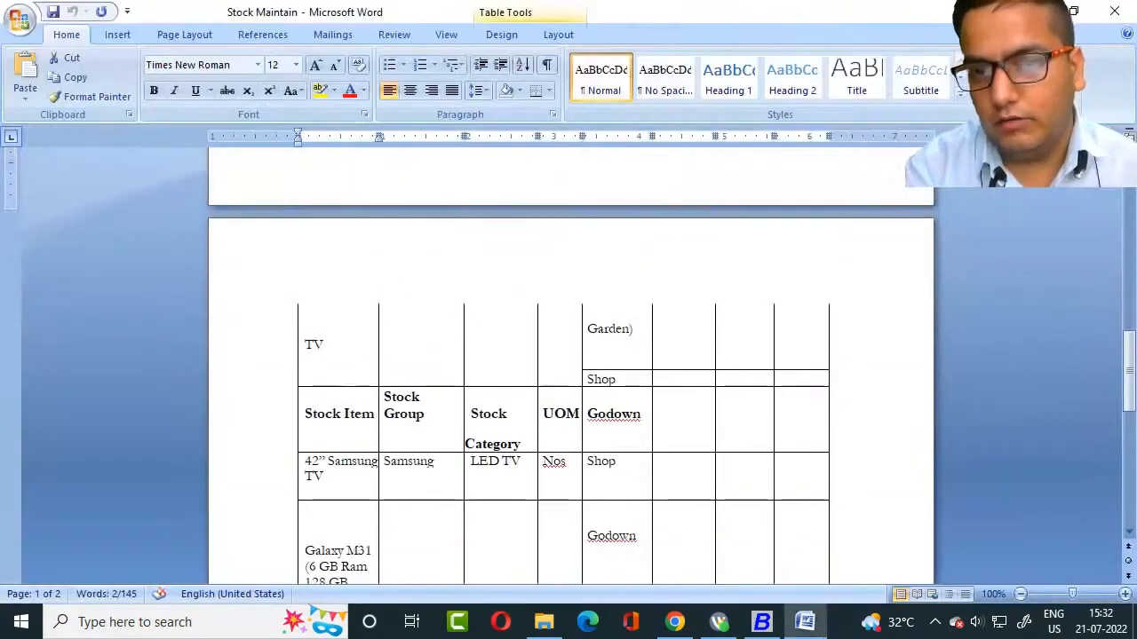
pyautogui.scroll(10, 568, 355)
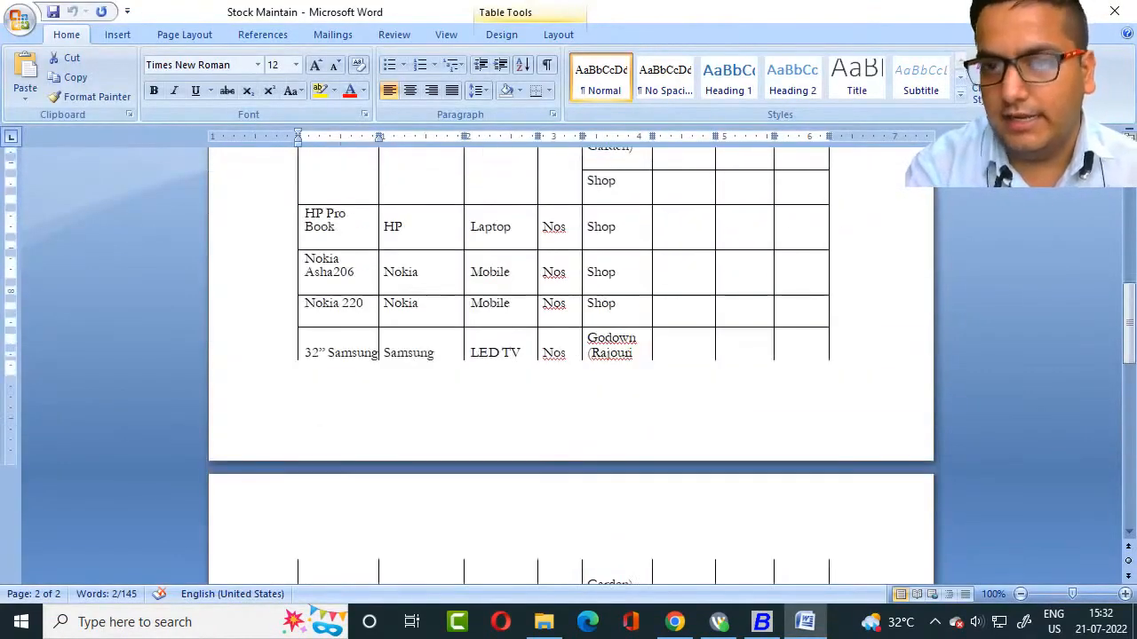
# Return to Busy and start a material centre with the name and print name SHOP, leaving the alias blank.
pyautogui.hotkey('alt', 'Tab')
pyautogui.write('SH')
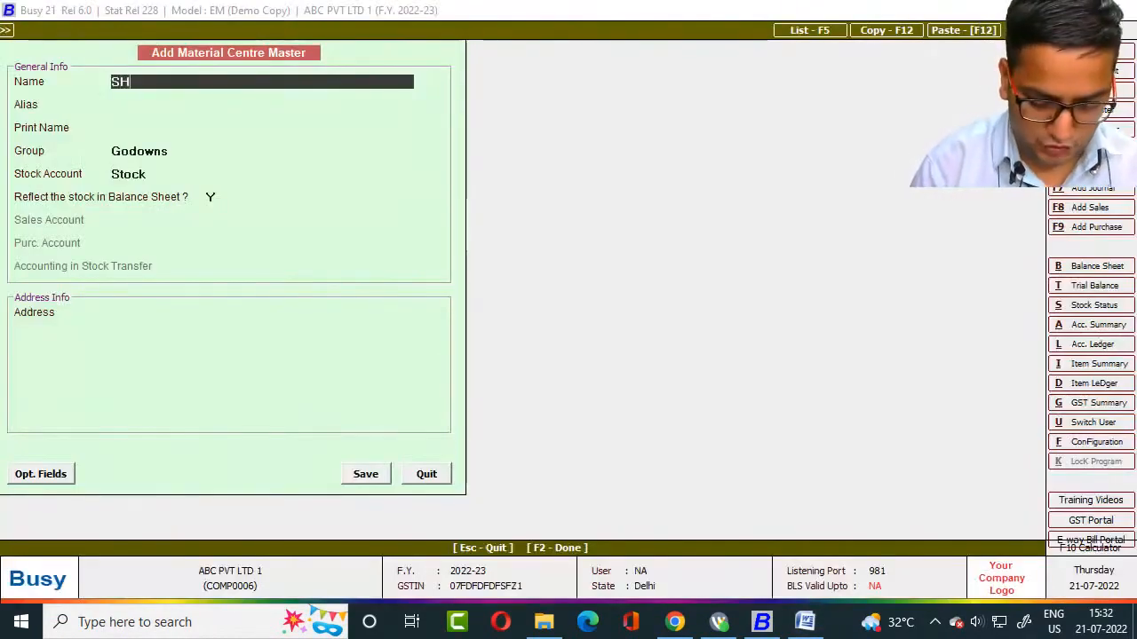
pyautogui.write('OP')
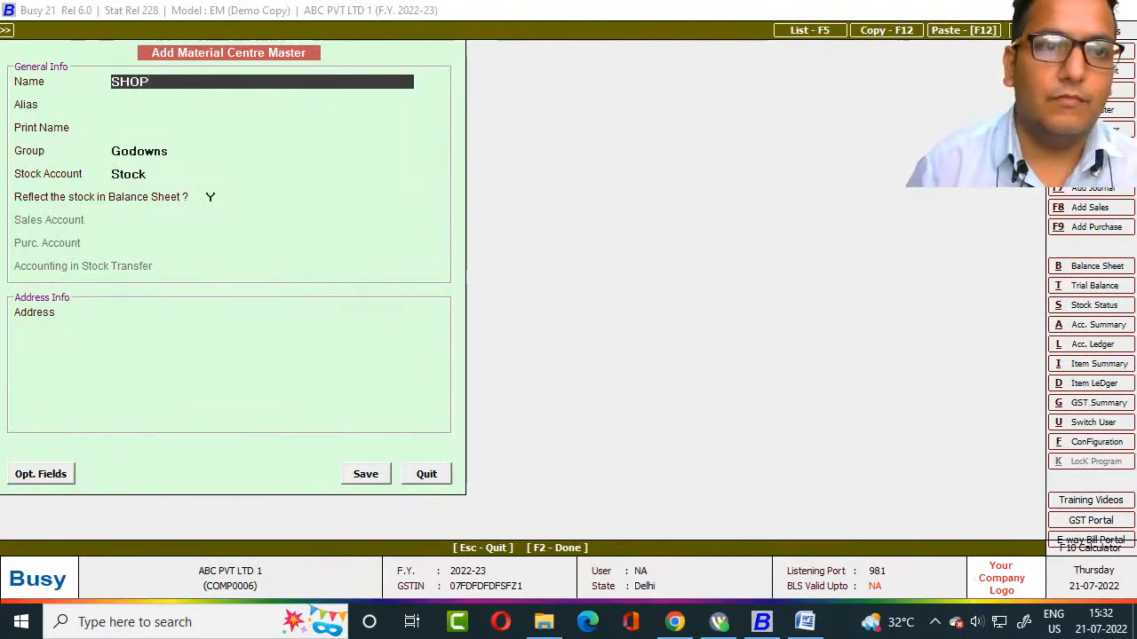
pyautogui.press('Return')
pyautogui.press('Return')
pyautogui.press('Return')
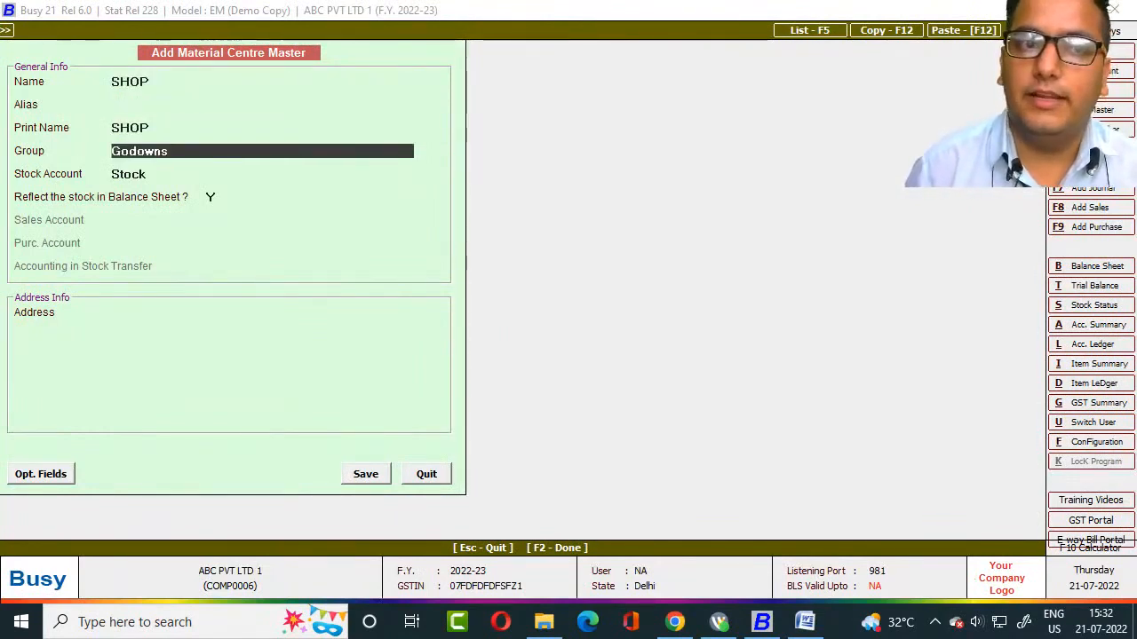
# Keep the Godowns group, Stock account and balance sheet setting Y for SHOP, and enter MAIN SHOP as its address.
pyautogui.press('Return')
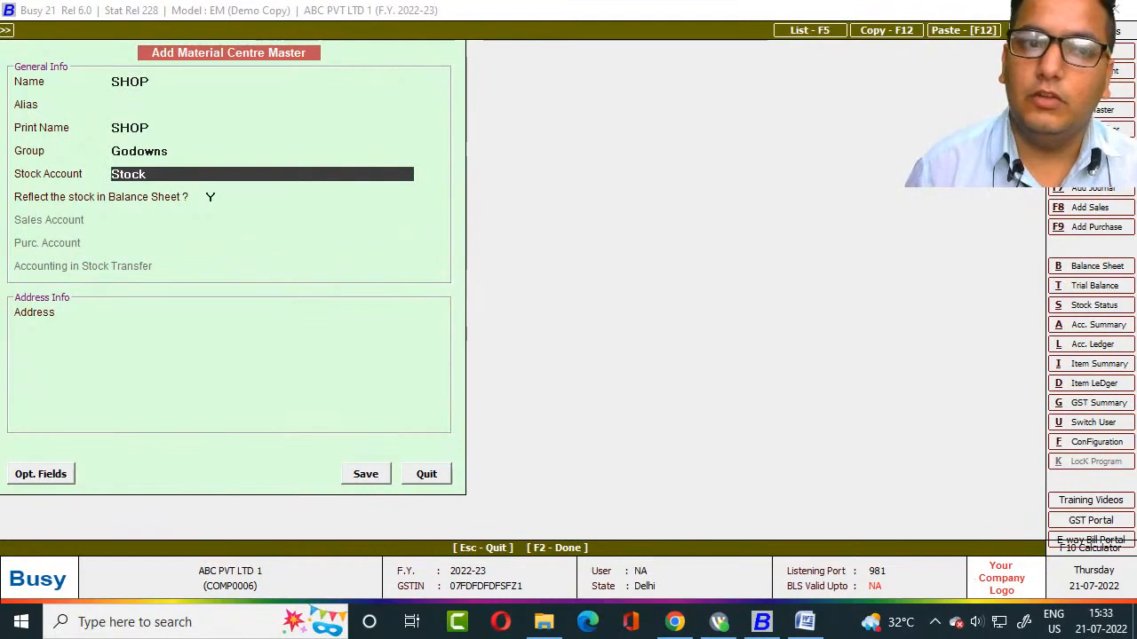
pyautogui.press('Return')
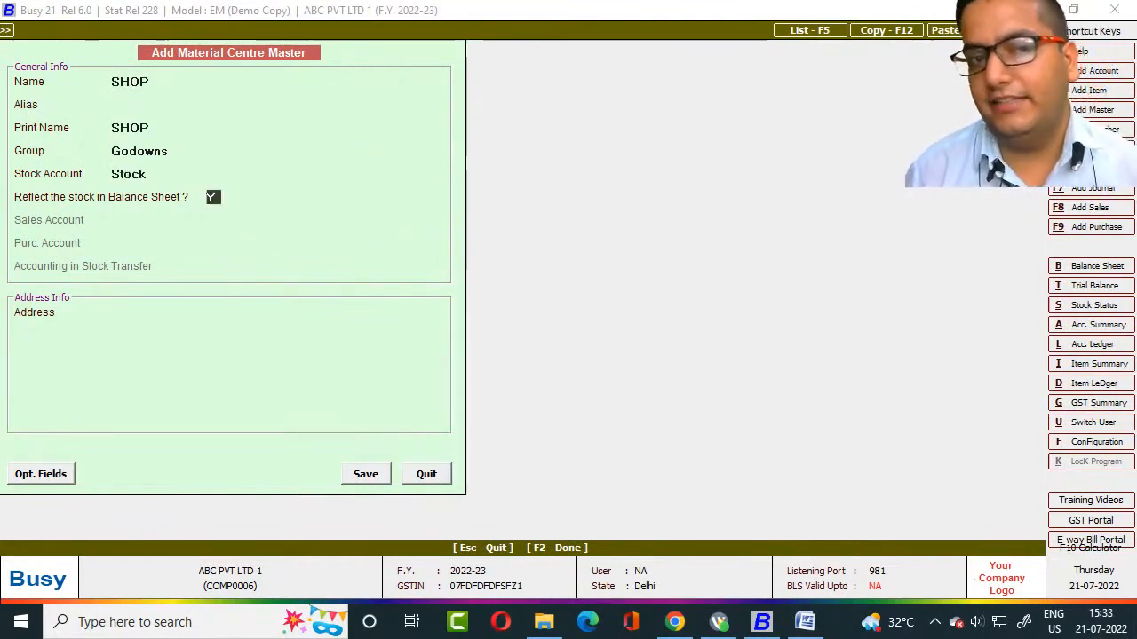
pyautogui.press('Return')
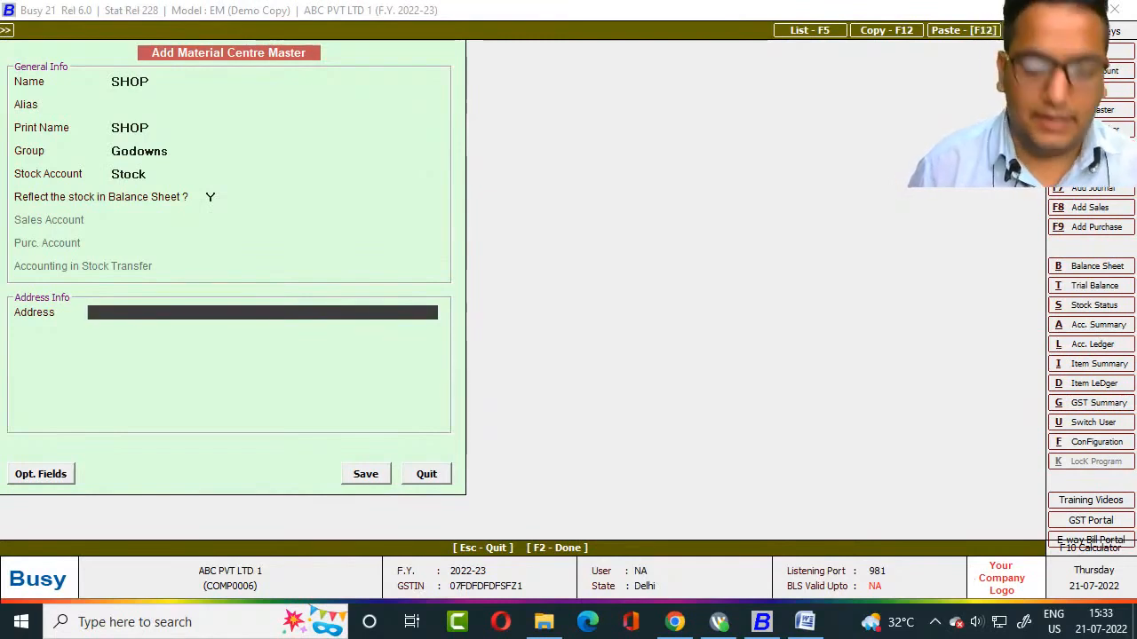
pyautogui.write('MAIN S')
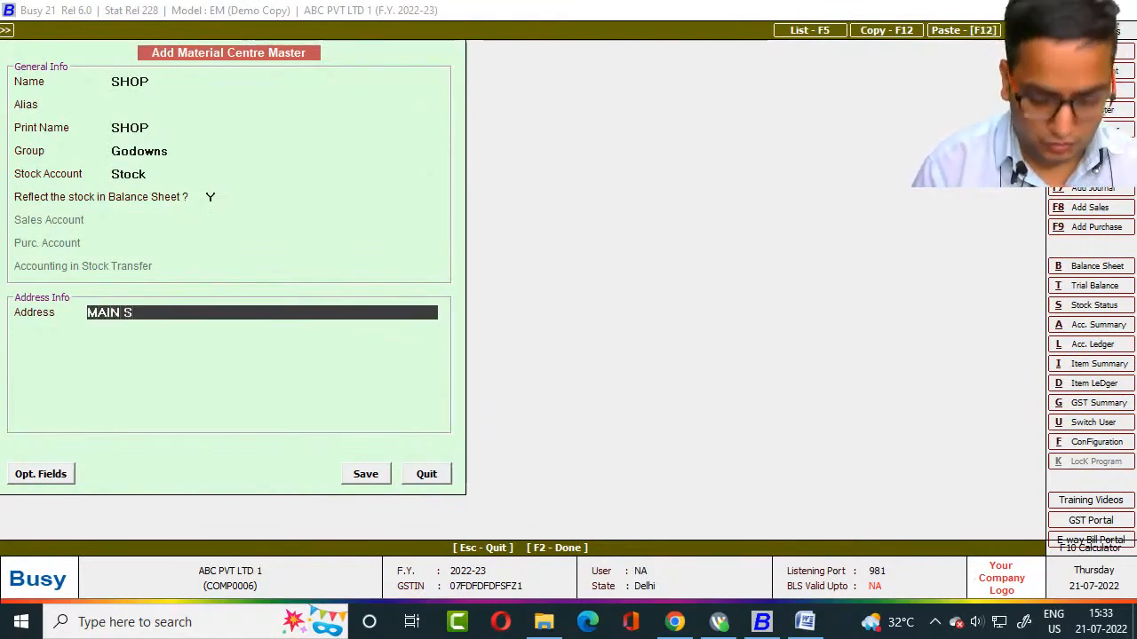
pyautogui.write('HOP')
pyautogui.press('Return')
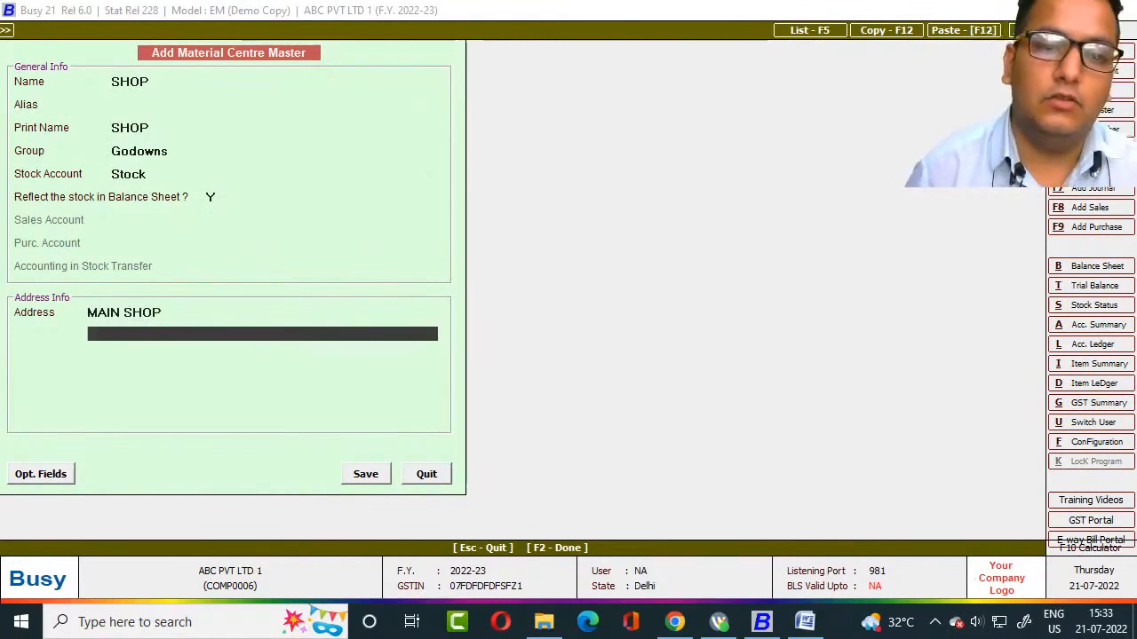
# Save the SHOP material centre and leave the material centre form.
pyautogui.press('Return')
pyautogui.press('Return')
pyautogui.press('Return')
pyautogui.press('Return')
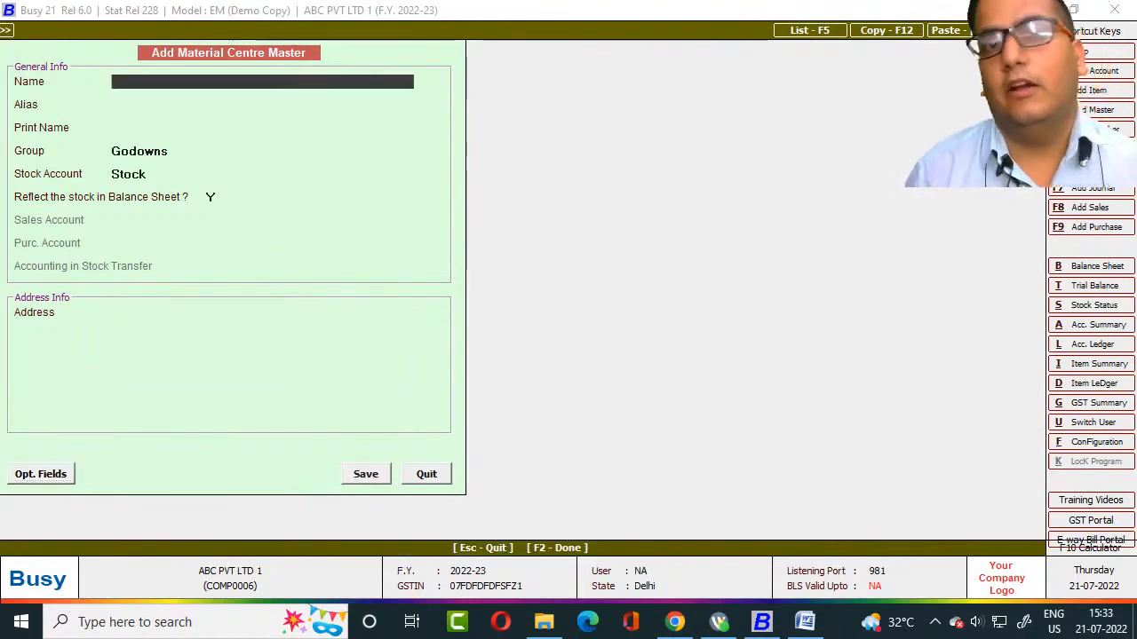
pyautogui.press('Escape')
pyautogui.press('Escape')
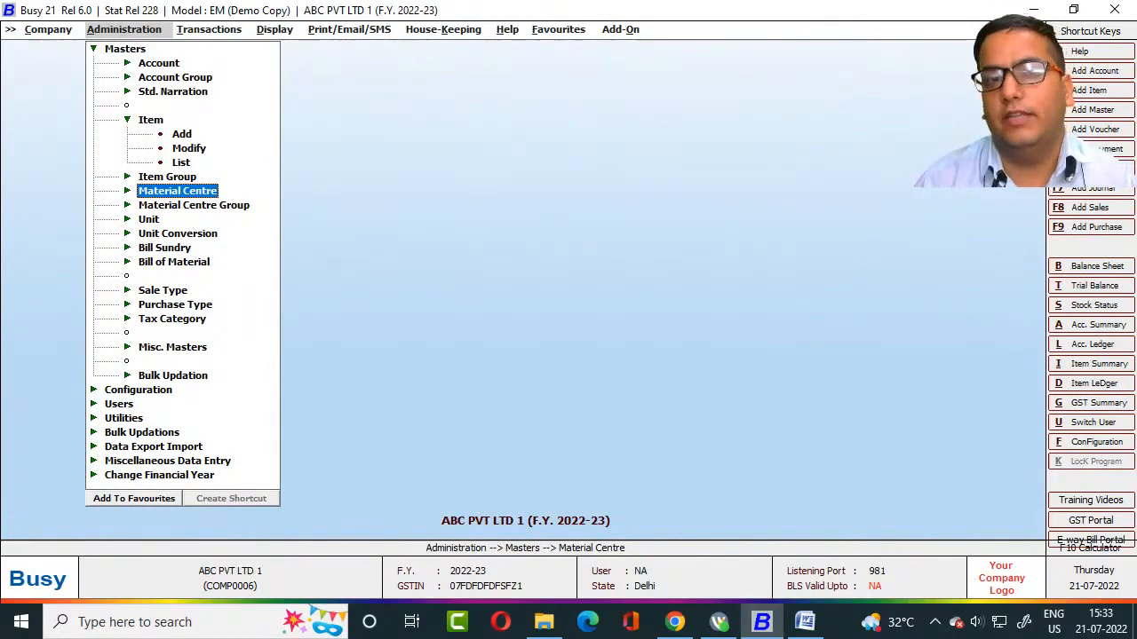
# Open a blank item master to add another stock item.
pyautogui.press('Up')
pyautogui.press('Up')
pyautogui.press('Up')
pyautogui.press('Up')
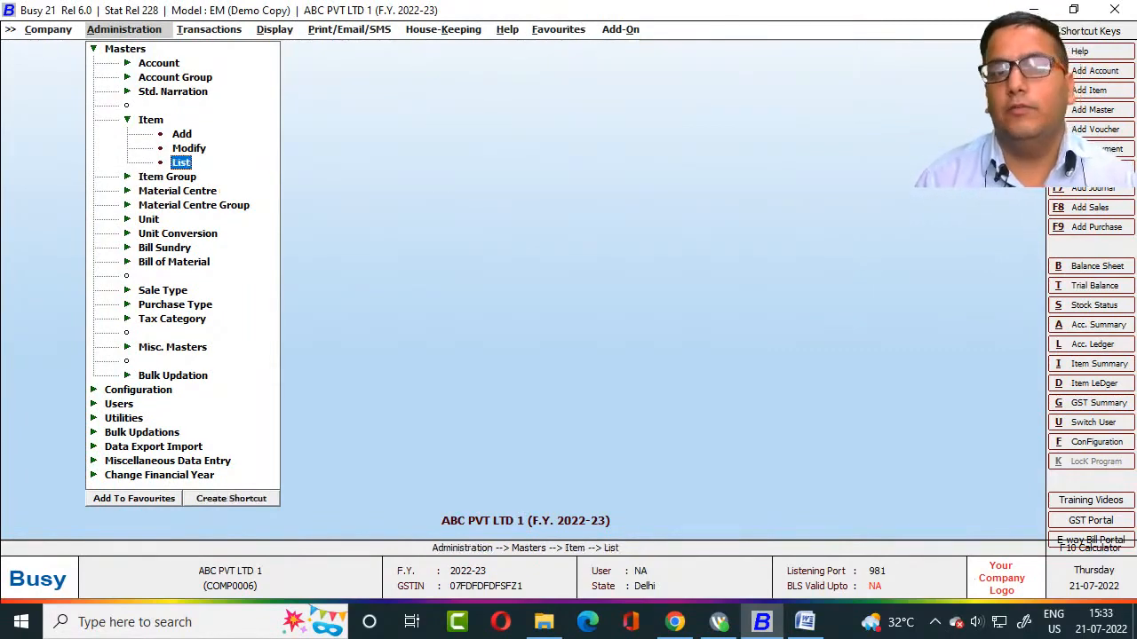
pyautogui.press('Return')
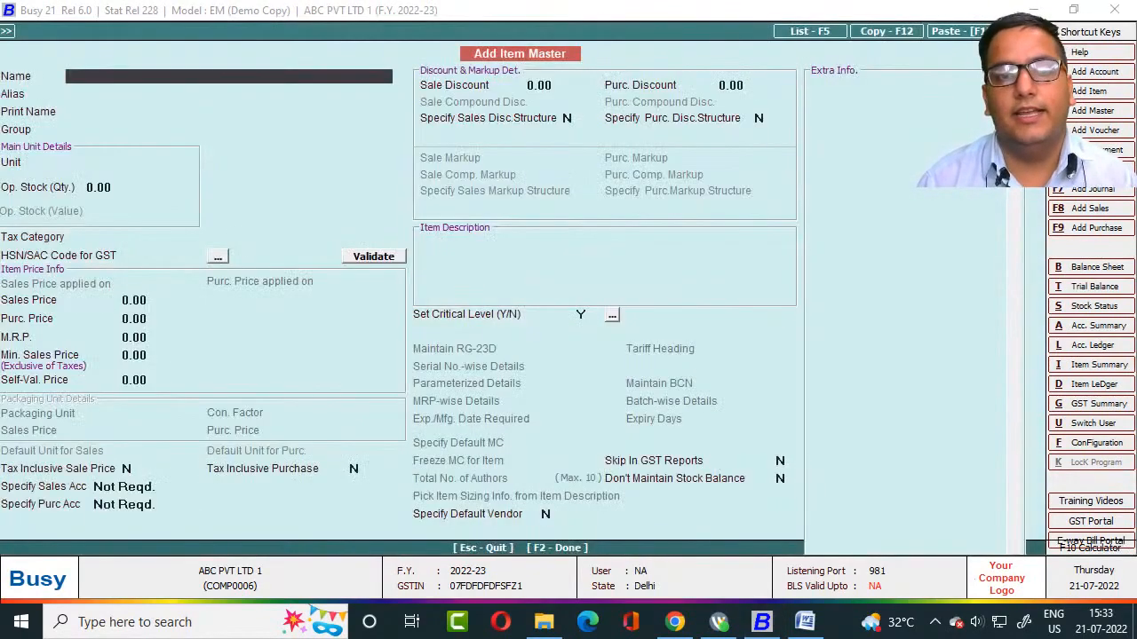
# Copy HP Pro Book from the Word stock table into Busy as the item's name and print name, leaving the alias blank.
pyautogui.hotkey('alt', 'Tab')
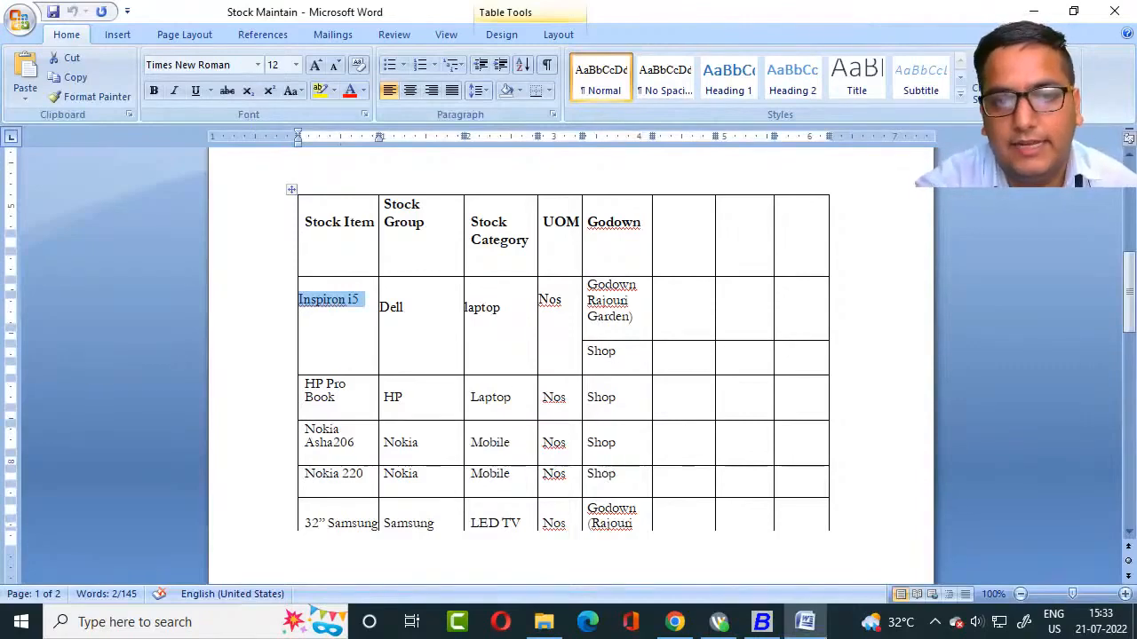
pyautogui.moveTo(305, 384); pyautogui.dragTo(377, 401)
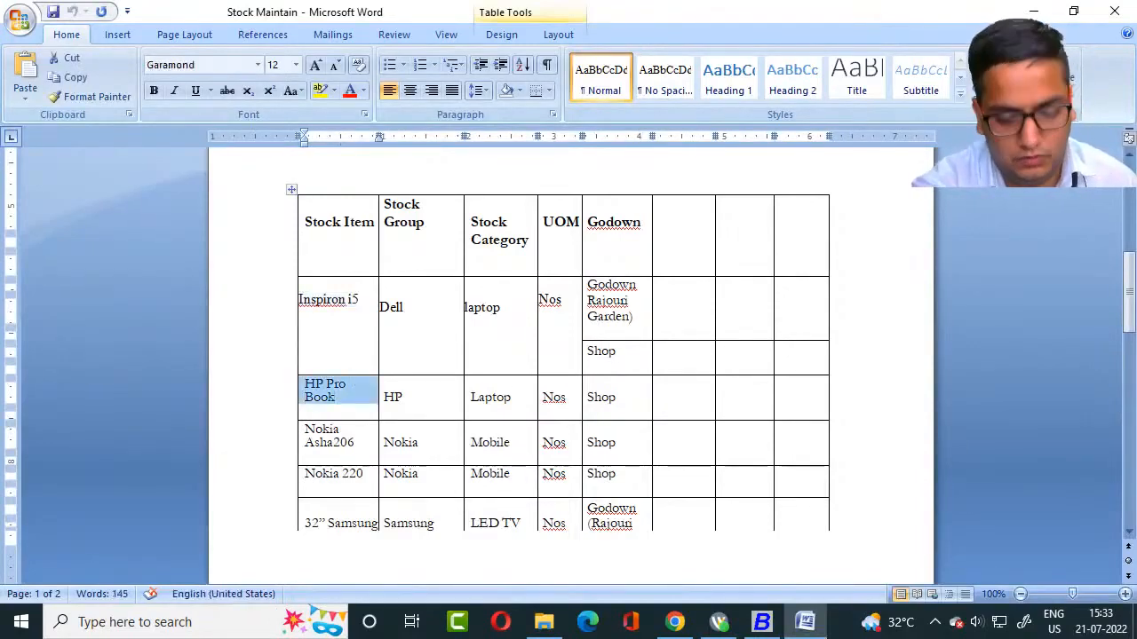
pyautogui.hotkey('ctrl', 'c')
pyautogui.hotkey('alt', 'Tab')
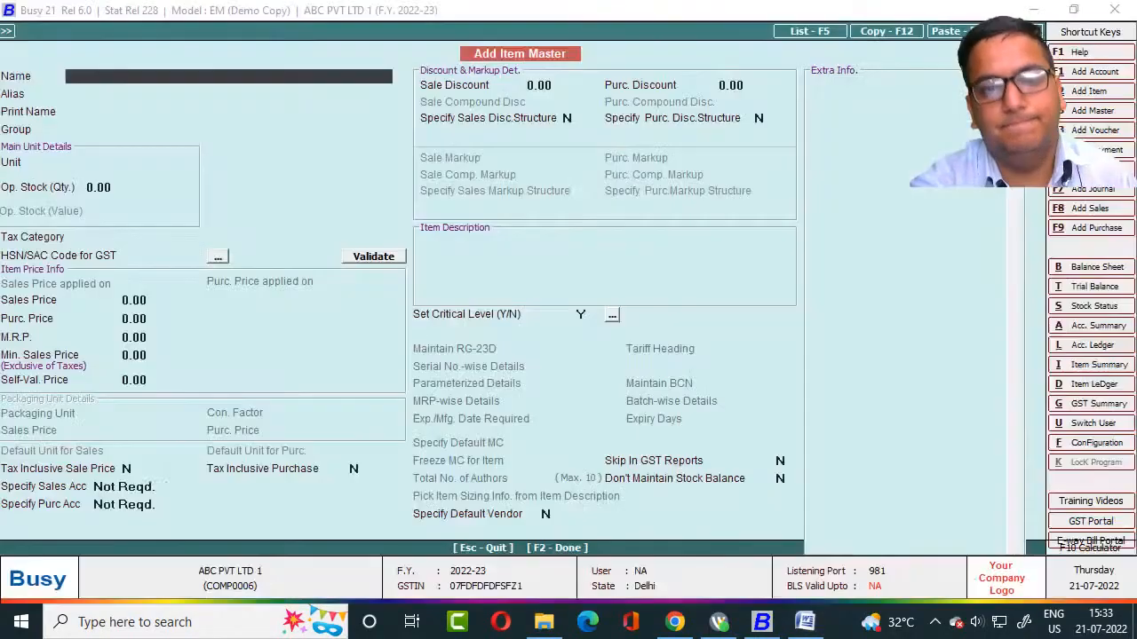
pyautogui.hotkey('ctrl', 'v')
pyautogui.press('Return')
pyautogui.press('Return')
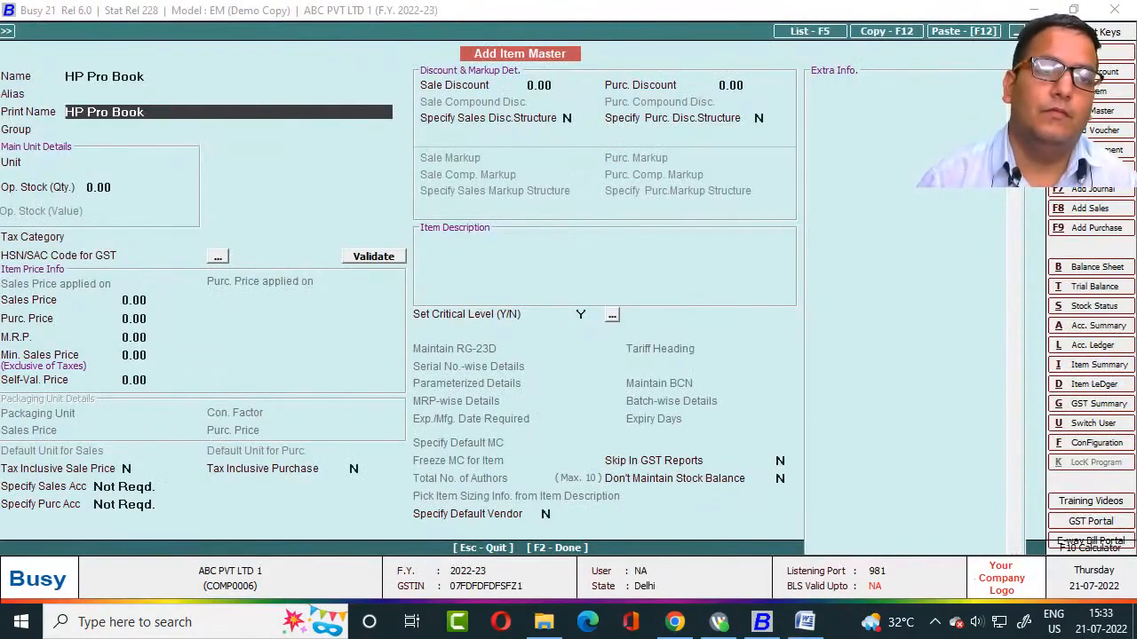
pyautogui.press('Return')
# Check the item's stock group in Word, and start a non-primary item group named HP in Busy with a blank alias.
pyautogui.hotkey('alt', 'Tab')
pyautogui.hotkey('alt', 'Tab')
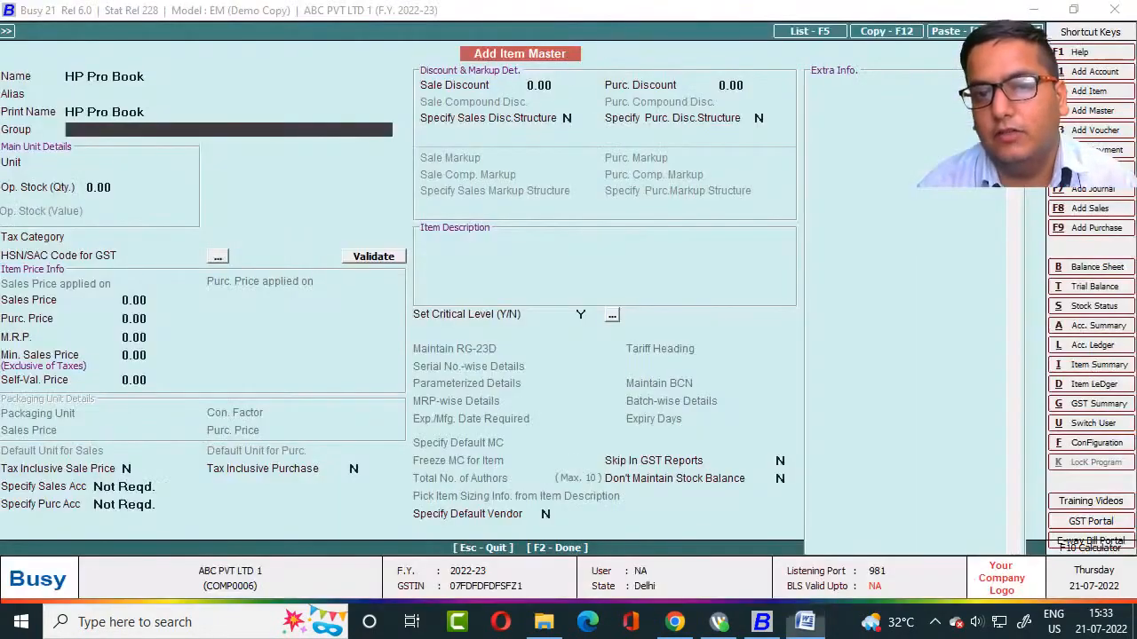
pyautogui.hotkey('alt', 'Tab')
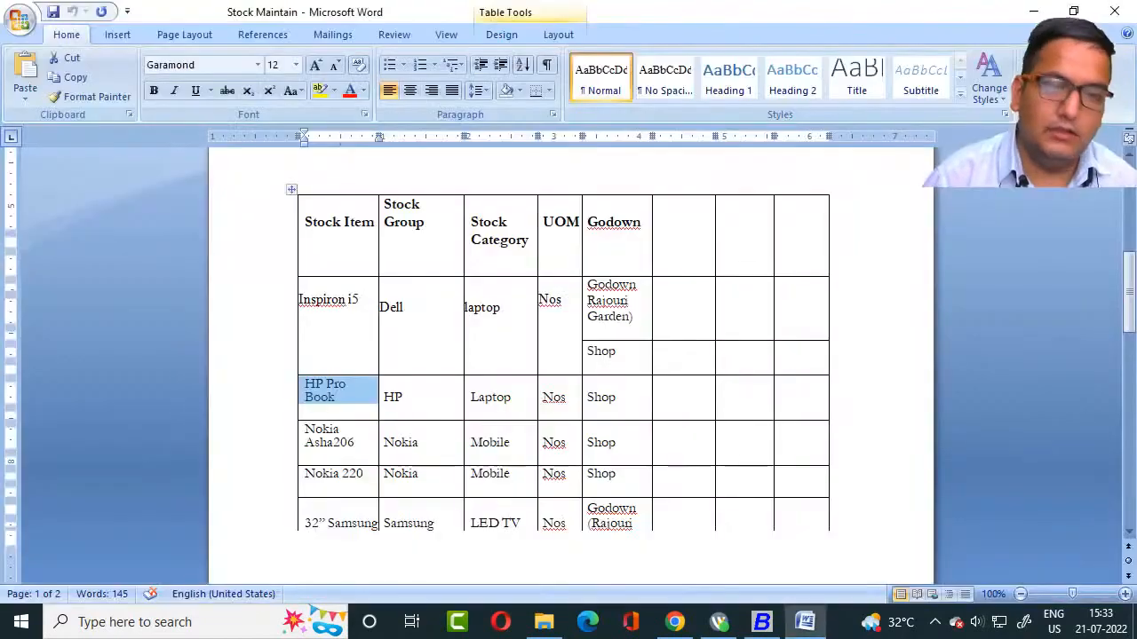
pyautogui.hotkey('alt', 'Tab')
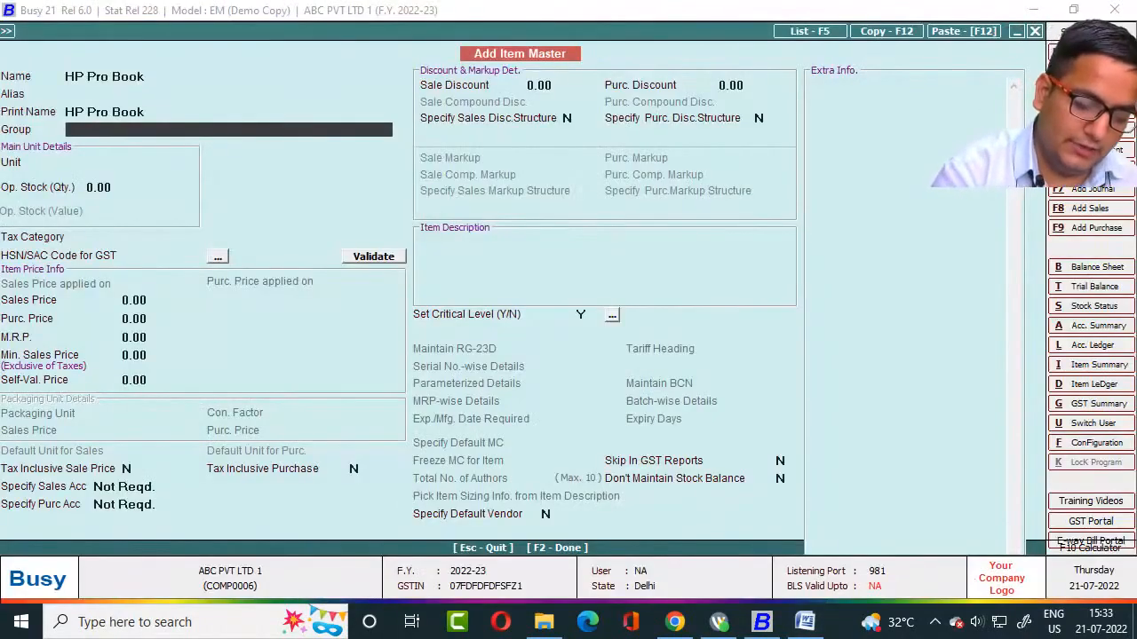
pyautogui.press('F3')
pyautogui.write('HP')
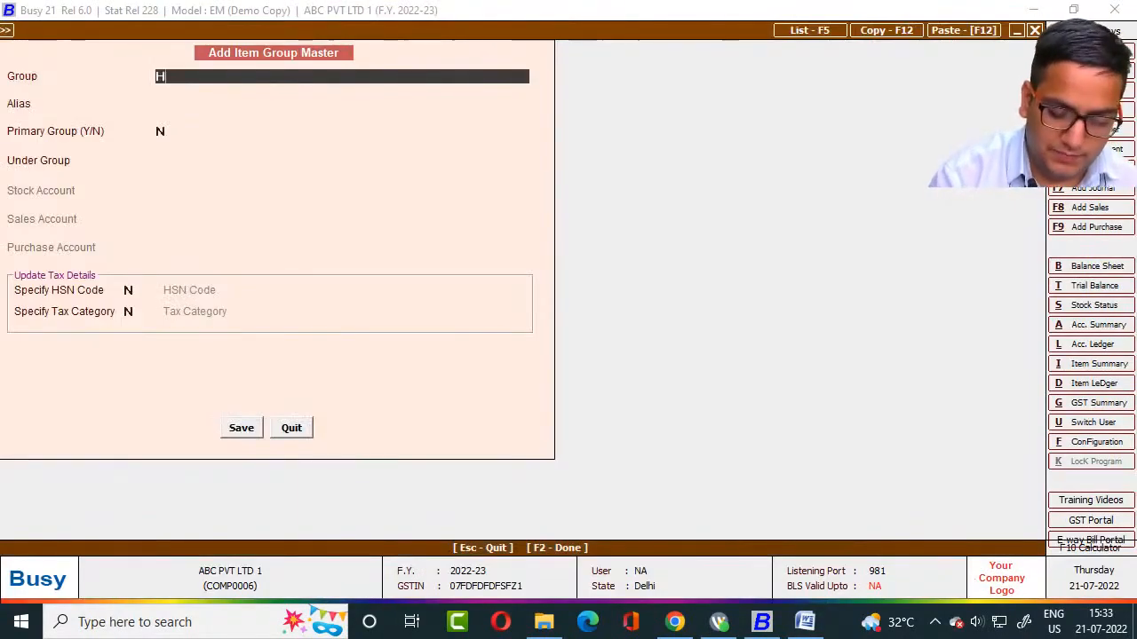
pyautogui.press('Return')
pyautogui.press('Return')
pyautogui.press('Return')
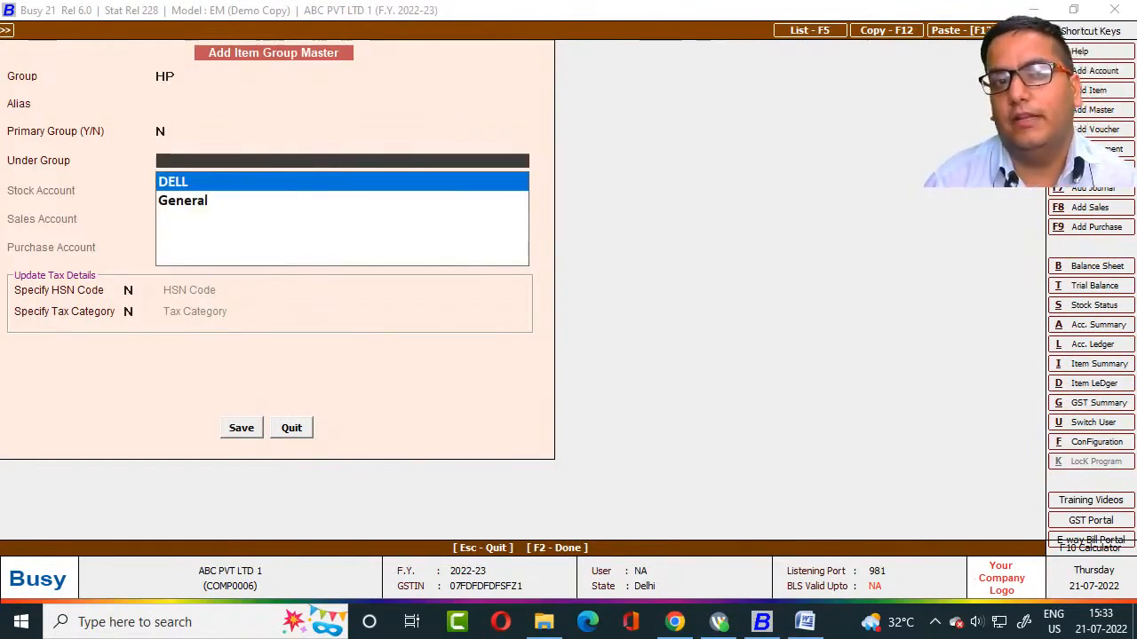
# Place the HP group under General, save it and assign it to HP Pro Book.
pyautogui.press('Down')
pyautogui.press('Return')
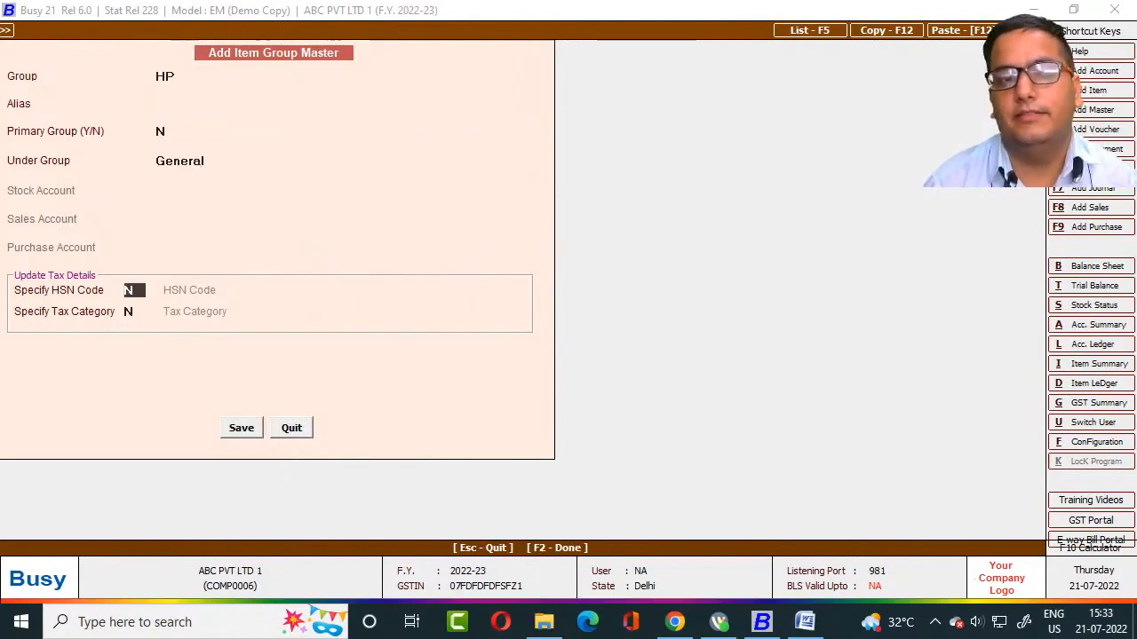
pyautogui.press('F2')
pyautogui.press('Return')
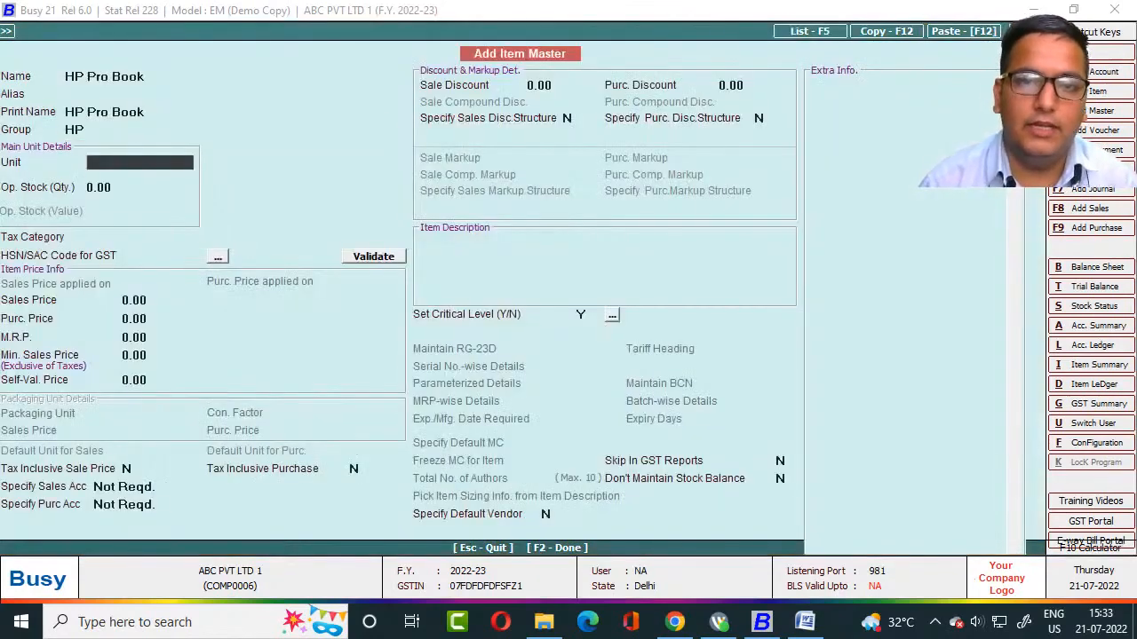
# Check HP Pro Book's unit in the Word table and set the item's unit to NOS in Busy.
pyautogui.hotkey('alt', 'Tab')
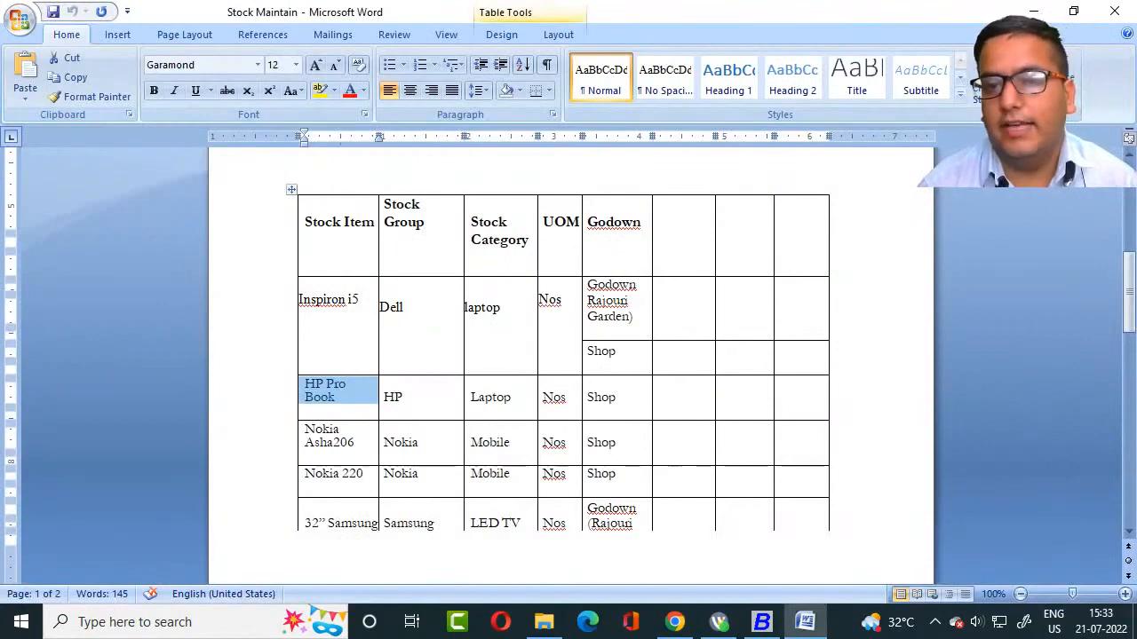
pyautogui.hotkey('alt', 'Tab')
pyautogui.write('nos')
pyautogui.press('Return')
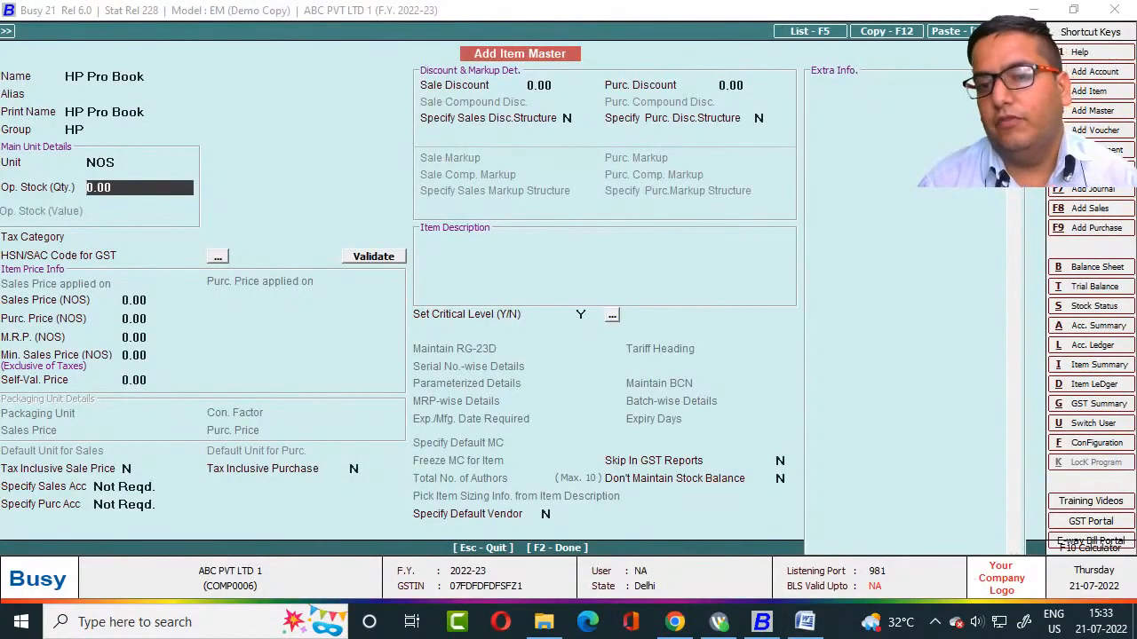
# Save the HP Pro Book item, agreeing to continue without an HSN/SAC code.
pyautogui.press('F2')
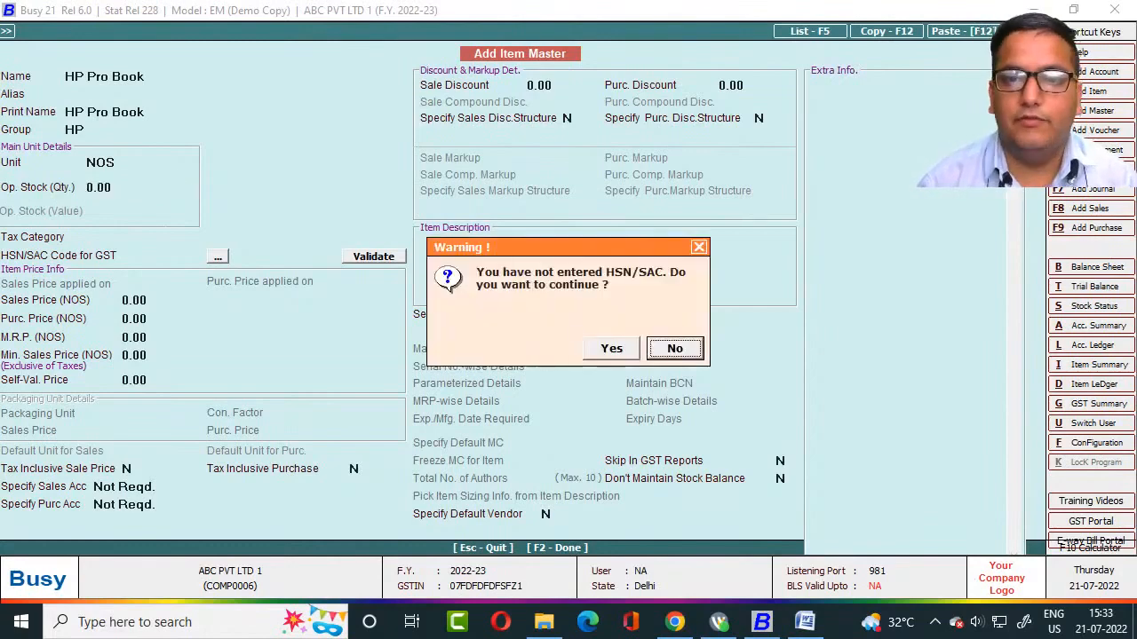
pyautogui.press('Left')
pyautogui.press('Return')
pyautogui.press('Left')
pyautogui.press('Return')
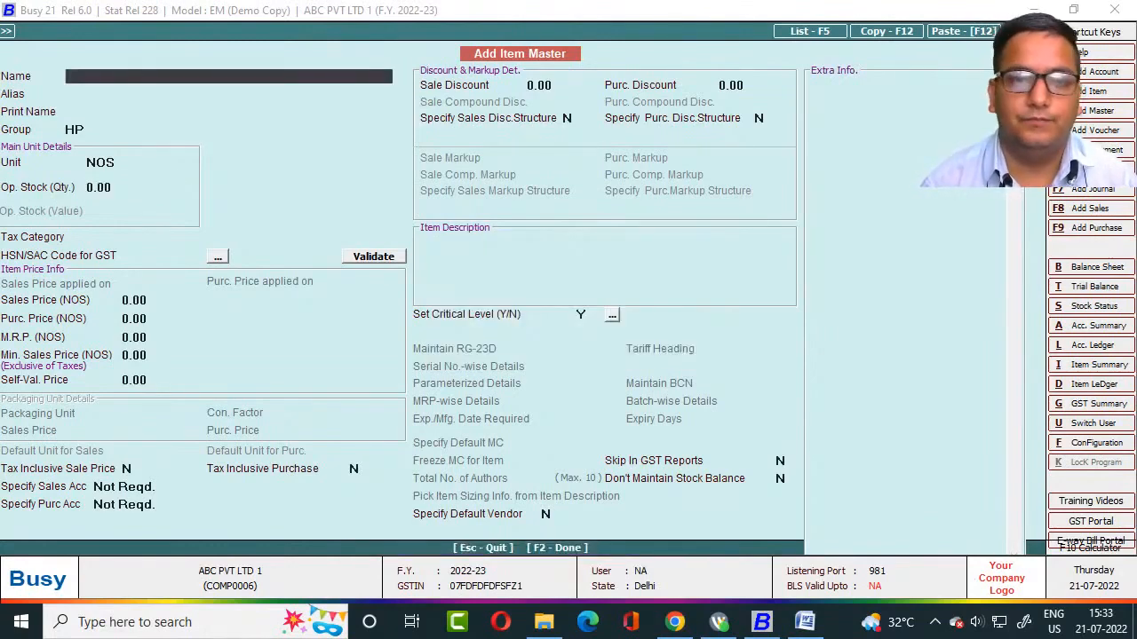
# Copy Nokia Asha206 from the Word stock table into Busy as the next item's name and print name, leaving the alias blank.
pyautogui.hotkey('alt', 'Tab')
pyautogui.scroll(1, 307, 426)
pyautogui.click(306, 426)
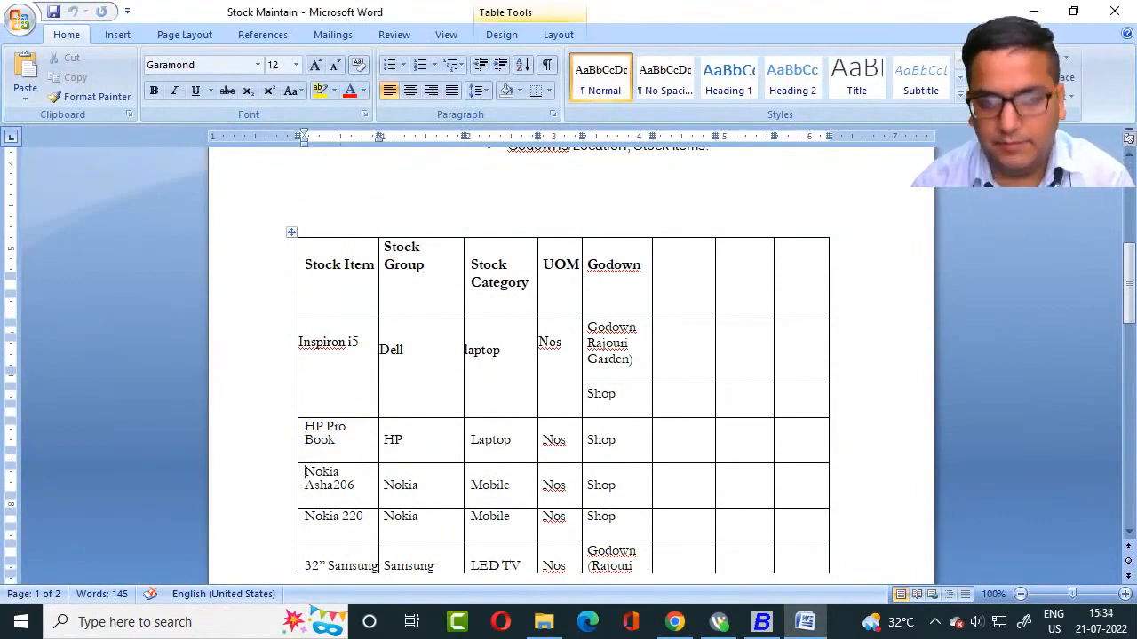
pyautogui.moveTo(305, 472); pyautogui.dragTo(354, 485)
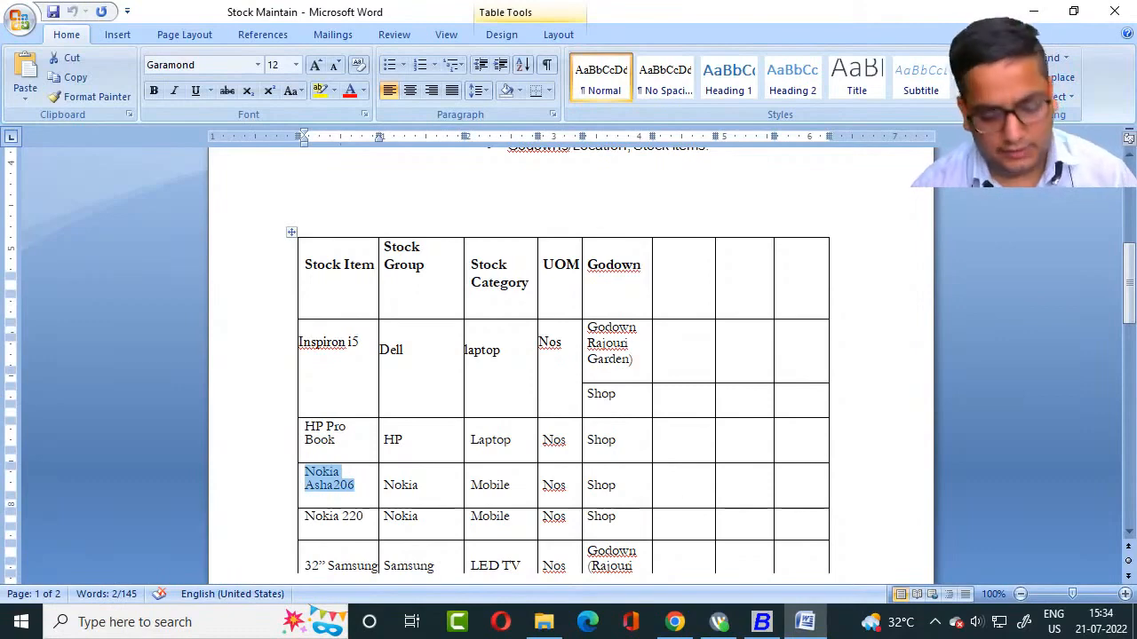
pyautogui.hotkey('alt', 'Tab')
pyautogui.hotkey('ctrl', 'v')
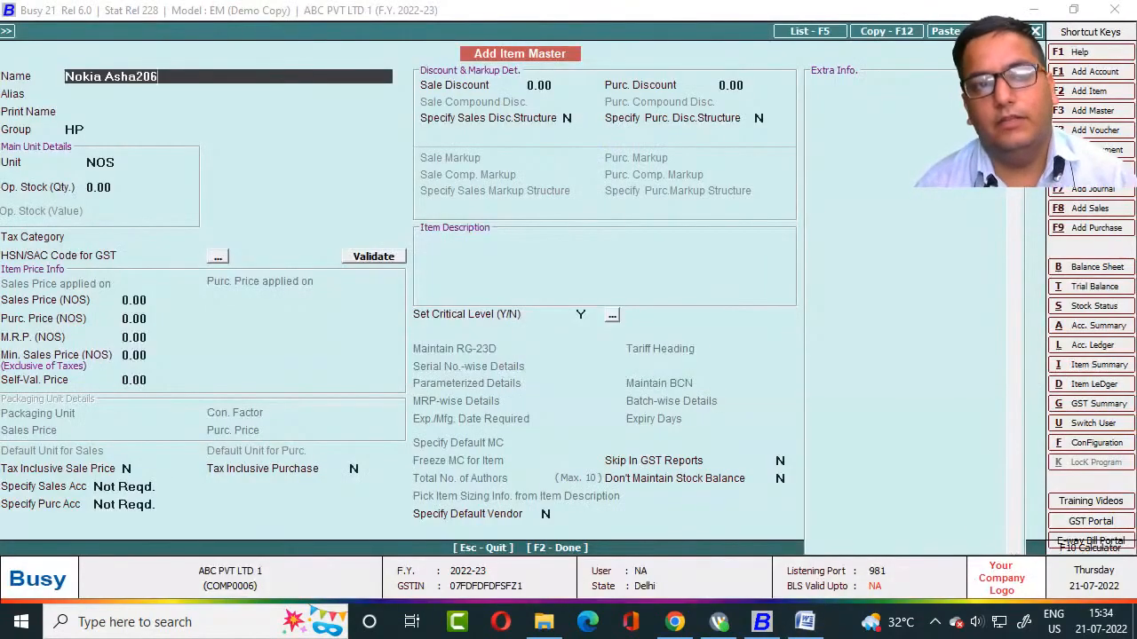
pyautogui.press('Return')
pyautogui.press('Return')
pyautogui.press('Return')
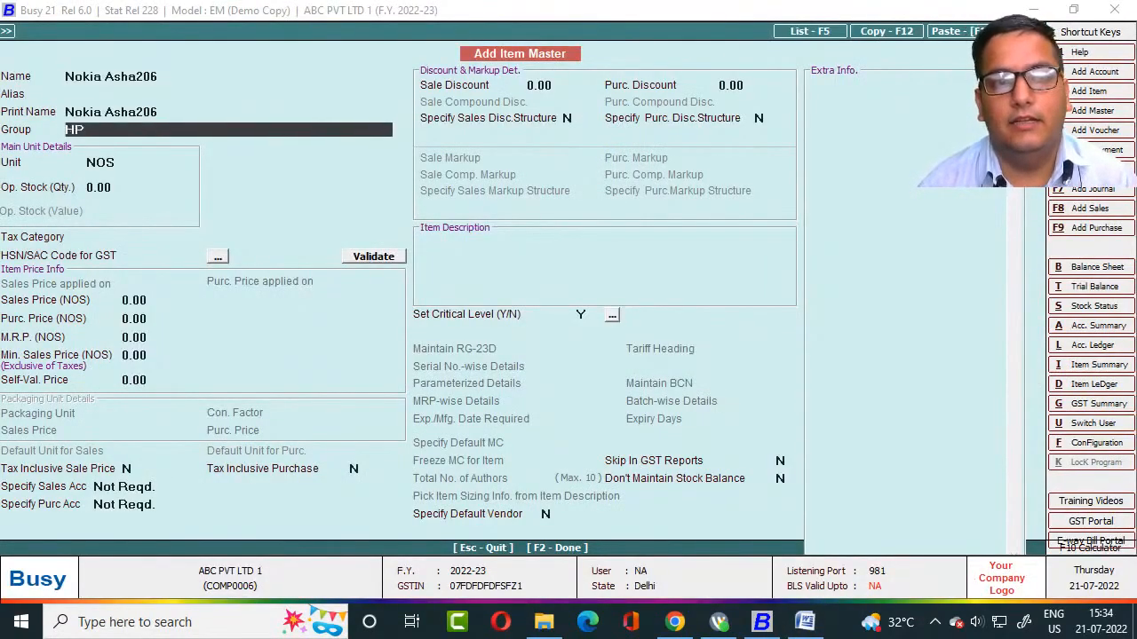
# Check the Nokia item's group in Word, and start an item group named NOKIA in Busy with a blank alias.
pyautogui.hotkey('alt', 'Tab')
pyautogui.hotkey('alt', 'Tab')
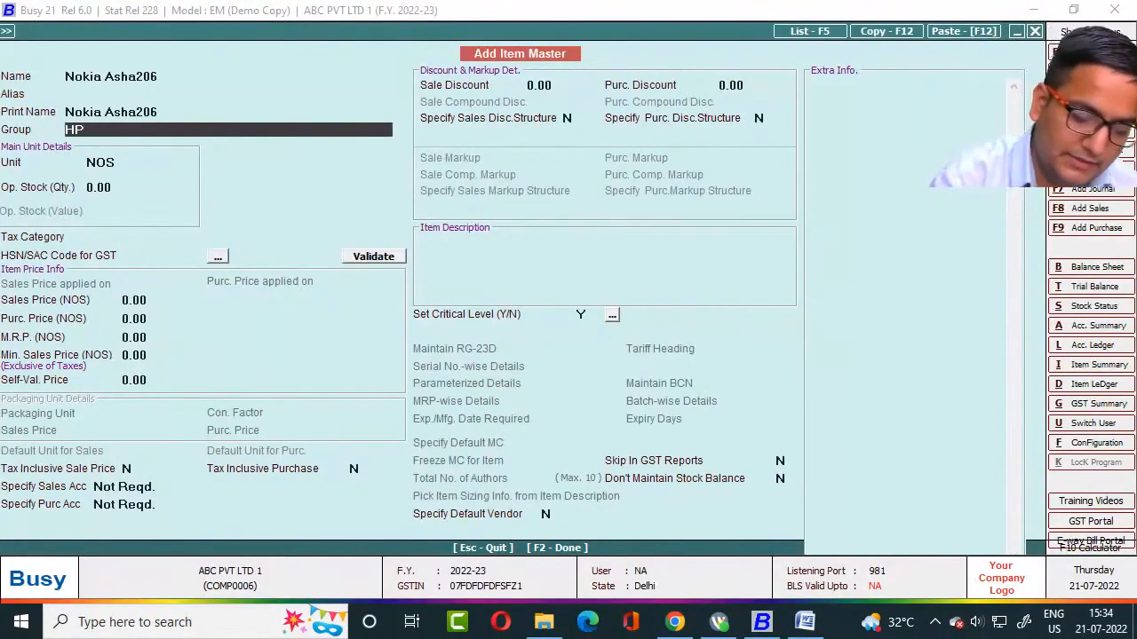
pyautogui.press('F3')
pyautogui.write('N')
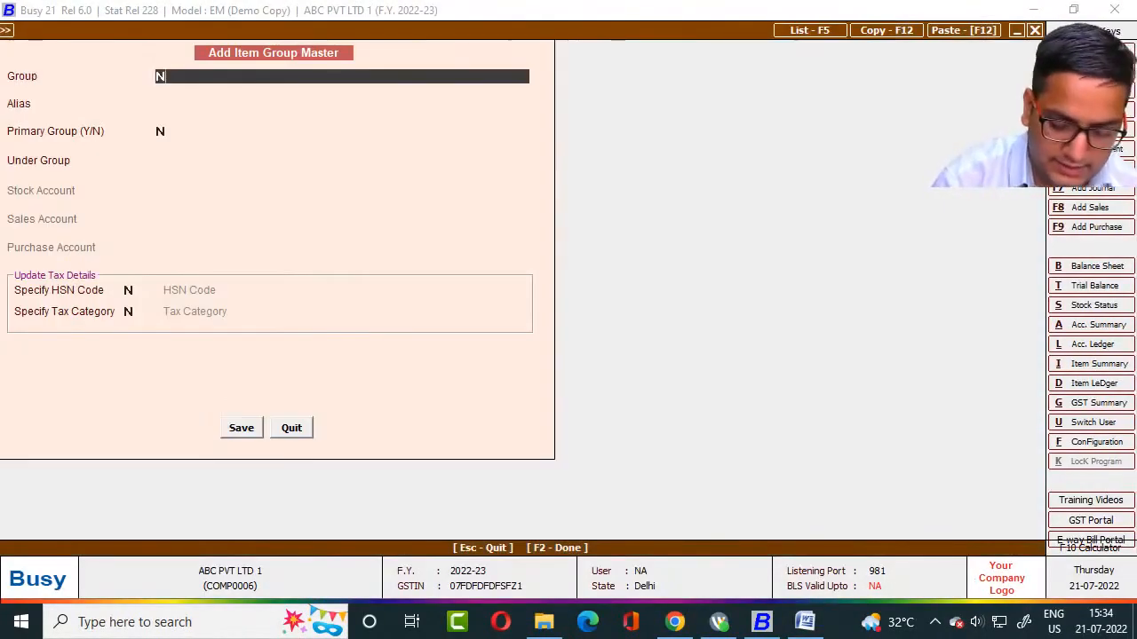
pyautogui.write('OKIA')
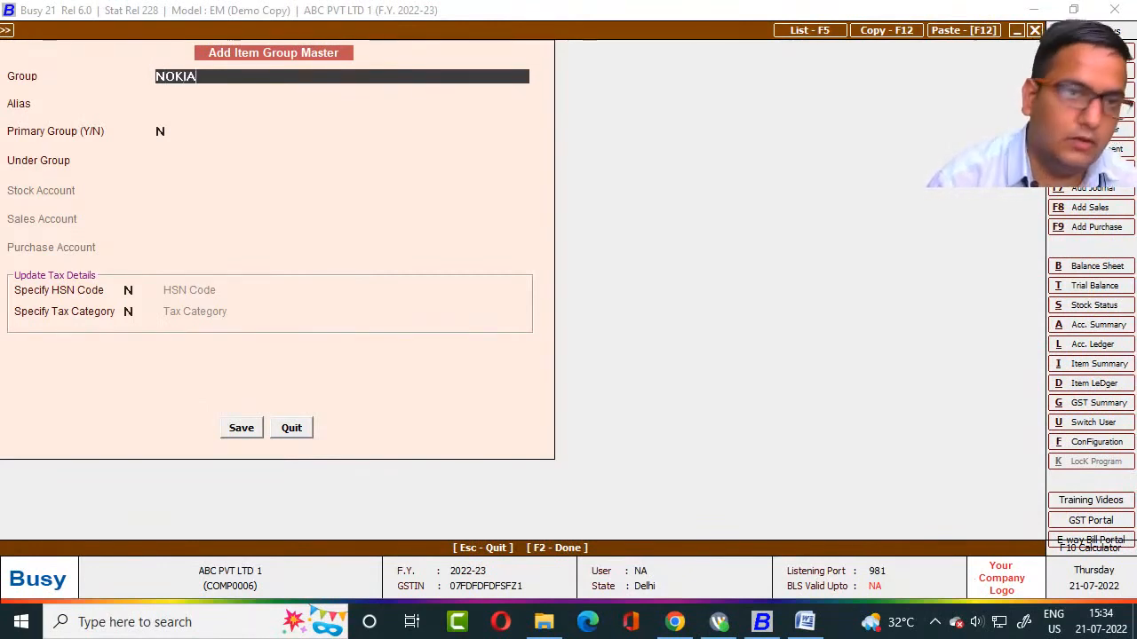
pyautogui.press('Return')
pyautogui.press('Return')
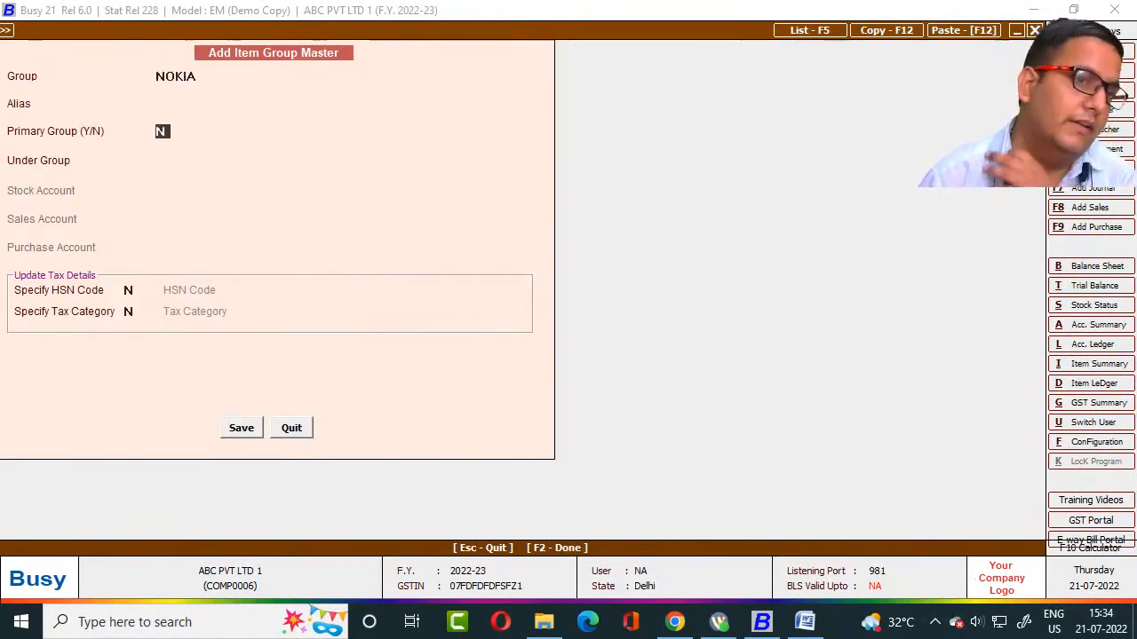
# Keep NOKIA as a non-primary group under General, save it, and assign it to Nokia Asha206 with the unit NOS.
pyautogui.press('Return')
pyautogui.press('Return')
pyautogui.press('Return')
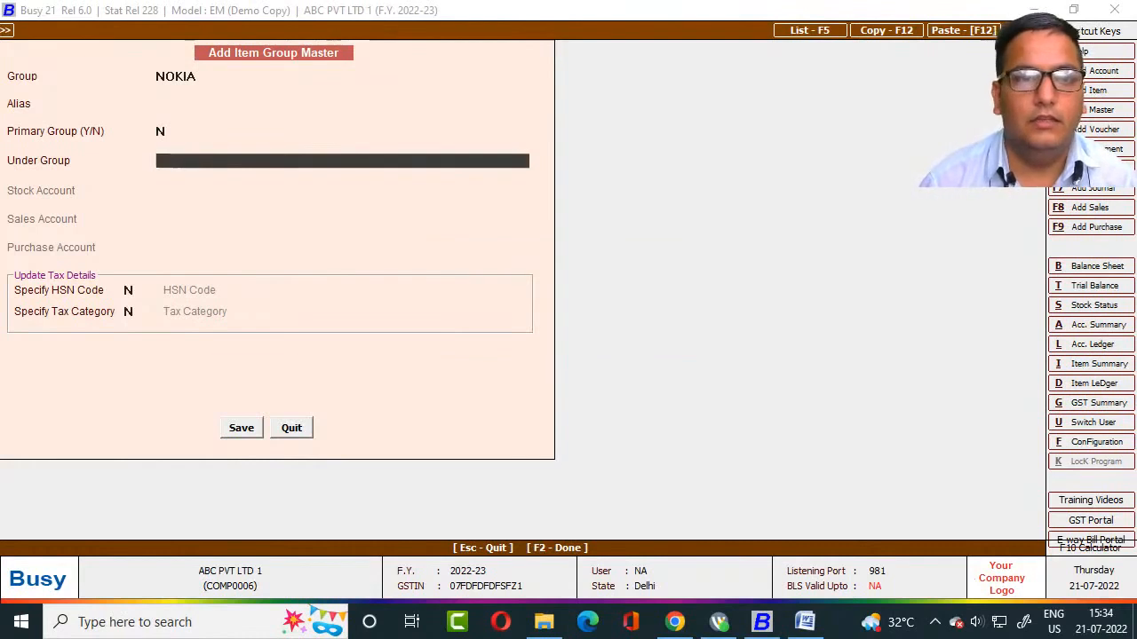
pyautogui.write('D')
pyautogui.press('Escape')
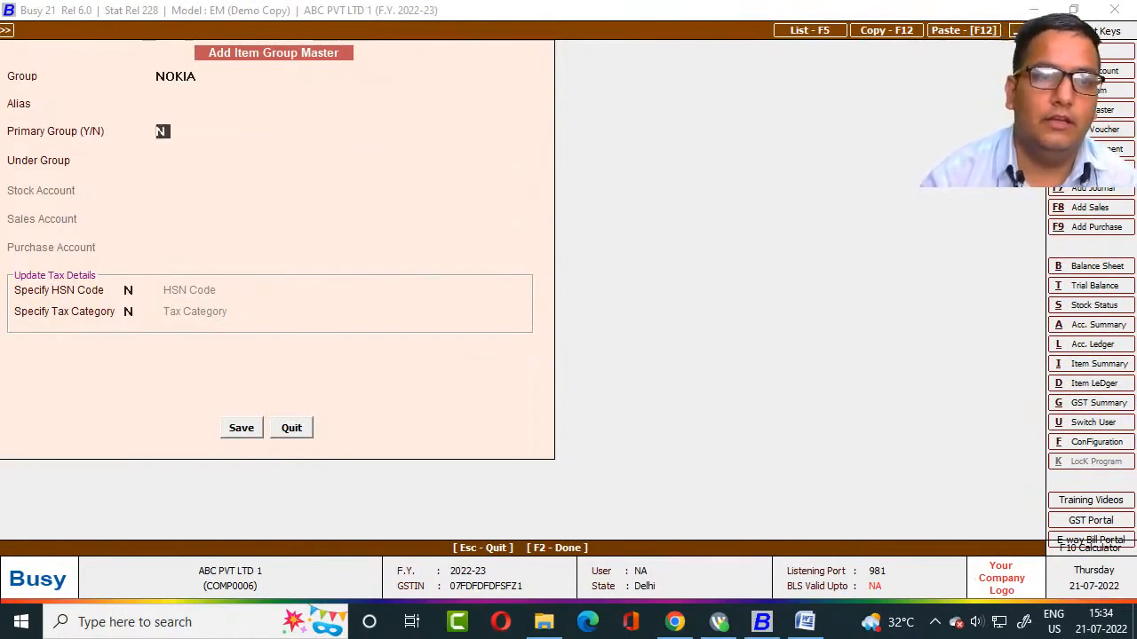
pyautogui.press('Return')
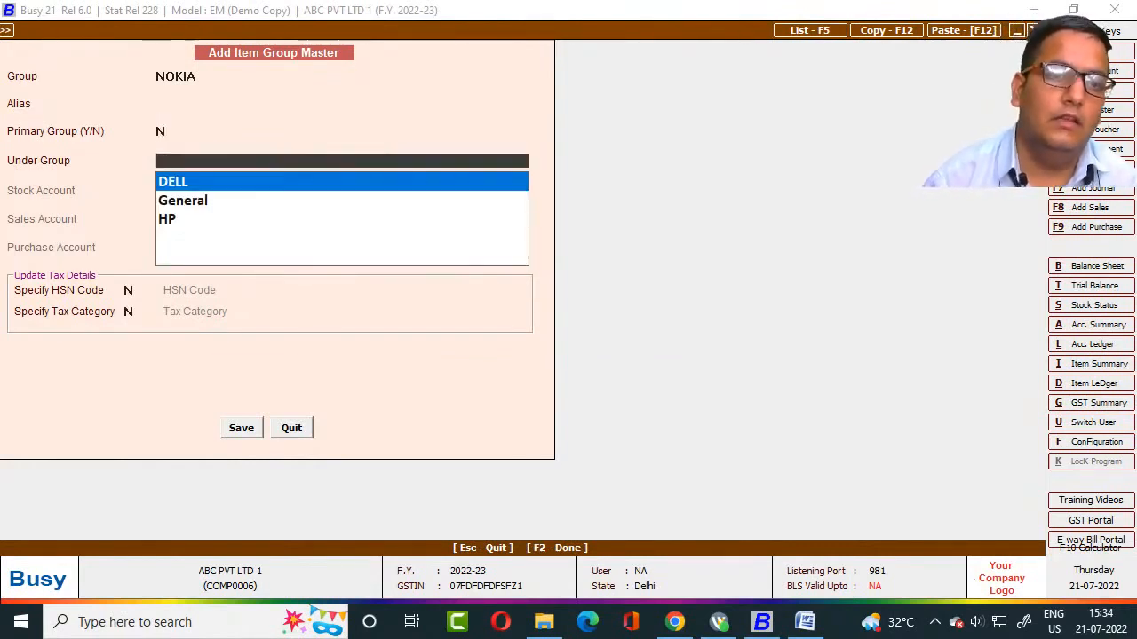
pyautogui.press('Down')
pyautogui.press('Return')
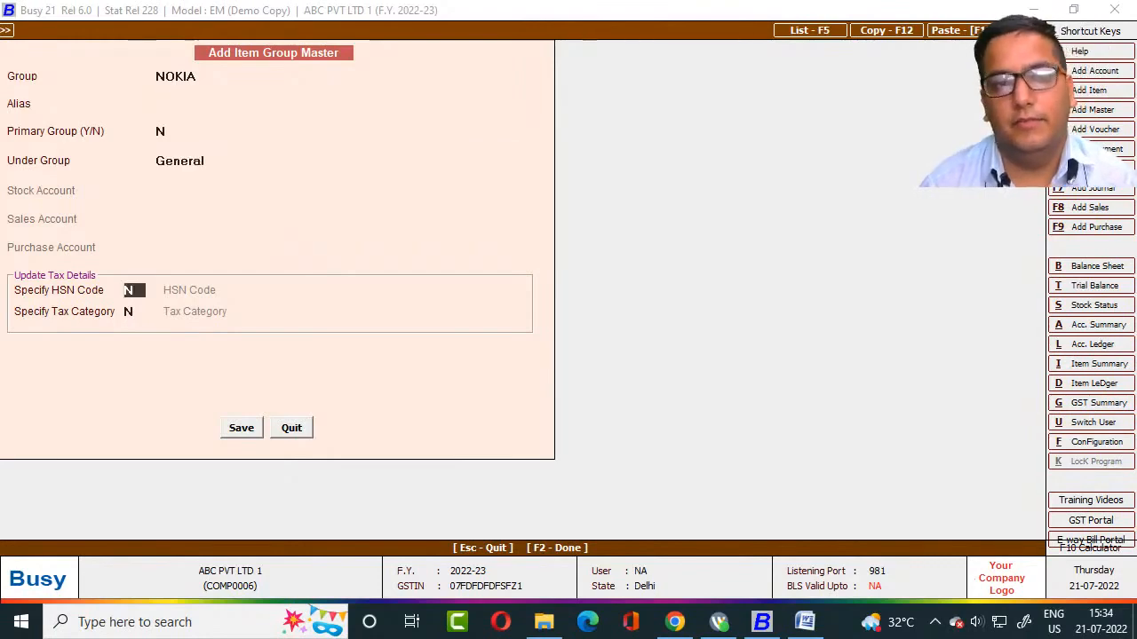
pyautogui.press('F2')
pyautogui.press('Return')
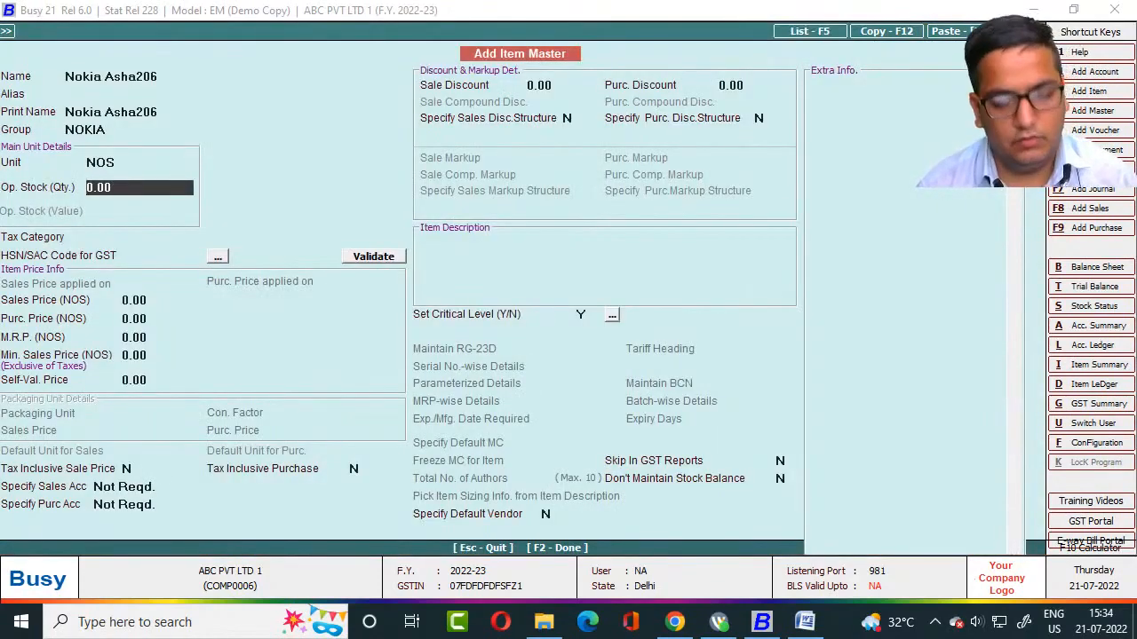
# Save the Nokia Asha206 item, agreeing to continue without an HSN/SAC code.
pyautogui.press('F2')
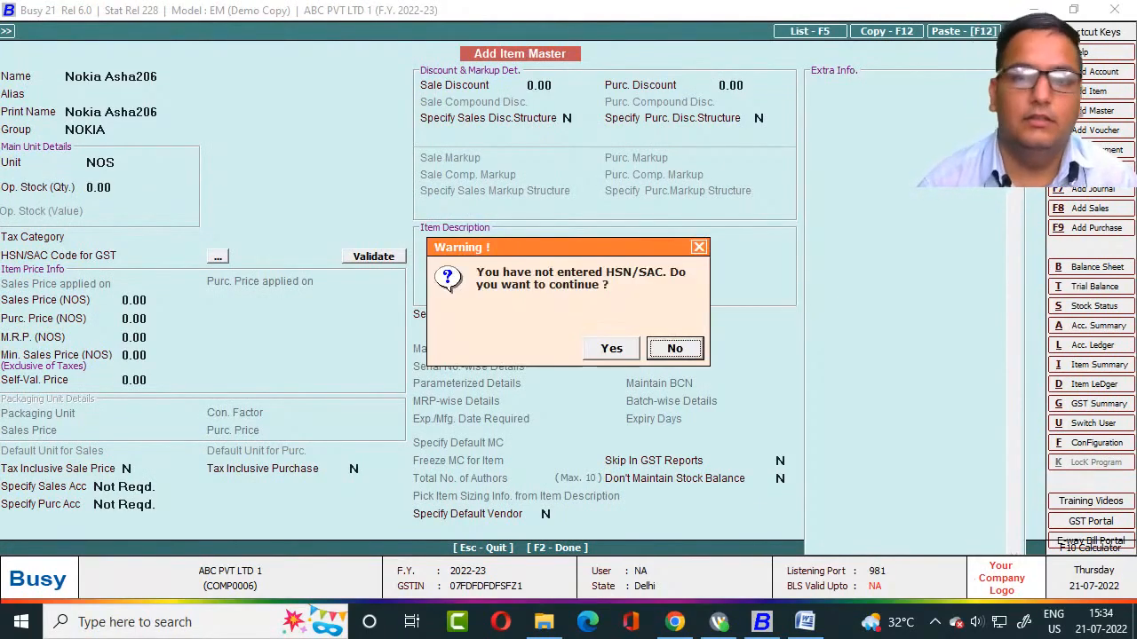
pyautogui.press('Left')
pyautogui.press('Return')
pyautogui.press('Right')
pyautogui.press('Left')
pyautogui.press('Return')
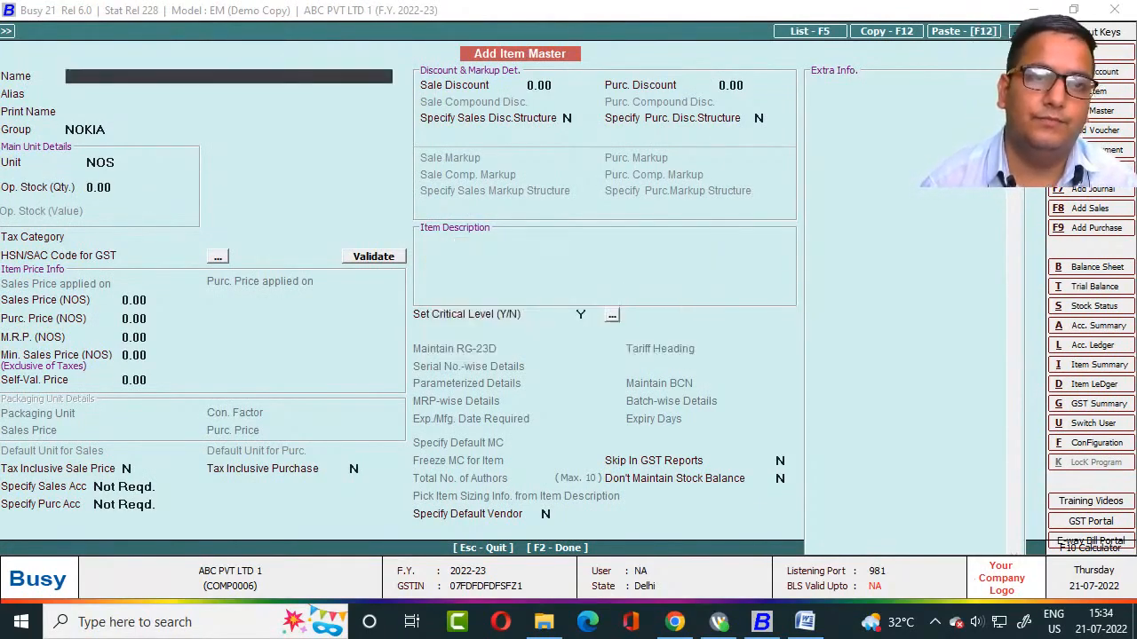
# Copy Nokia 220 from the Word stock table into Busy as the new item's name and print name, leaving the alias blank.
pyautogui.hotkey('alt', 'Tab')
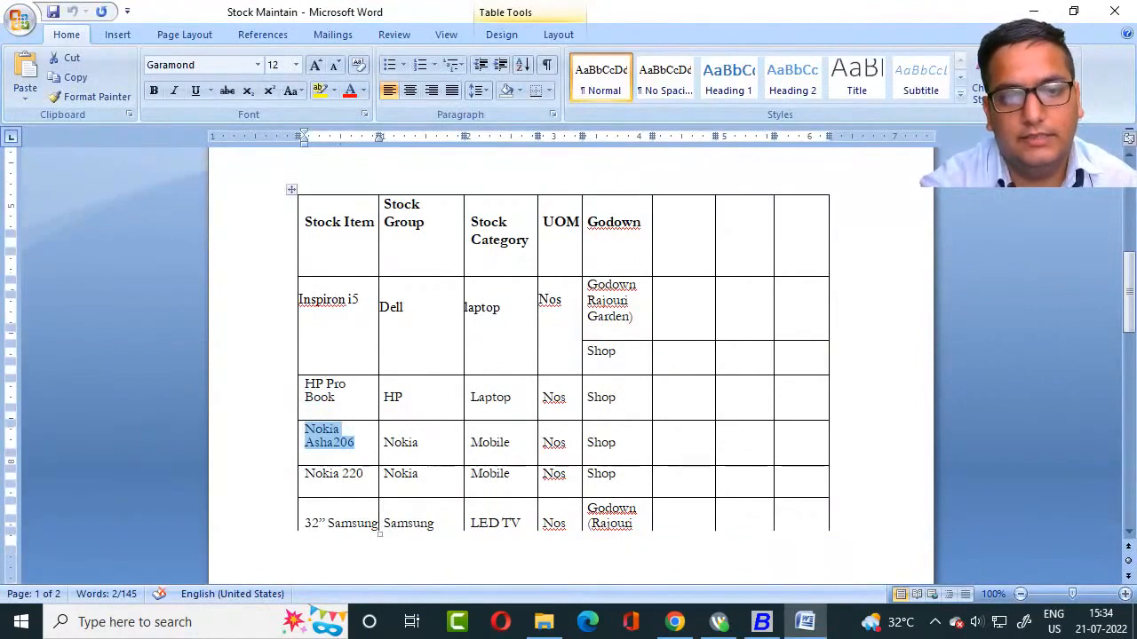
pyautogui.press('Down')
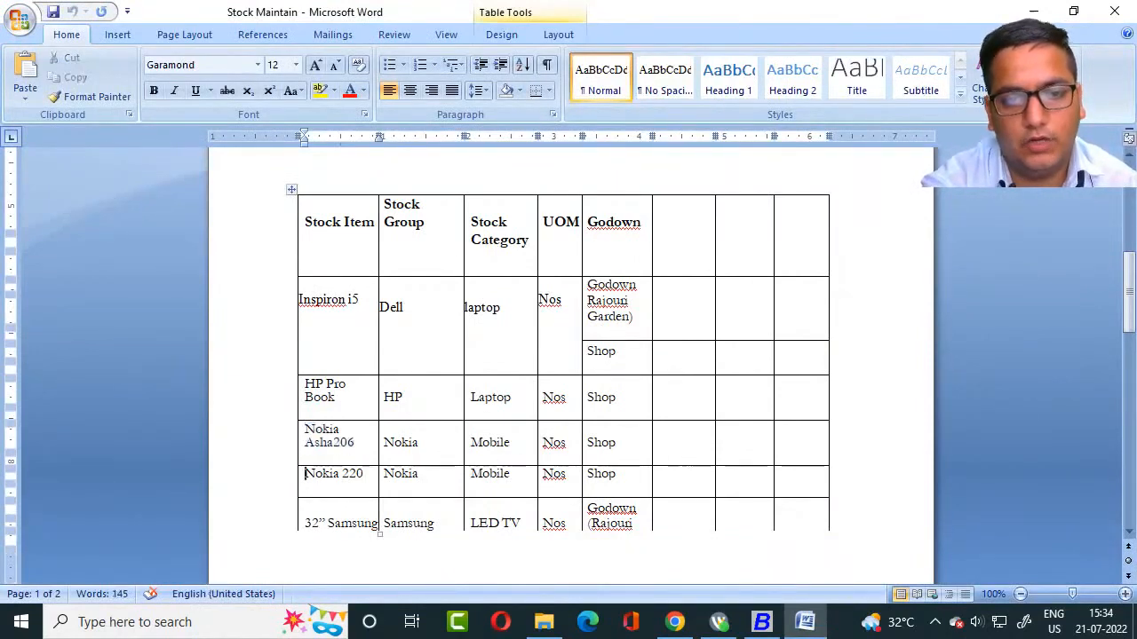
pyautogui.hotkey('shift', 'Right')
pyautogui.hotkey('shift', 'Right')
pyautogui.hotkey('shift', 'Right')
pyautogui.hotkey('shift', 'Right')
pyautogui.hotkey('shift', 'Right')
pyautogui.hotkey('shift', 'Right')
pyautogui.hotkey('shift', 'Right')
pyautogui.hotkey('shift', 'Right')
pyautogui.hotkey('shift', 'Right')
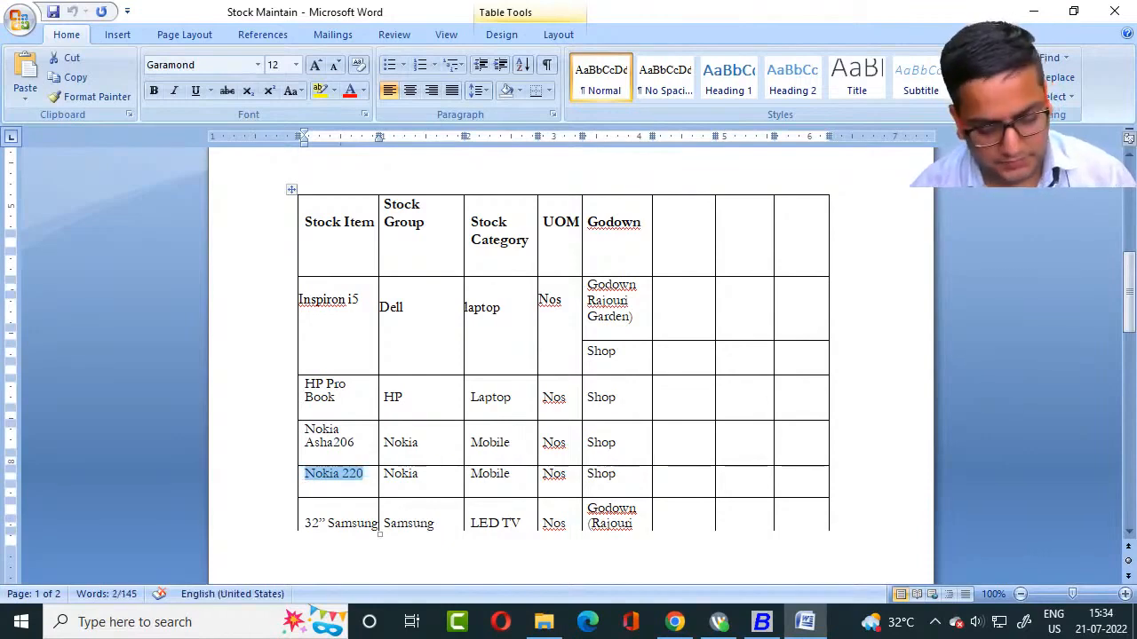
pyautogui.hotkey('ctrl', 'c')
pyautogui.hotkey('alt', 'Tab')
pyautogui.hotkey('ctrl', 'v')
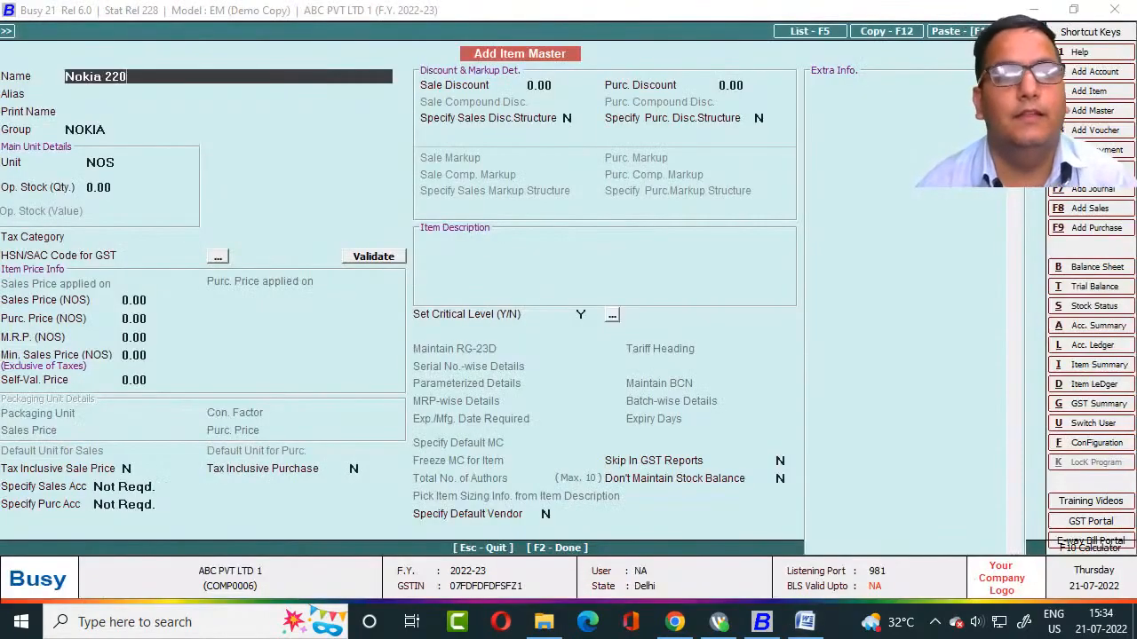
pyautogui.press('Return')
pyautogui.press('Return')
# Check the Nokia 220 row in Word, and keep NOKIA as the item's group and NOS as its unit in Busy.
pyautogui.hotkey('alt', 'Tab')
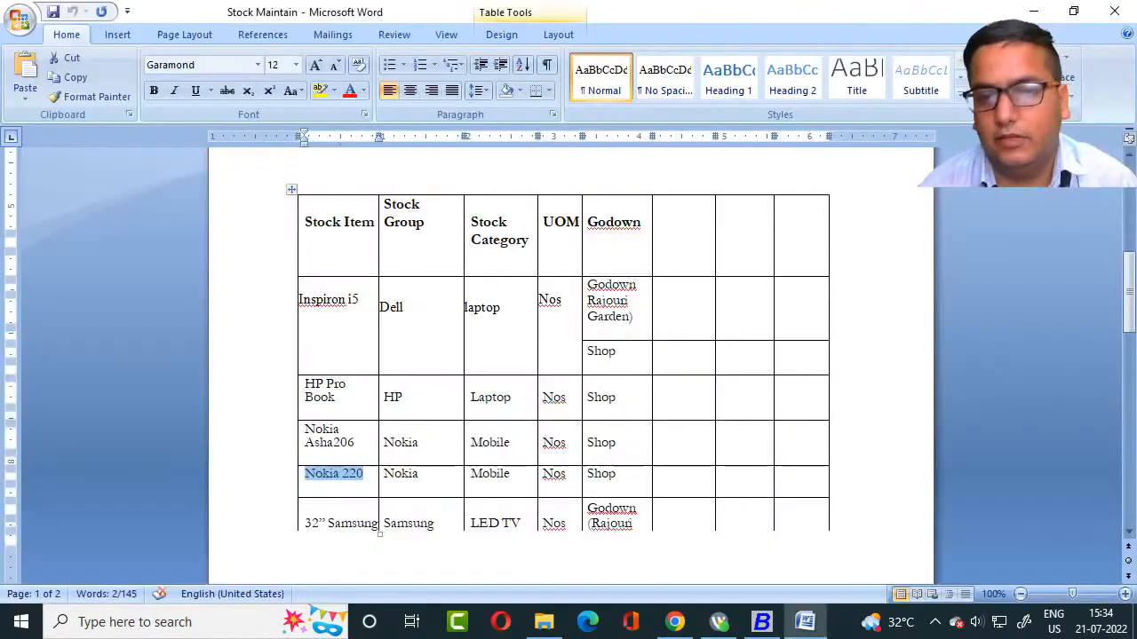
pyautogui.hotkey('alt', 'Tab')
pyautogui.press('Return')
pyautogui.hotkey('alt', 'Tab')
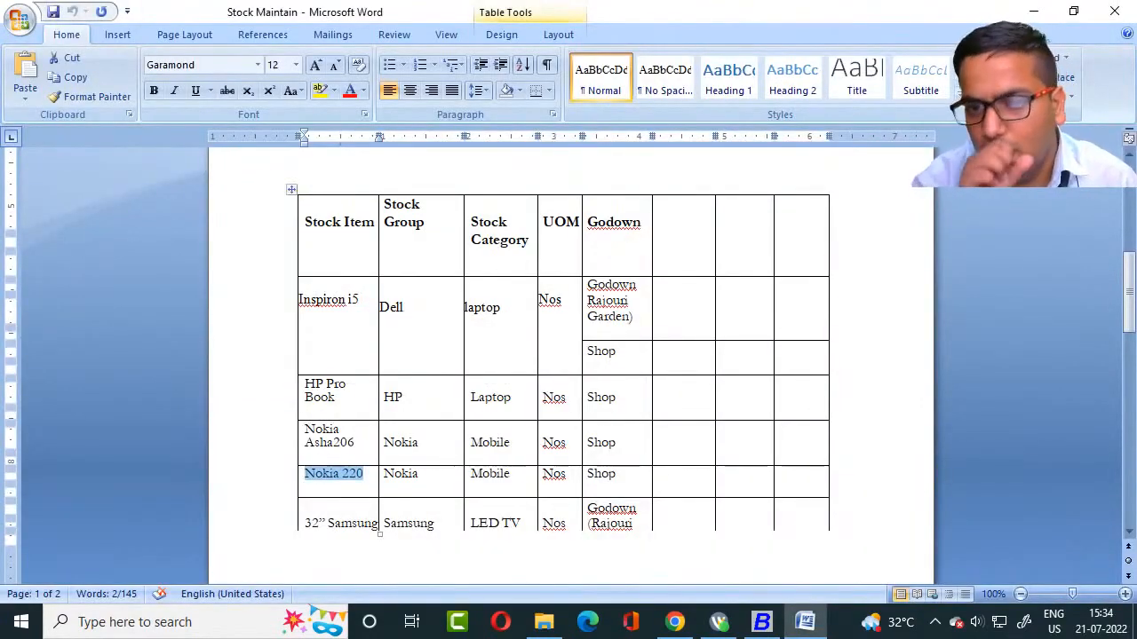
pyautogui.hotkey('alt', 'Tab')
pyautogui.press('Return')
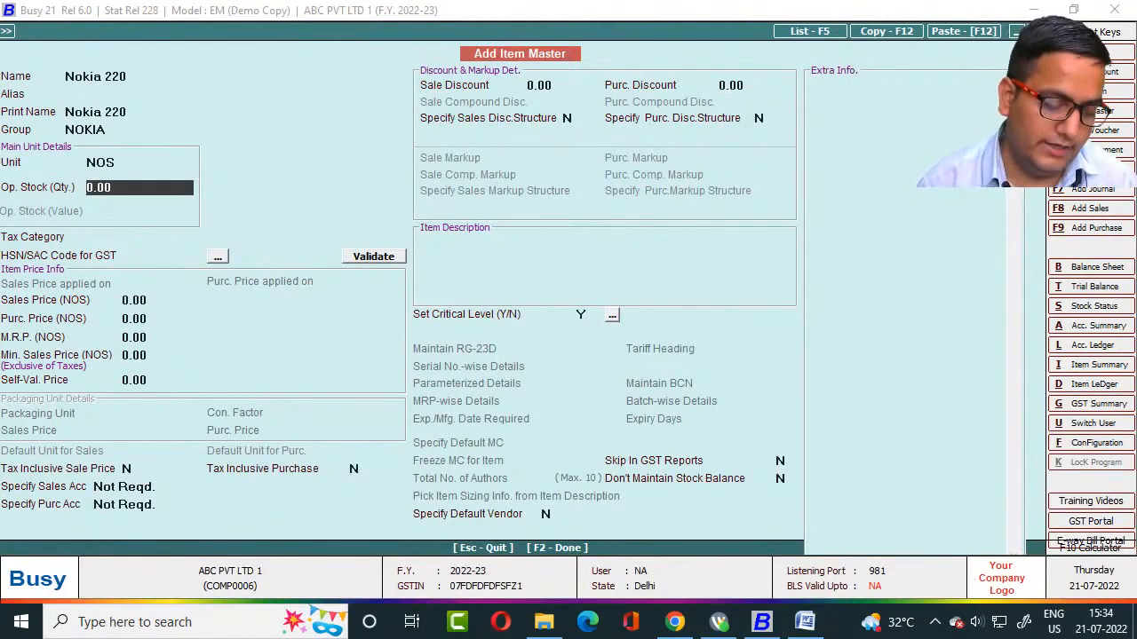
# Save the Nokia 220 item, agreeing to continue without an HSN/SAC code.
pyautogui.press('F2')
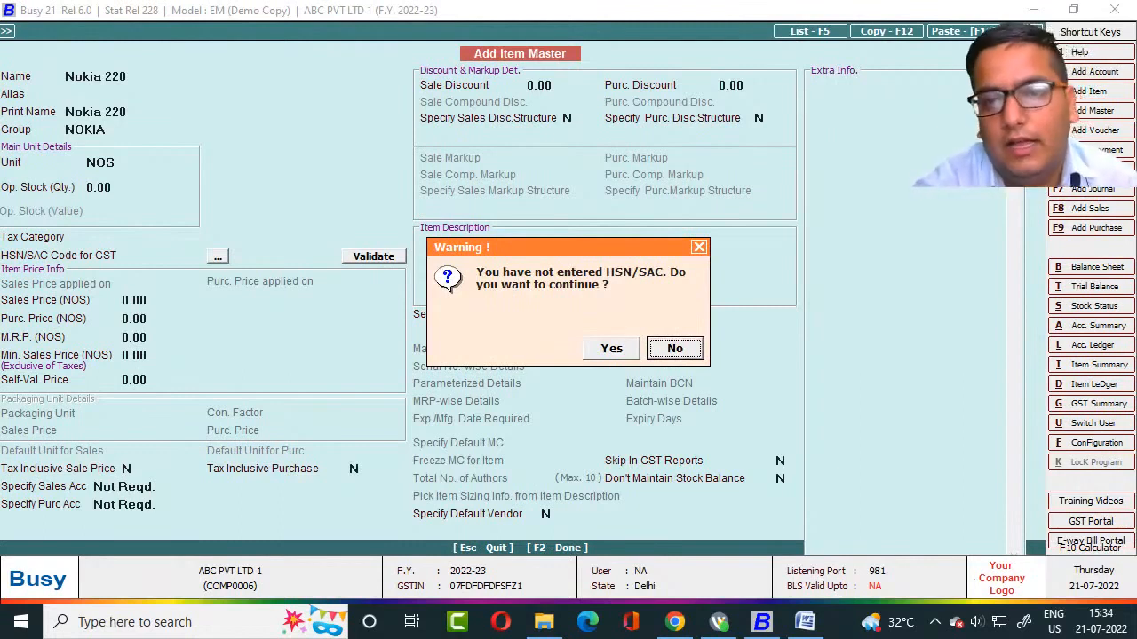
pyautogui.press('Return')
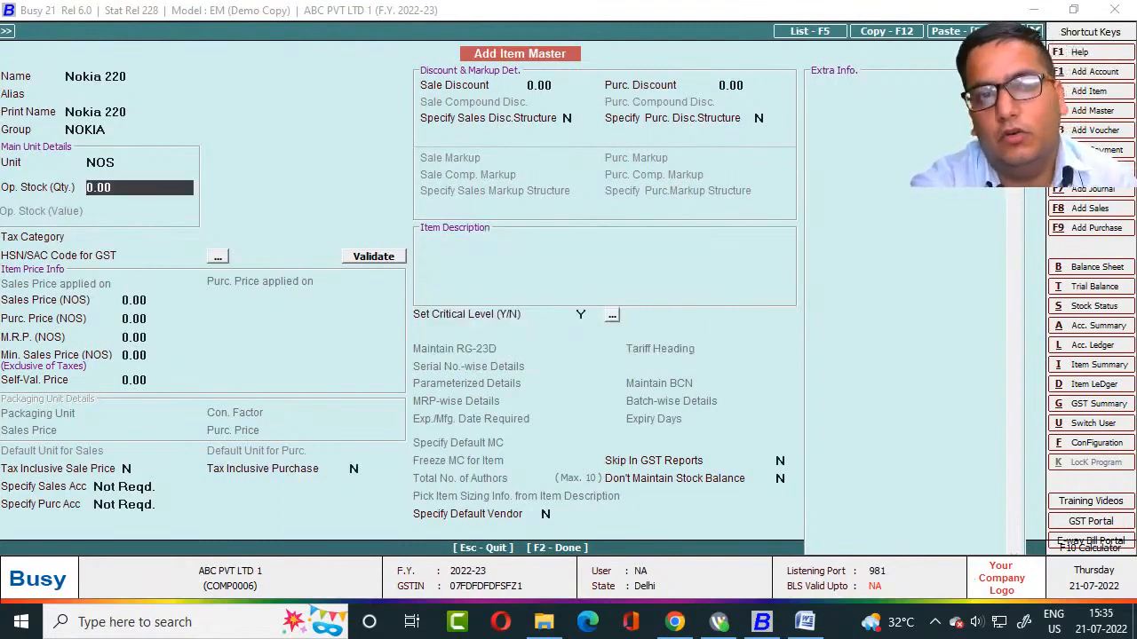
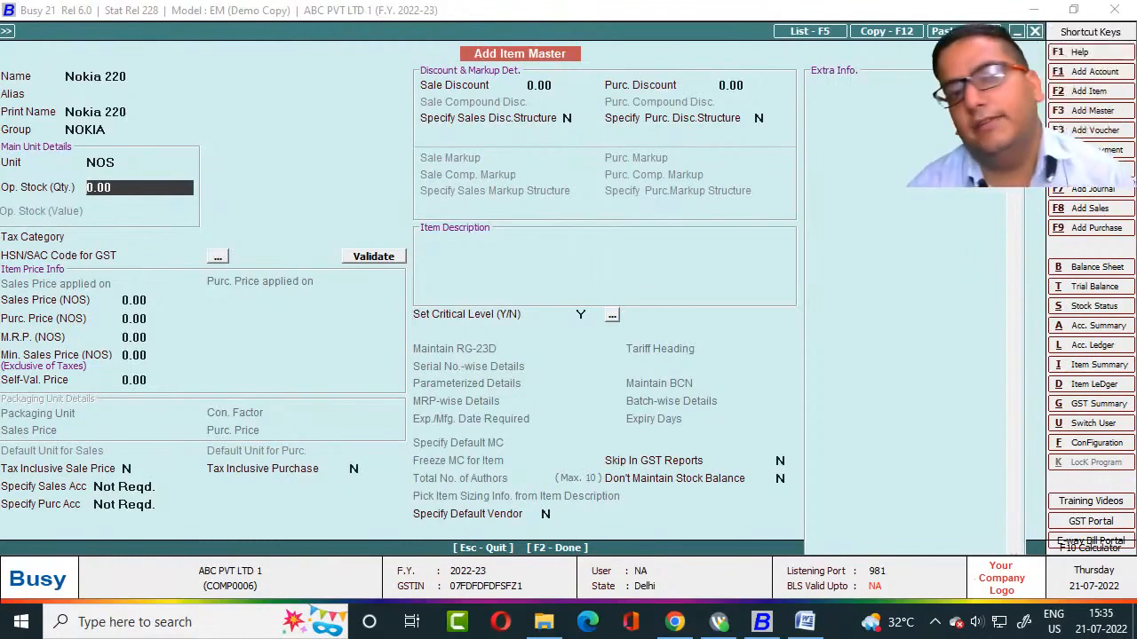
pyautogui.press('F2')
pyautogui.press('Left')
pyautogui.press('Return')
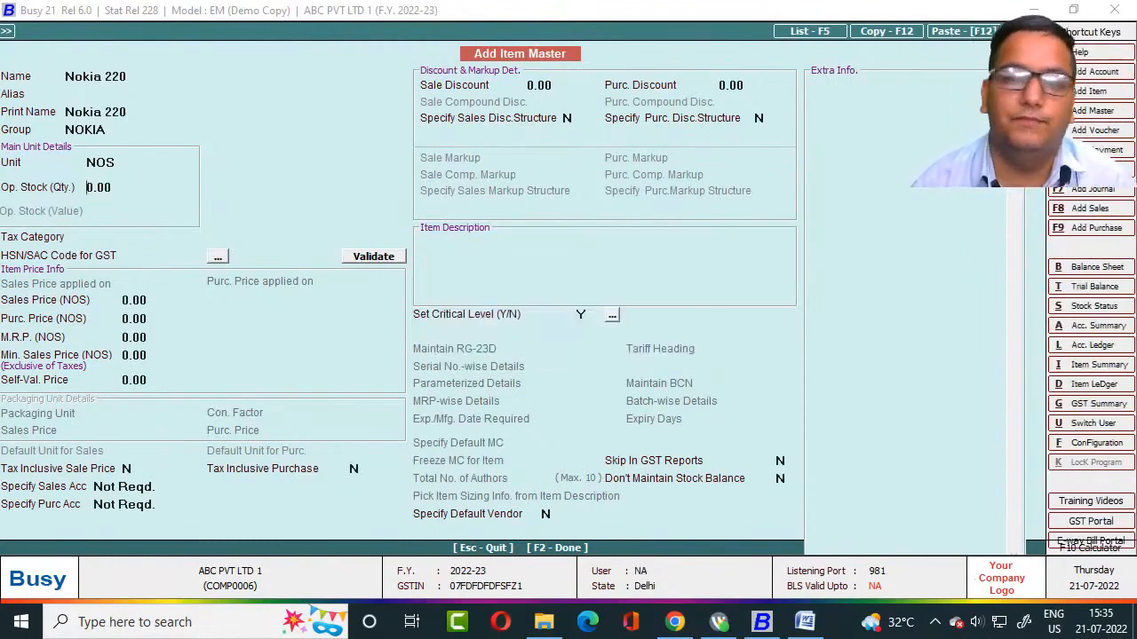
pyautogui.press('Right')
pyautogui.press('Left')
pyautogui.press('Return')
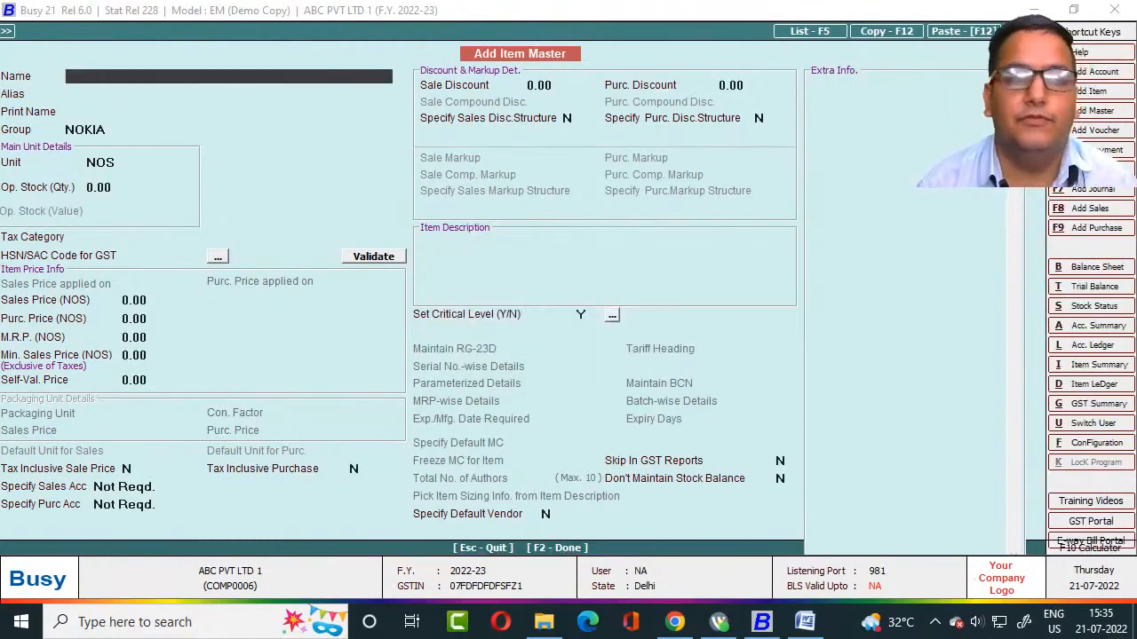
# Copy 32" Samsung from the Word stock table into Busy as the next item's name and print name, leaving the alias blank.
pyautogui.hotkey('alt', 'Tab')
pyautogui.scroll(-1, 569, 356)
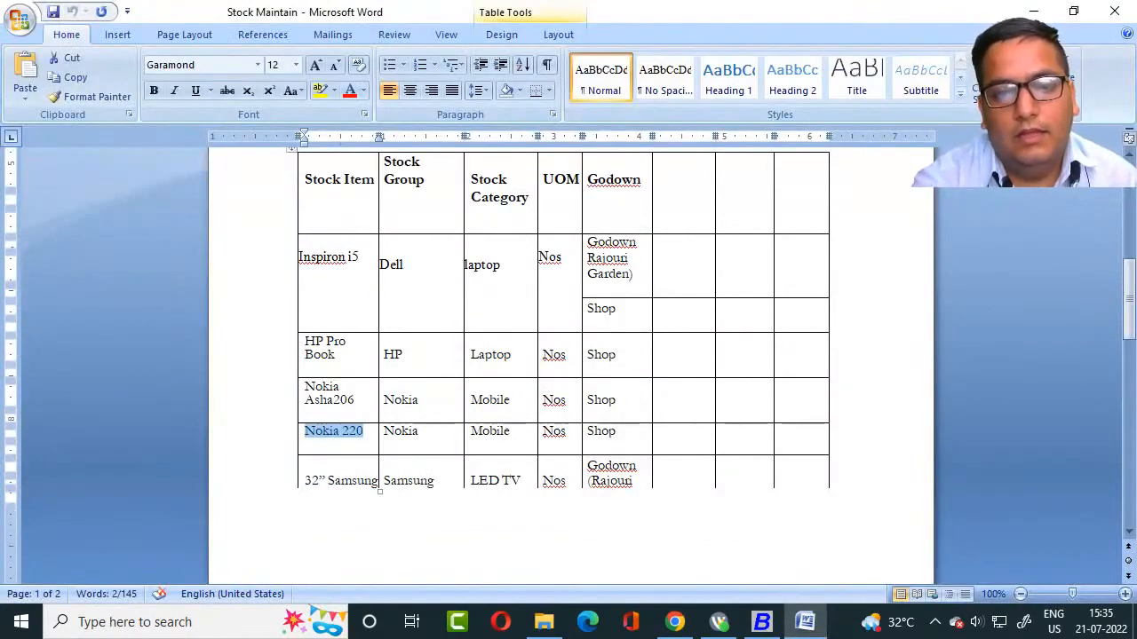
pyautogui.click(312, 480)
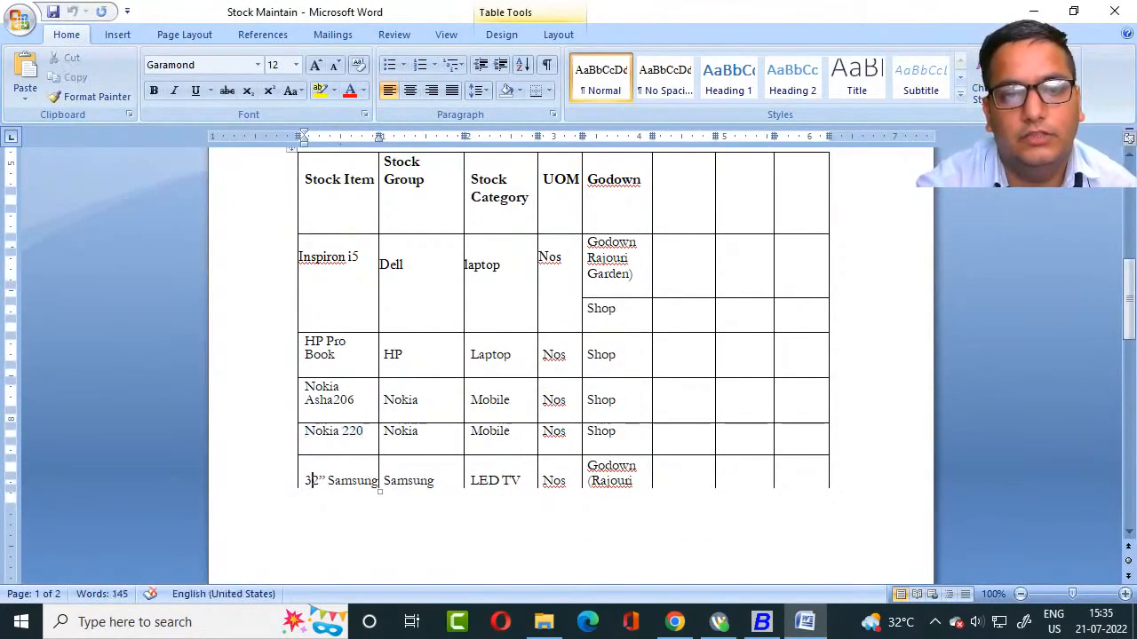
pyautogui.hotkey('shift', 'Right')
pyautogui.hotkey('shift', 'Right')
pyautogui.hotkey('shift', 'Right')
pyautogui.hotkey('shift', 'Right')
pyautogui.hotkey('shift', 'Right')
pyautogui.hotkey('shift', 'Right')
pyautogui.hotkey('shift', 'Right')
pyautogui.hotkey('shift', 'Right')
pyautogui.hotkey('shift', 'Right')
pyautogui.hotkey('shift', 'Right')
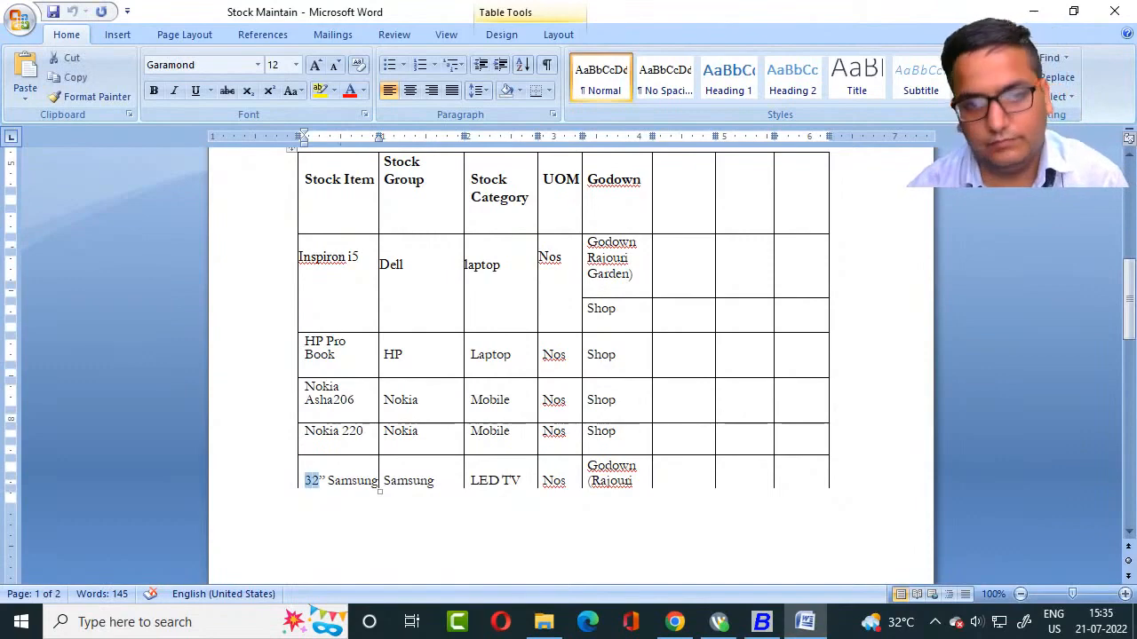
pyautogui.hotkey('shift', 'Right')
pyautogui.hotkey('ctrl', 'c')
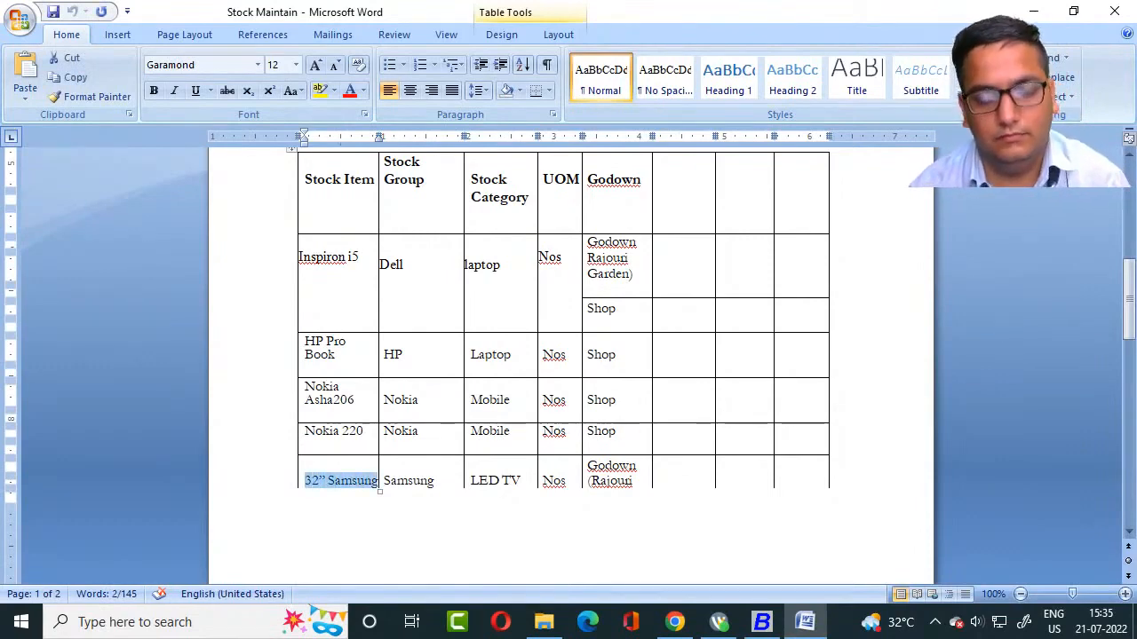
pyautogui.hotkey('alt', 'Tab')
pyautogui.hotkey('ctrl', 'v')
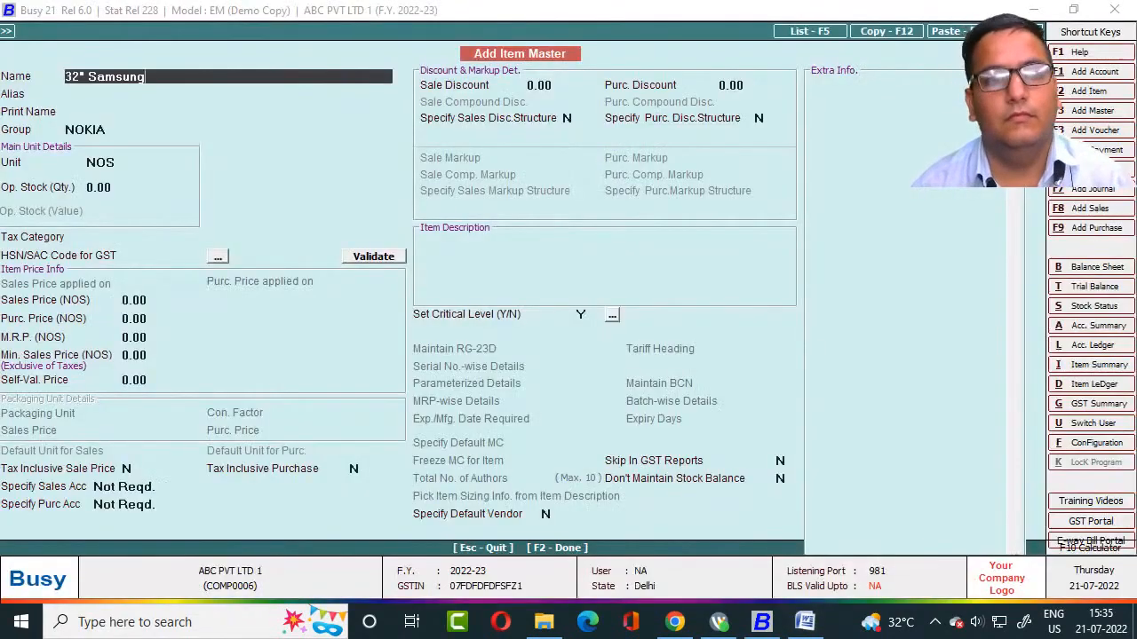
pyautogui.press('Return')
pyautogui.press('Return')
pyautogui.press('Return')
# Check the 32" Samsung item's group in Word, and start an item group named SAMSUNG in Busy with a blank alias.
pyautogui.hotkey('alt', 'Tab')
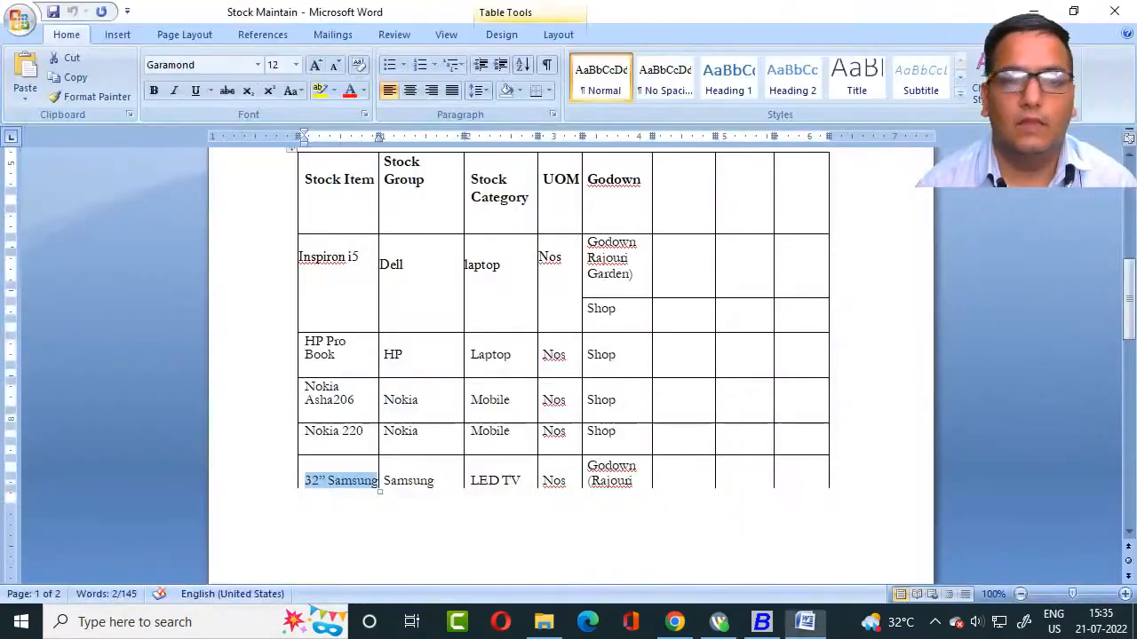
pyautogui.hotkey('alt', 'Tab')
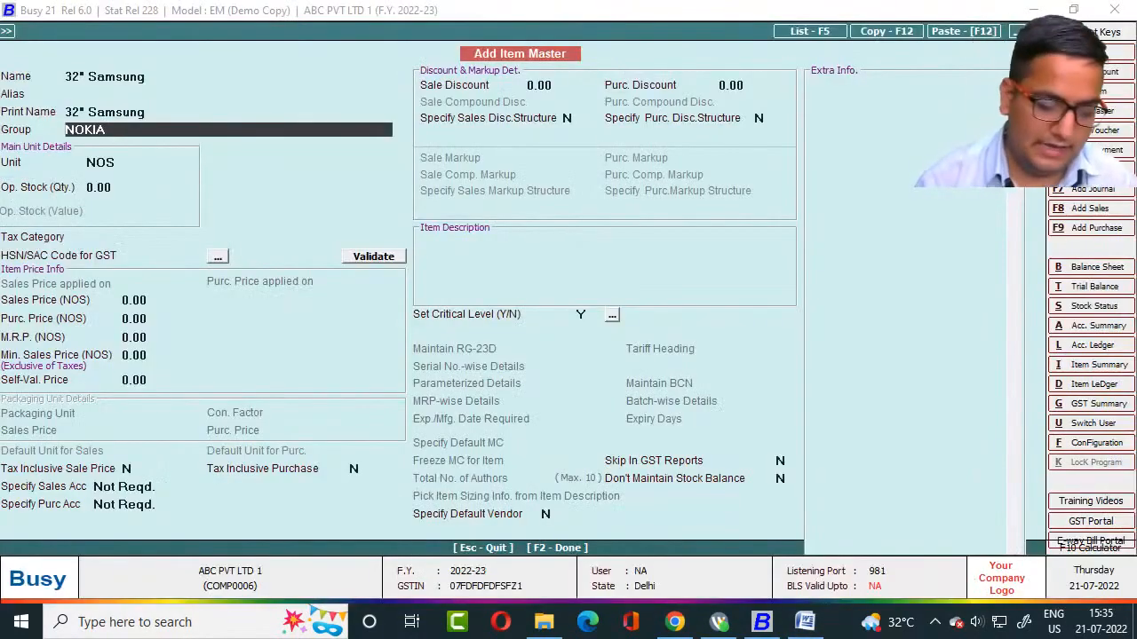
pyautogui.press('F3')
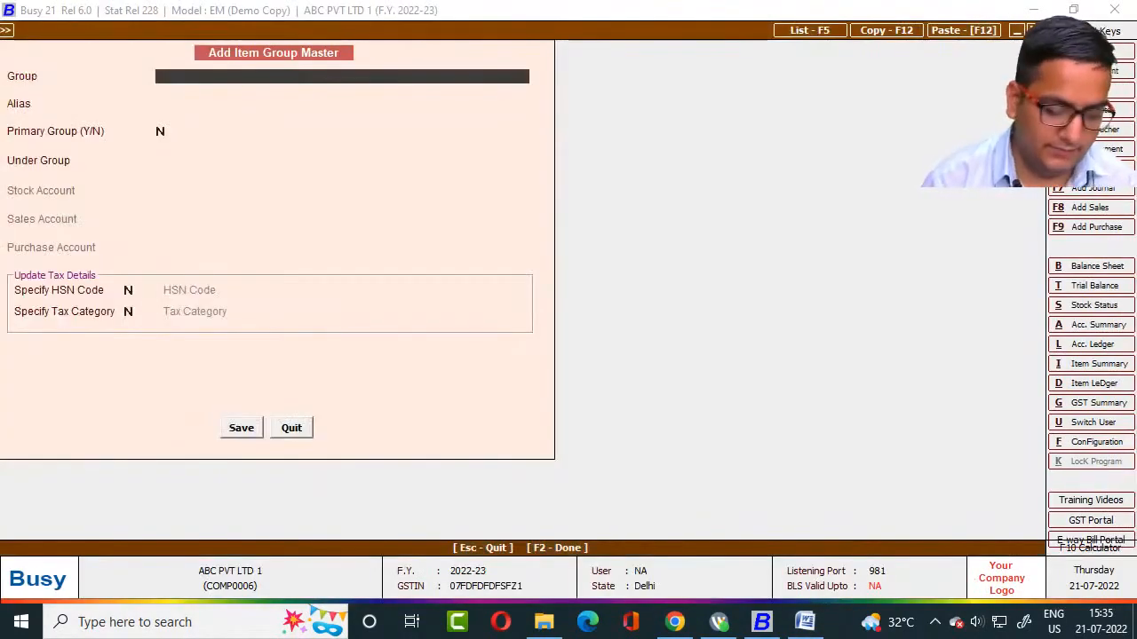
pyautogui.write('SAMSUNG')
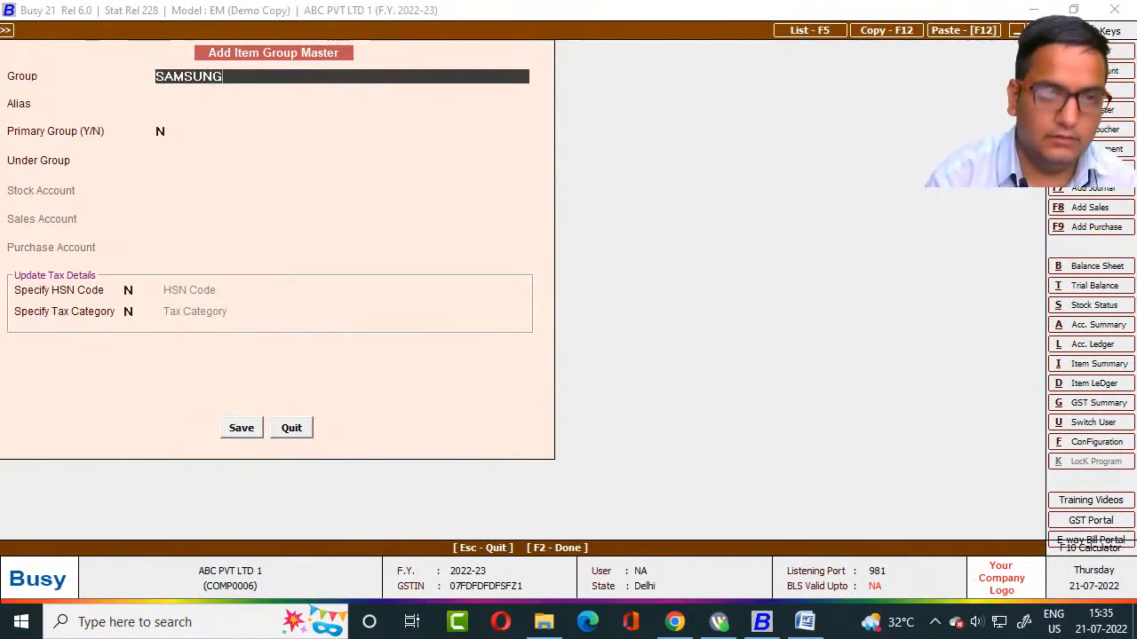
pyautogui.press('Return')
pyautogui.press('Return')
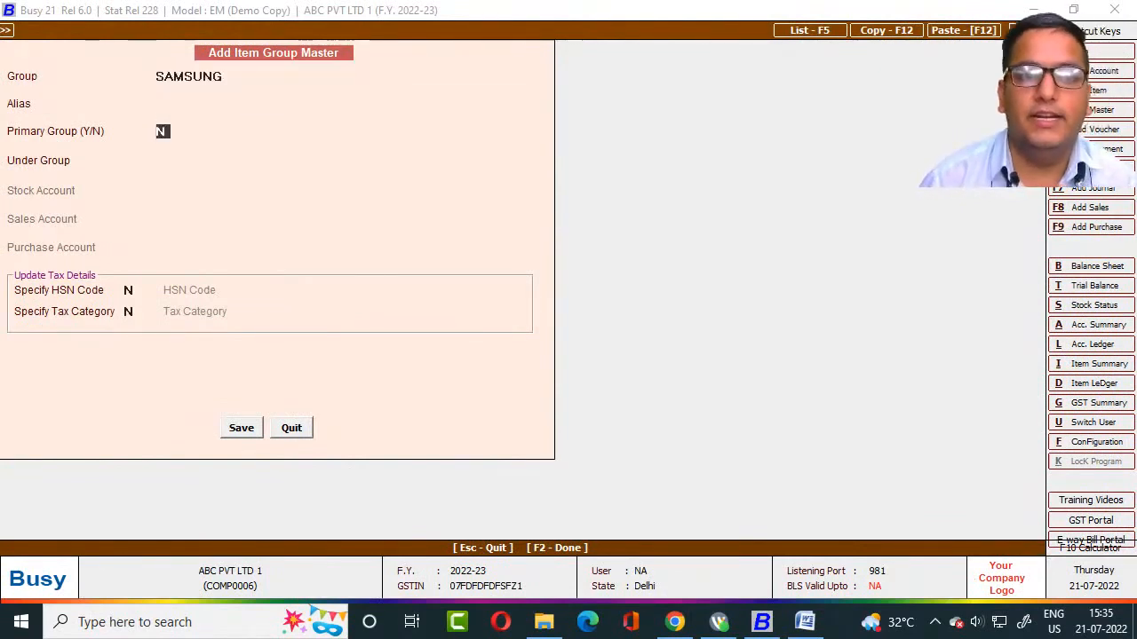
# Keep SAMSUNG as a non-primary group under General, save it, and assign it to the 32" Samsung item.
pyautogui.press('Return')
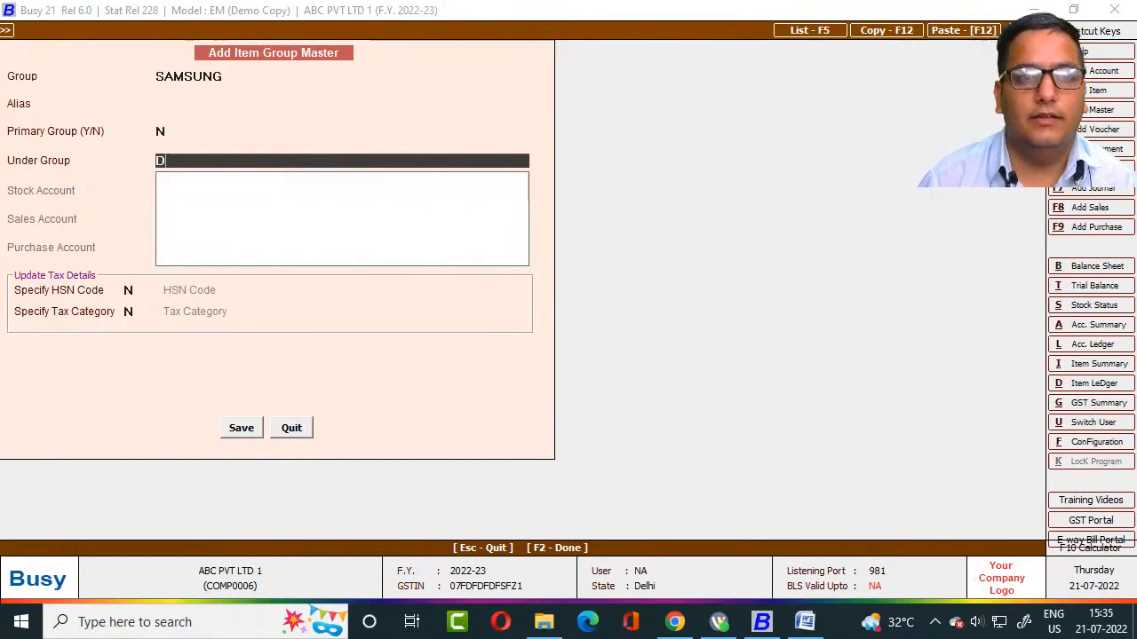
pyautogui.press('Down')
pyautogui.press('Return')
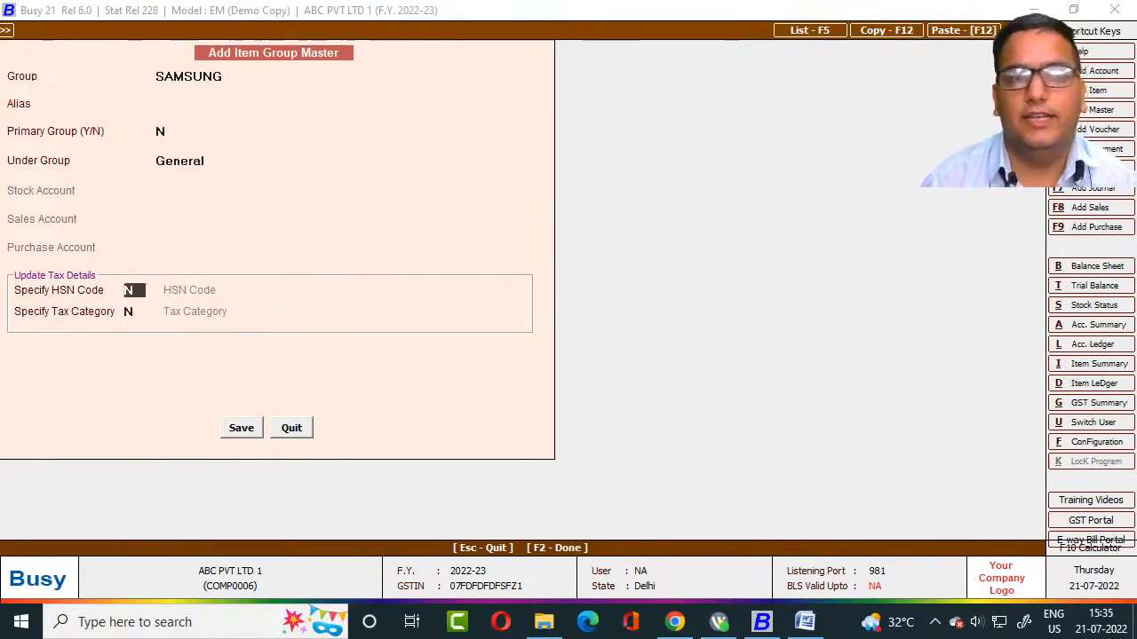
pyautogui.press('F2')
pyautogui.press('Return')
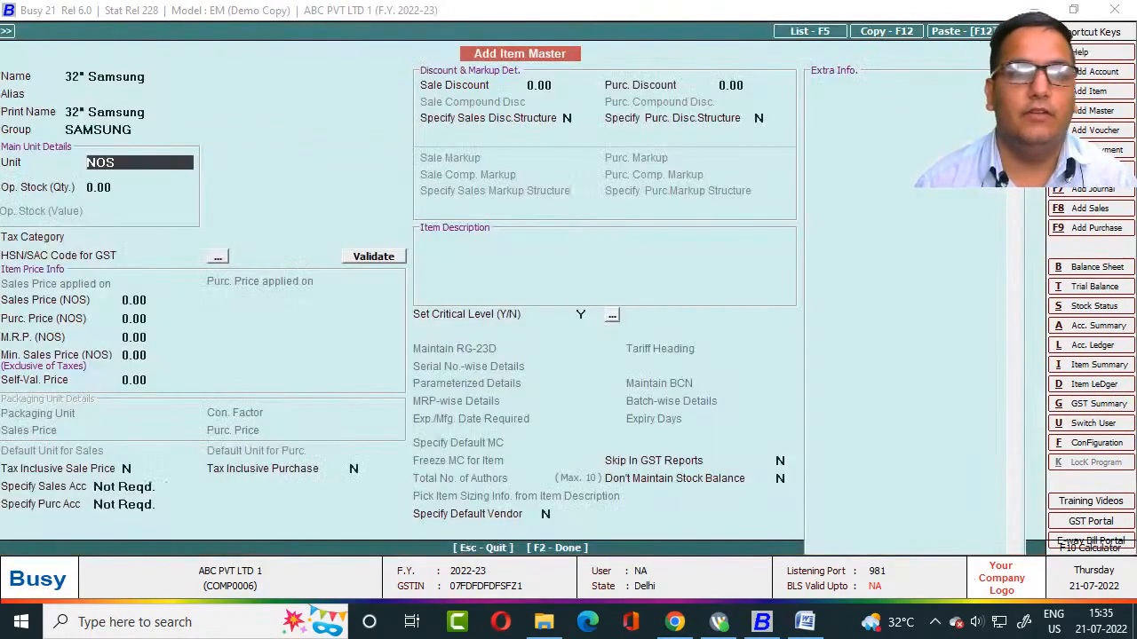
# Check the unit in Word, keep NOS in Busy, and save the 32" Samsung item without an HSN/SAC code.
pyautogui.hotkey('alt', 'Tab')
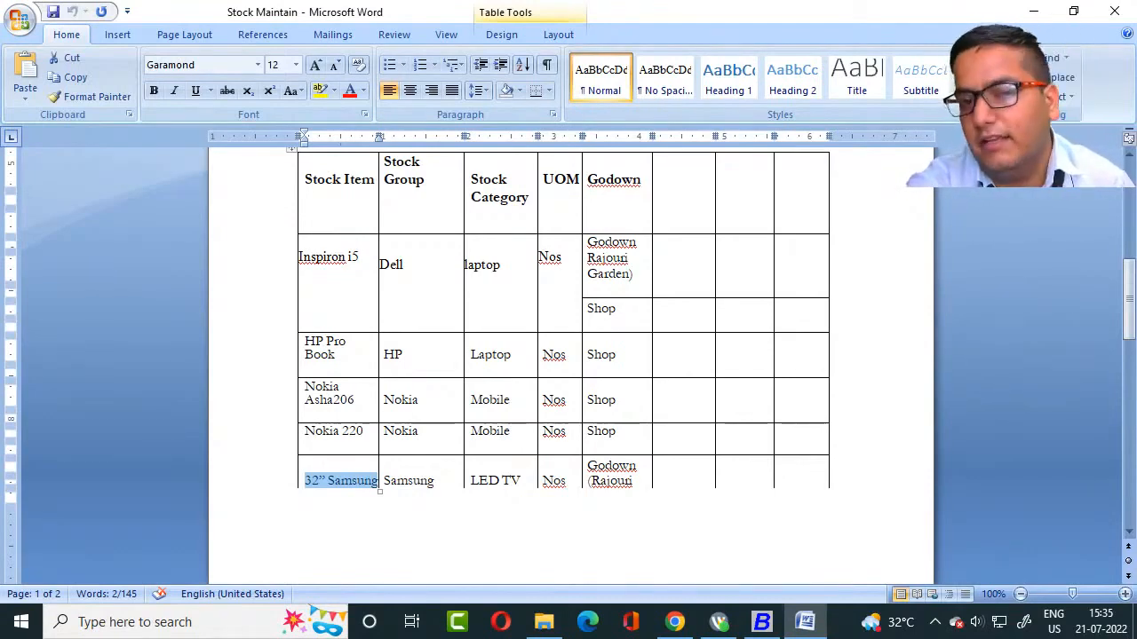
pyautogui.hotkey('alt', 'Tab')
pyautogui.press('Return')
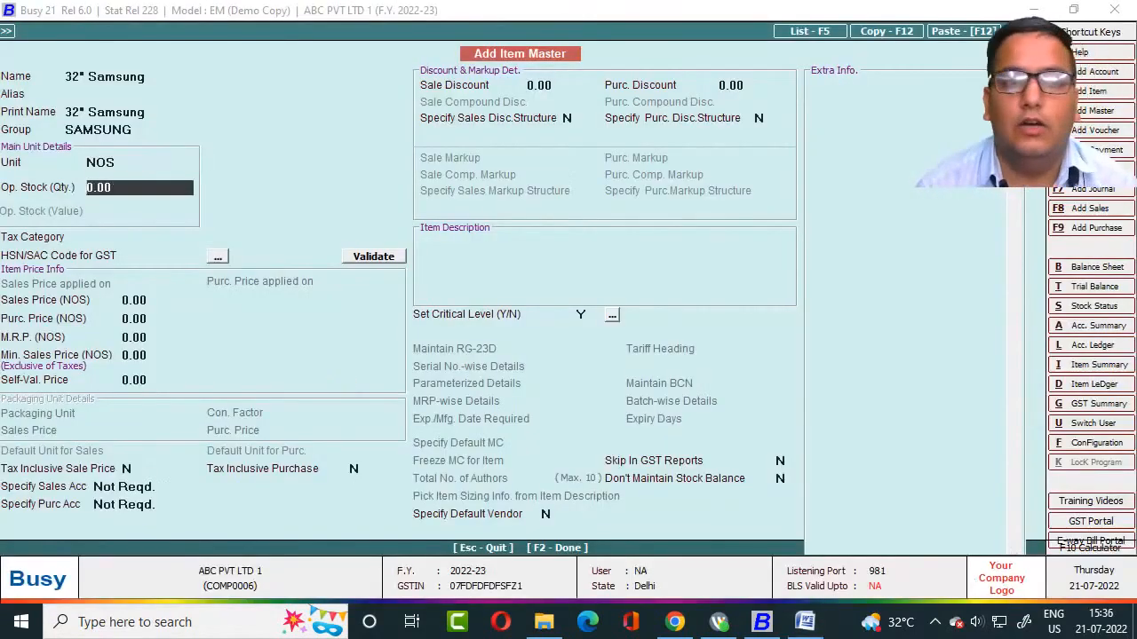
pyautogui.press('F2')
pyautogui.press('Left')
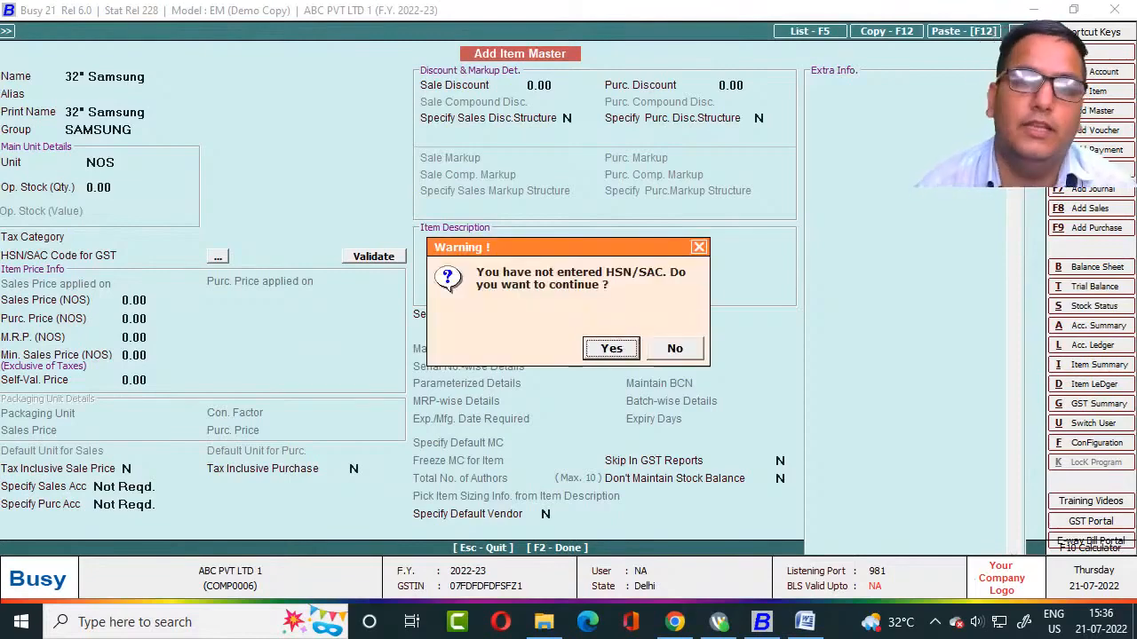
pyautogui.press('Return')
pyautogui.press('Return')
# Switch to the Word stock table and select the 42" Samsung TV item name.
pyautogui.hotkey('alt', 'Tab')
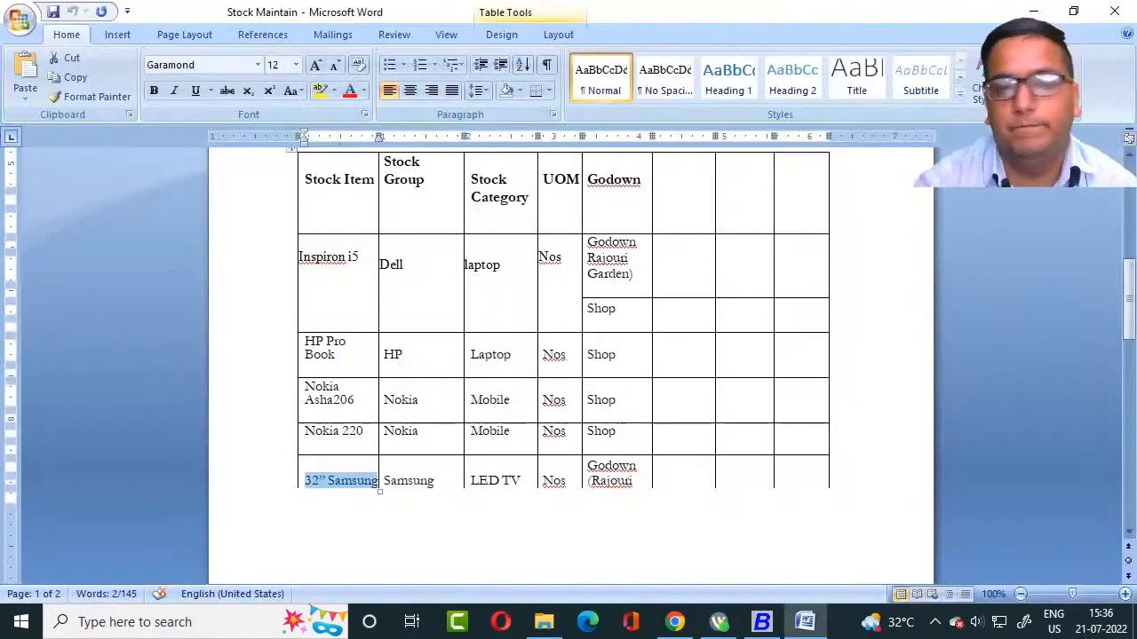
pyautogui.scroll(-10, 569, 355)
pyautogui.scroll(-1, 568, 367)
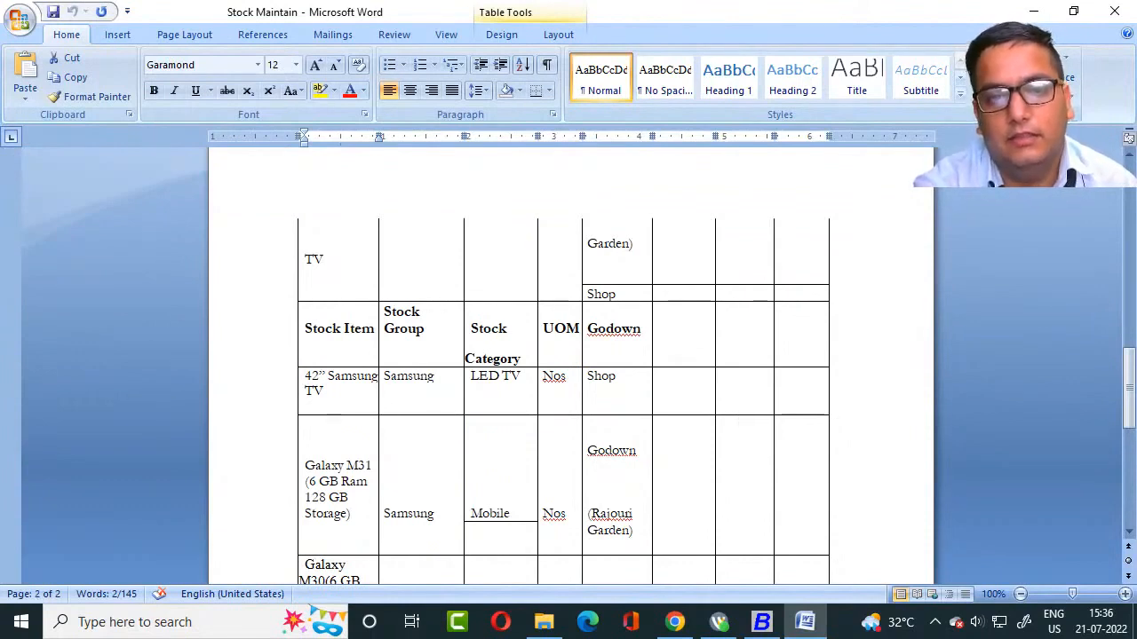
pyautogui.click(306, 376)
pyautogui.hotkey('shift', 'Right')
pyautogui.hotkey('shift', 'Right')
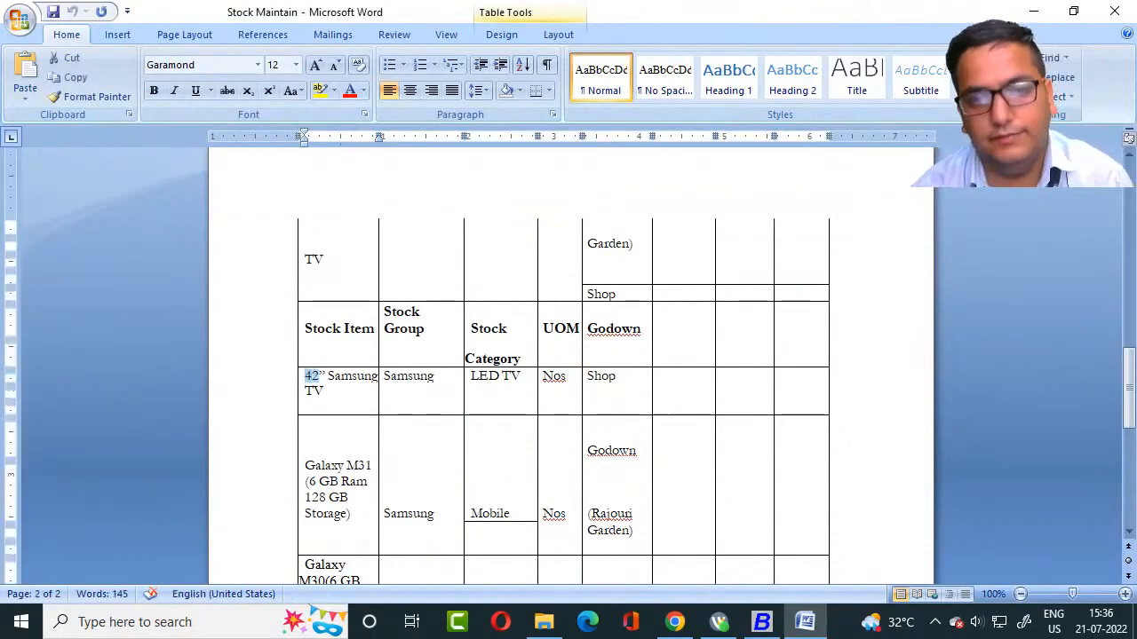
pyautogui.hotkey('shift', 'Right')
pyautogui.hotkey('shift', 'Right')
pyautogui.hotkey('shift', 'Right')
pyautogui.hotkey('shift', 'Right')
pyautogui.hotkey('shift', 'Right')
pyautogui.hotkey('shift', 'Right')
pyautogui.hotkey('shift', 'Right')
pyautogui.hotkey('shift', 'Right')
pyautogui.hotkey('shift', 'Right')
pyautogui.hotkey('shift', 'Right')
pyautogui.hotkey('shift', 'Right')
pyautogui.hotkey('shift', 'Right')
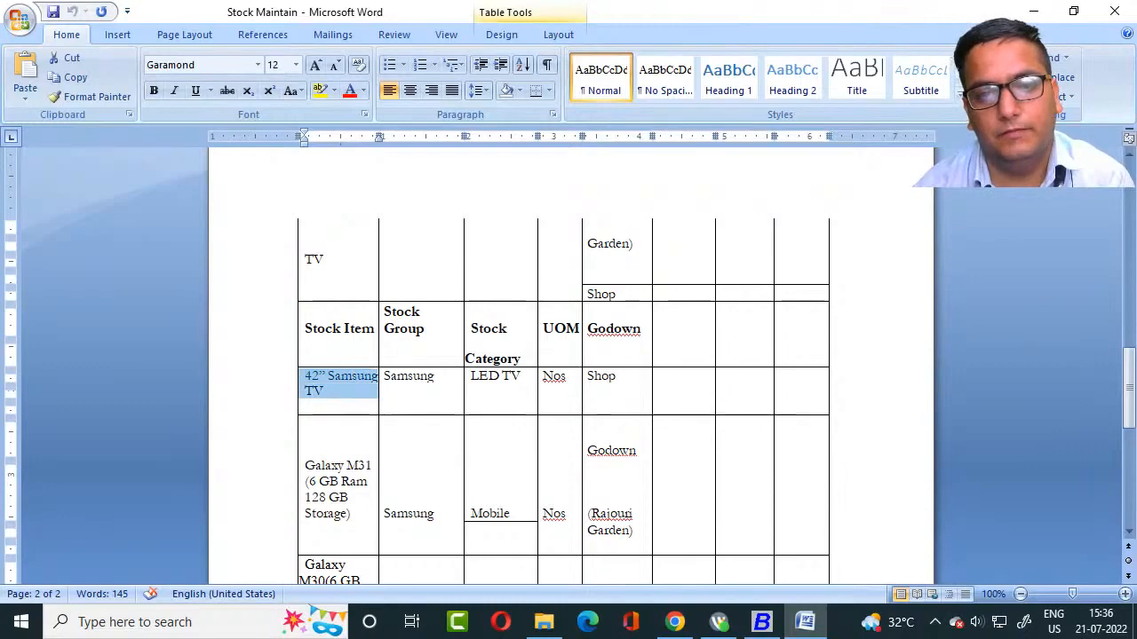
# Enter 42" Samsung TV in Busy as the new item's name, checking it against Word, and leave the alias blank.
pyautogui.hotkey('alt', 'Tab')
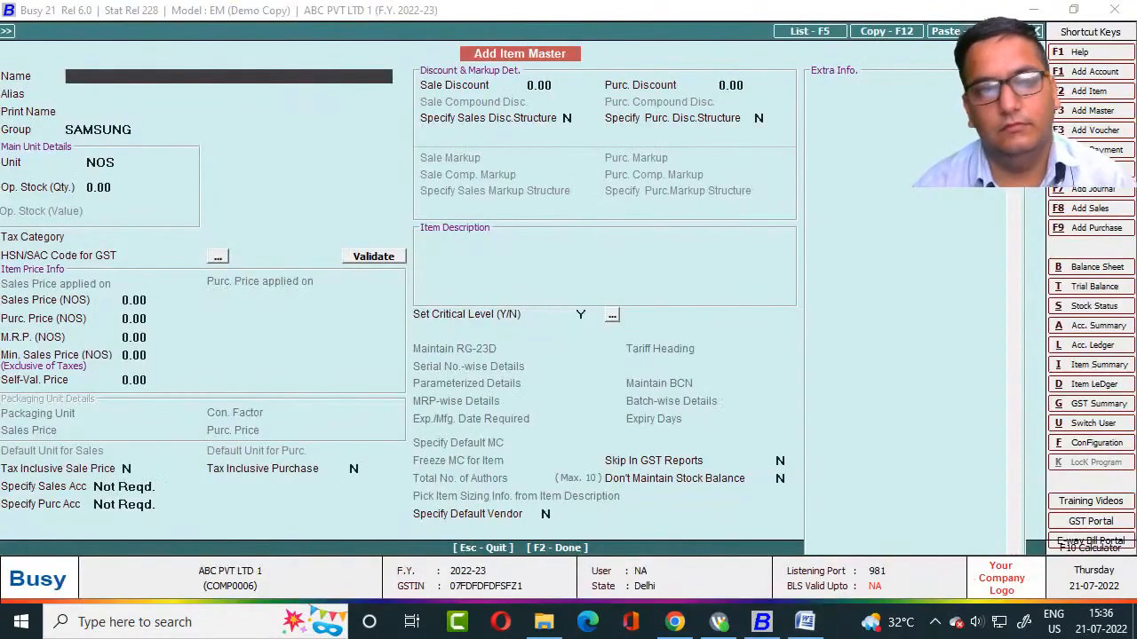
pyautogui.write('42" Samsung')
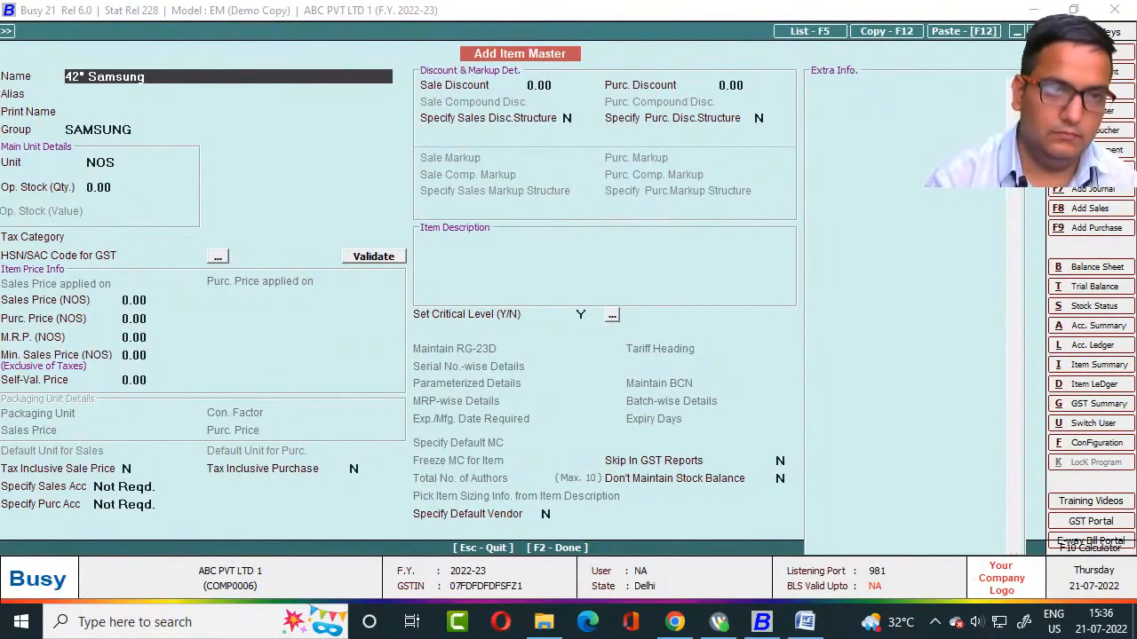
pyautogui.hotkey('alt', 'Tab')
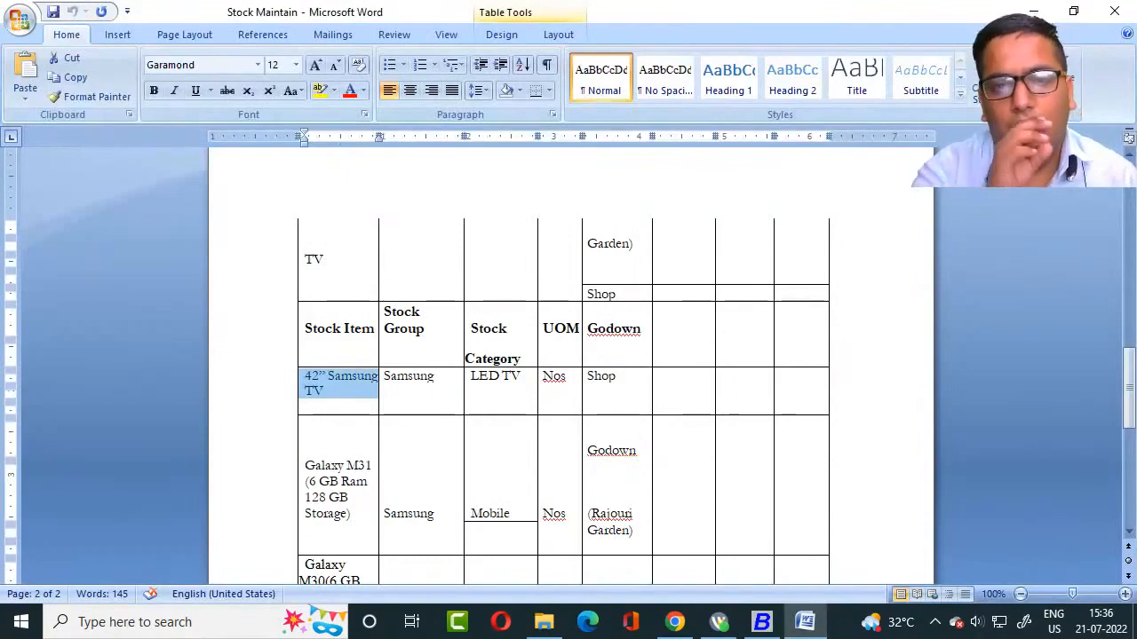
pyautogui.hotkey('alt', 'Tab')
pyautogui.write('TV')
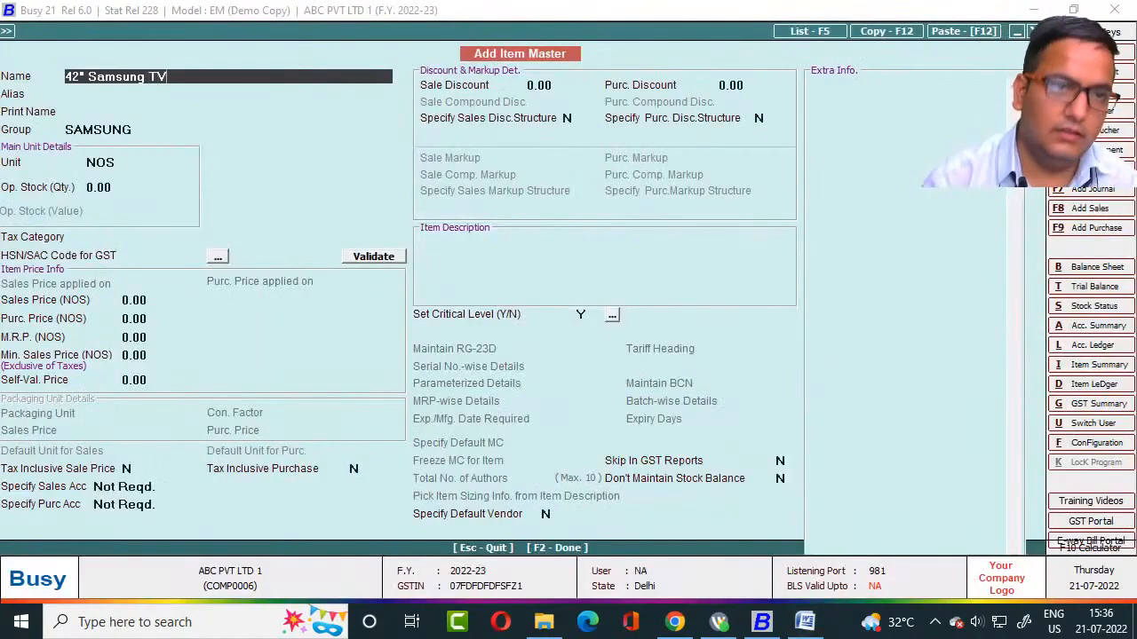
pyautogui.press('Return')
pyautogui.press('Return')
# Check the 42" Samsung TV details in Word, keep group SAMSUNG and unit NOS in Busy, and save the item without an HSN/SAC code.
pyautogui.hotkey('alt', 'Tab')
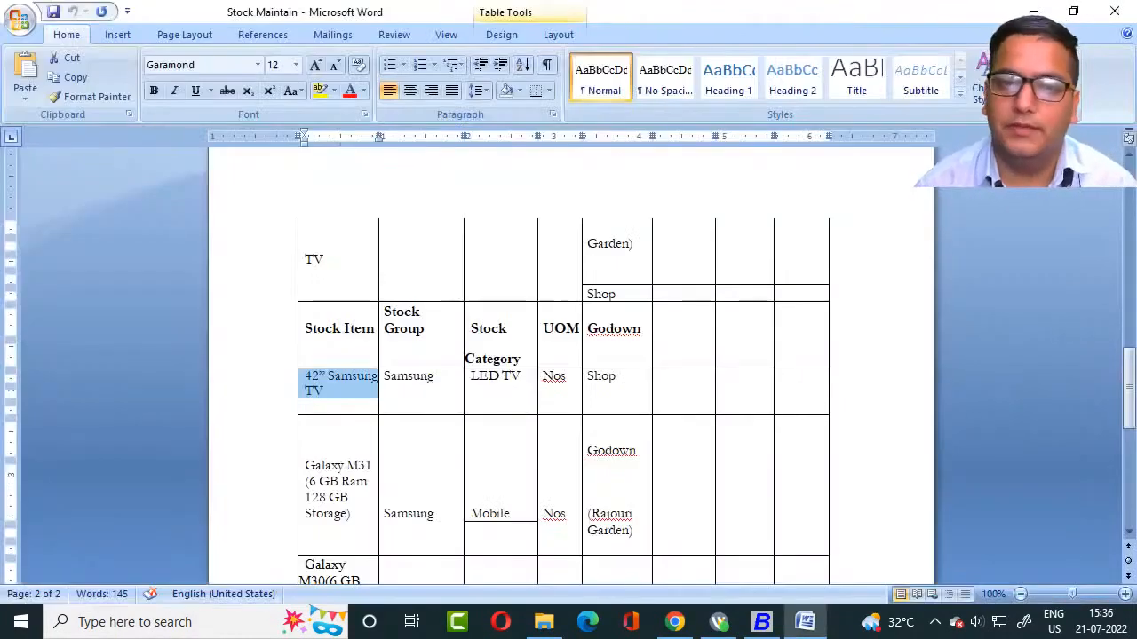
pyautogui.hotkey('alt', 'Tab')
pyautogui.press('Return')
pyautogui.hotkey('alt', 'Tab')
pyautogui.hotkey('alt', 'Tab')
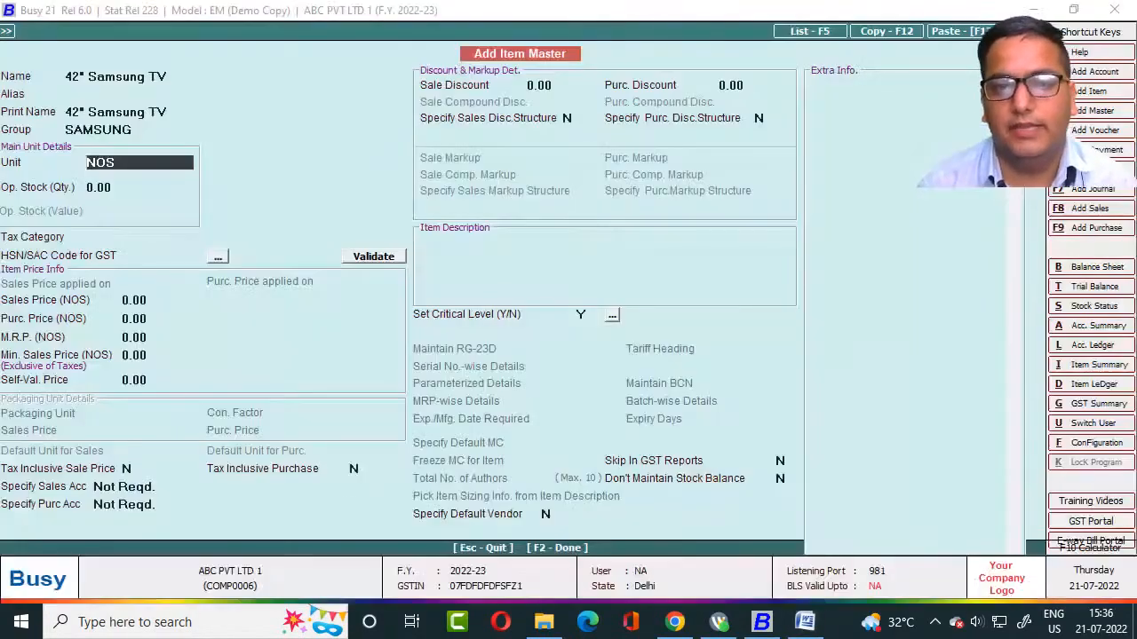
pyautogui.press('F2')
pyautogui.press('Left')
pyautogui.press('Return')
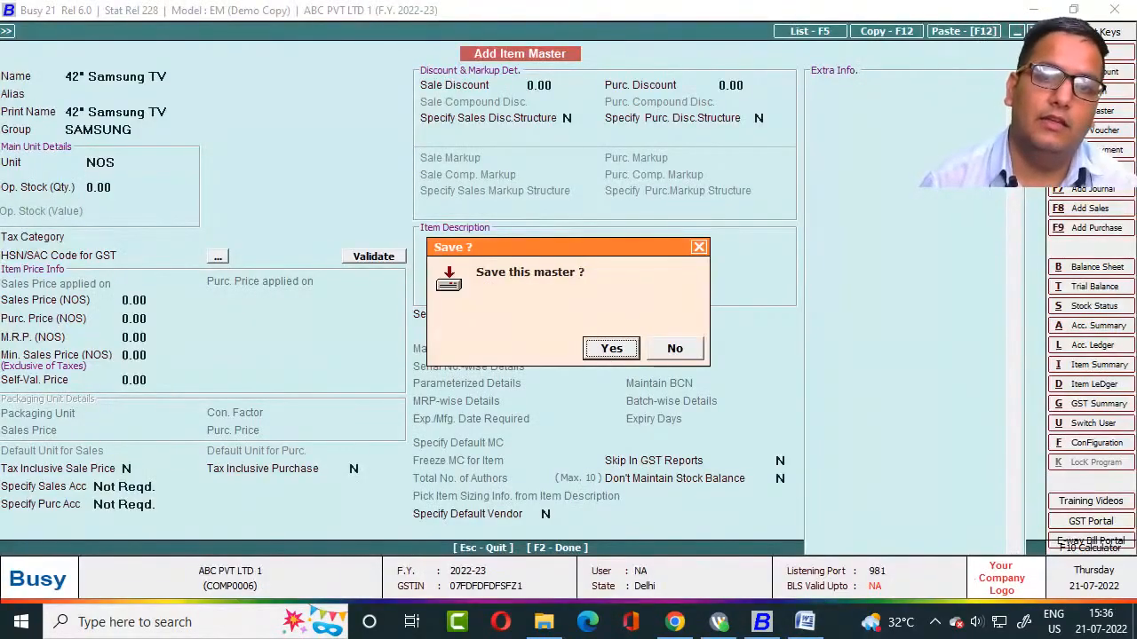
pyautogui.press('Return')
# Switch to the Word stock table and select the Galaxy M31 (6 GB Ram 128 GB Storage) item name.
pyautogui.hotkey('alt', 'Tab')
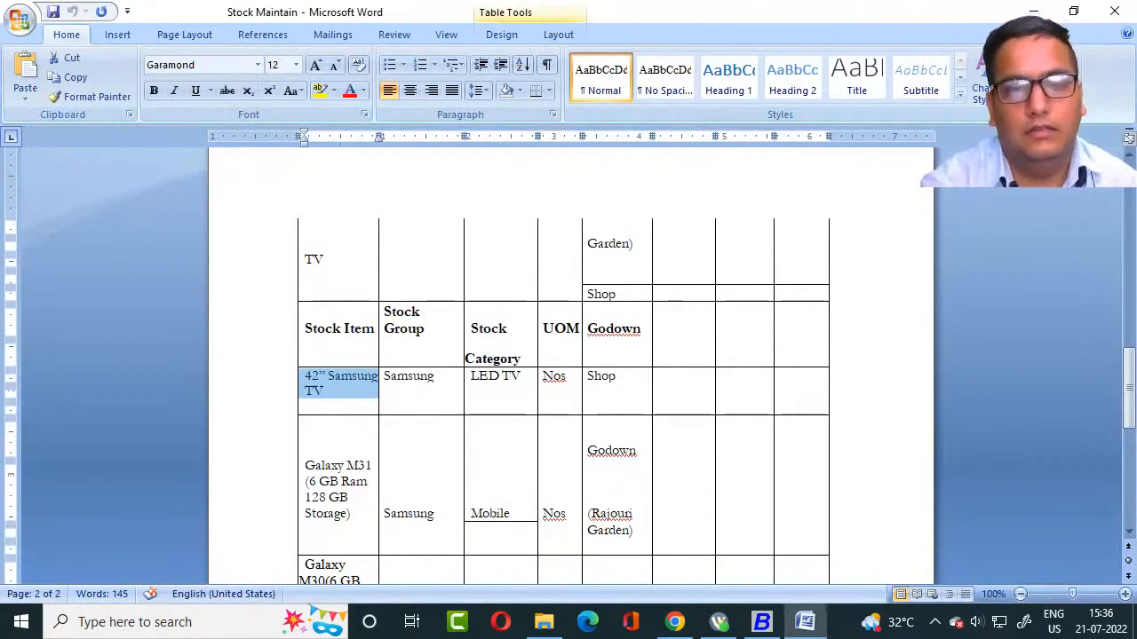
pyautogui.scroll(-2, 568, 364)
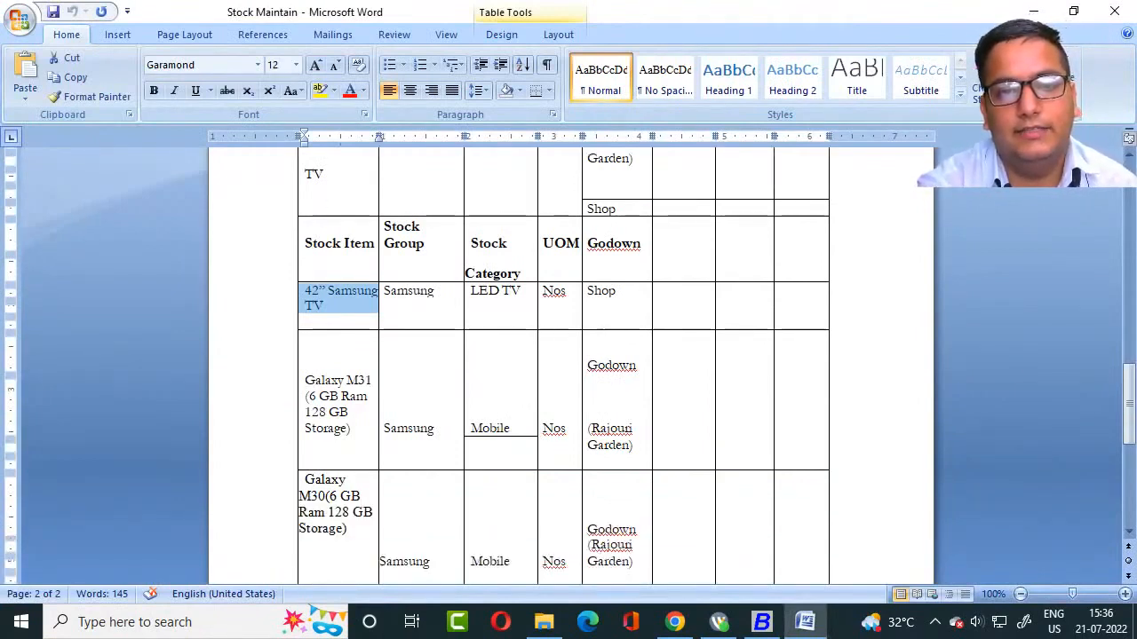
pyautogui.click(304, 380)
pyautogui.hotkey('shift', 'Right')
pyautogui.hotkey('shift', 'Right')
pyautogui.hotkey('shift', 'Right')
pyautogui.hotkey('shift', 'Right')
pyautogui.hotkey('shift', 'Right')
pyautogui.hotkey('shift', 'Right')
pyautogui.hotkey('shift', 'Right')
pyautogui.hotkey('shift', 'Right')
pyautogui.hotkey('shift', 'Right')
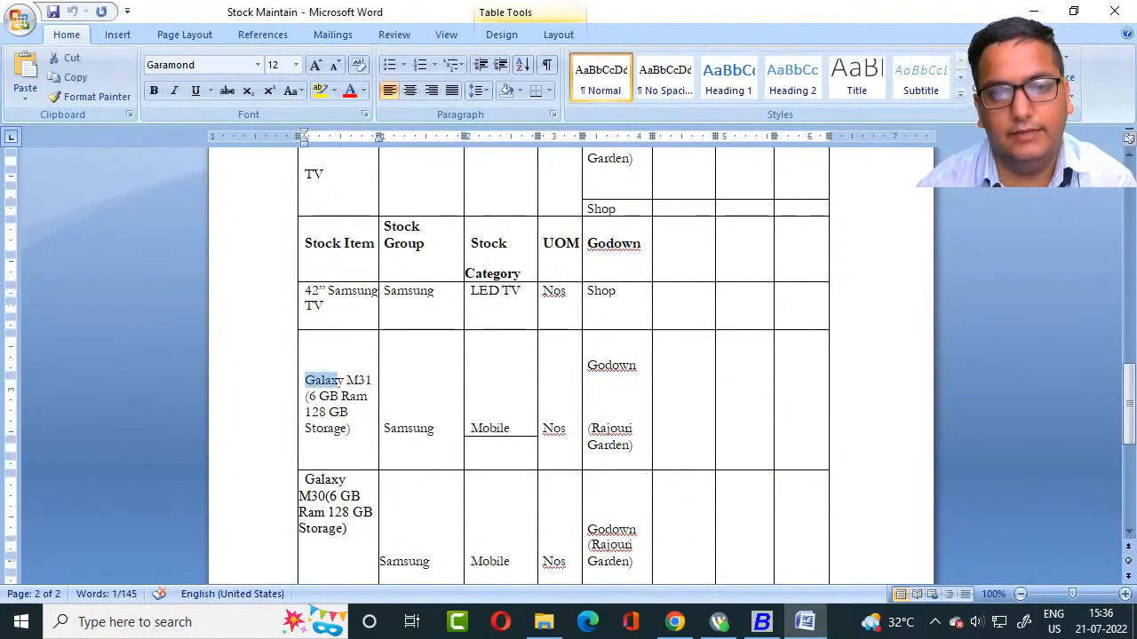
pyautogui.hotkey('shift', 'Right')
pyautogui.hotkey('shift', 'Down')
pyautogui.hotkey('shift', 'Down')
pyautogui.hotkey('shift', 'Down')
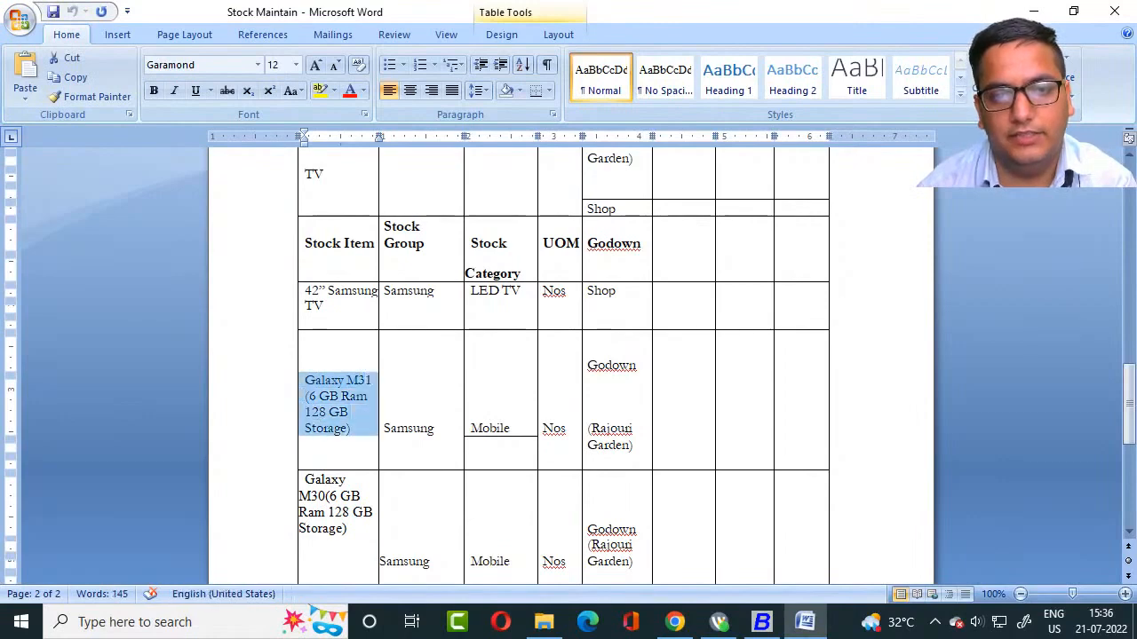
# Enter Galaxy M31 in Busy as the new item's name and print name, checking it against Word, and leave the alias blank.
pyautogui.hotkey('alt', 'Tab')
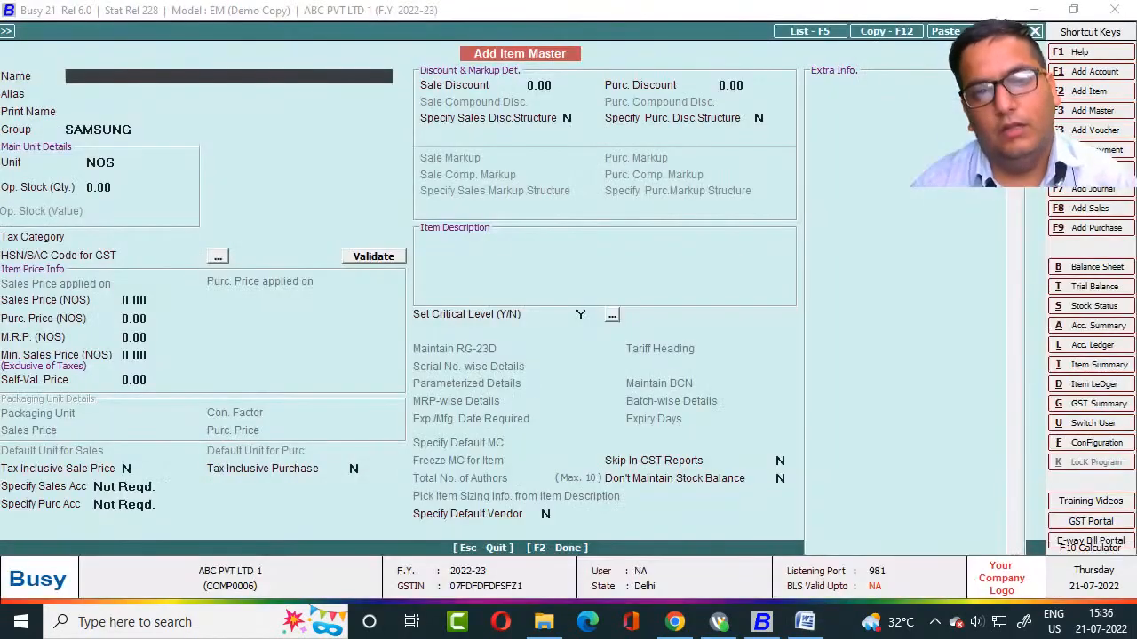
pyautogui.write('Galaxy M31')
pyautogui.hotkey('alt', 'Tab')
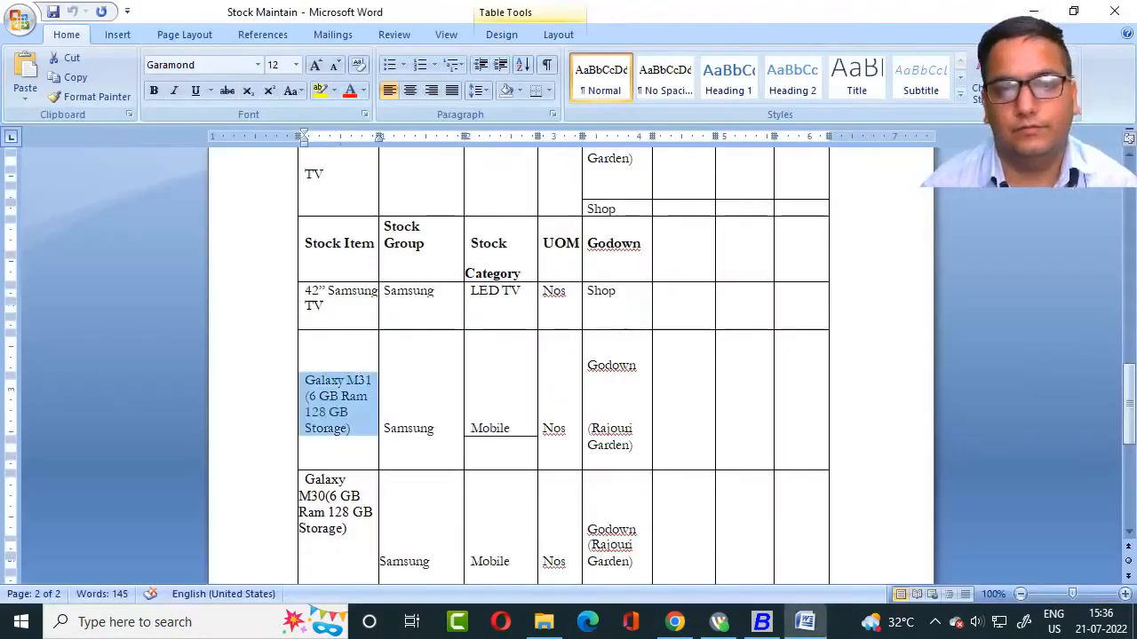
pyautogui.hotkey('alt', 'Tab')
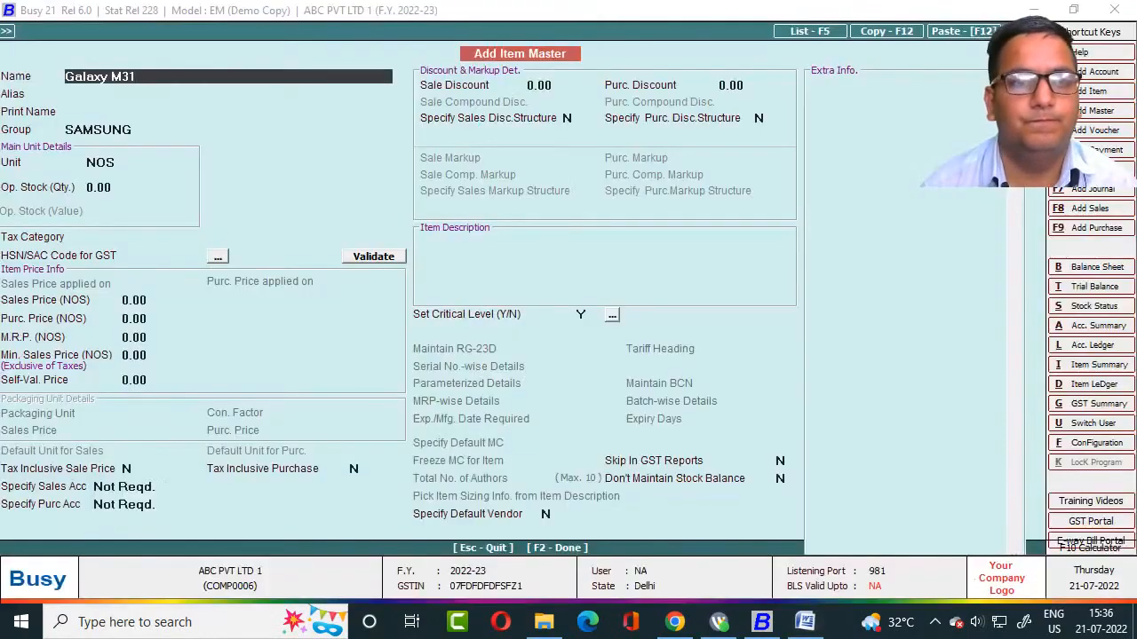
pyautogui.hotkey('alt', 'Tab')
pyautogui.hotkey('alt', 'Tab')
pyautogui.press('Return')
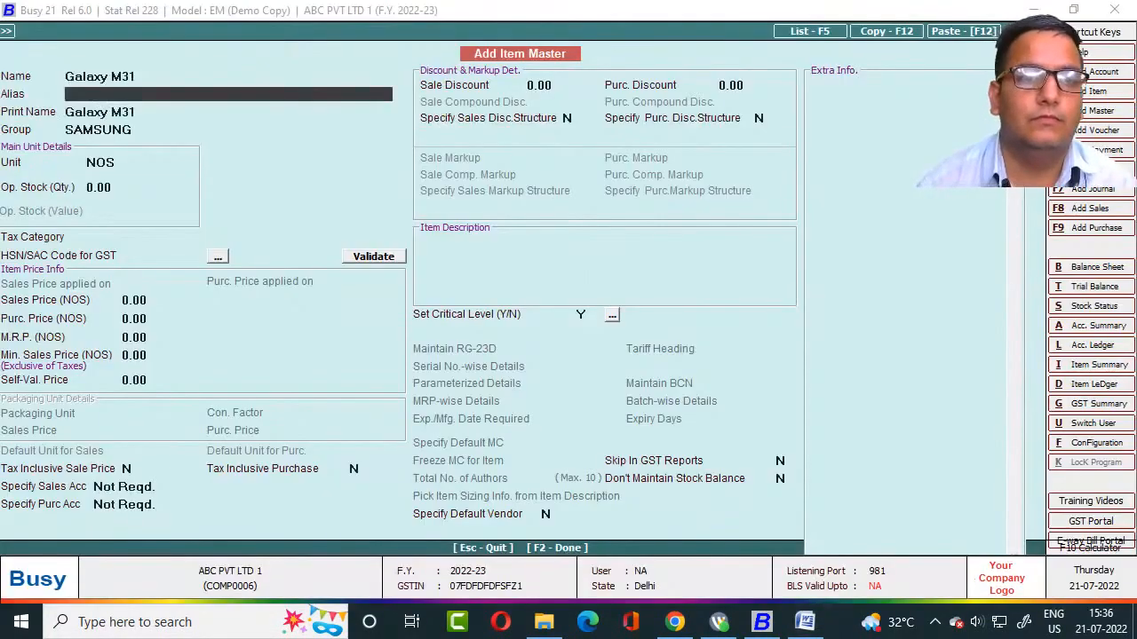
pyautogui.press('Up')
pyautogui.hotkey('alt', 'Tab')
pyautogui.hotkey('alt', 'Tab')
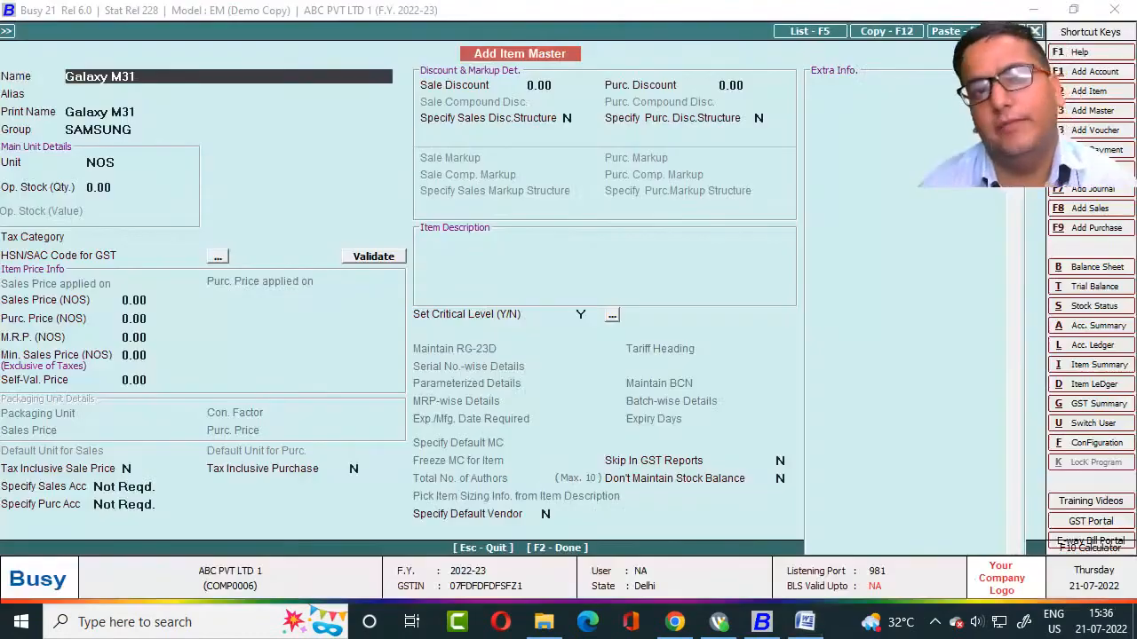
pyautogui.press('Return')
pyautogui.press('Return')
pyautogui.press('Return')
# Check the Galaxy M31's group and unit in Word, keep SAMSUNG and NOS in Busy, and save the item without an HSN/SAC code.
pyautogui.hotkey('alt', 'Tab')
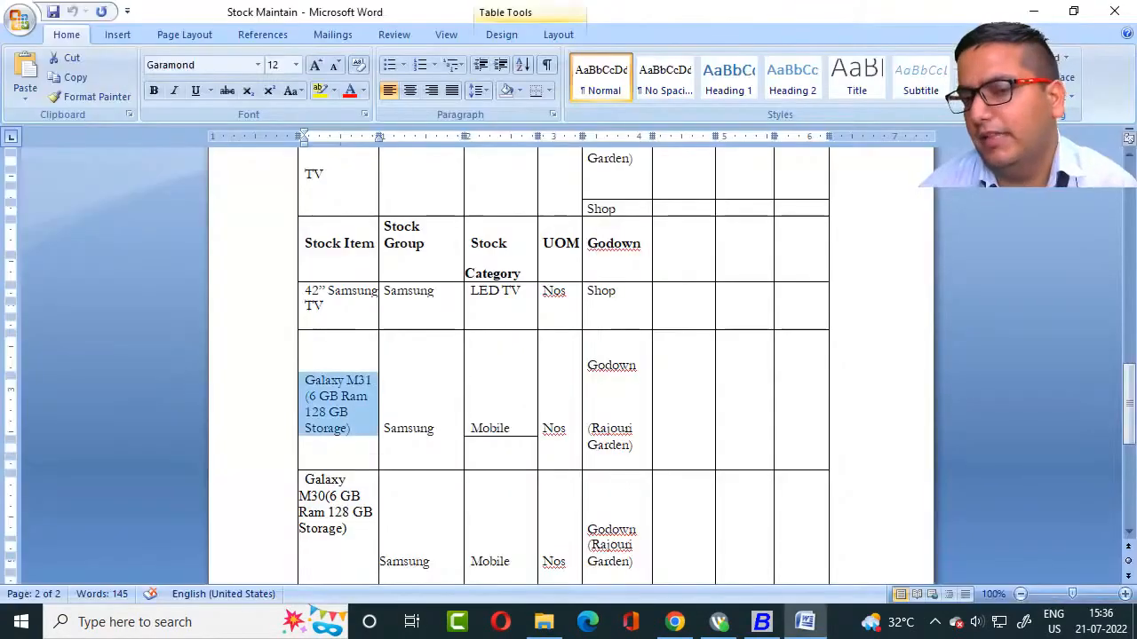
pyautogui.hotkey('alt', 'Tab')
pyautogui.hotkey('alt', 'Tab')
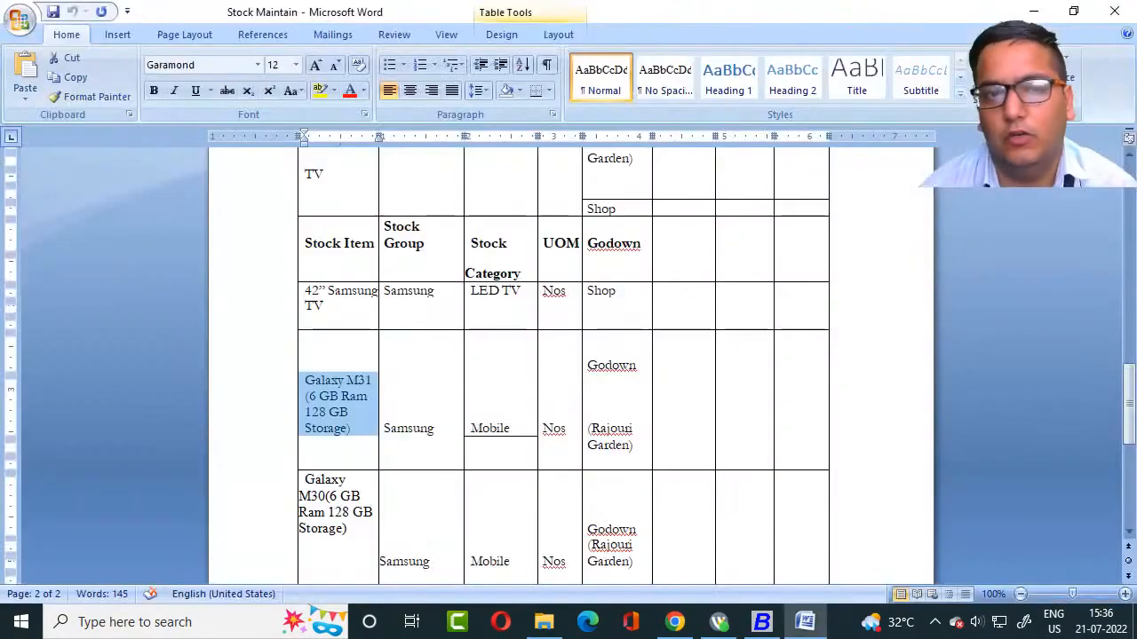
pyautogui.hotkey('alt', 'Tab')
pyautogui.press('Return')
pyautogui.hotkey('alt', 'Tab')
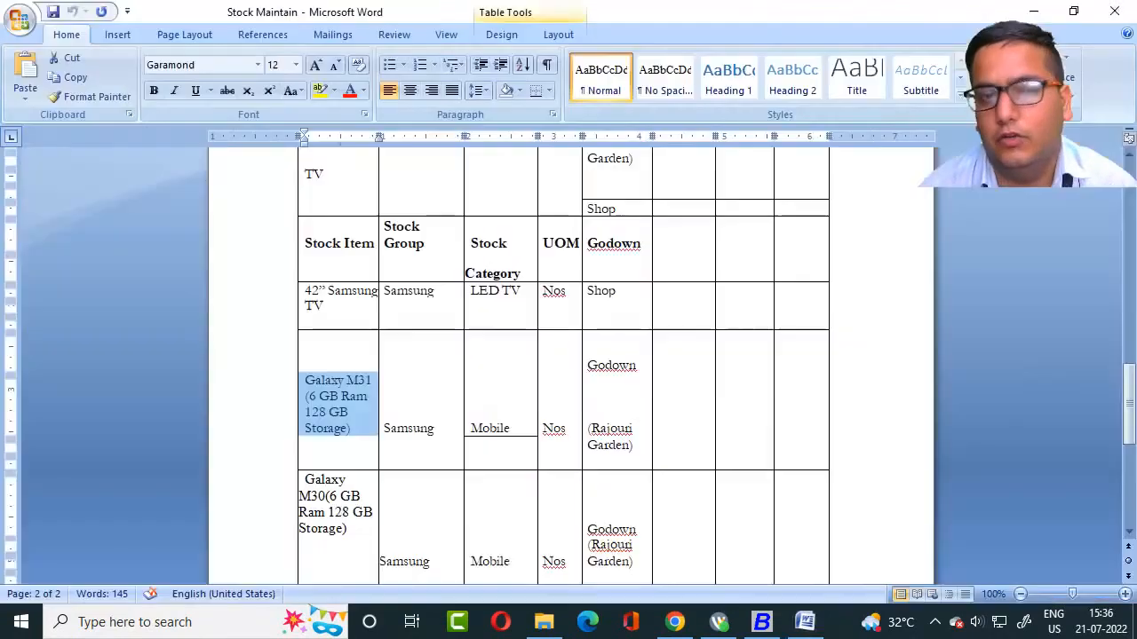
pyautogui.hotkey('alt', 'Tab')
pyautogui.press('Return')
pyautogui.press('F2')
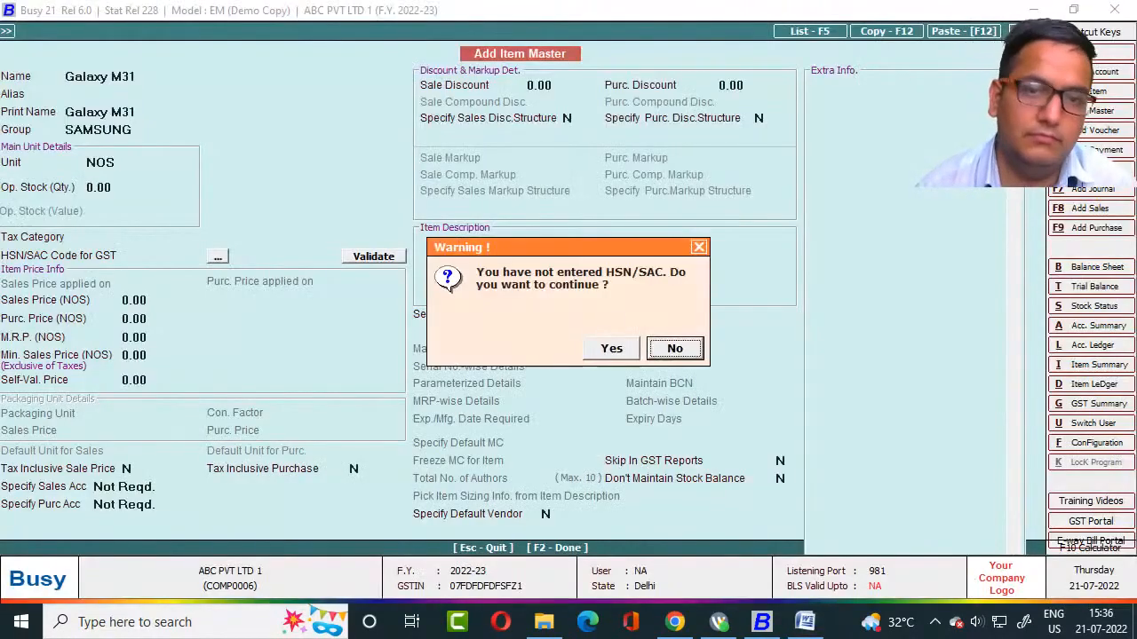
pyautogui.press('Left')
pyautogui.press('Return')
pyautogui.press('Return')
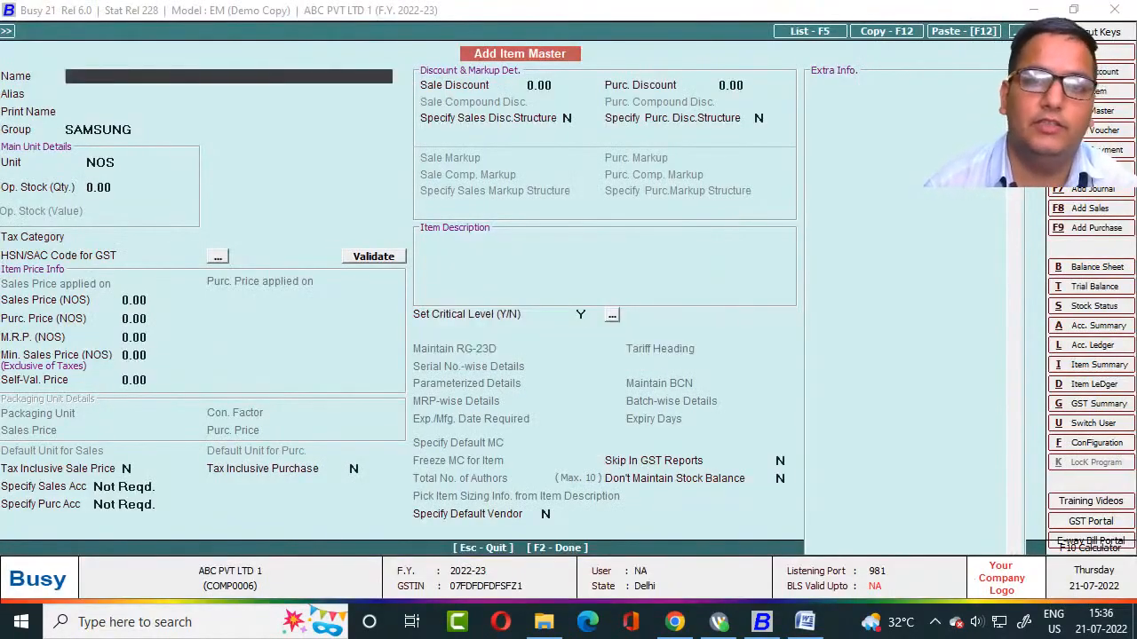
# Copy Galaxy M30(6 GB Ram 128 GB Storage) from Word into Busy as the next item's name and print name, leaving the alias blank.
pyautogui.hotkey('alt', 'Tab')
pyautogui.scroll(-3, 569, 355)
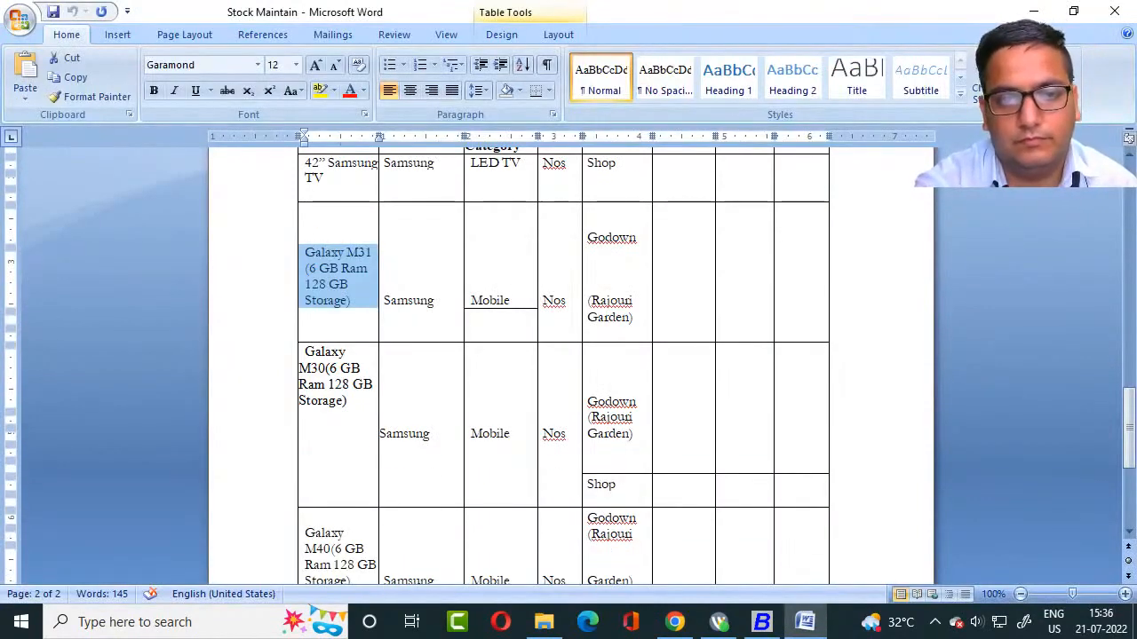
pyautogui.click(305, 353)
pyautogui.moveTo(305, 352); pyautogui.dragTo(364, 401)
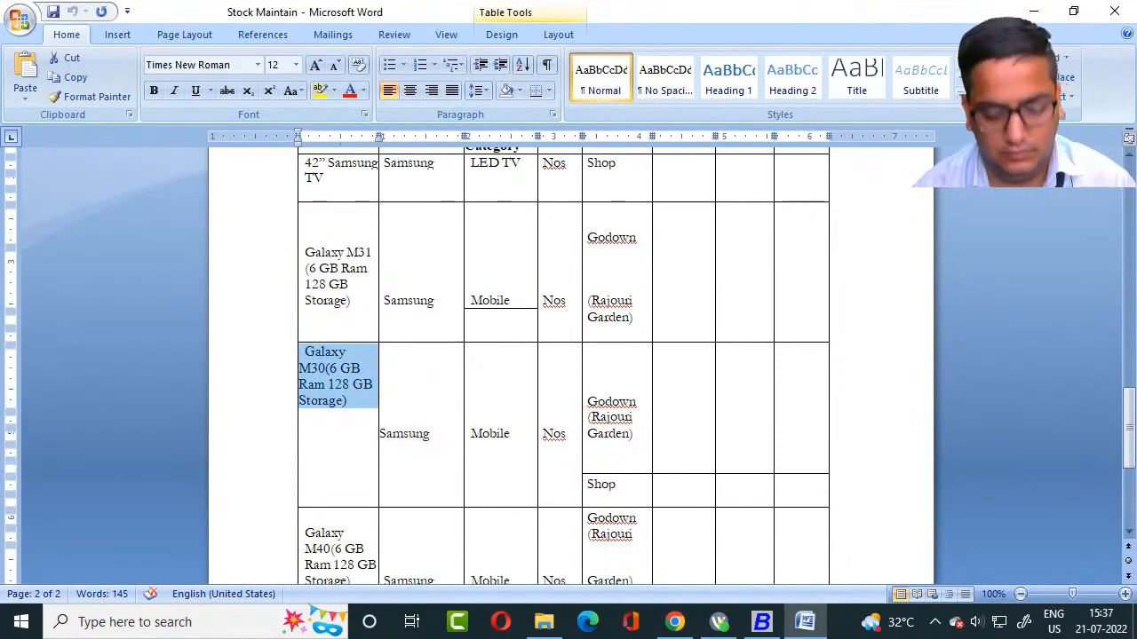
pyautogui.hotkey('ctrl', 'c')
pyautogui.hotkey('alt', 'Tab')
pyautogui.hotkey('ctrl', 'v')
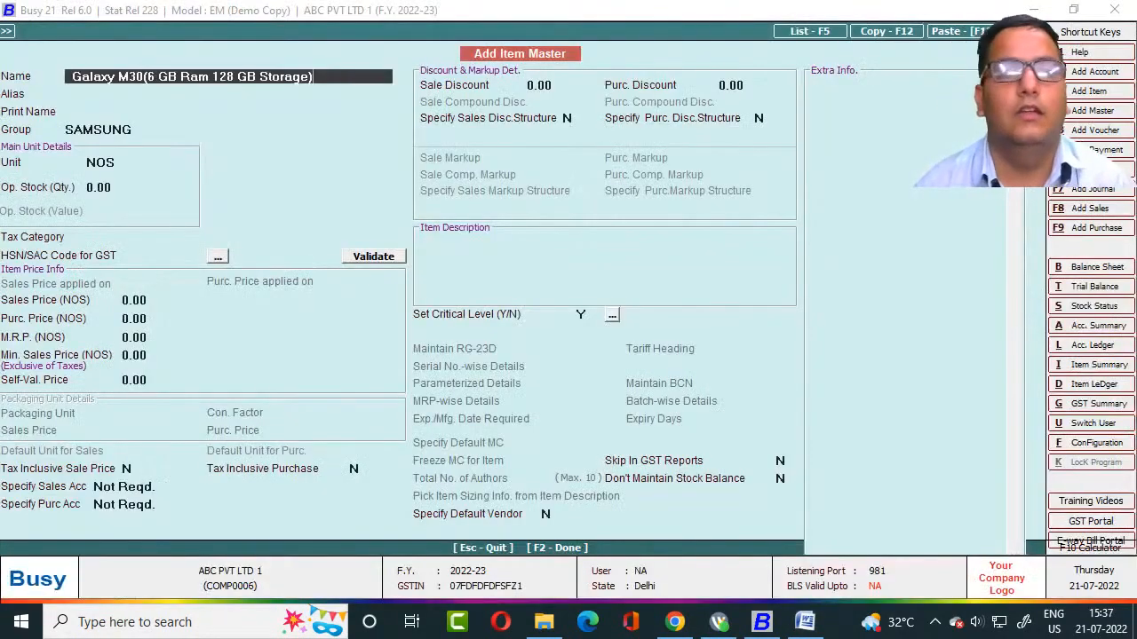
pyautogui.press('Return')
pyautogui.press('Return')
pyautogui.press('Return')
# Check the Galaxy M30 row in Word, keep group SAMSUNG and unit NOS in Busy, and save the item without an HSN/SAC code.
pyautogui.hotkey('alt', 'Tab')
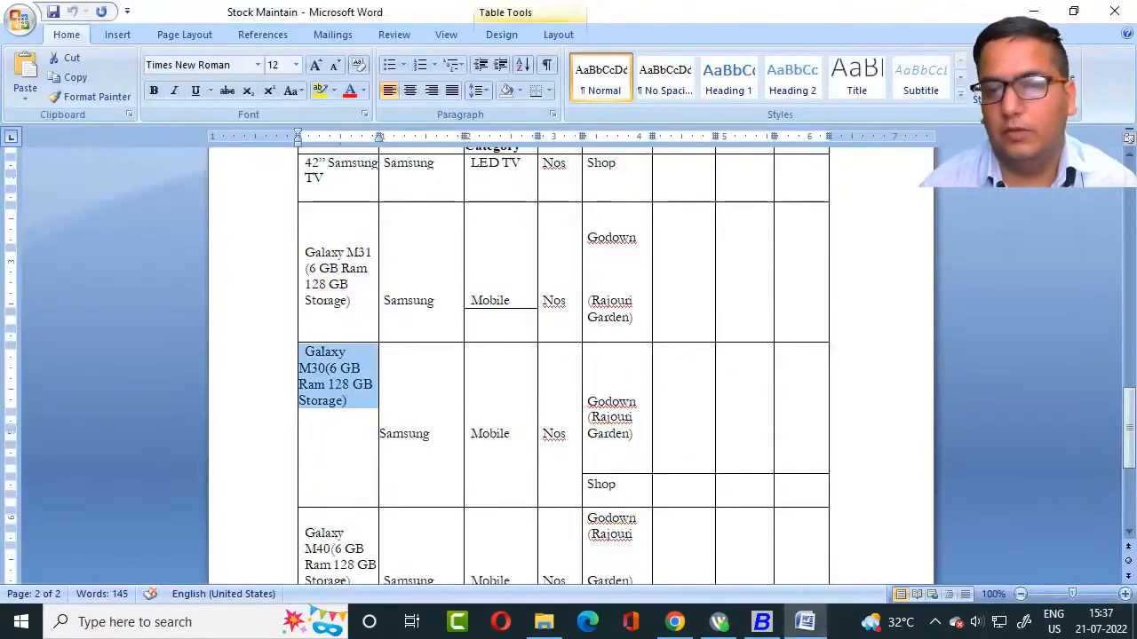
pyautogui.hotkey('alt', 'Tab')
pyautogui.press('Return')
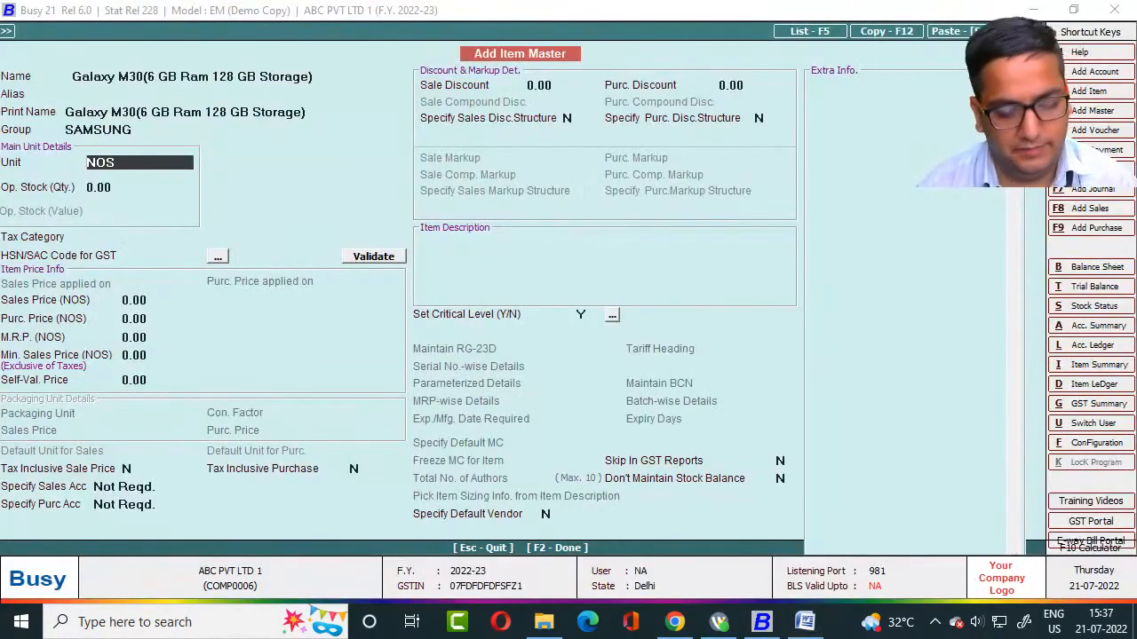
pyautogui.press('F2')
pyautogui.press('Return')
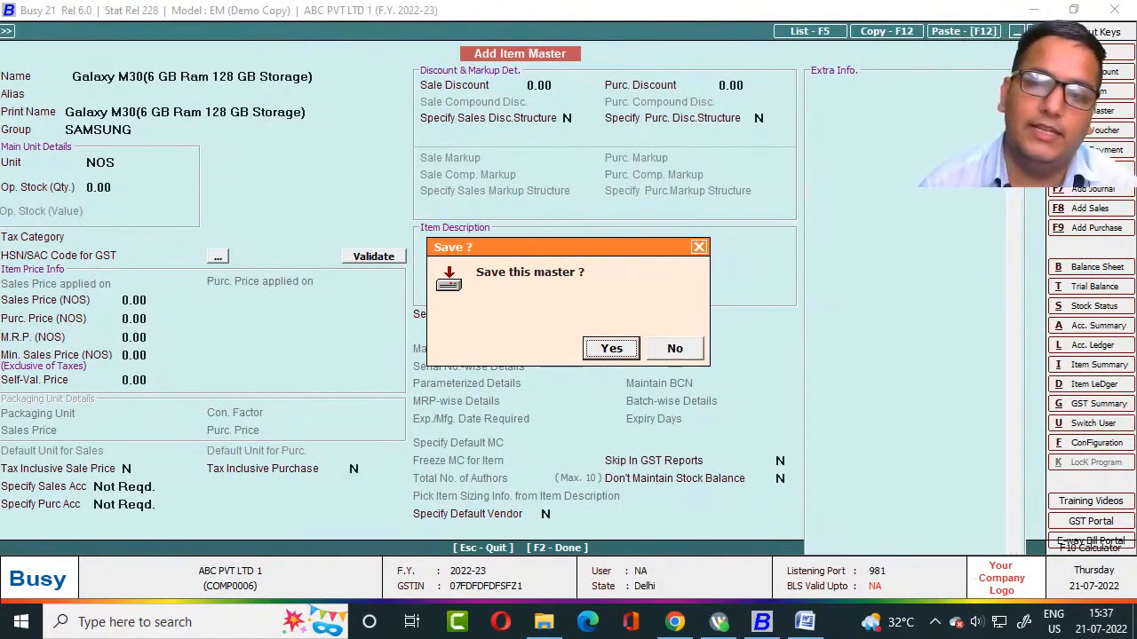
pyautogui.press('Return')
# Copy the Galaxy M40(6 GB Ram 128 GB Storage text from the last item row of the Word table.
pyautogui.hotkey('alt', 'Tab')
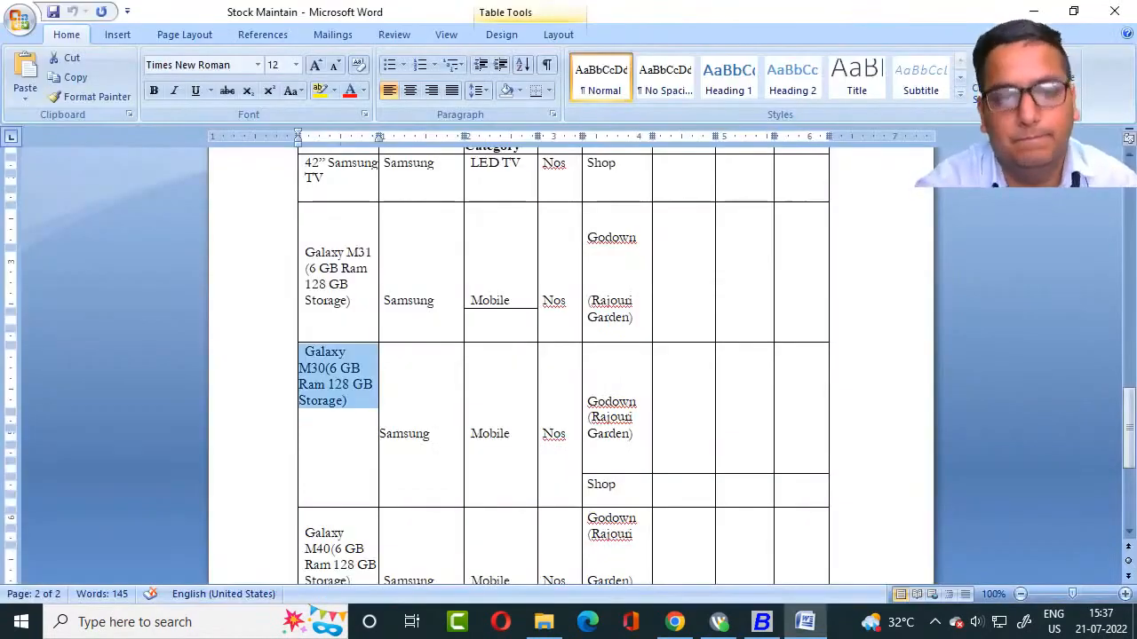
pyautogui.scroll(-2, 568, 355)
pyautogui.scroll(-5, 568, 355)
pyautogui.scroll(3, 568, 356)
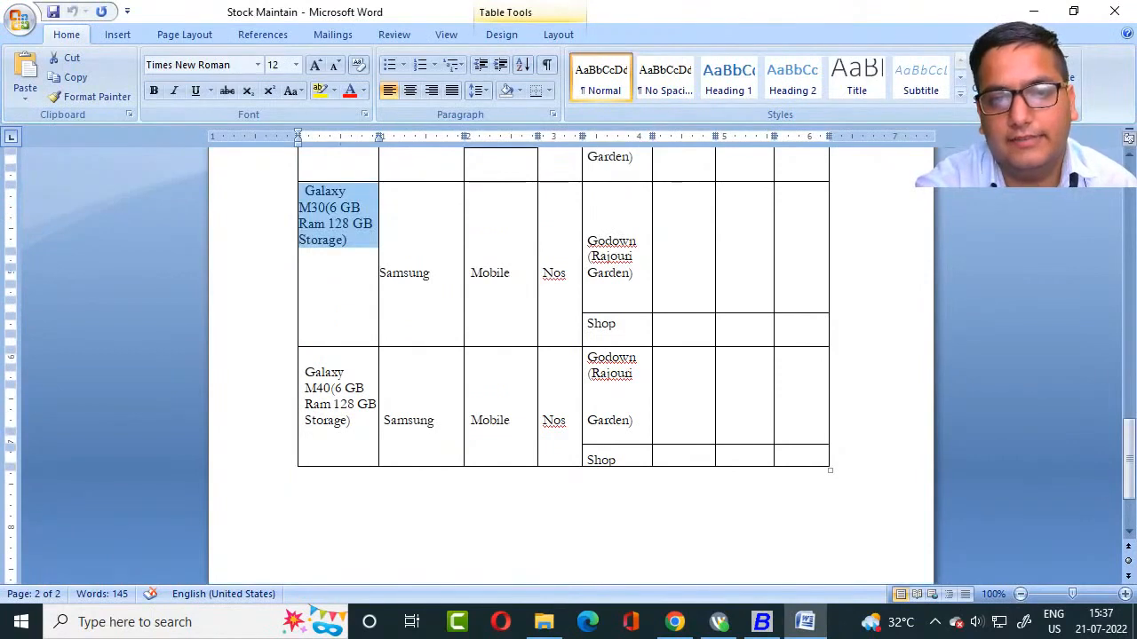
pyautogui.moveTo(511, 346); pyautogui.dragTo(511, 364)
pyautogui.click(306, 372)
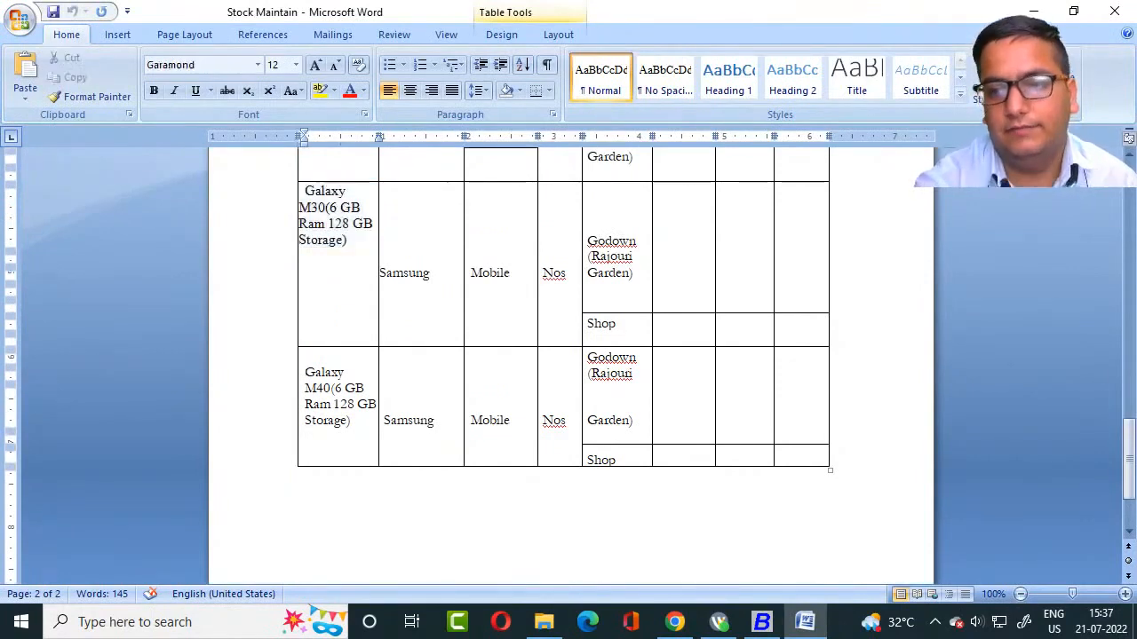
pyautogui.hotkey('shift', 'Right')
pyautogui.hotkey('shift', 'Right')
pyautogui.hotkey('shift', 'Right')
pyautogui.hotkey('shift', 'Right')
pyautogui.hotkey('shift', 'Right')
pyautogui.hotkey('shift', 'Right')
pyautogui.hotkey('shift', 'Down')
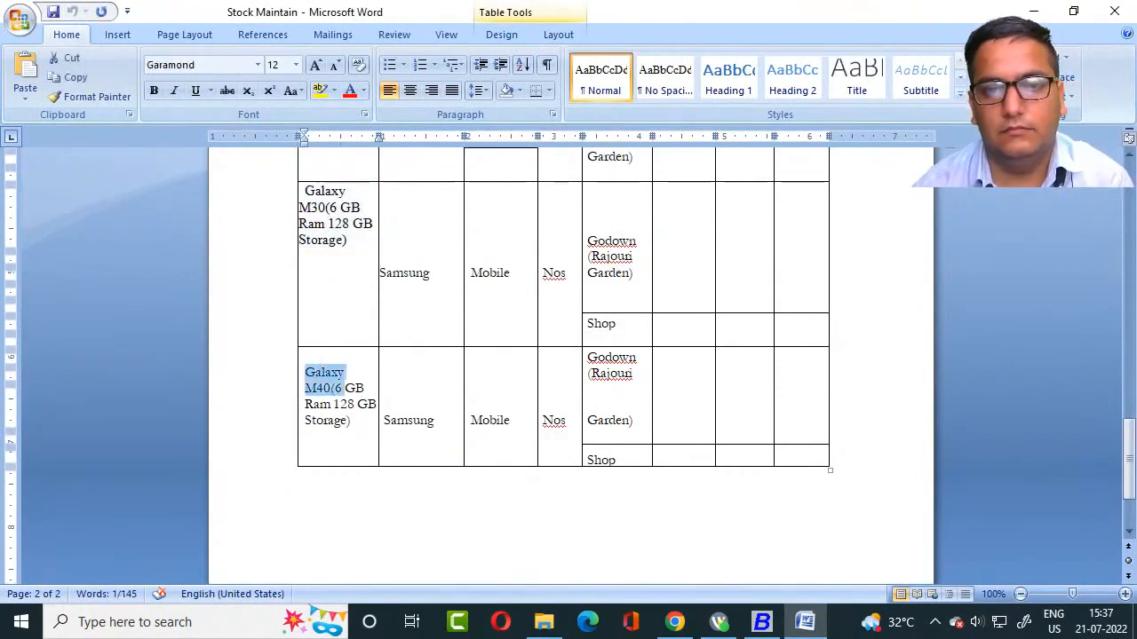
pyautogui.hotkey('shift', 'Down')
pyautogui.hotkey('shift', 'Down')
pyautogui.hotkey('shift', 'Right')
pyautogui.hotkey('shift', 'Right')
pyautogui.hotkey('shift', 'Right')
pyautogui.hotkey('shift', 'Right')
pyautogui.hotkey('ctrl', 'c')
# Paste Galaxy M40(6 GB Ram 128 GB Storage in Busy as the new item's name and print name, leaving the alias blank.
pyautogui.hotkey('alt', 'Tab')
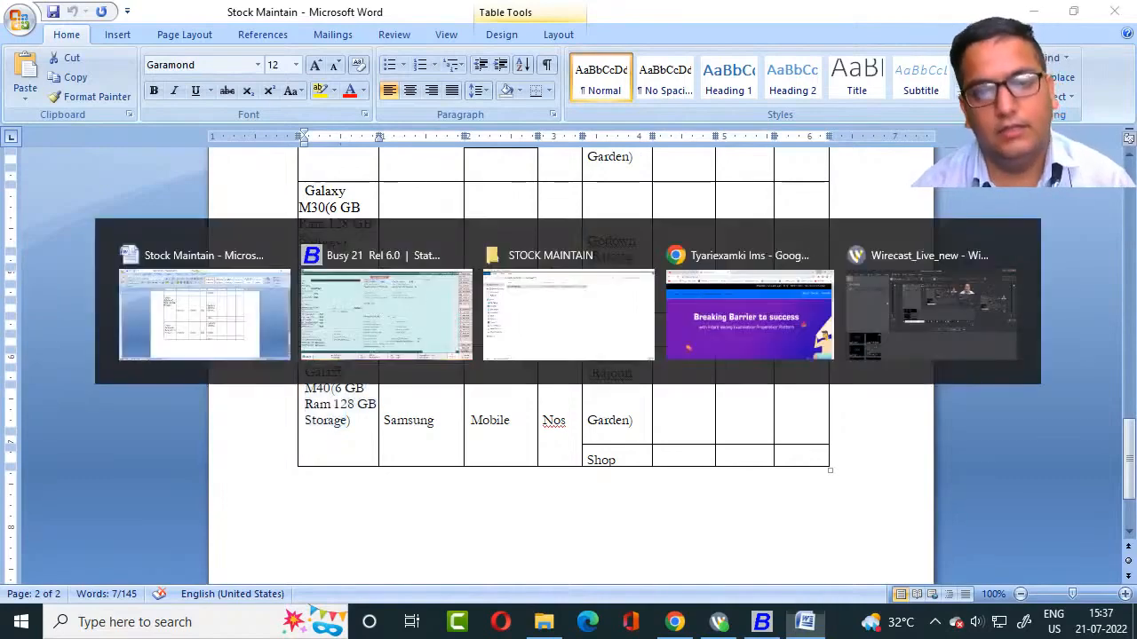
pyautogui.hotkey('ctrl', 'v')
pyautogui.press('Return')
pyautogui.press('Return')
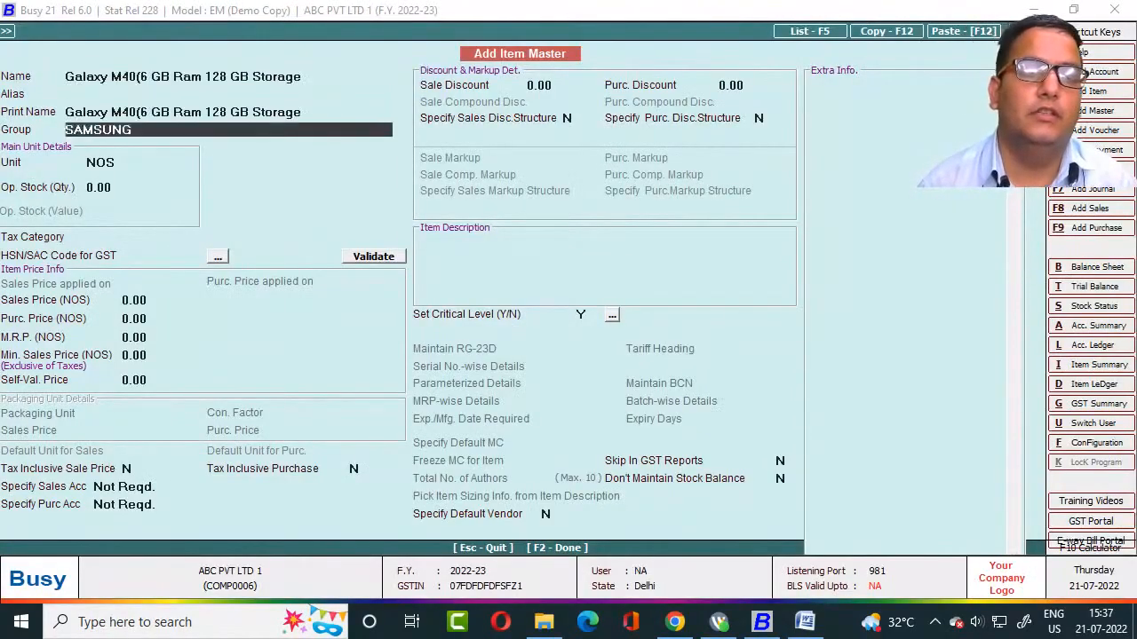
# Keep SAMSUNG as the Galaxy M40's group in Busy and check the item's details against the Word table.
pyautogui.hotkey('alt', 'Tab')
pyautogui.hotkey('alt', 'Tab')
pyautogui.press('Return')
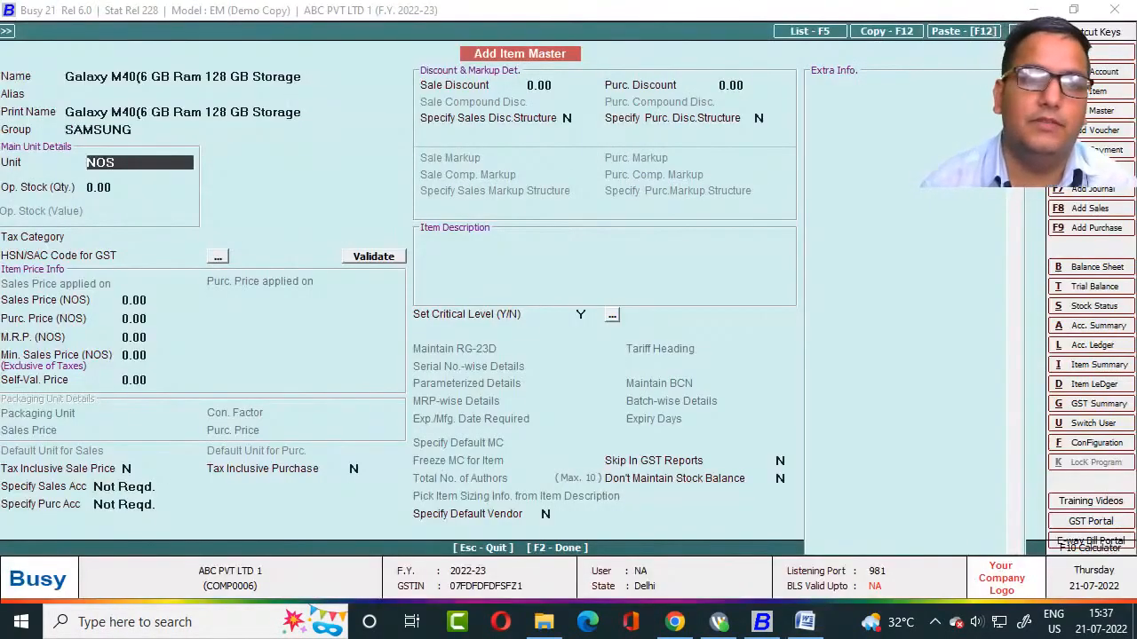
pyautogui.hotkey('alt', 'Tab')
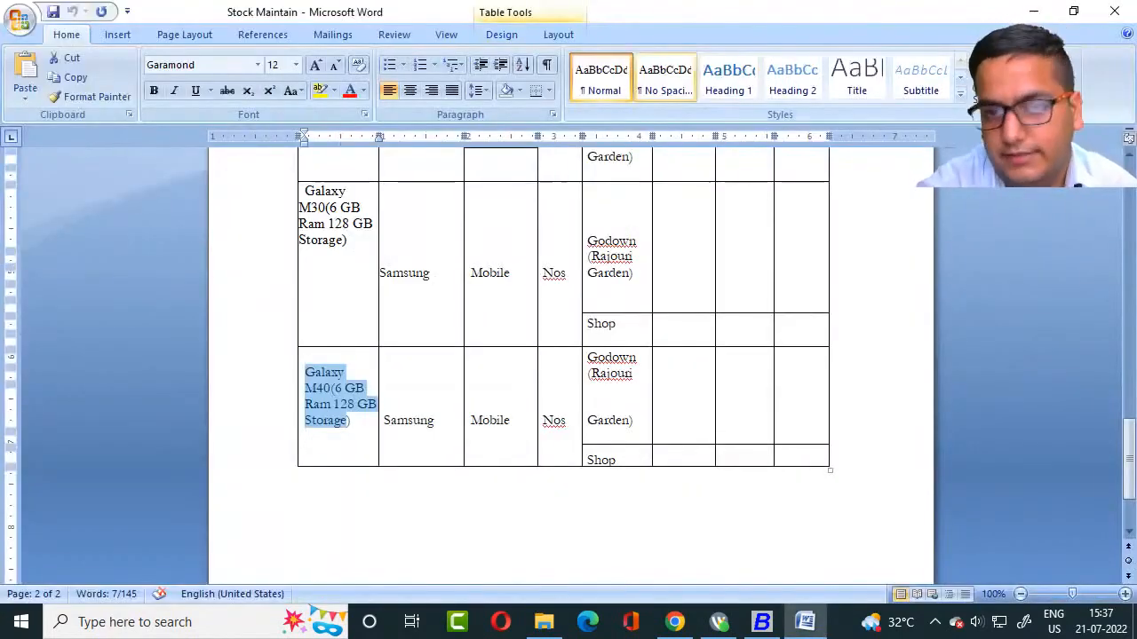
pyautogui.scroll(8, 568, 356)
pyautogui.hotkey('alt', 'Tab')
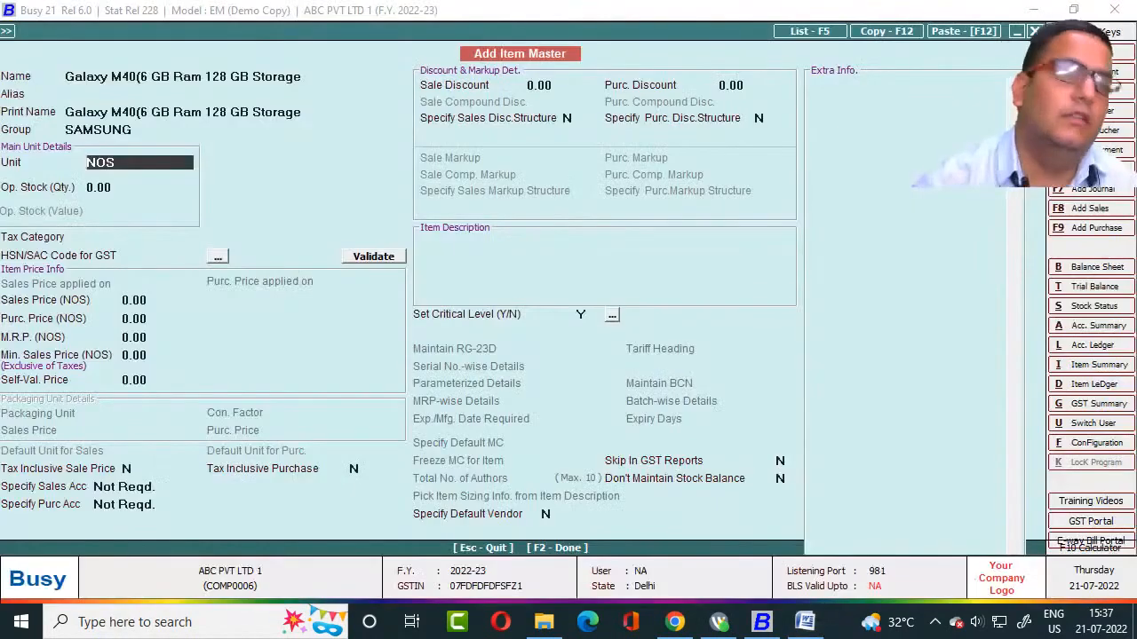
# Keep NOS as the unit and save the Galaxy M40 item without an HSN/SAC code.
pyautogui.press('Return')
pyautogui.press('F2')
pyautogui.press('Left')
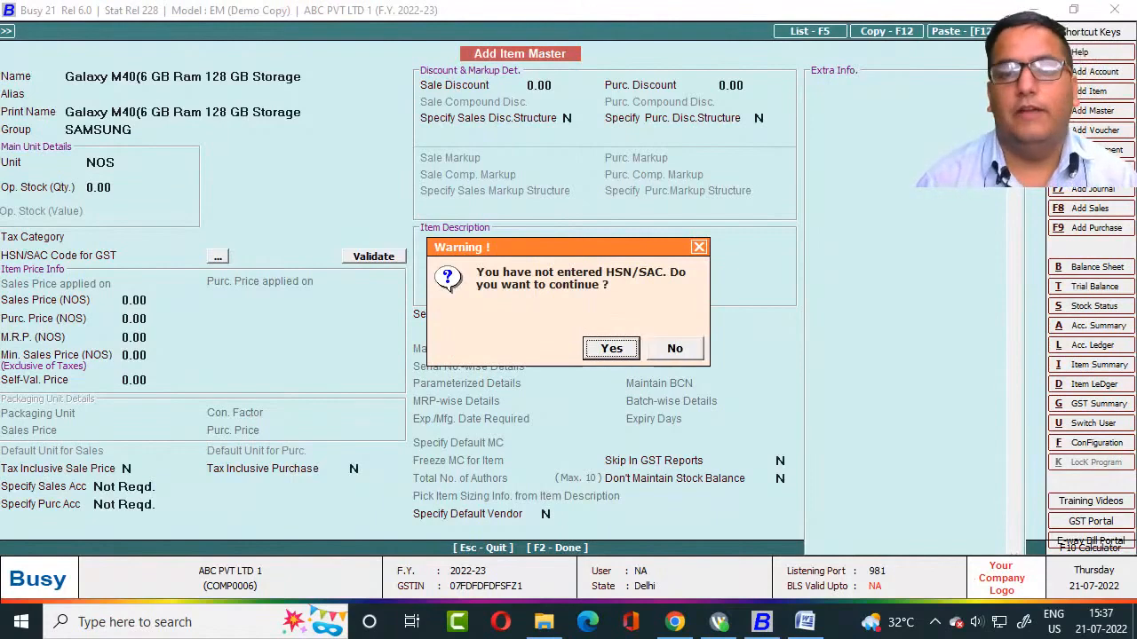
pyautogui.press('Return')
pyautogui.press('Right')
pyautogui.press('Left')
pyautogui.press('Return')
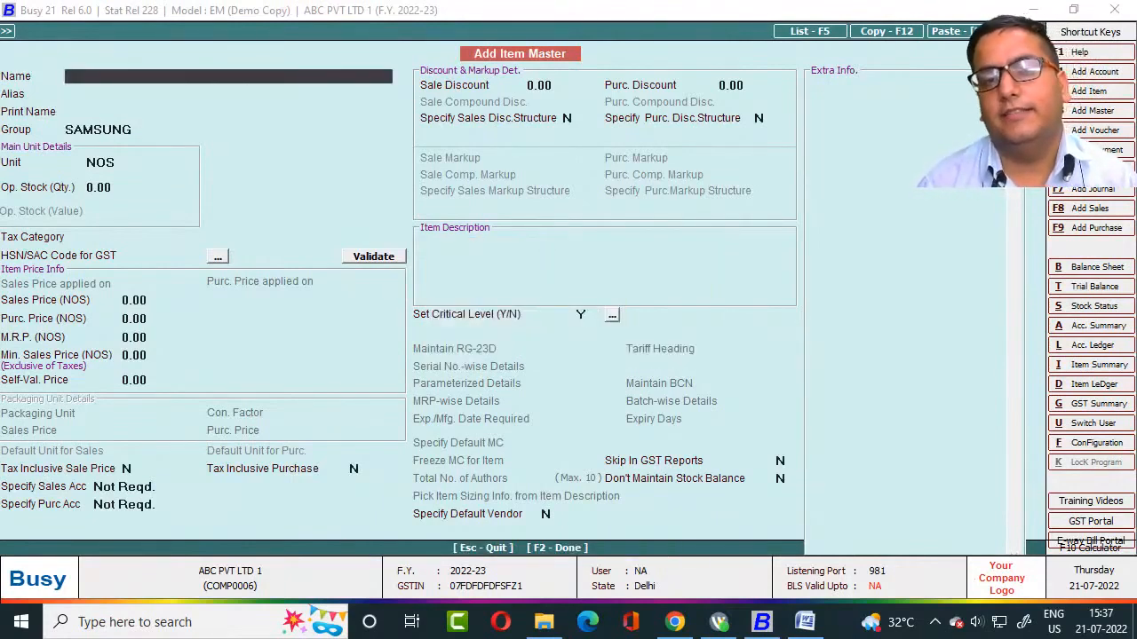
# Check the Word stock table for any items still missing, and quit the Add Item Master form in Busy.
pyautogui.hotkey('alt', 'Tab')
pyautogui.scroll(-10, 571, 364)
pyautogui.scroll(5, 571, 364)
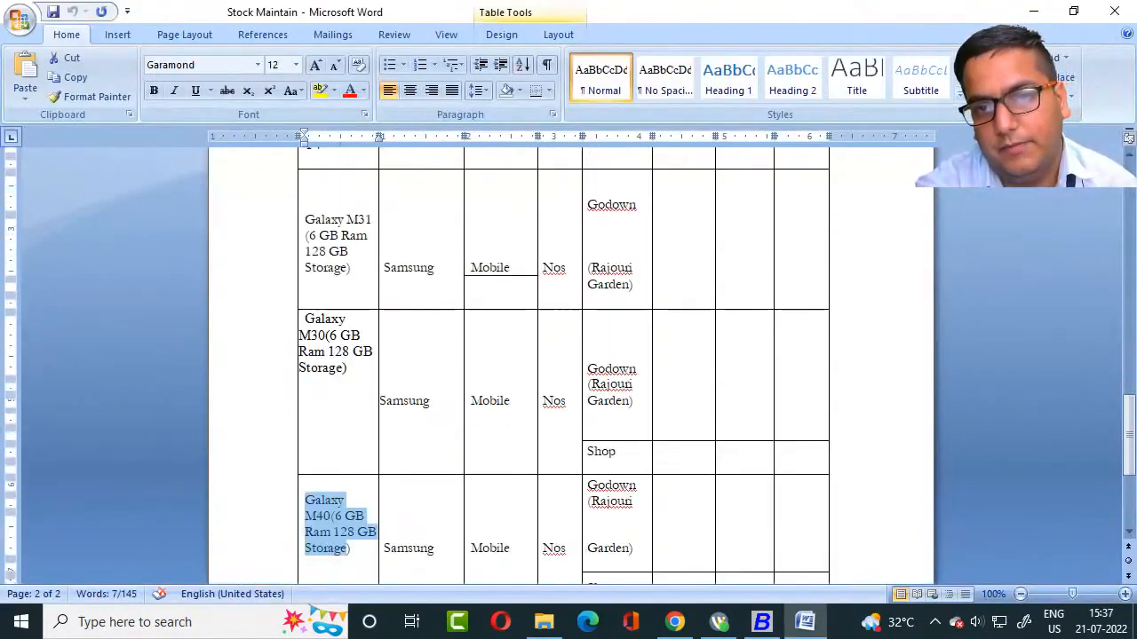
pyautogui.scroll(10, 571, 365)
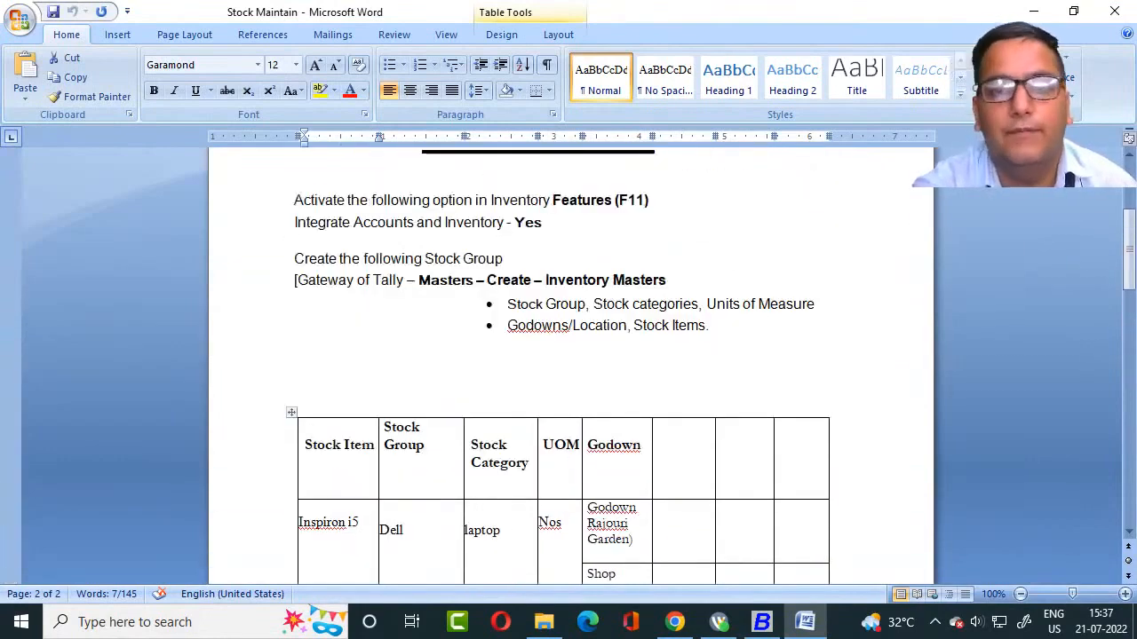
pyautogui.scroll(-5, 571, 364)
pyautogui.hotkey('alt', 'Tab')
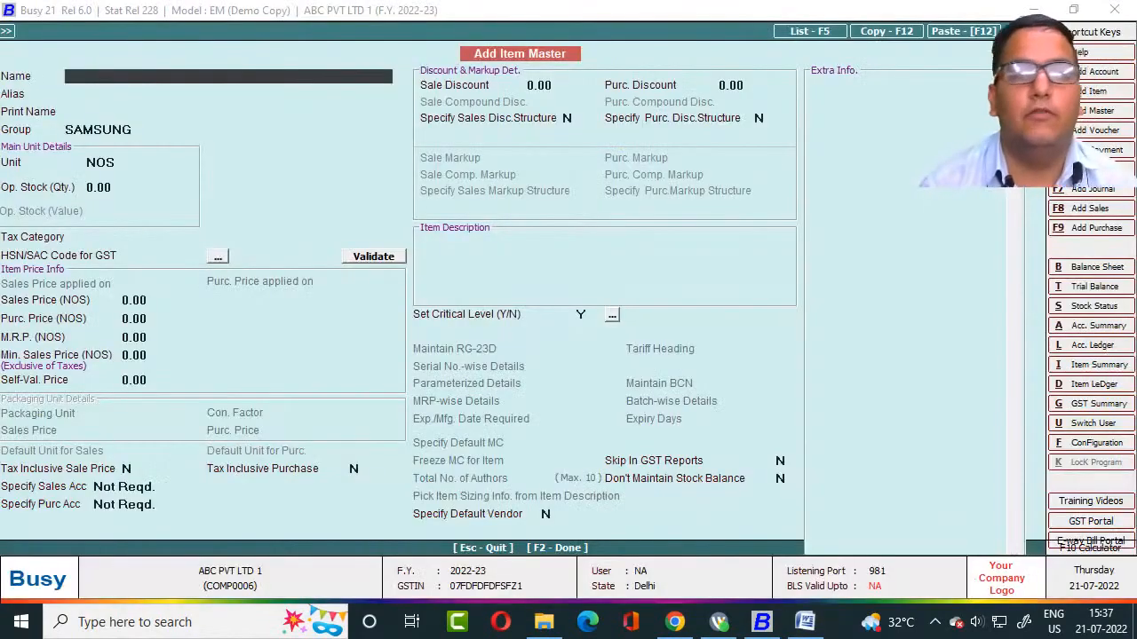
pyautogui.press('Escape')
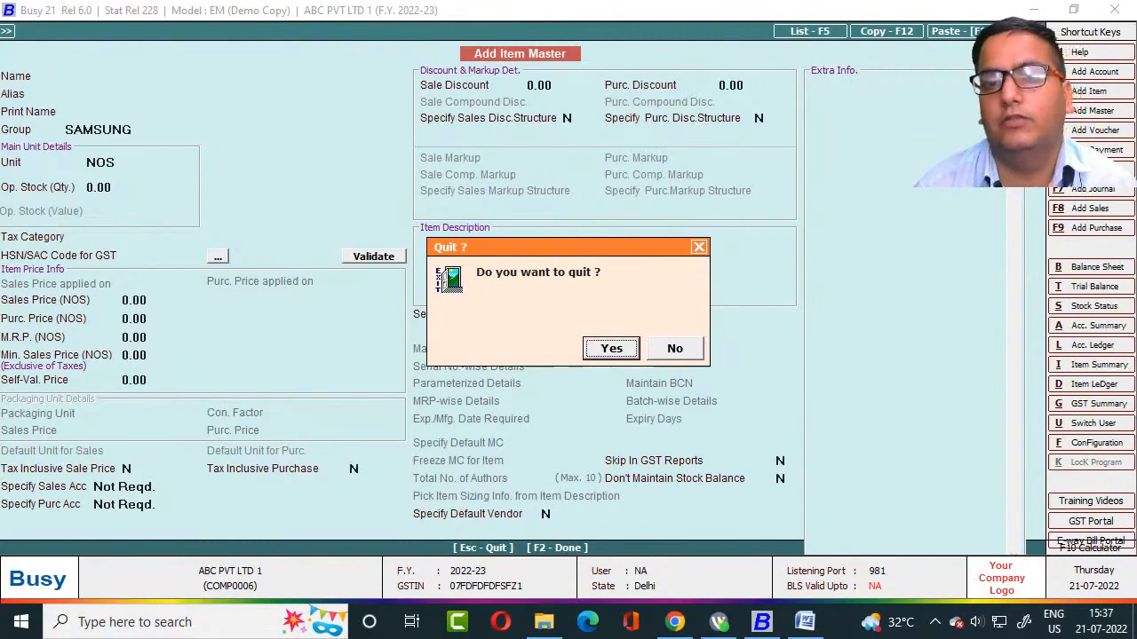
pyautogui.press('Return')
pyautogui.press('Escape')
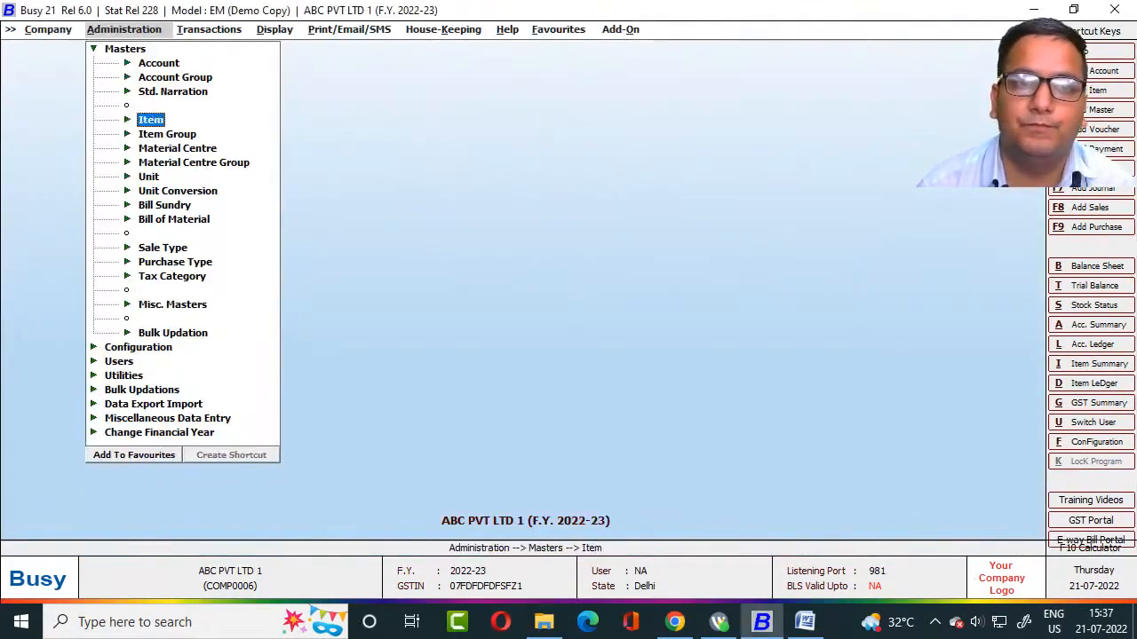
# Show the list of all item masters on screen, without filtering on or showing the tax category.
pyautogui.press('Return')
pyautogui.press('Down')
pyautogui.press('Down')
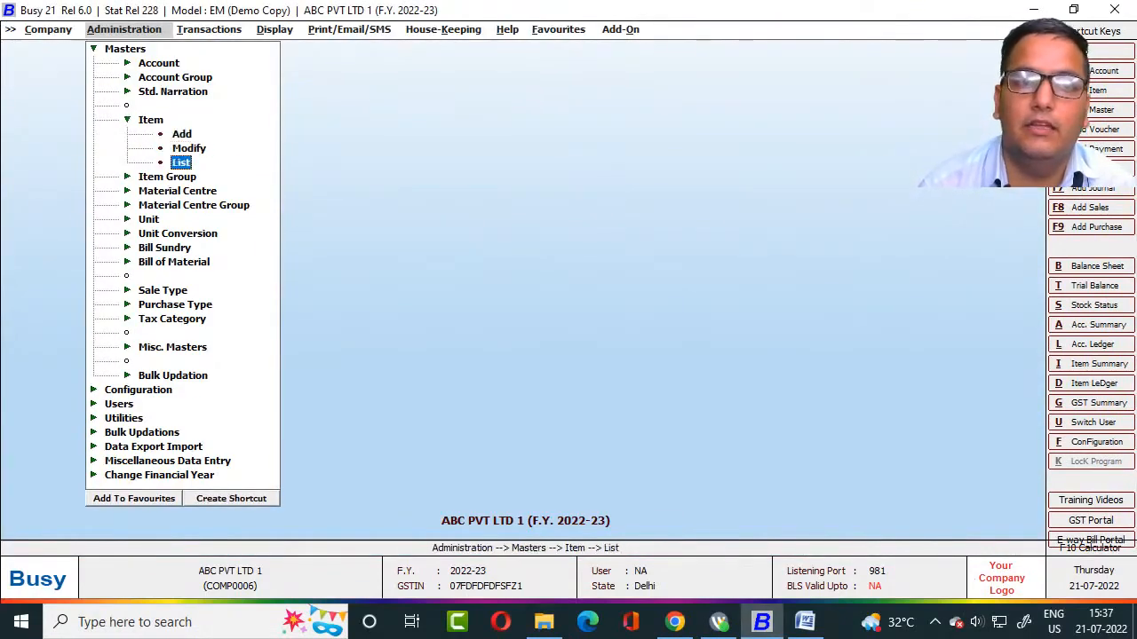
pyautogui.press('Up')
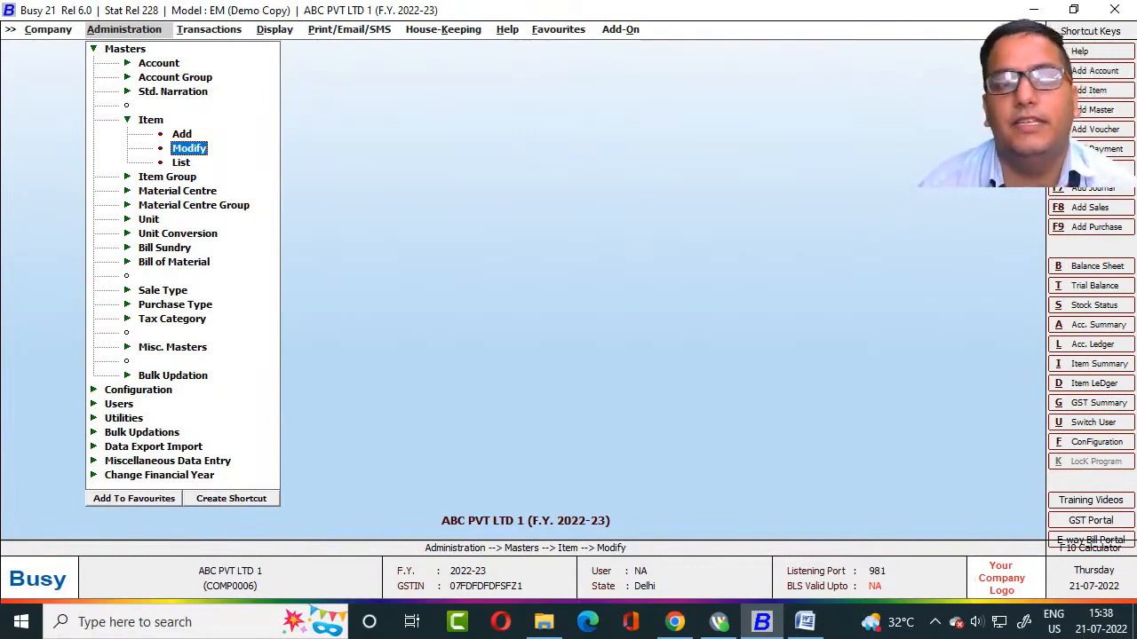
pyautogui.press('Down')
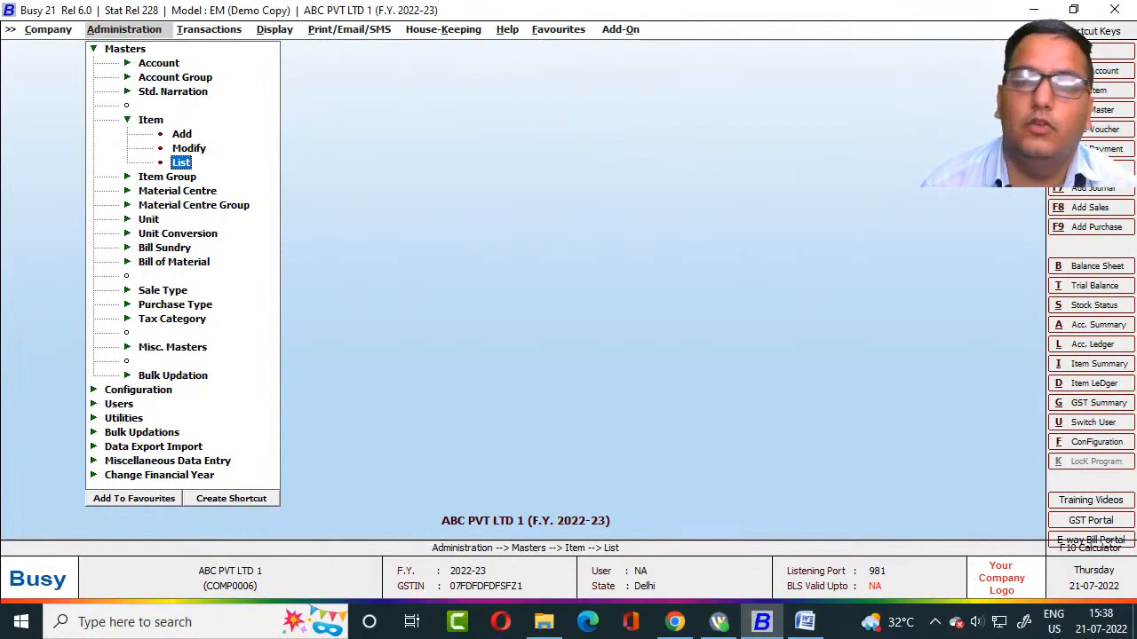
pyautogui.press('Return')
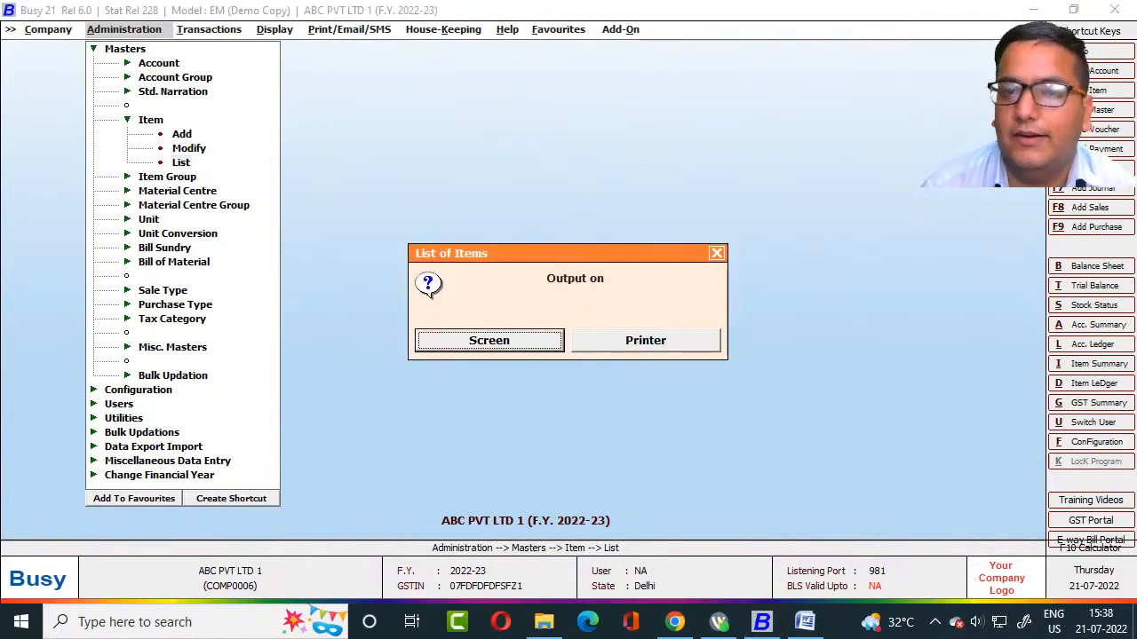
pyautogui.press('Return')
pyautogui.press('Return')
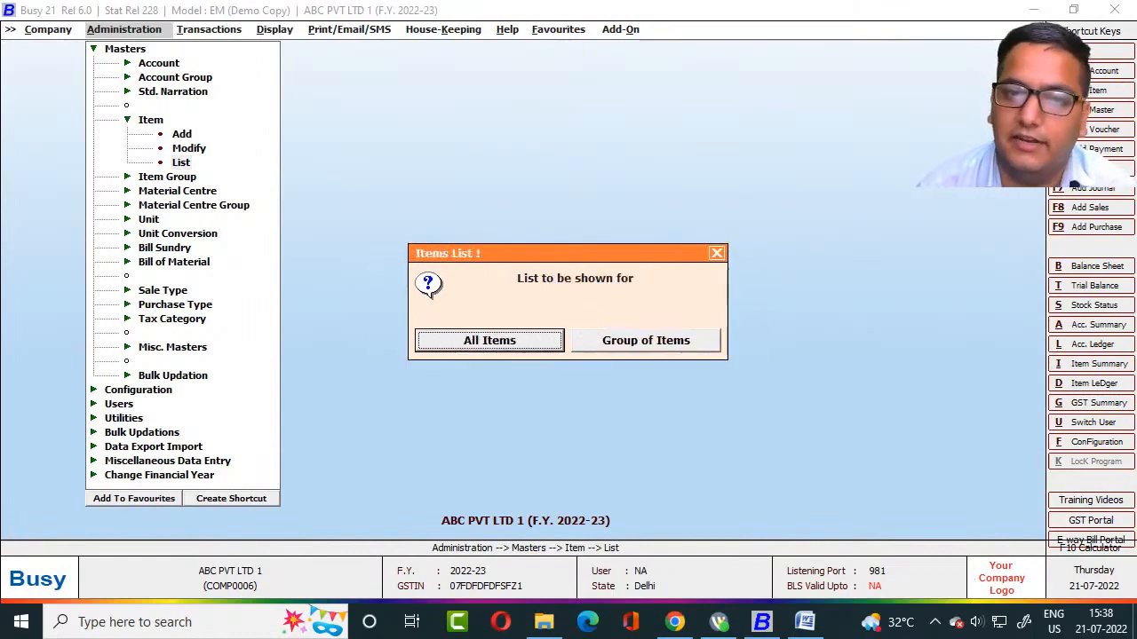
pyautogui.press('Return')
pyautogui.press('Return')
pyautogui.press('Return')
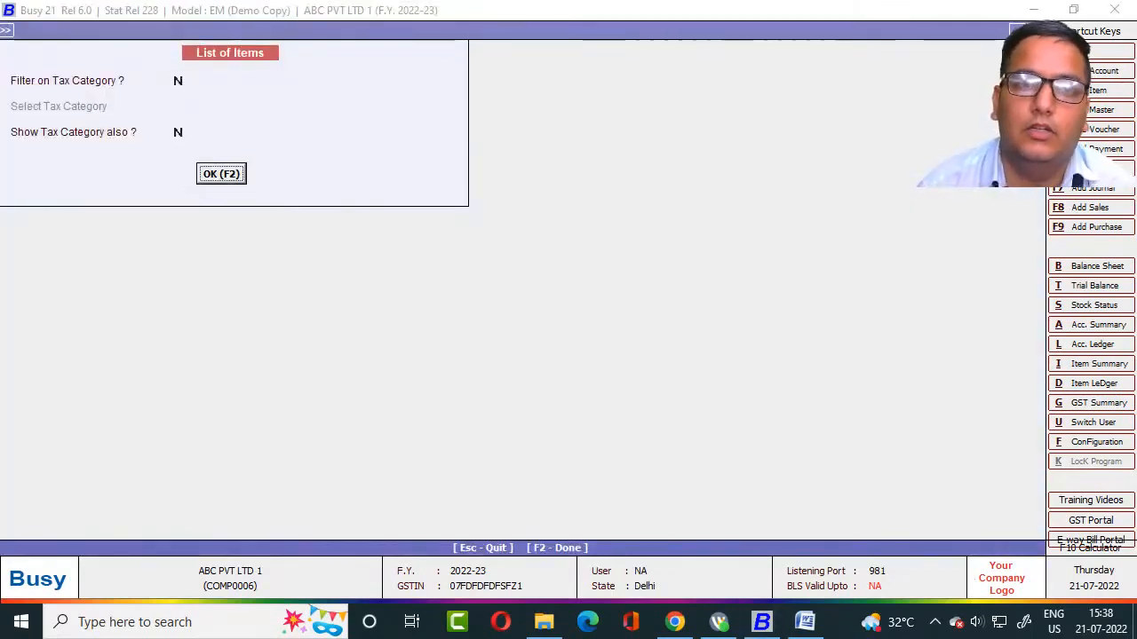
pyautogui.press('Return')
# Review the name, parent group and unit of every item in the list, and close the item list.
pyautogui.press('Down')
pyautogui.press('Down')
pyautogui.press('Down')
pyautogui.press('Down')
pyautogui.press('Down')
pyautogui.press('Down')
pyautogui.press('Down')
pyautogui.press('Down')
pyautogui.press('Down')
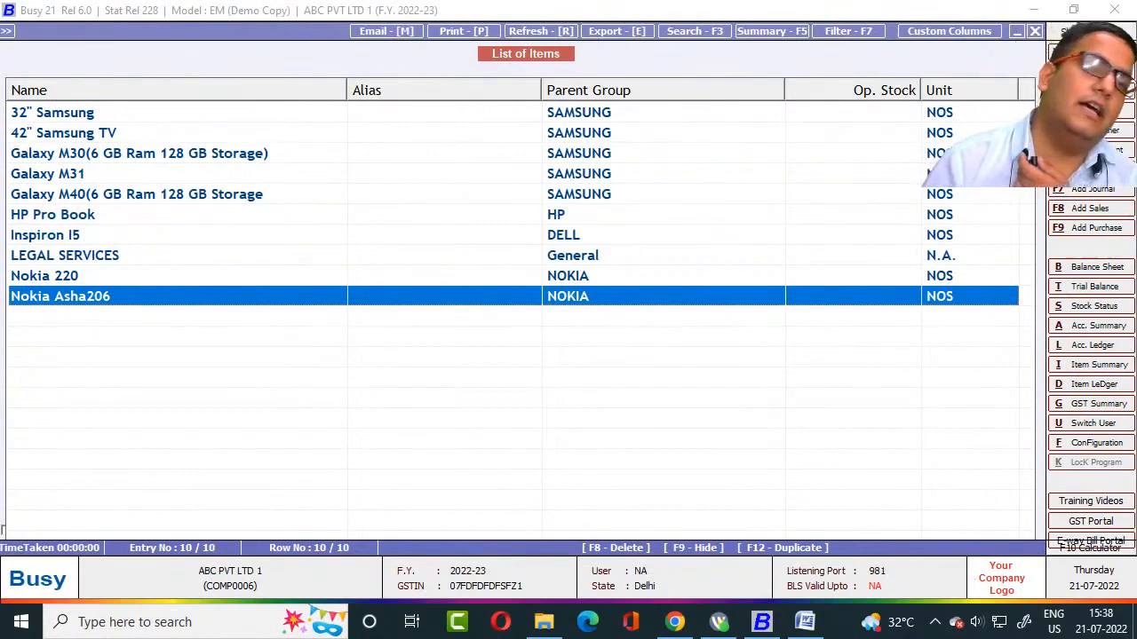
pyautogui.press('Up')
pyautogui.press('Up')
pyautogui.press('Up')
pyautogui.press('Up')
pyautogui.press('Up')
pyautogui.press('Up')
pyautogui.press('Up')
pyautogui.press('Up')
pyautogui.press('Up')
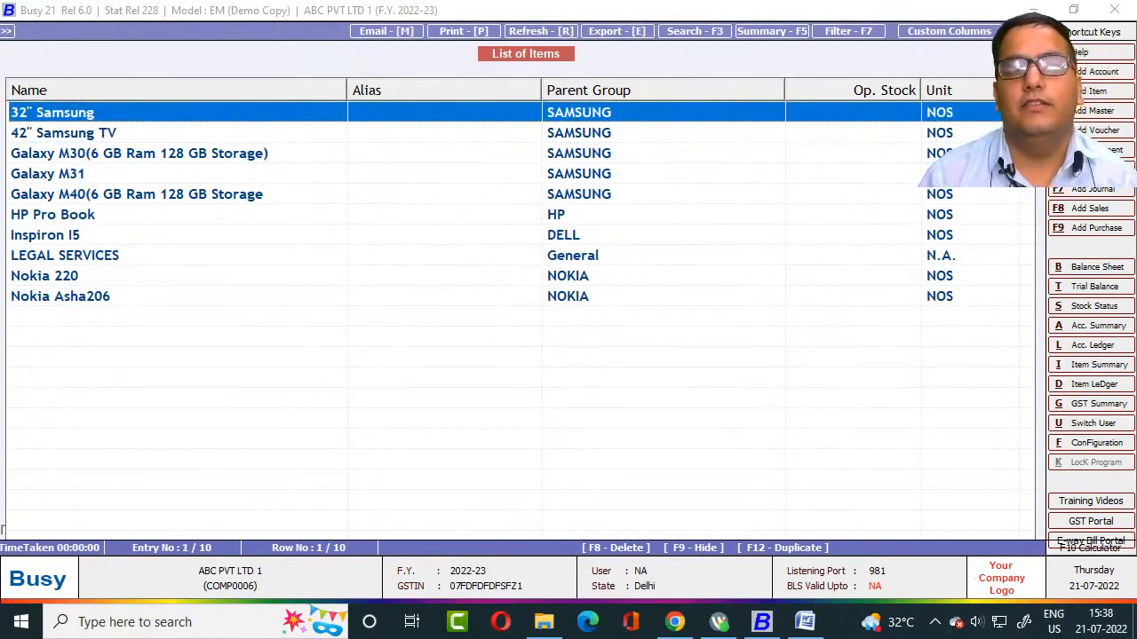
pyautogui.press('Down')
pyautogui.press('Down')
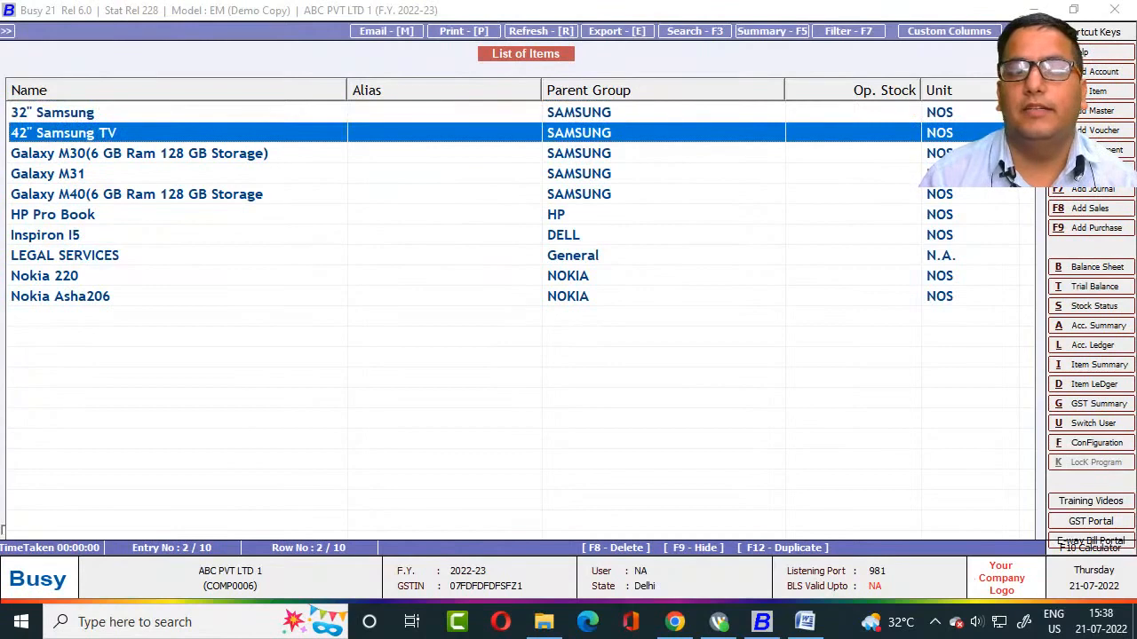
pyautogui.press('Down')
pyautogui.press('Down')
pyautogui.press('Down')
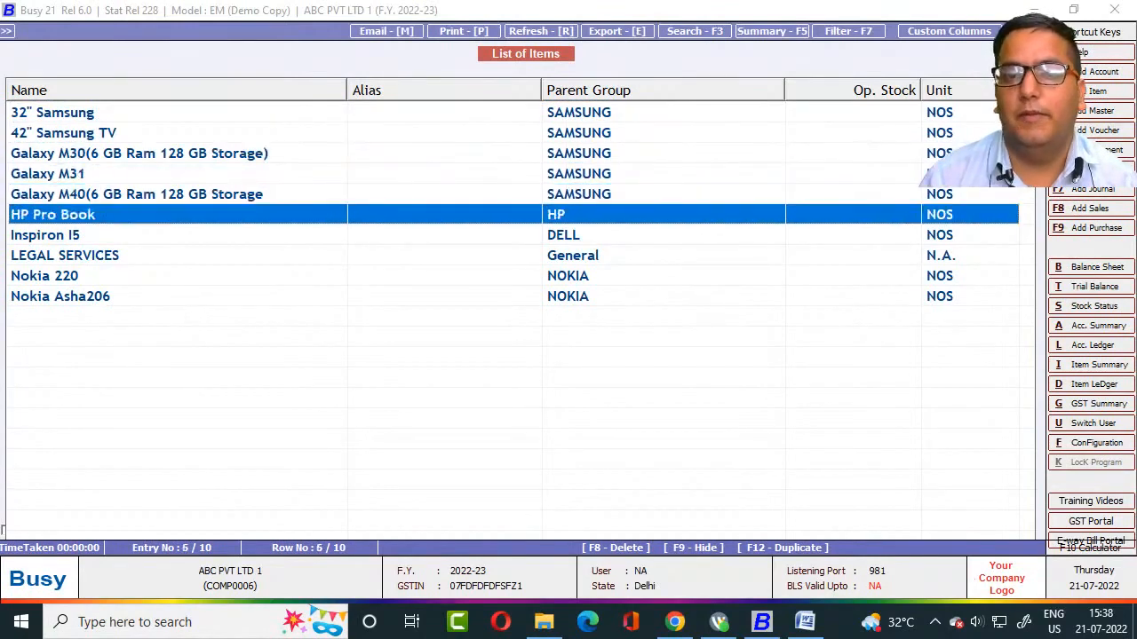
pyautogui.press('Up')
pyautogui.press('Up')
pyautogui.press('Down')
pyautogui.press('Down')
pyautogui.press('Down')
pyautogui.press('Down')
pyautogui.press('Down')
pyautogui.press('Down')
pyautogui.press('Up')
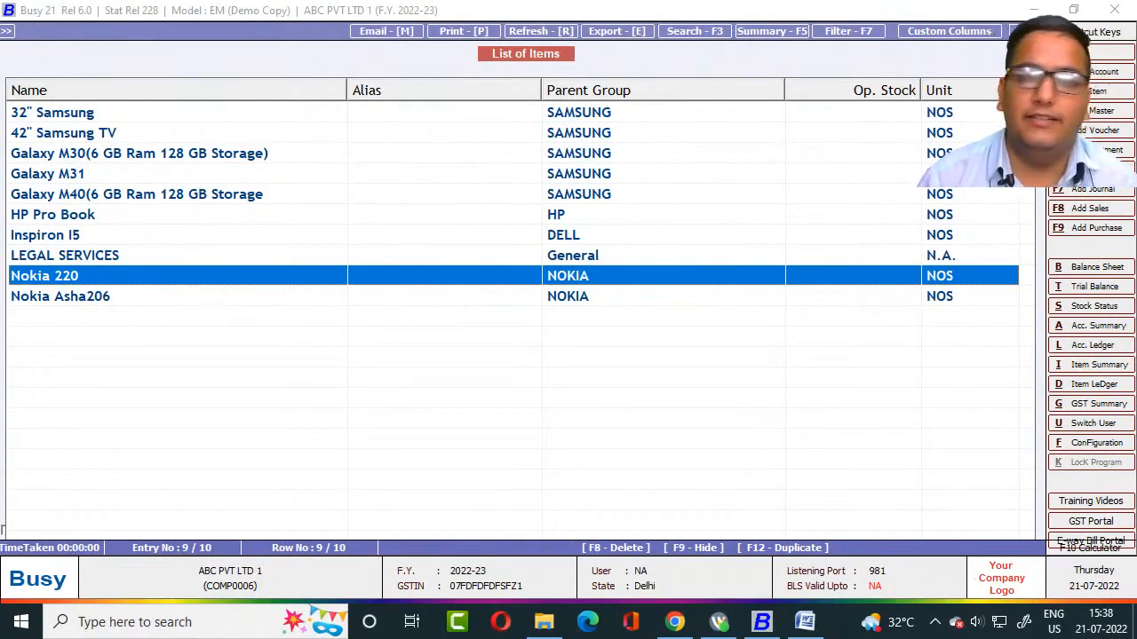
pyautogui.press('Escape')
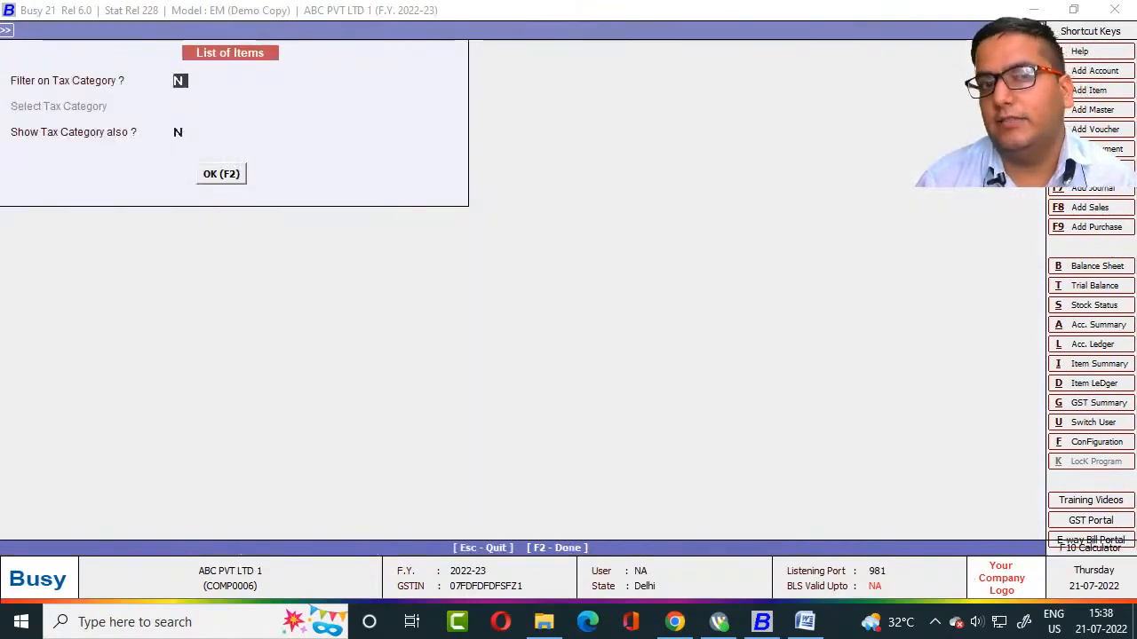
pyautogui.press('Escape')
pyautogui.press('Escape')
pyautogui.press('Escape')
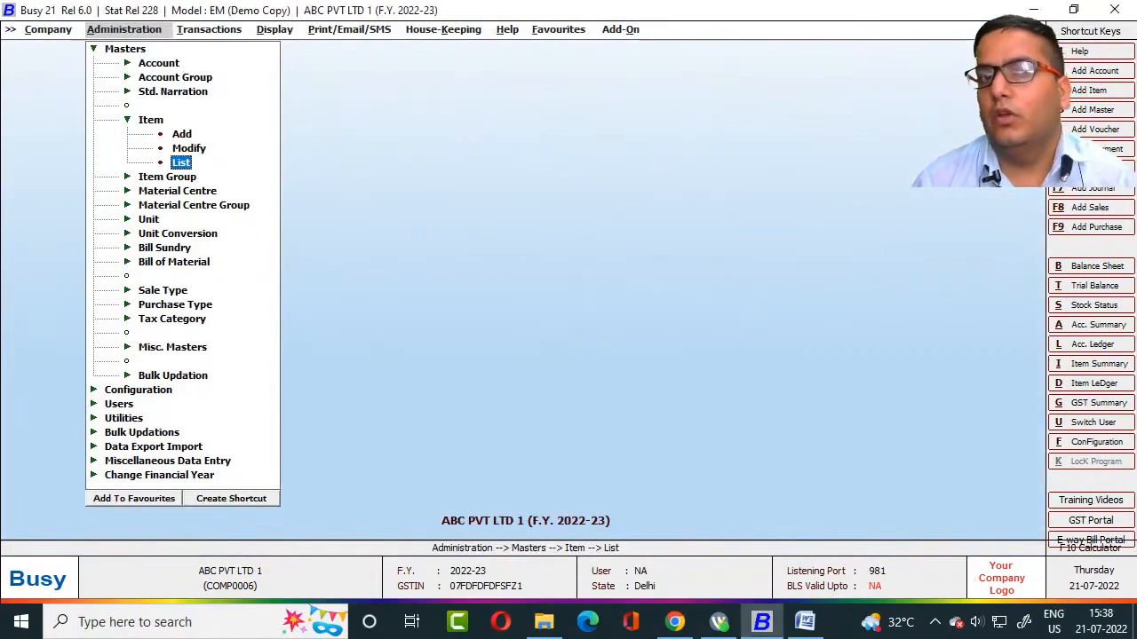
pyautogui.press('Up')
pyautogui.press('Up')
pyautogui.press('Up')
pyautogui.press('Up')
pyautogui.press('Up')
pyautogui.press('Escape')
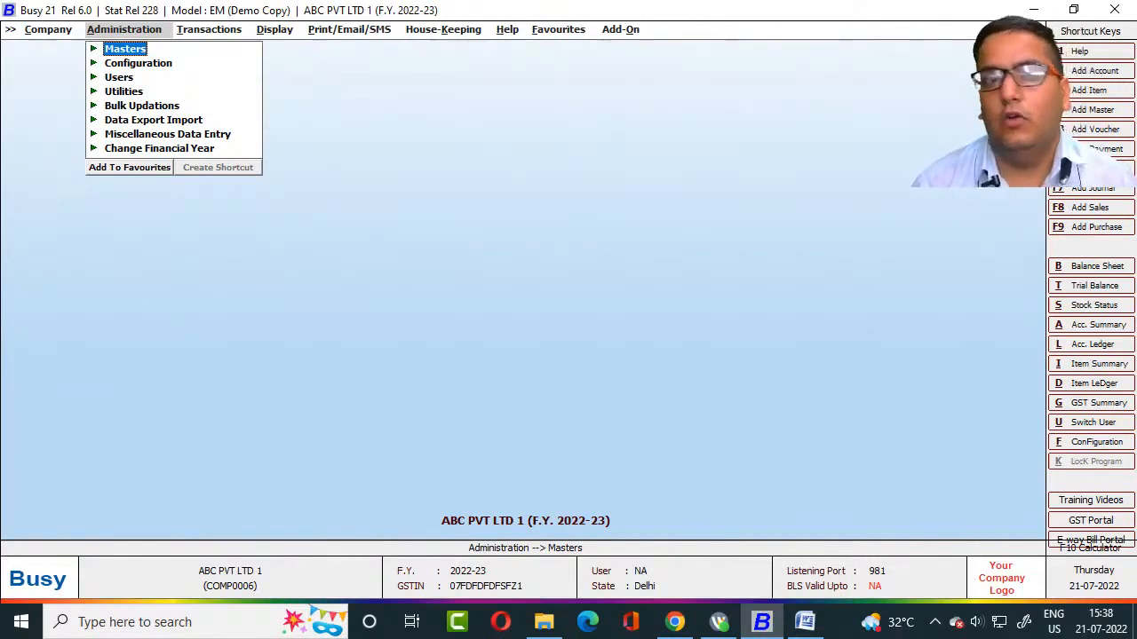
pyautogui.press('Right')
pyautogui.press('Down')
pyautogui.press('Down')
pyautogui.press('Down')
pyautogui.press('Down')
pyautogui.press('Down')
pyautogui.press('Down')
pyautogui.press('Down')
pyautogui.press('Down')
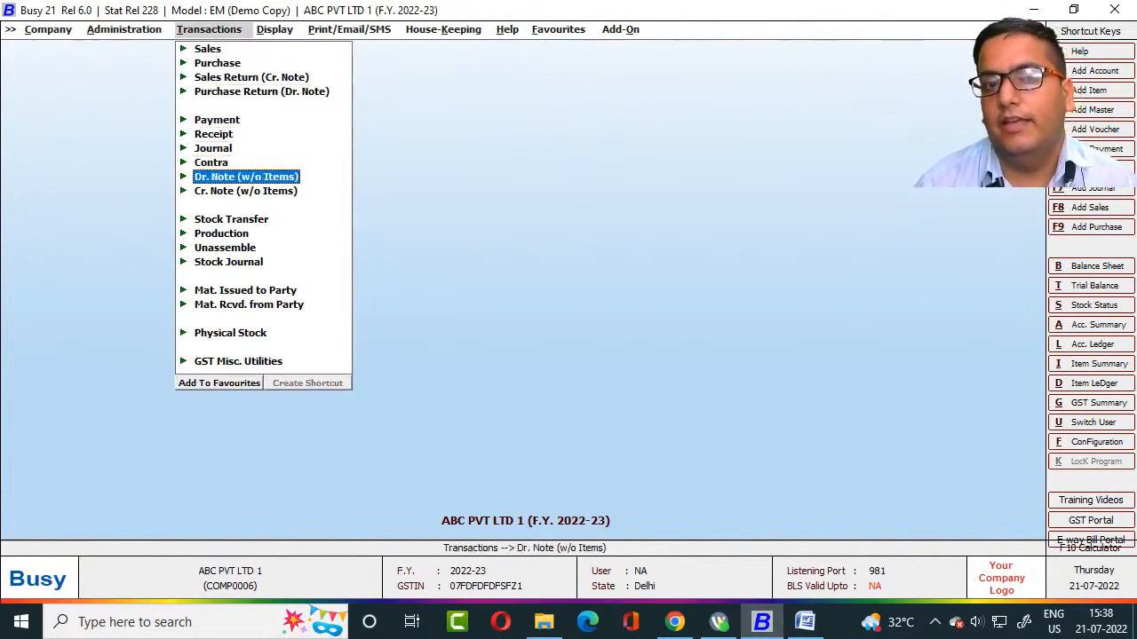
pyautogui.press('Down')
pyautogui.press('Down')
pyautogui.press('Down')
pyautogui.press('Down')
pyautogui.press('Down')
pyautogui.press('Down')
pyautogui.press('Up')
pyautogui.press('Up')
pyautogui.press('Up')
pyautogui.press('Up')
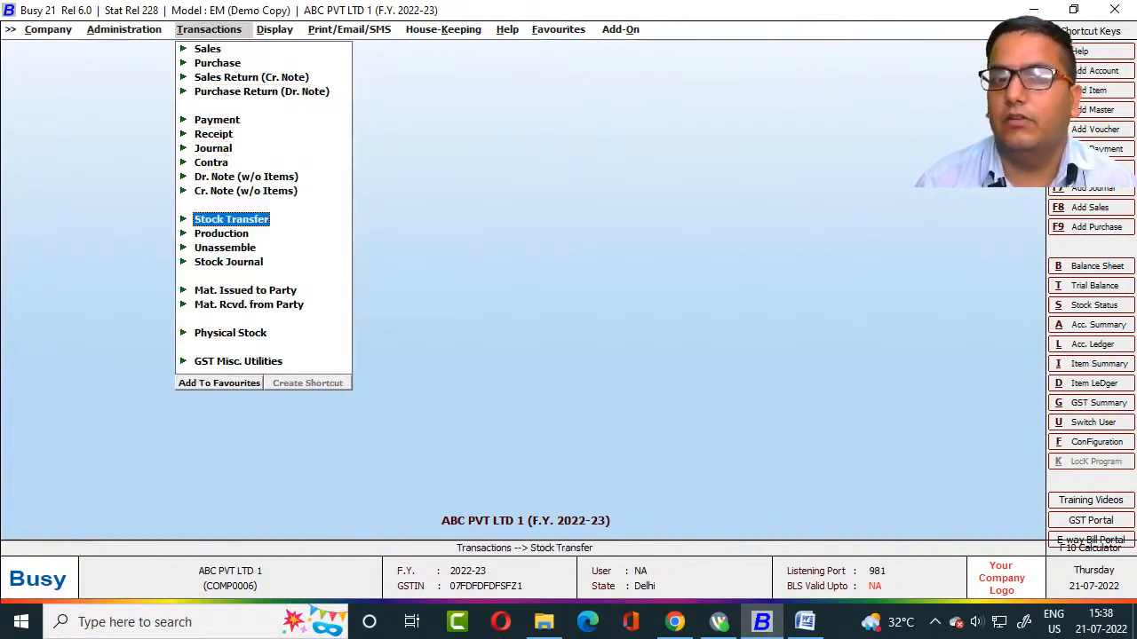
pyautogui.press('Up')
pyautogui.press('Up')
pyautogui.press('Up')
pyautogui.press('Up')
pyautogui.press('Up')
pyautogui.press('Up')
pyautogui.press('Up')
pyautogui.press('Down')
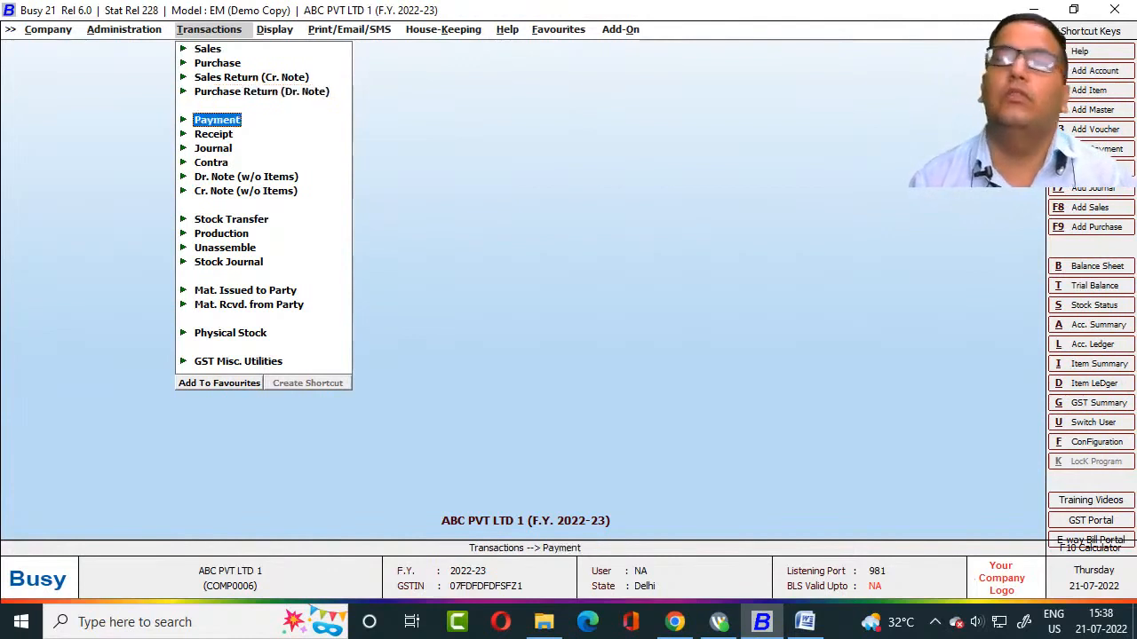
pyautogui.press('Down')
pyautogui.press('Down')
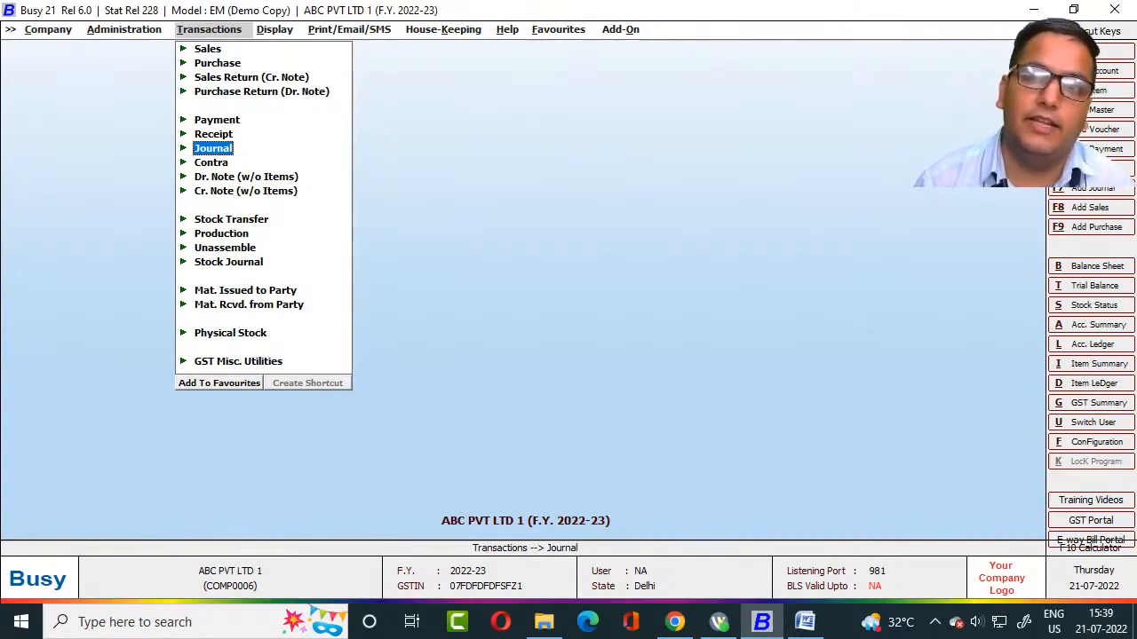
pyautogui.press('Left')
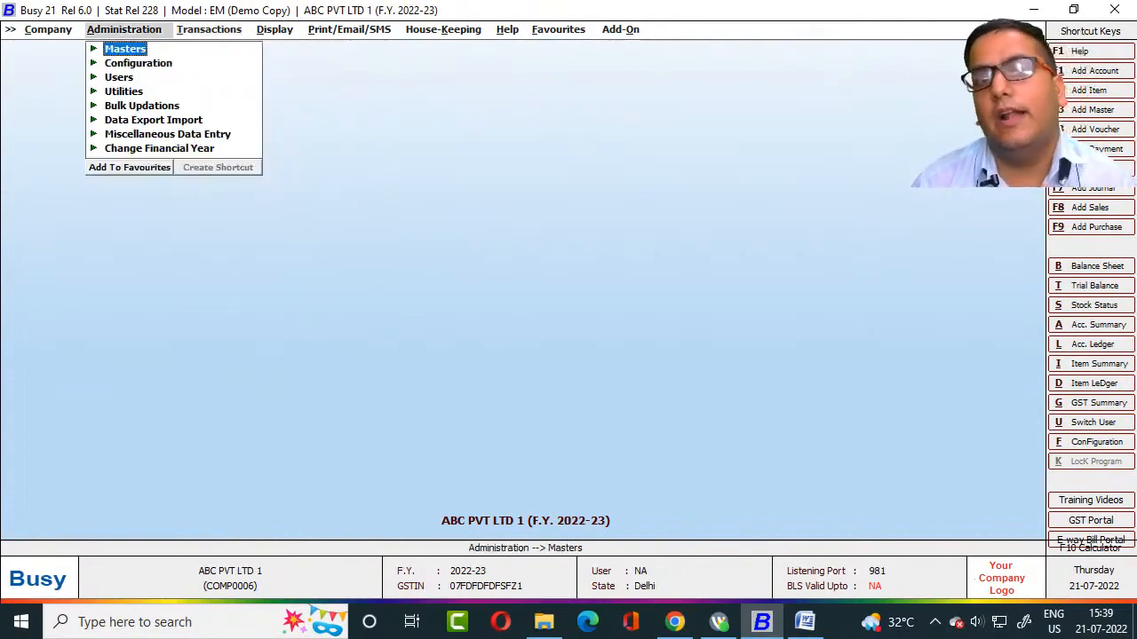
pyautogui.press('Right')
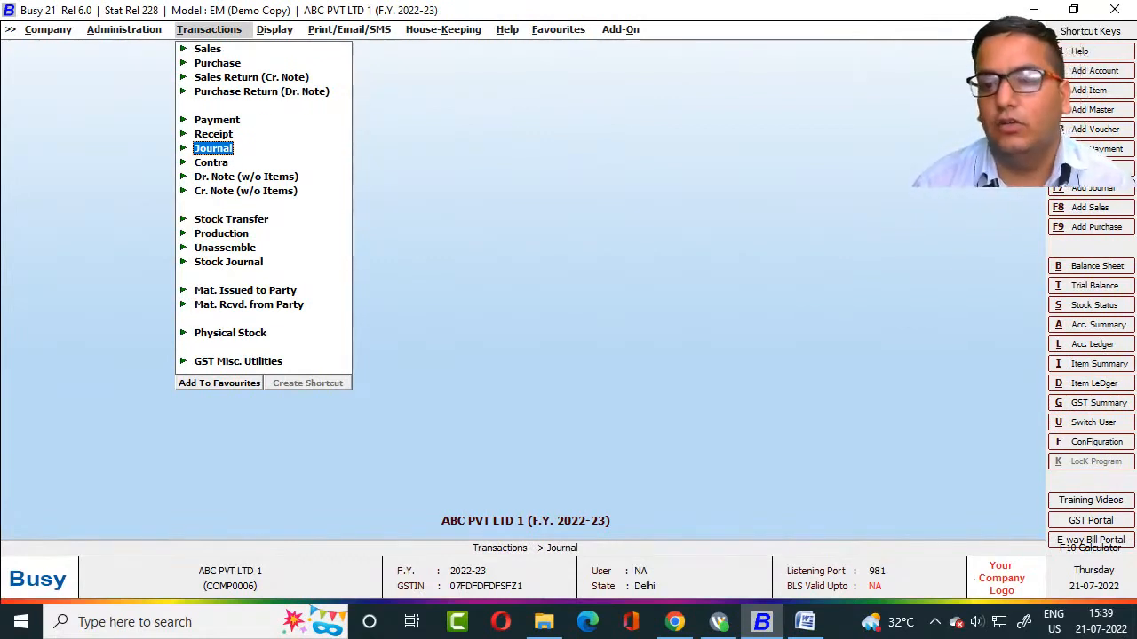
pyautogui.press('Left')
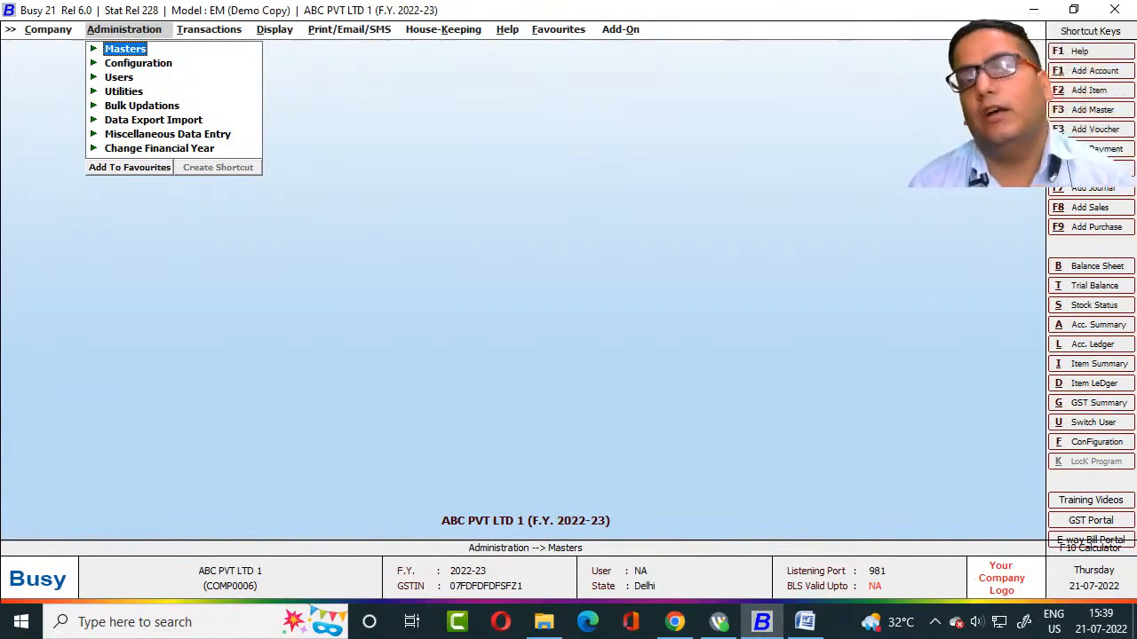
pyautogui.press('Right')
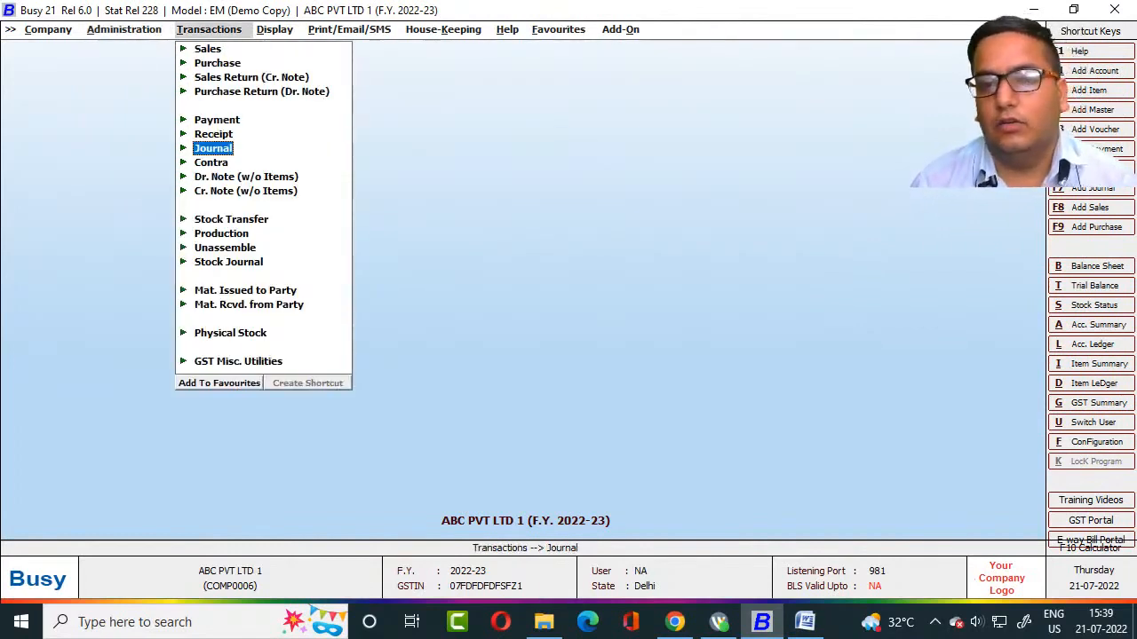
pyautogui.press('Left')
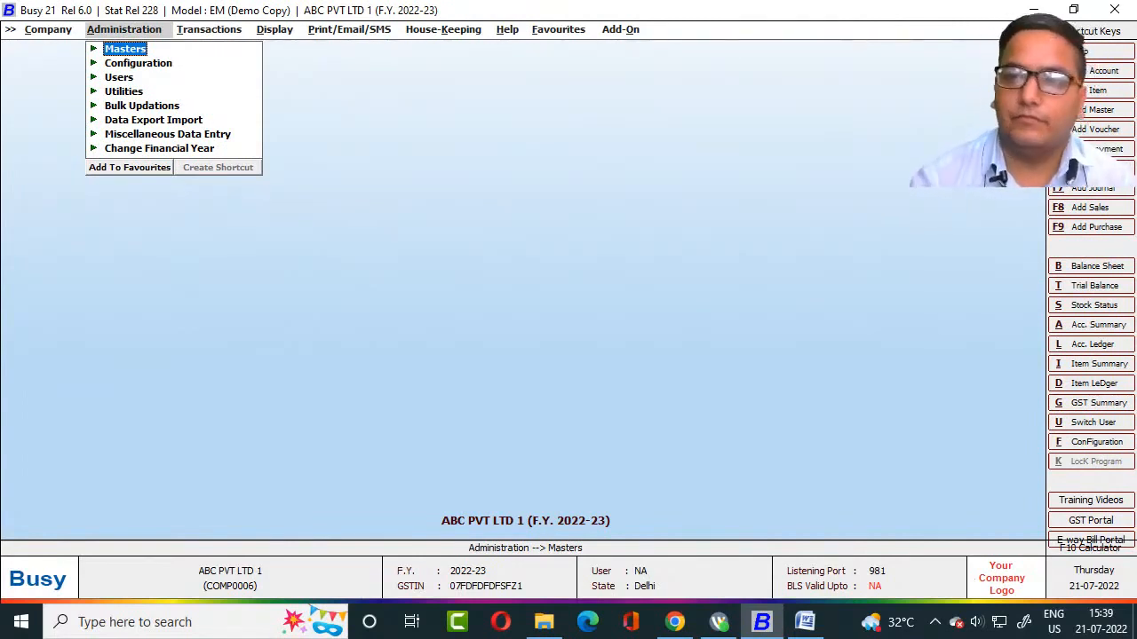
# Minimize Busy to return to the Stock Maintain document in Word.
pyautogui.click(1034, 10)
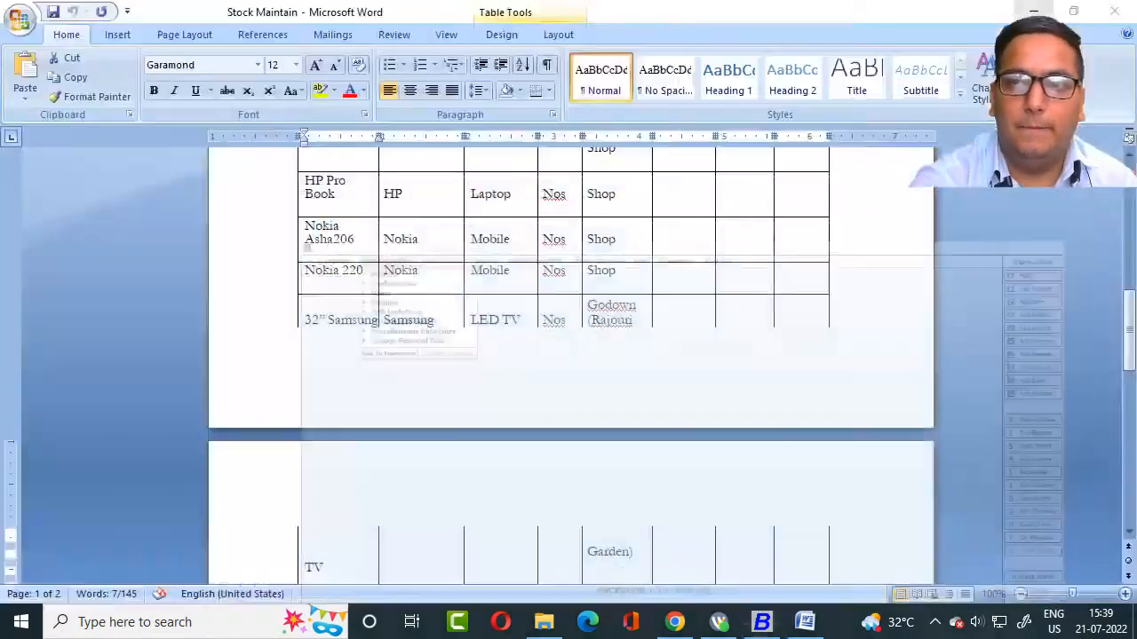